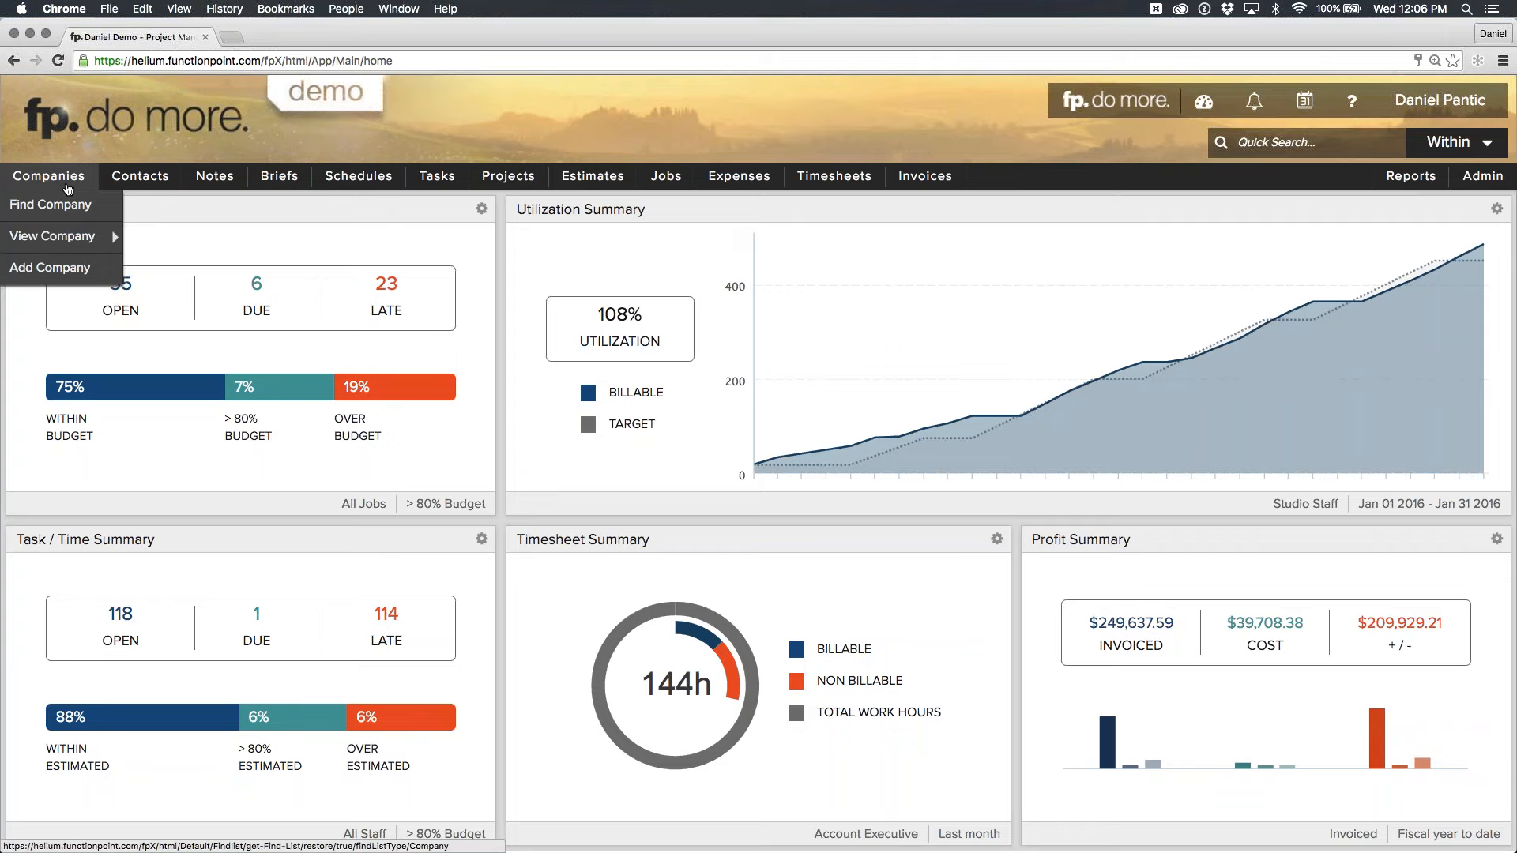
mouse_move(213, 182)
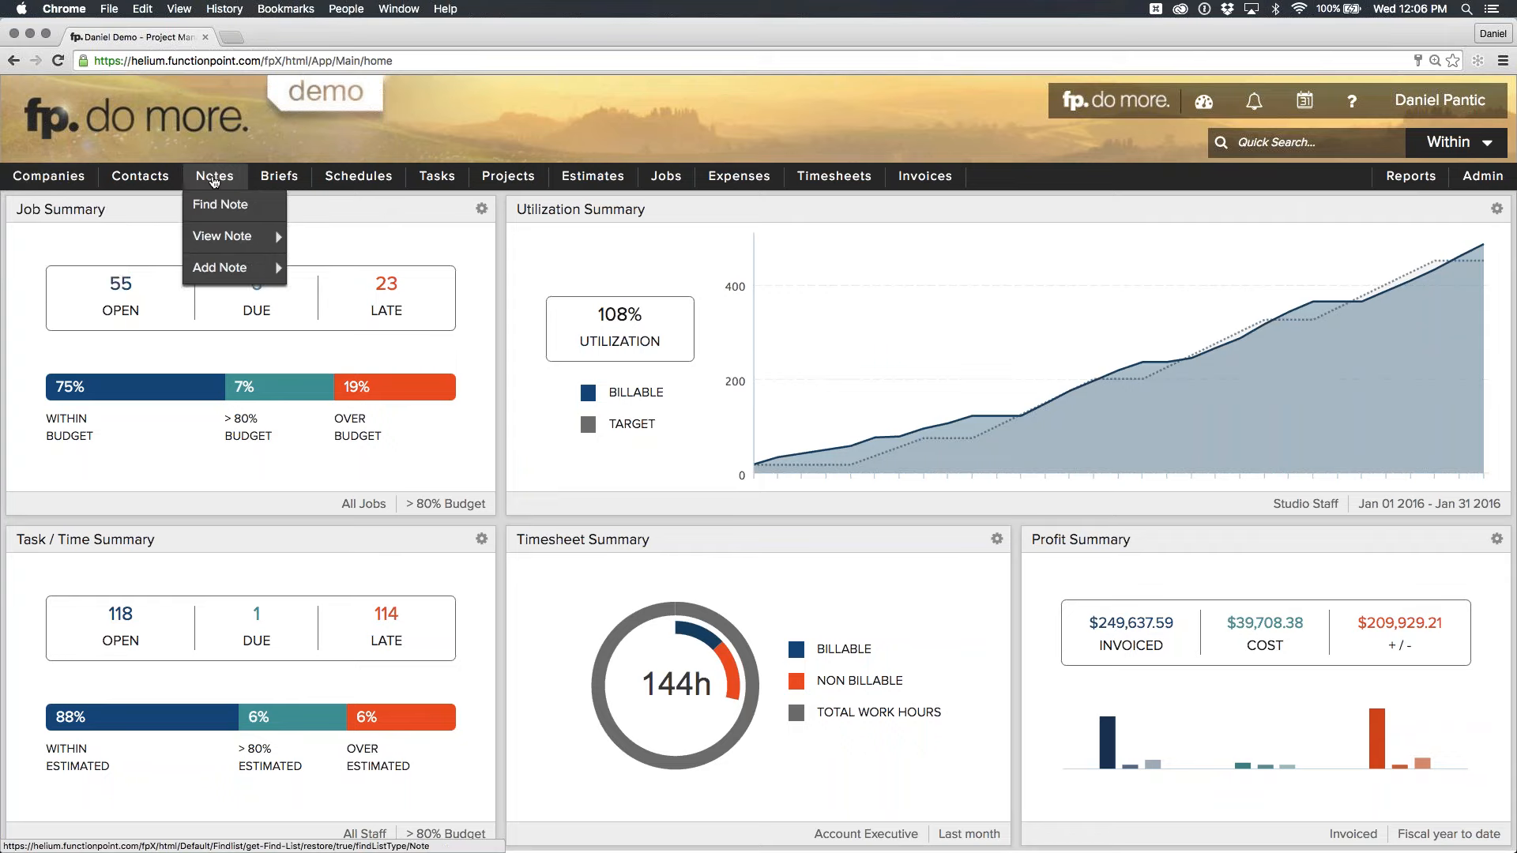
mouse_move(67, 187)
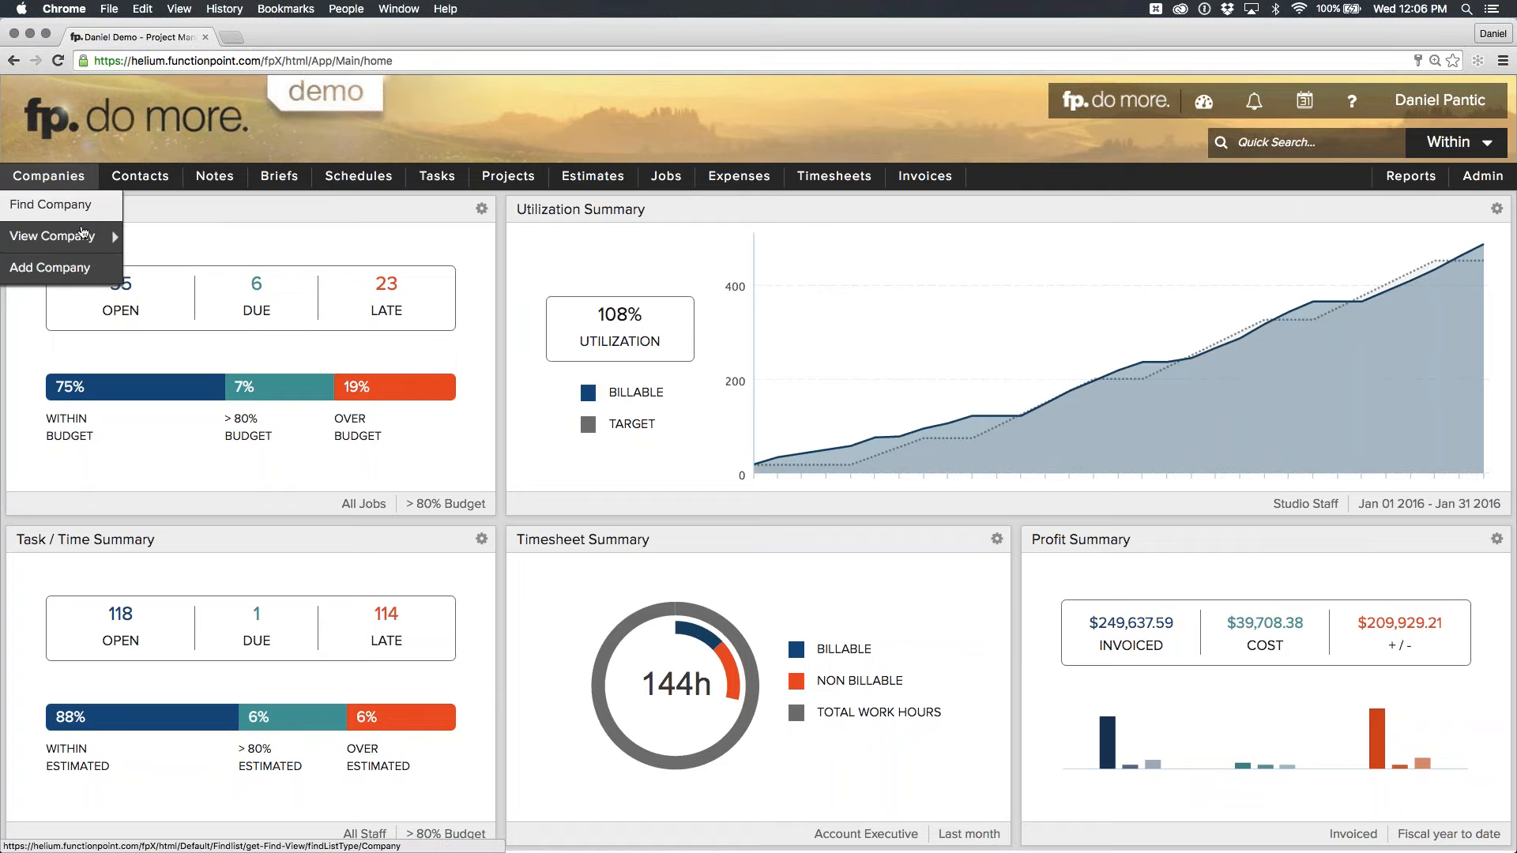
mouse_move(85, 239)
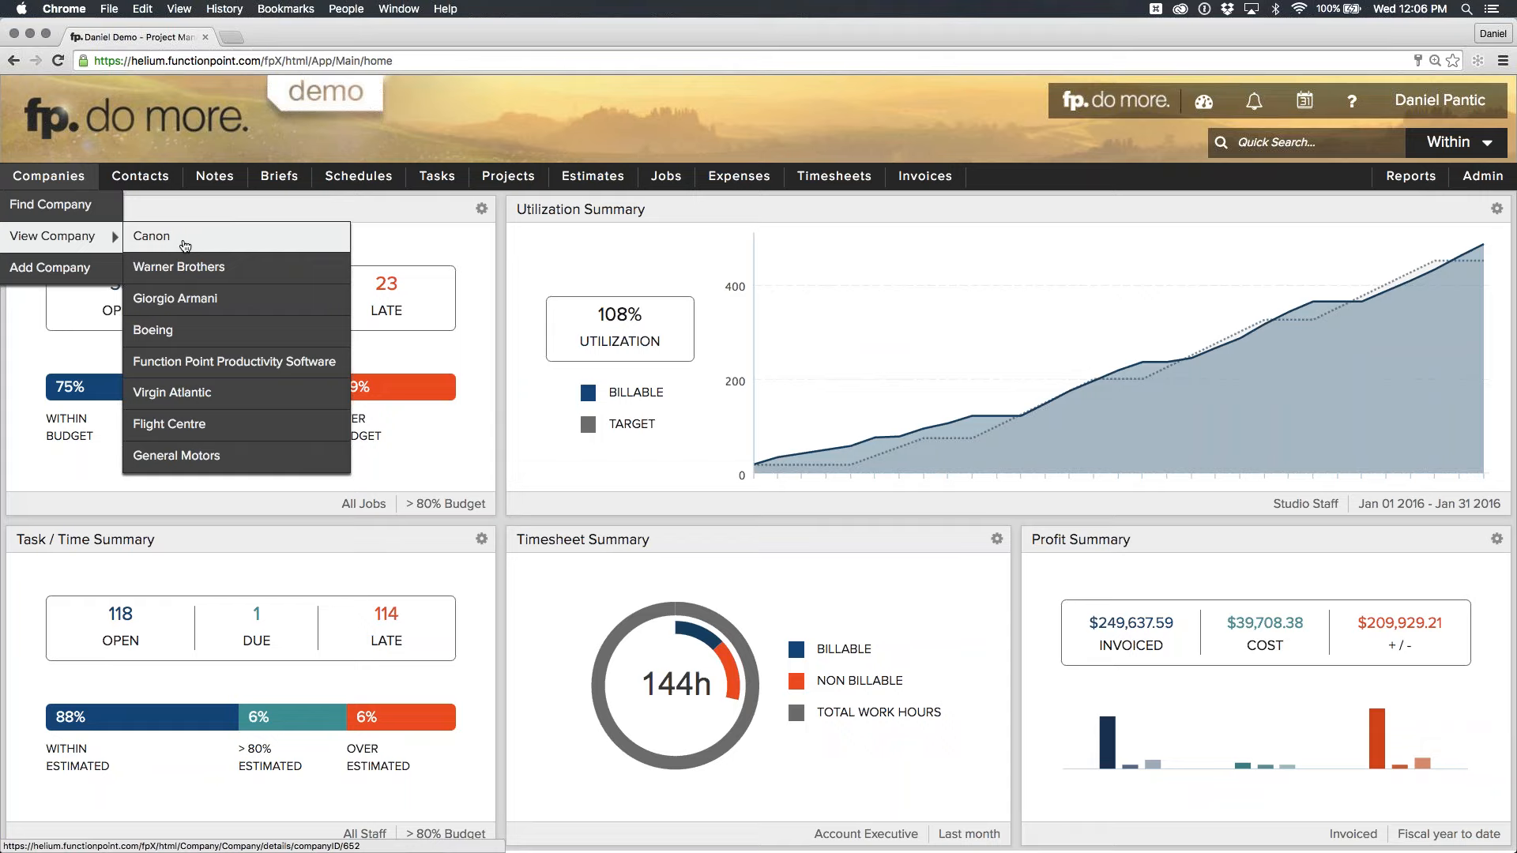
mouse_move(140, 175)
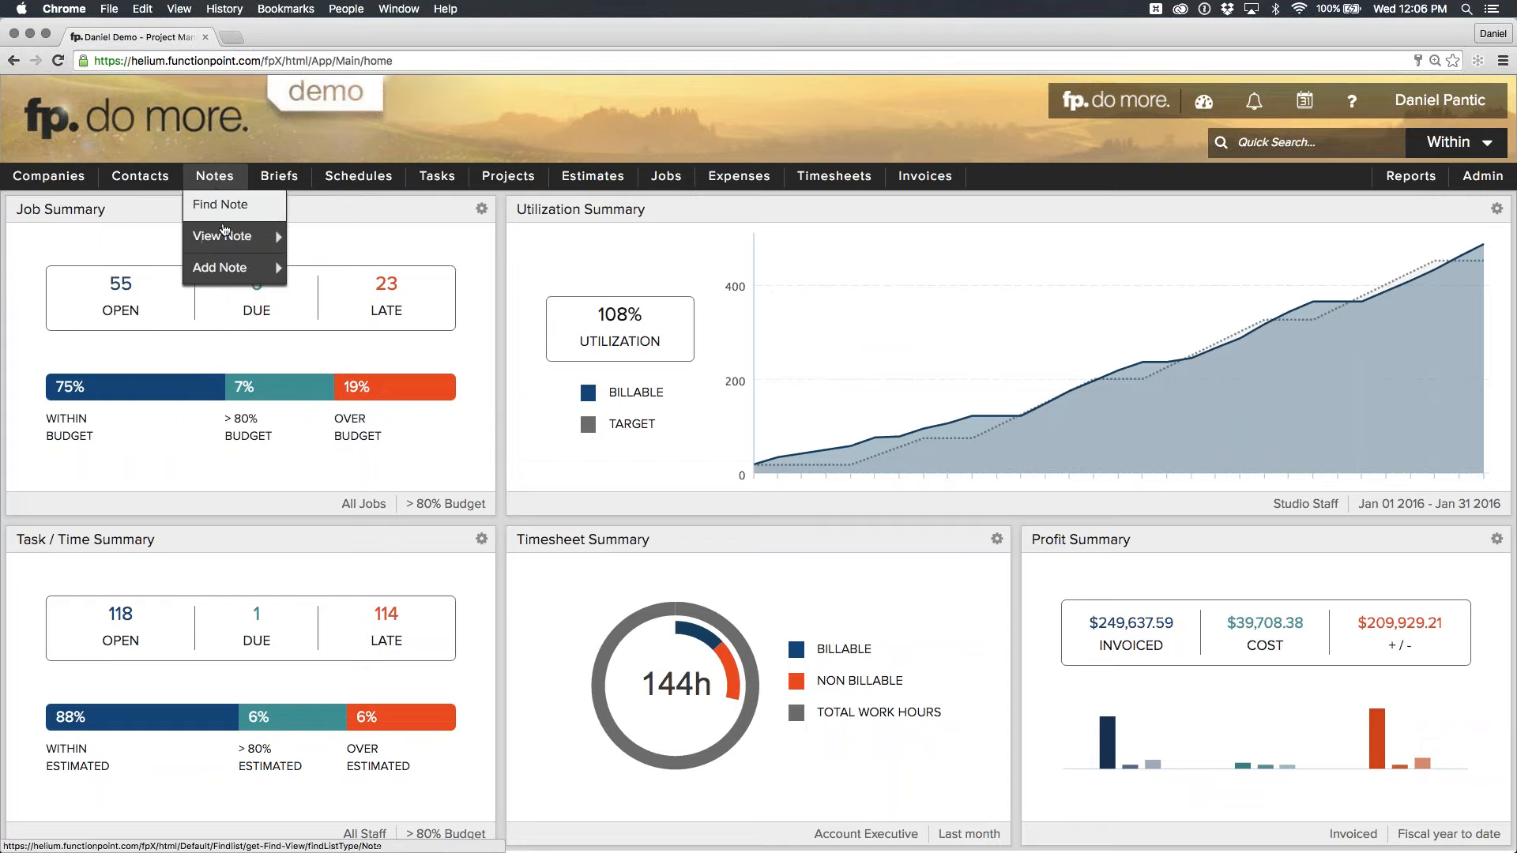
mouse_move(225, 238)
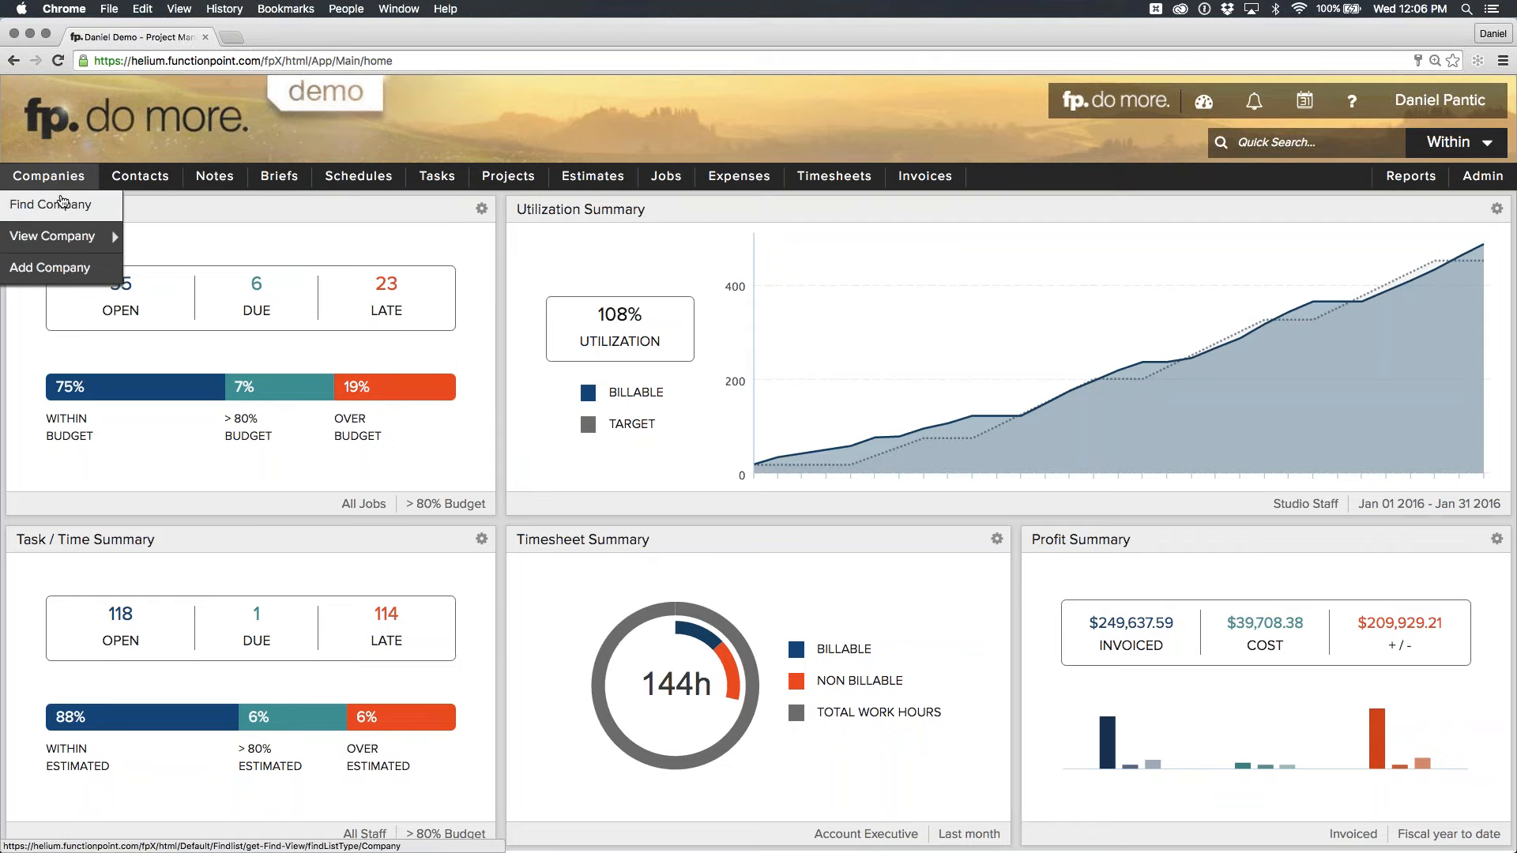
Open the company search form and set the company type to Prospect.
left_click(62, 204)
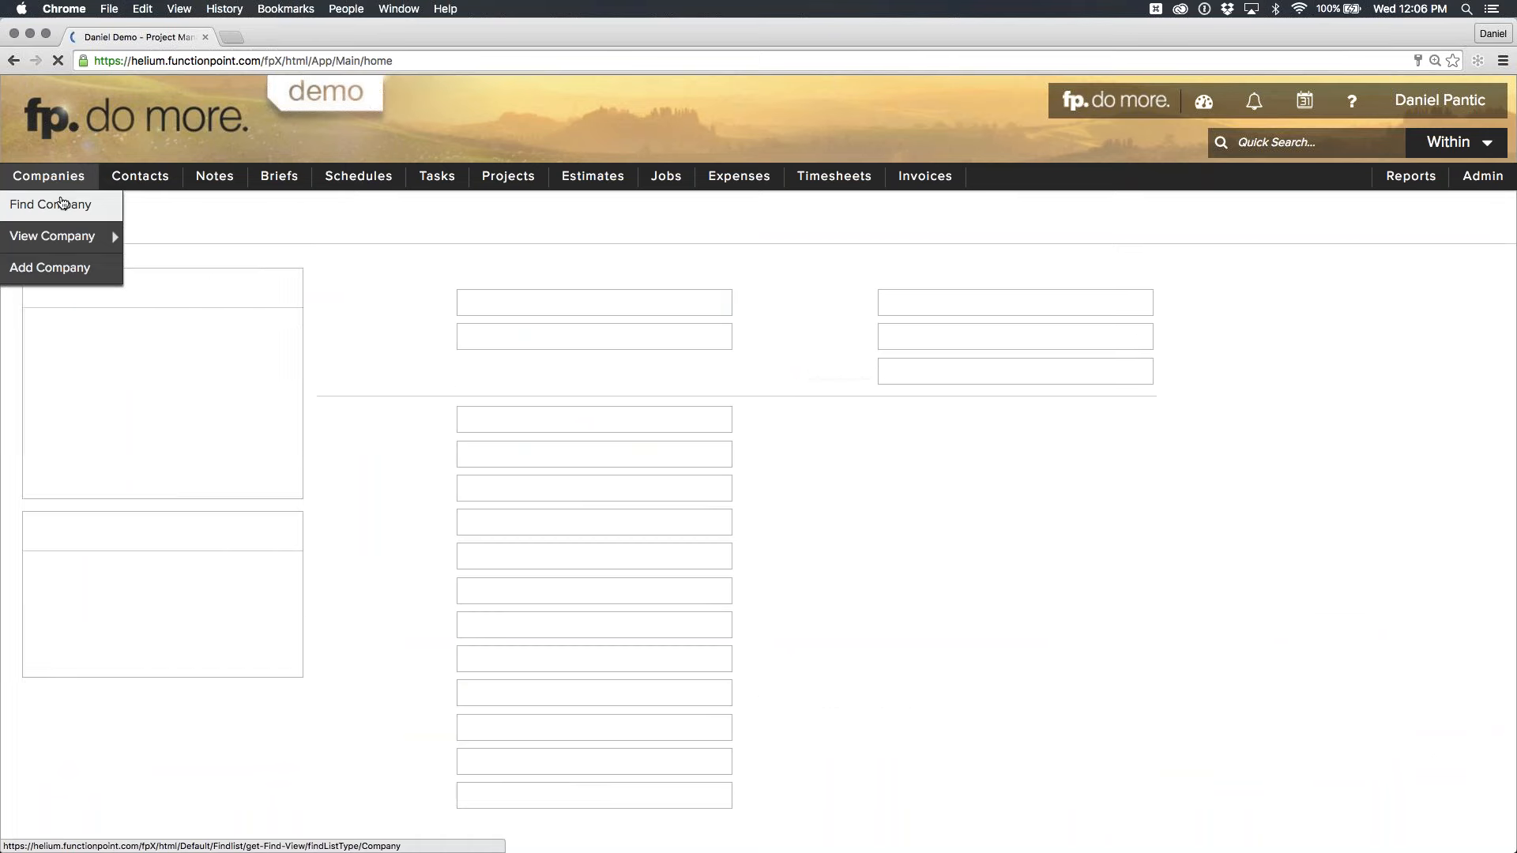
left_click_drag(194, 220, 22, 234)
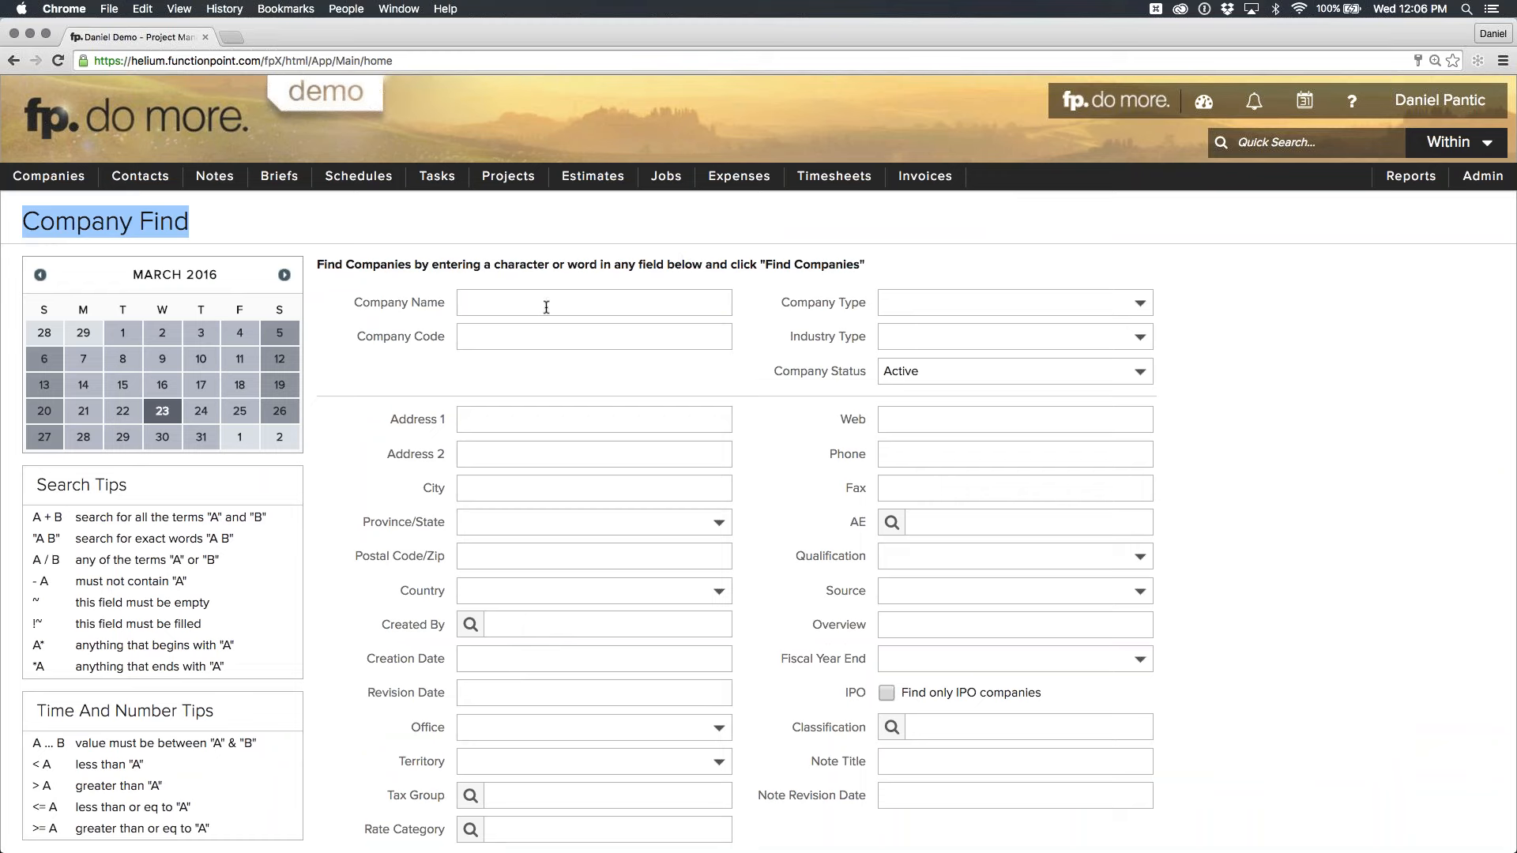
left_click(794, 304)
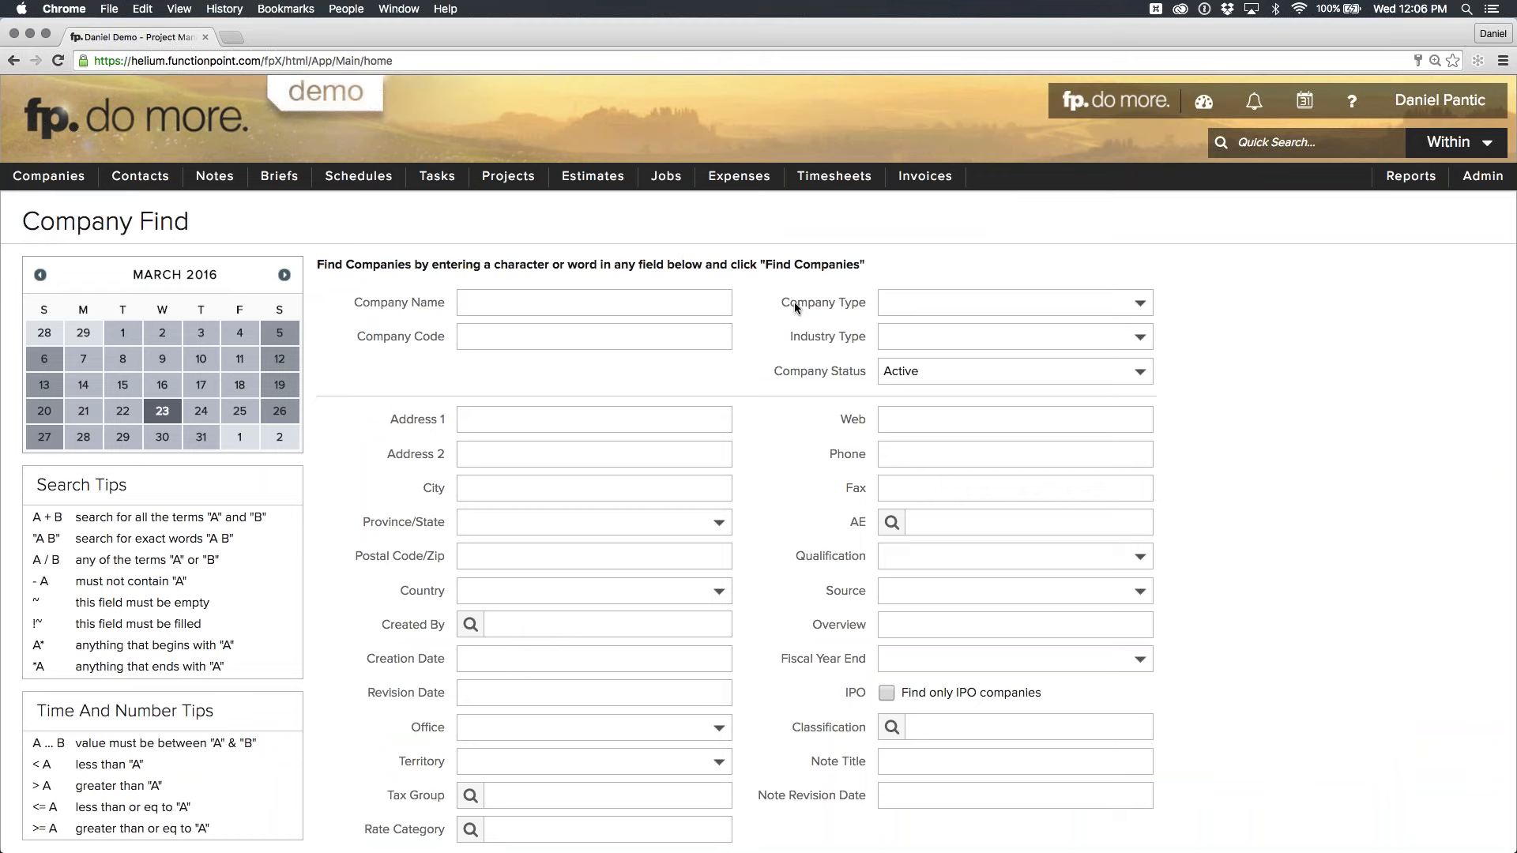
left_click_drag(794, 301, 869, 303)
left_click(942, 300)
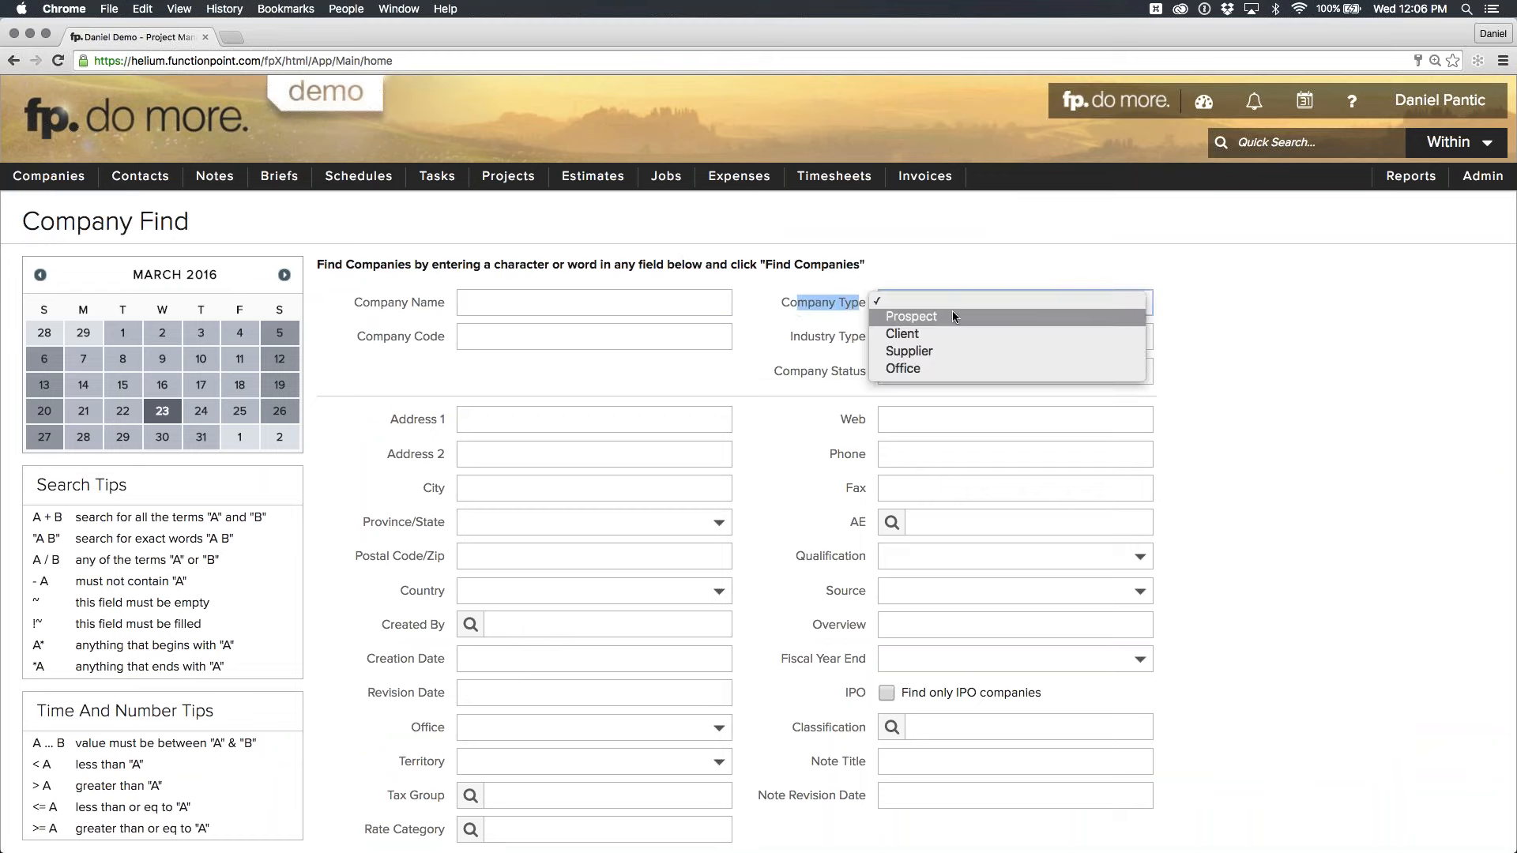
left_click(956, 317)
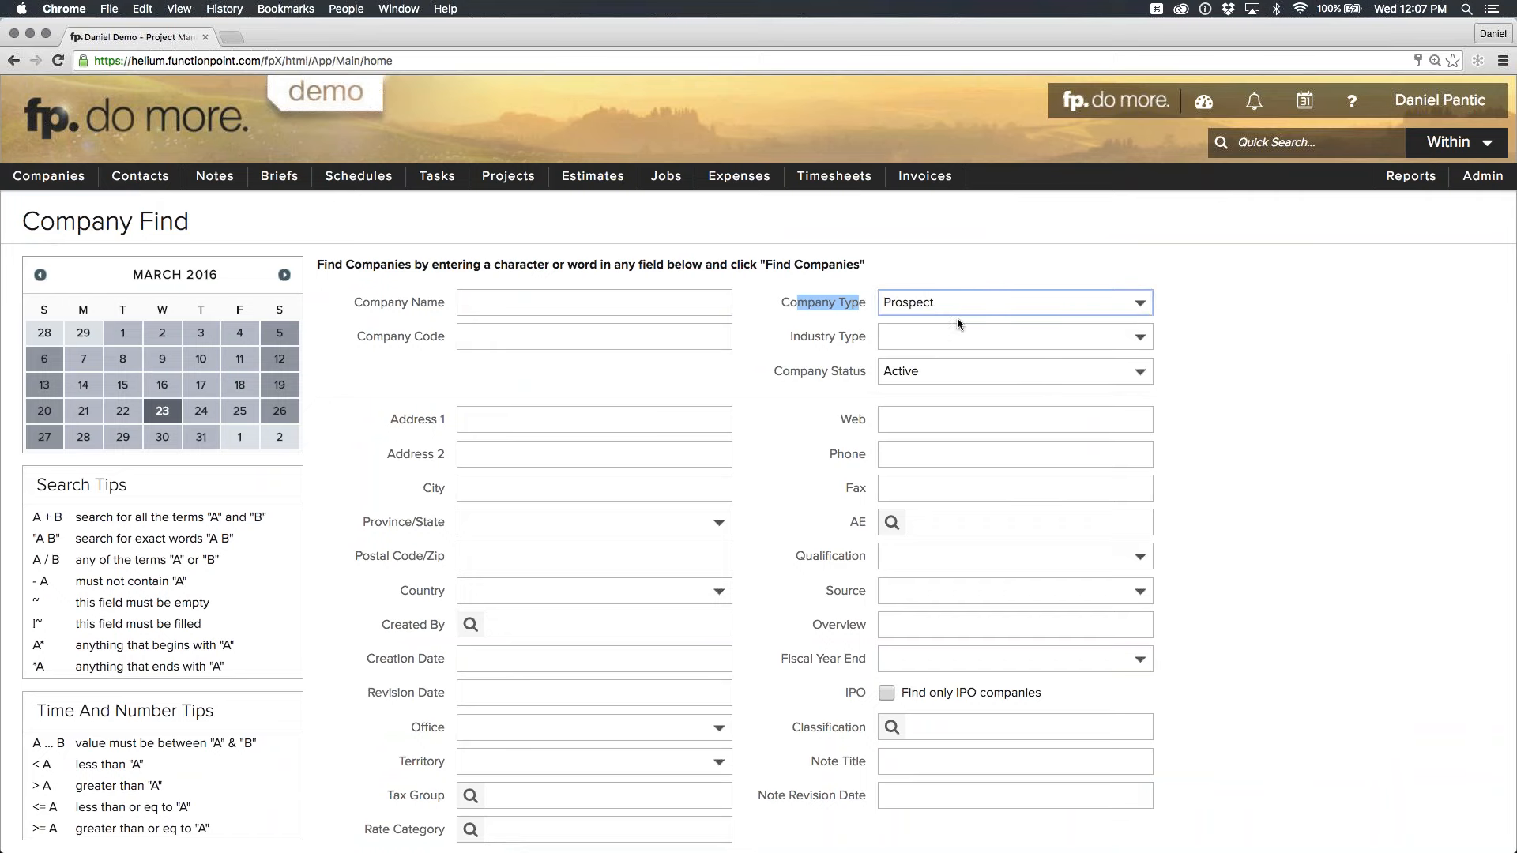
Examine the AE choices, the remaining search fields and the custom fields in the company search form.
left_click(807, 420)
scroll(810, 445, "down", 1)
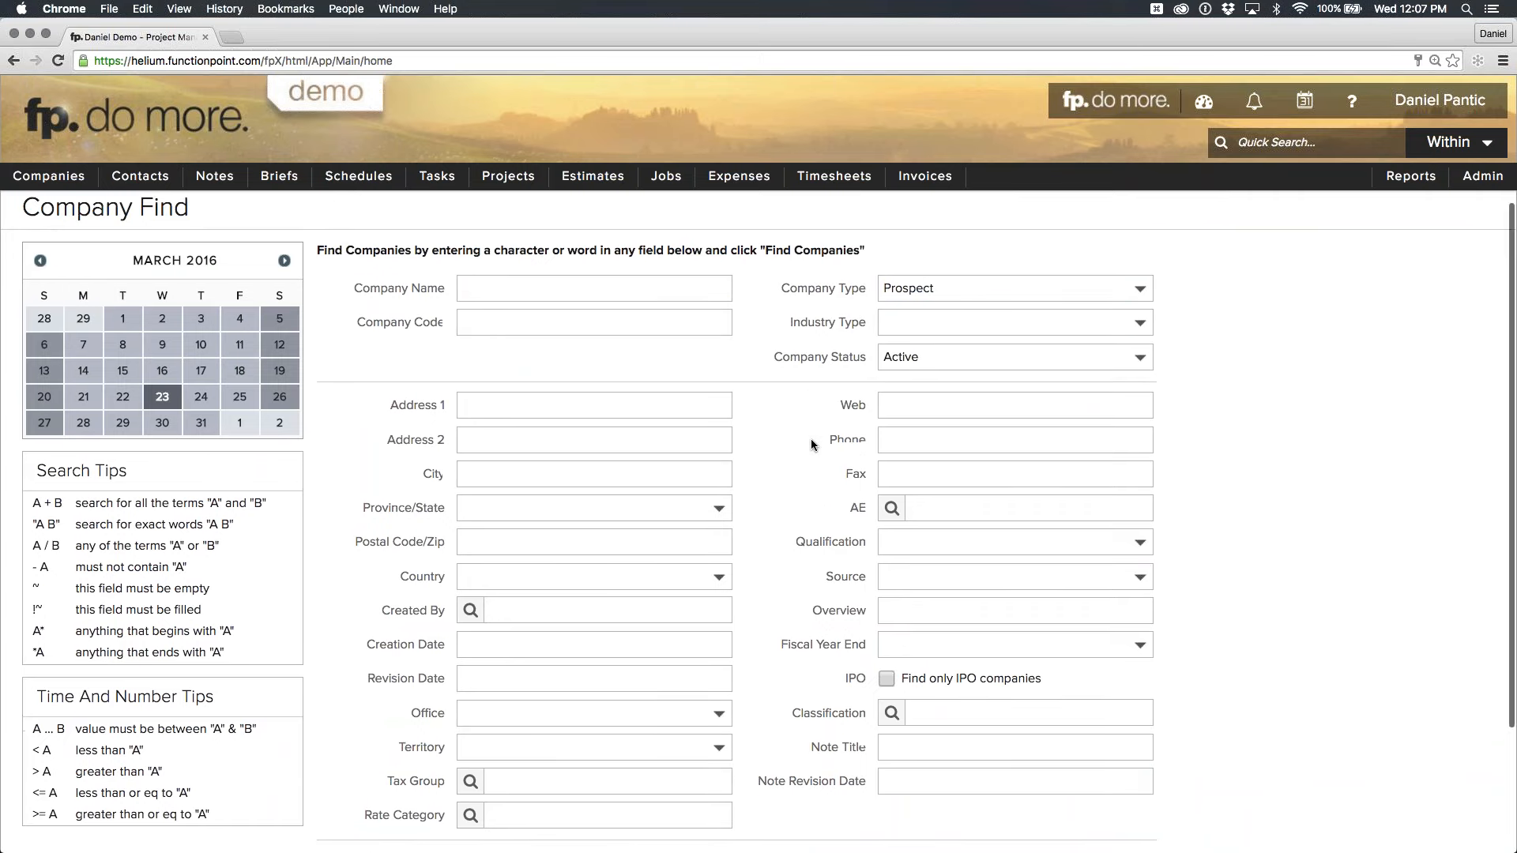
left_click(956, 477)
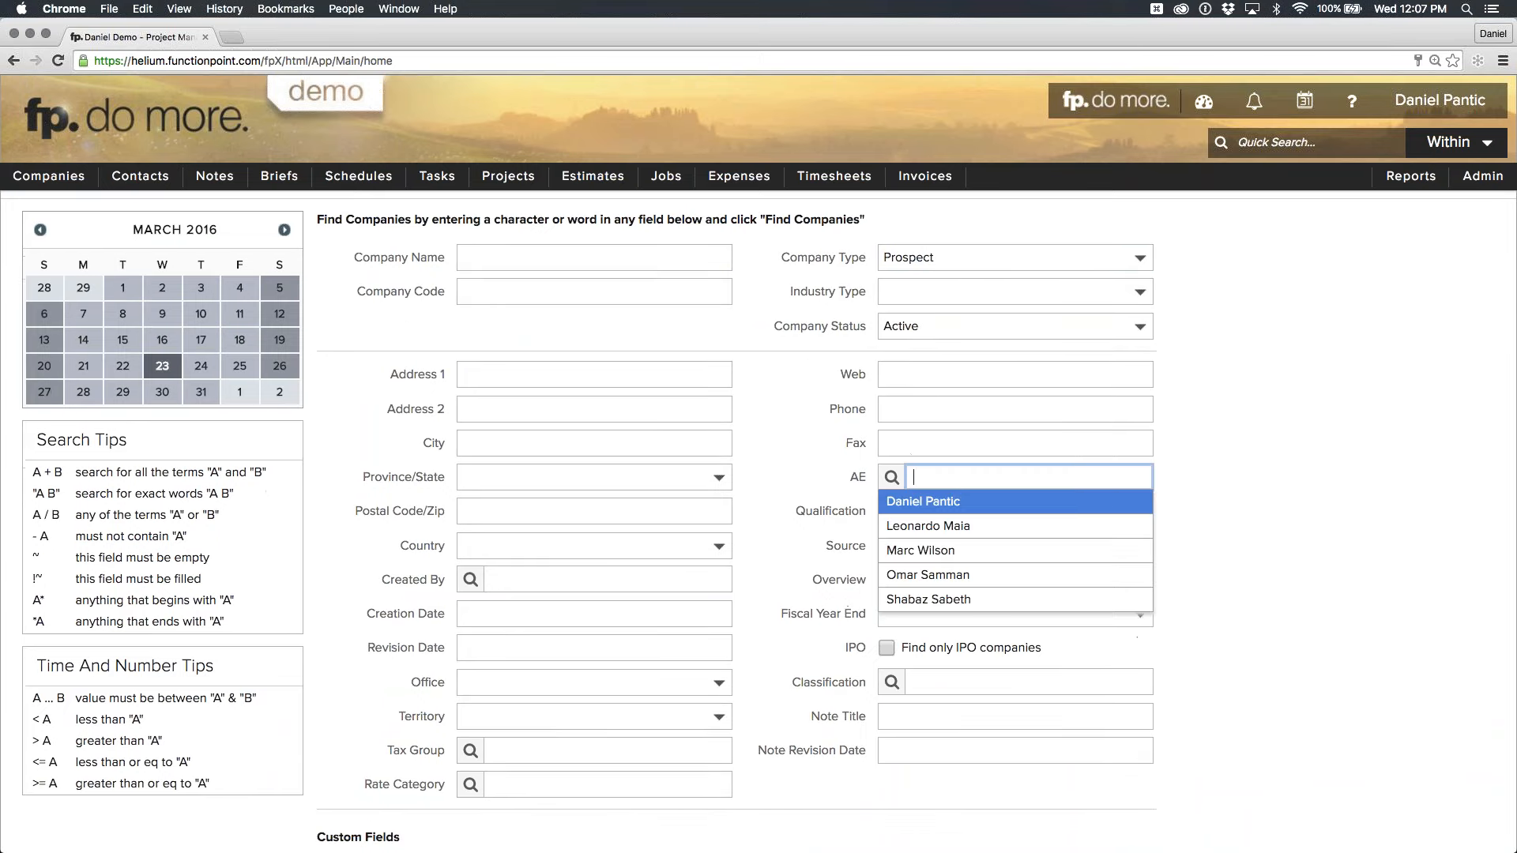
left_click(959, 505)
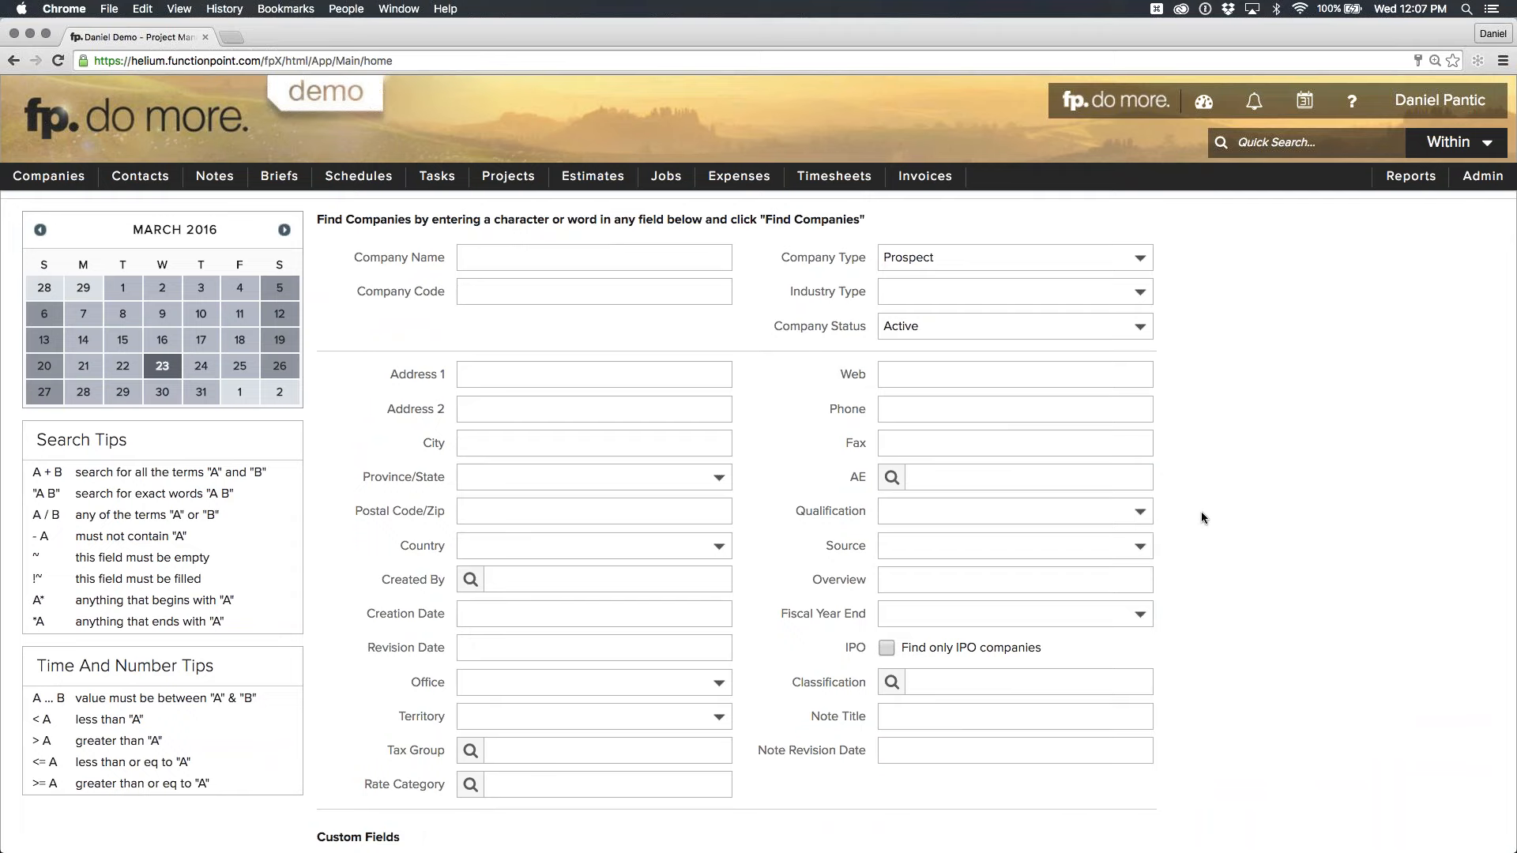
scroll(1200, 518, "down", 3)
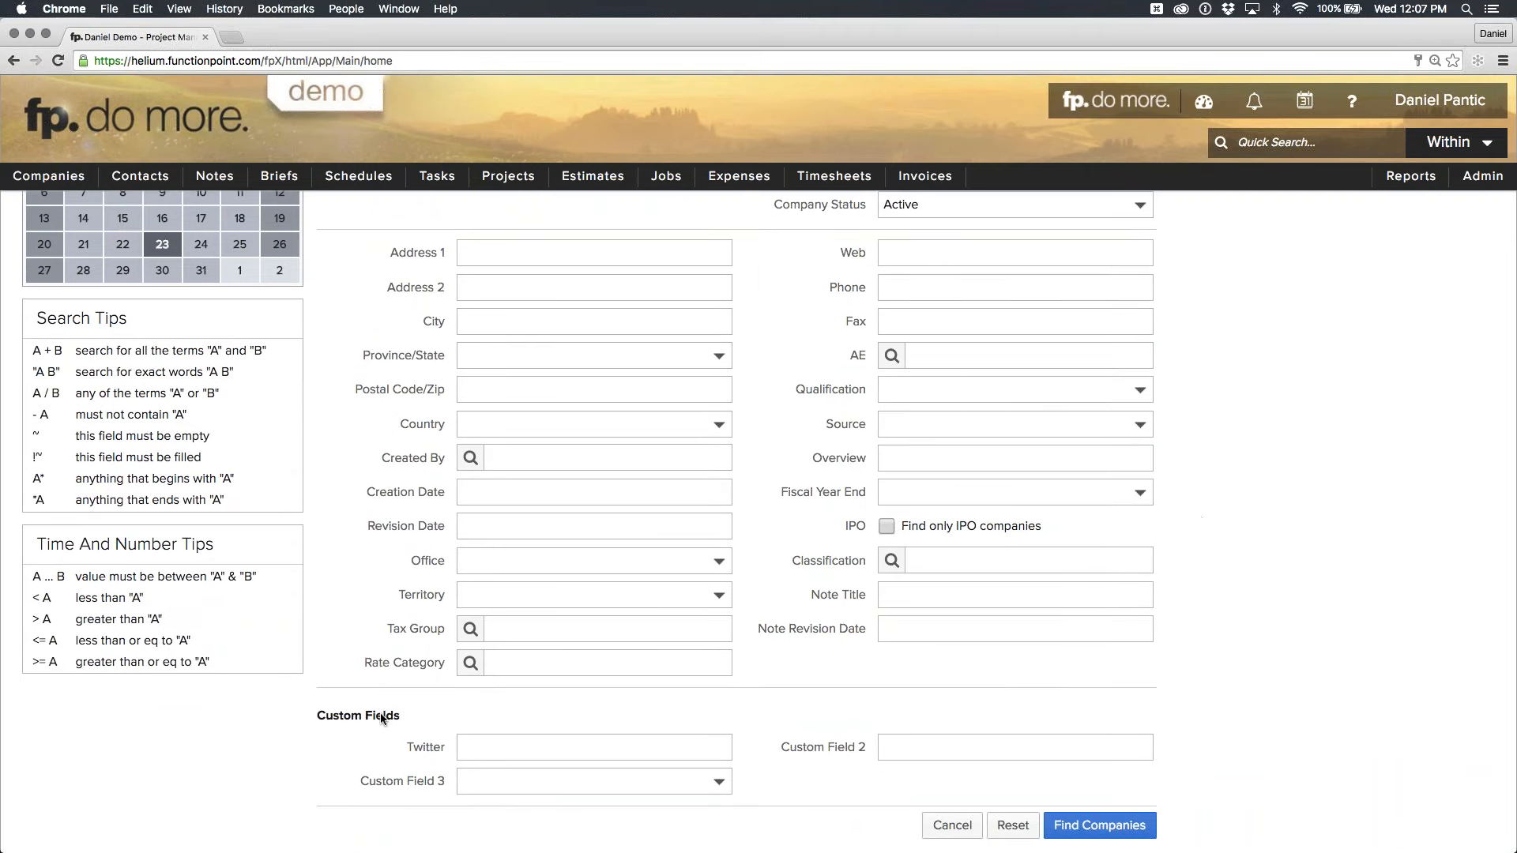
left_click_drag(332, 715, 375, 716)
scroll(1183, 713, "up", 1)
scroll(1183, 712, "down", 1)
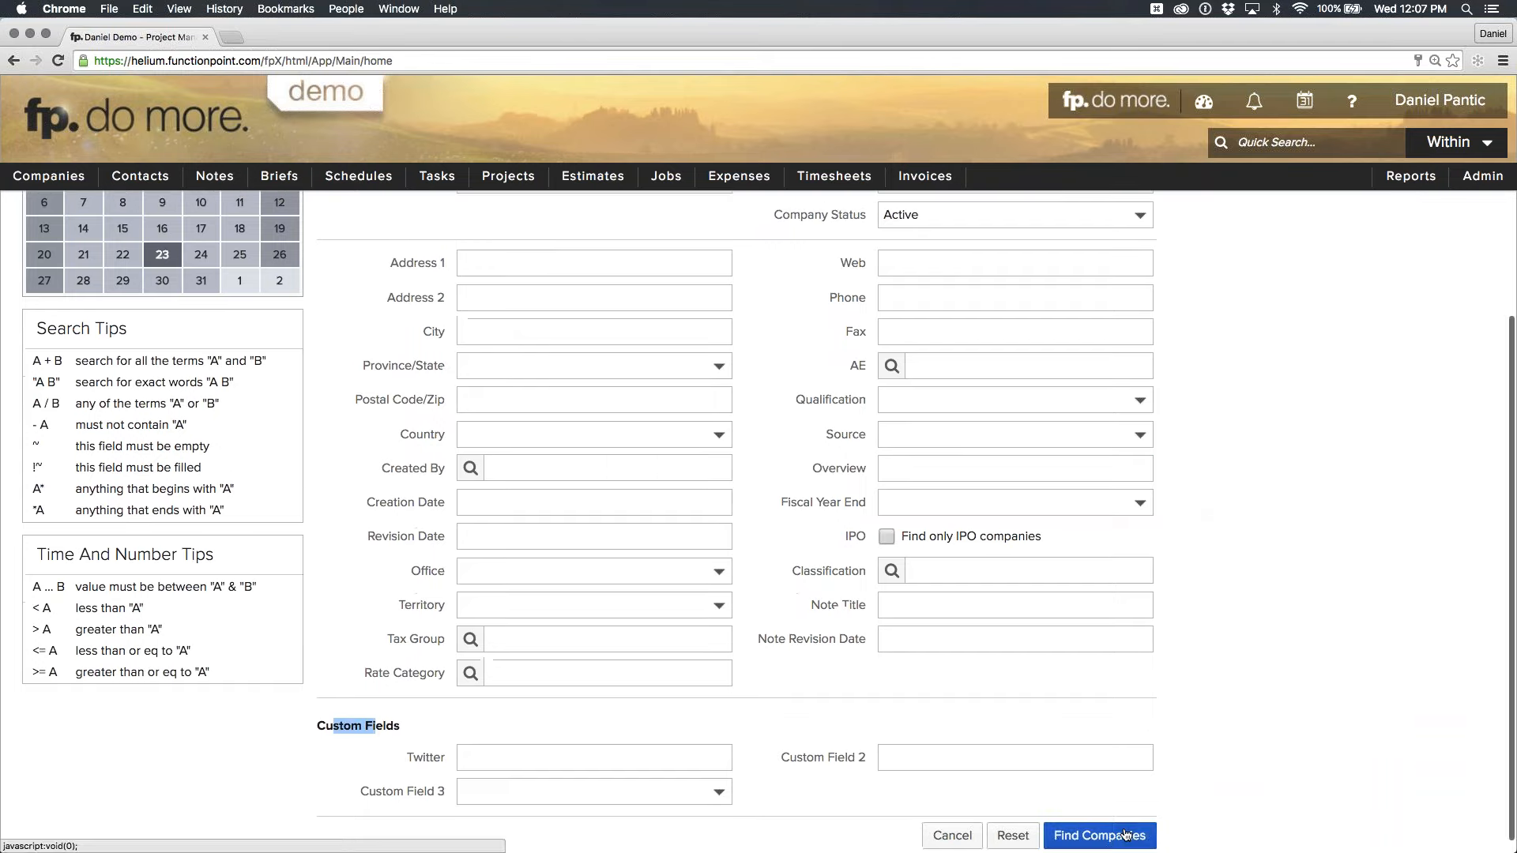
Run the company search for active prospects to list the matching companies.
left_click(1125, 835)
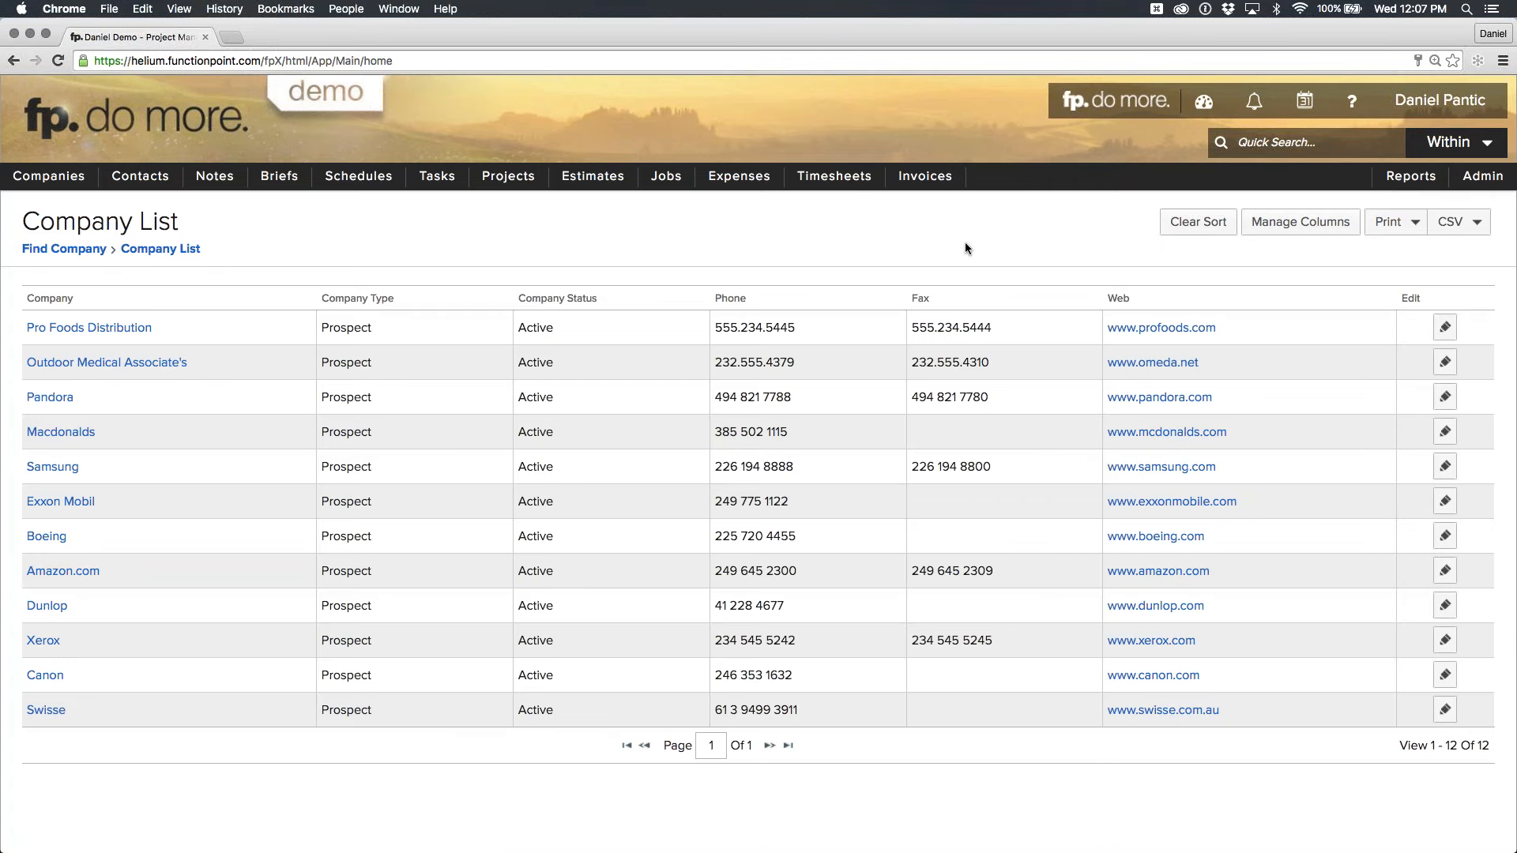
left_click_drag(179, 222, 28, 235)
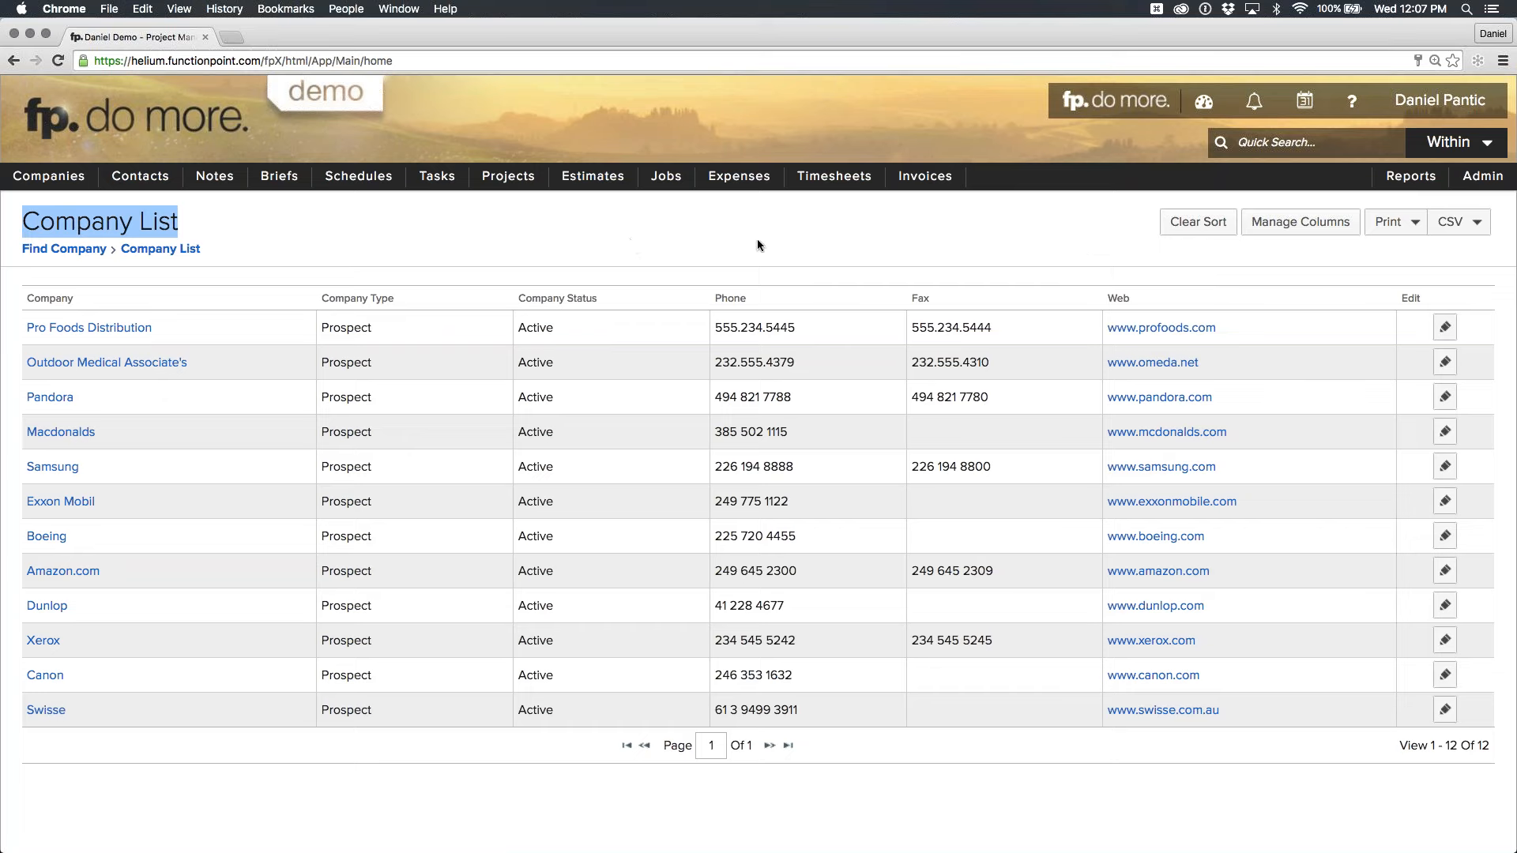
left_click(788, 237)
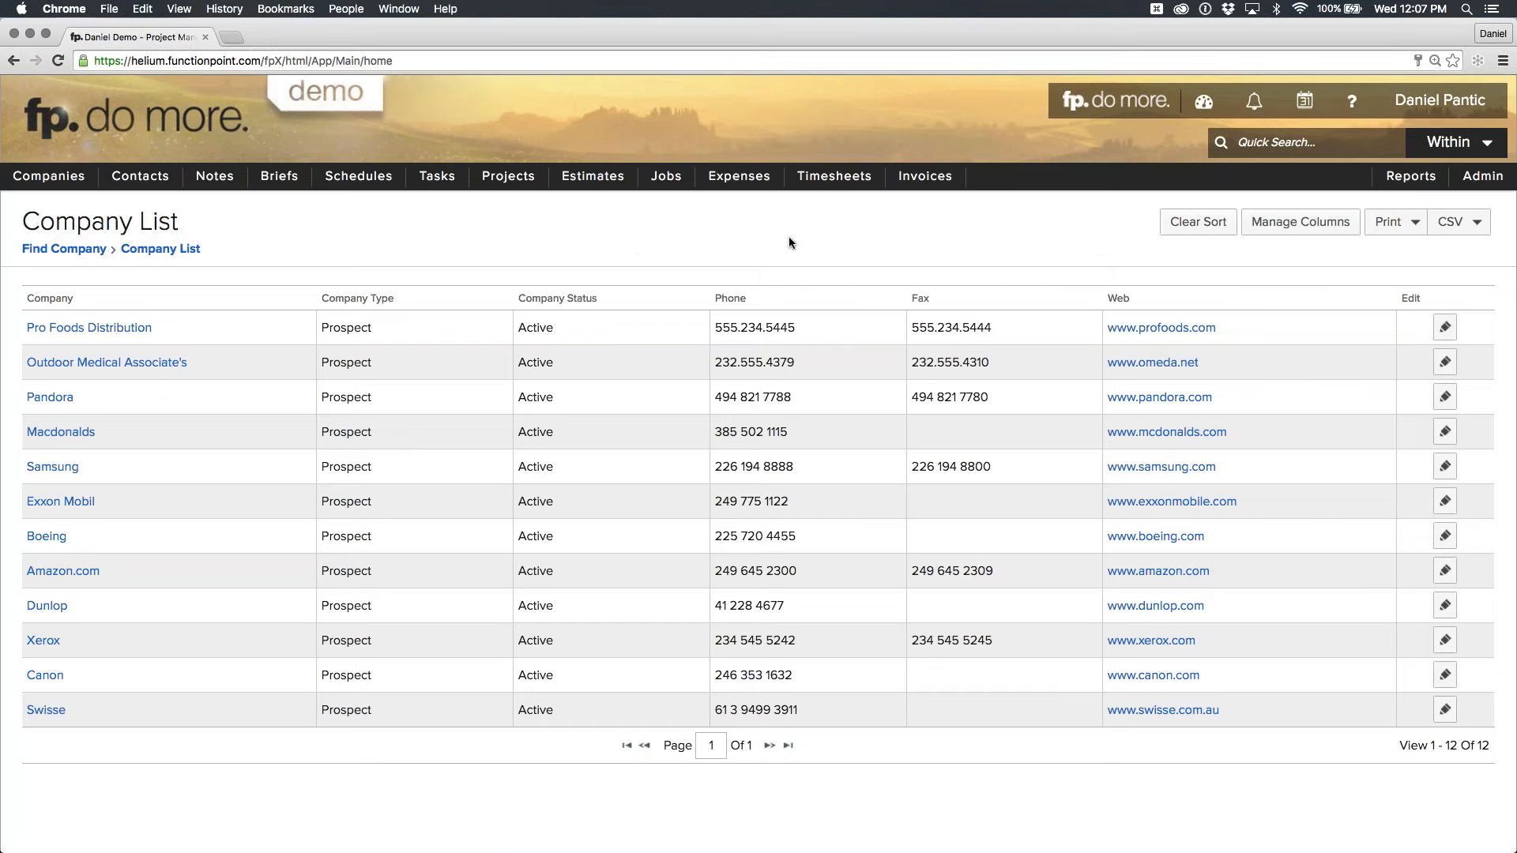
Add Qualification, AE and Industry Type columns to the company list, placing Industry Type and Qualification in that order right after Company Type.
left_click(1307, 231)
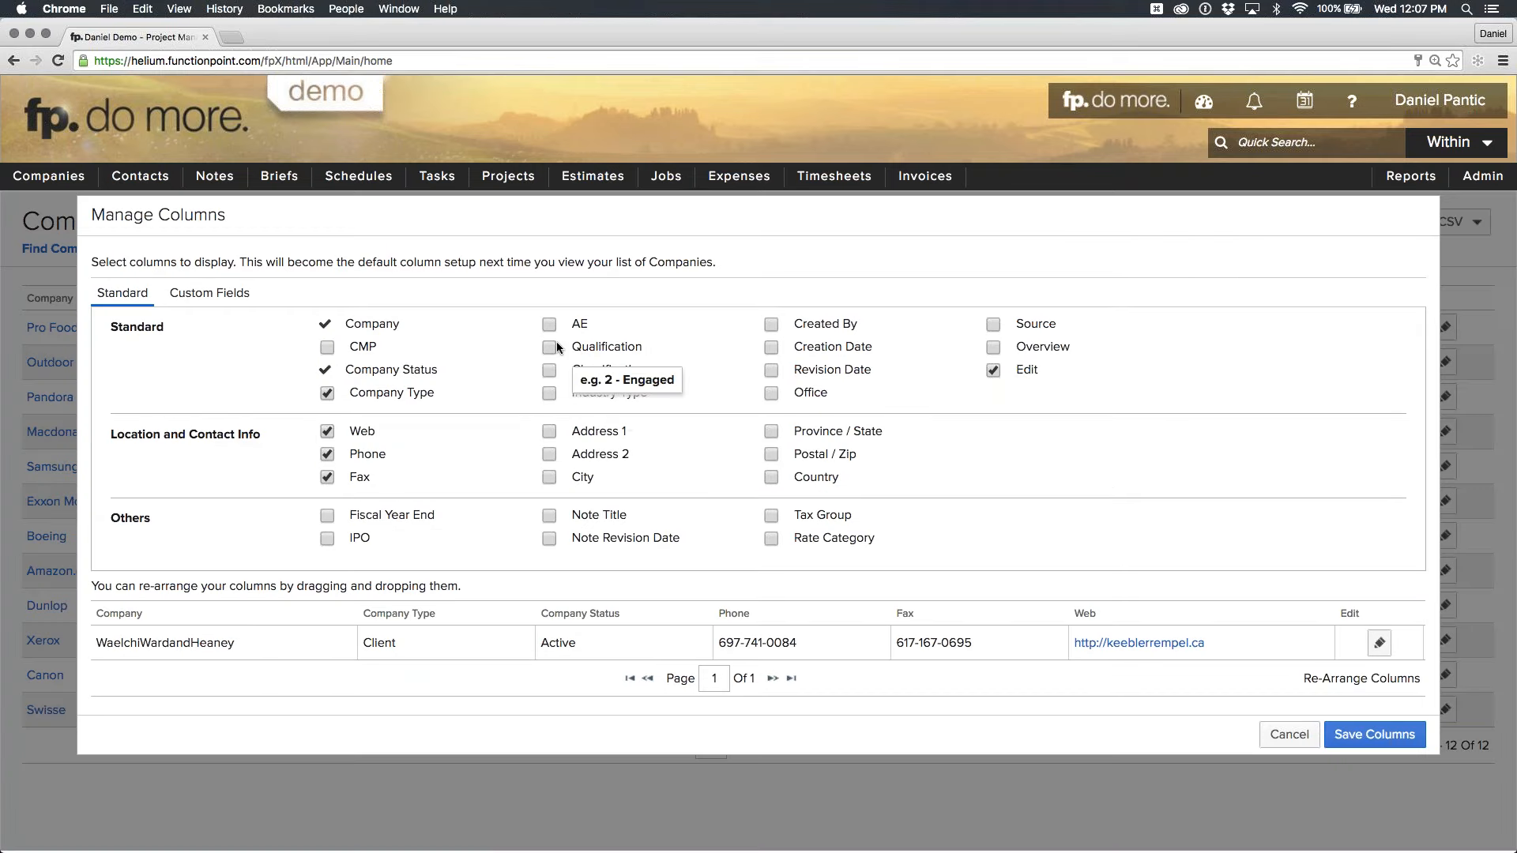
left_click(552, 345)
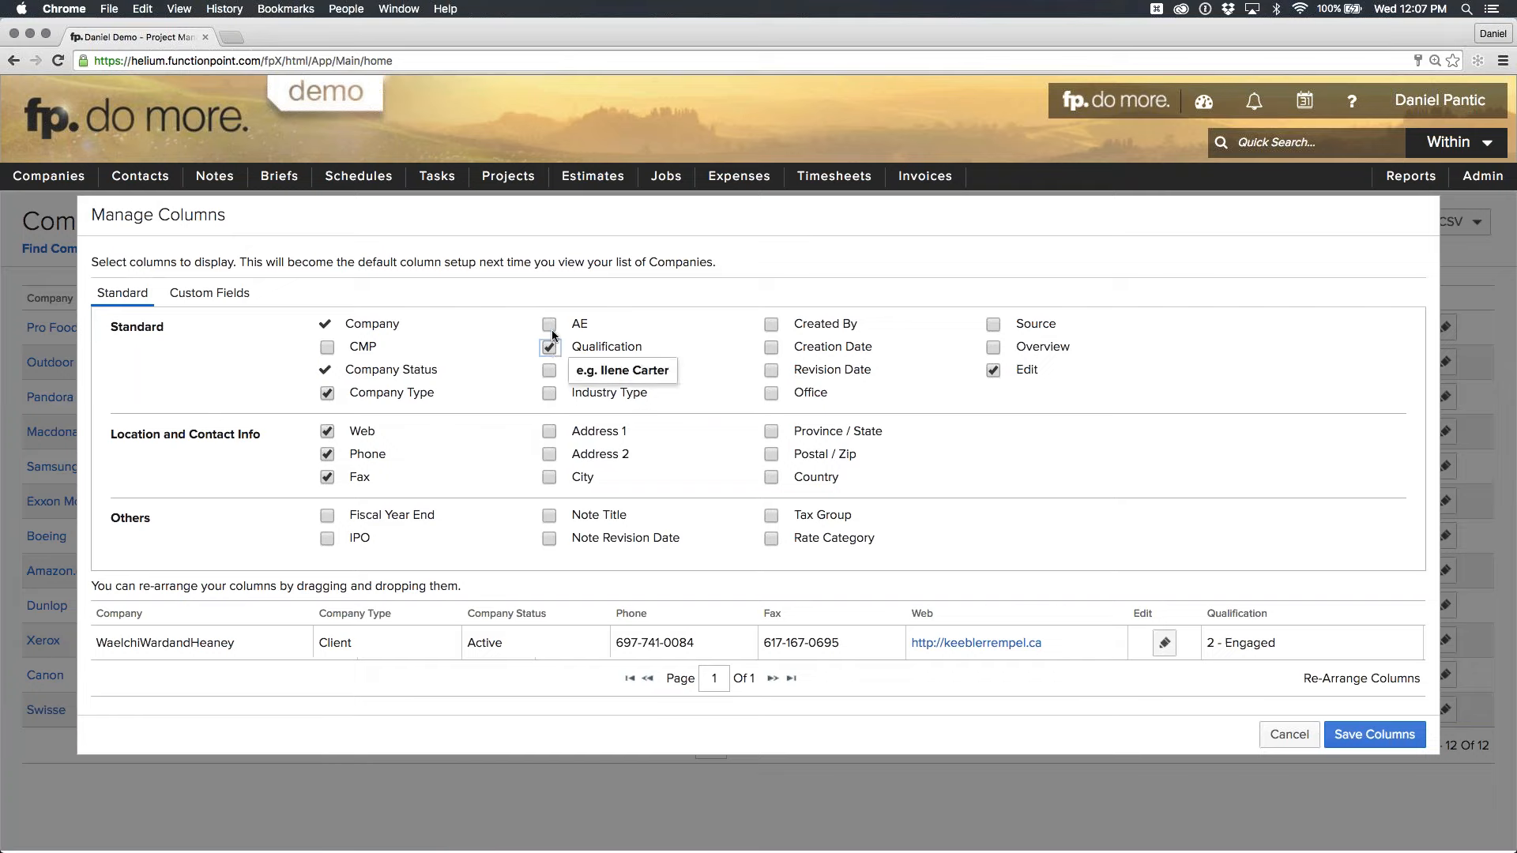
left_click(550, 325)
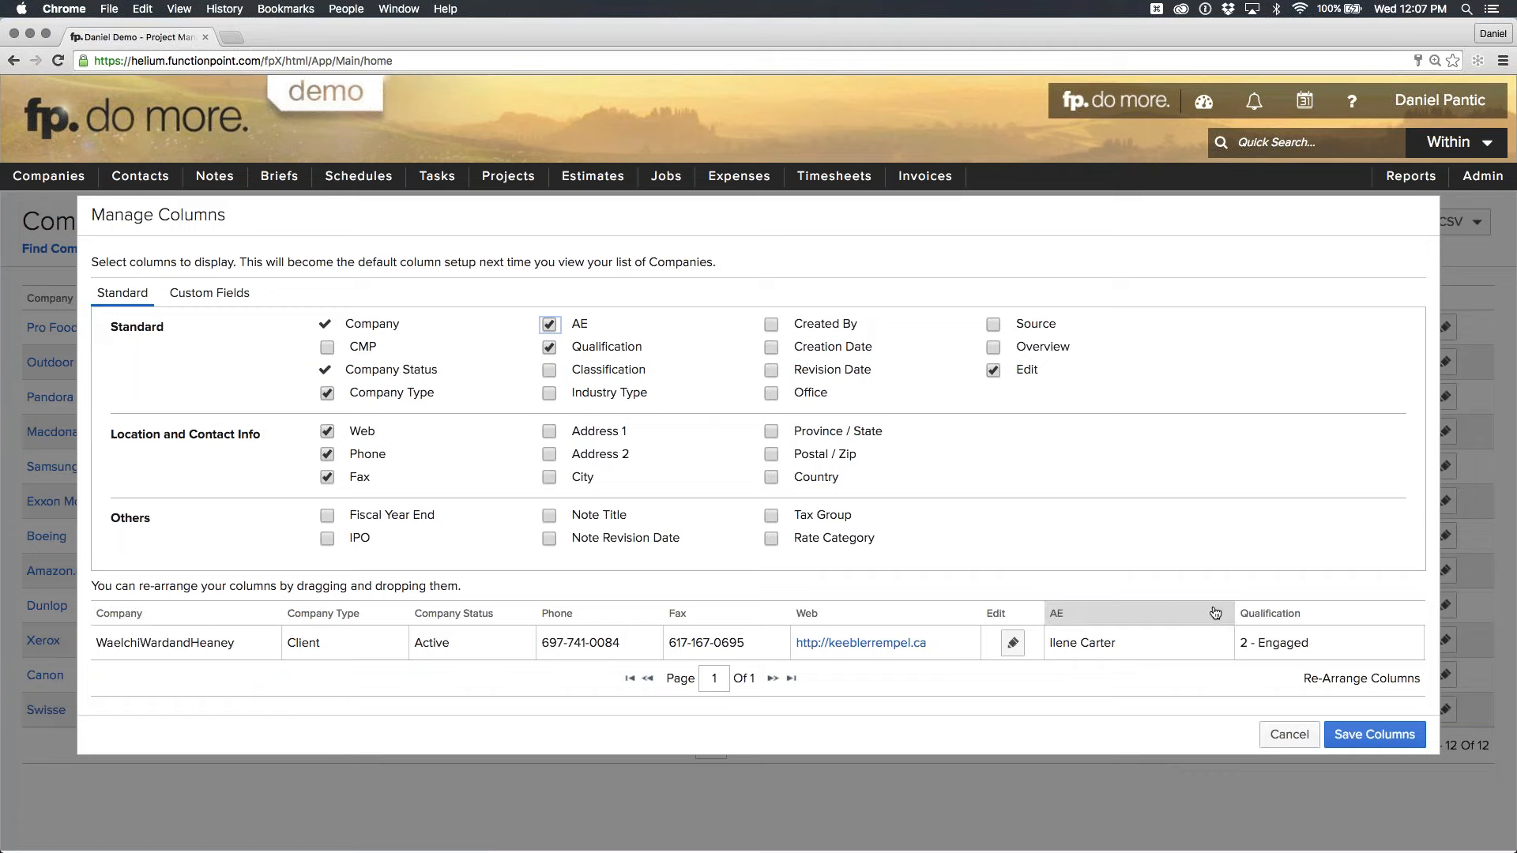
mouse_move(1242, 614)
left_mouse_down()
mouse_move(510, 614)
mouse_move(433, 631)
left_mouse_up()
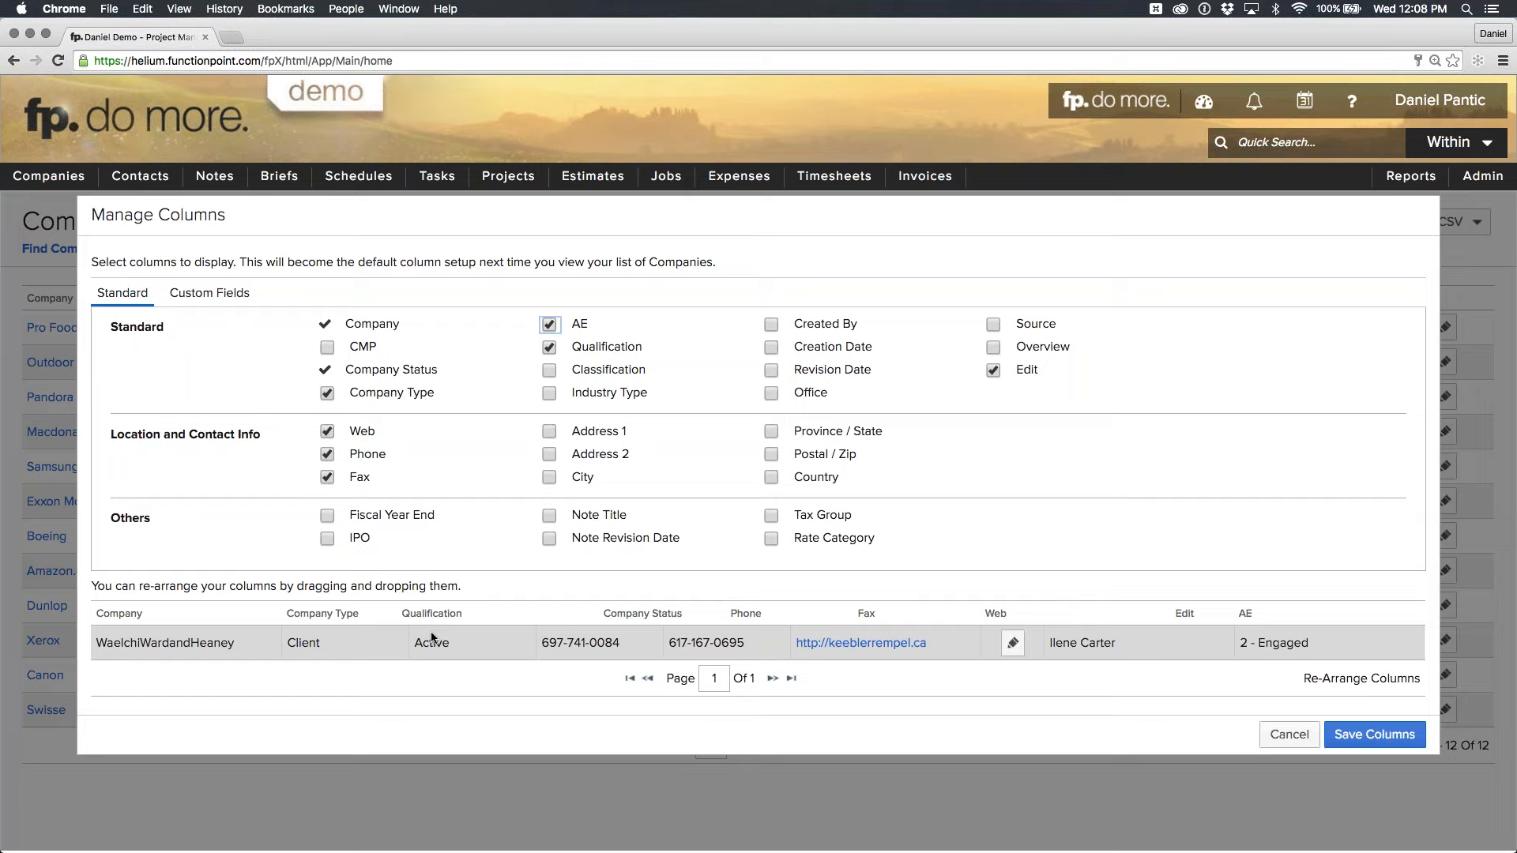
left_click_drag(431, 632, 340, 636)
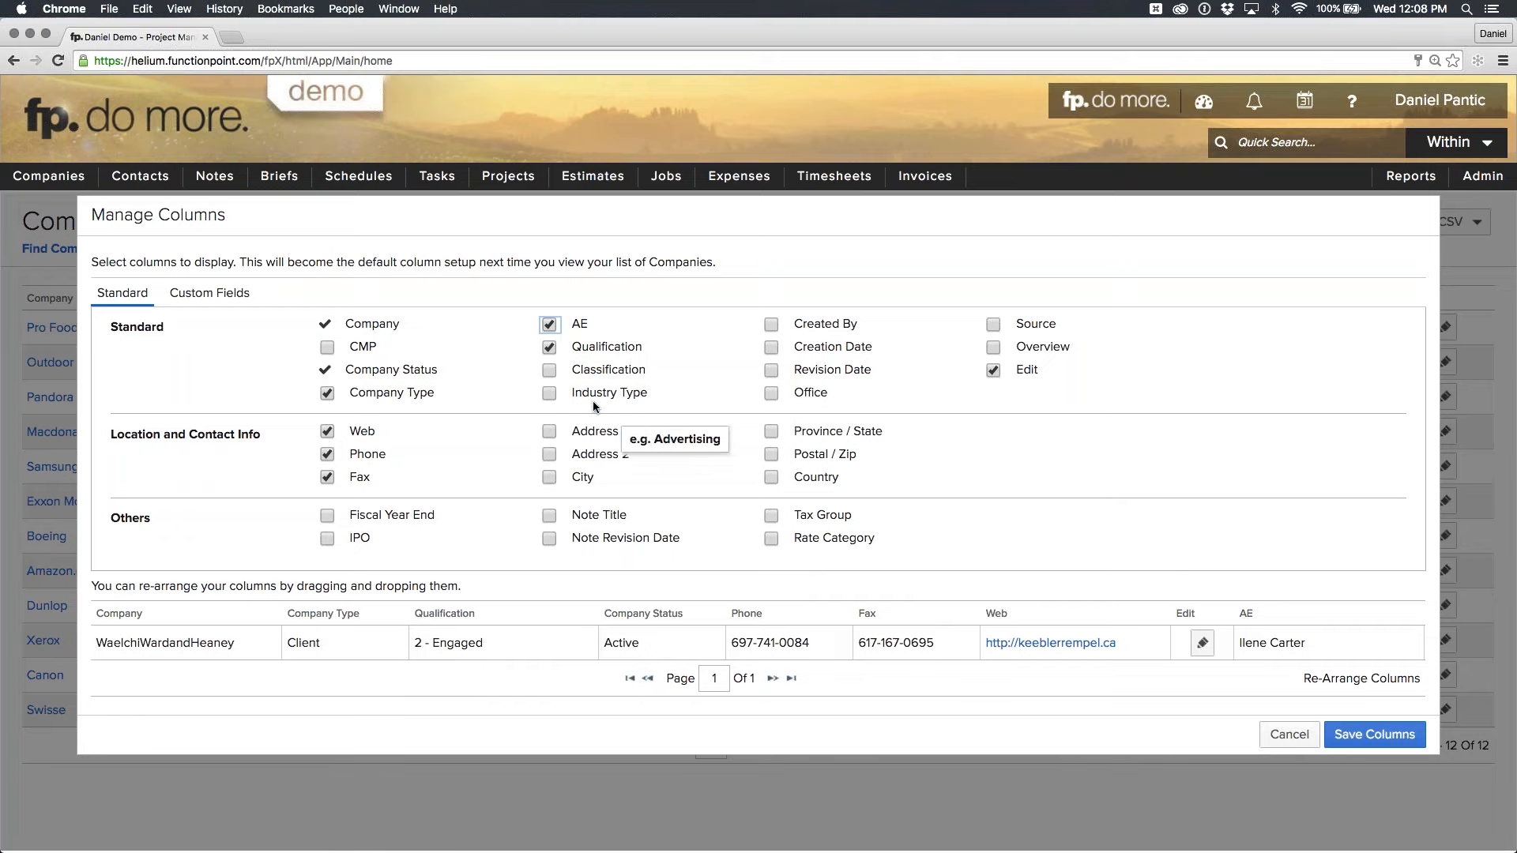
left_click(553, 394)
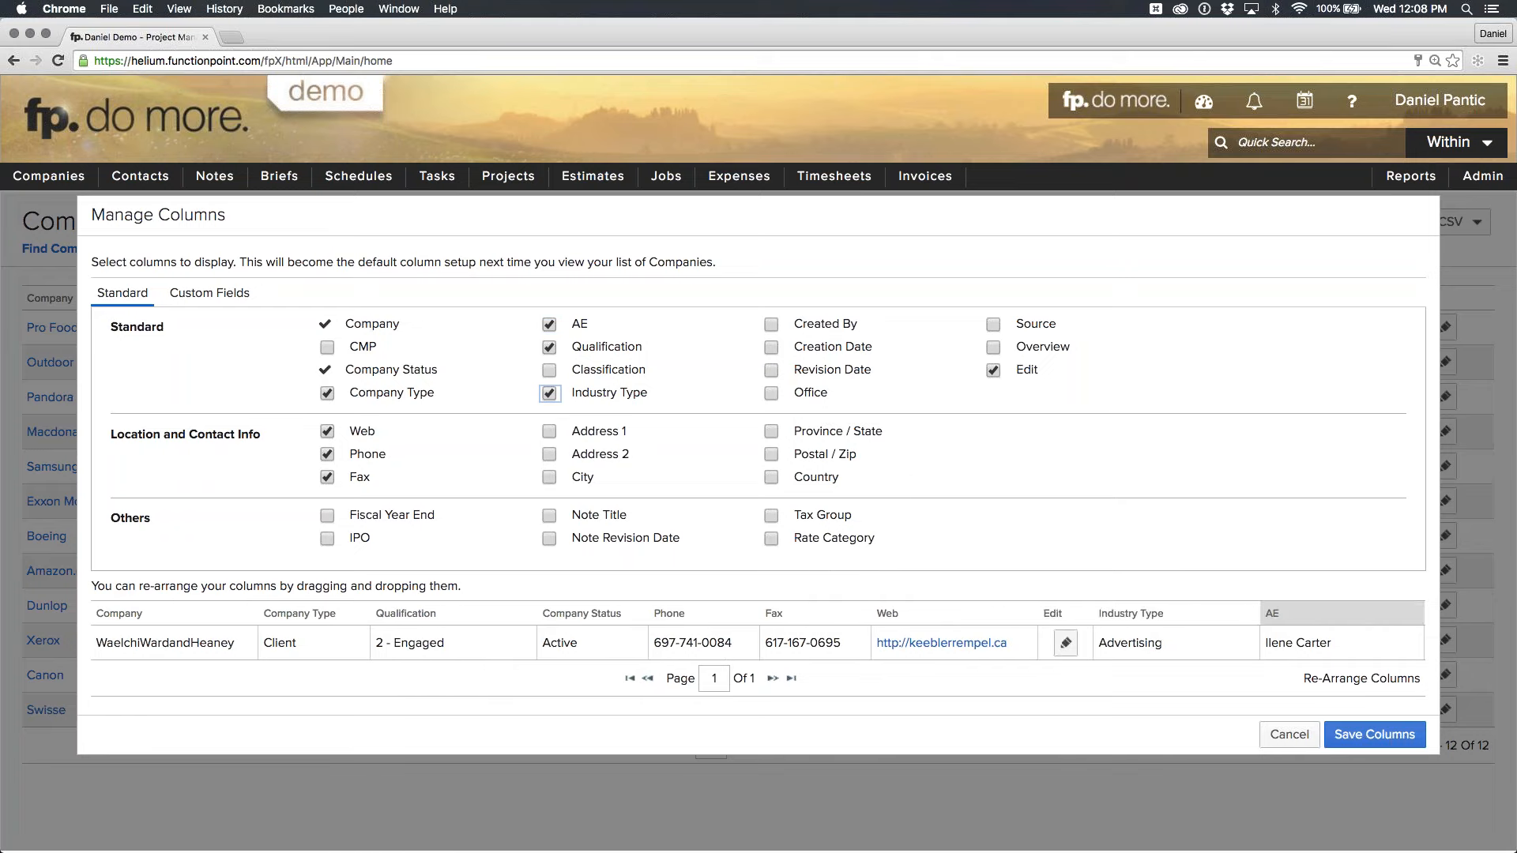
left_click_drag(1192, 622, 466, 621)
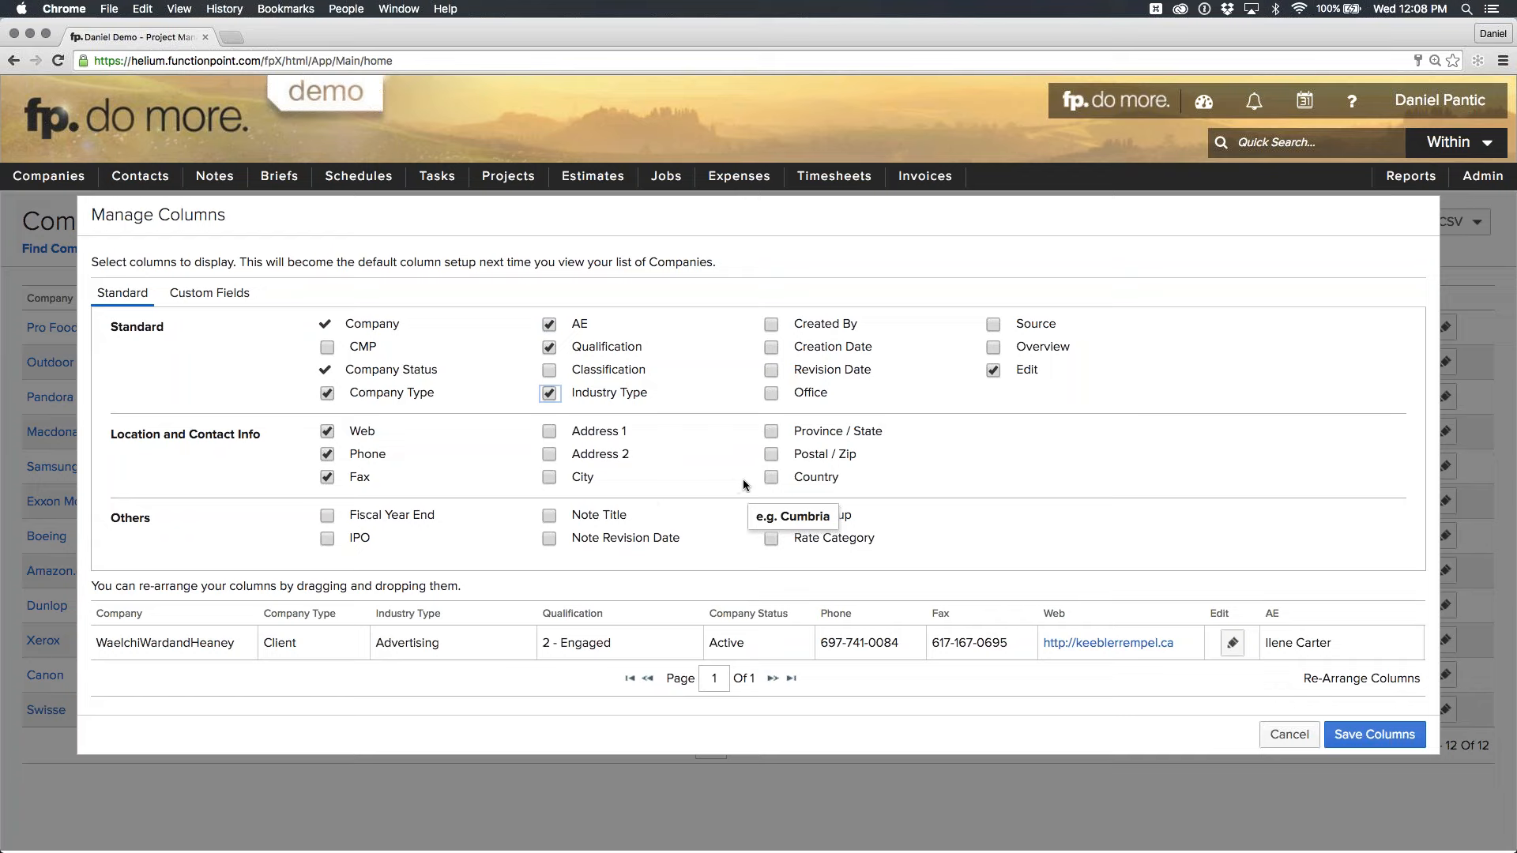
Add the City and Country columns to the company list and remove the Fax and Edit columns.
left_click(550, 478)
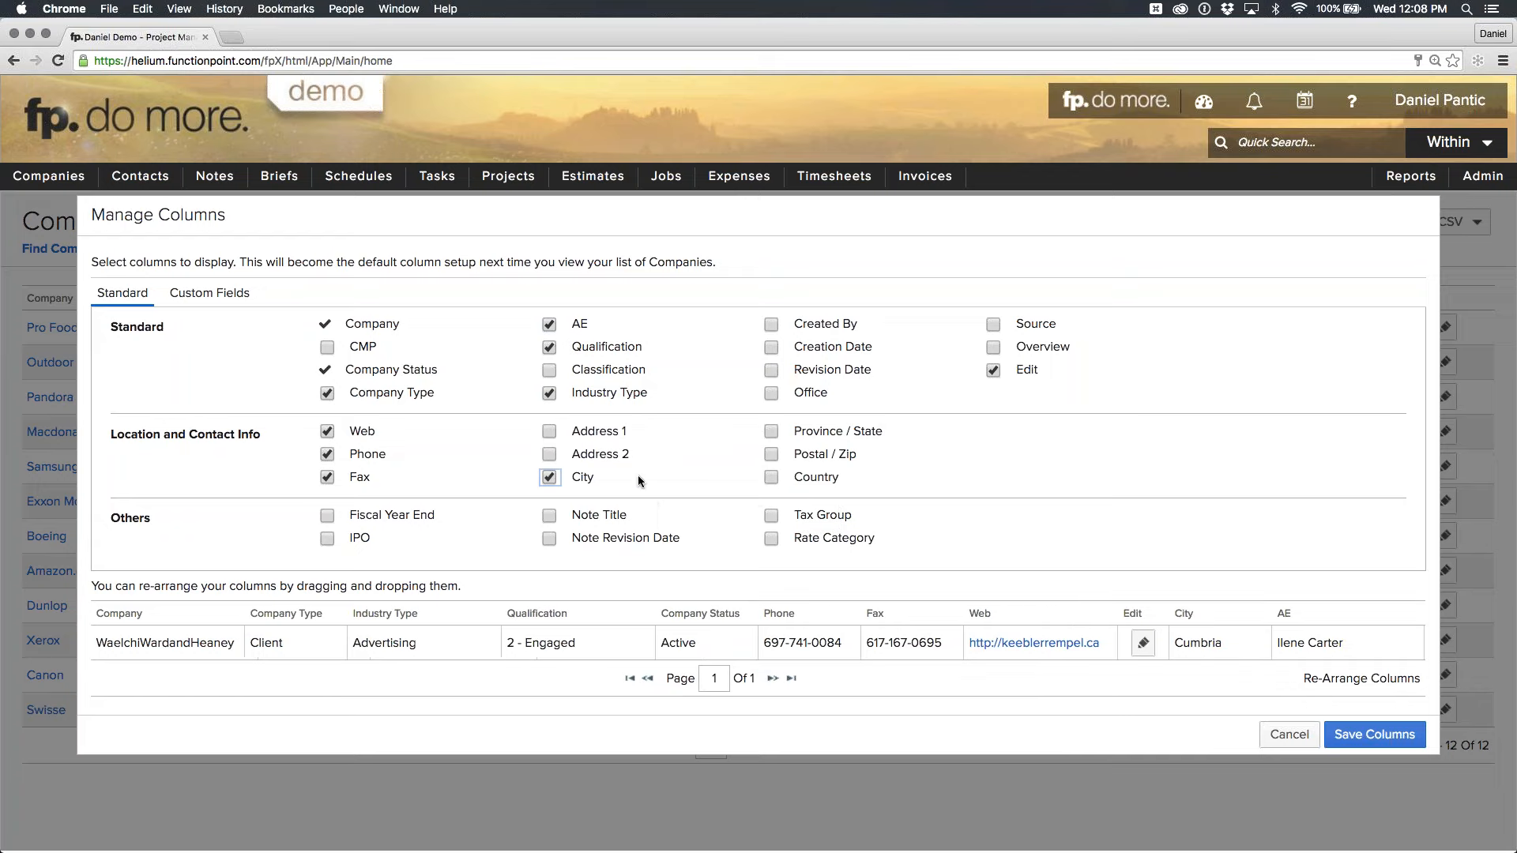
left_click(772, 477)
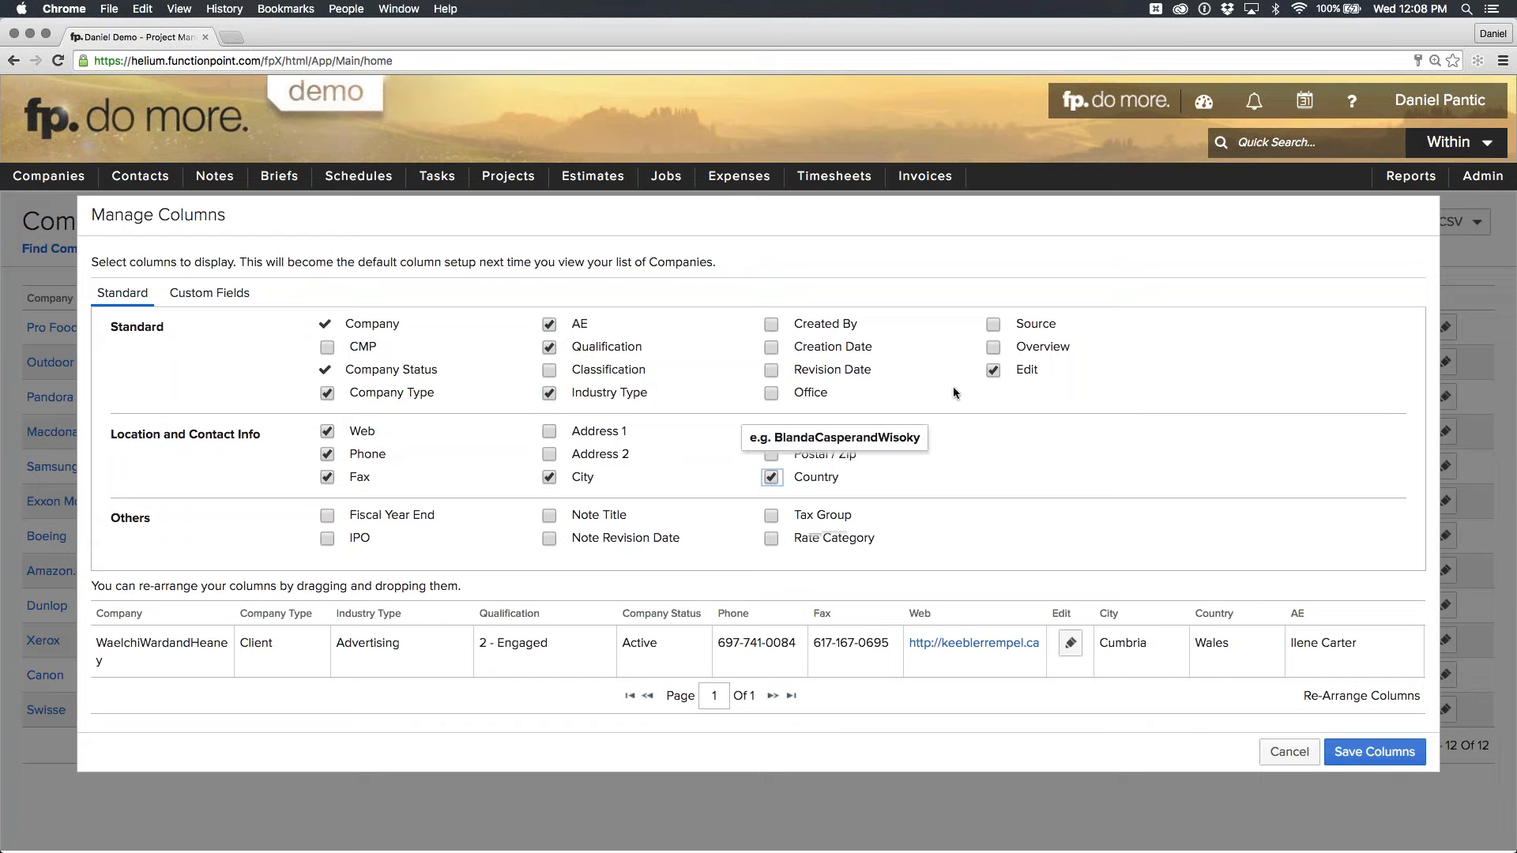
left_click(328, 479)
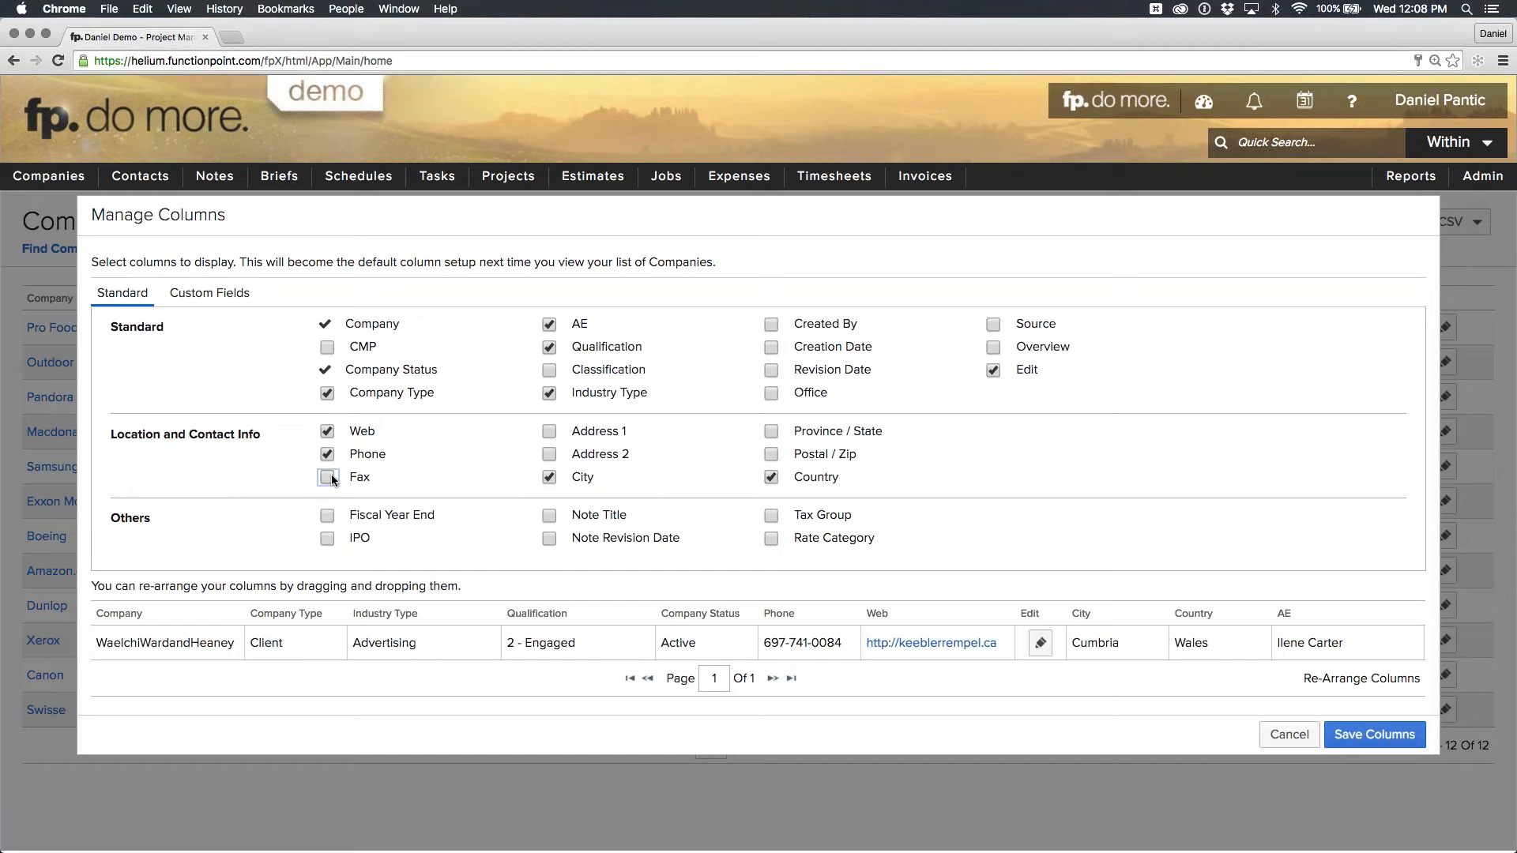
left_click(996, 374)
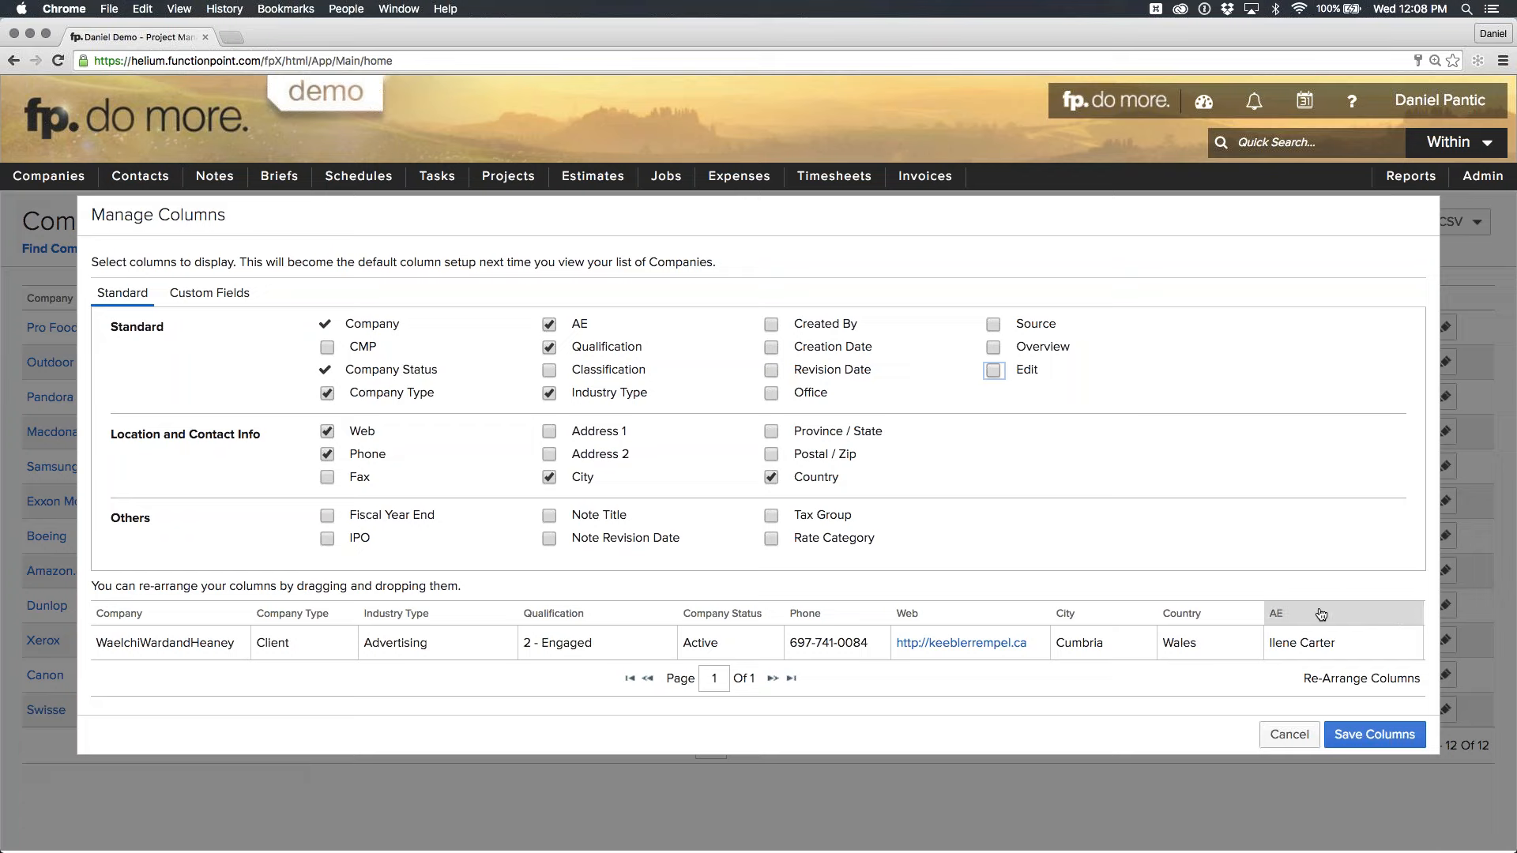
Move the AE column in front of Company and save the column layout.
left_click_drag(1255, 618, 114, 624)
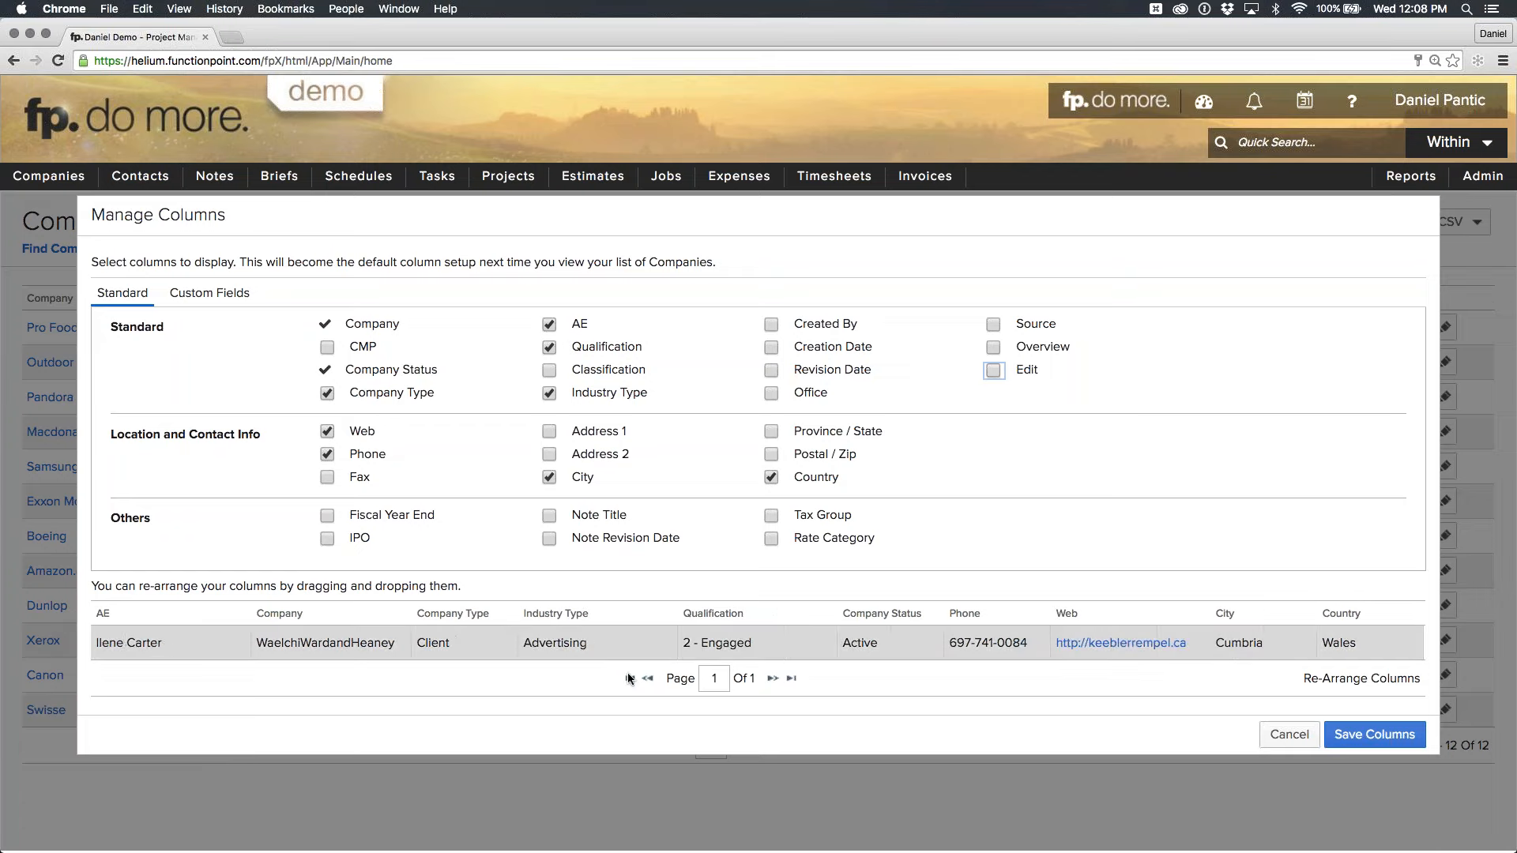
left_click(1374, 734)
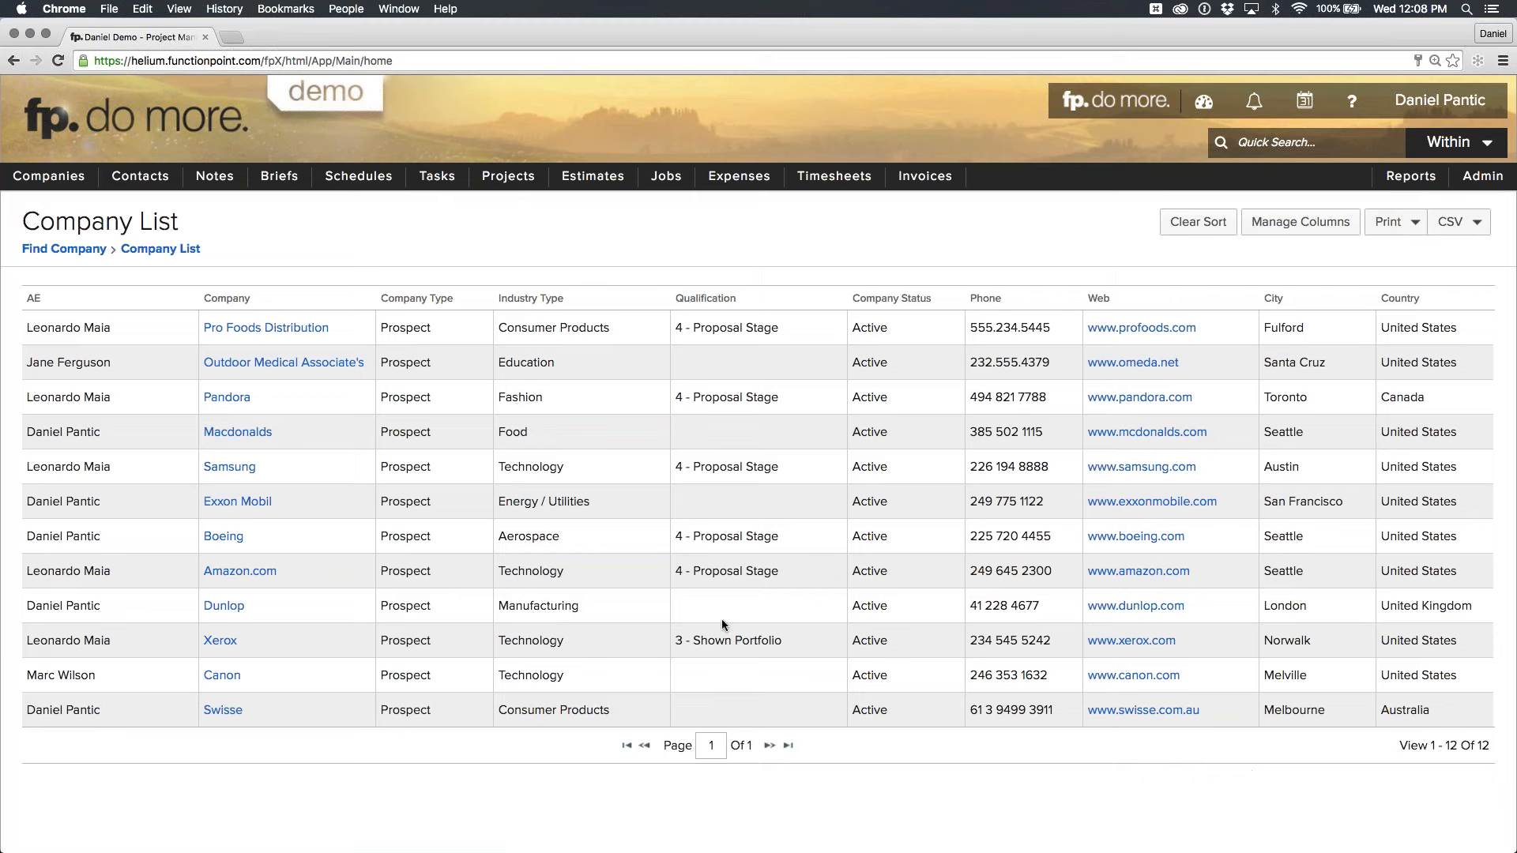
left_click_drag(182, 223, 16, 223)
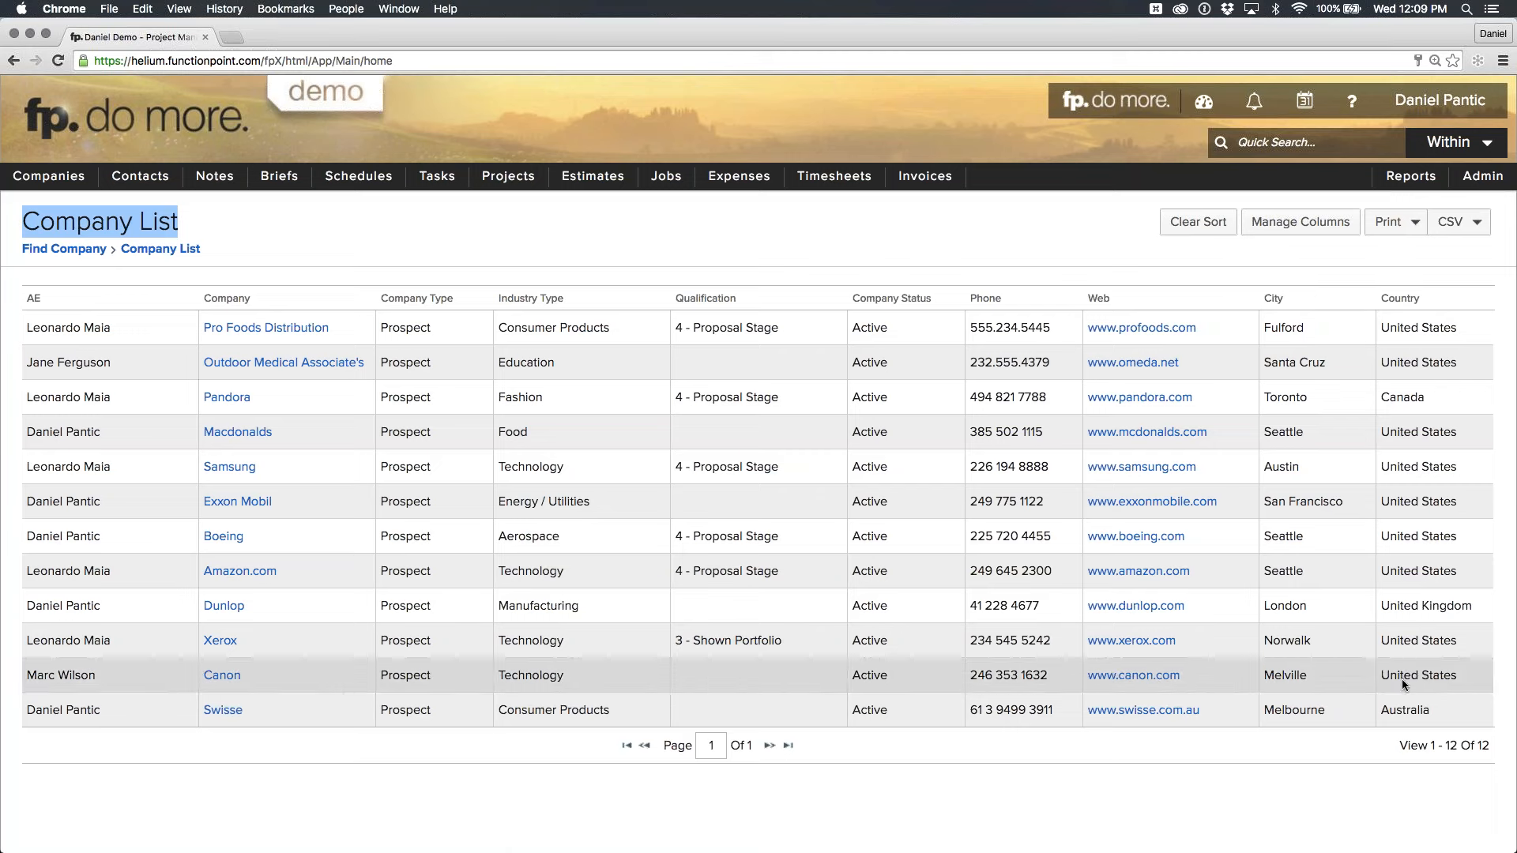
Generate the printable wide-margin version of the company list and enlarge its preview.
left_click(1408, 228)
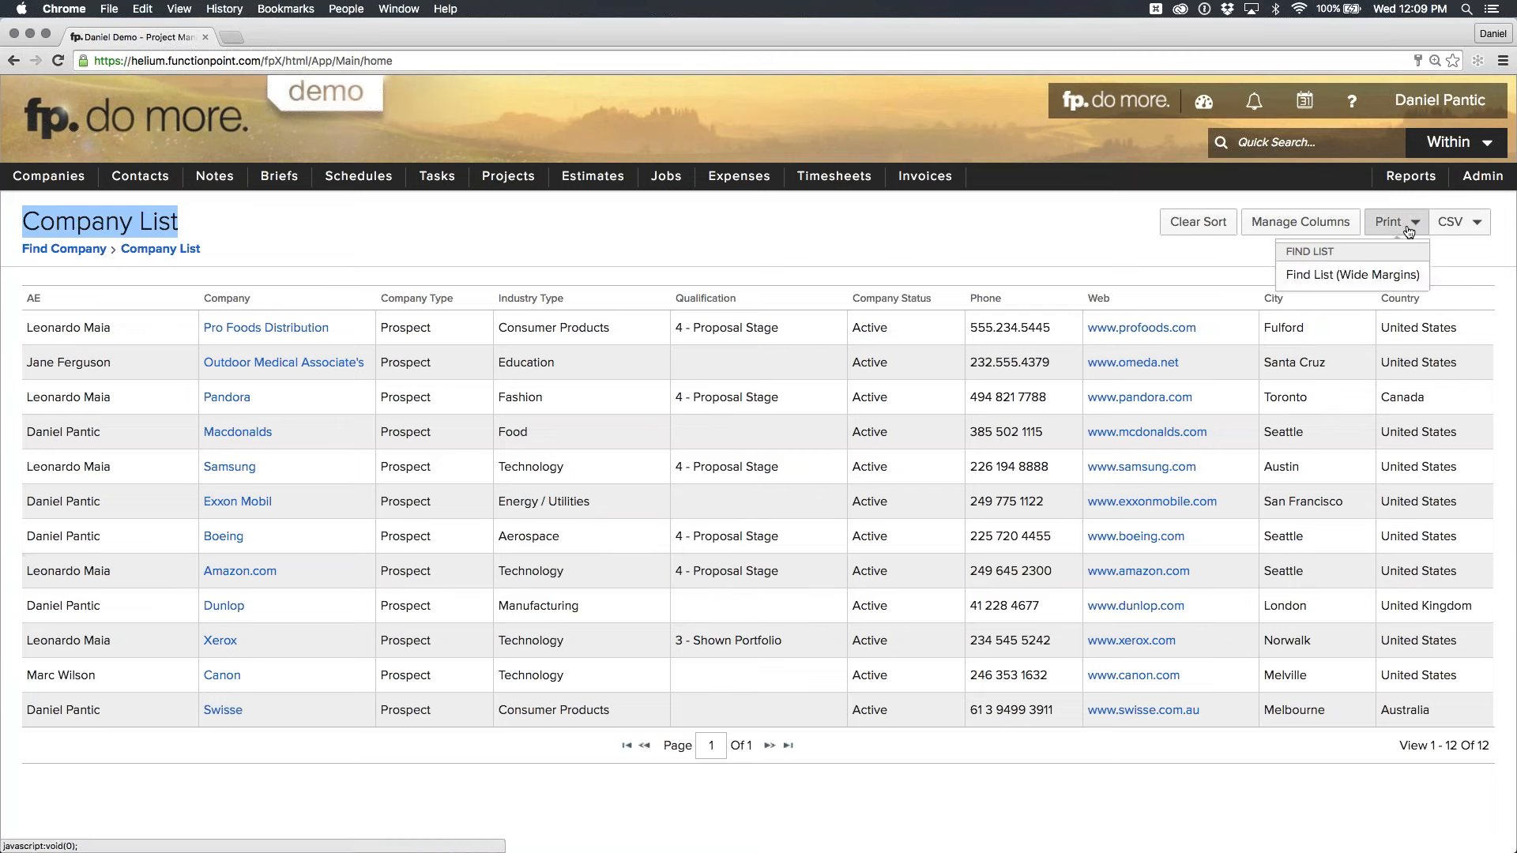
left_click(1399, 274)
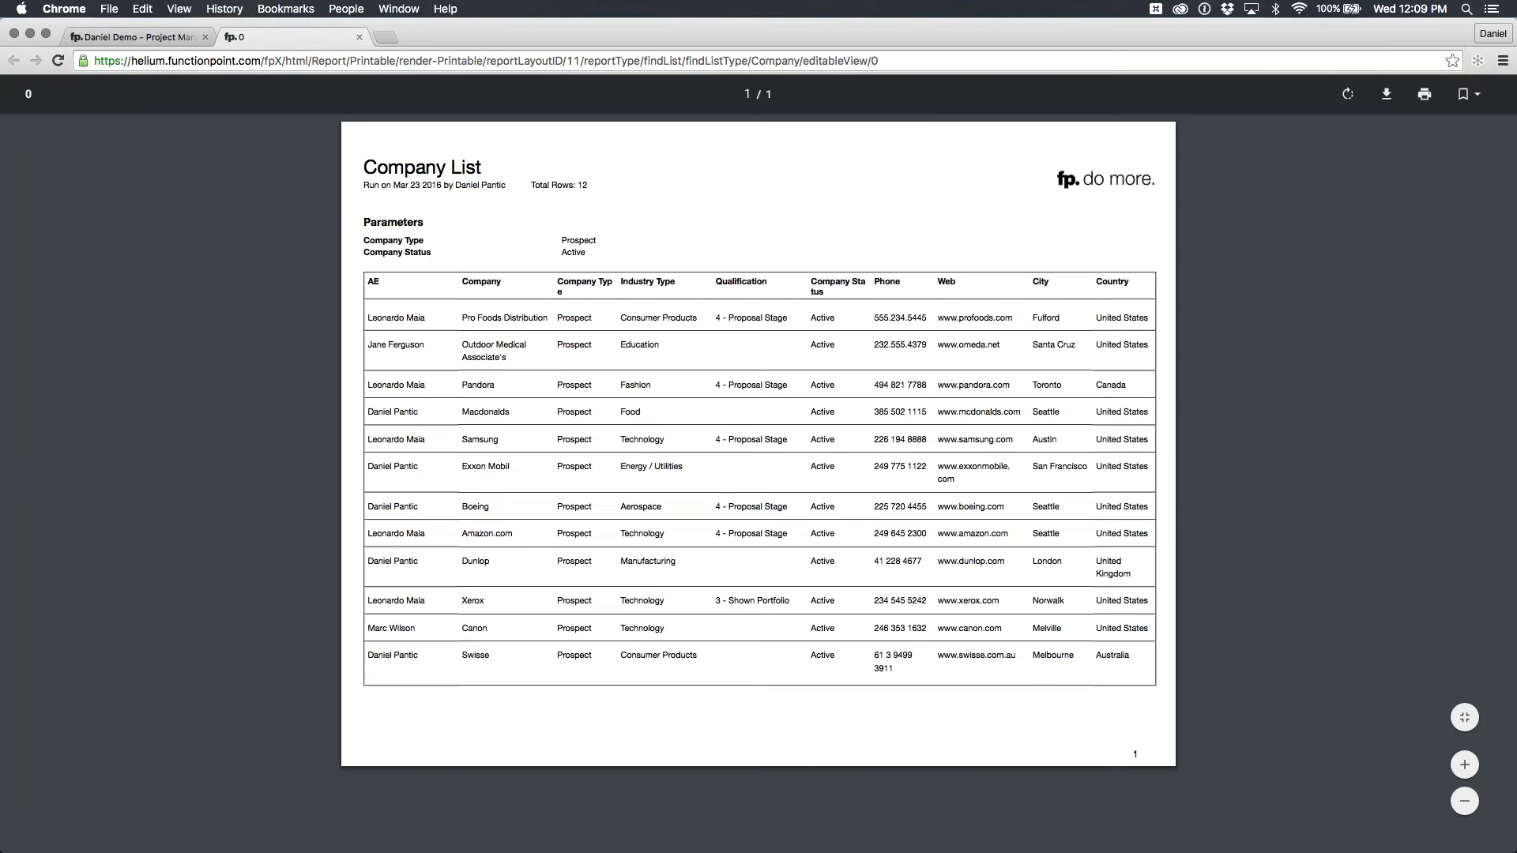
left_click(1466, 763)
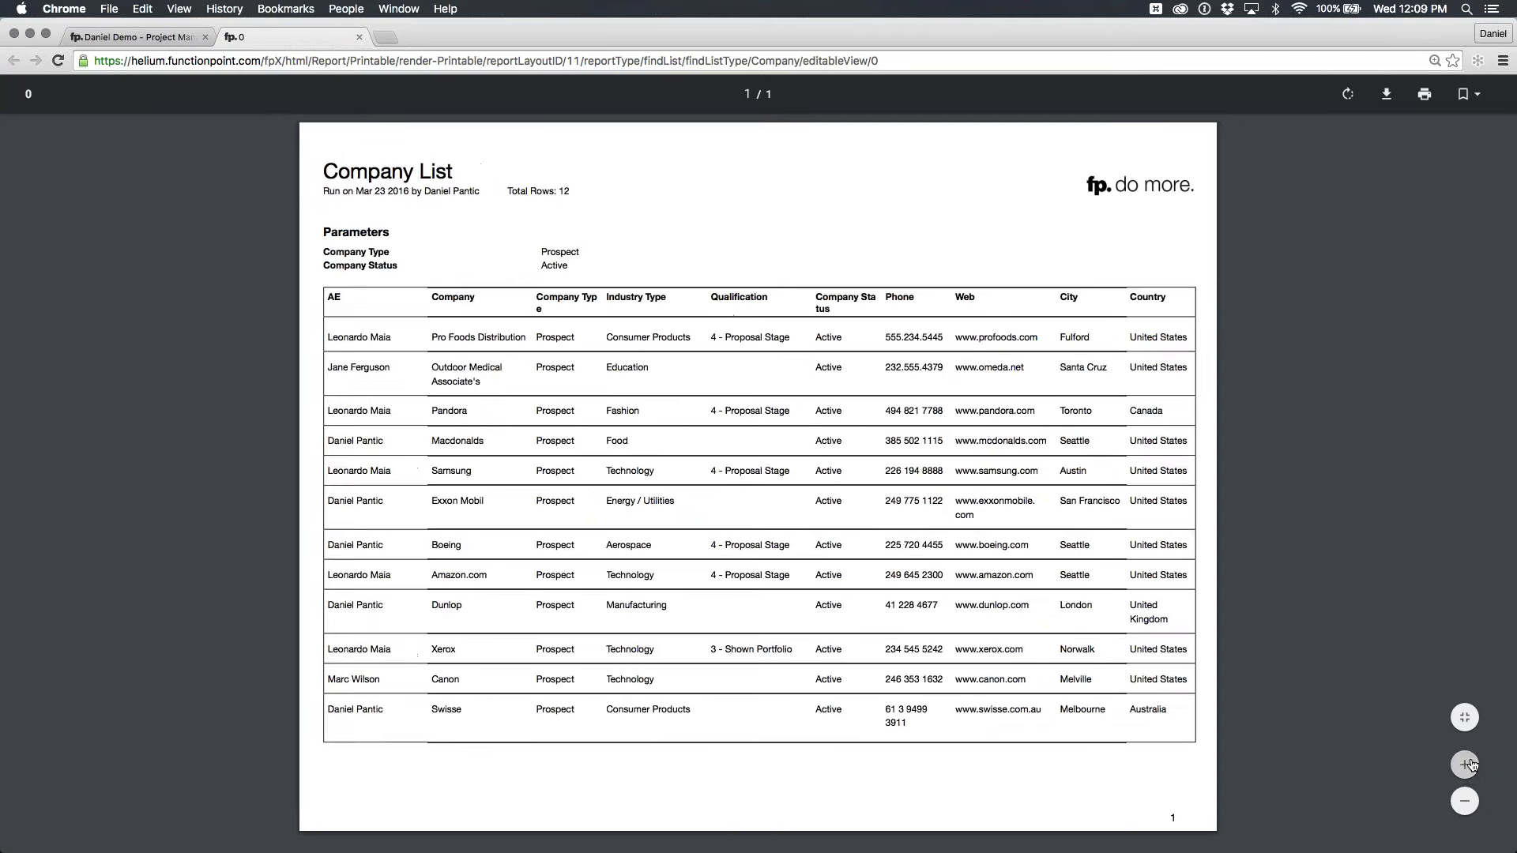
Enlarge the printable company list further, look through it to its end, and close the preview.
left_click(1466, 764)
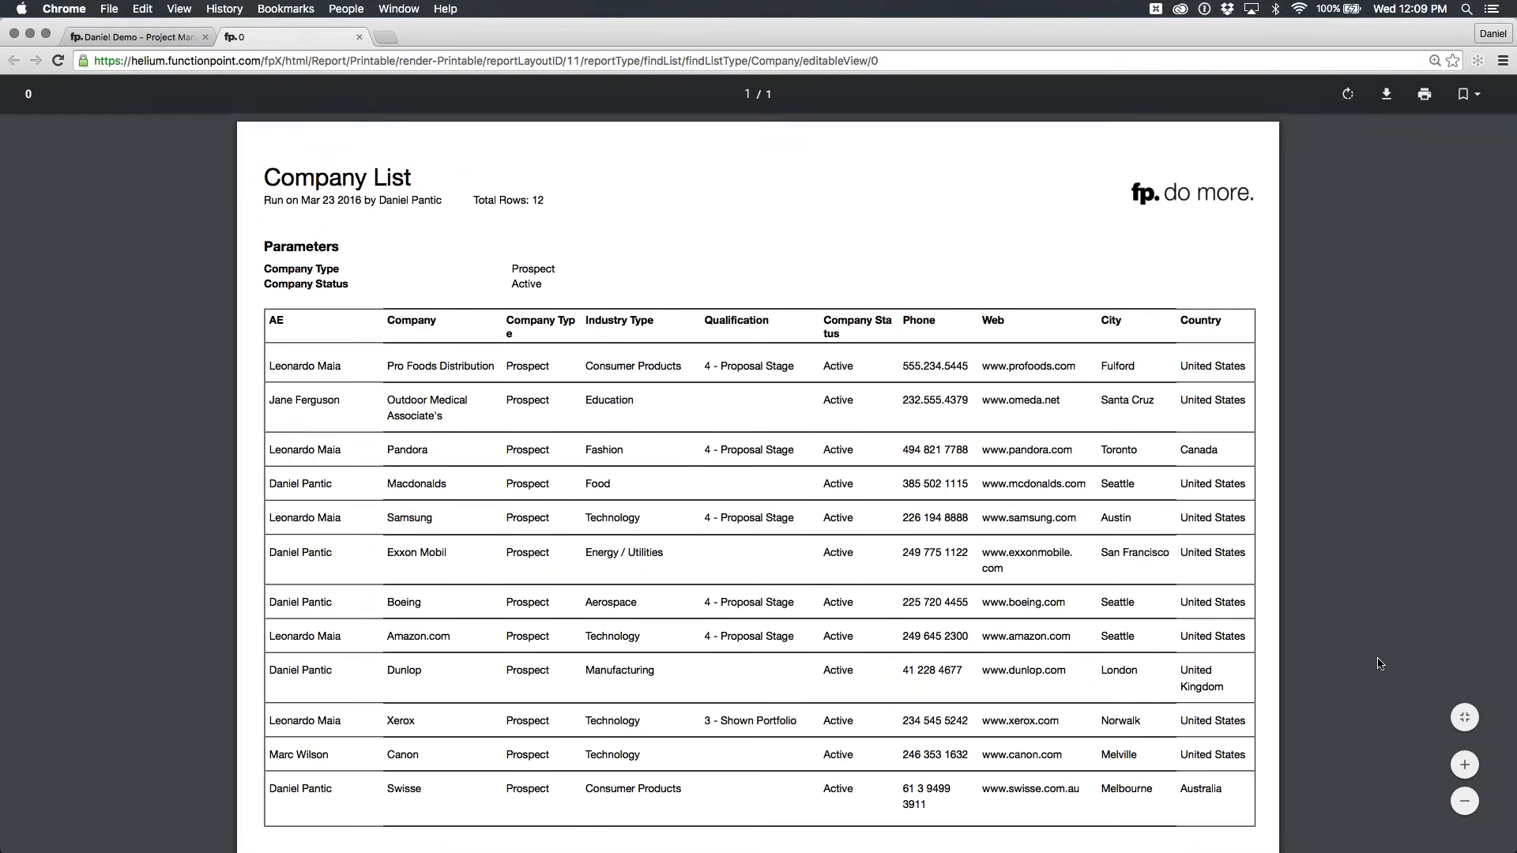
scroll(1380, 663, "down", 1)
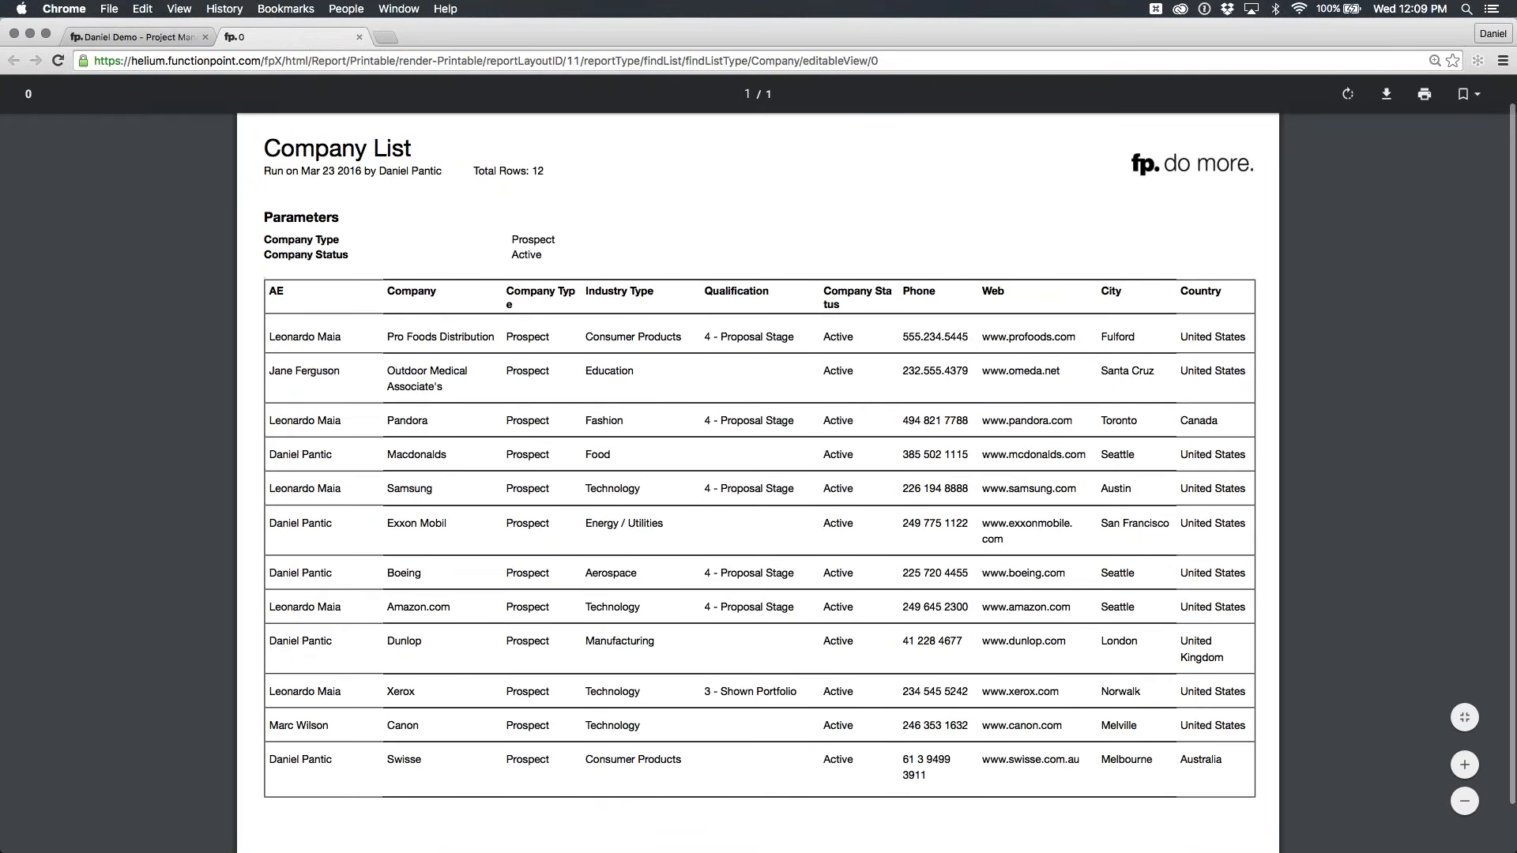
left_click(360, 36)
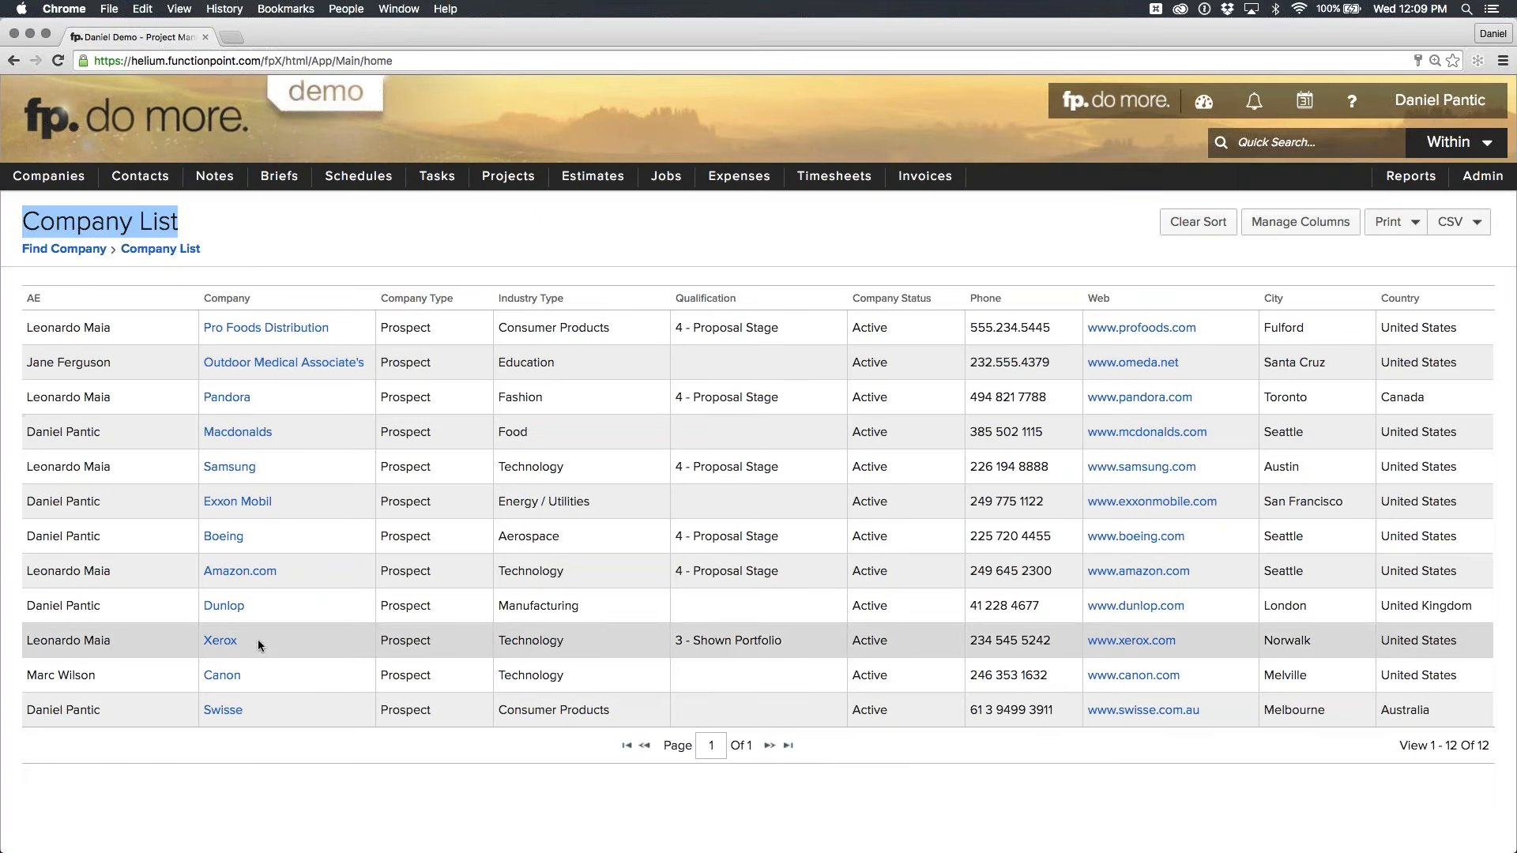
Open the Canon company record and review its account executive, name and company type.
left_click(224, 676)
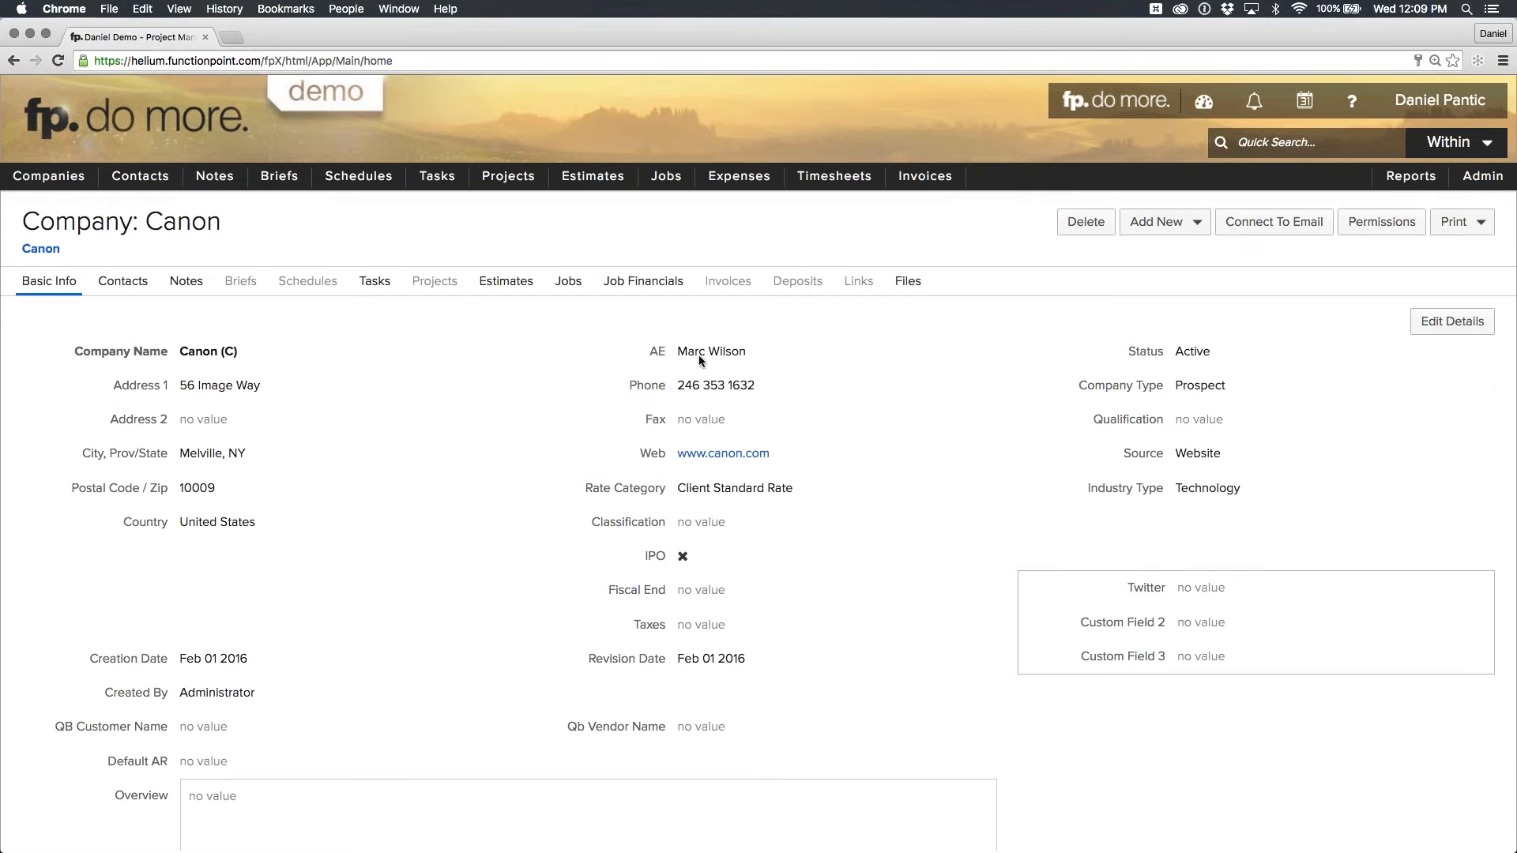
left_click_drag(678, 351, 737, 354)
left_click(238, 221)
left_click_drag(217, 225, 32, 235)
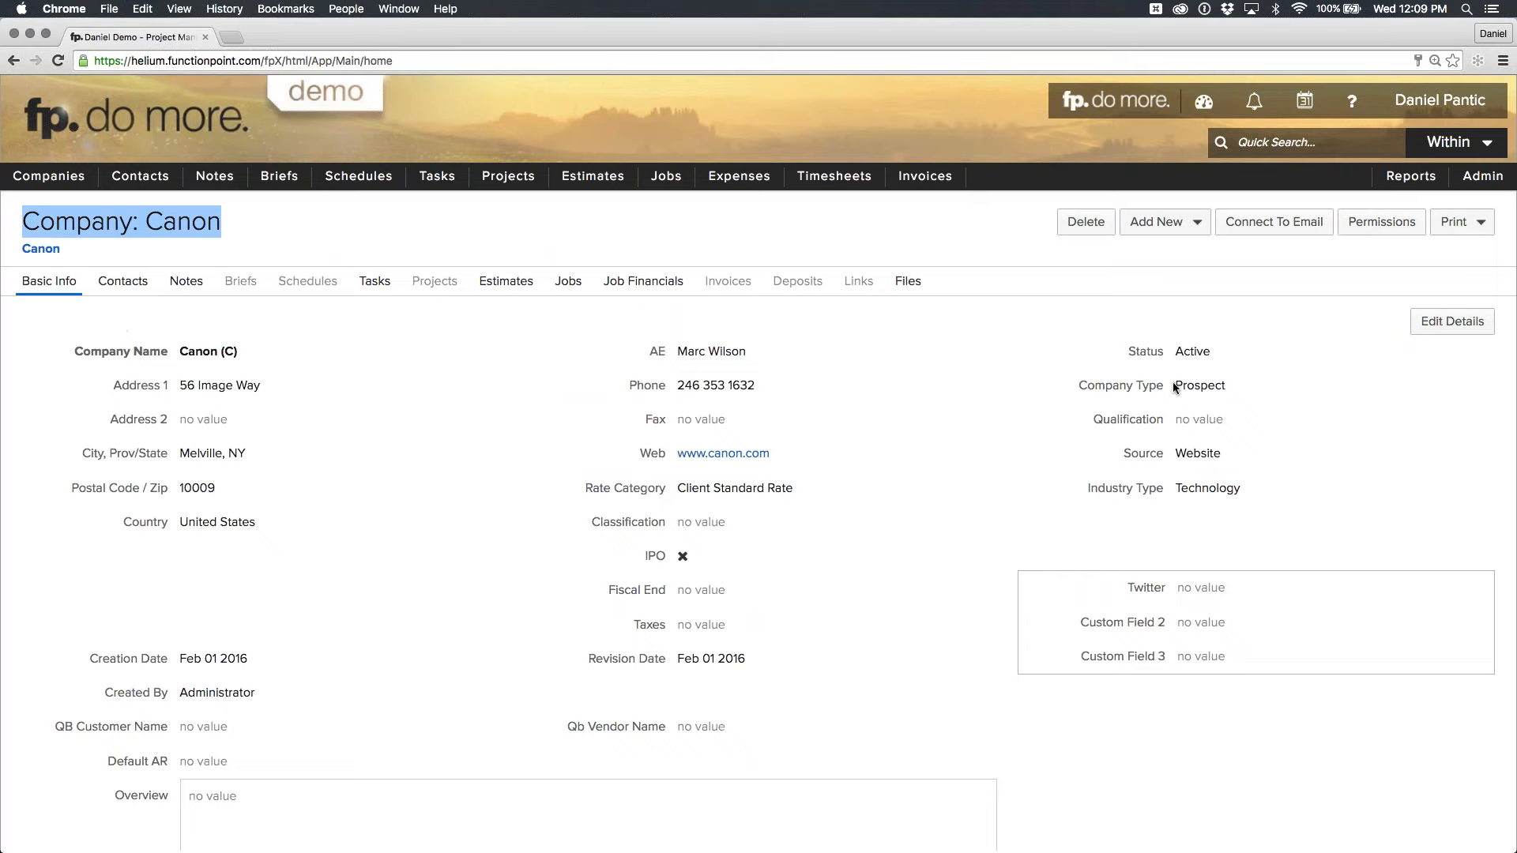
left_click_drag(1097, 386, 1150, 386)
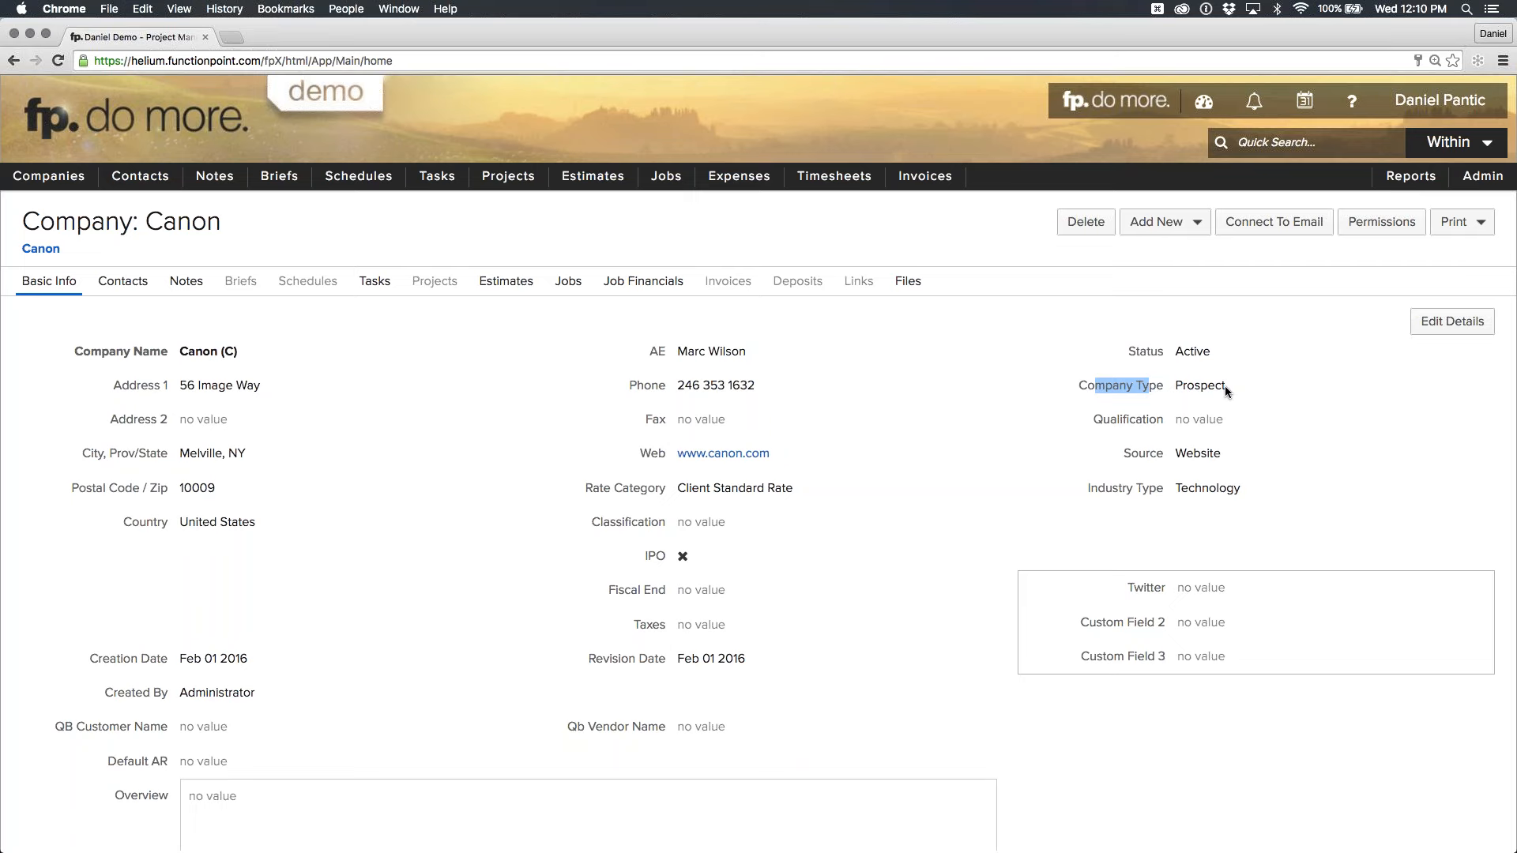
Open Canon's details for editing and examine the available Company Type and Qualification options without changing them.
left_click(1438, 330)
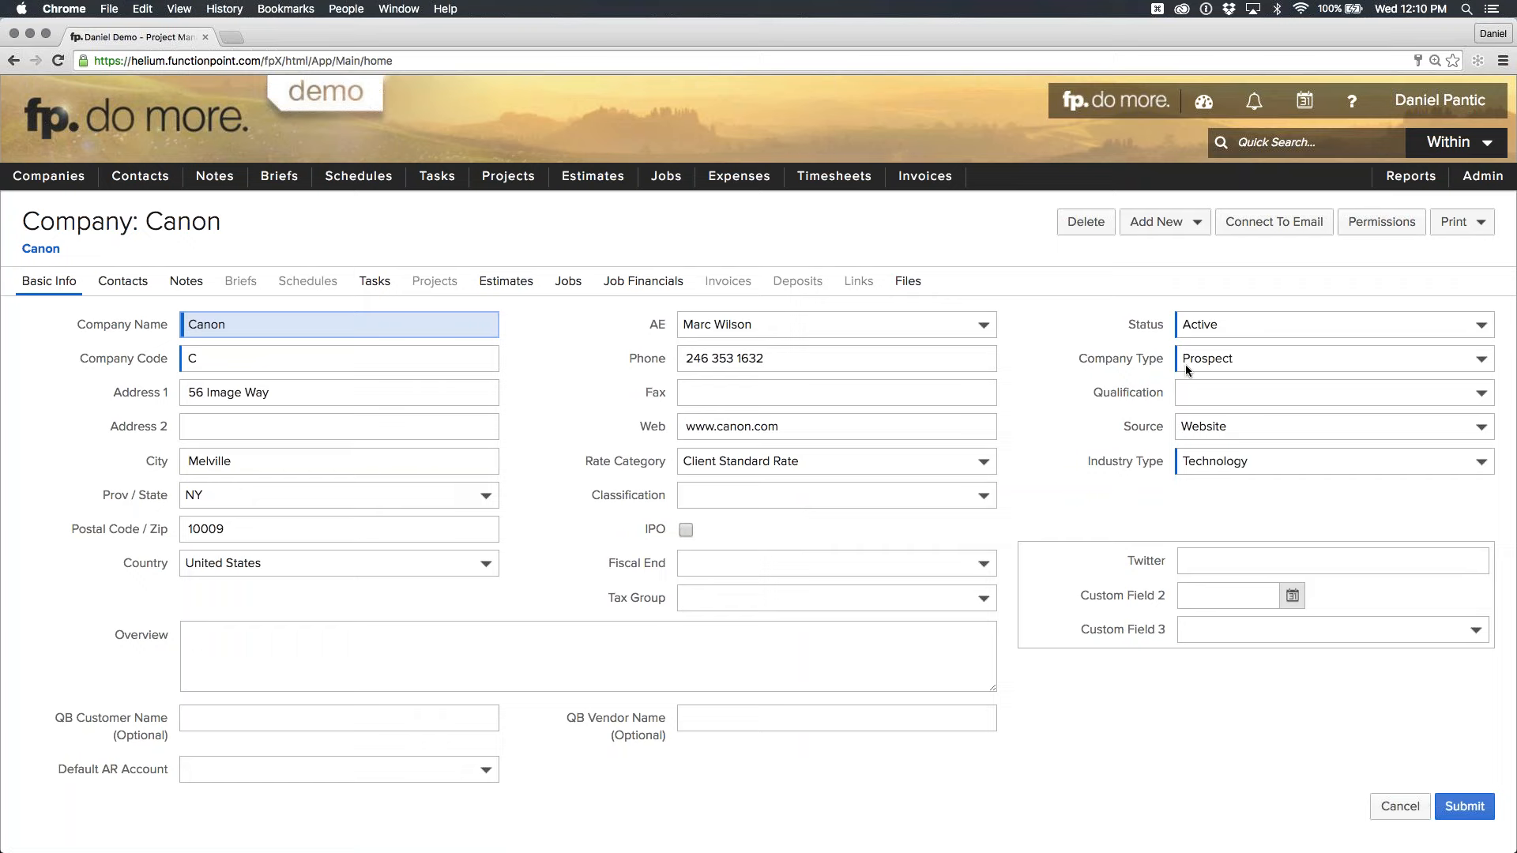
left_click_drag(1095, 359, 1182, 359)
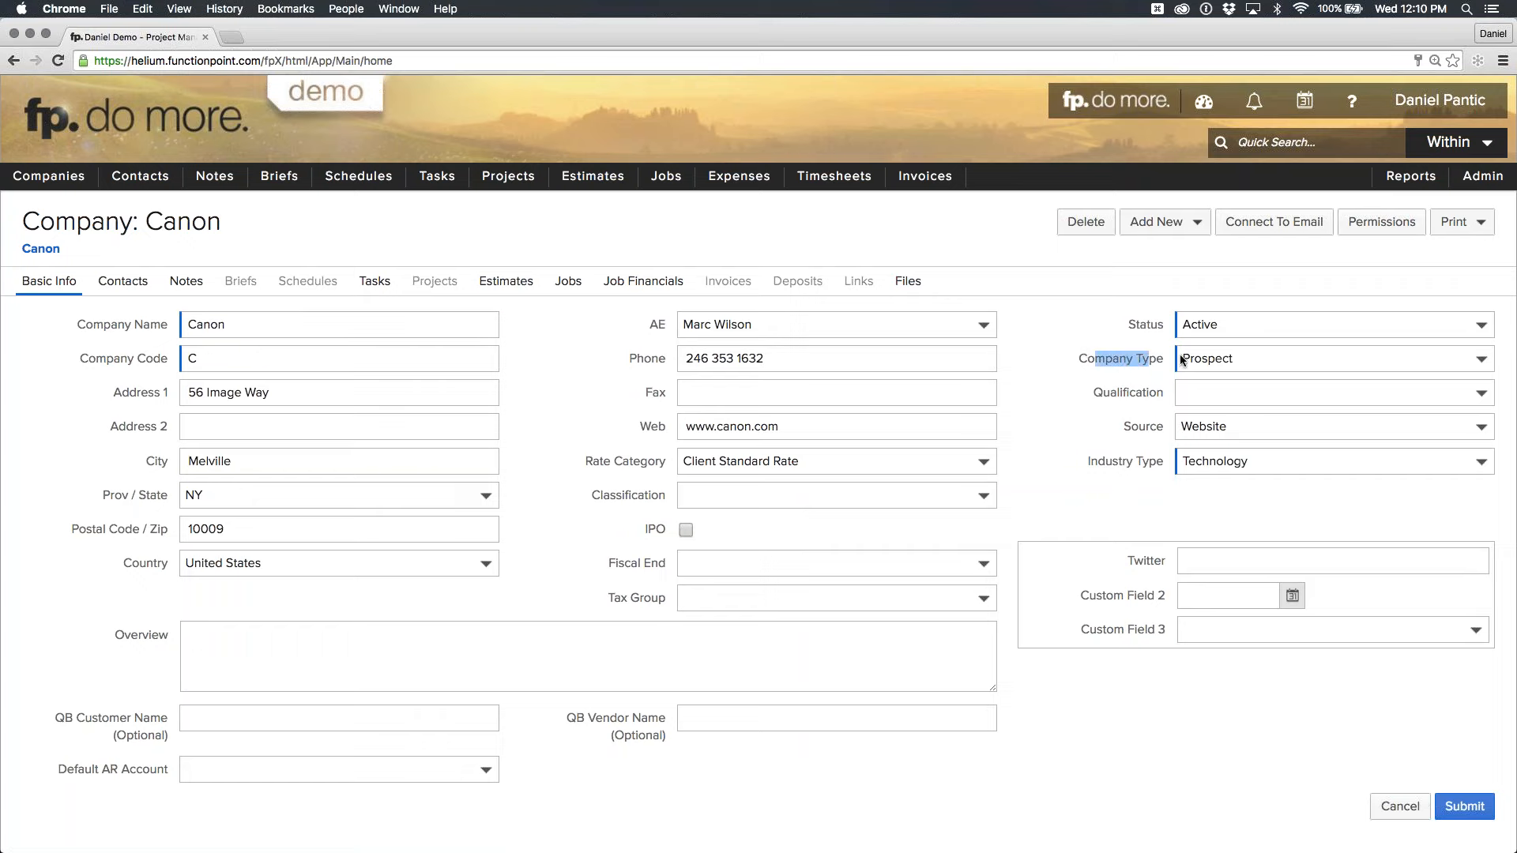
left_click(1267, 359)
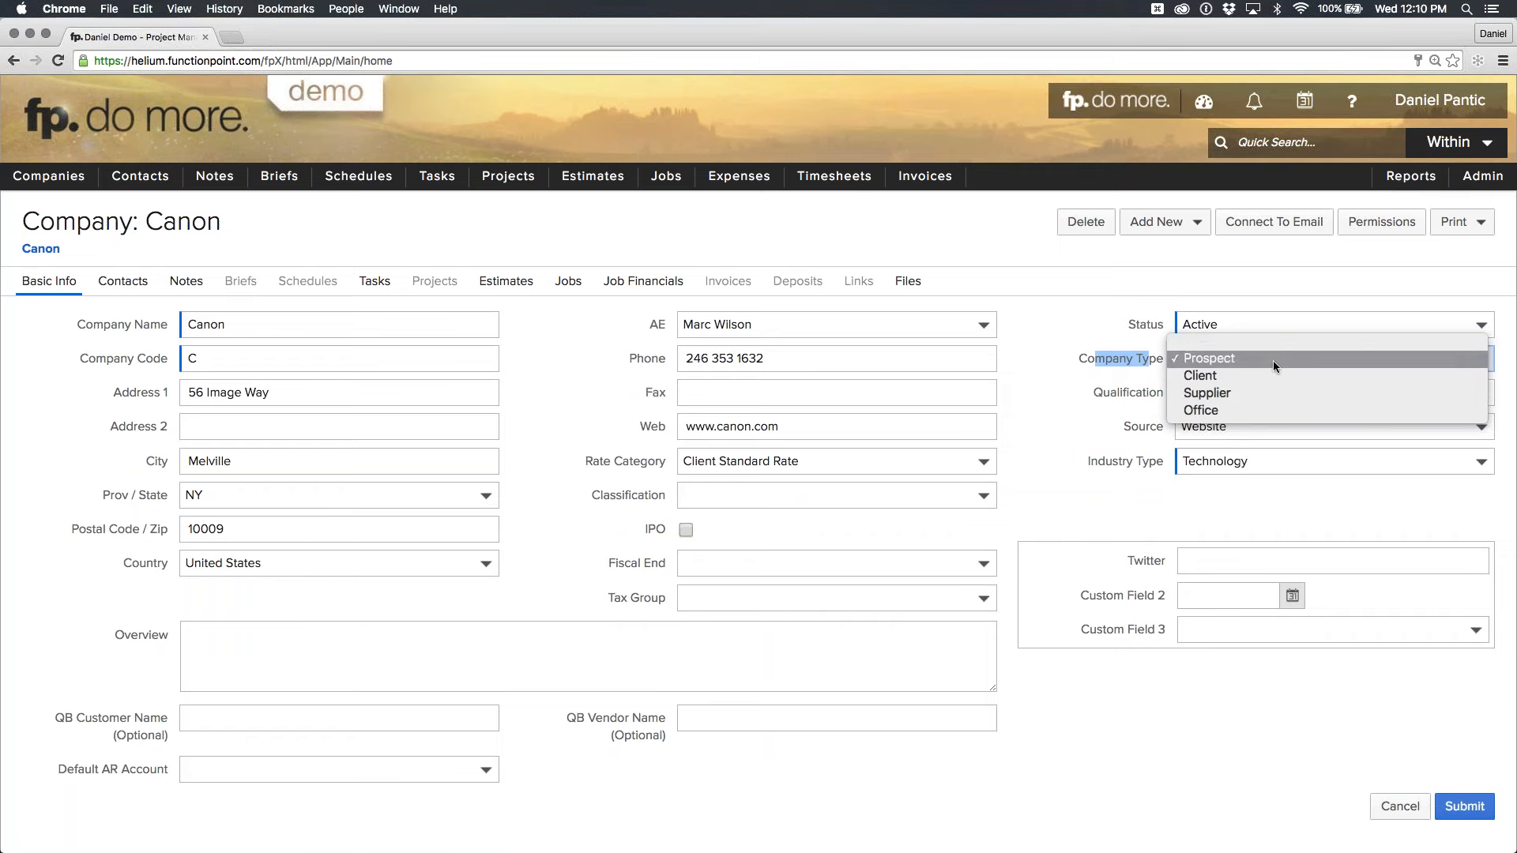
left_click(1262, 362)
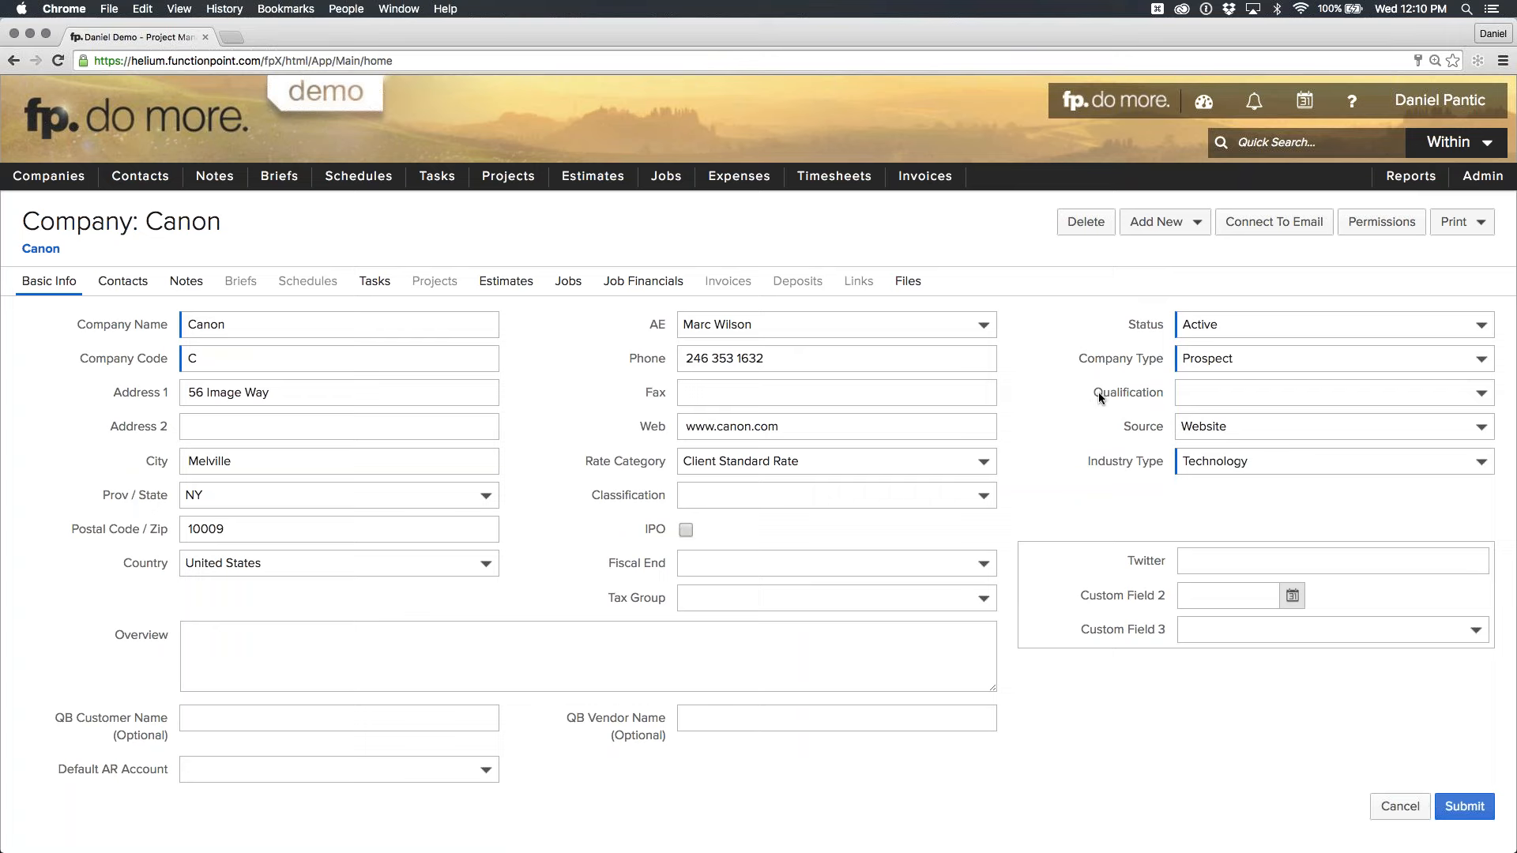
left_click_drag(1098, 392, 1240, 399)
left_click(1240, 400)
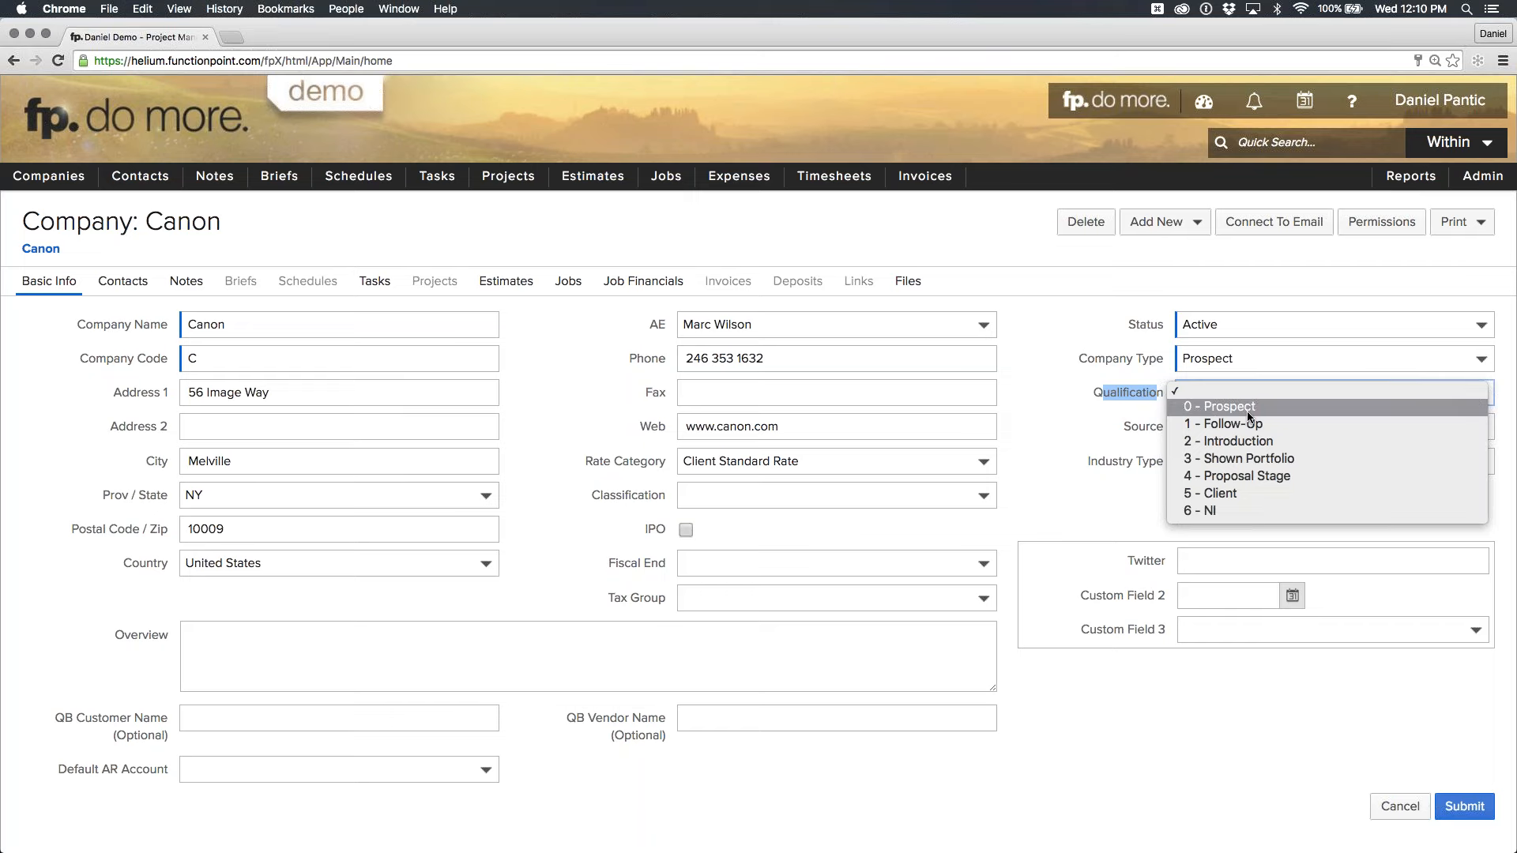
left_click(1259, 498)
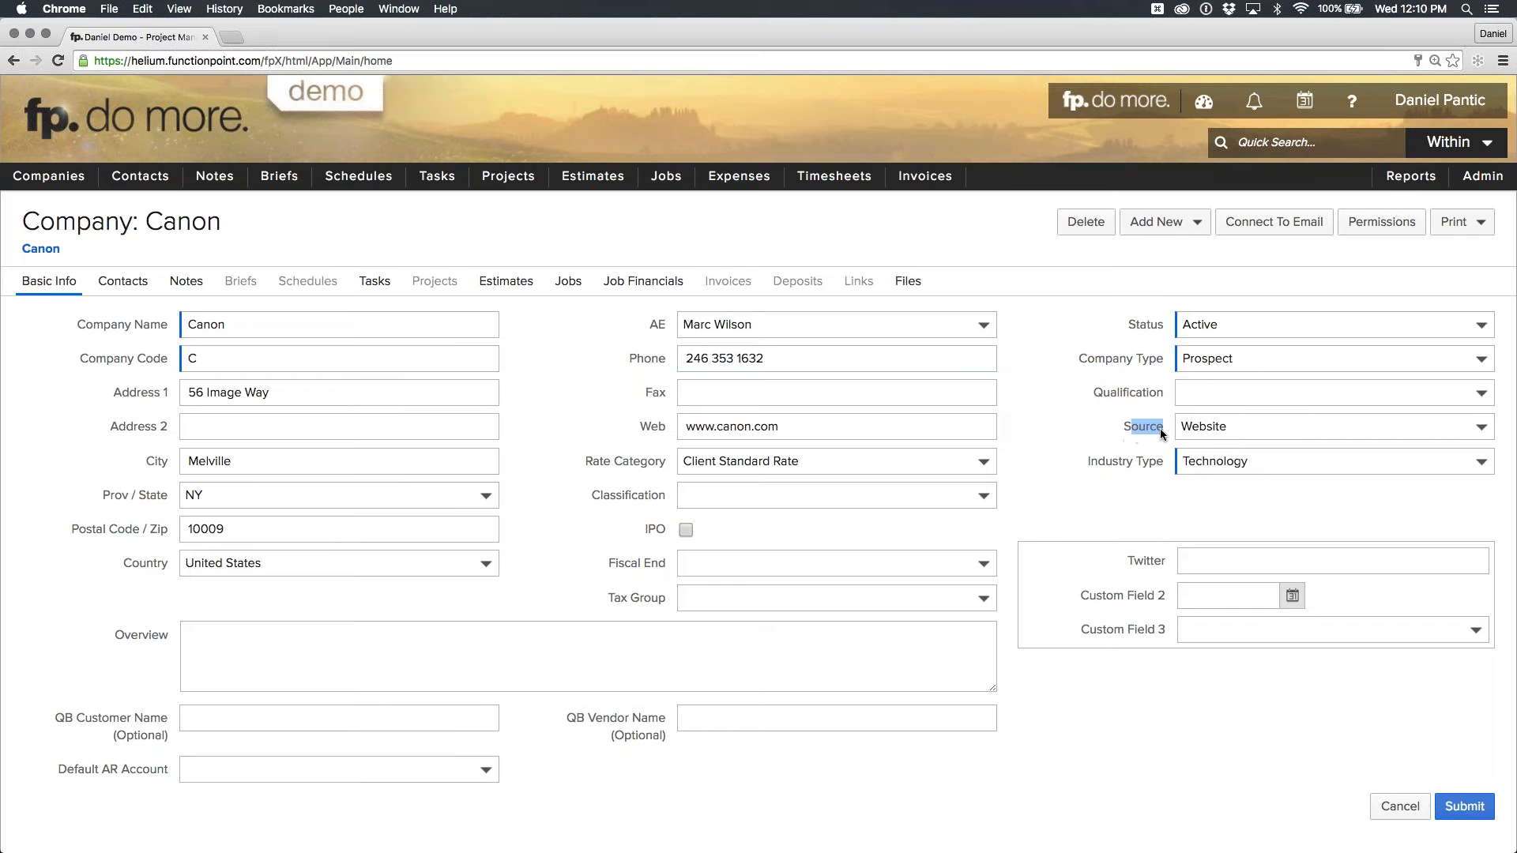
Examine the available Source and Industry Type options for Canon, keeping the current selections.
left_click(1248, 427)
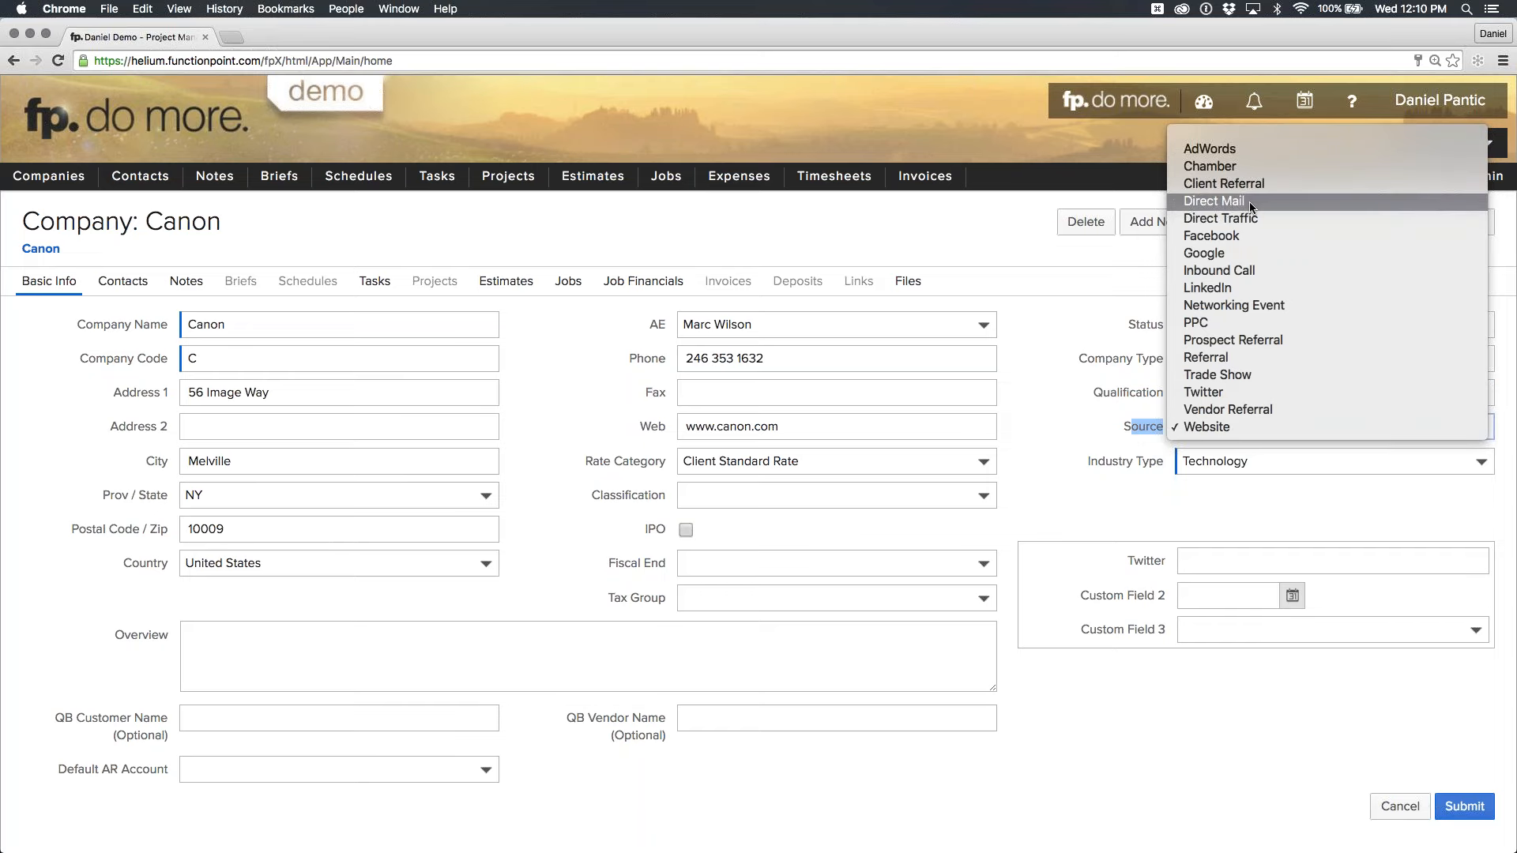
left_click(1097, 304)
left_click(1101, 467)
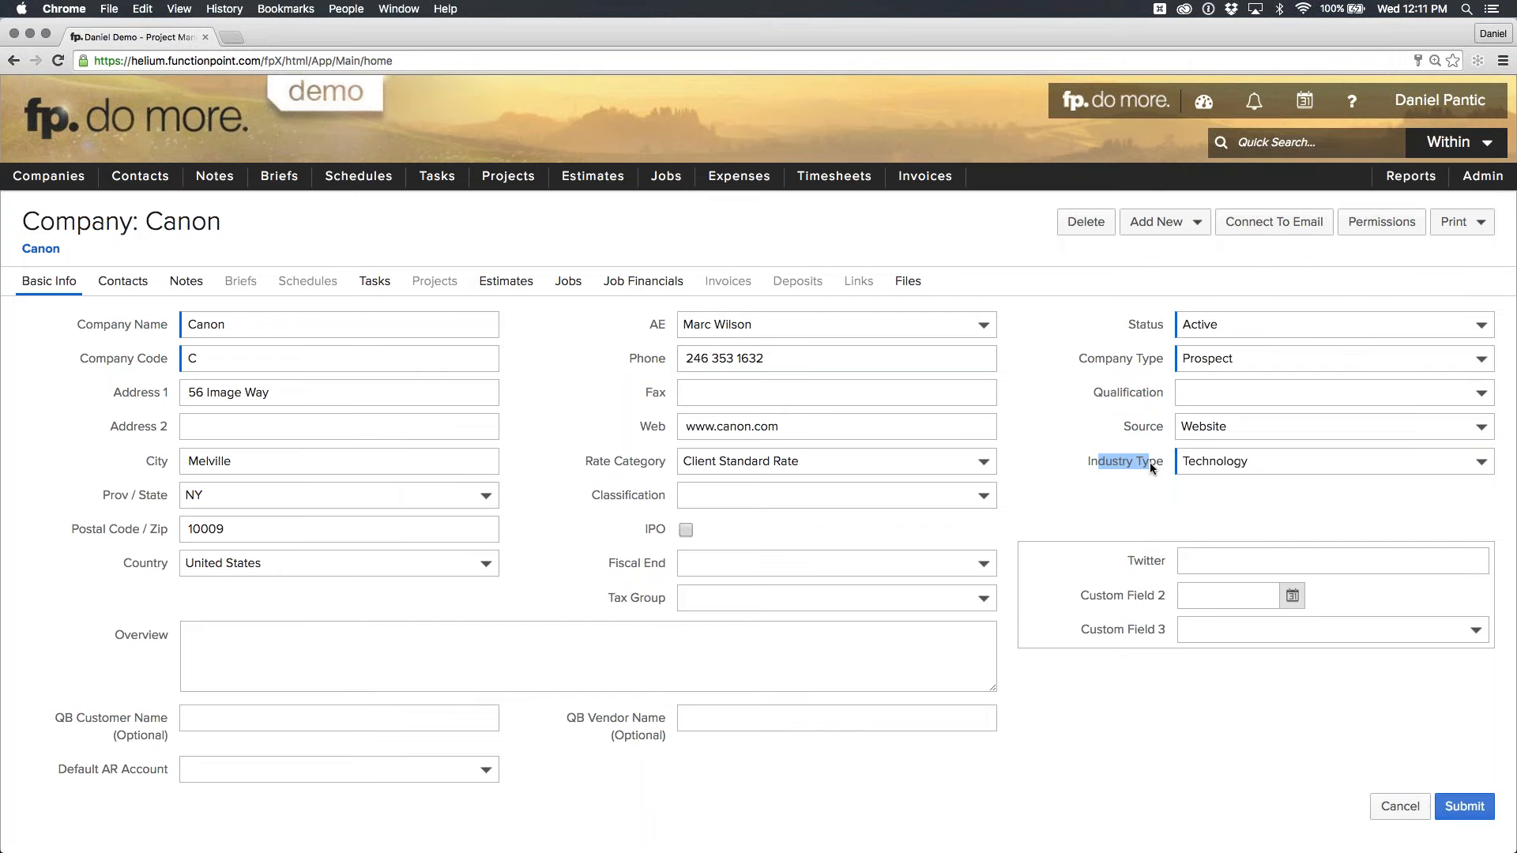
left_click(1293, 458)
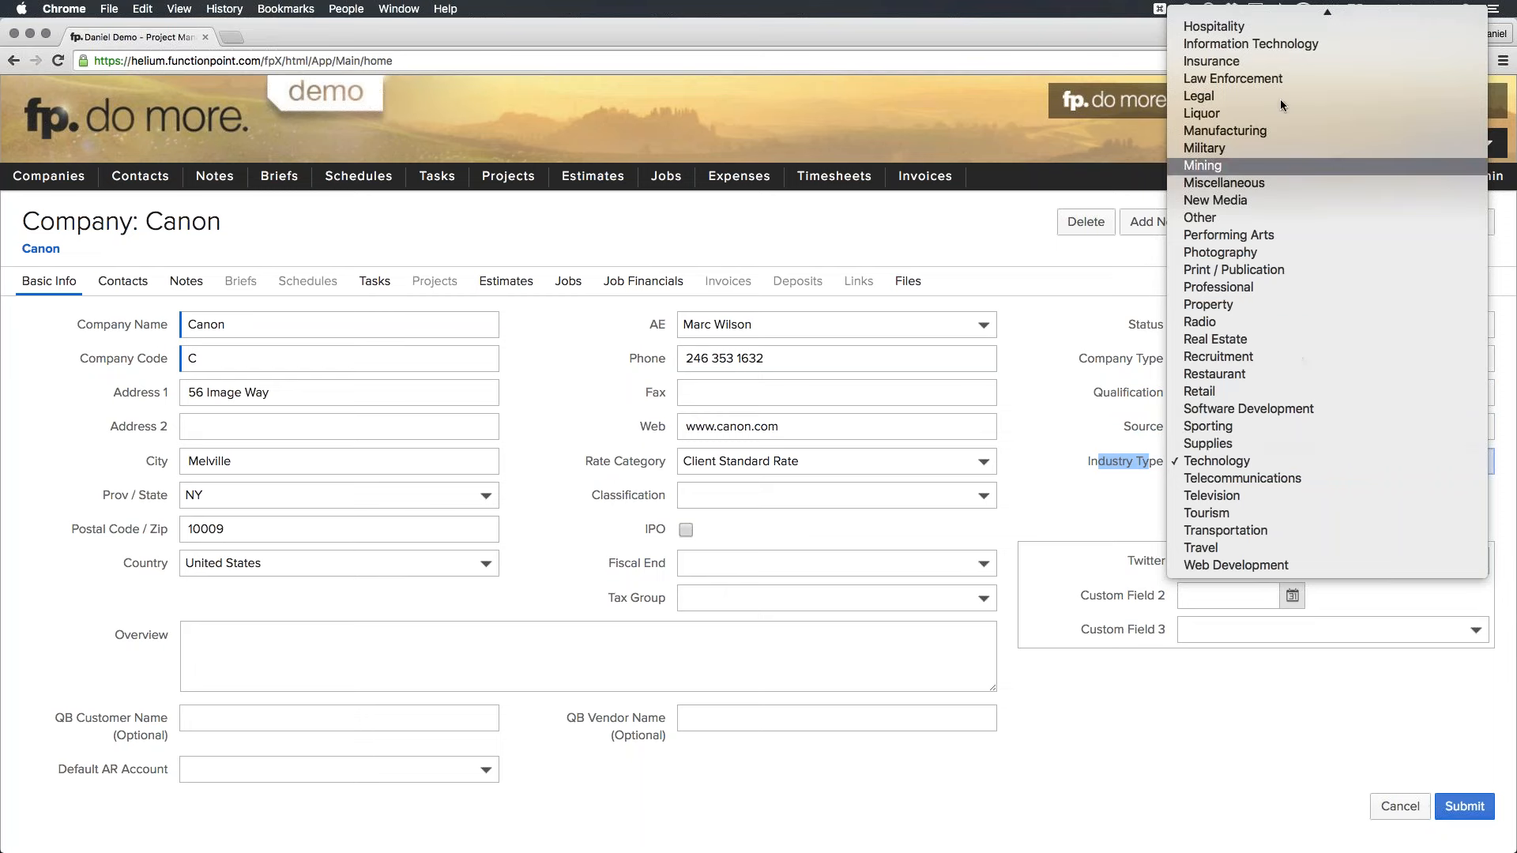
left_click(1082, 637)
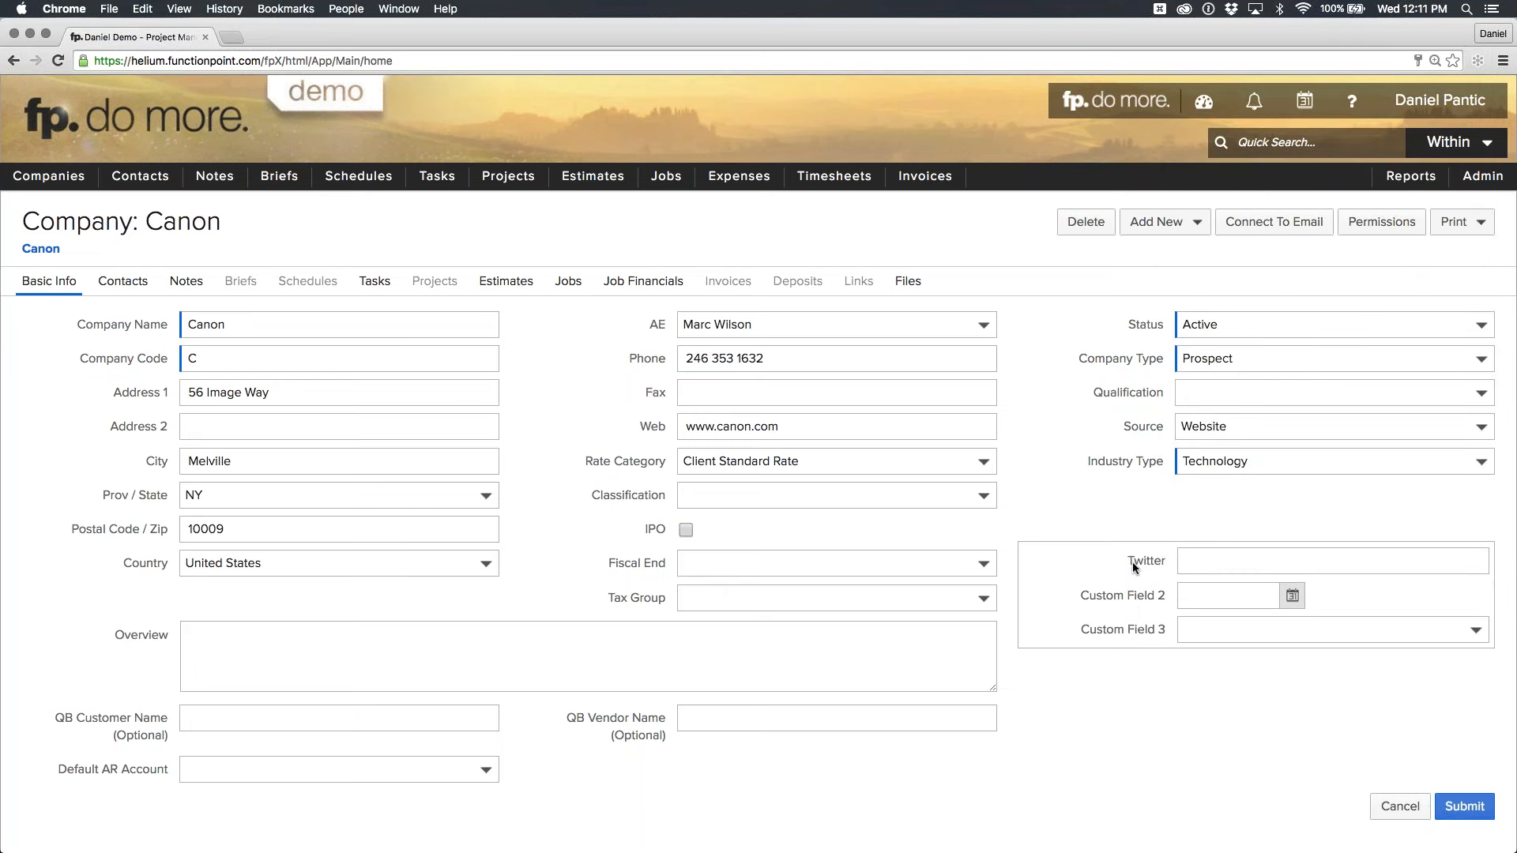
Fill in Canon's Twitter field with "Details.." and set Custom Field 2 to Mar 18 2016.
left_click_drag(1133, 567, 1168, 564)
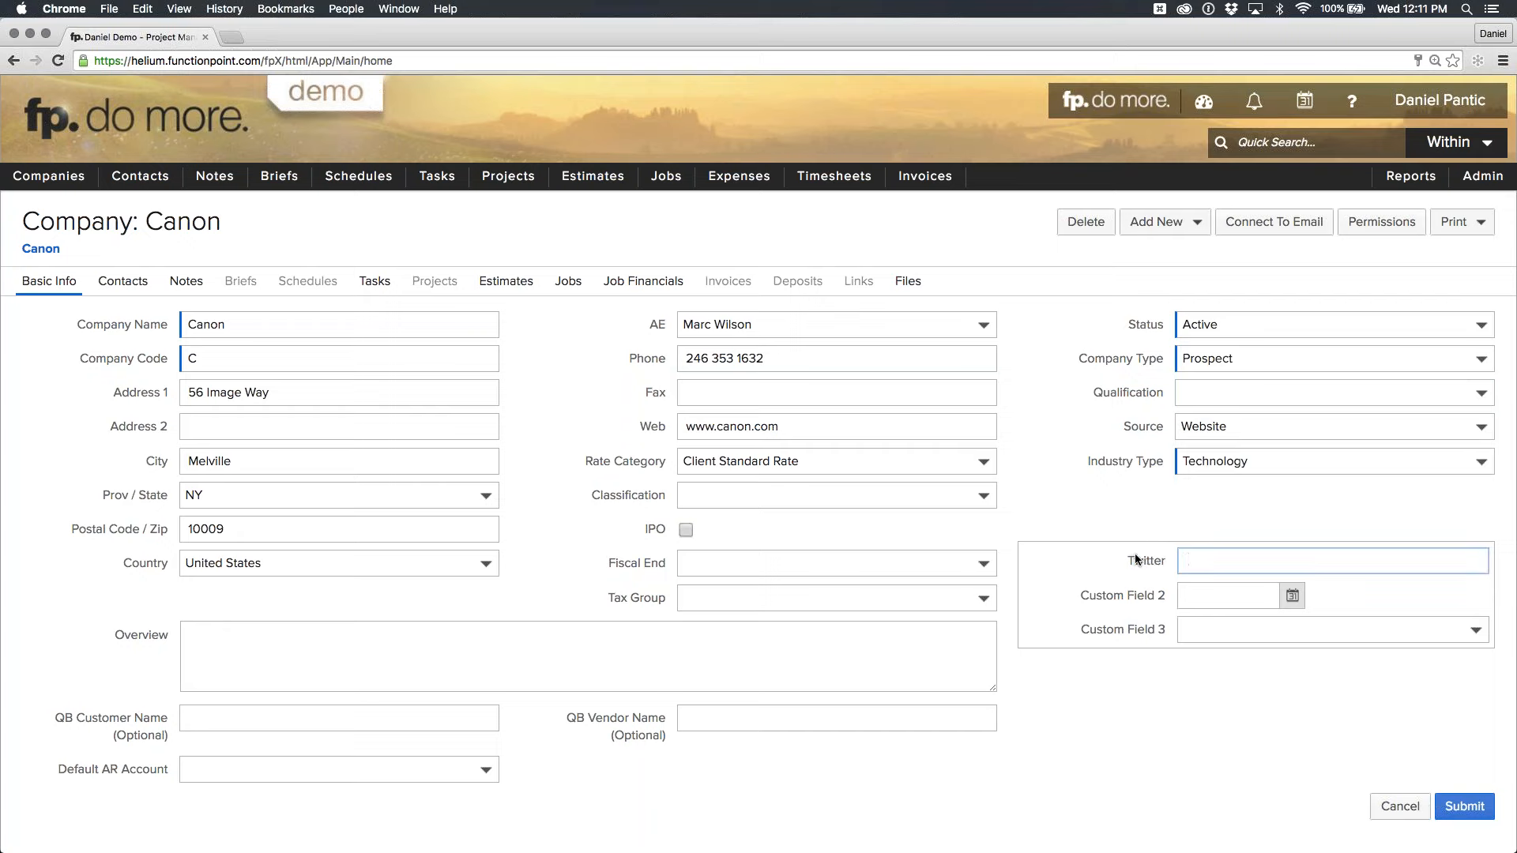
left_click_drag(1128, 563, 1154, 563)
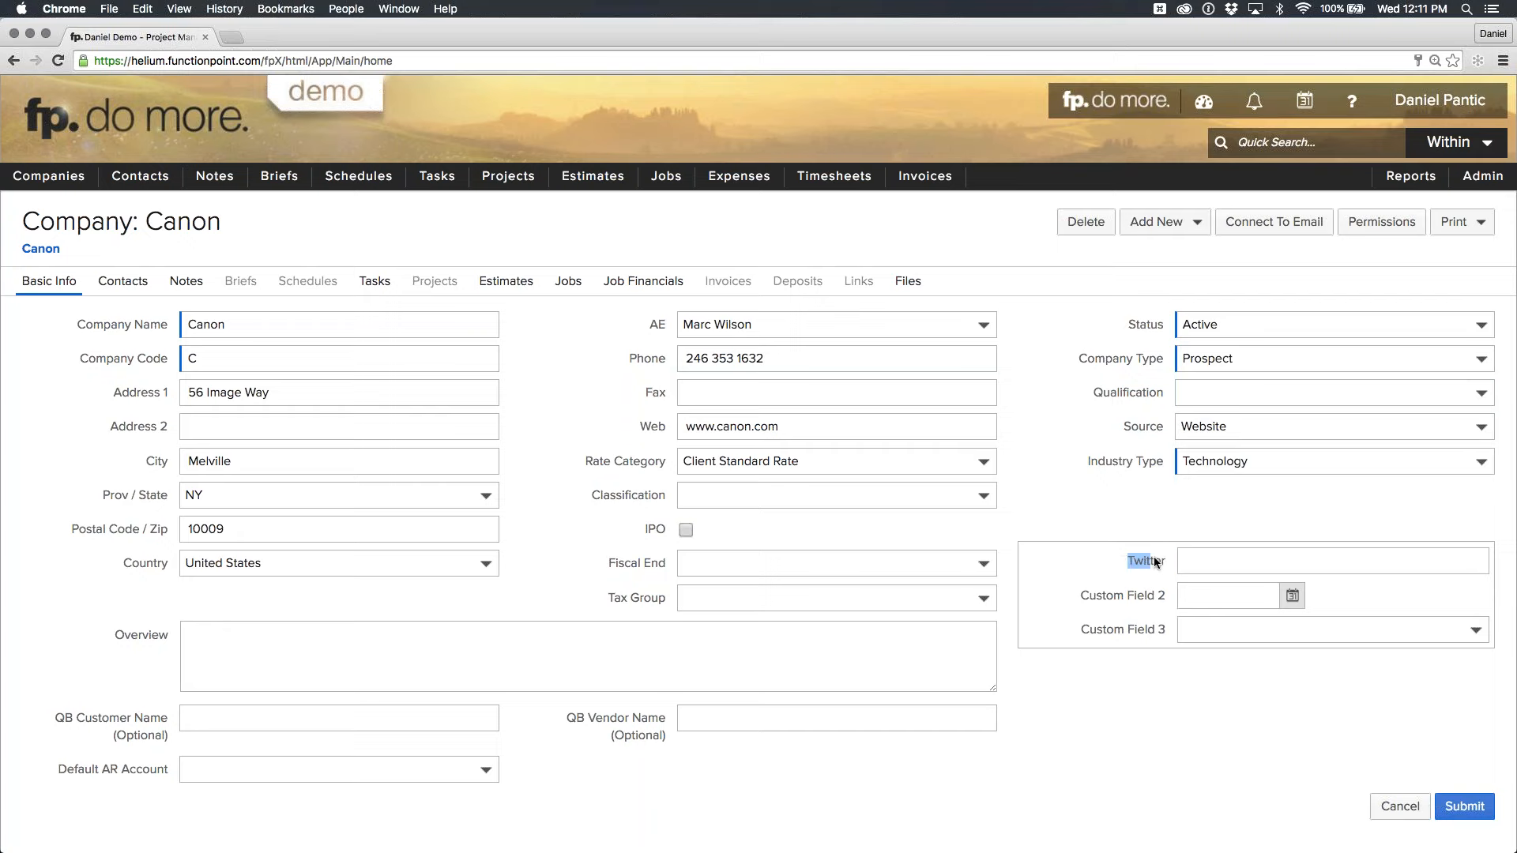
left_click(1240, 562)
type("Details..")
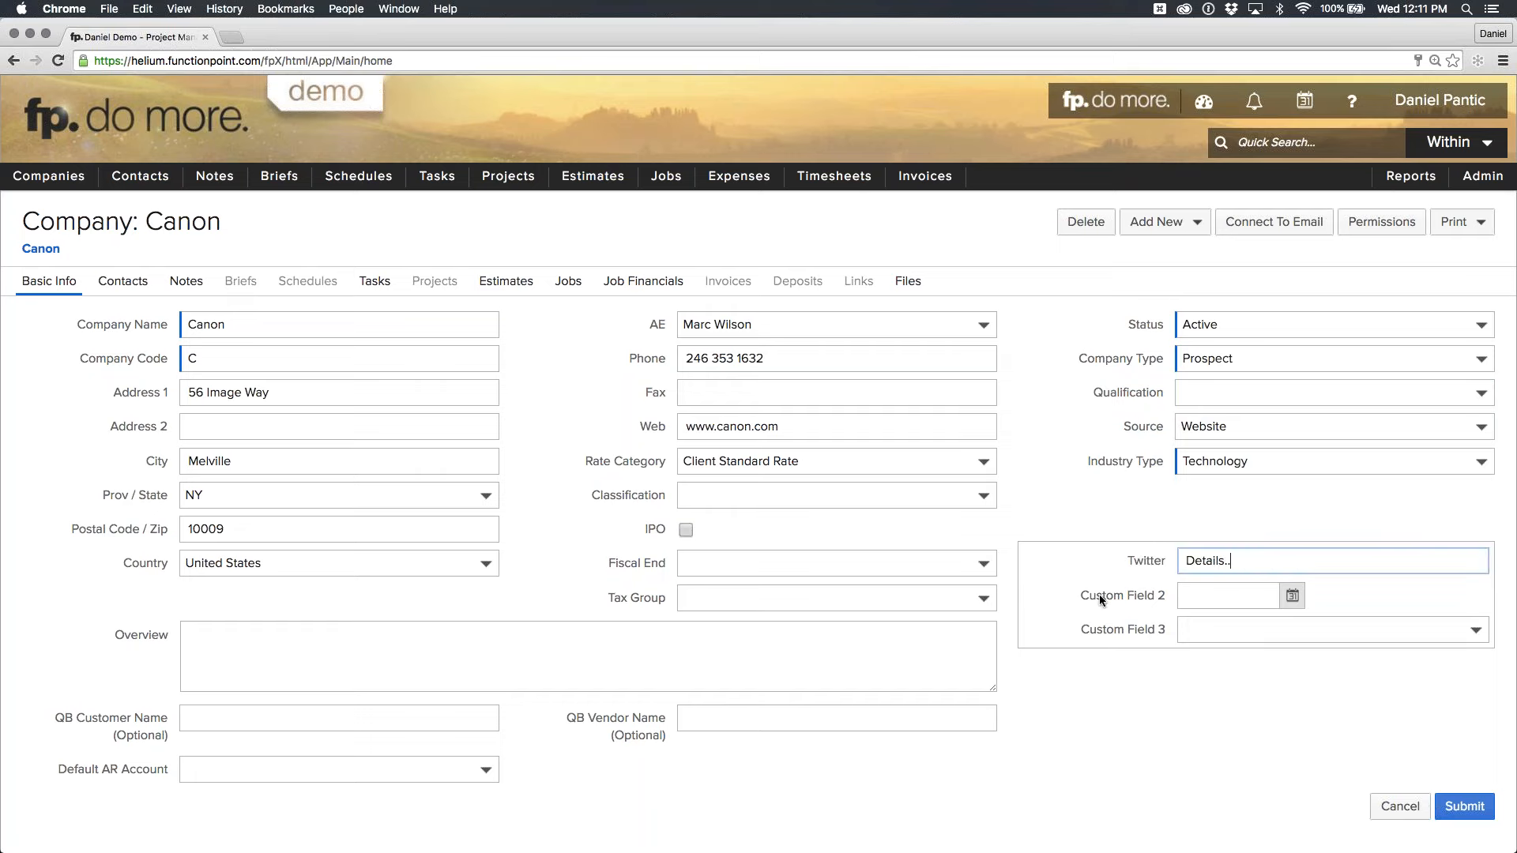
left_click_drag(1100, 598, 1149, 595)
left_click(1292, 596)
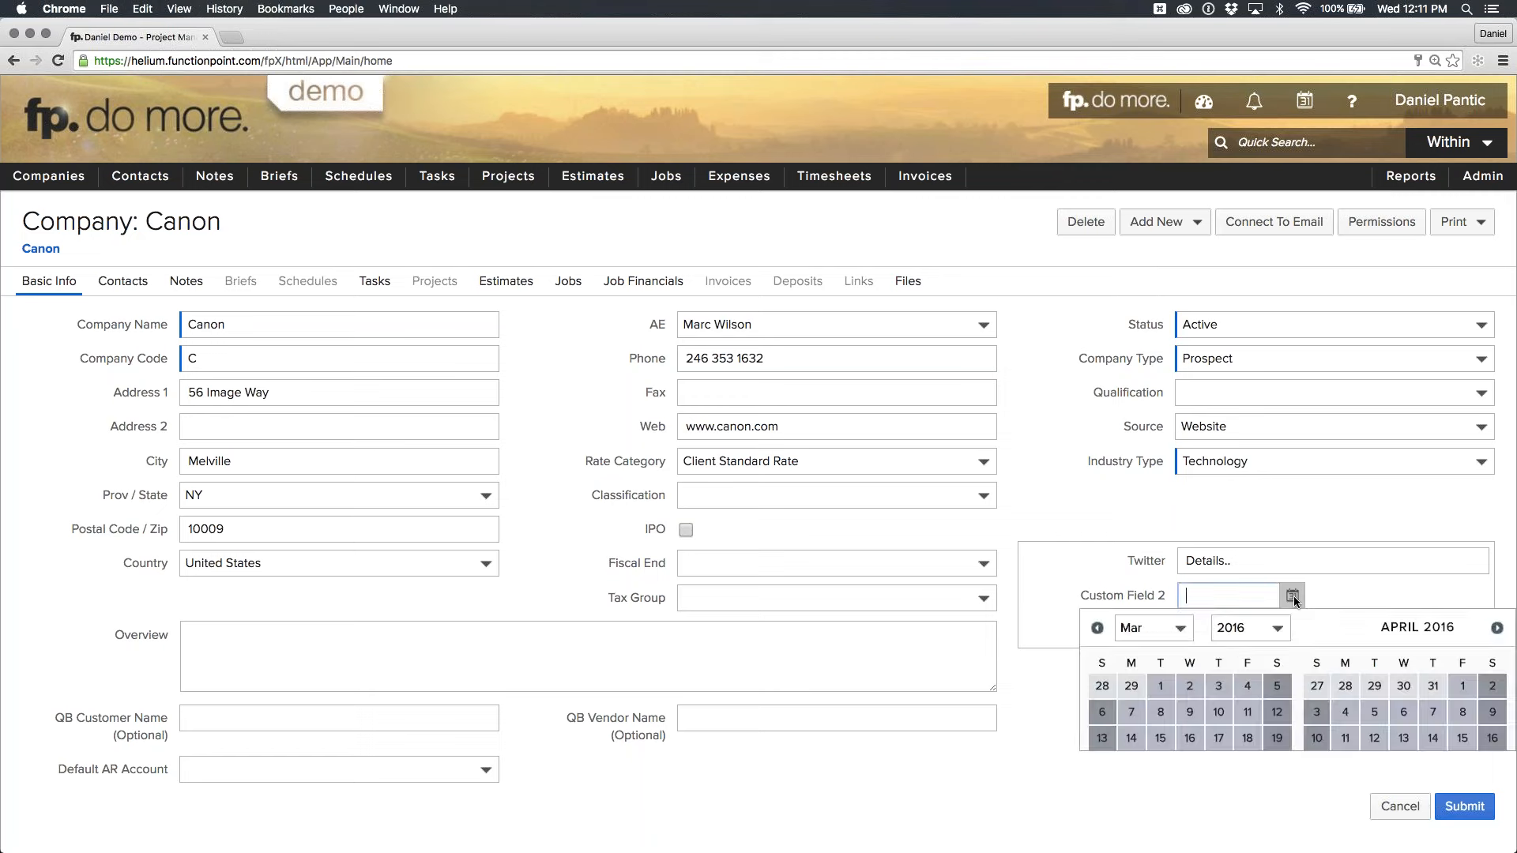
left_click(1246, 738)
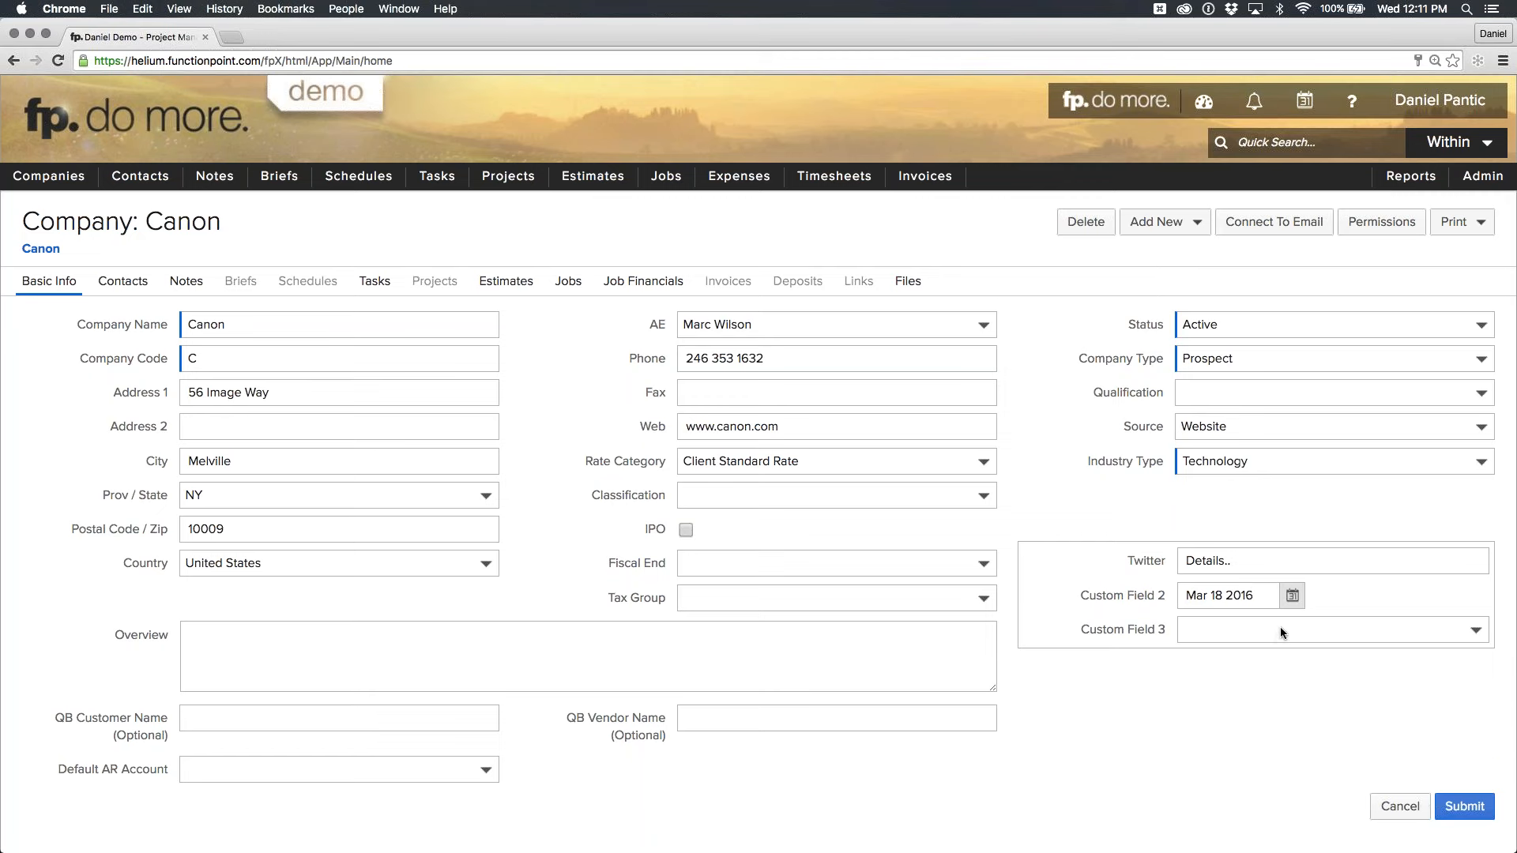
View the Custom Field 3 options and discard the edits to Canon's details.
left_click(1280, 627)
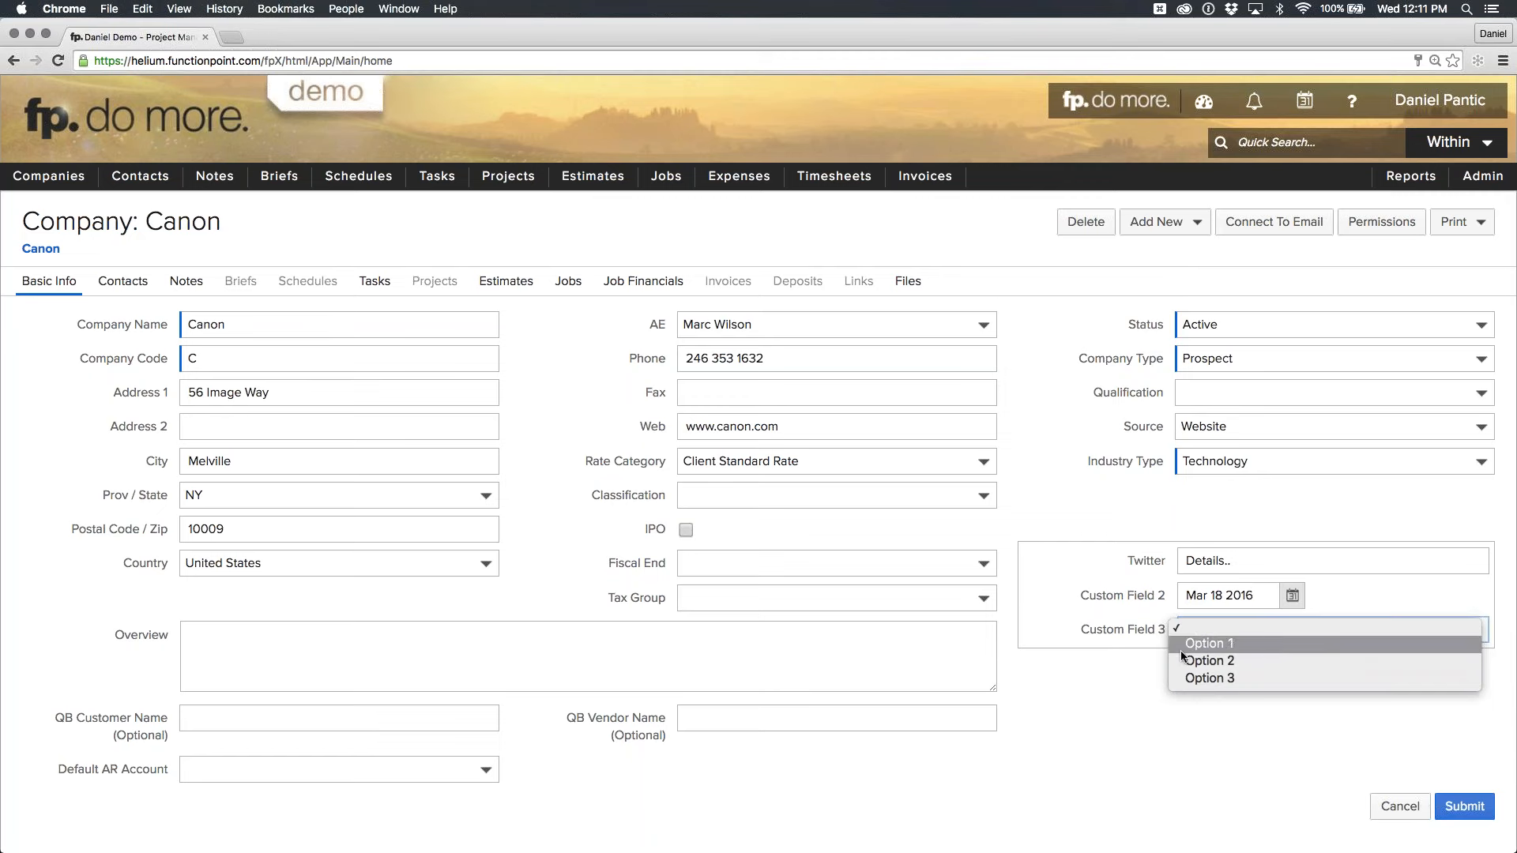
left_click(1112, 659)
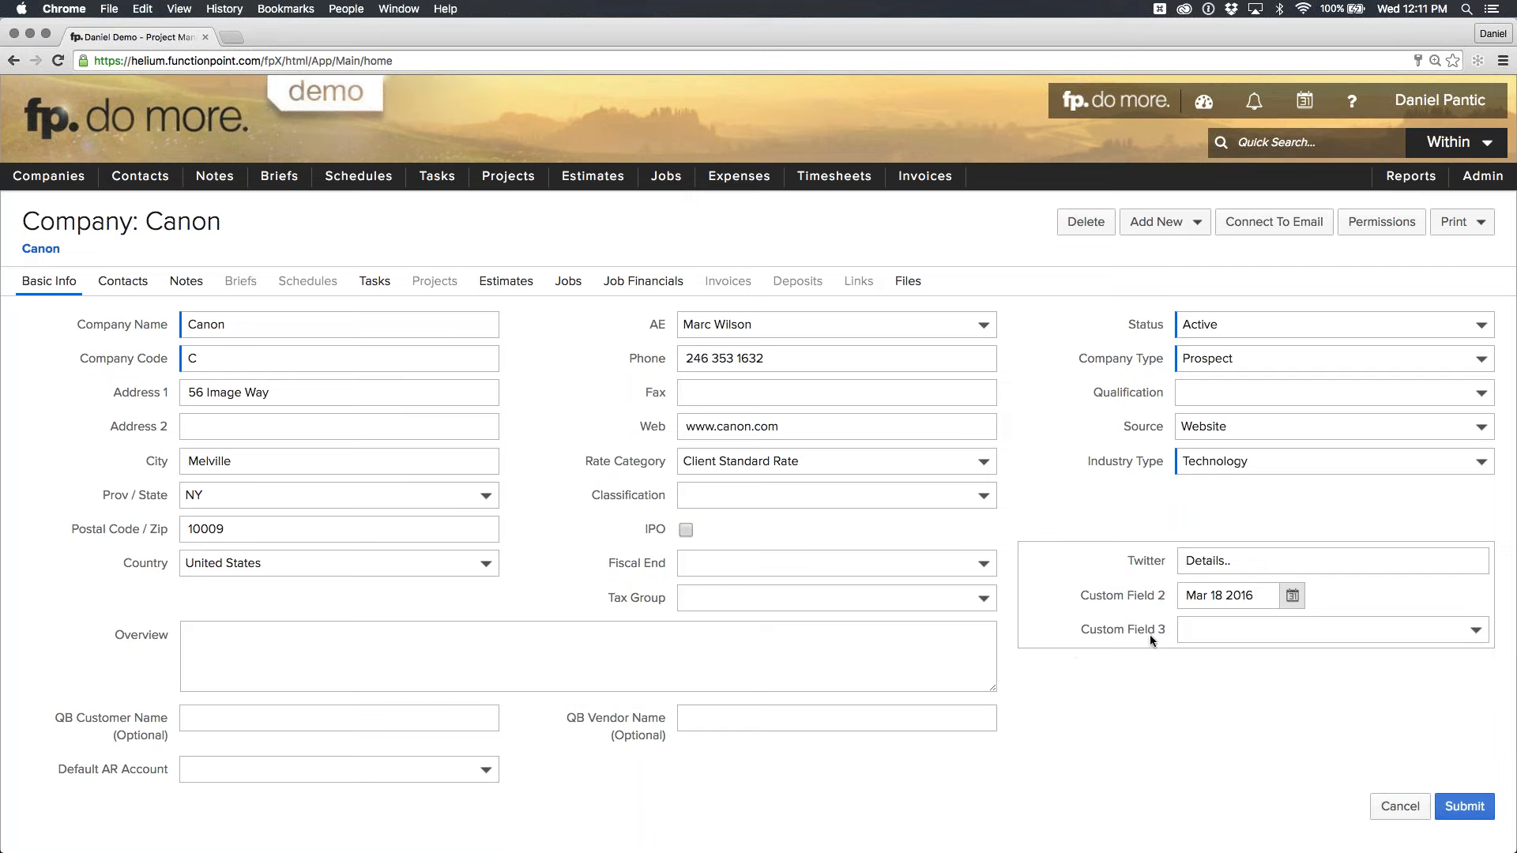
left_click_drag(1128, 560, 1158, 564)
left_click(1087, 595)
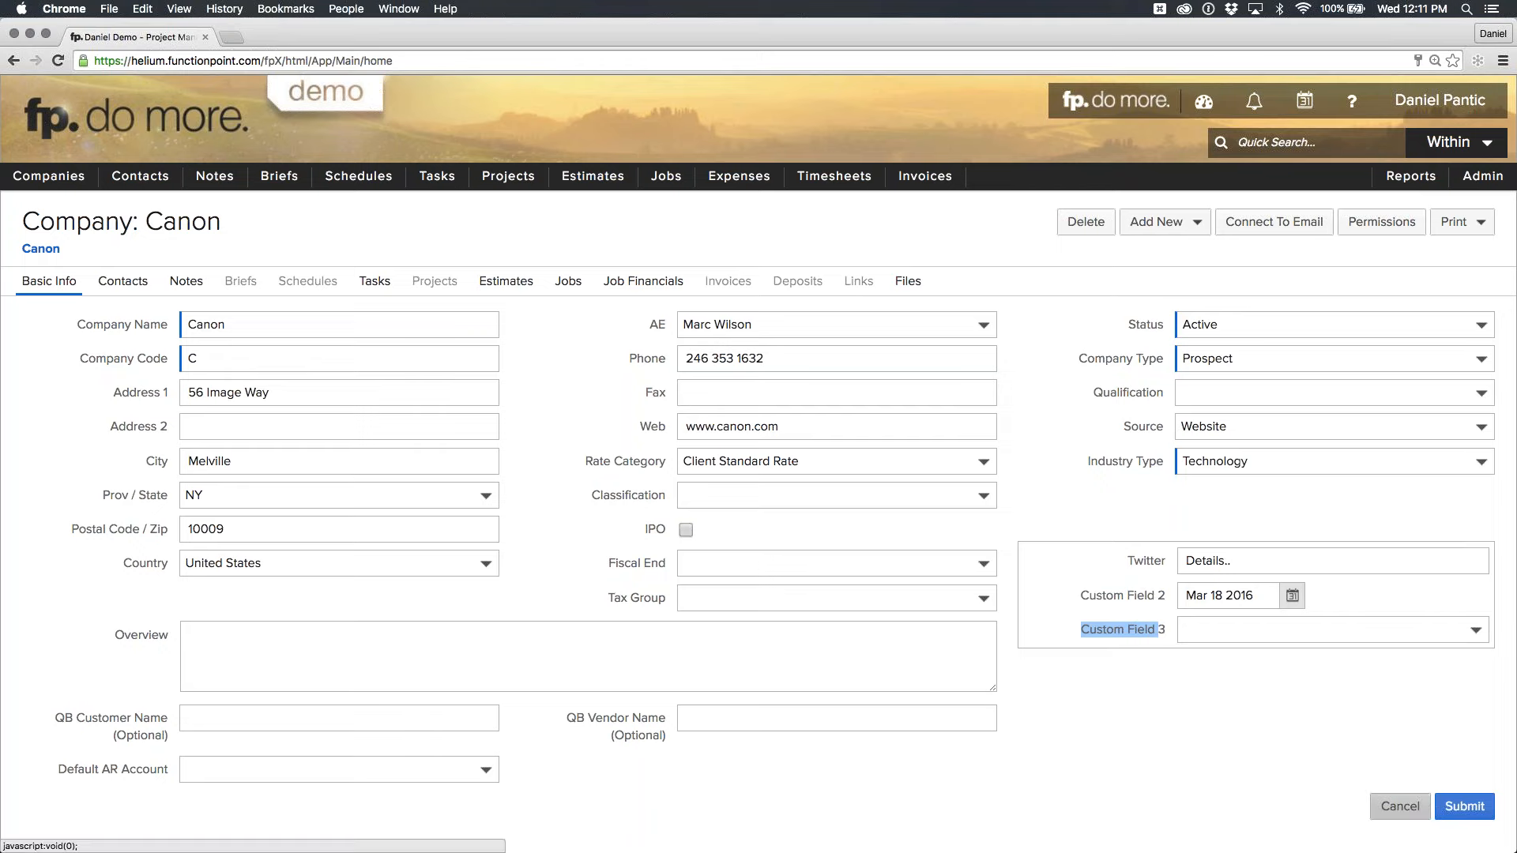
left_click(1399, 805)
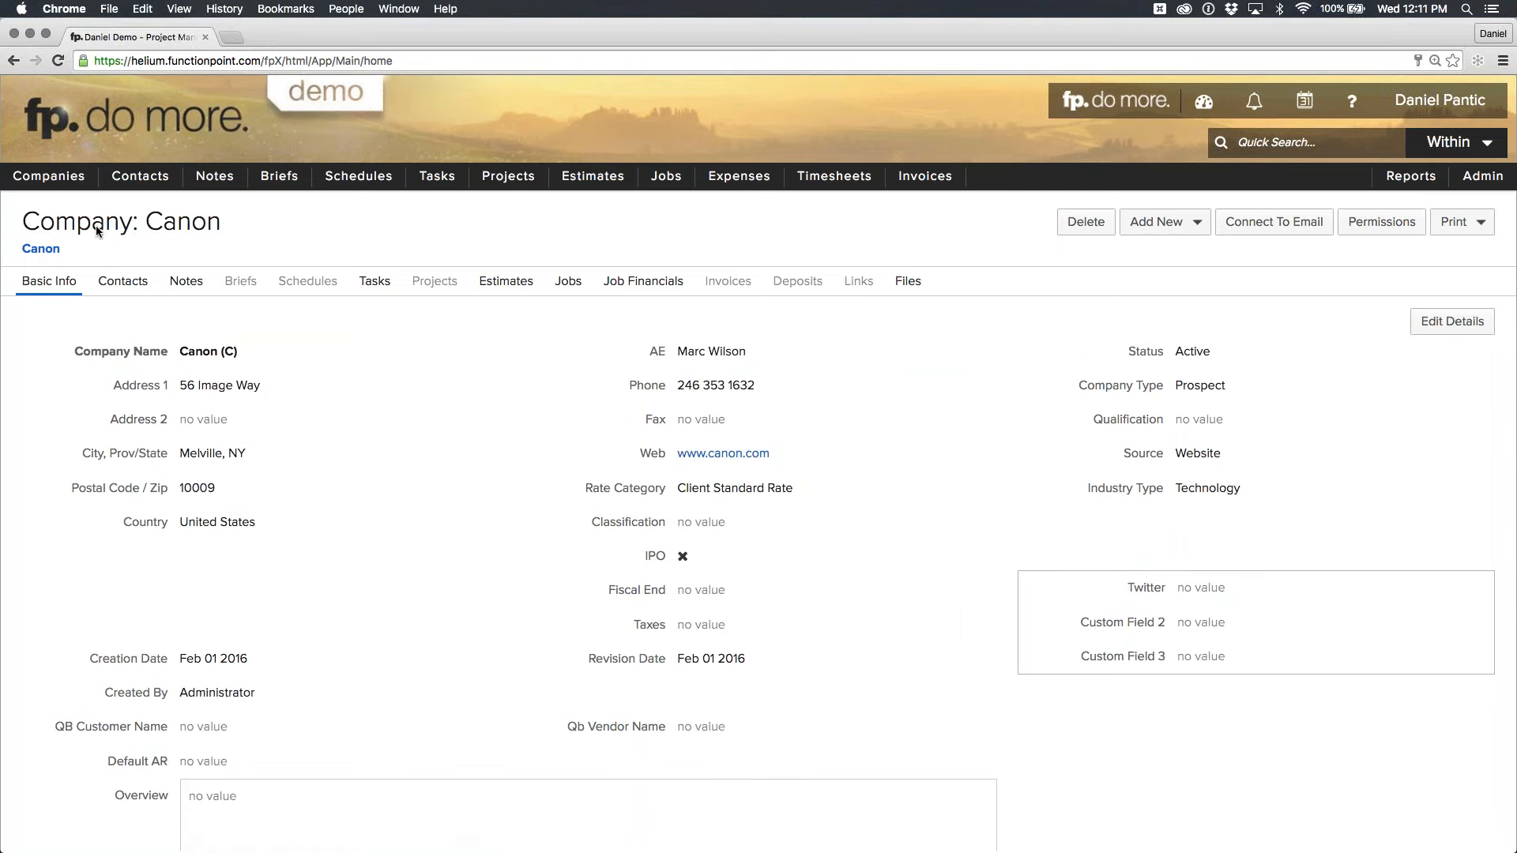
Open the contact listed under Canon and review the contact's basic info and skills.
mouse_move(74, 204)
left_click(123, 282)
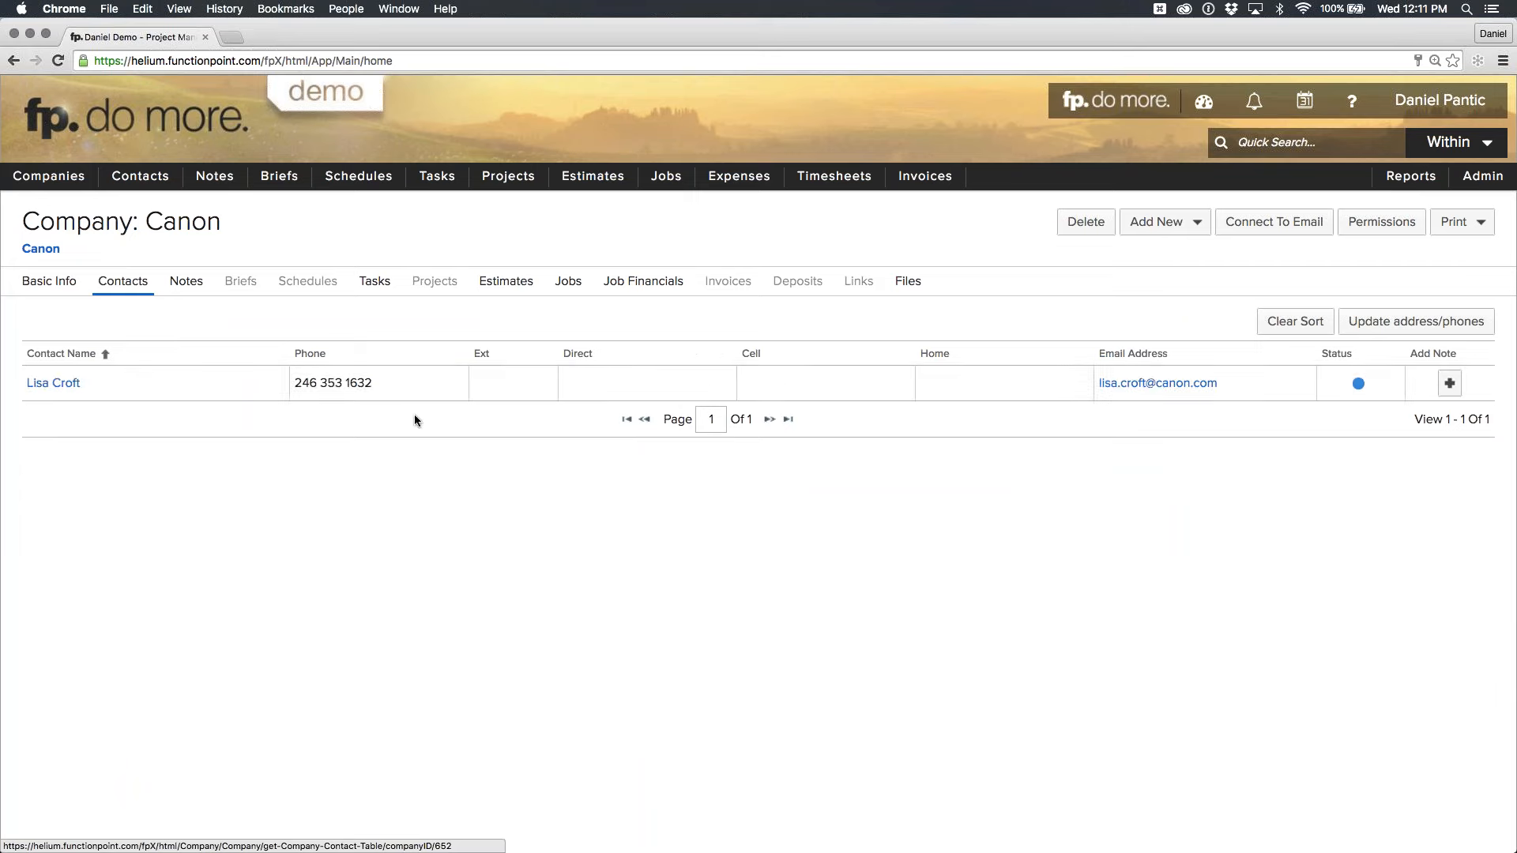
left_click(58, 384)
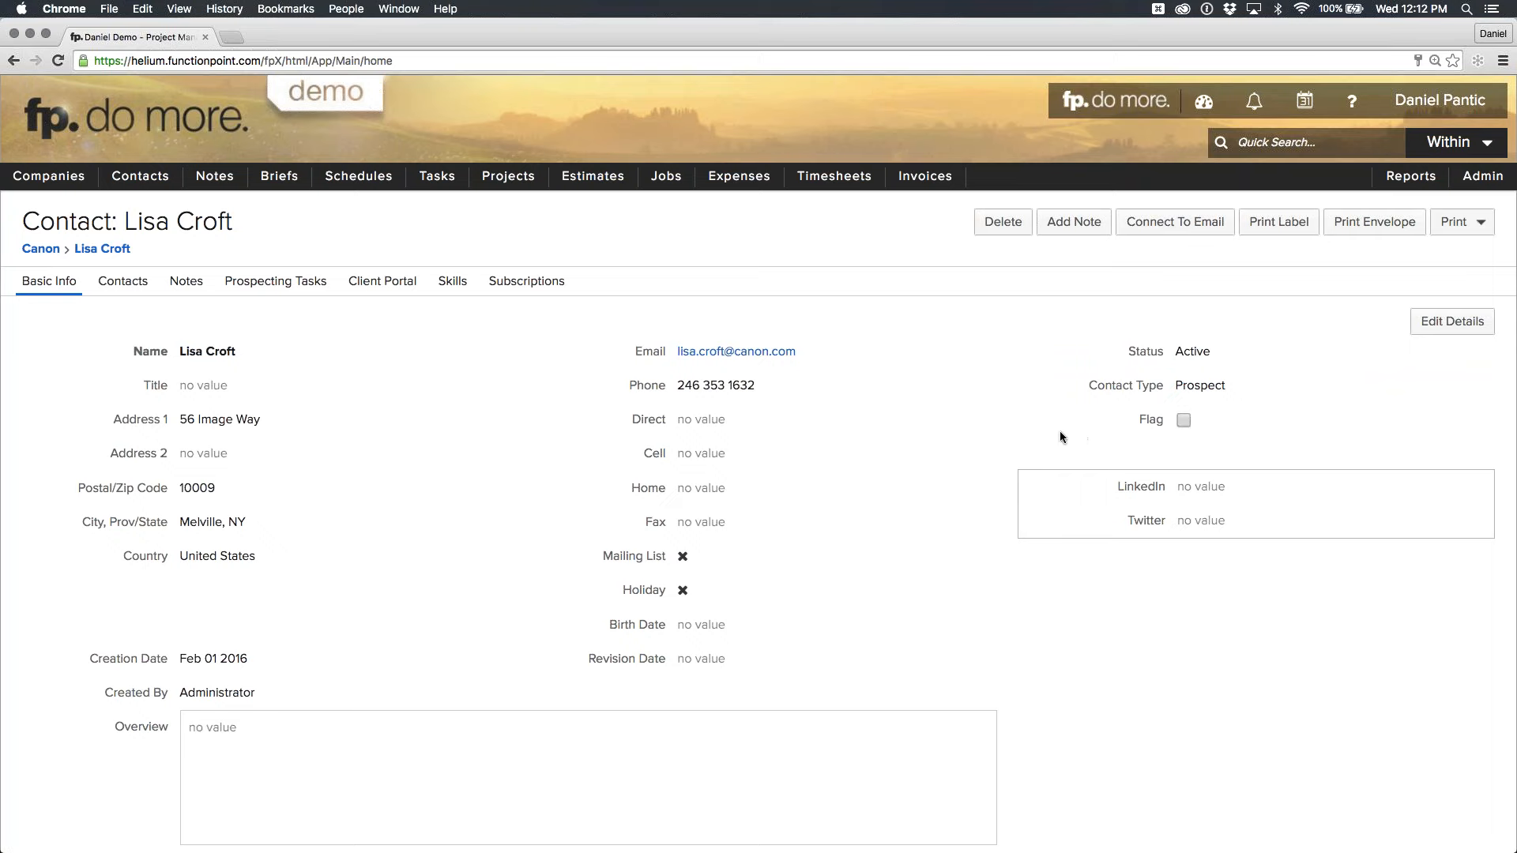
left_click(454, 283)
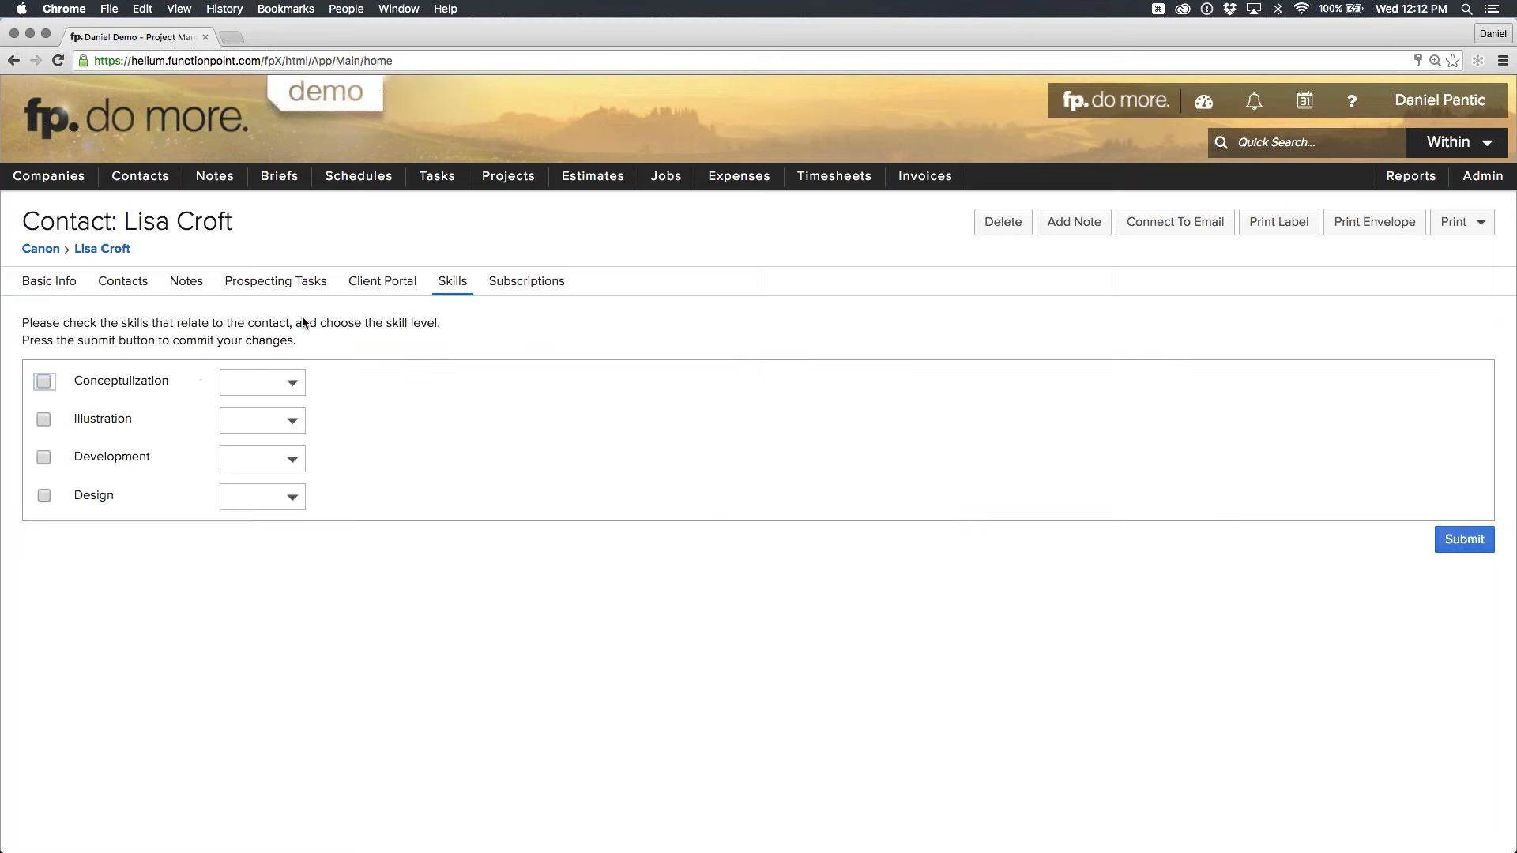
left_click(75, 289)
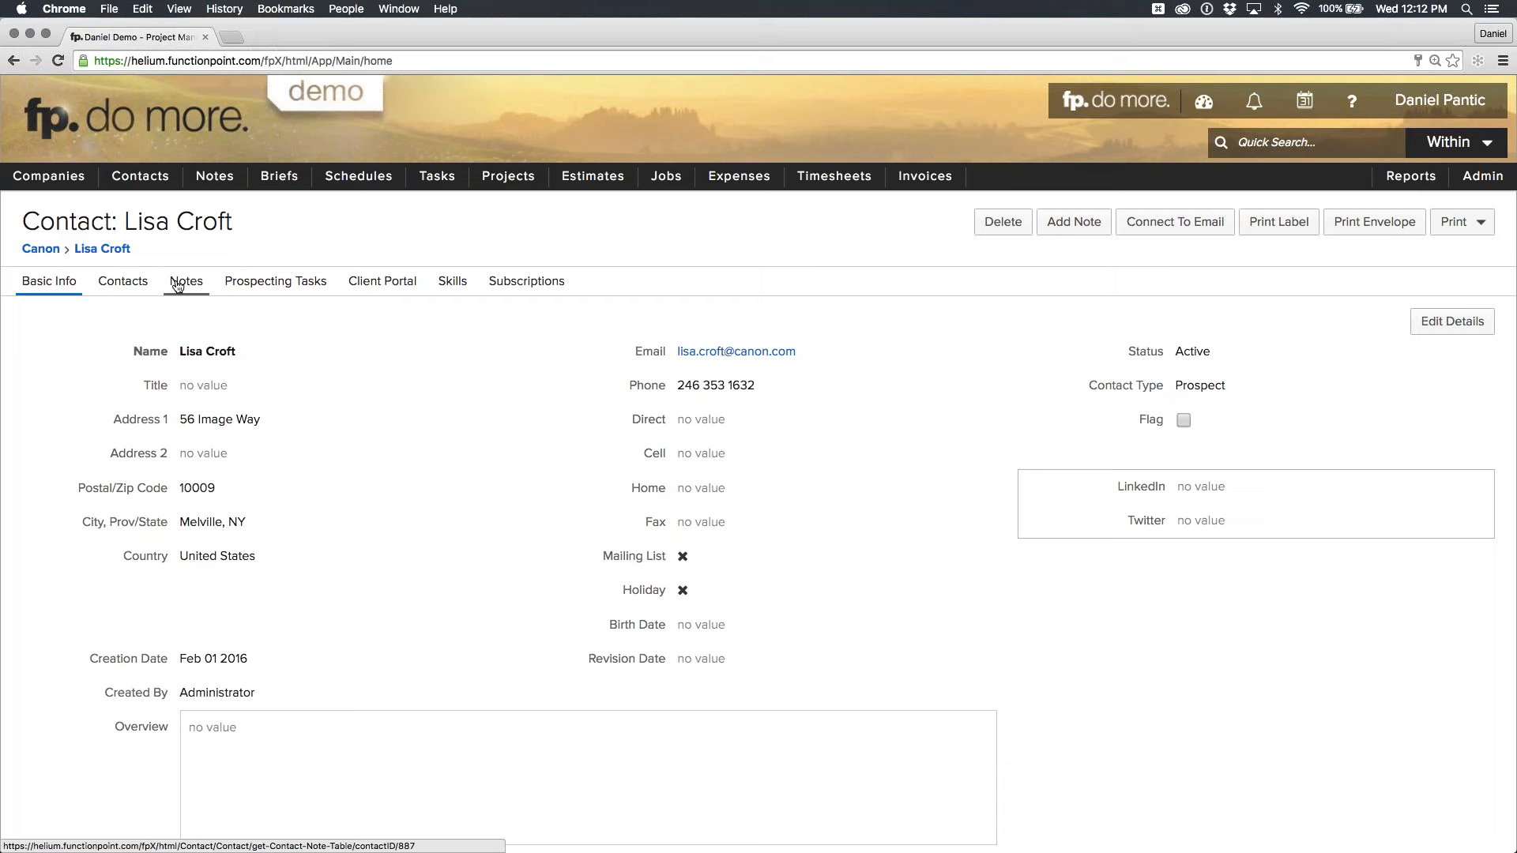
Return to the Canon company record and view its notes.
left_click(41, 250)
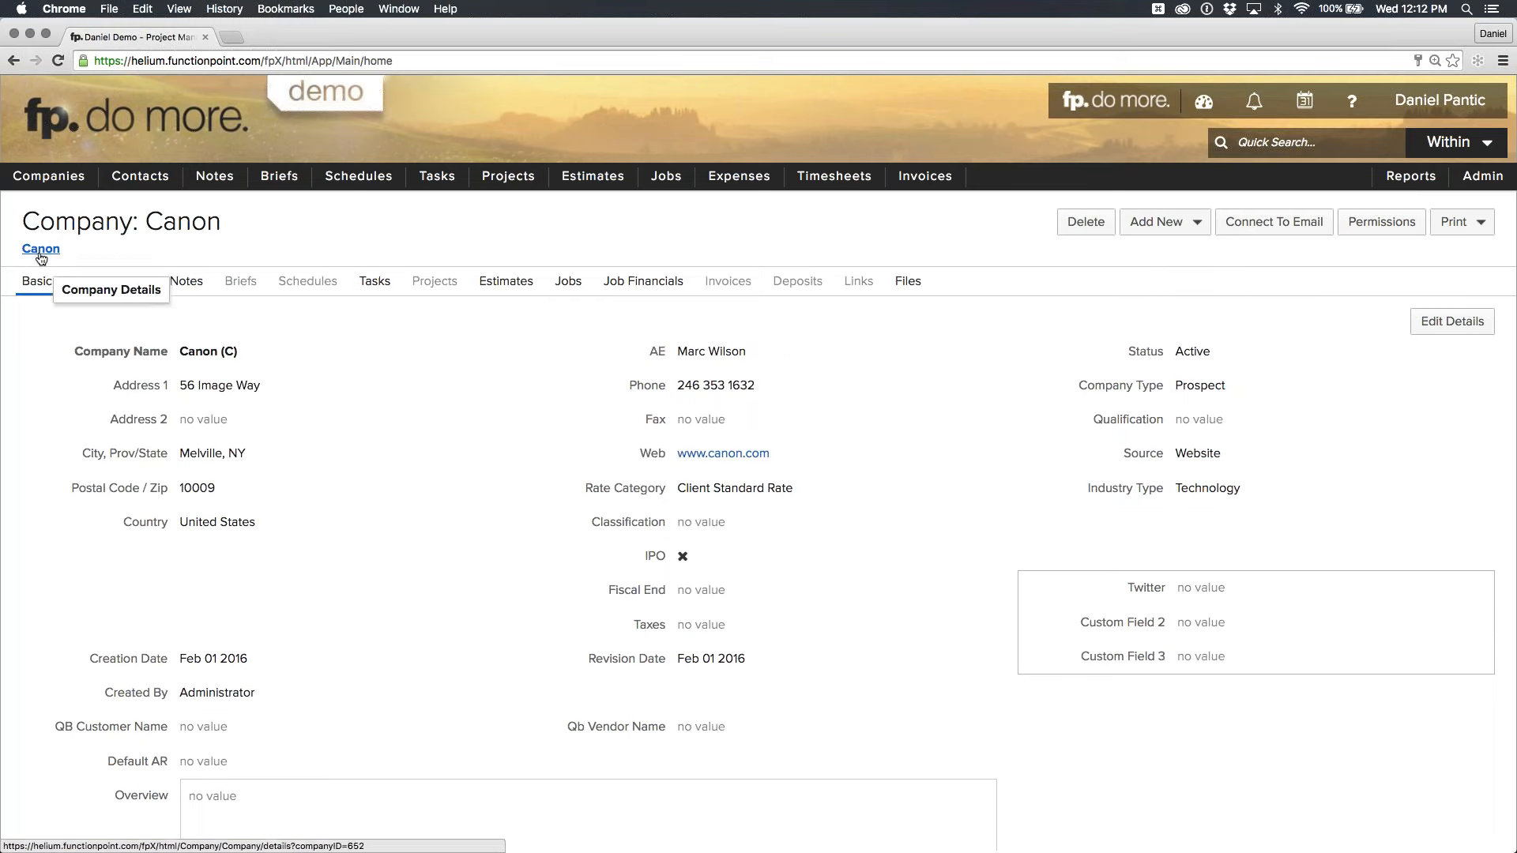
left_click(187, 284)
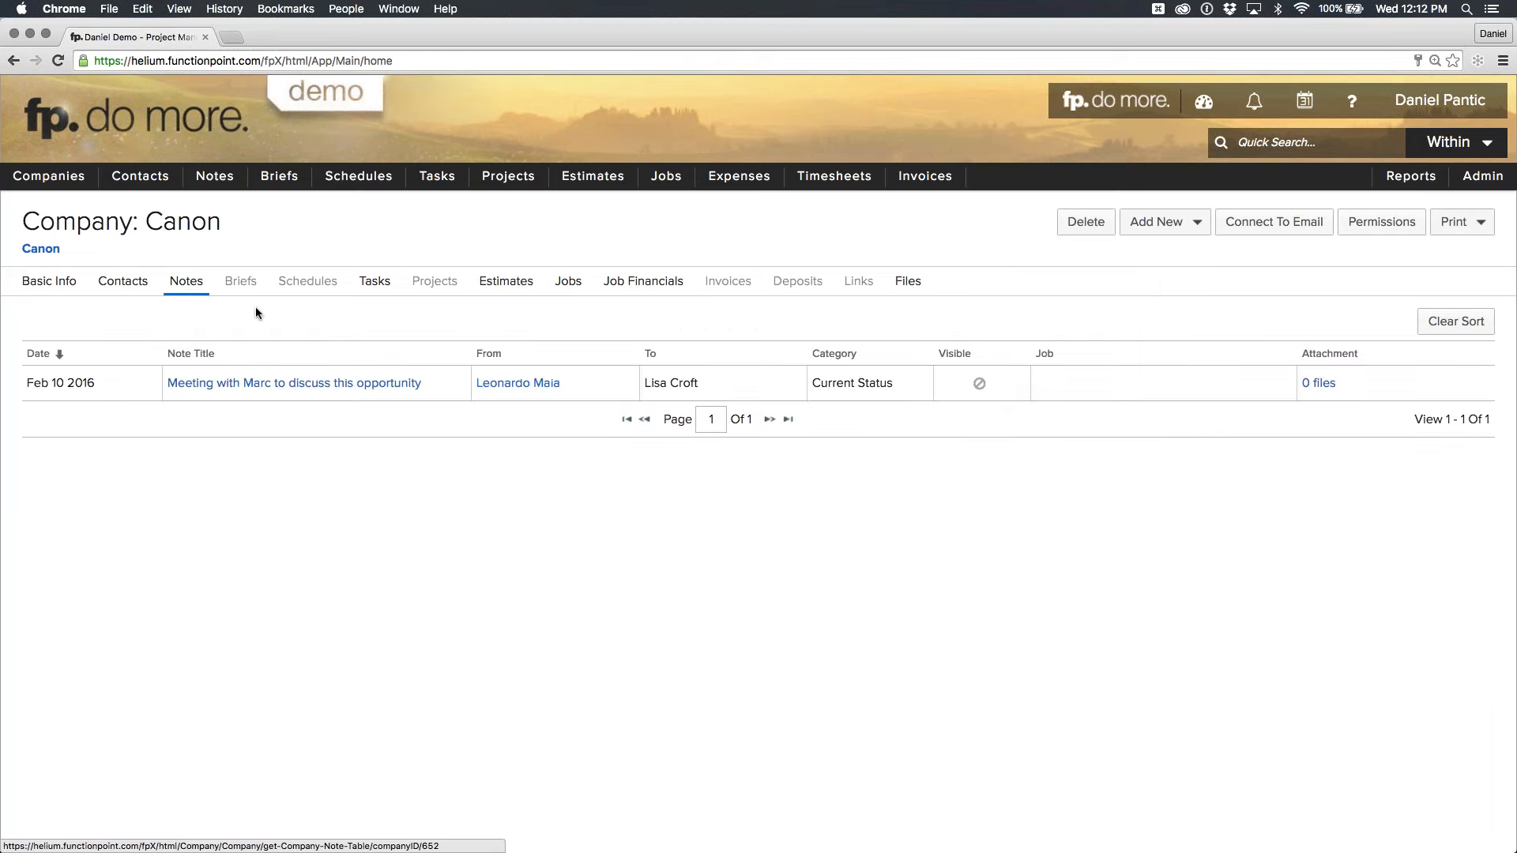
mouse_move(281, 393)
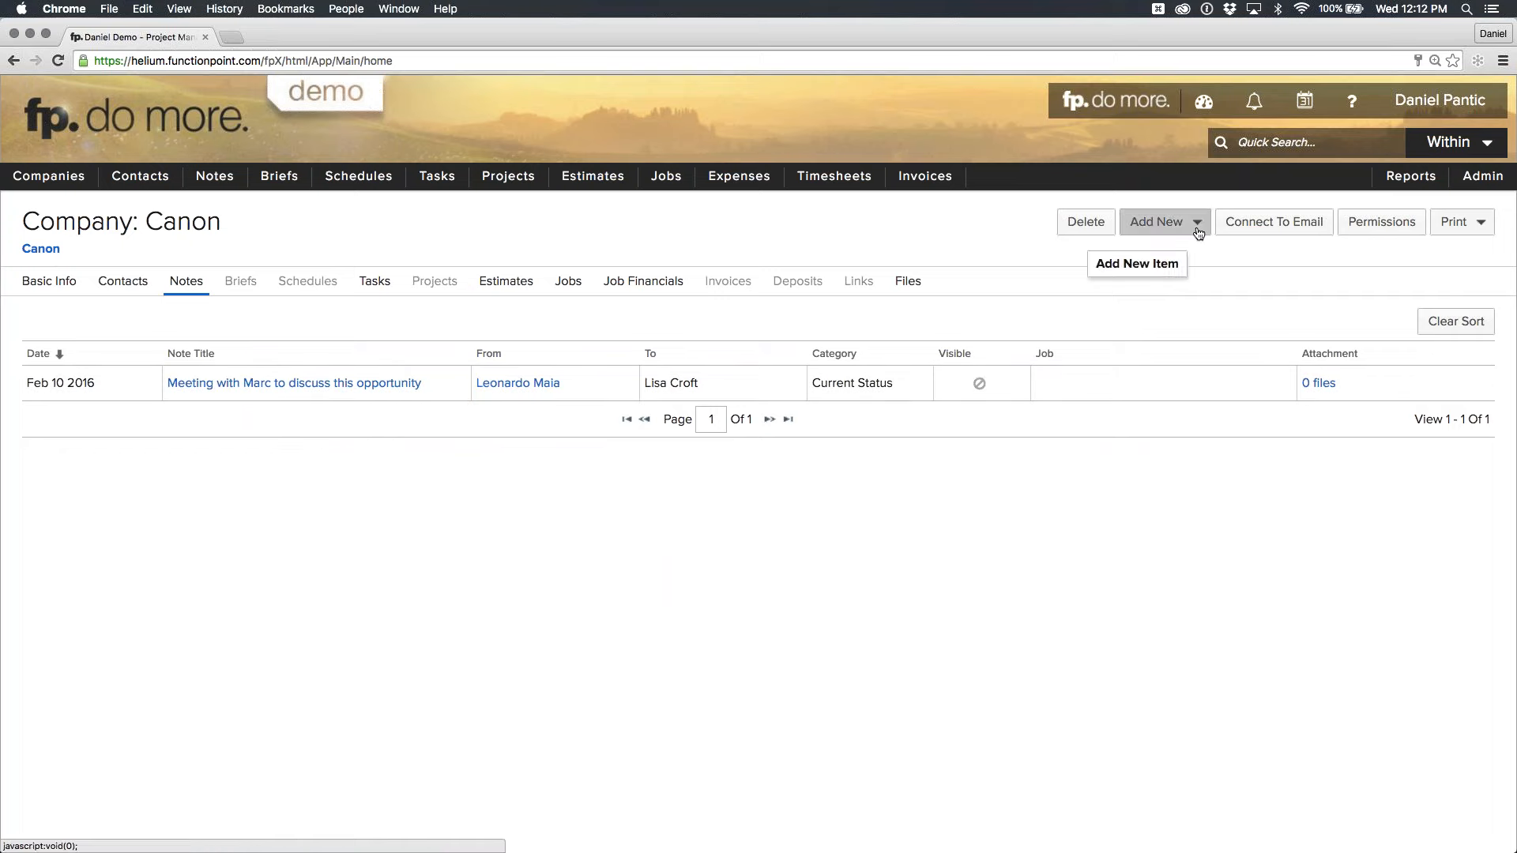
Start a note for Canon titled "Spoke with" plus the contact's first name, with details "Remind to connect tomorrow regarding T3i camera ad".
left_click(1161, 222)
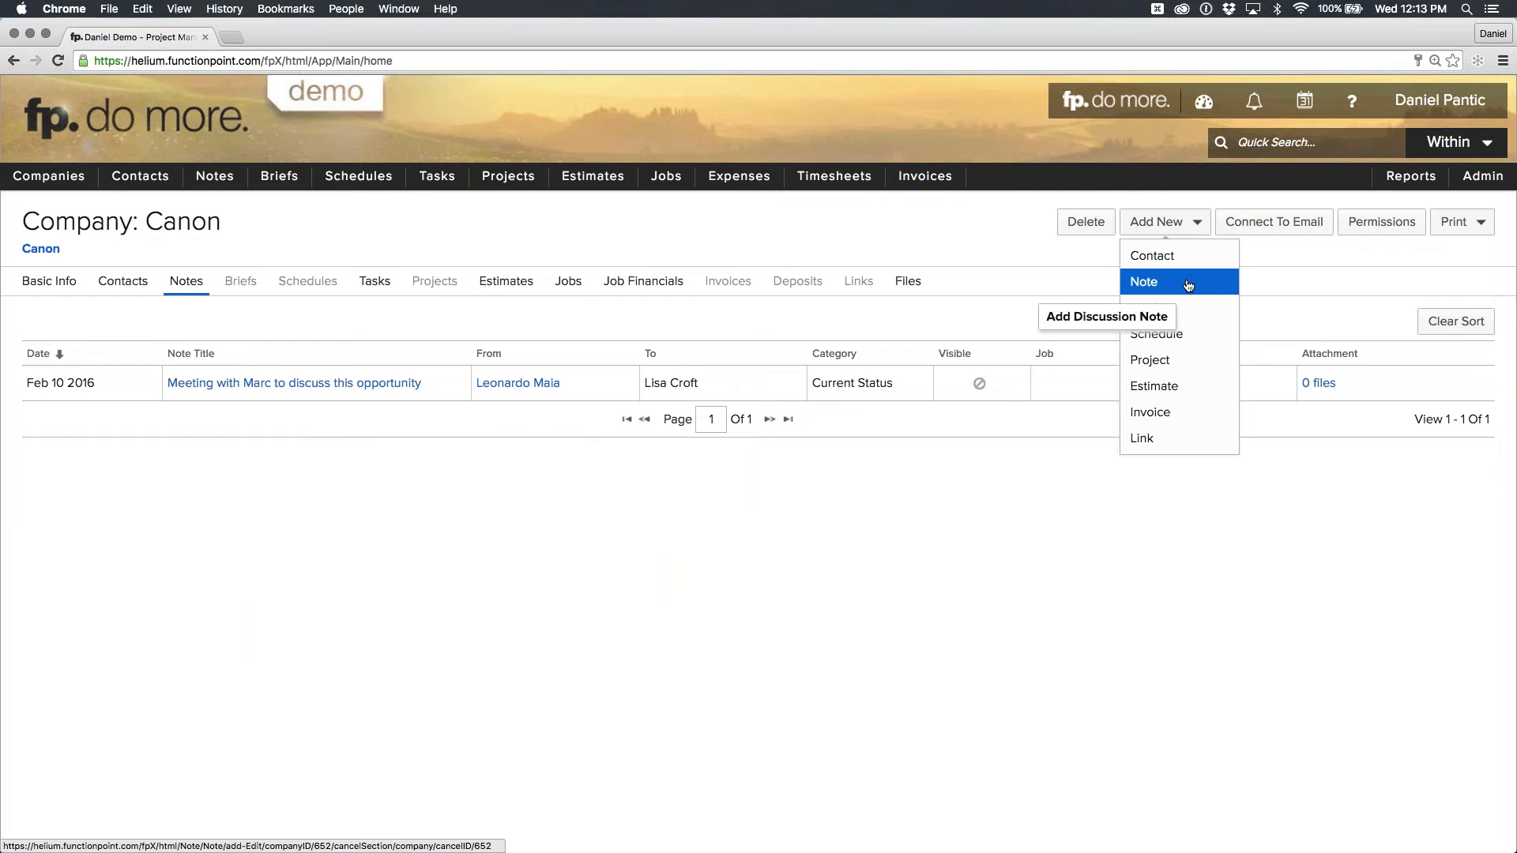
left_click(1188, 286)
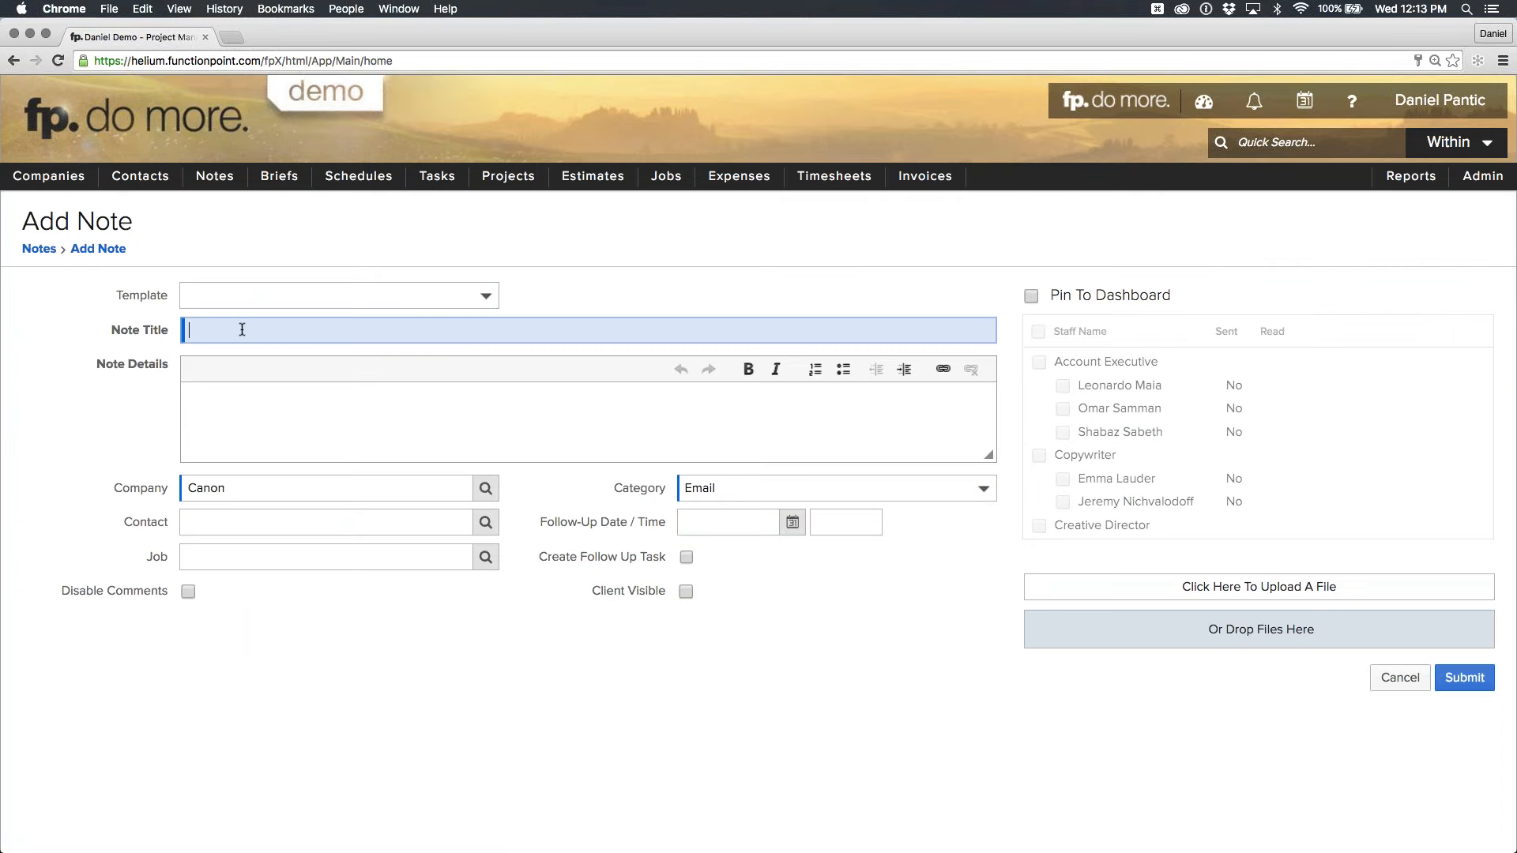
type("Spoke with Lisa..")
key("Tab")
type("Re")
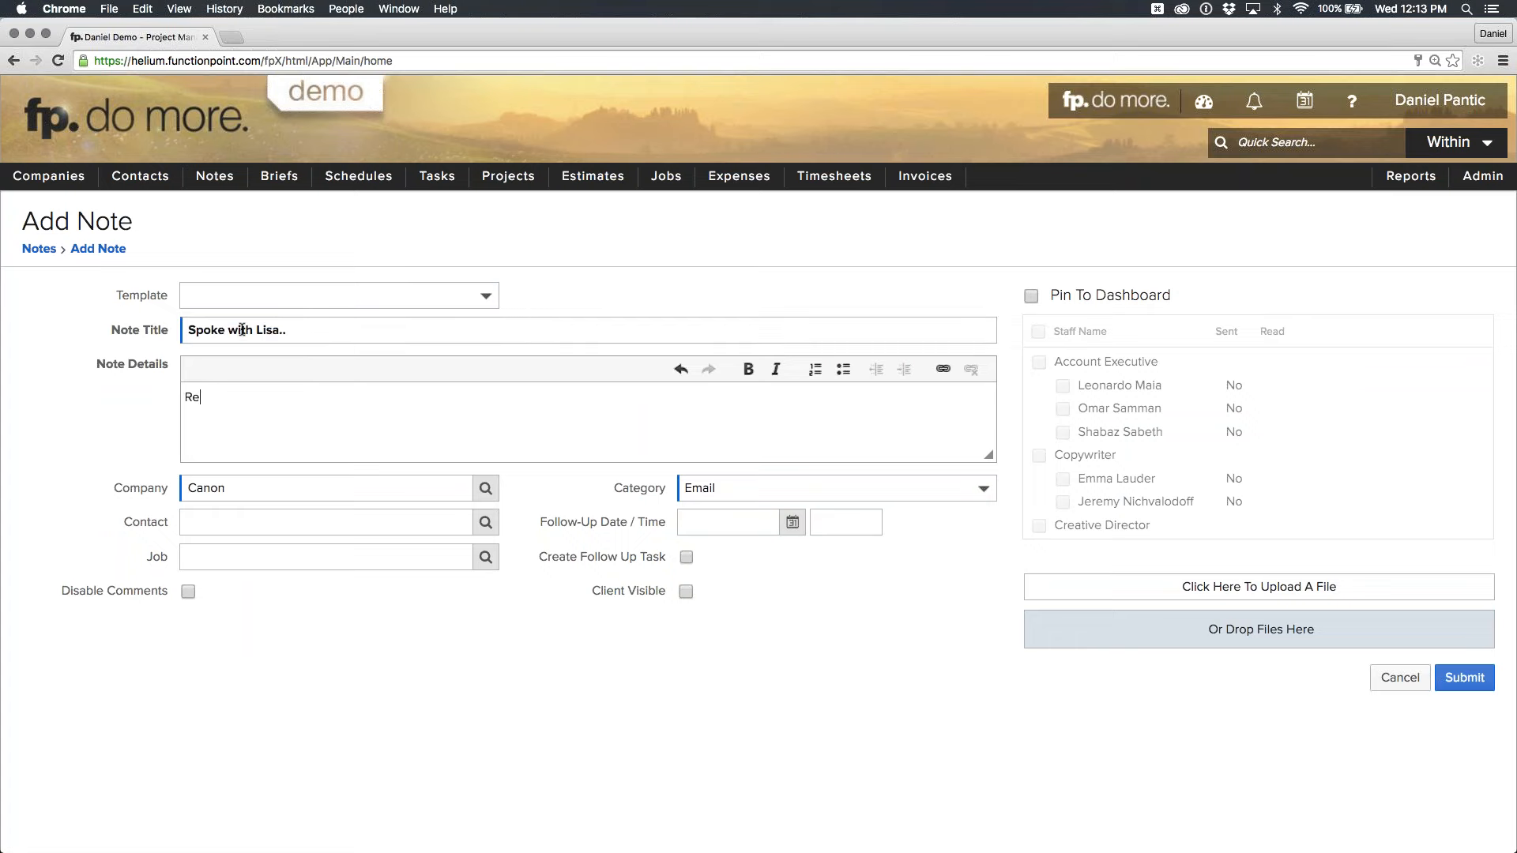
type("mind to connect tomorrow regarding ")
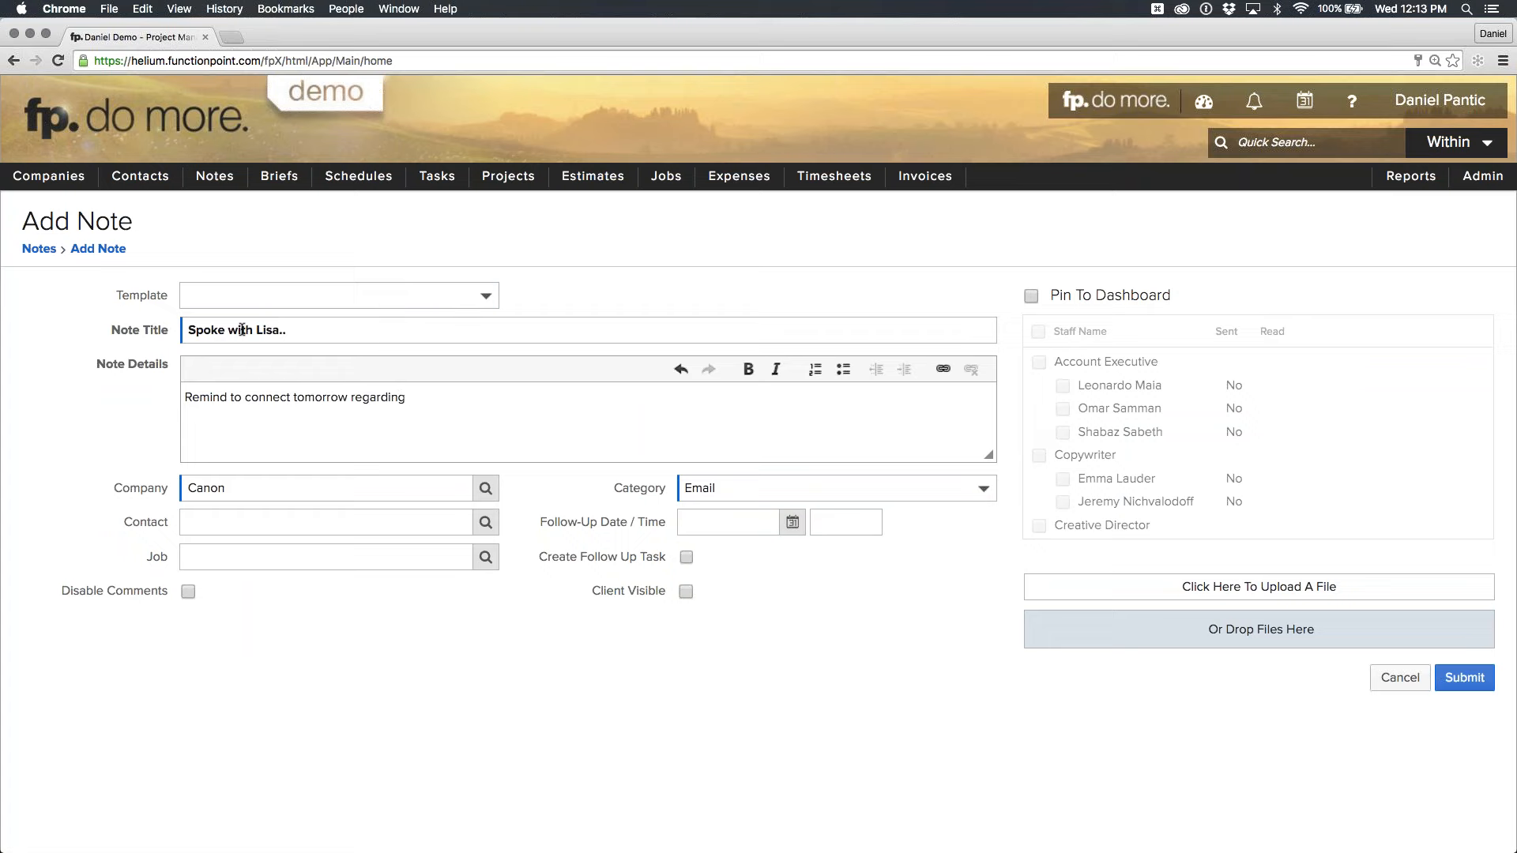
type("T3i camera add")
key("BackSpace")
Link the note to the Canon contact and review the category options, keeping Email.
left_click(484, 523)
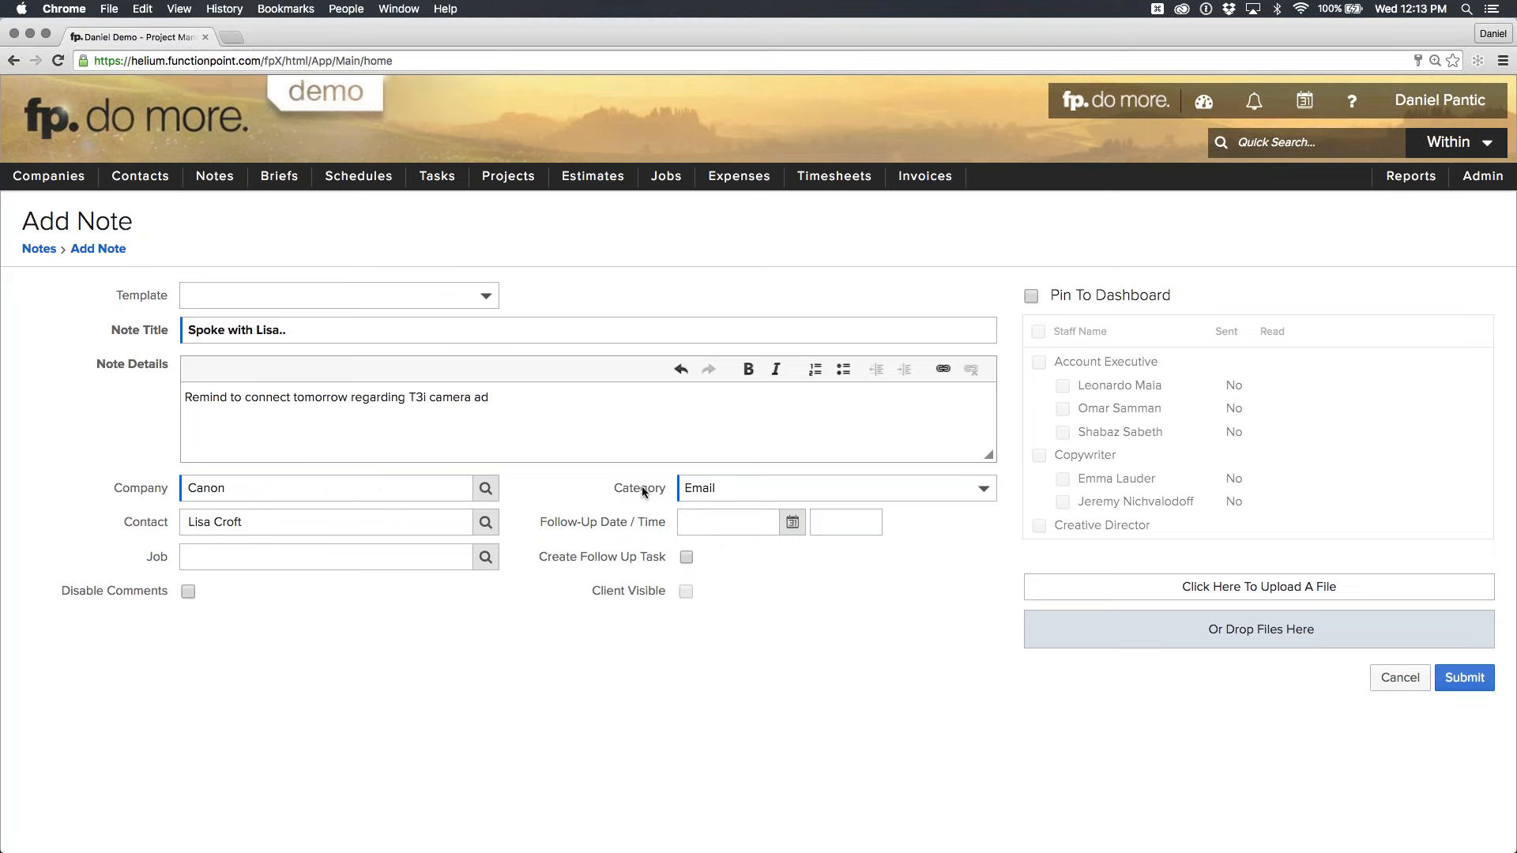
left_click_drag(623, 487, 736, 467)
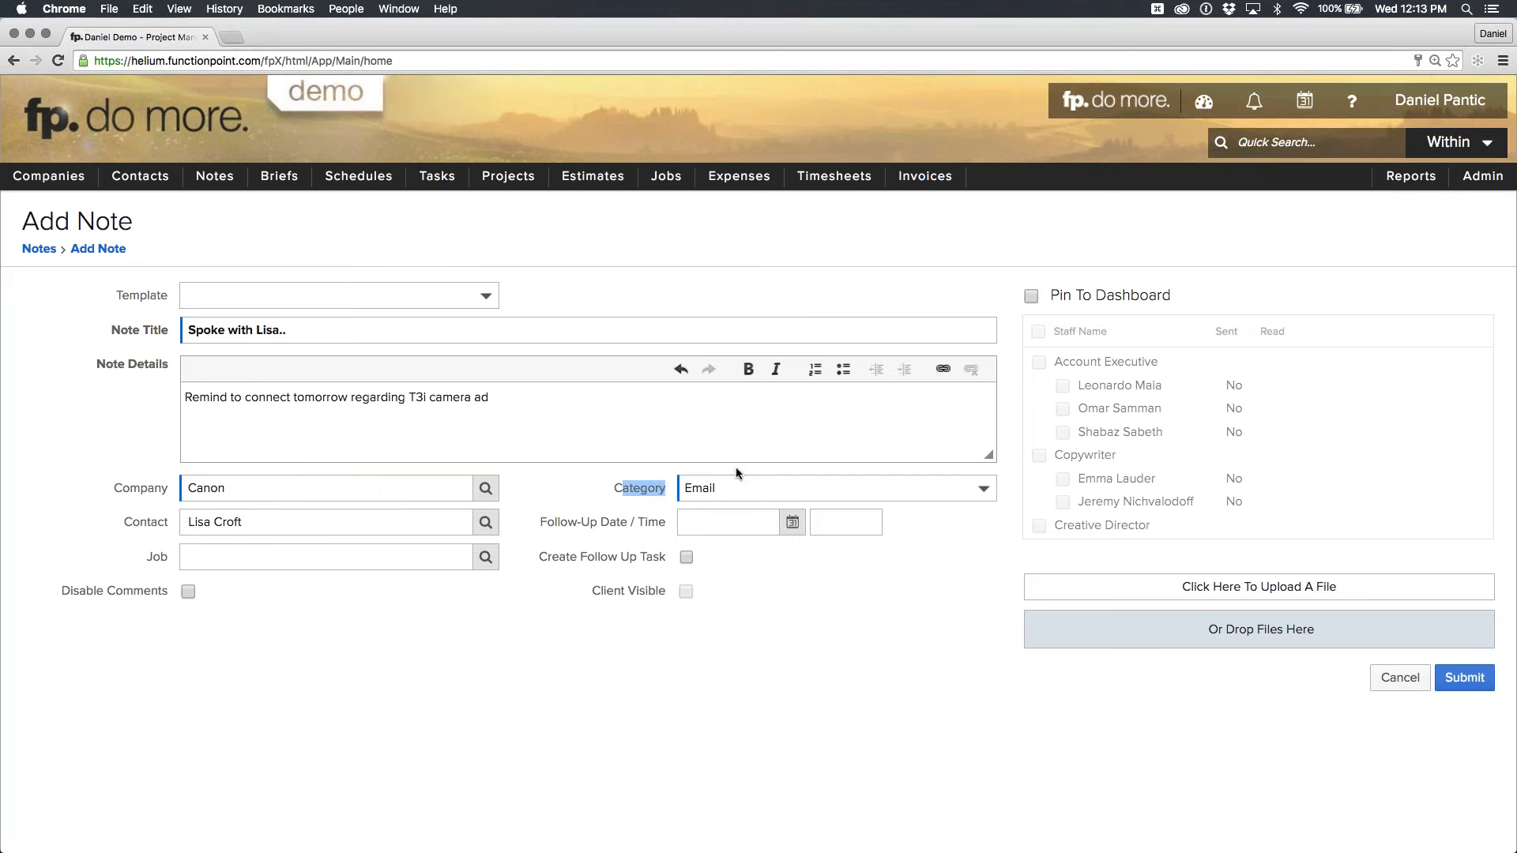
left_click(855, 477)
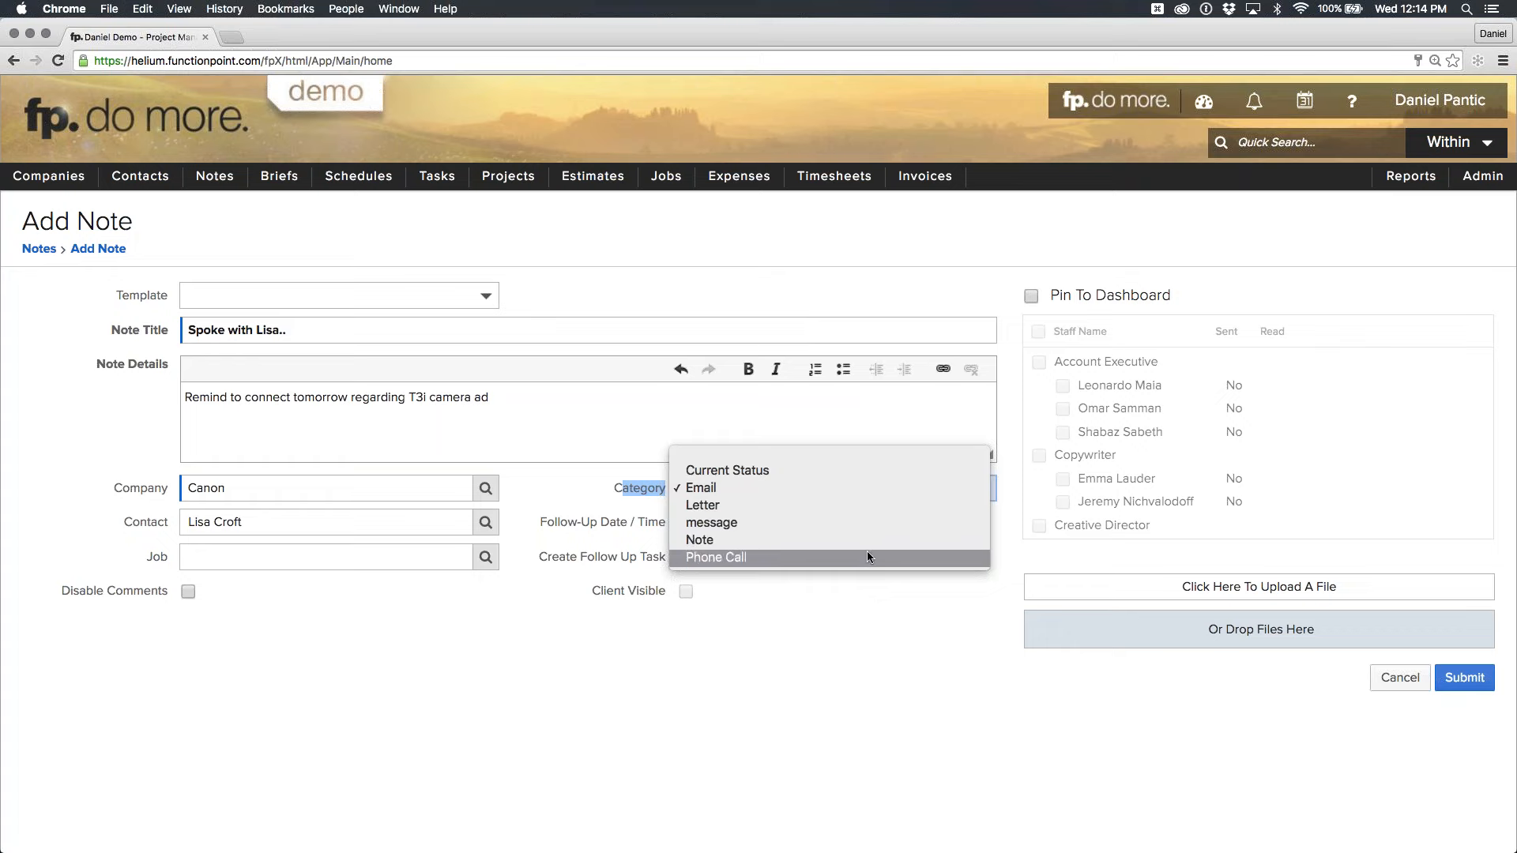
left_click(860, 596)
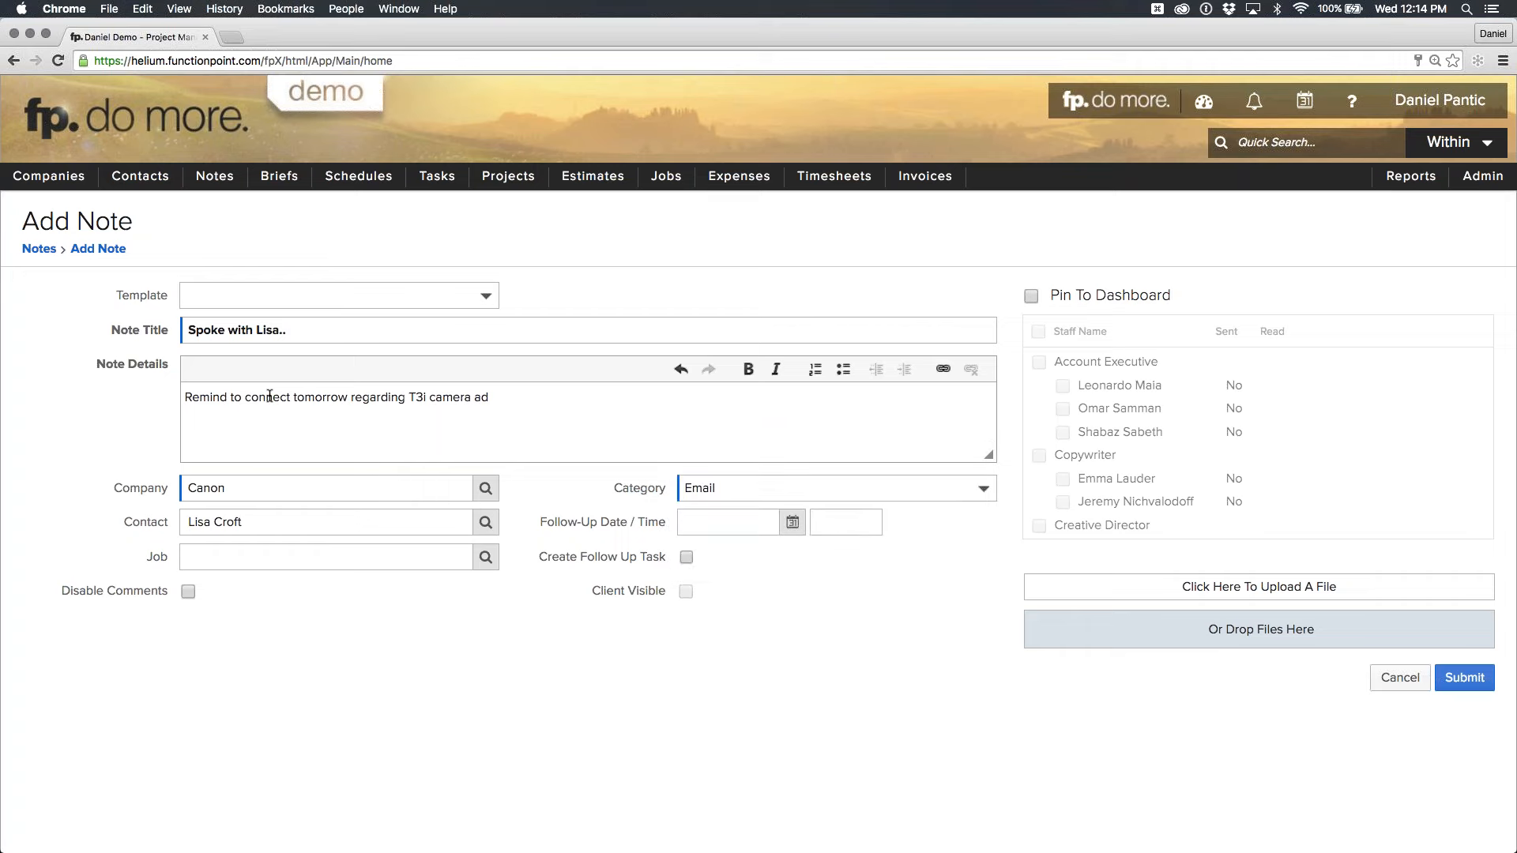
Pin the note to the dashboards of all account executives, the second creative director and the first designer.
left_click(1031, 297)
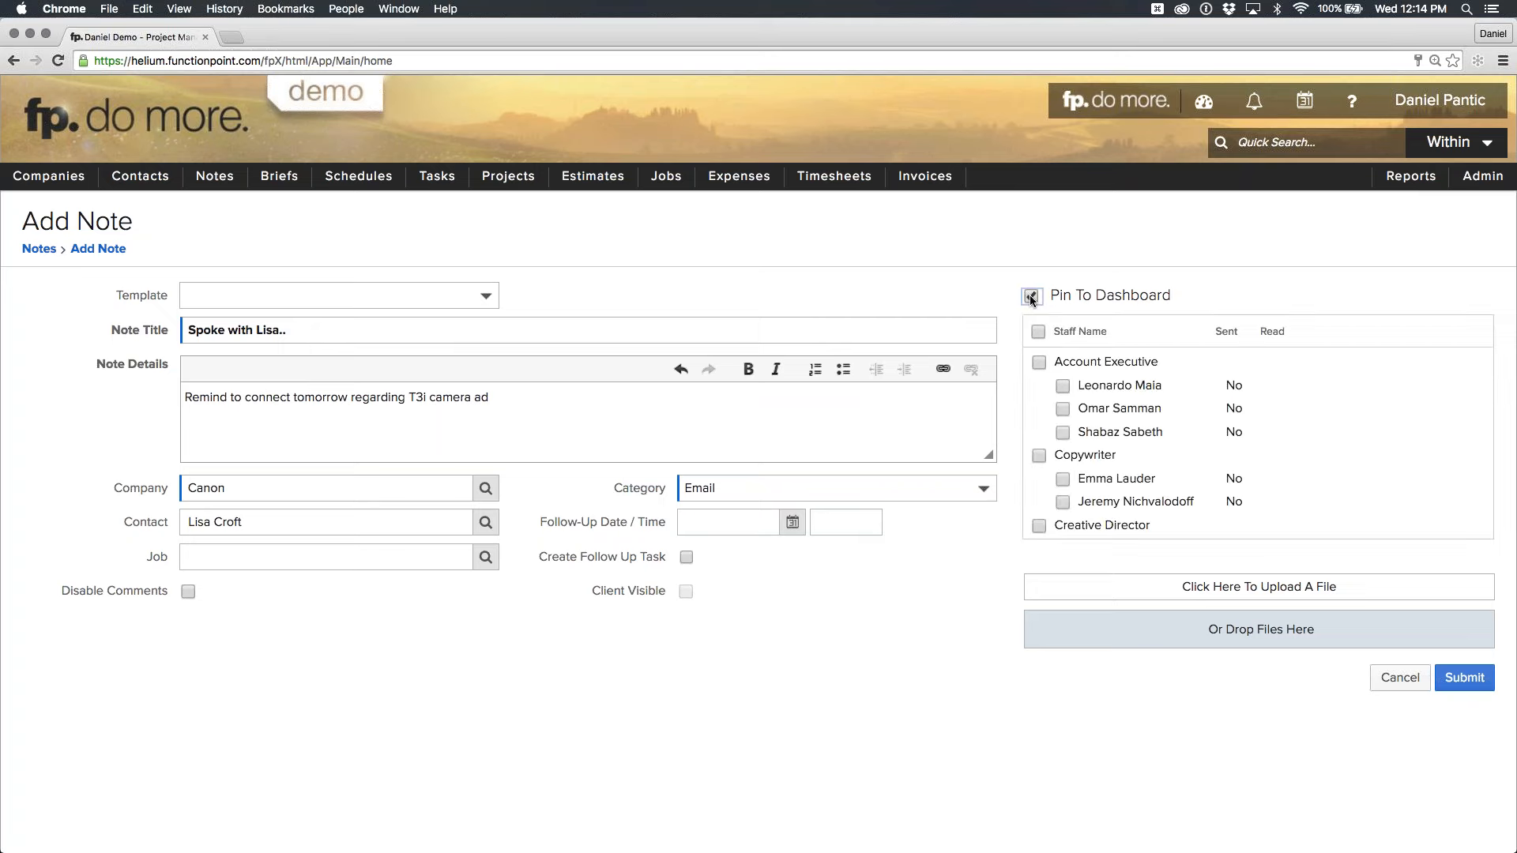
left_click(1039, 363)
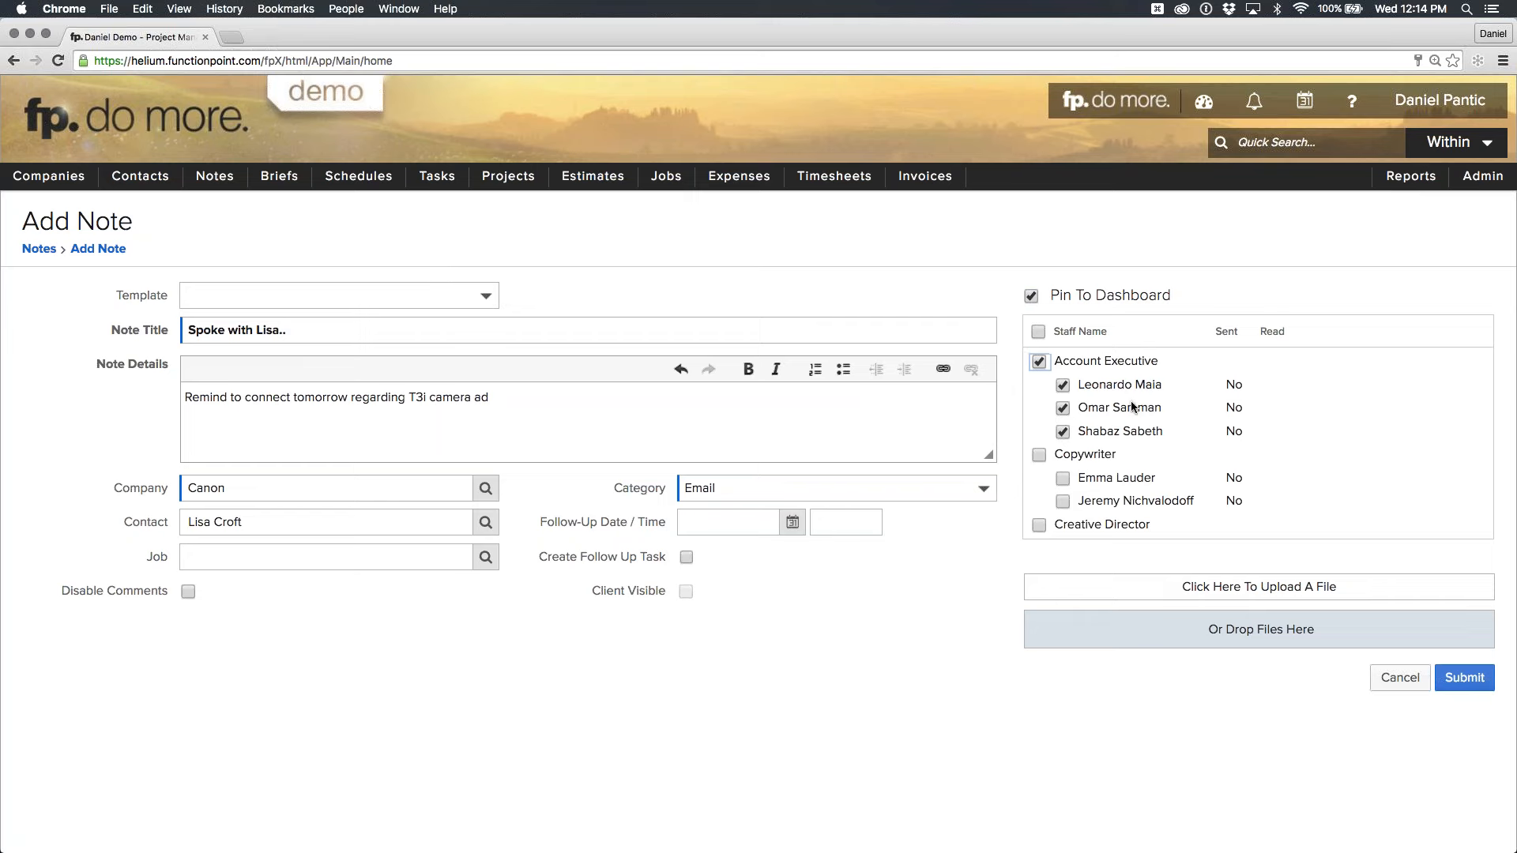
scroll(1130, 406, "down", 3)
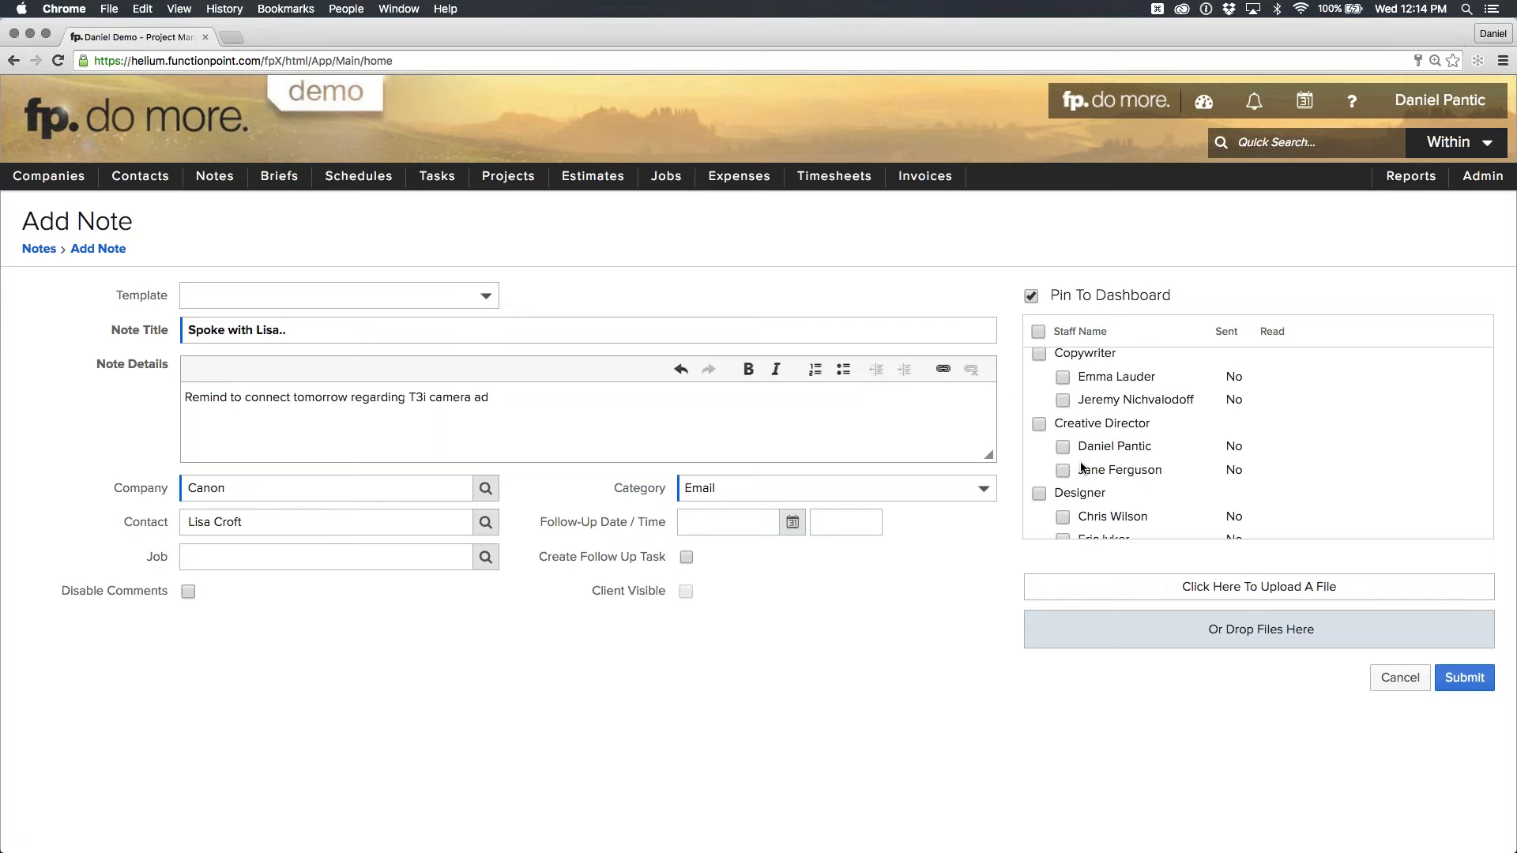
left_click(1062, 470)
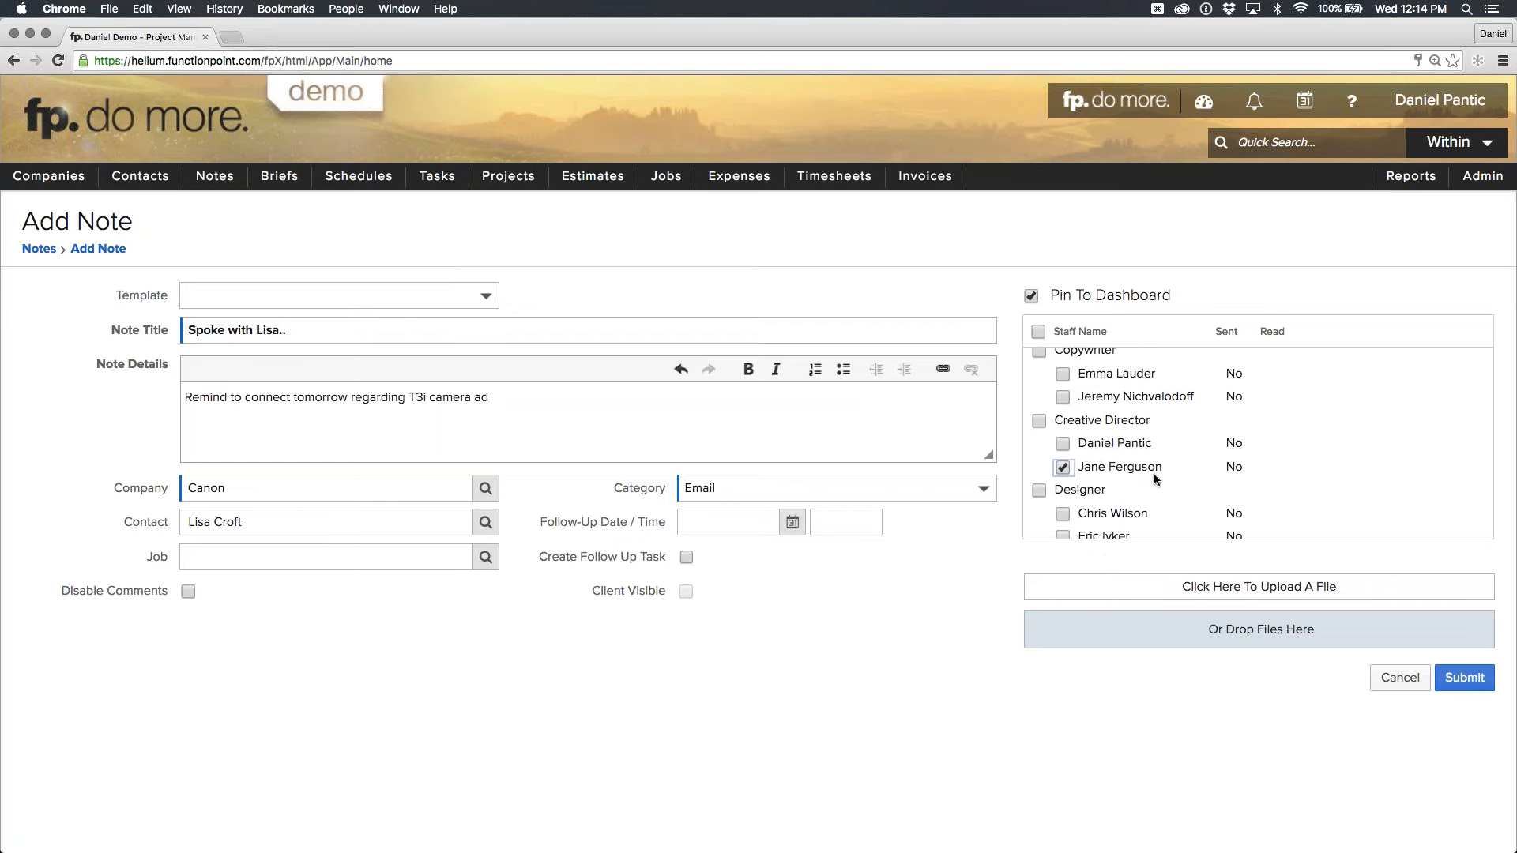
scroll(1153, 472, "down", 3)
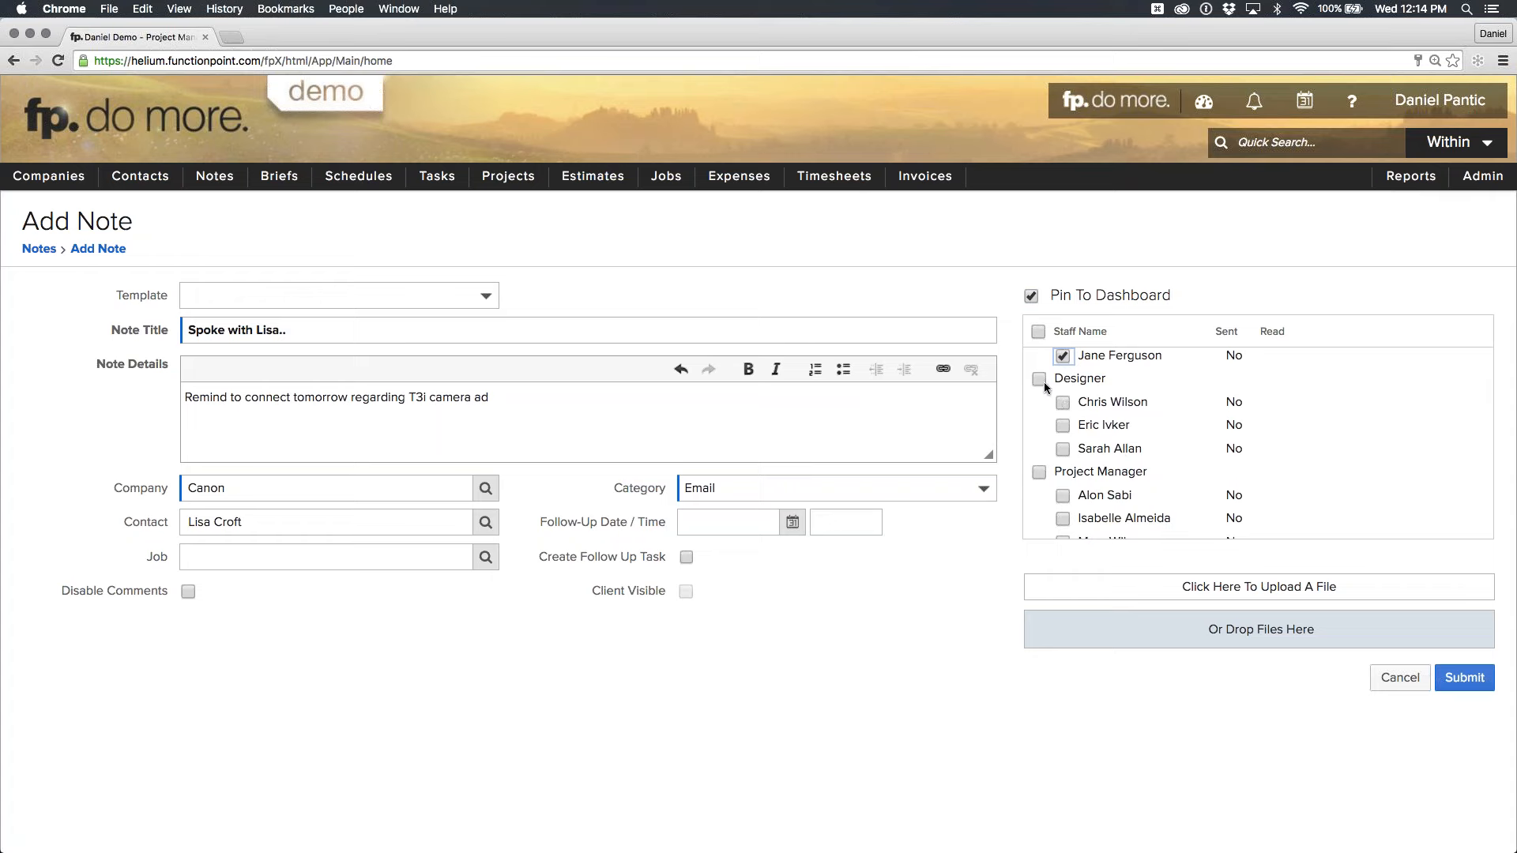
left_click(1063, 404)
Set the note's follow-up to Mar 24 2016 at 10:00 and submit the note.
left_click_drag(555, 522, 755, 526)
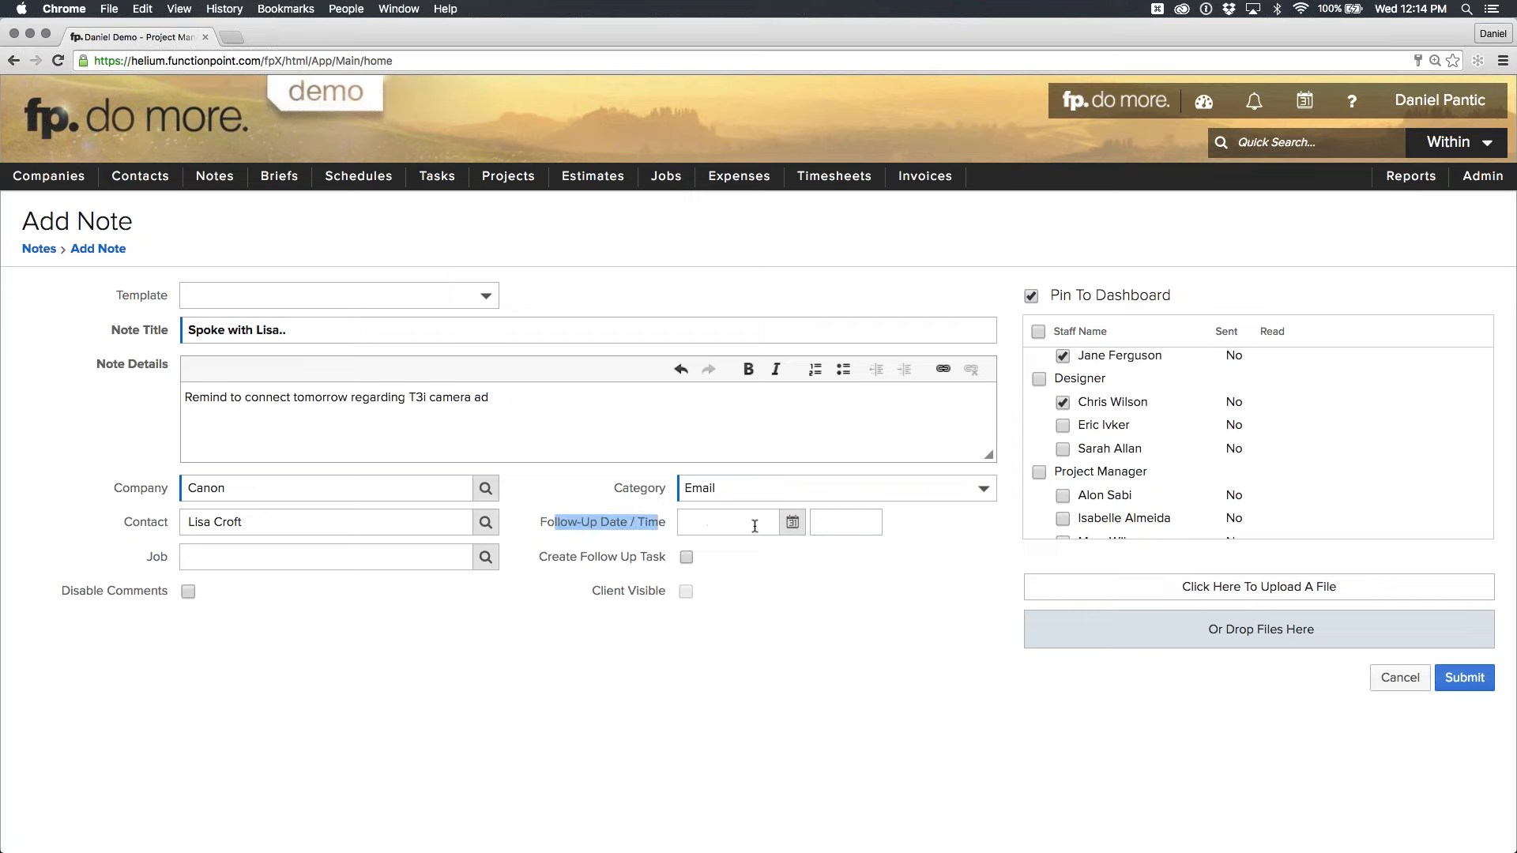
left_click(794, 522)
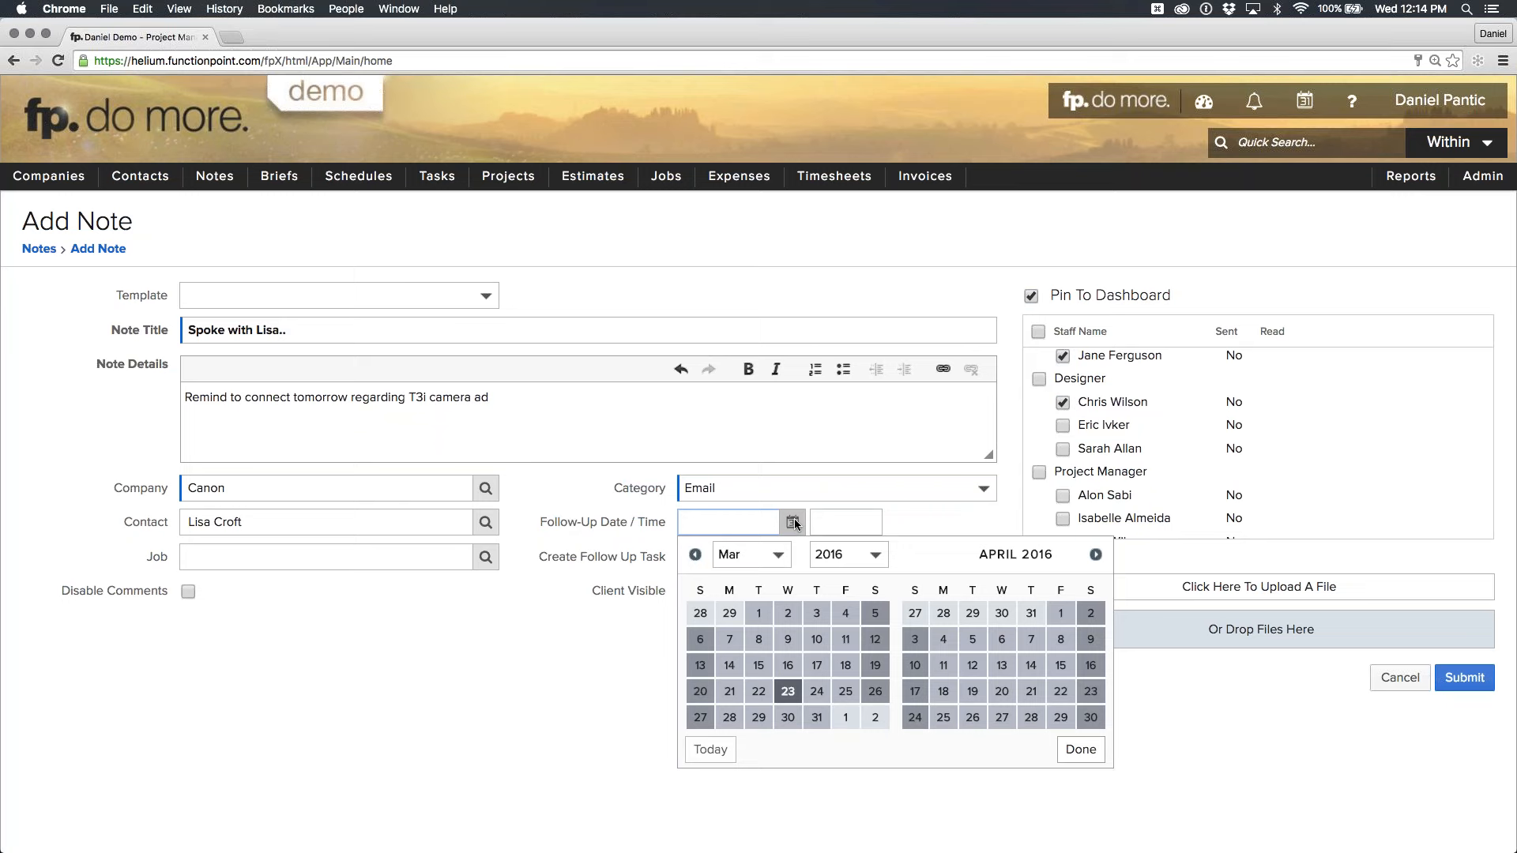
left_click(817, 692)
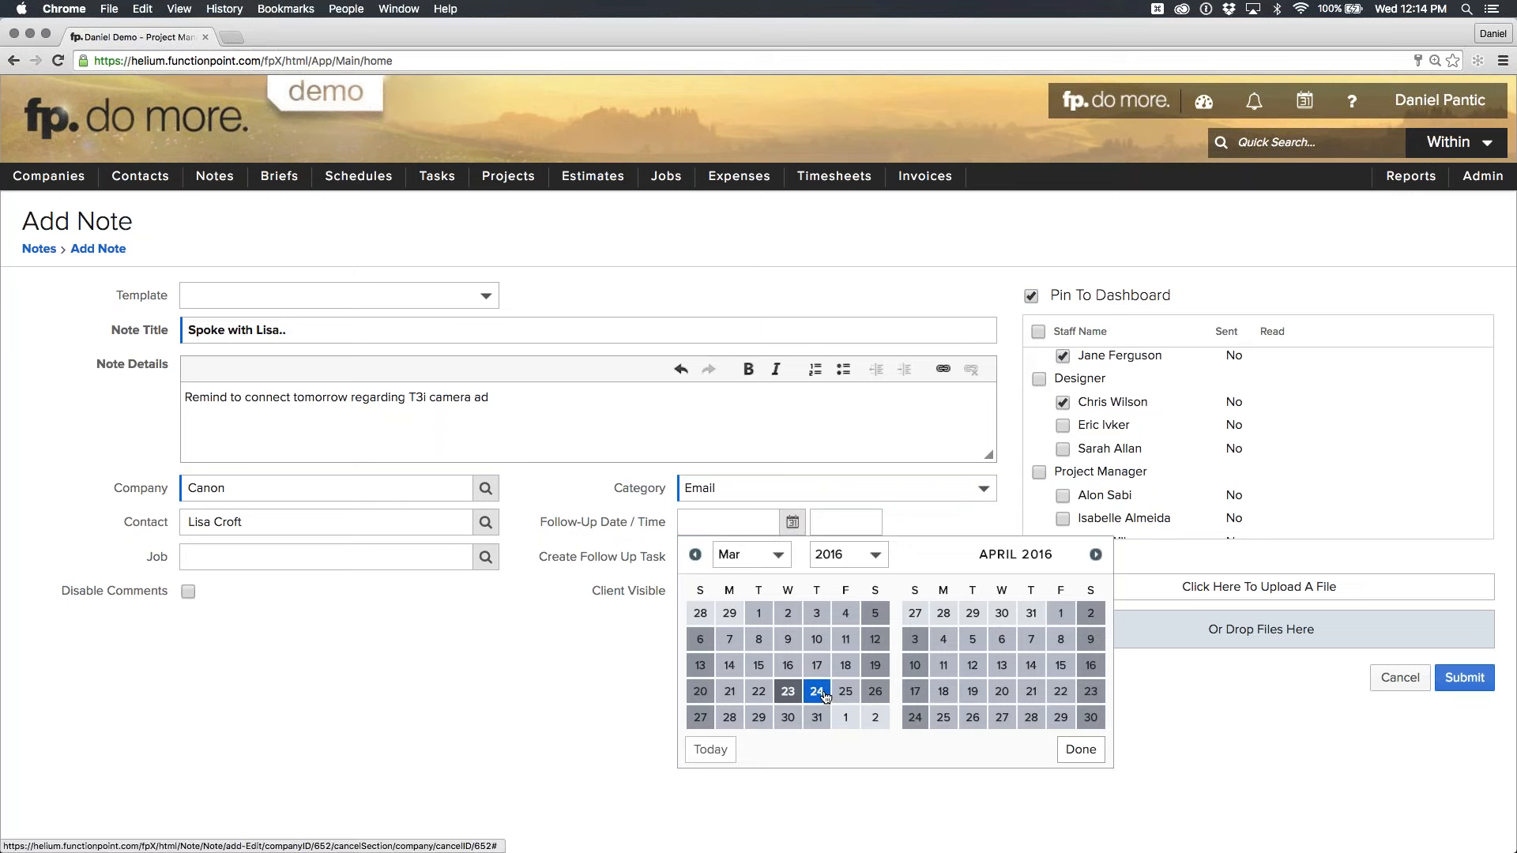
left_click(842, 525)
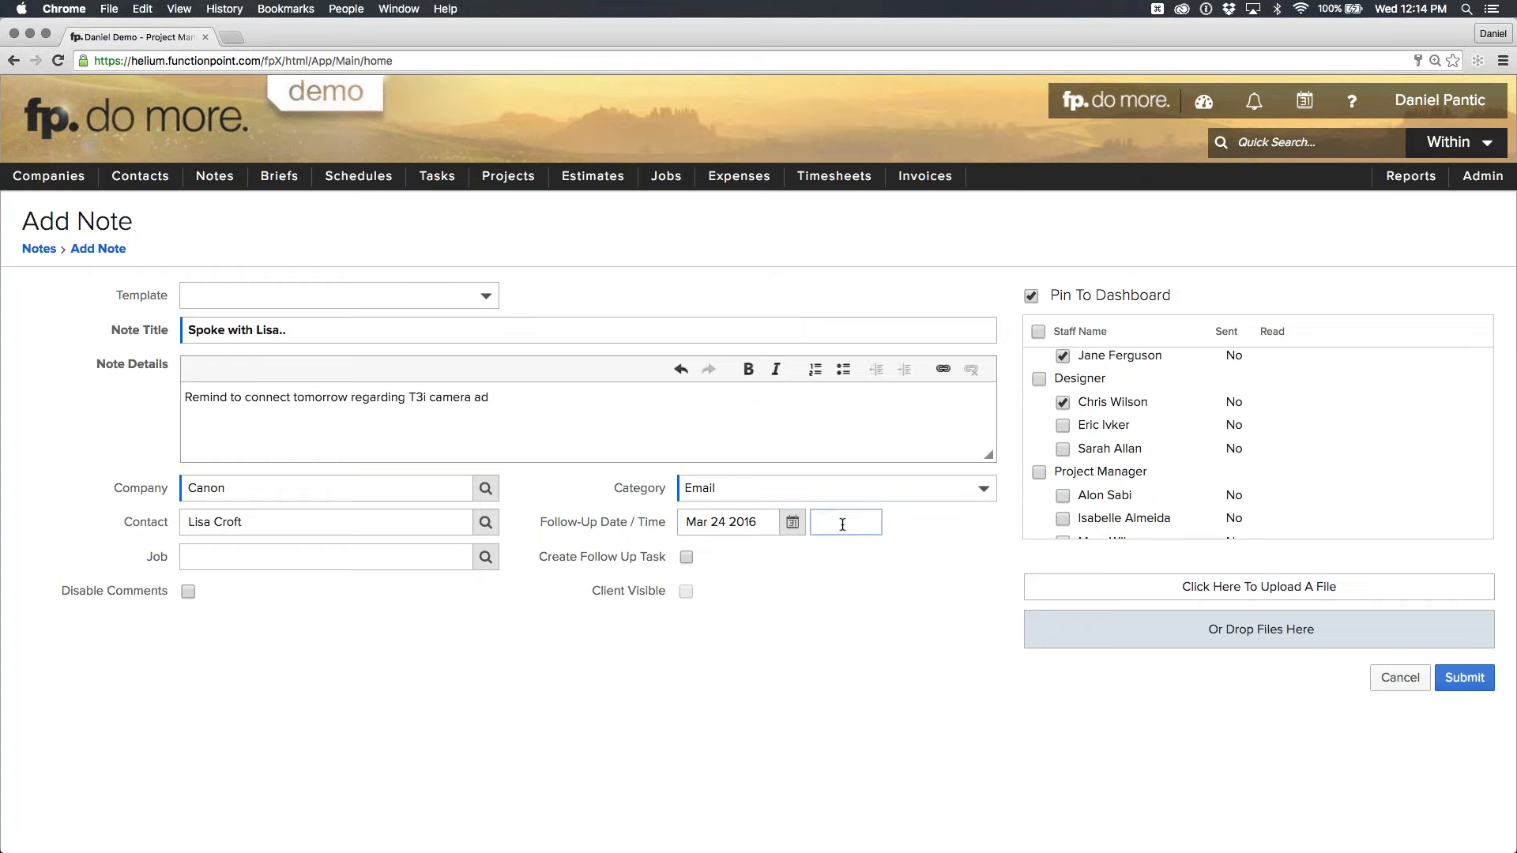
type("10:00")
key("Tab")
left_click(1460, 681)
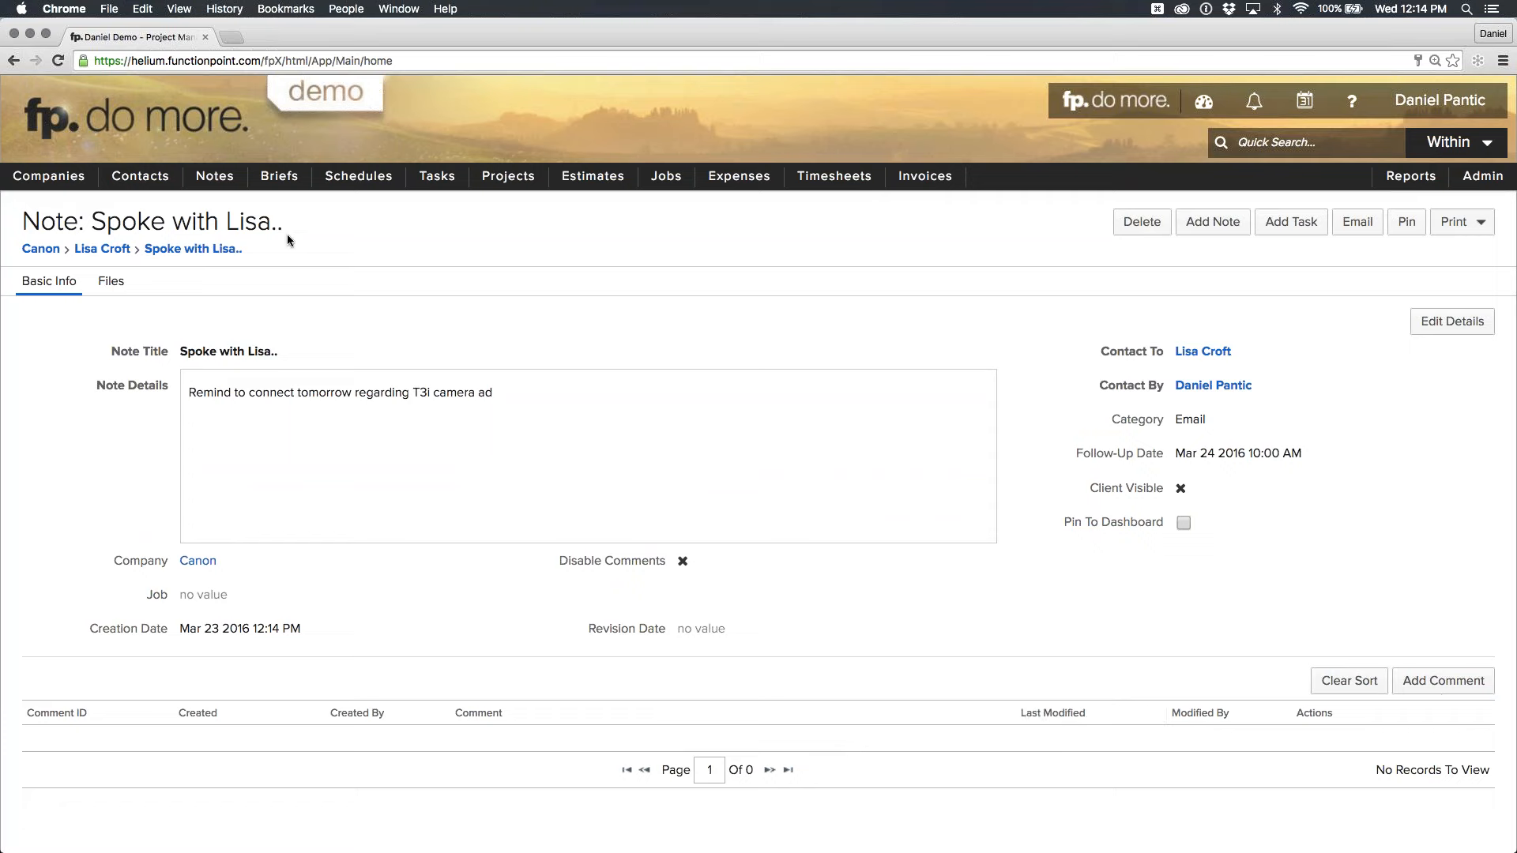
Review the saved note's title and check the pinned notes on the AE dashboard.
left_click_drag(282, 222, 103, 230)
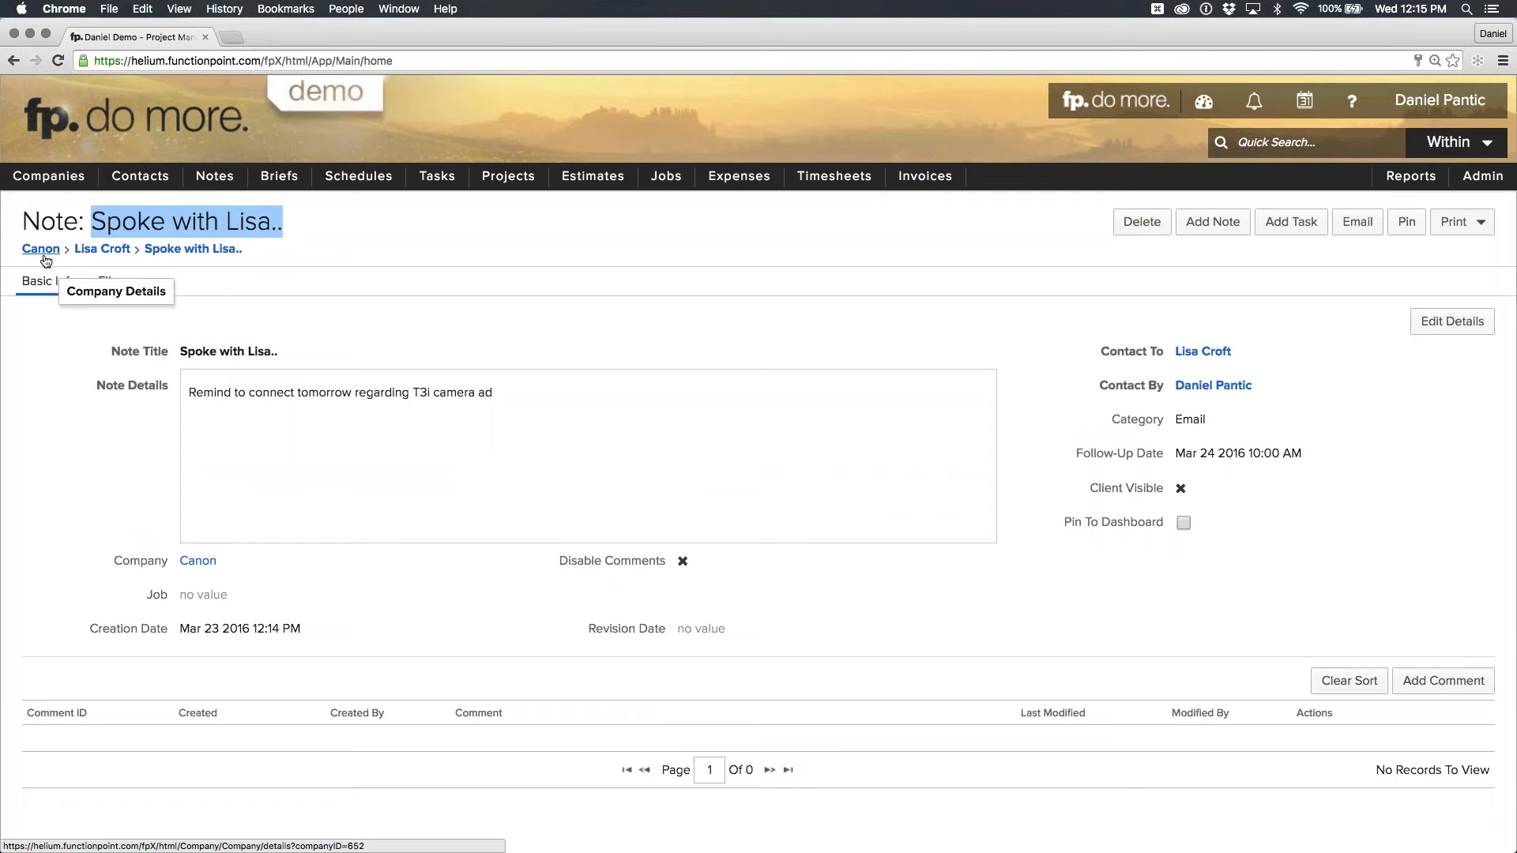
left_click(88, 443)
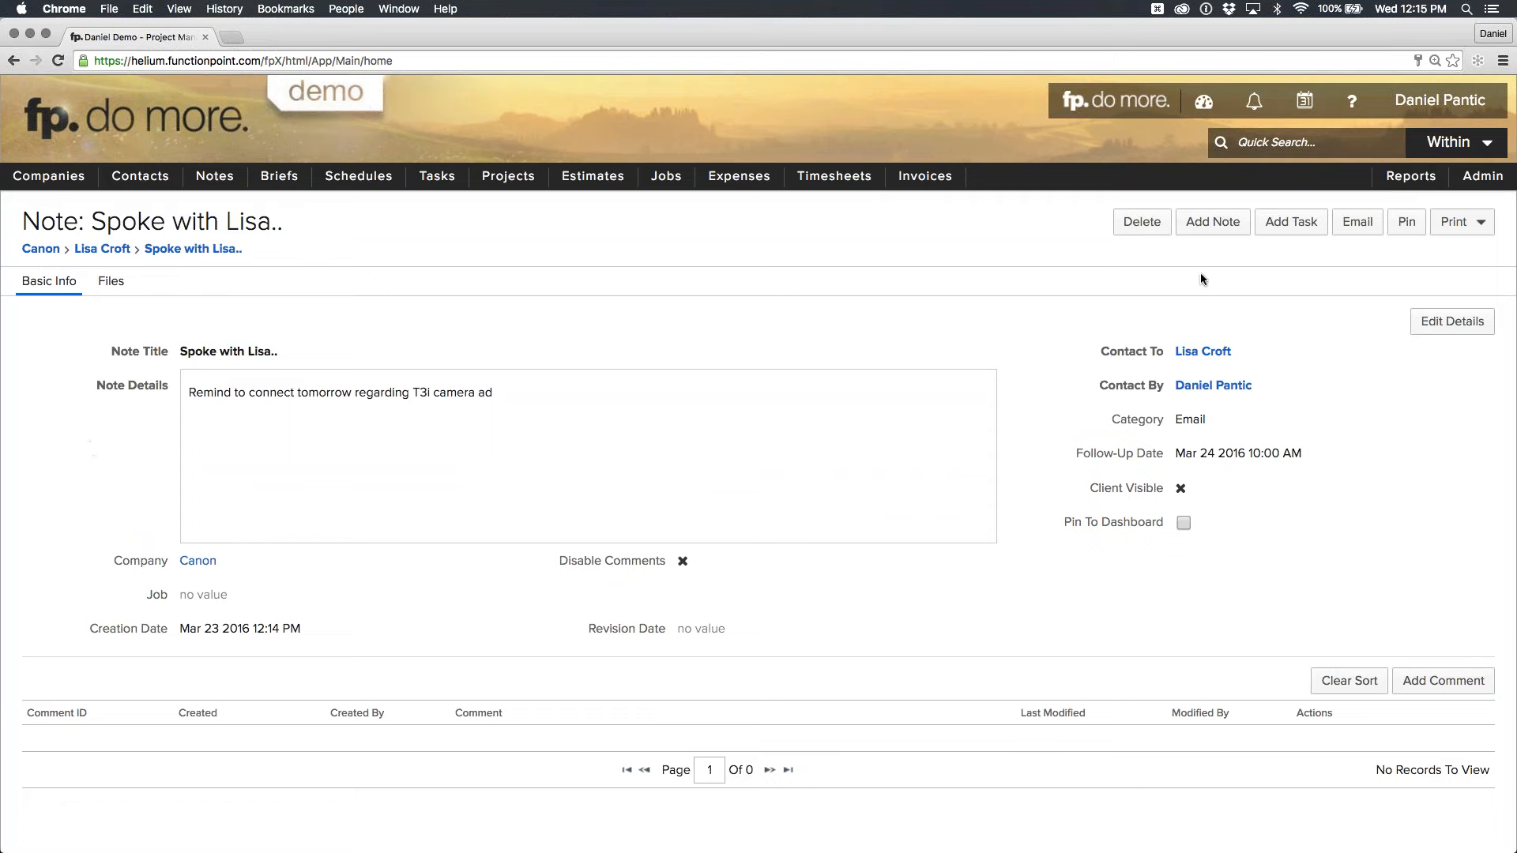
mouse_move(1200, 111)
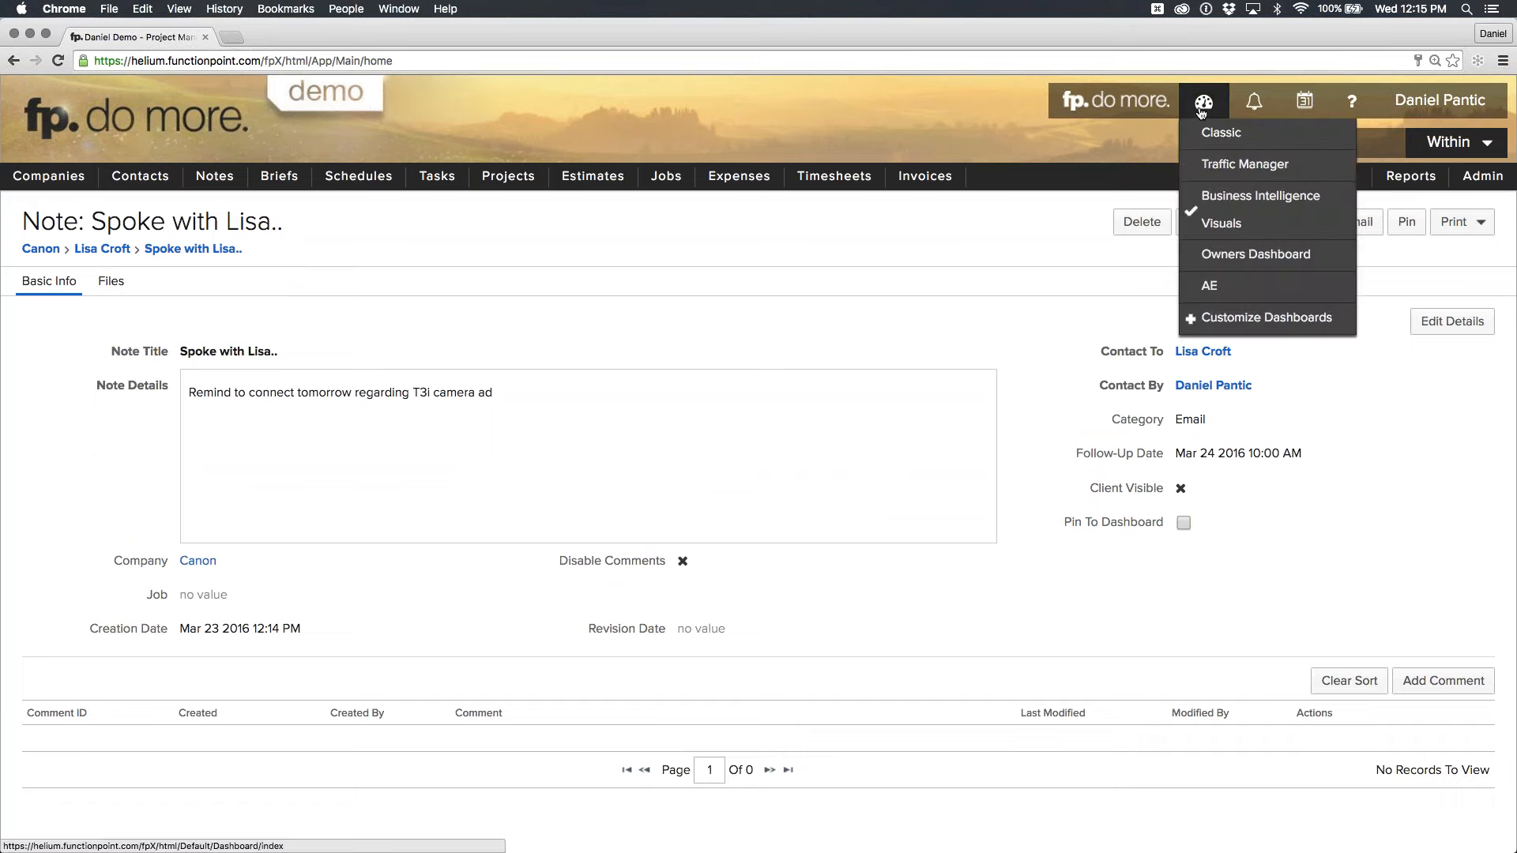
left_click(1279, 291)
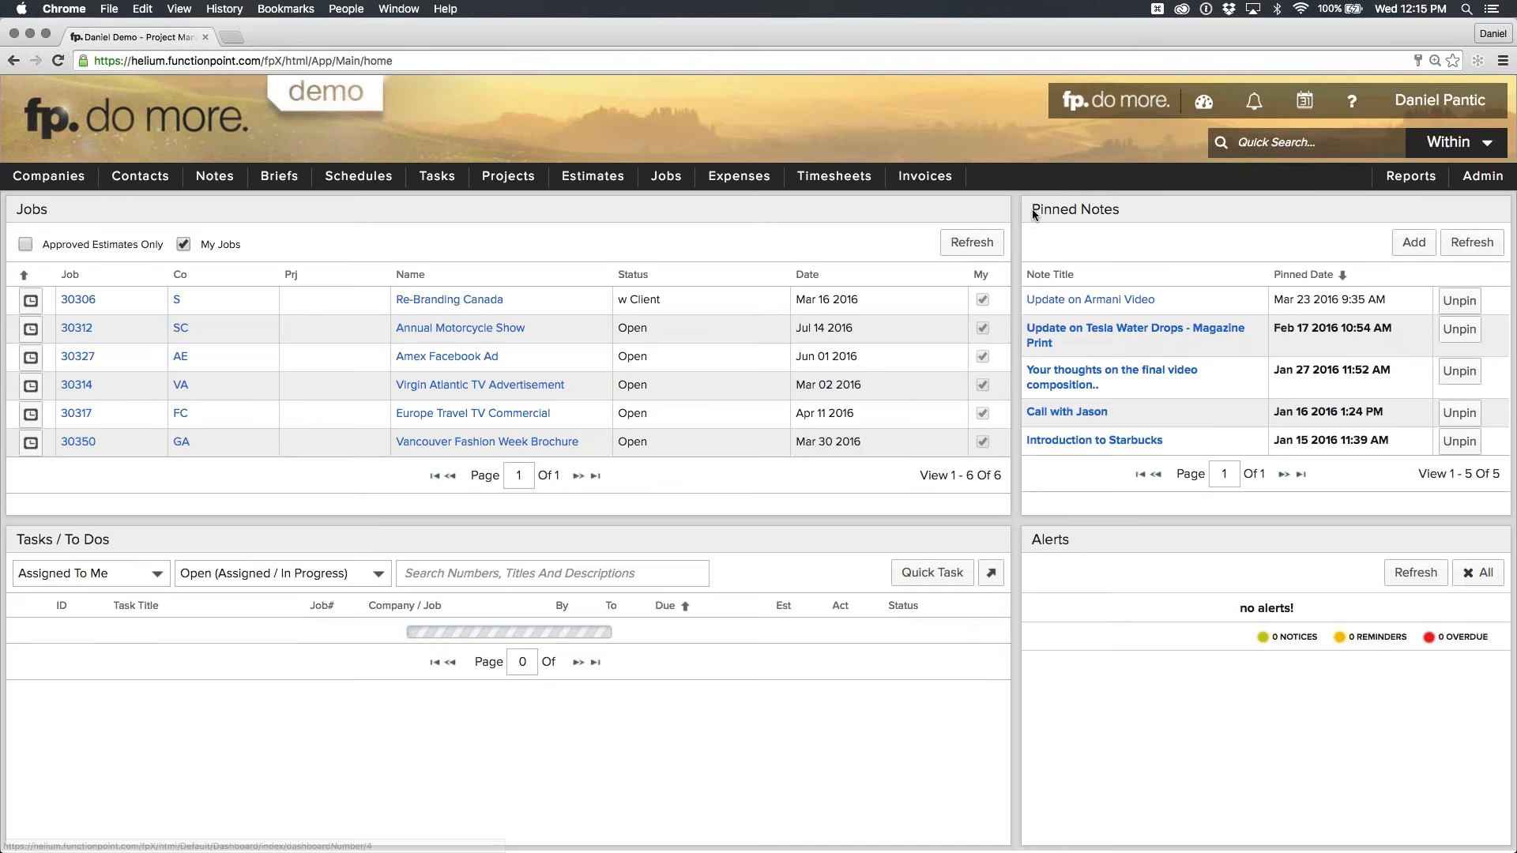
left_click_drag(1032, 208, 1105, 209)
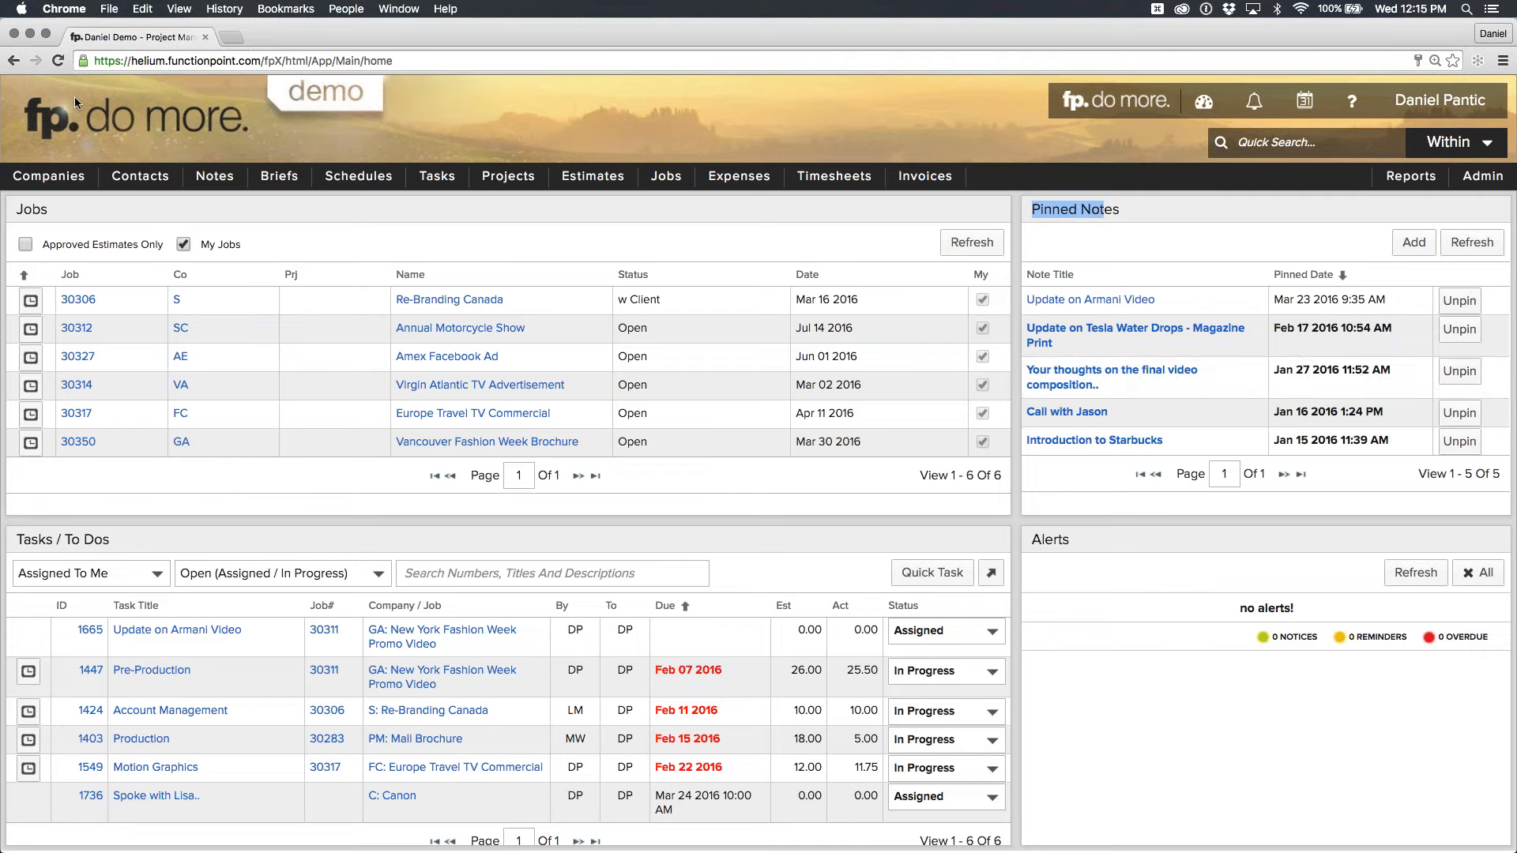
Reopen the recently logged Canon conversation note and pin it to the signed-in creative director's own dashboard.
mouse_move(72, 177)
mouse_move(77, 231)
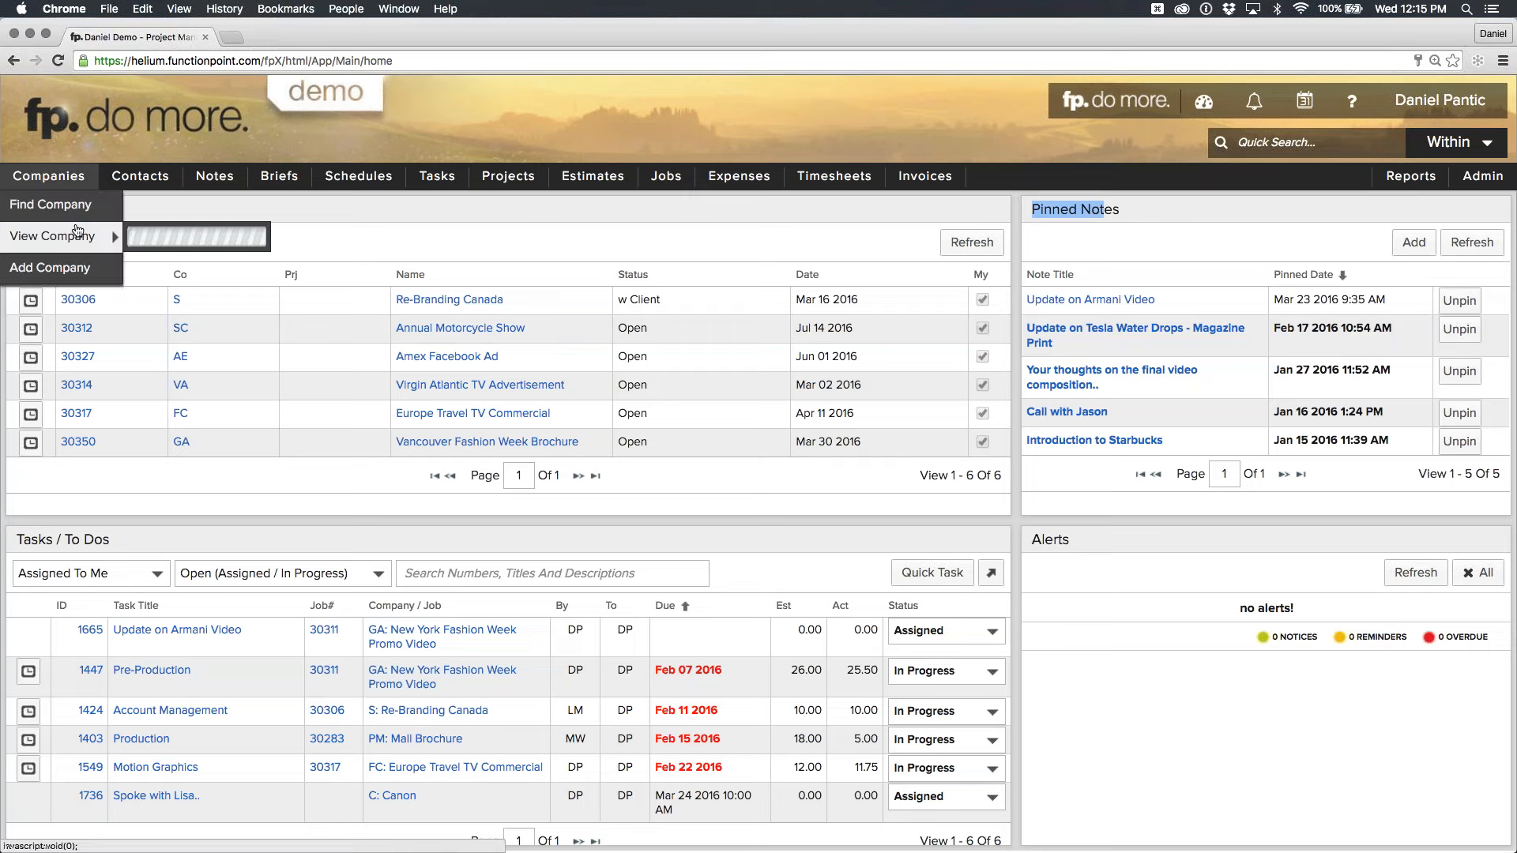
mouse_move(229, 185)
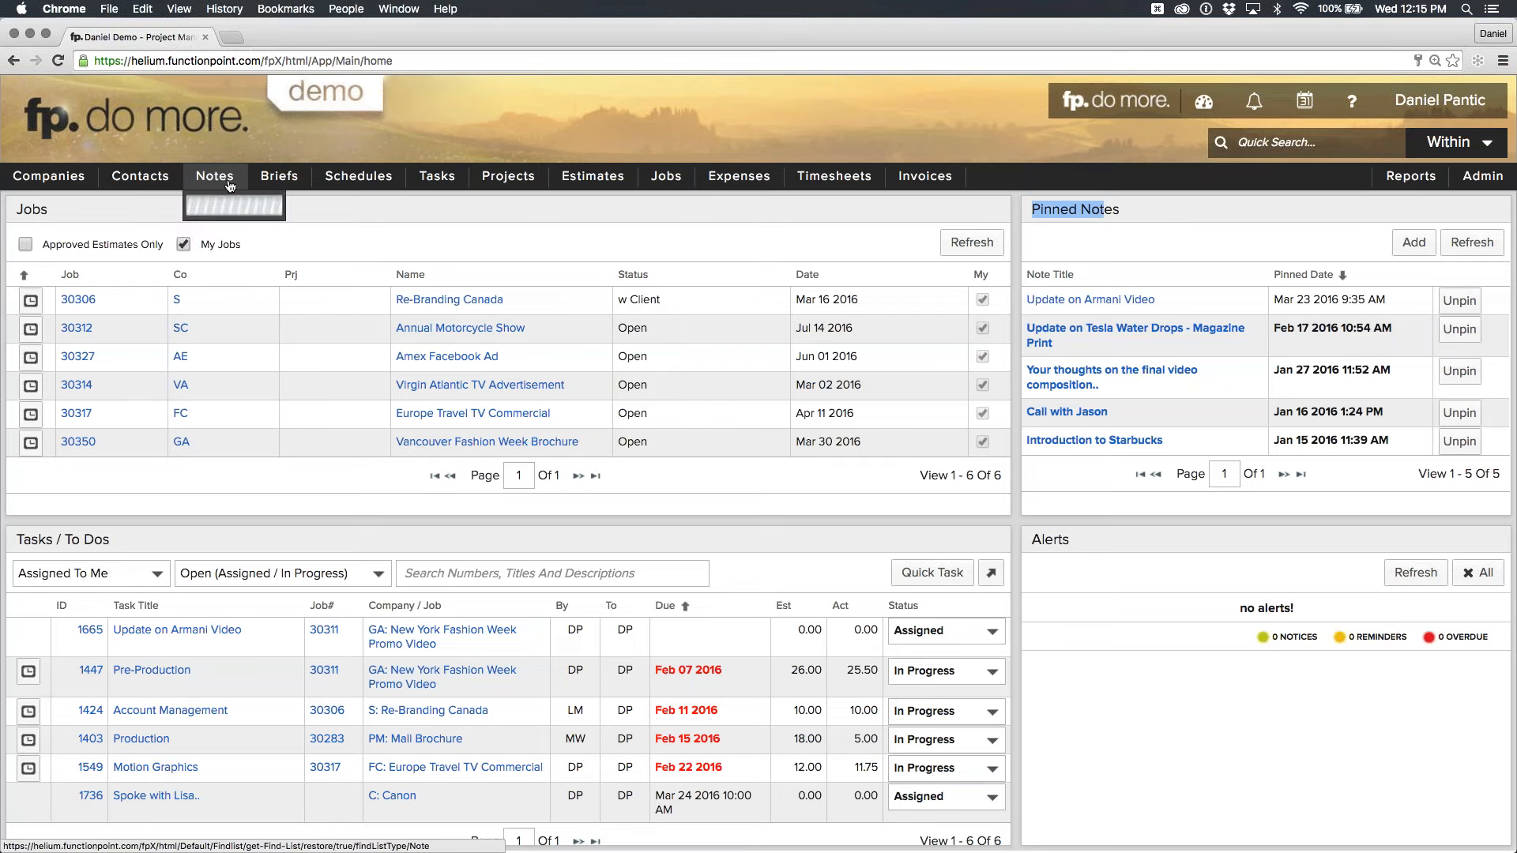
mouse_move(247, 244)
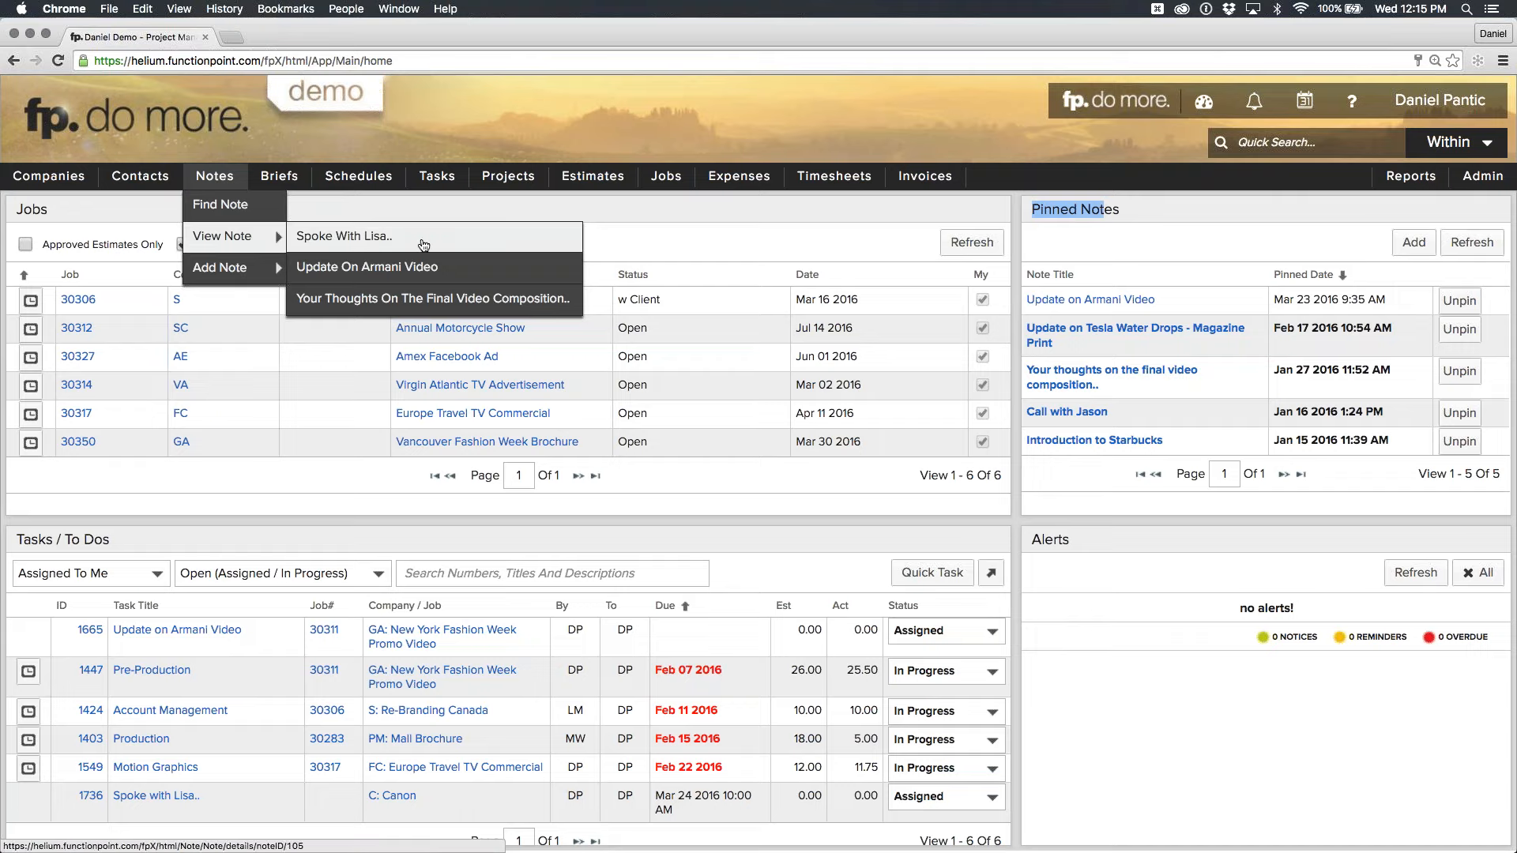
left_click(424, 240)
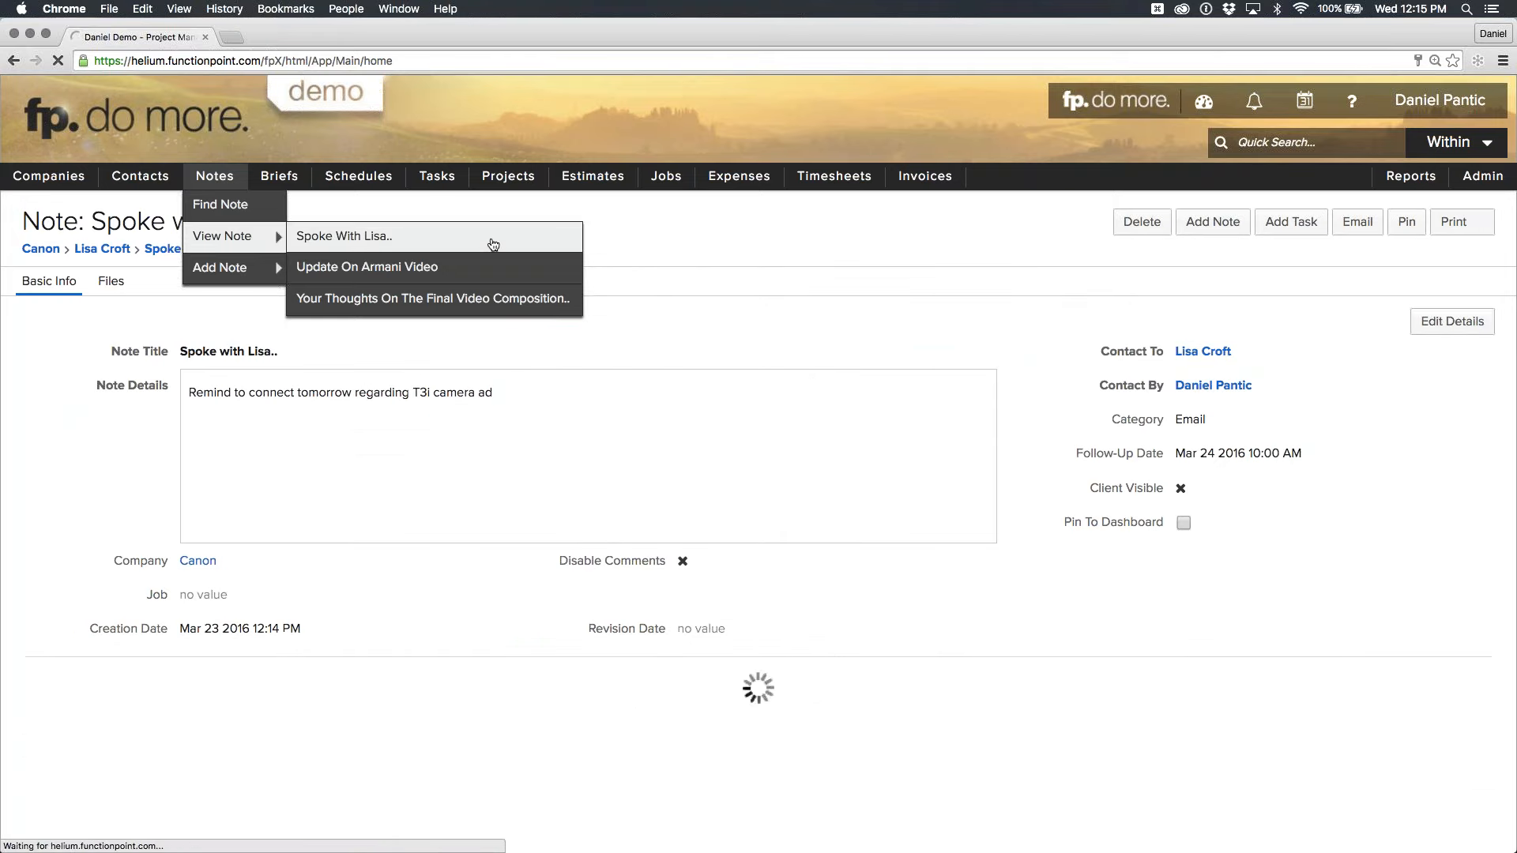
left_click(1451, 324)
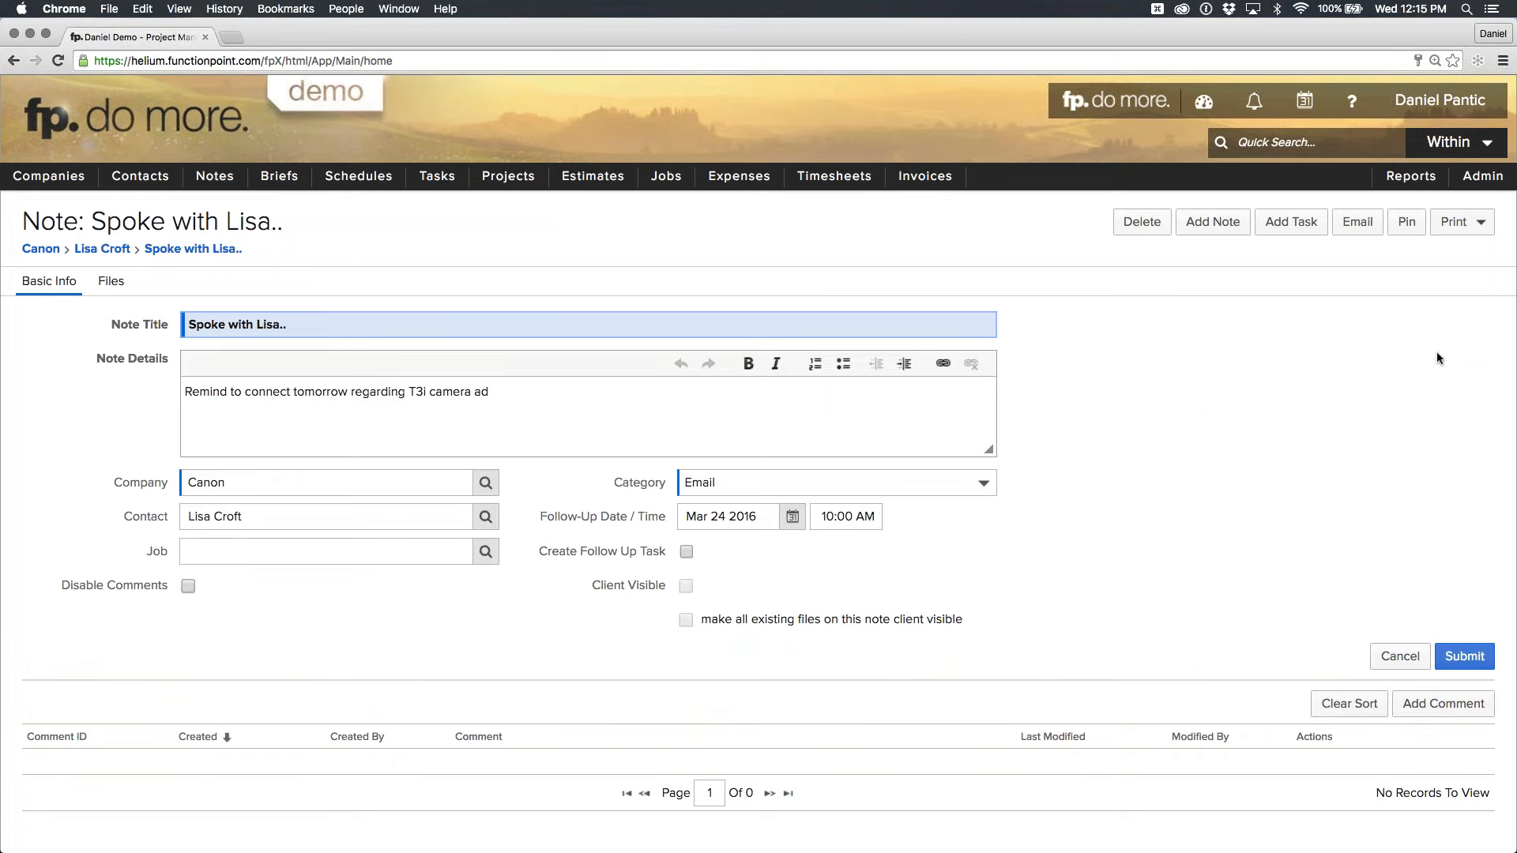
left_click(1406, 222)
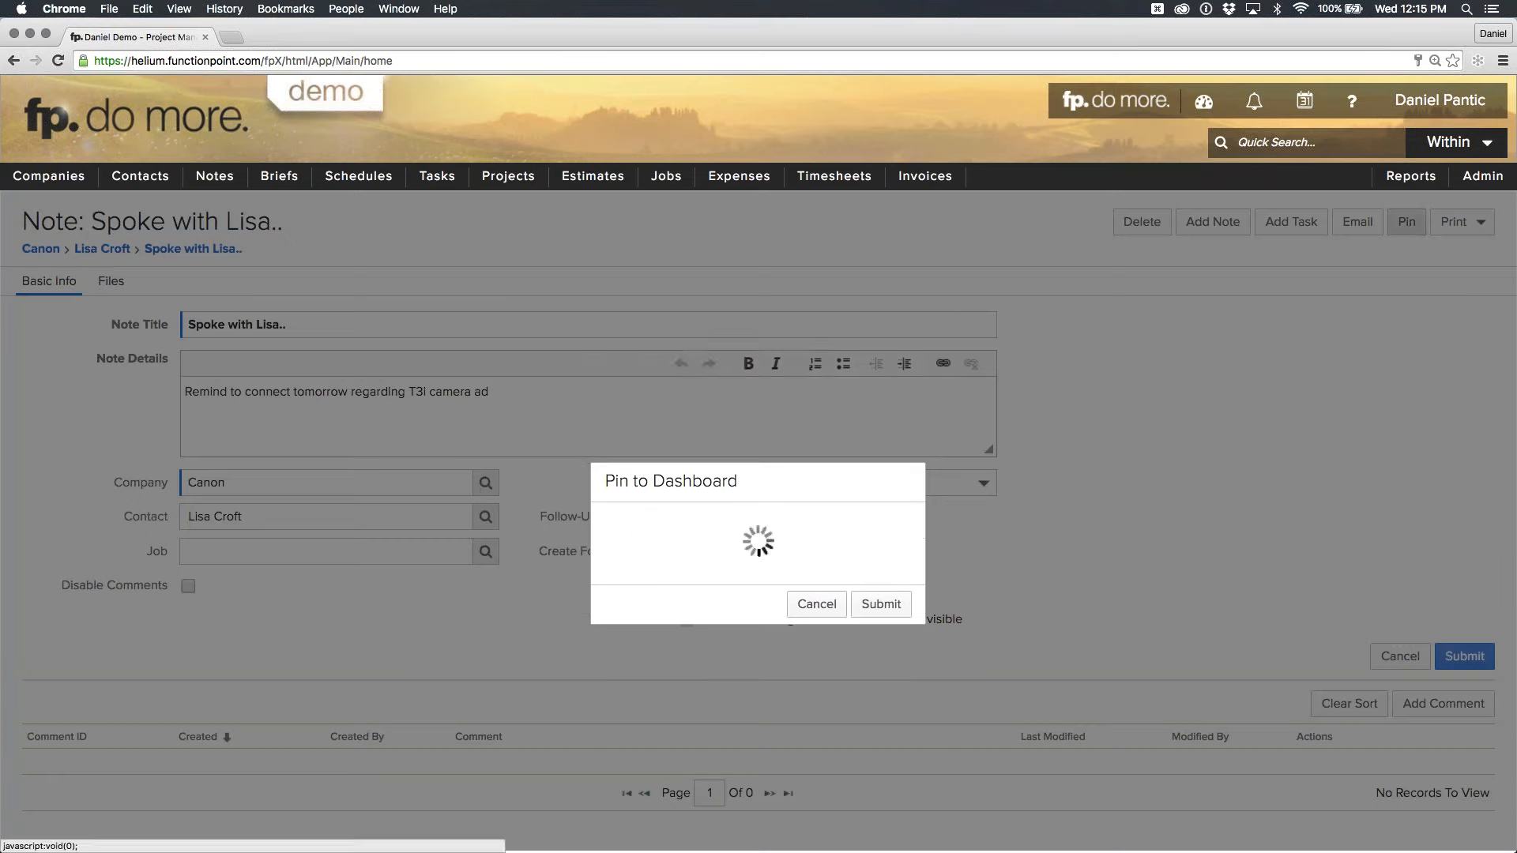
scroll(690, 504, "down", 5)
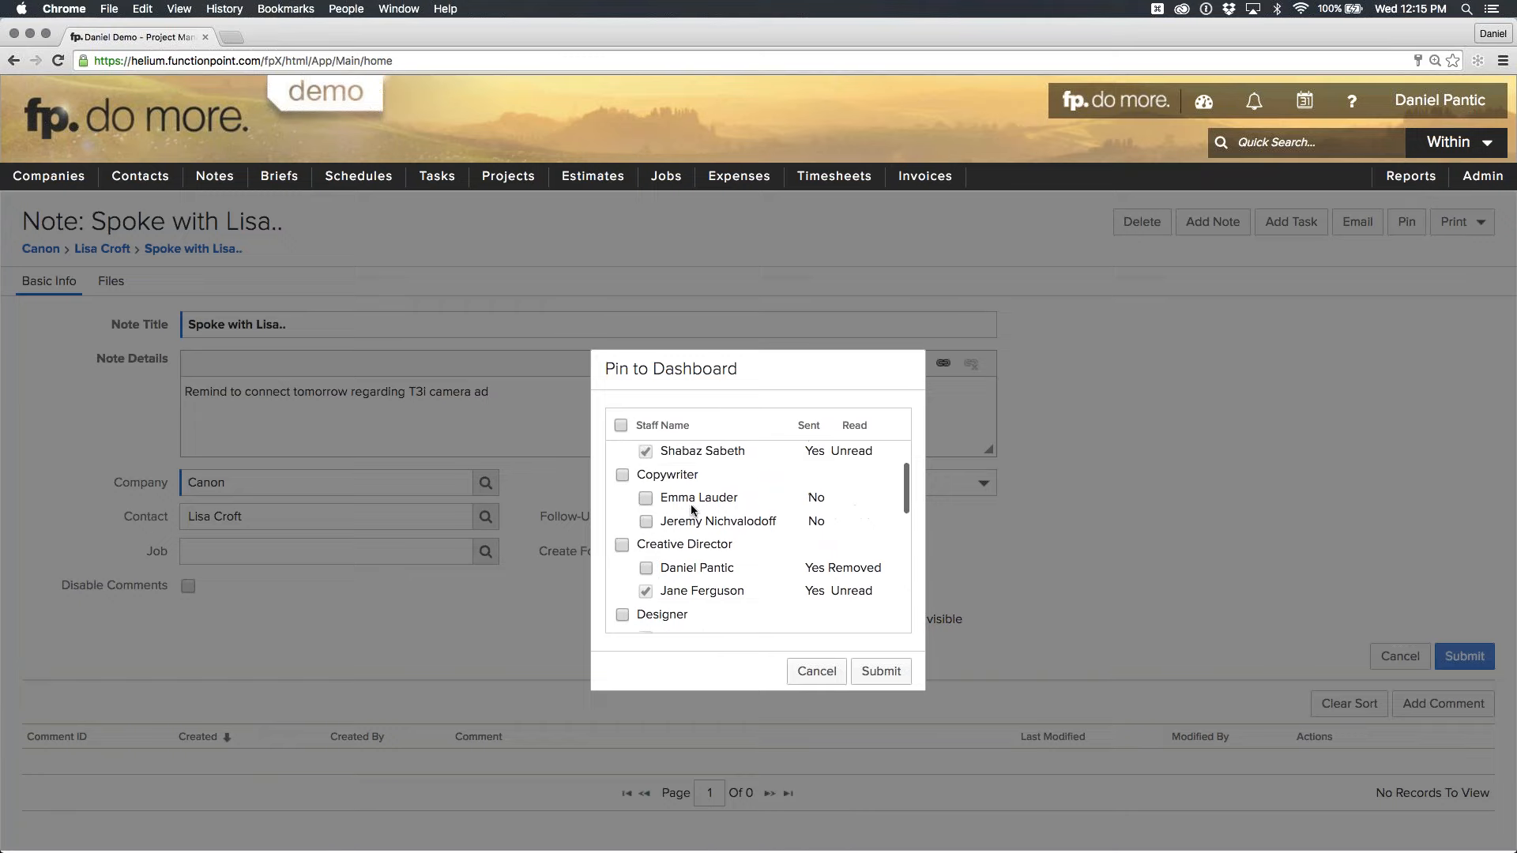
left_click(622, 520)
left_click(881, 670)
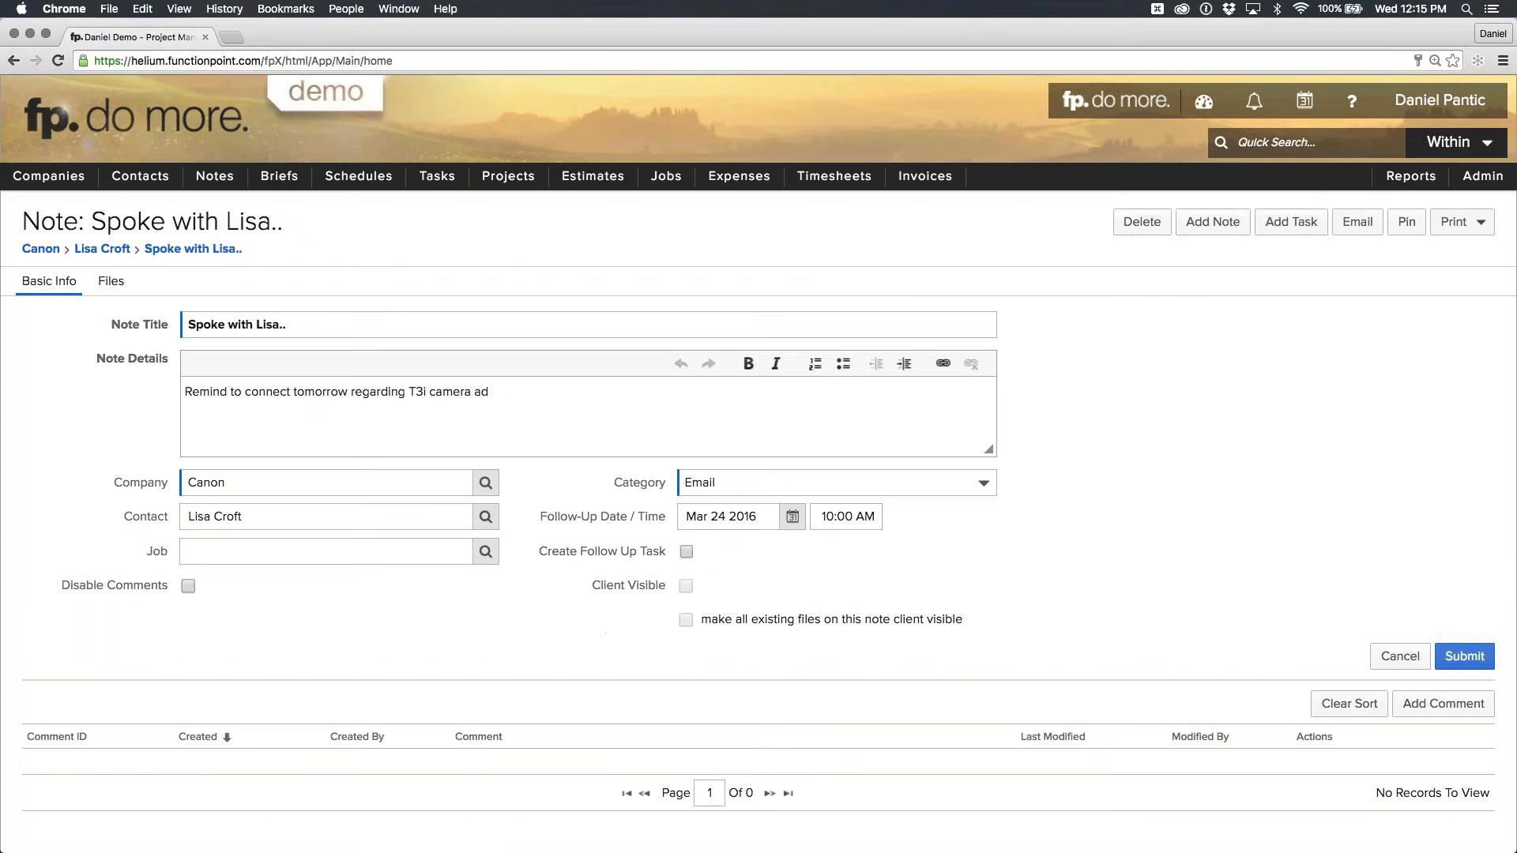
Return to the AE dashboard, preview the newly pinned note and examine the Tasks / To Dos list.
left_click(1203, 101)
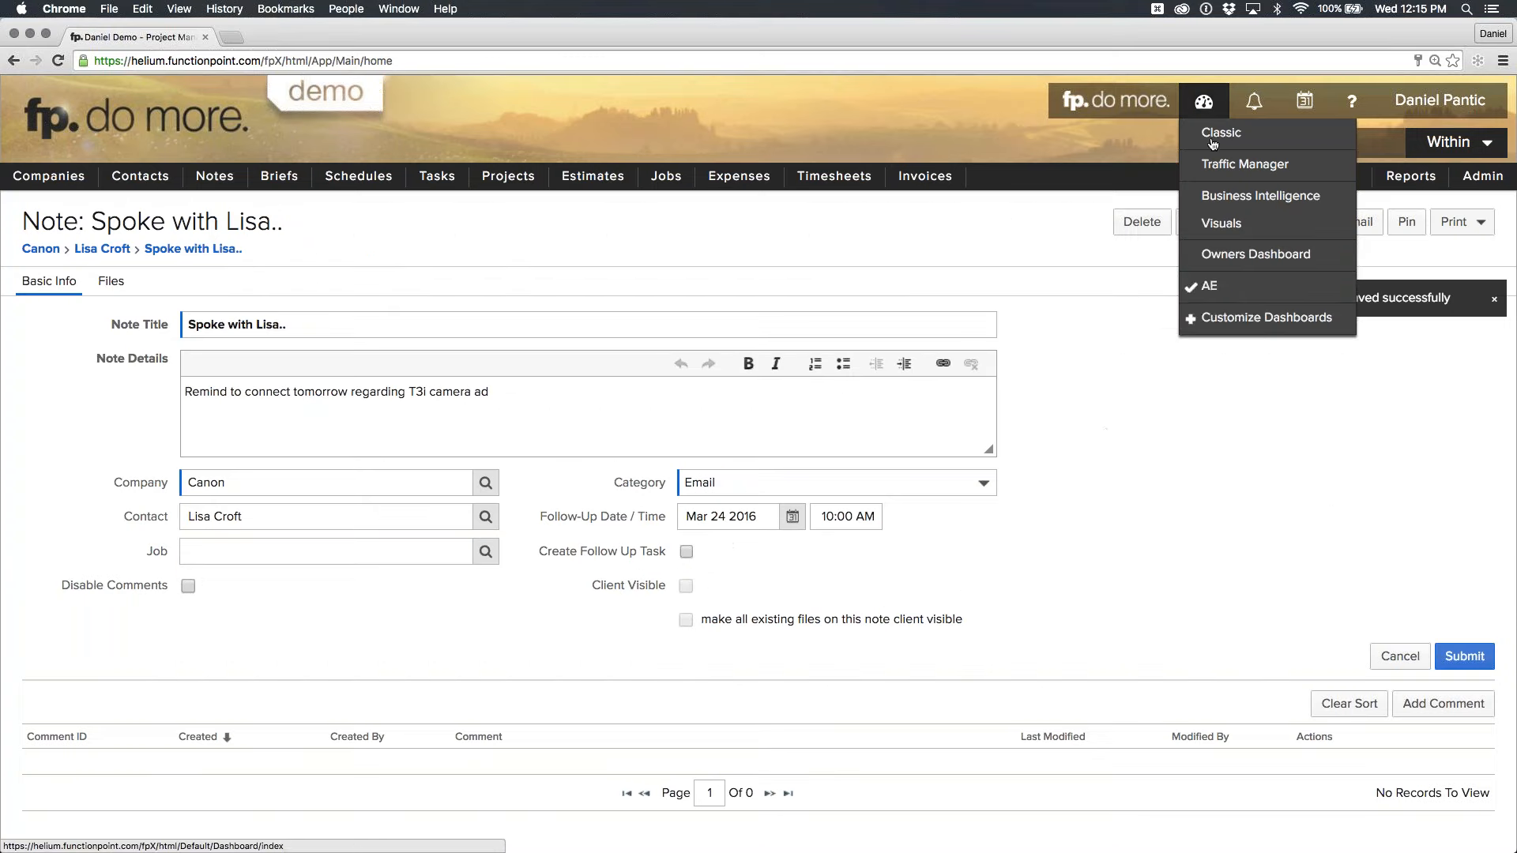
left_click(1270, 291)
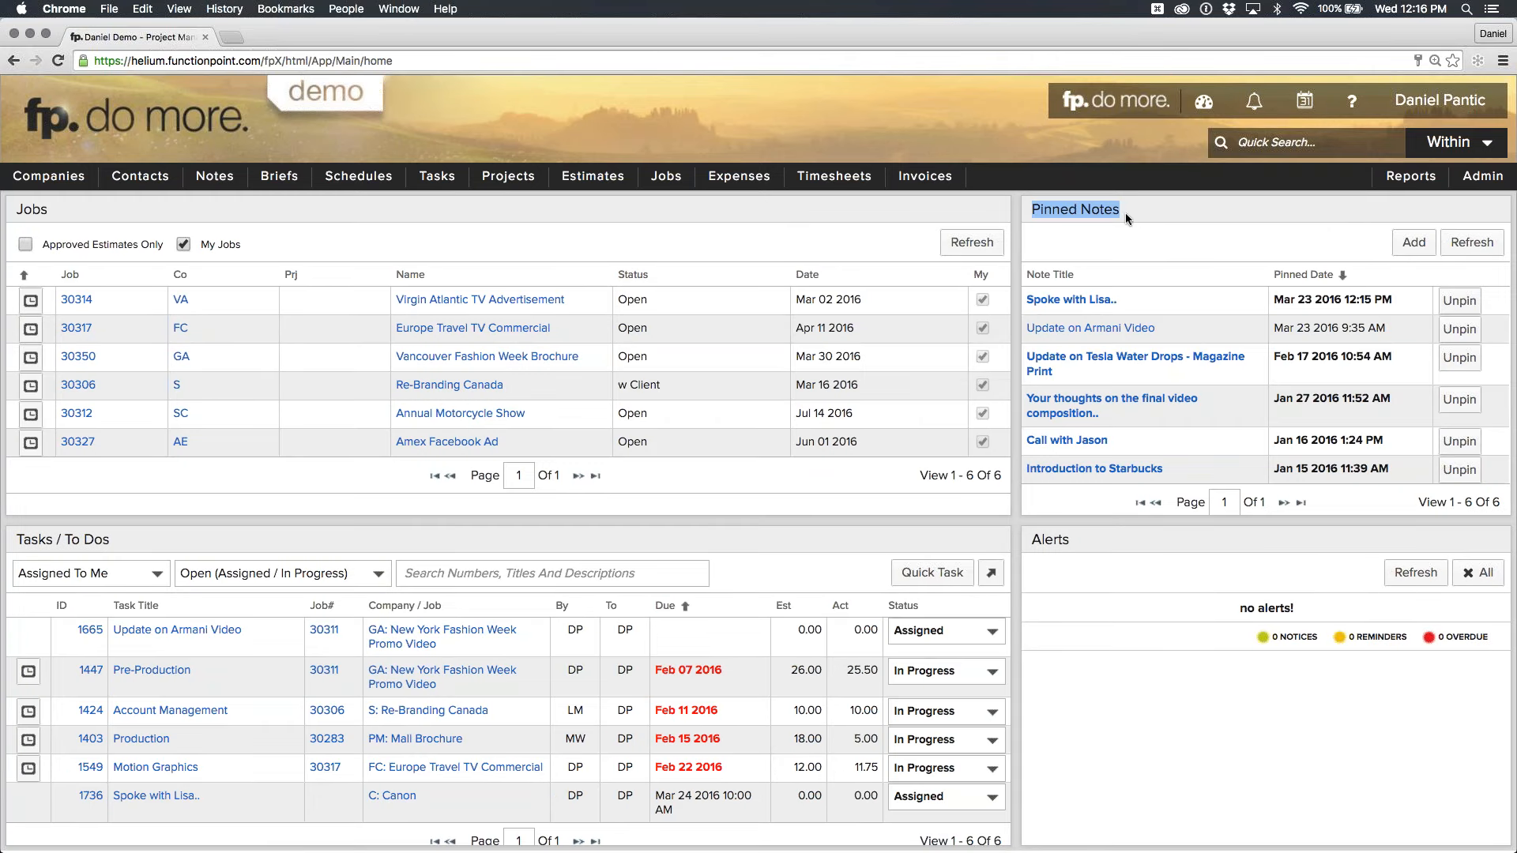
mouse_move(1059, 304)
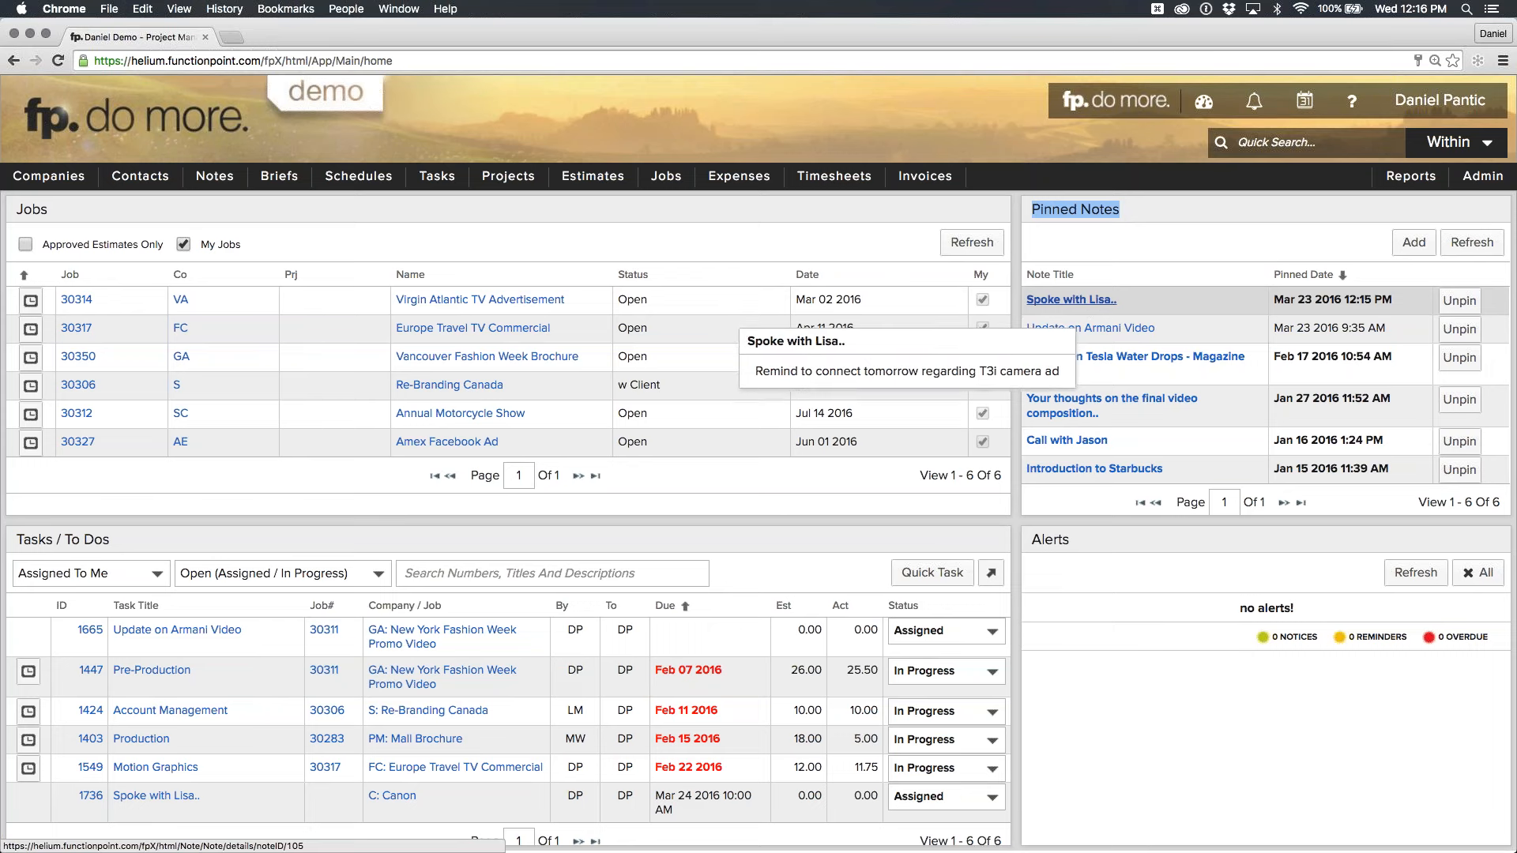
left_click(89, 547)
left_click_drag(89, 548, 22, 542)
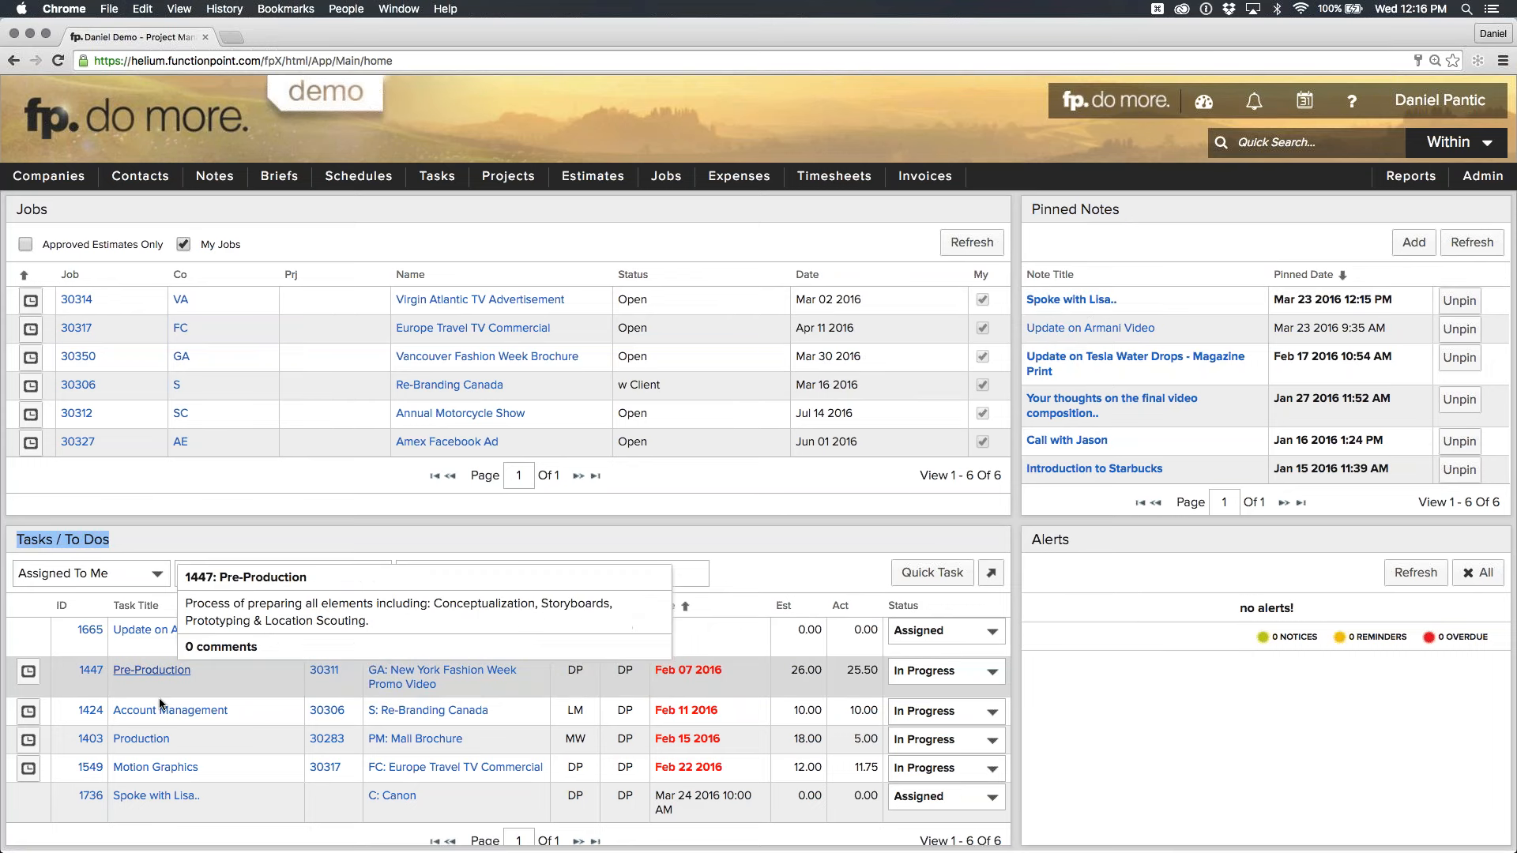
Review the Canon follow-up task's key dates, set its status to Completed and submit the change.
mouse_move(161, 709)
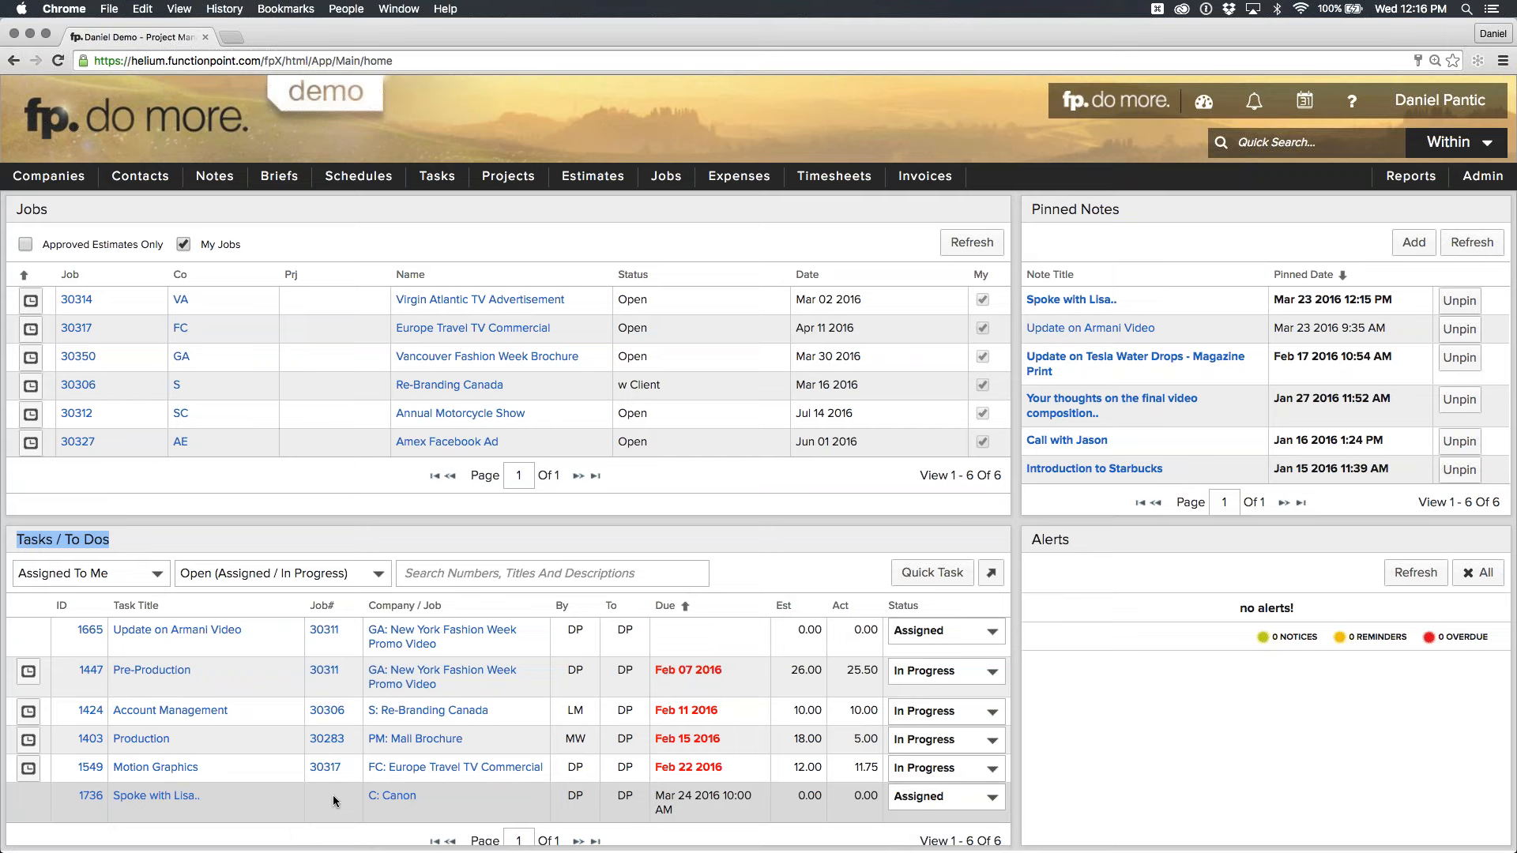
mouse_move(383, 800)
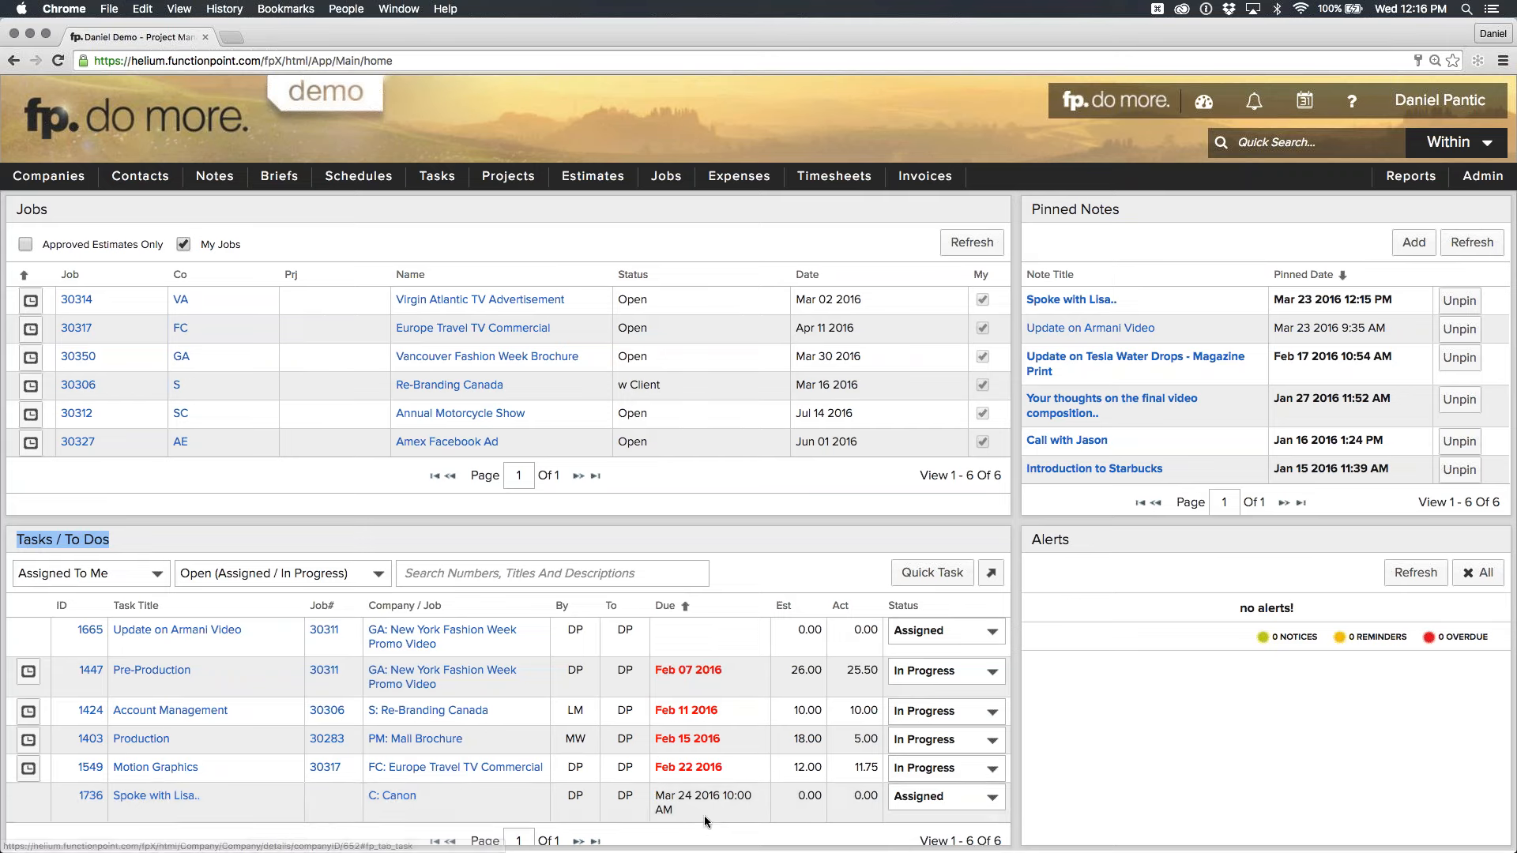
mouse_move(695, 805)
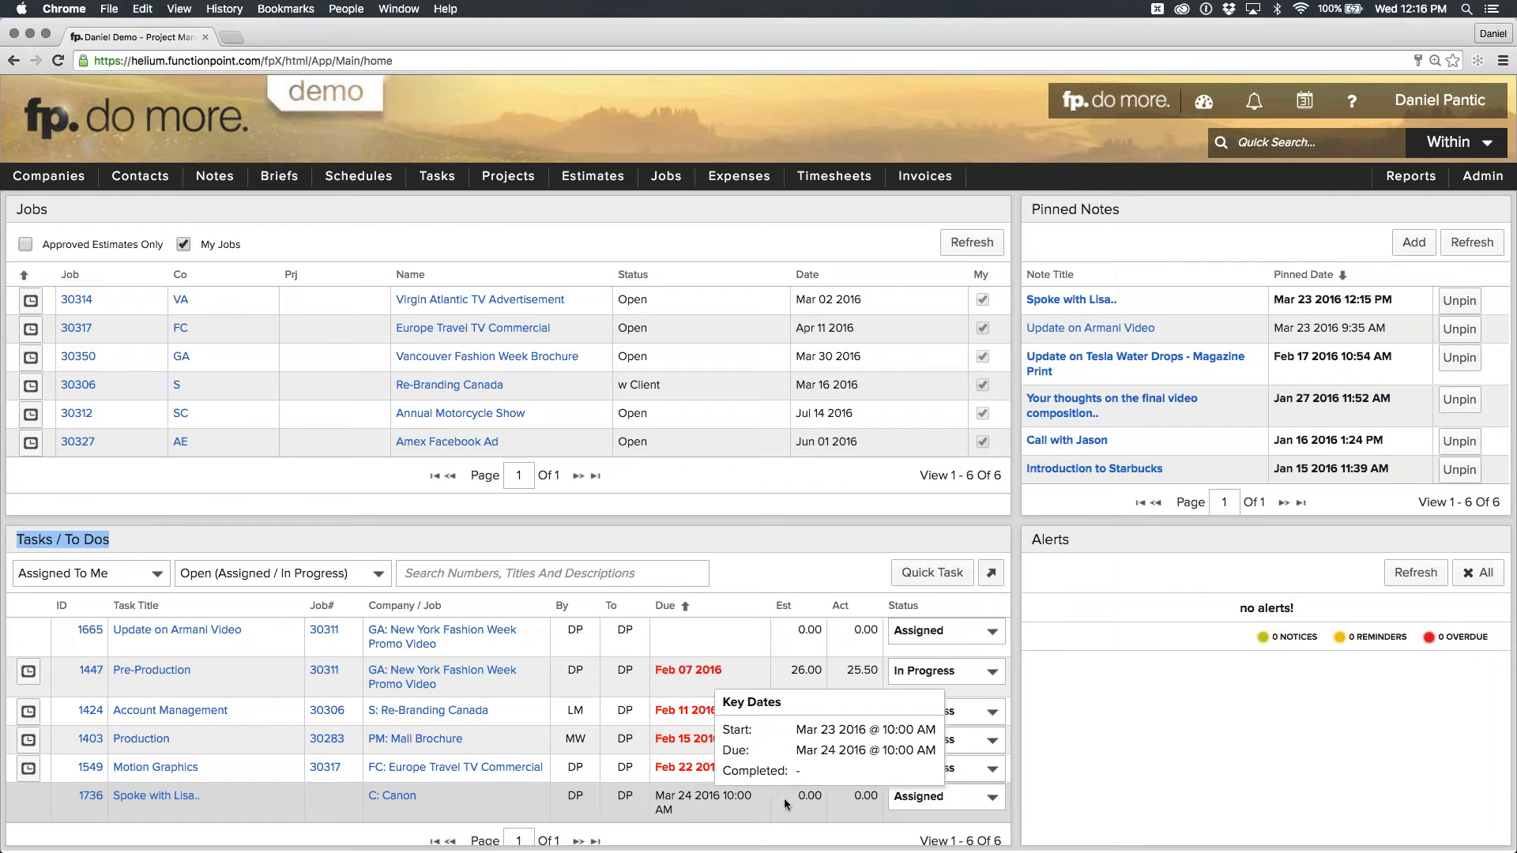
left_click(921, 800)
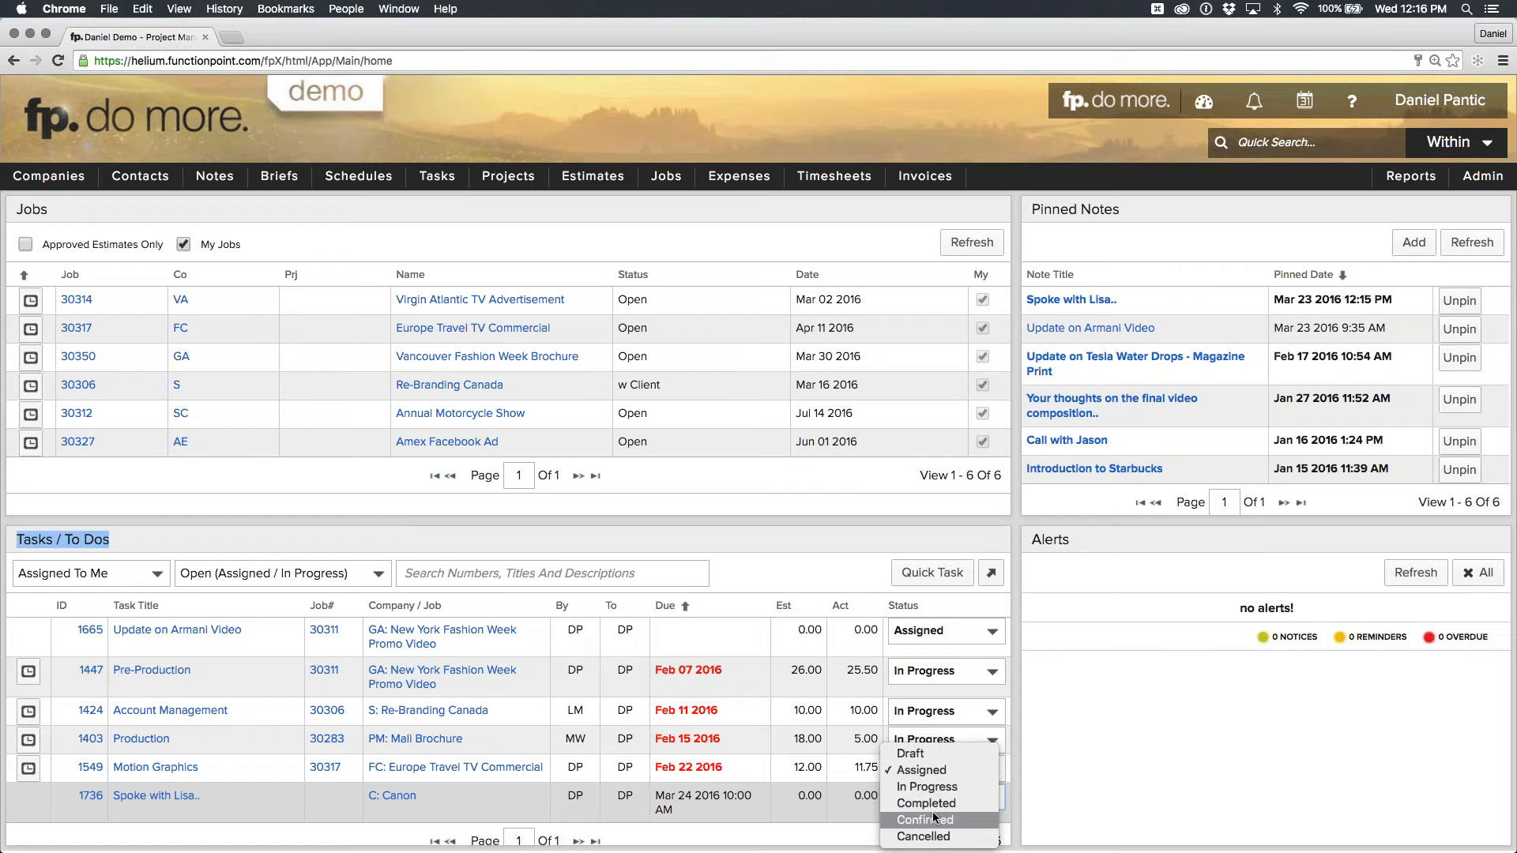
left_click(932, 804)
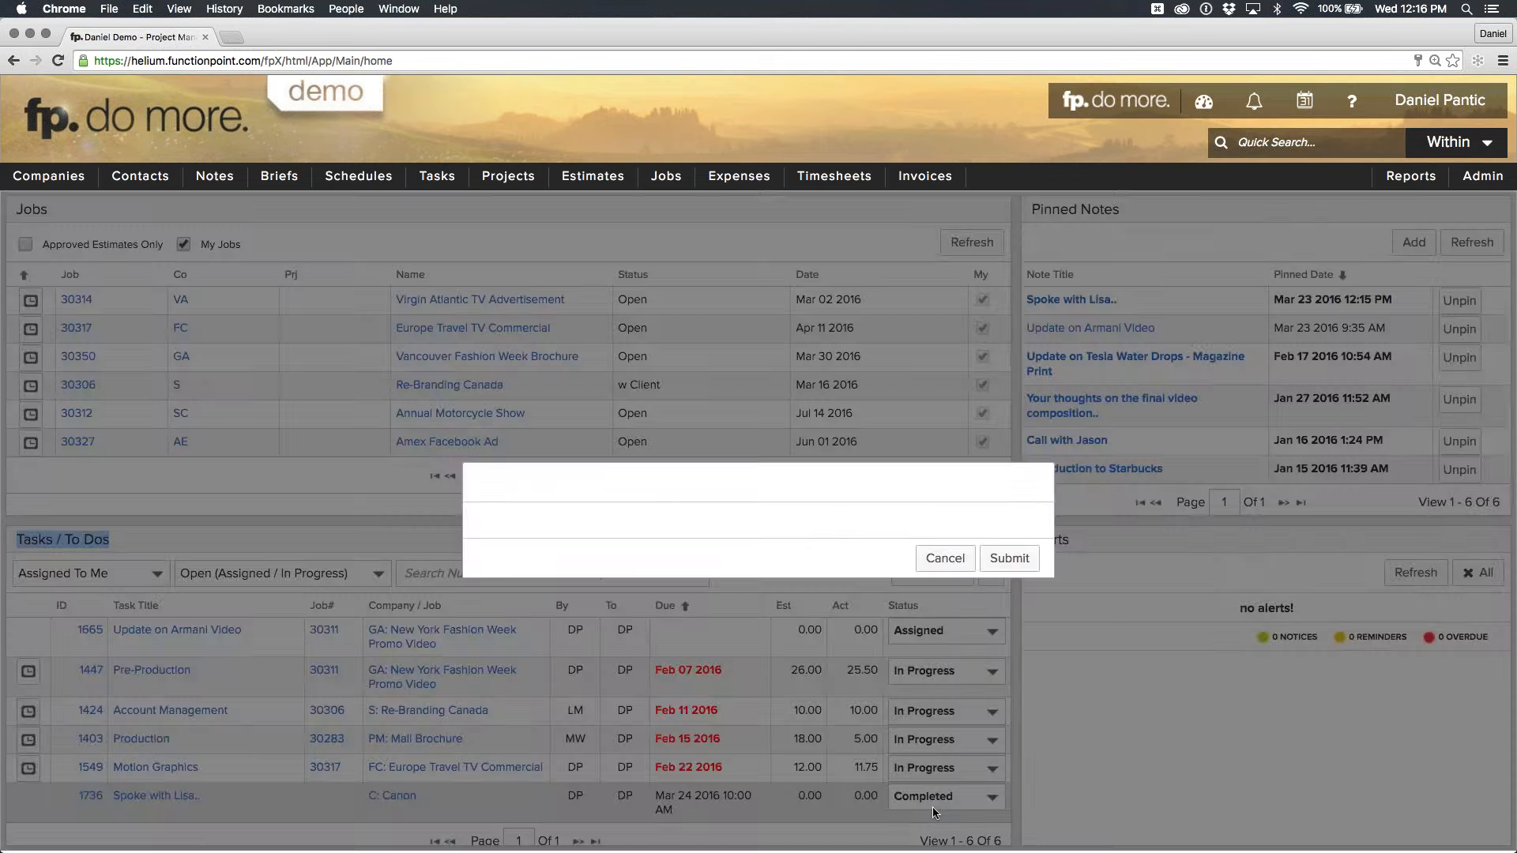
left_click(1005, 751)
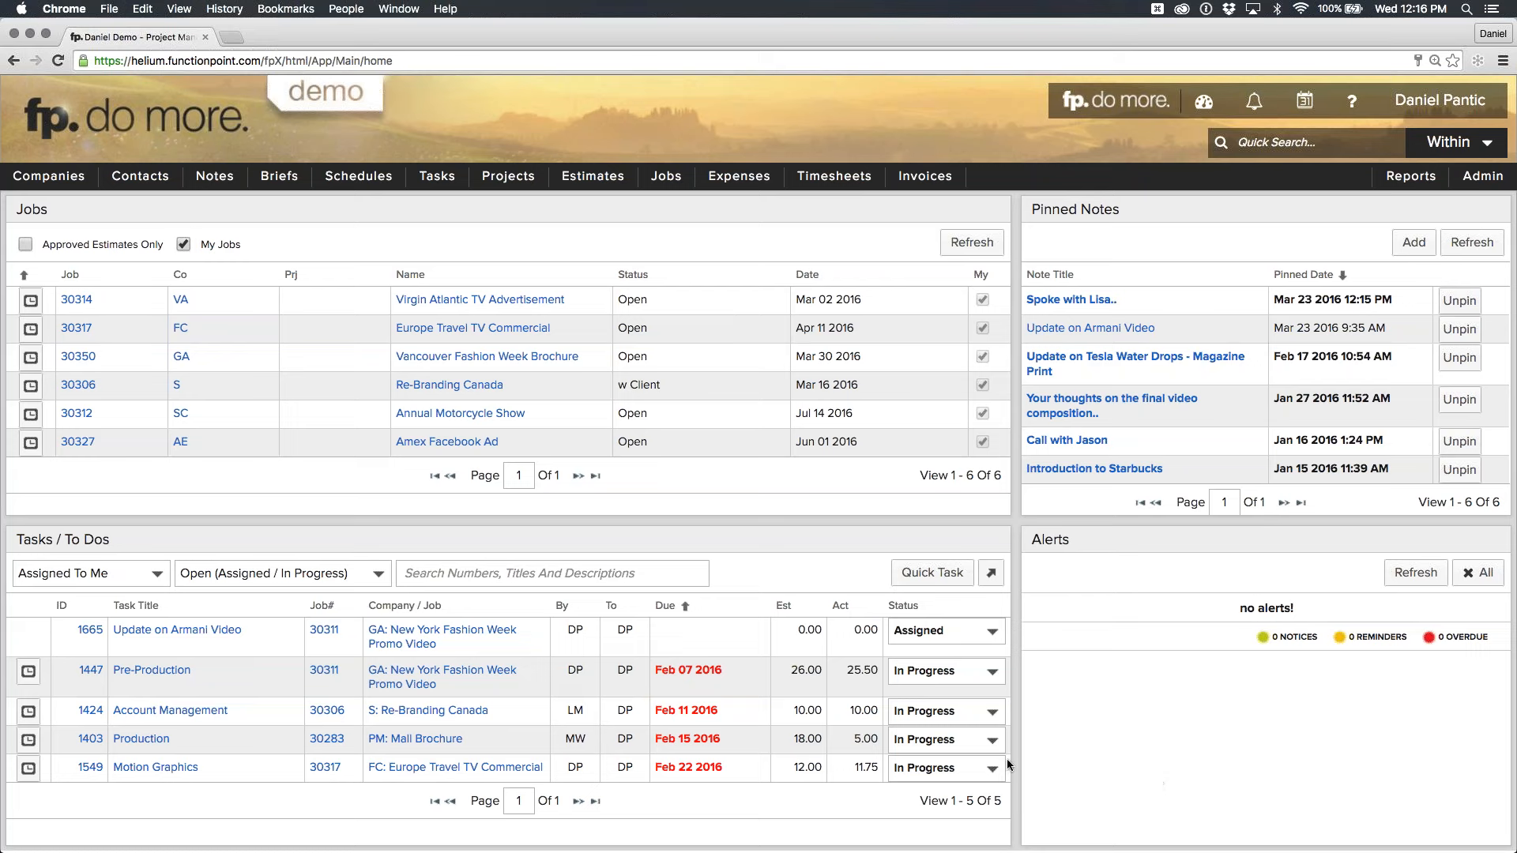
Reopen the Canon company record from the recently viewed companies and review its logged notes.
mouse_move(49, 176)
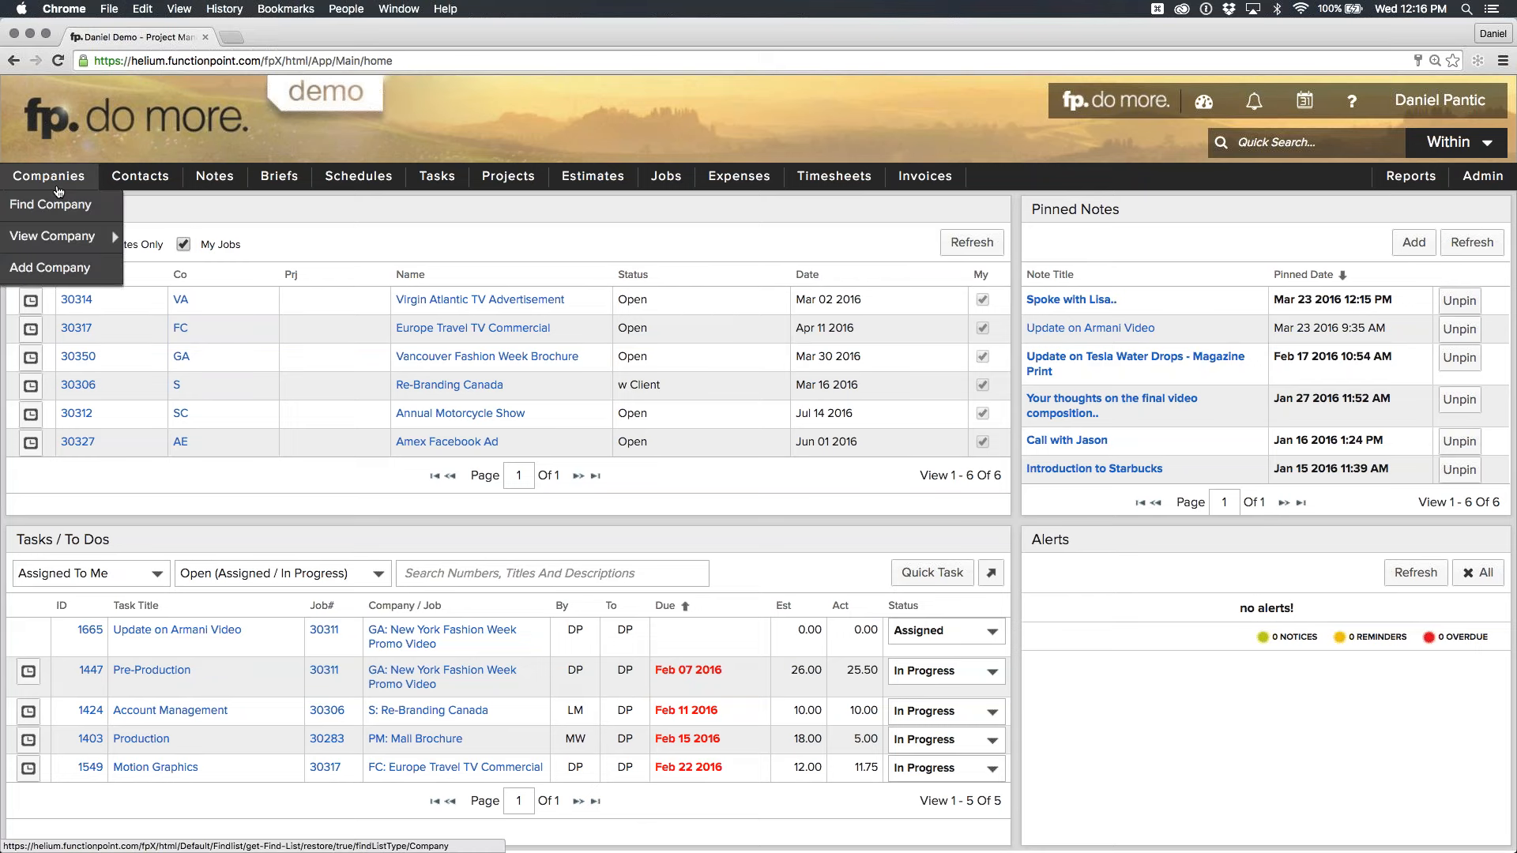
mouse_move(55, 236)
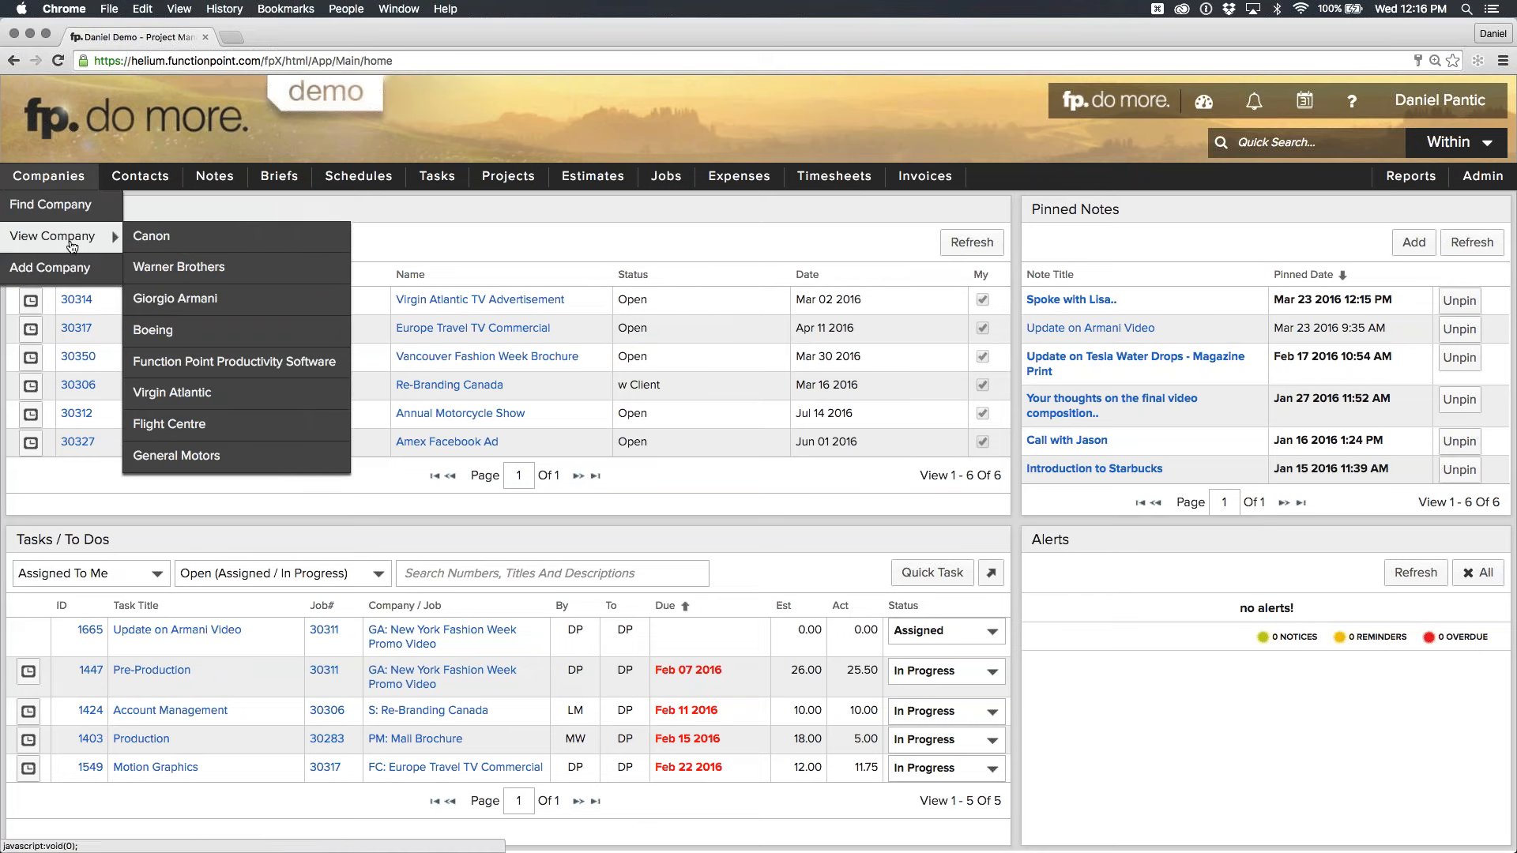
left_click(182, 246)
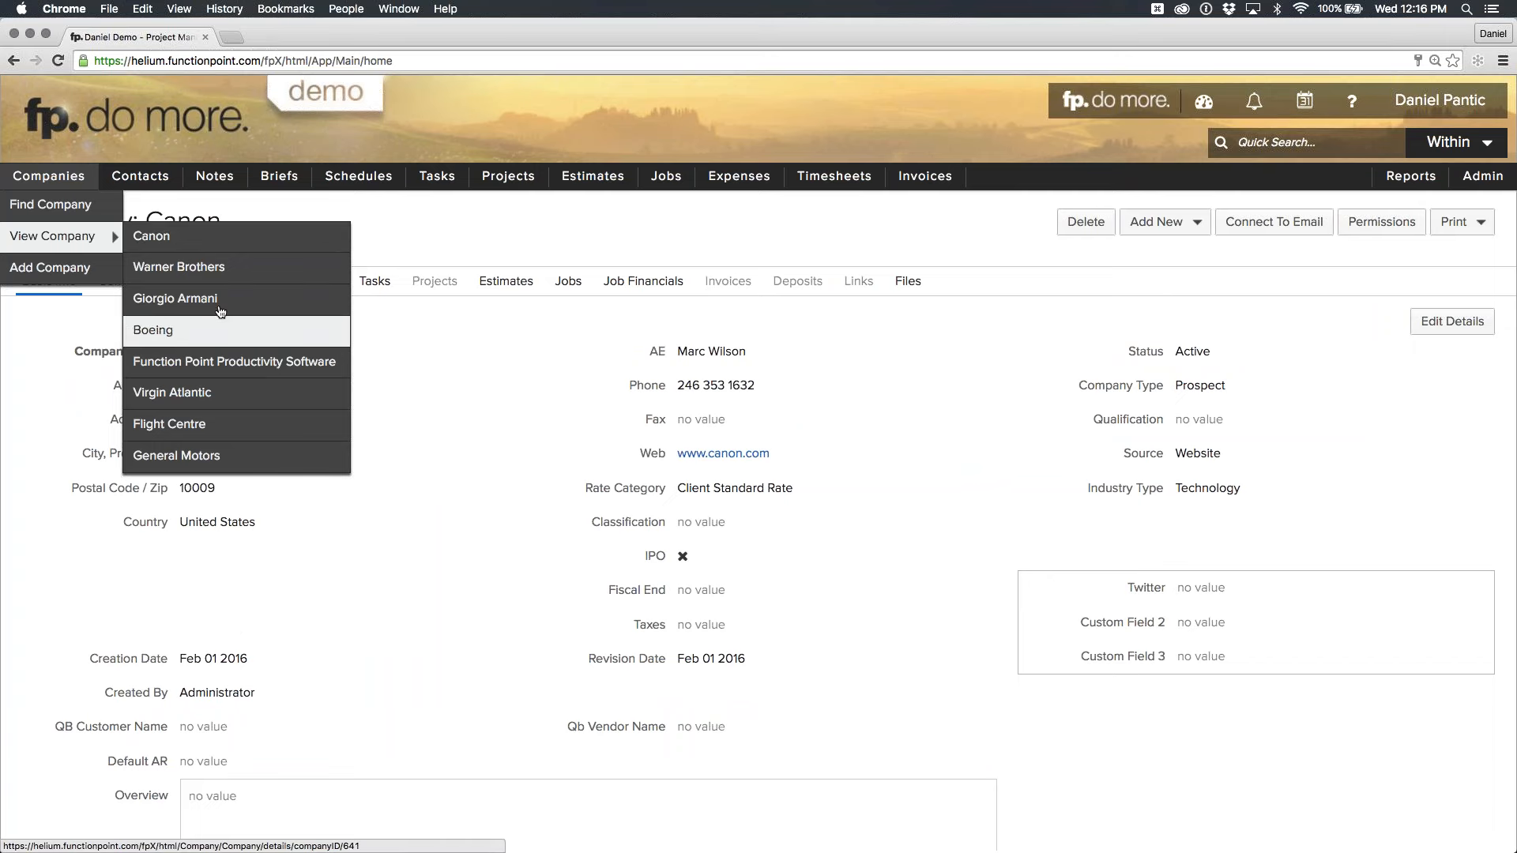
left_click(224, 244)
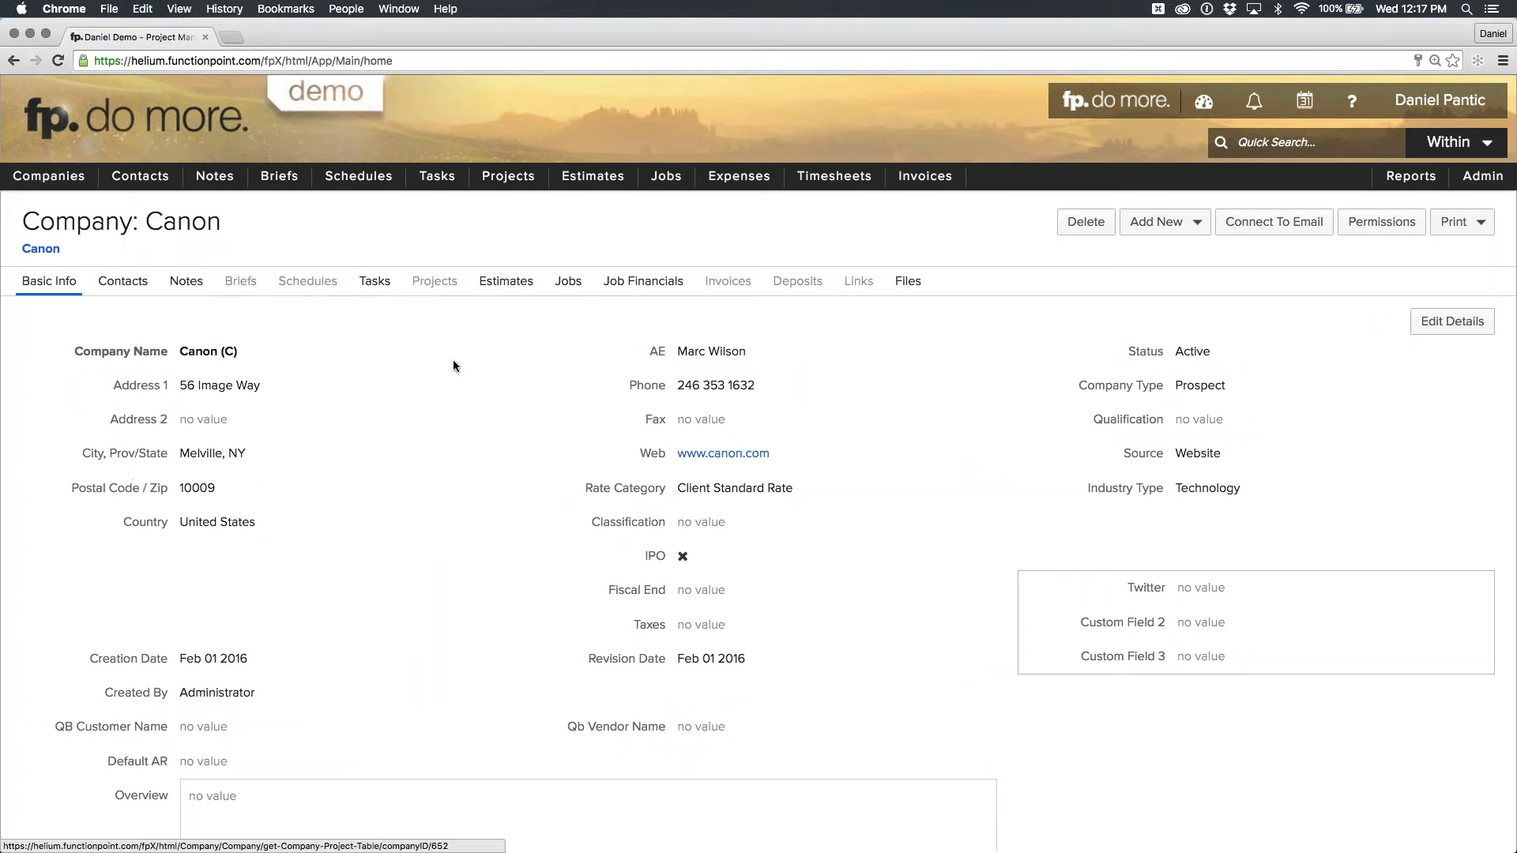
left_click_drag(232, 226, 16, 231)
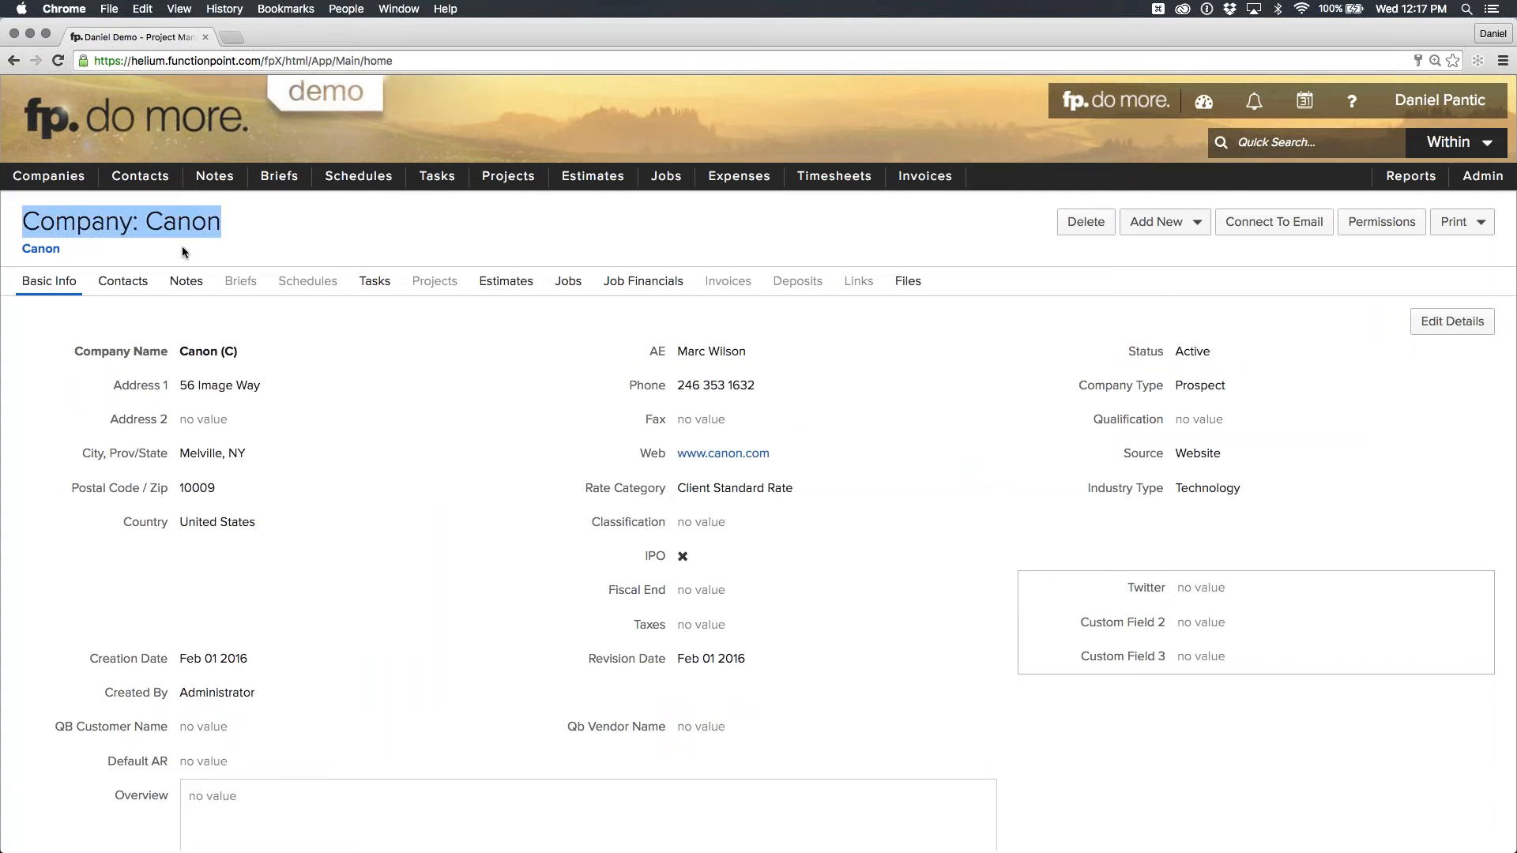
left_click(190, 282)
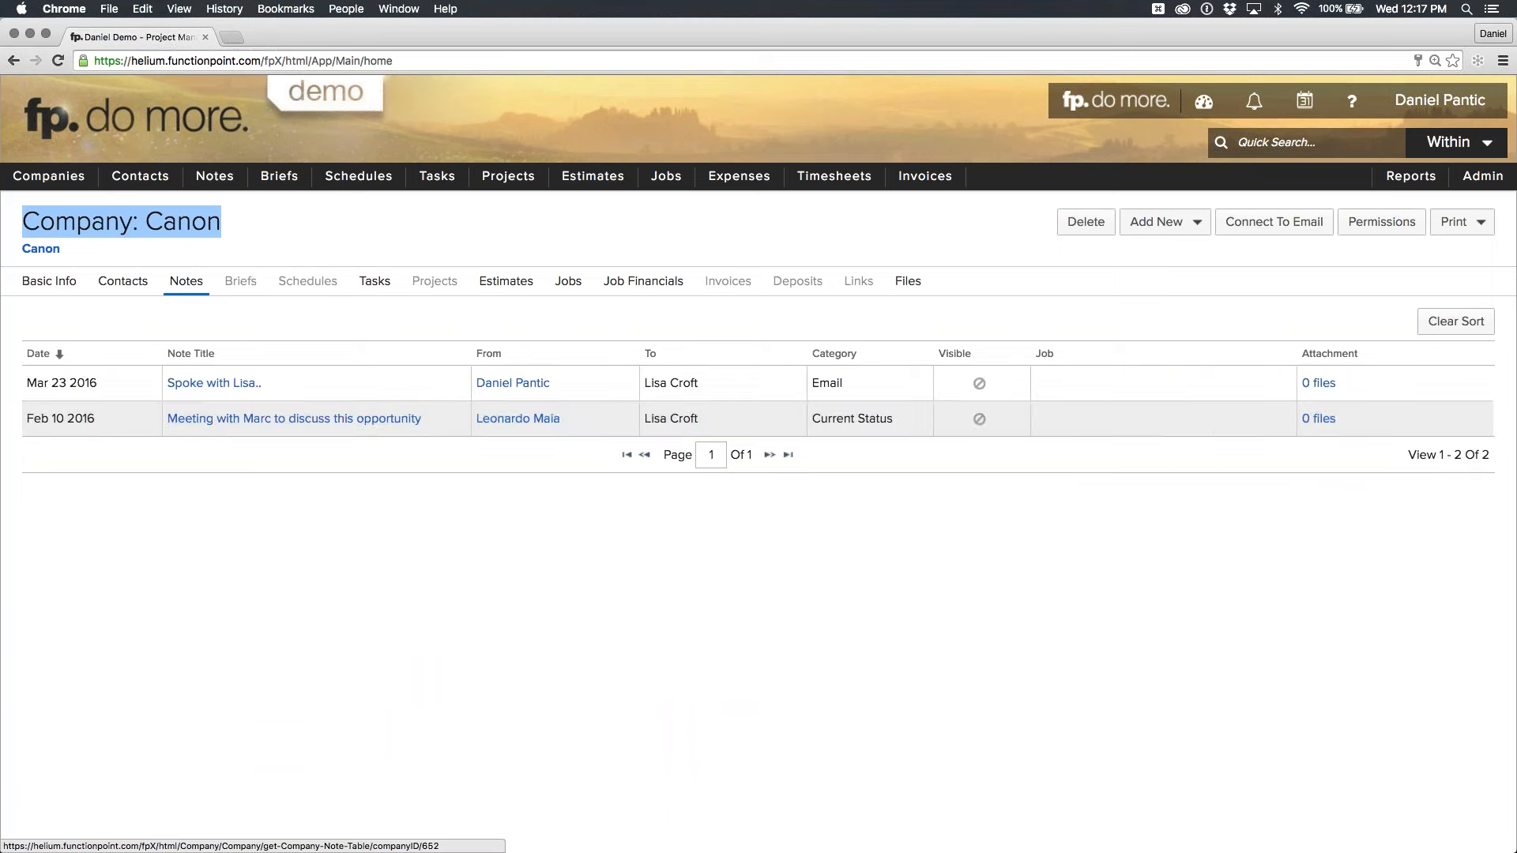
mouse_move(214, 402)
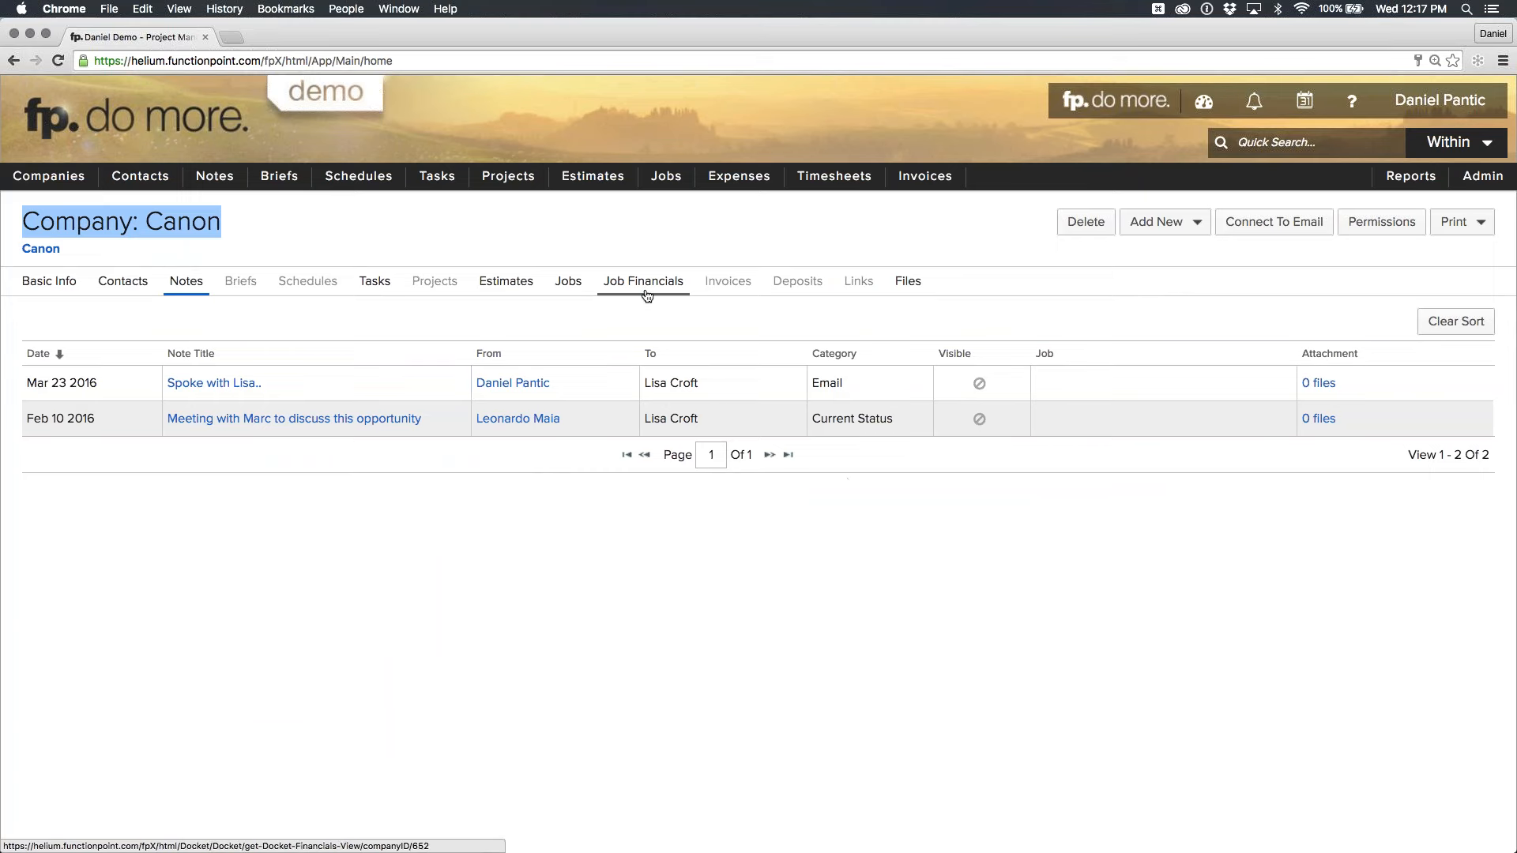
Start a file upload to the Canon folder in the company's files with the description Canon T3i Camera.
left_click(910, 291)
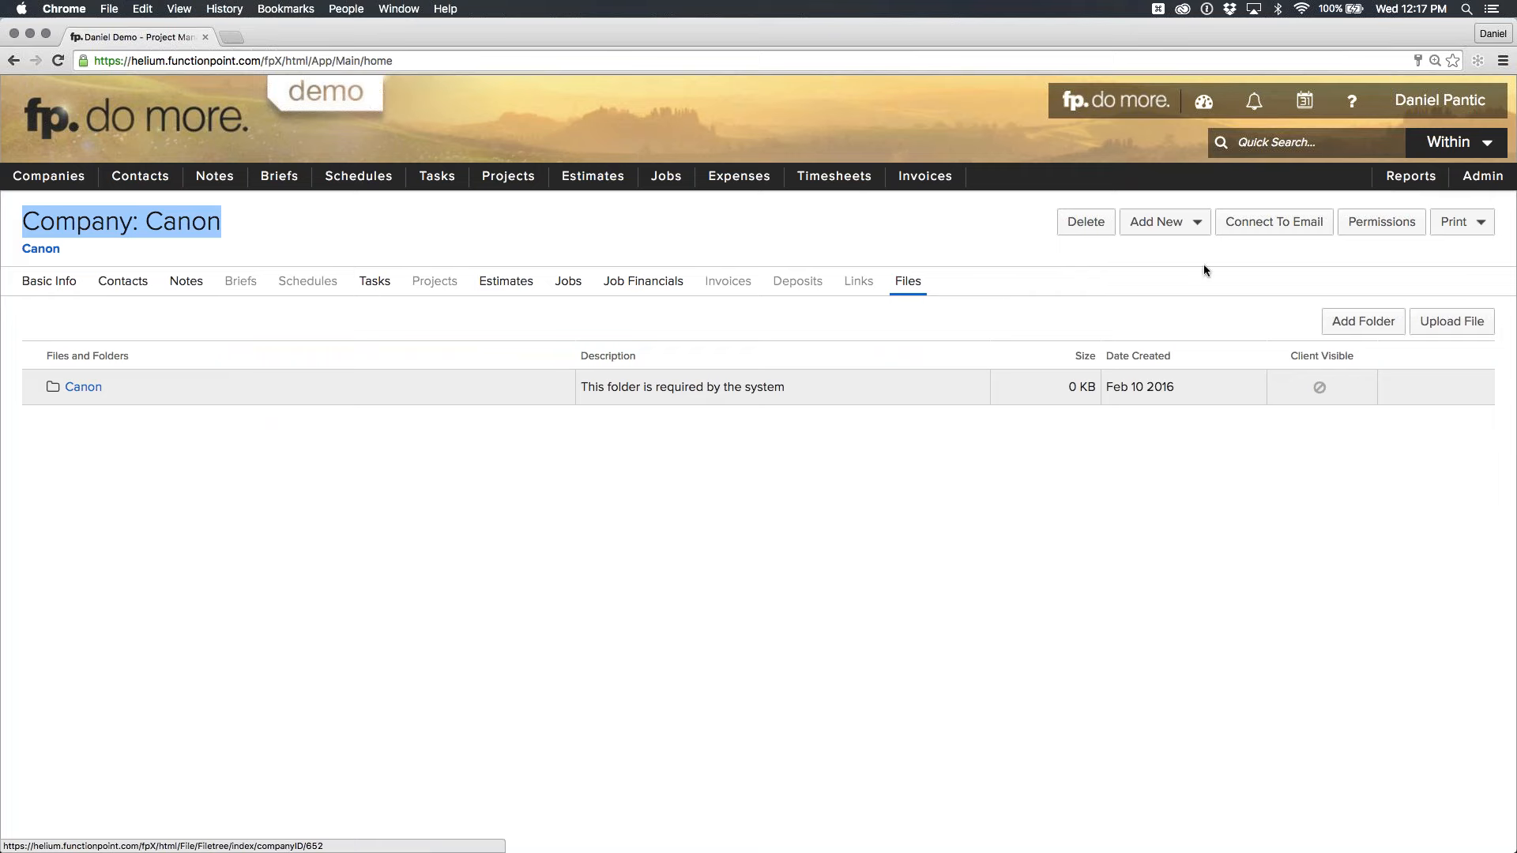
left_click(1451, 322)
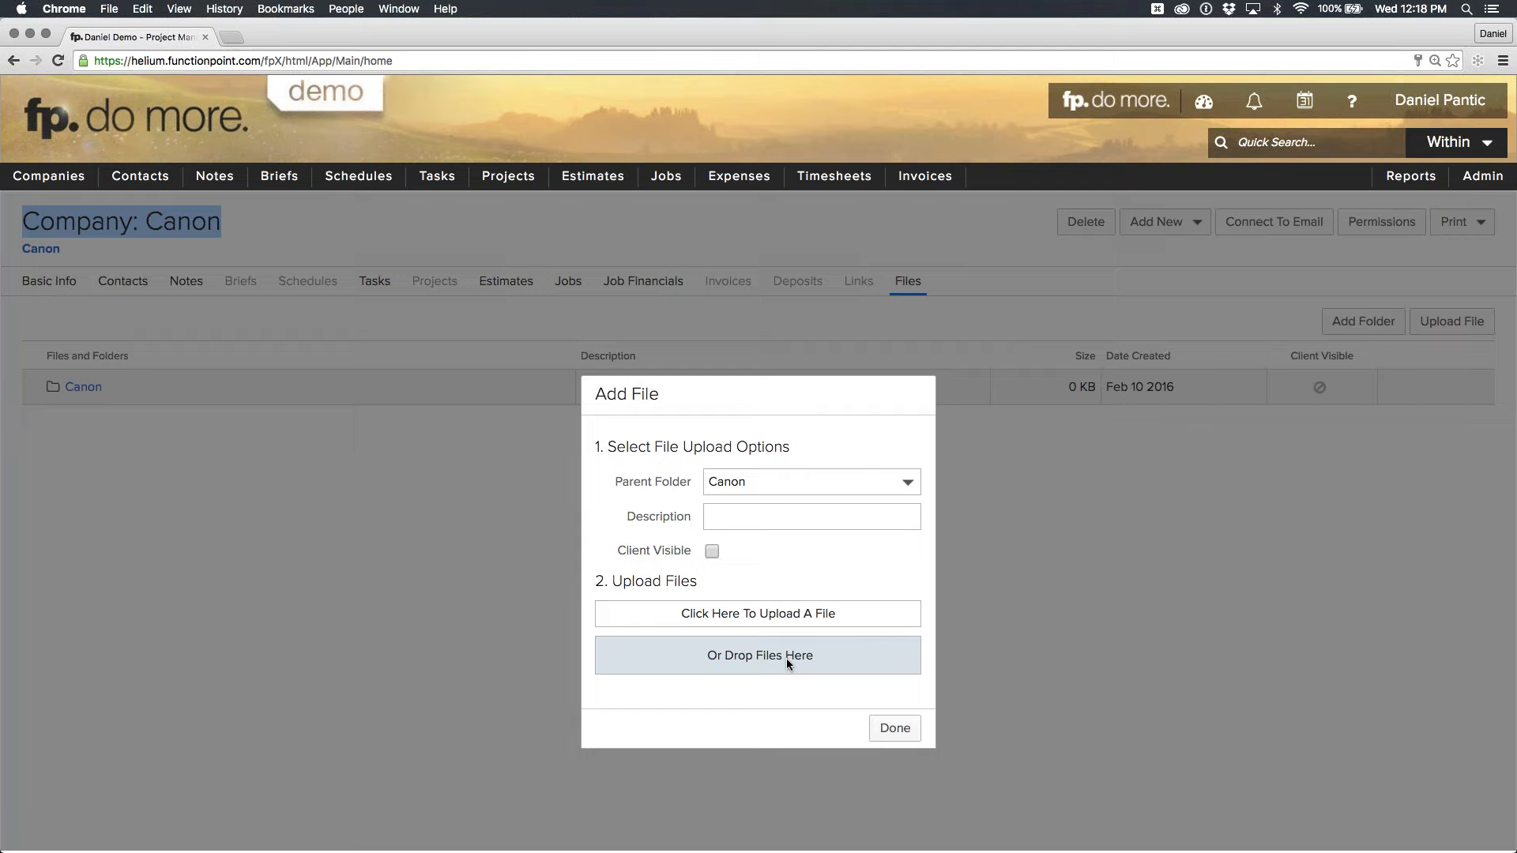
left_click(739, 507)
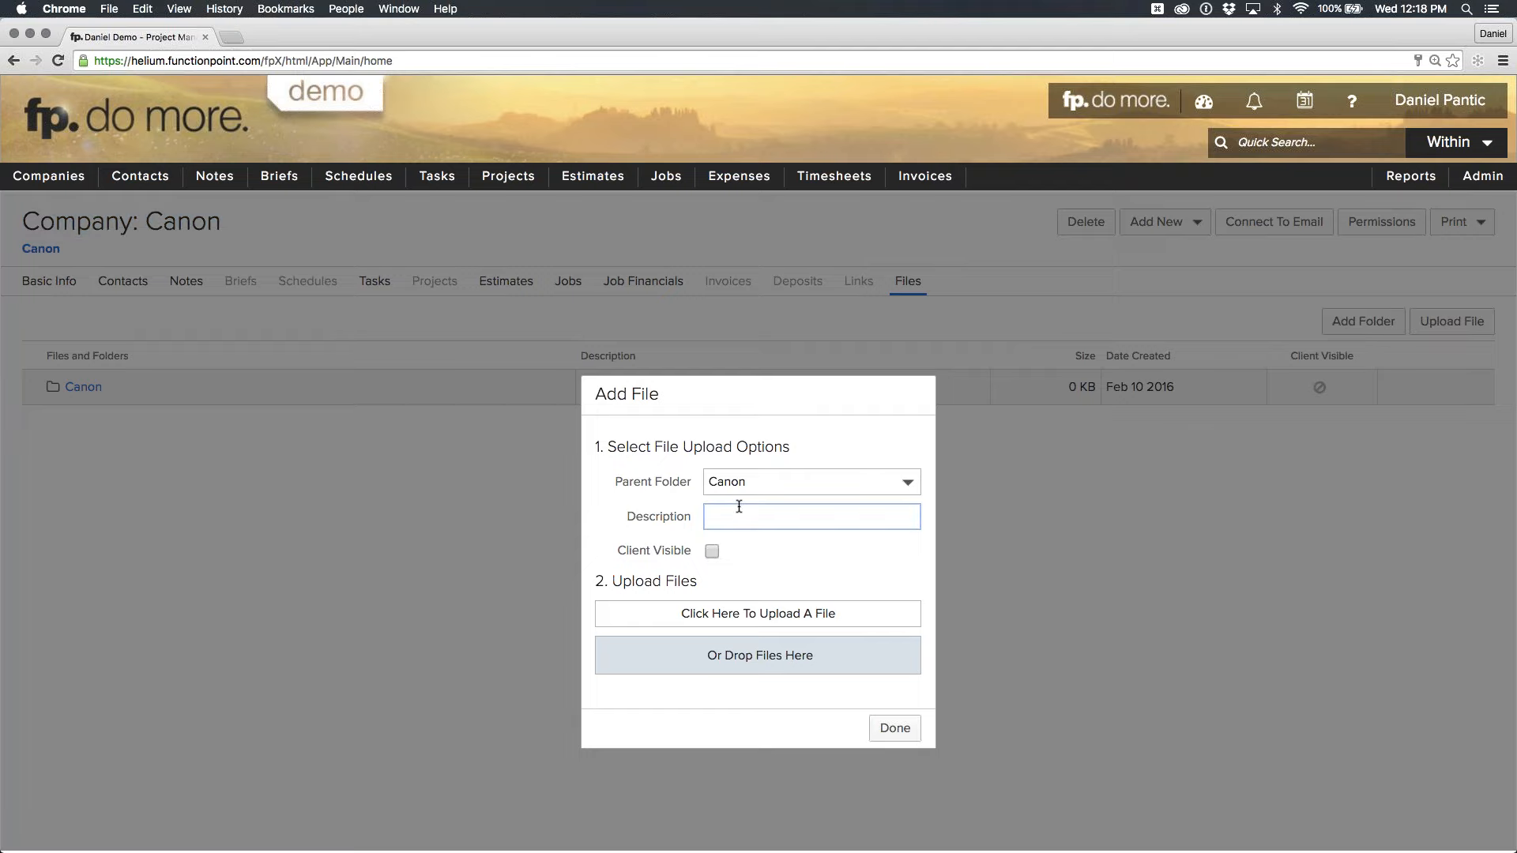
type("Canon T3i Camera")
Add T3i Front.JPG from the desktop to the upload and finish adding the file.
key("super+Tab")
key("super+n")
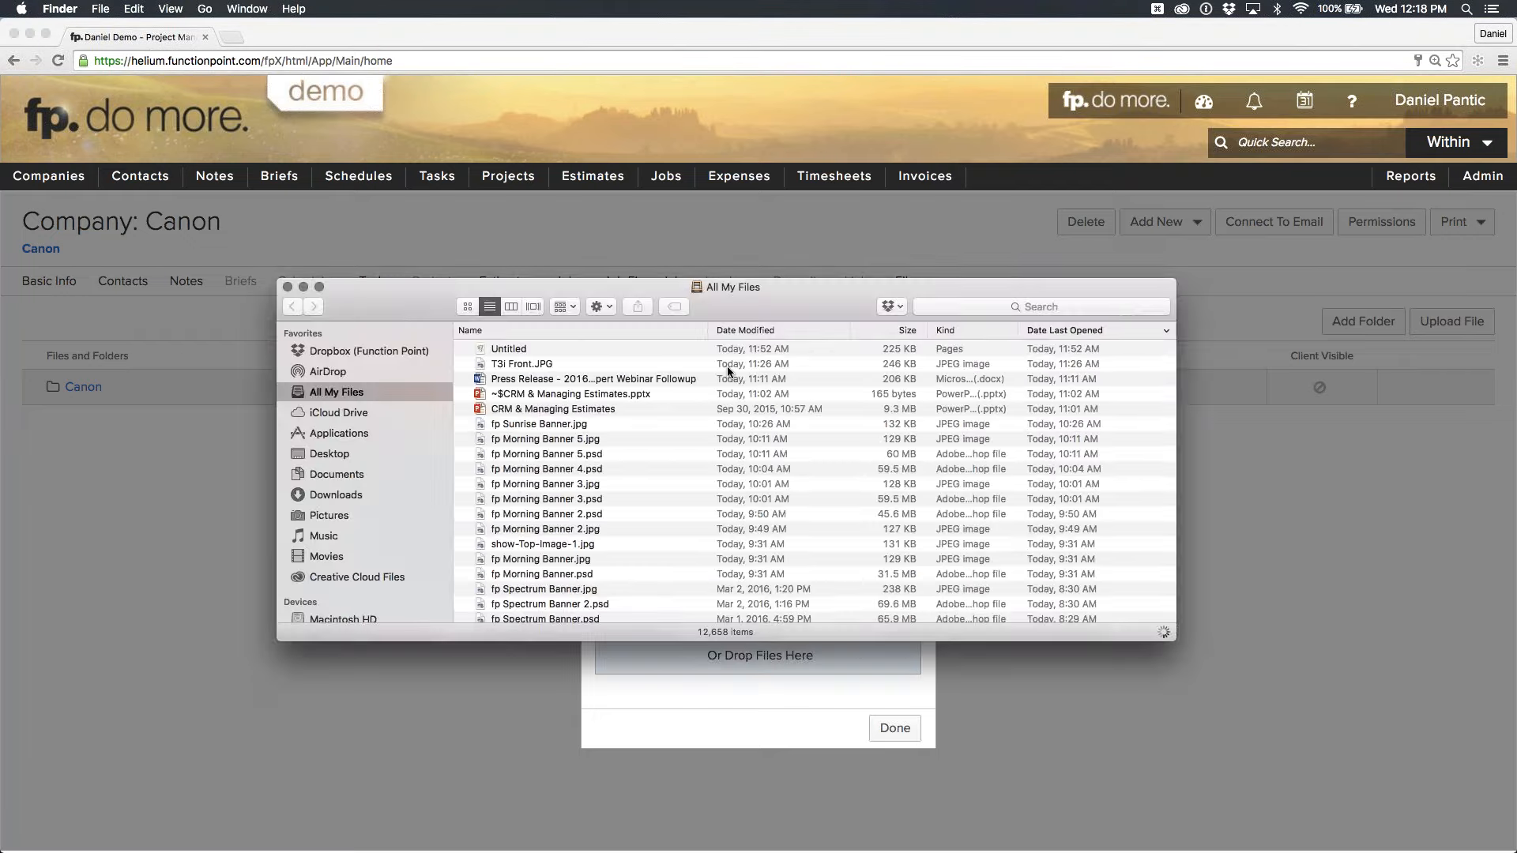
key("super+w")
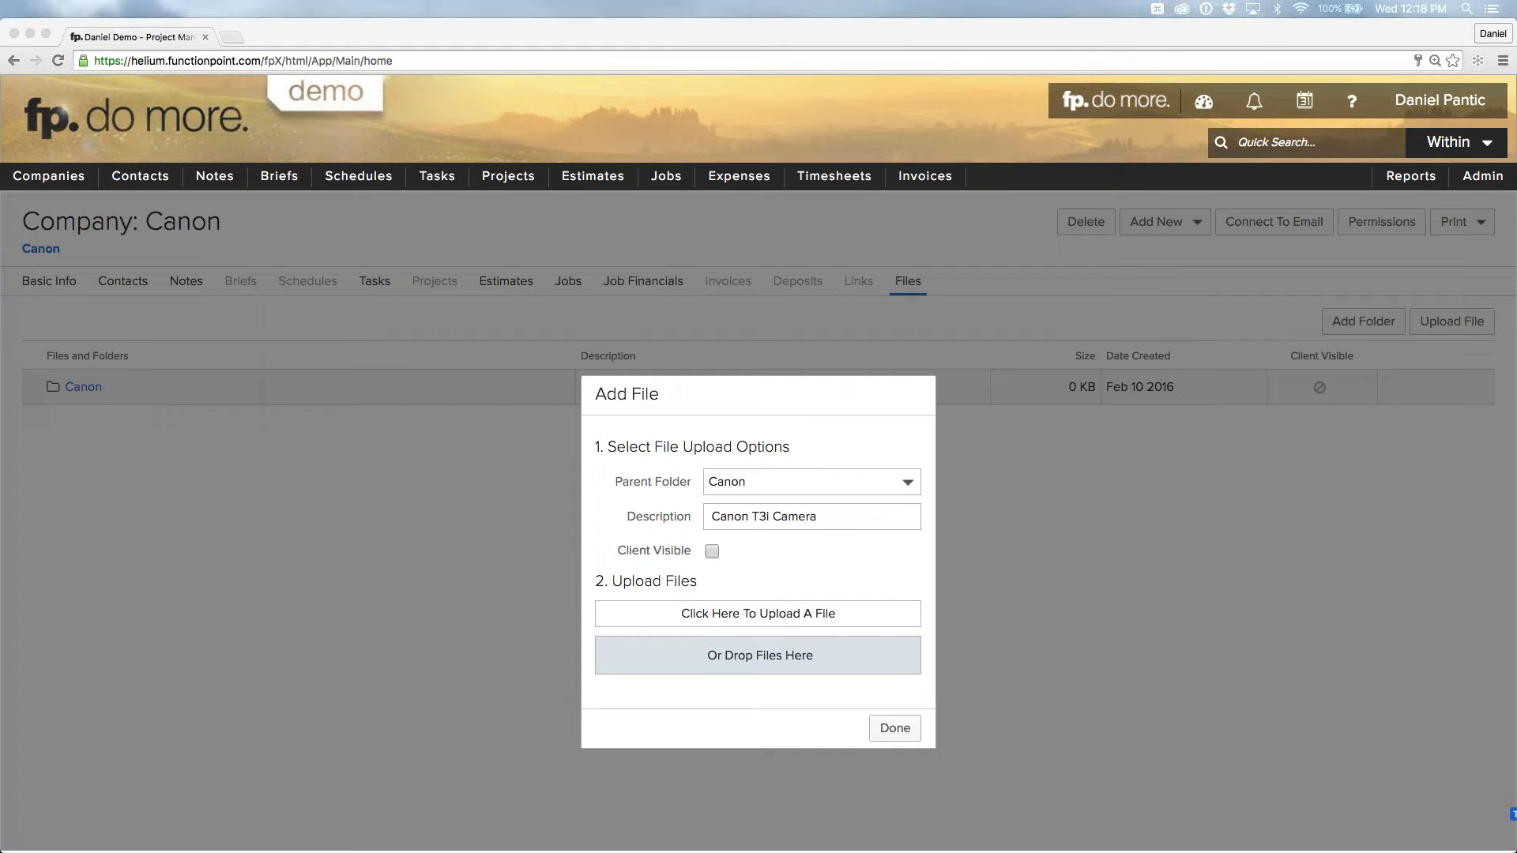
left_click_drag(1513, 814, 809, 671)
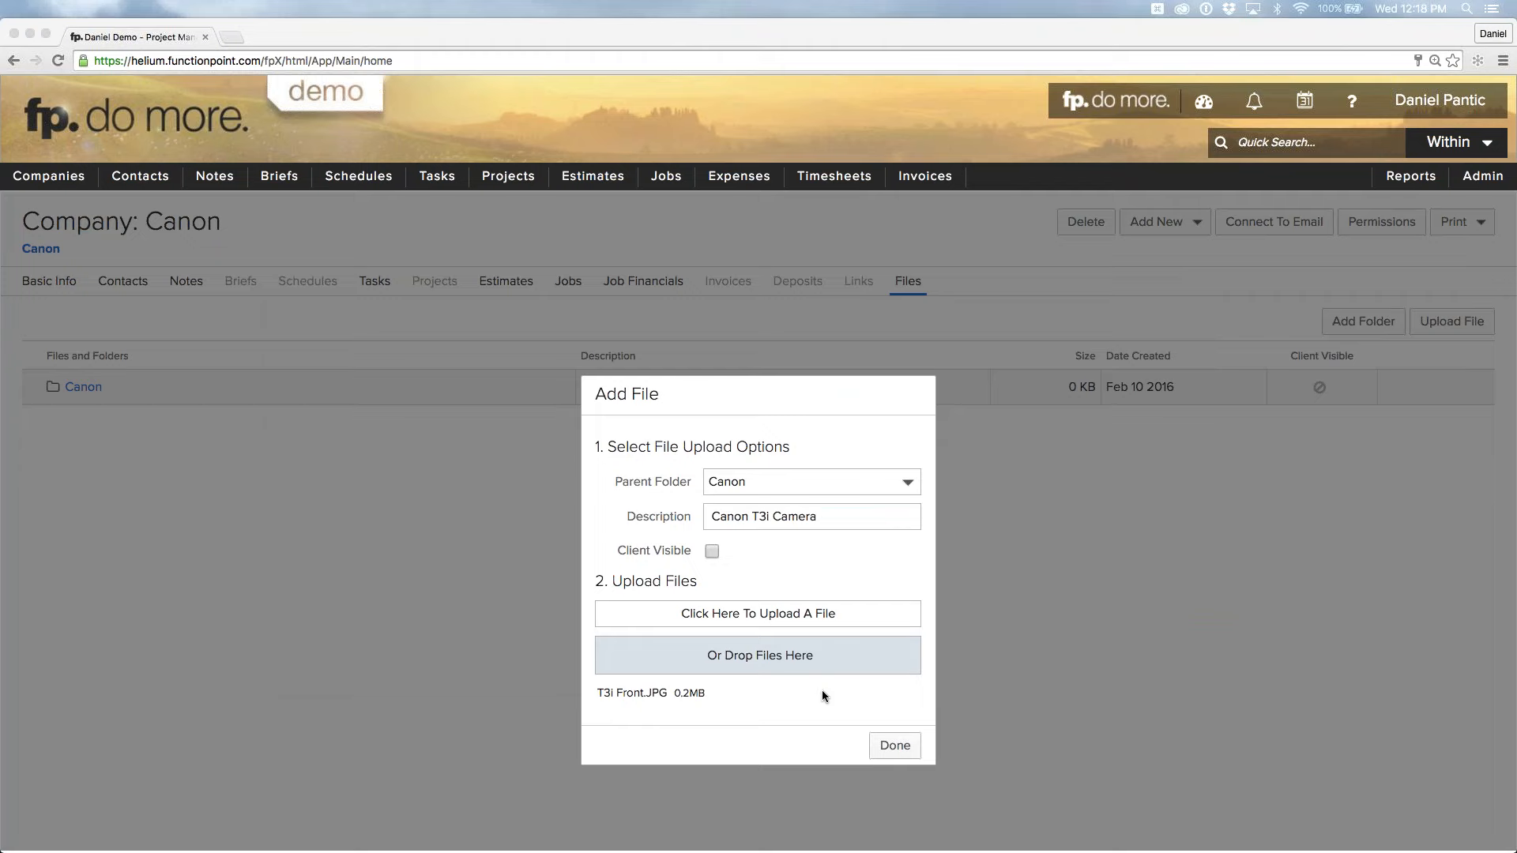
left_click(891, 739)
left_click(893, 745)
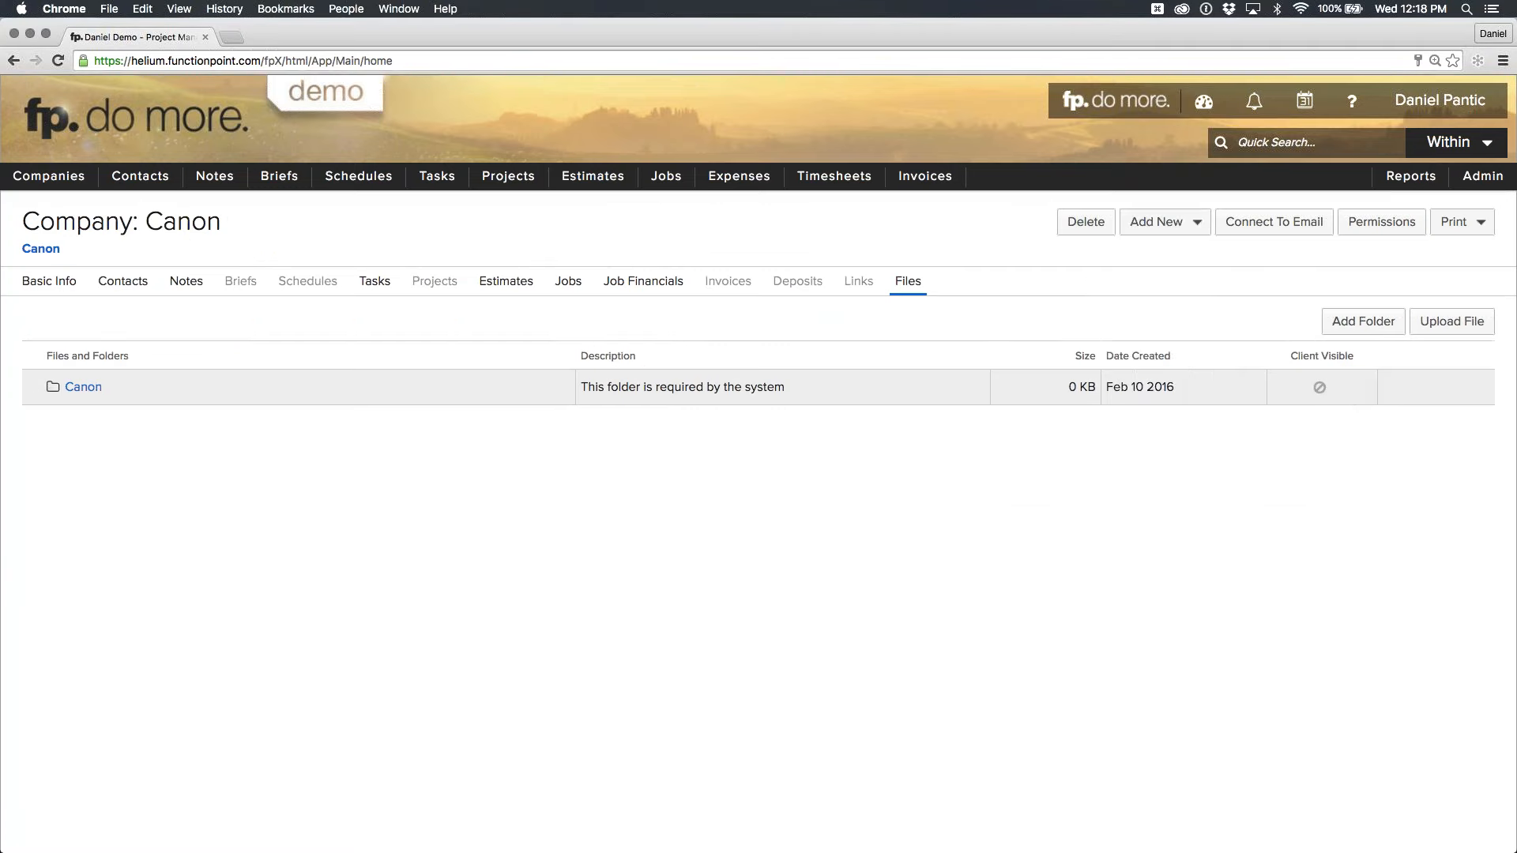
Start a new link for the Canon company, review the available sources, choose Dropbox and cancel the link.
left_click(1197, 226)
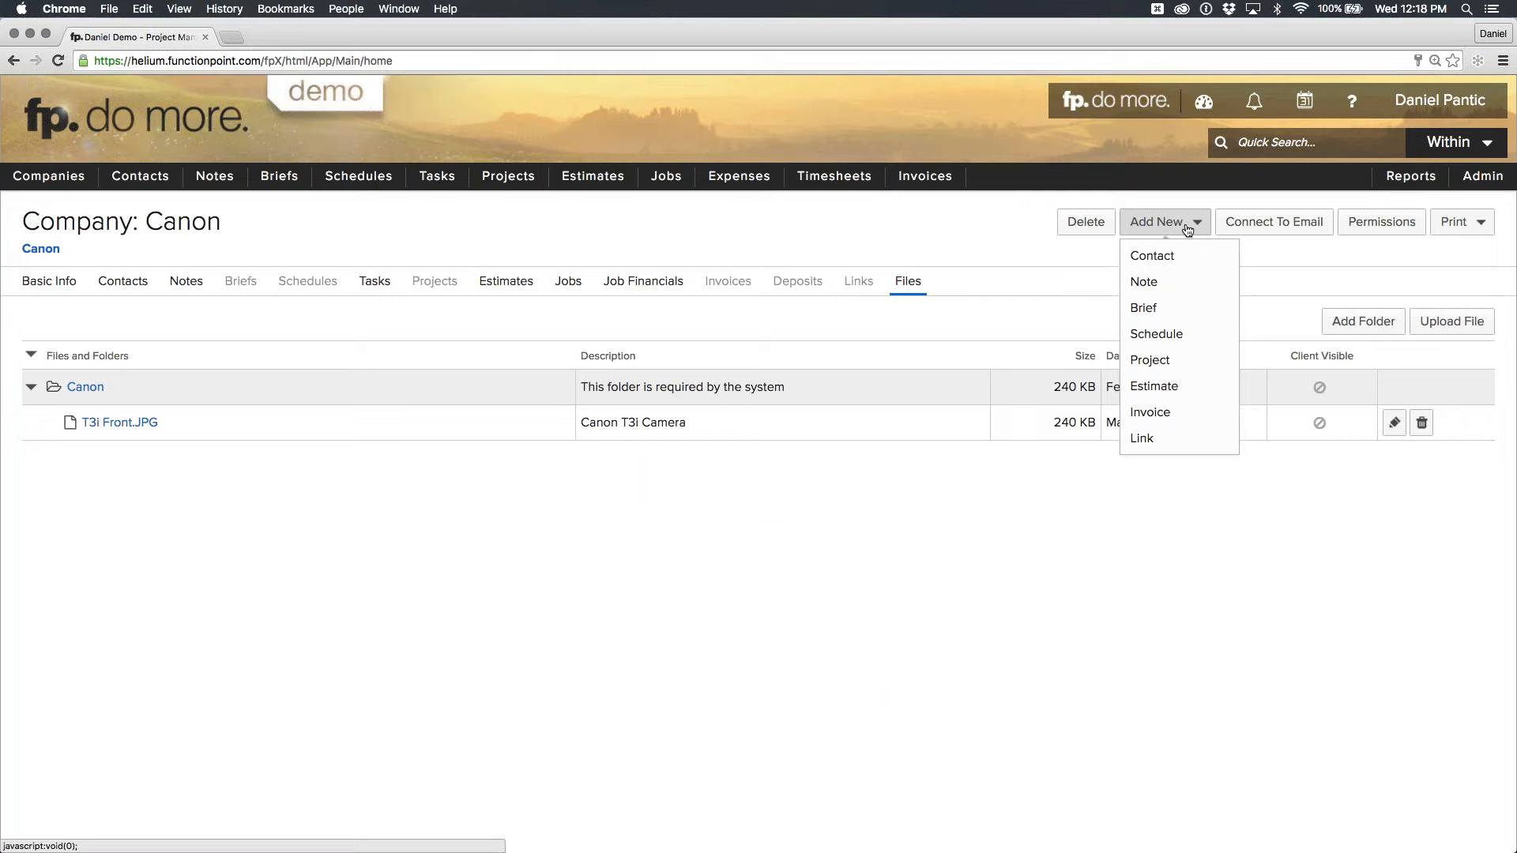
left_click(1195, 443)
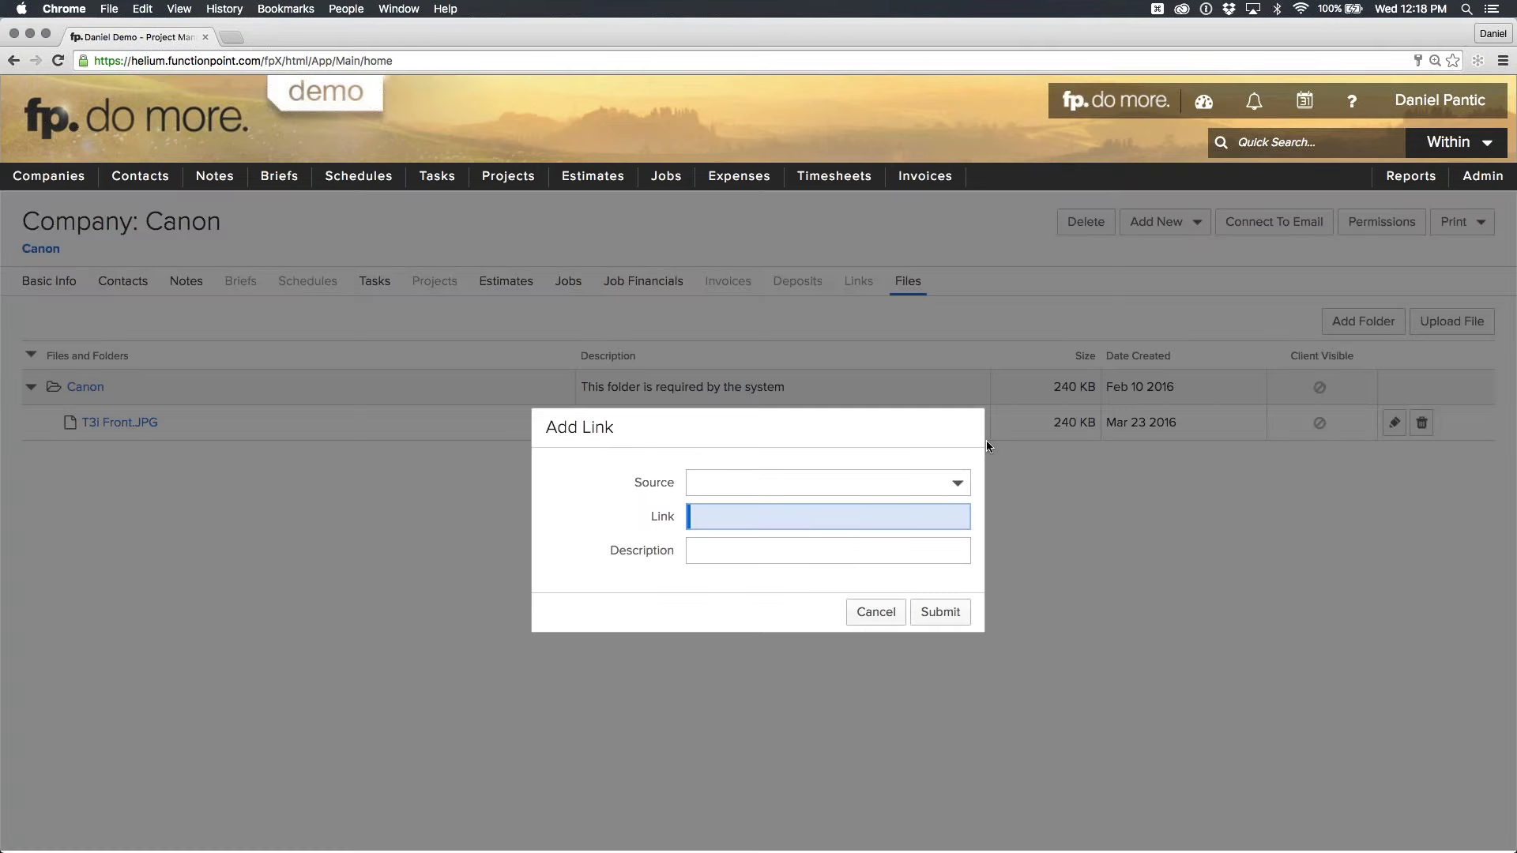
left_click(930, 483)
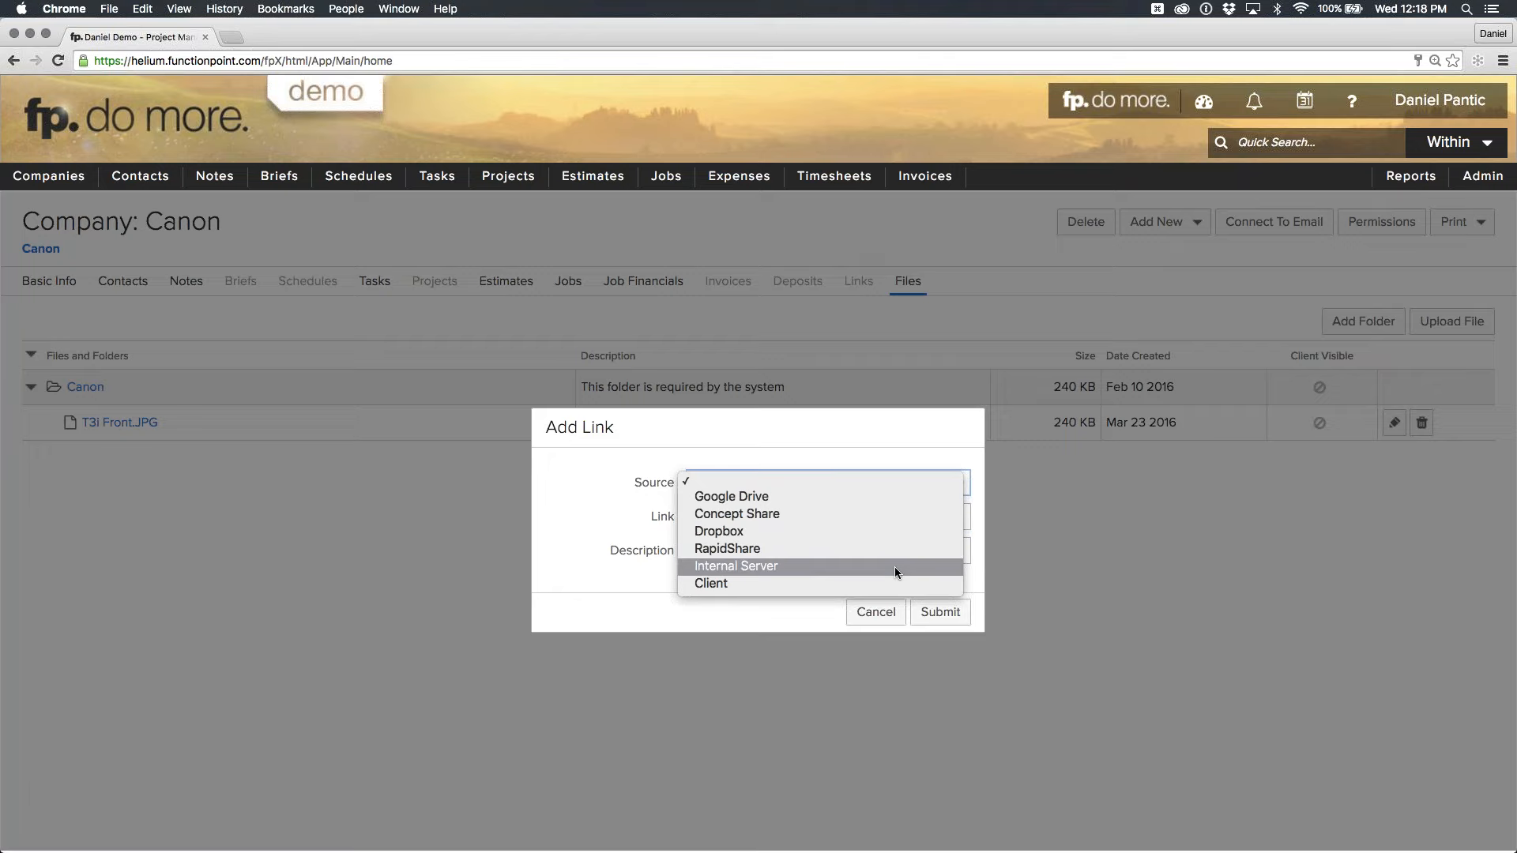
left_click(639, 542)
left_click(751, 513)
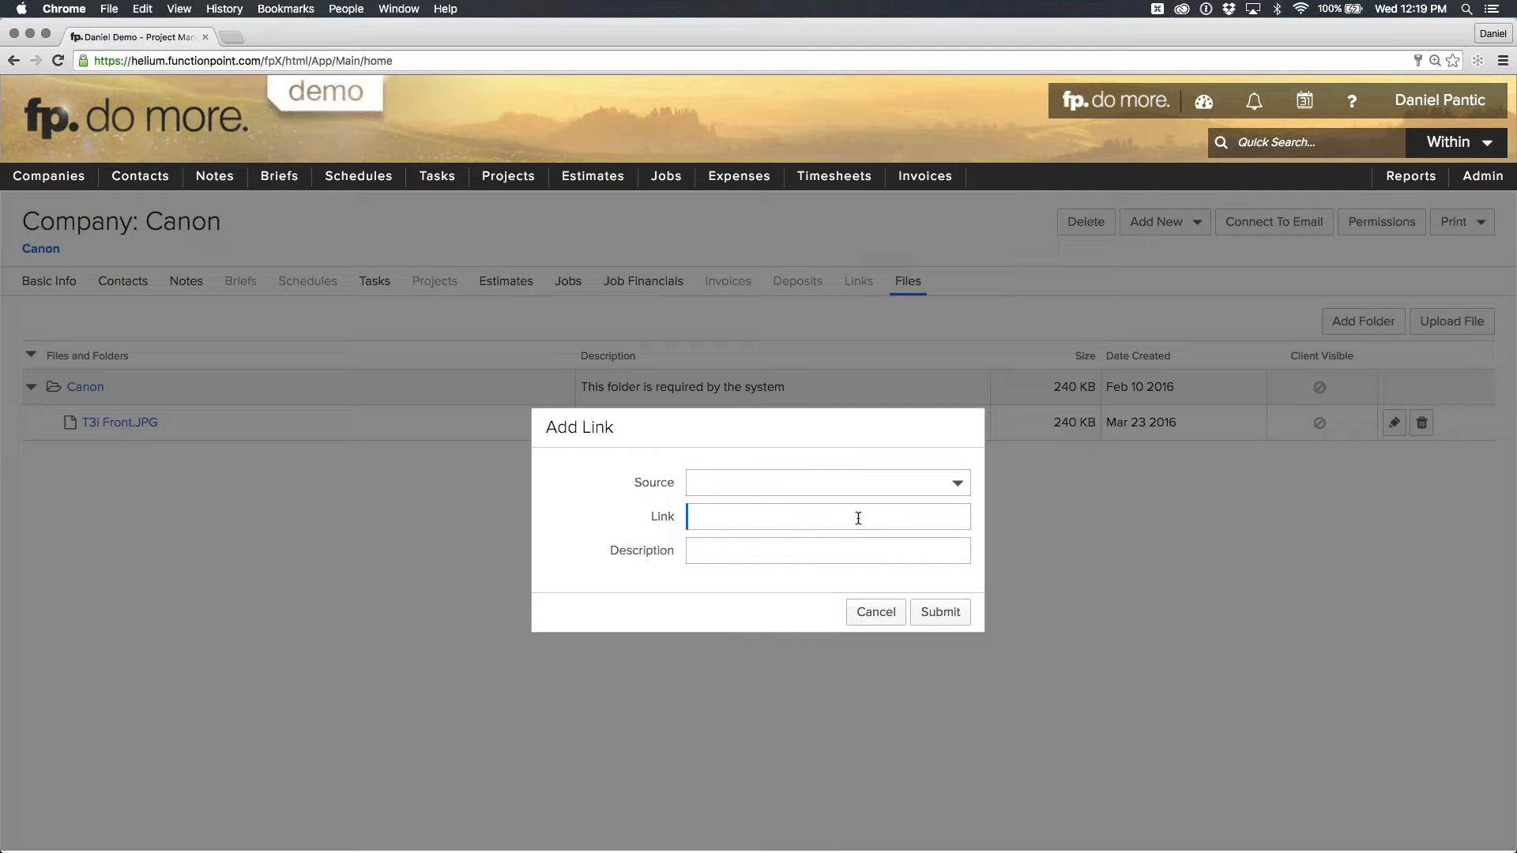
left_click(828, 482)
left_click(758, 517)
left_click(736, 519)
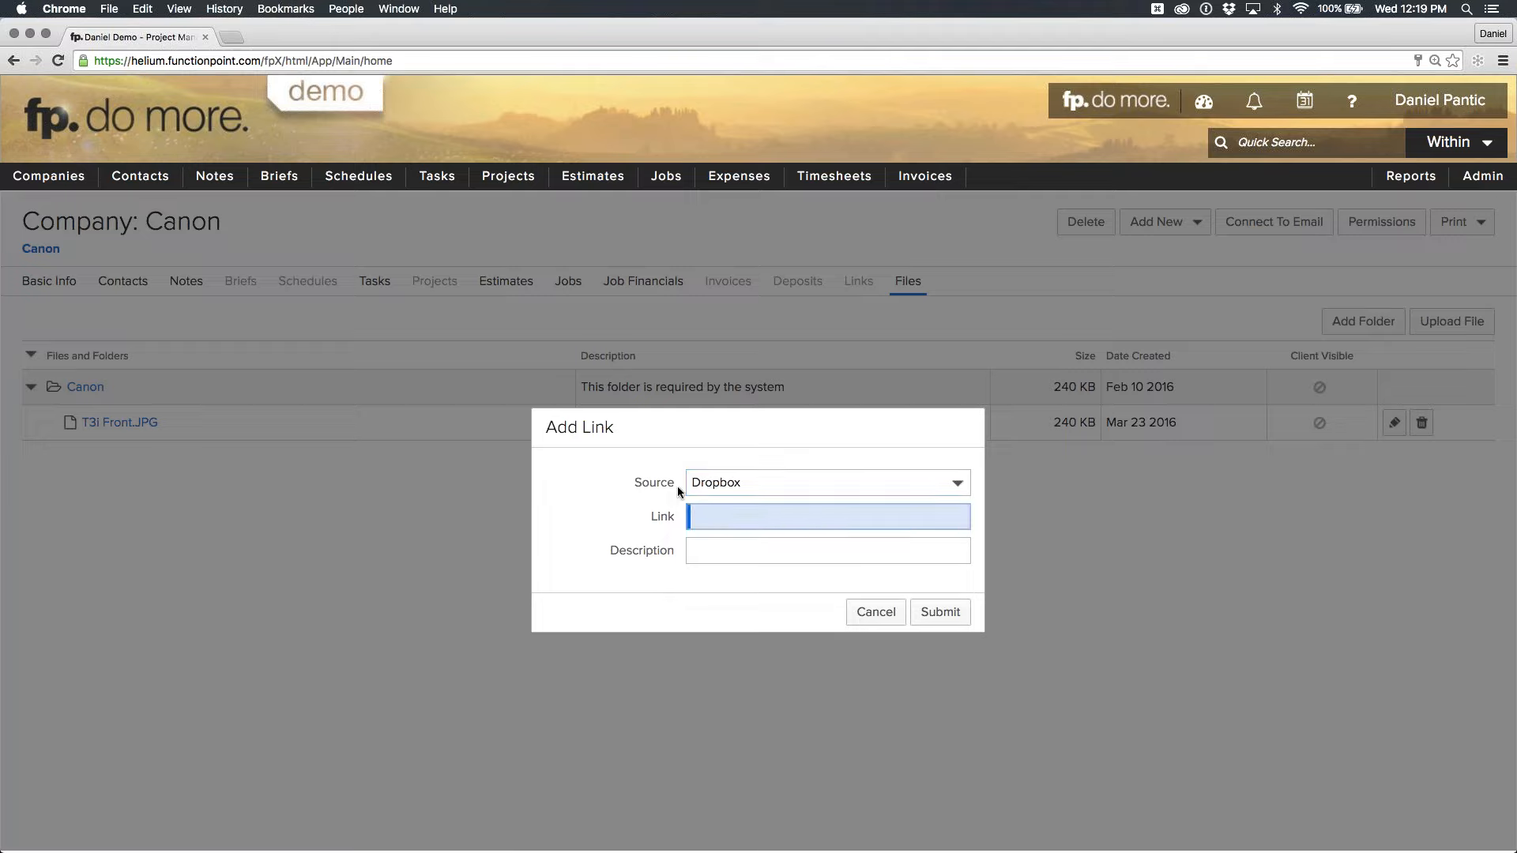
left_click(759, 553)
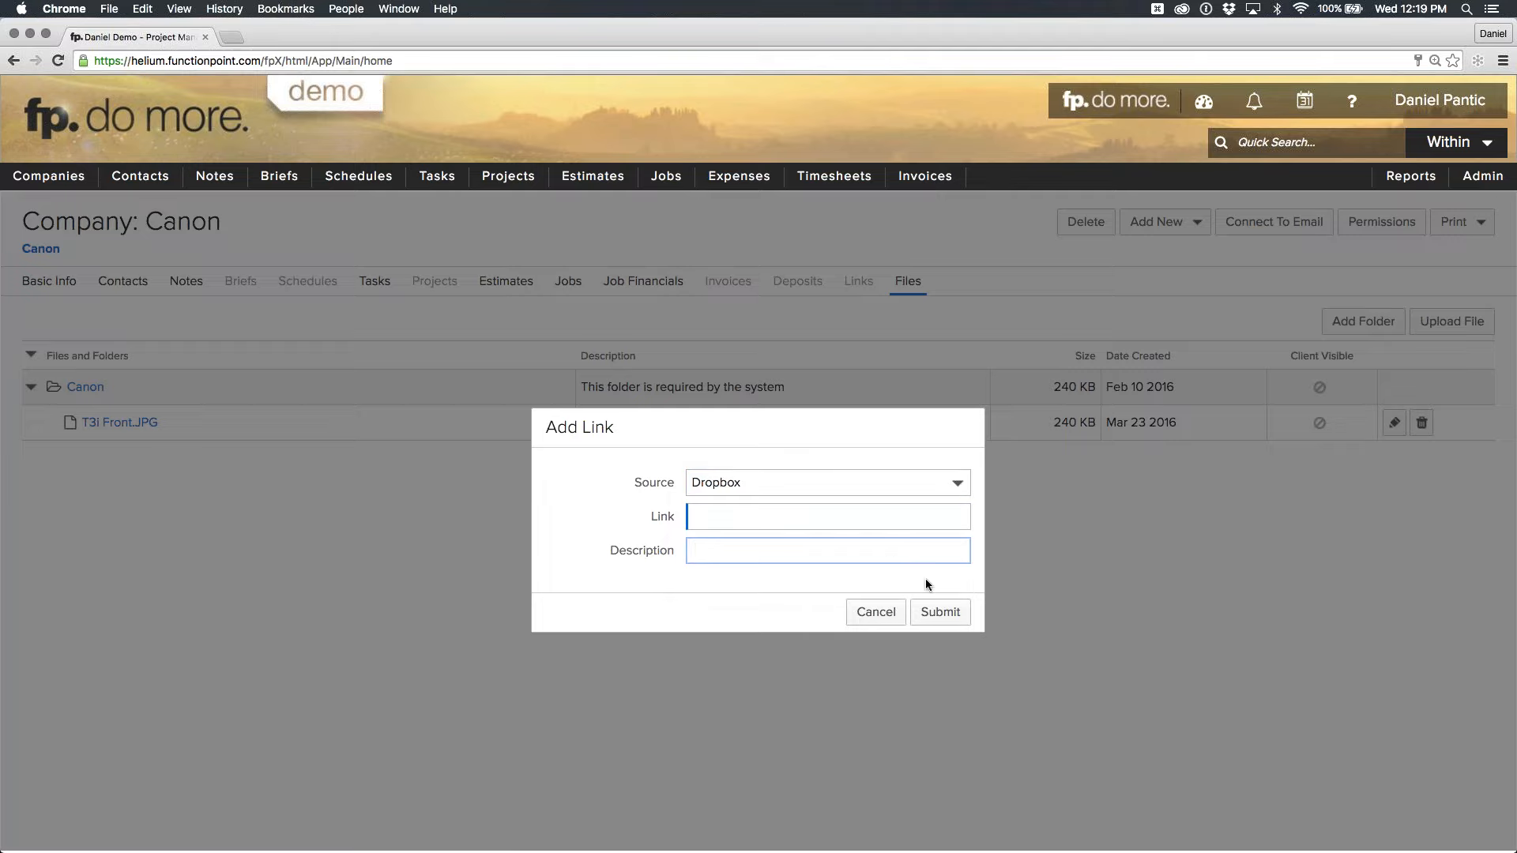
left_click(891, 615)
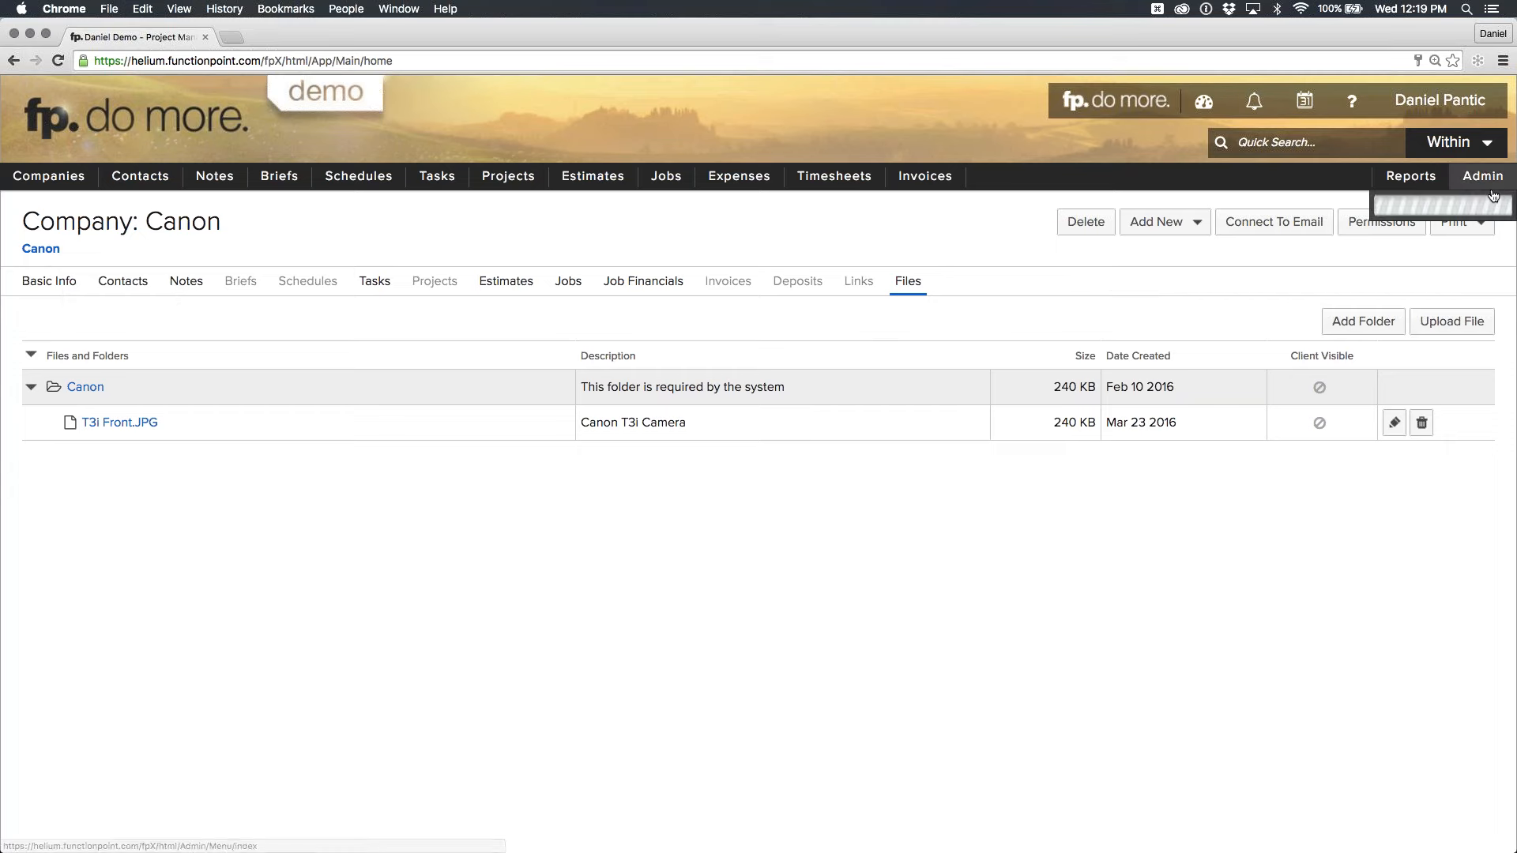
Open the Note Category list in the system's List Maintenance settings.
mouse_move(1495, 191)
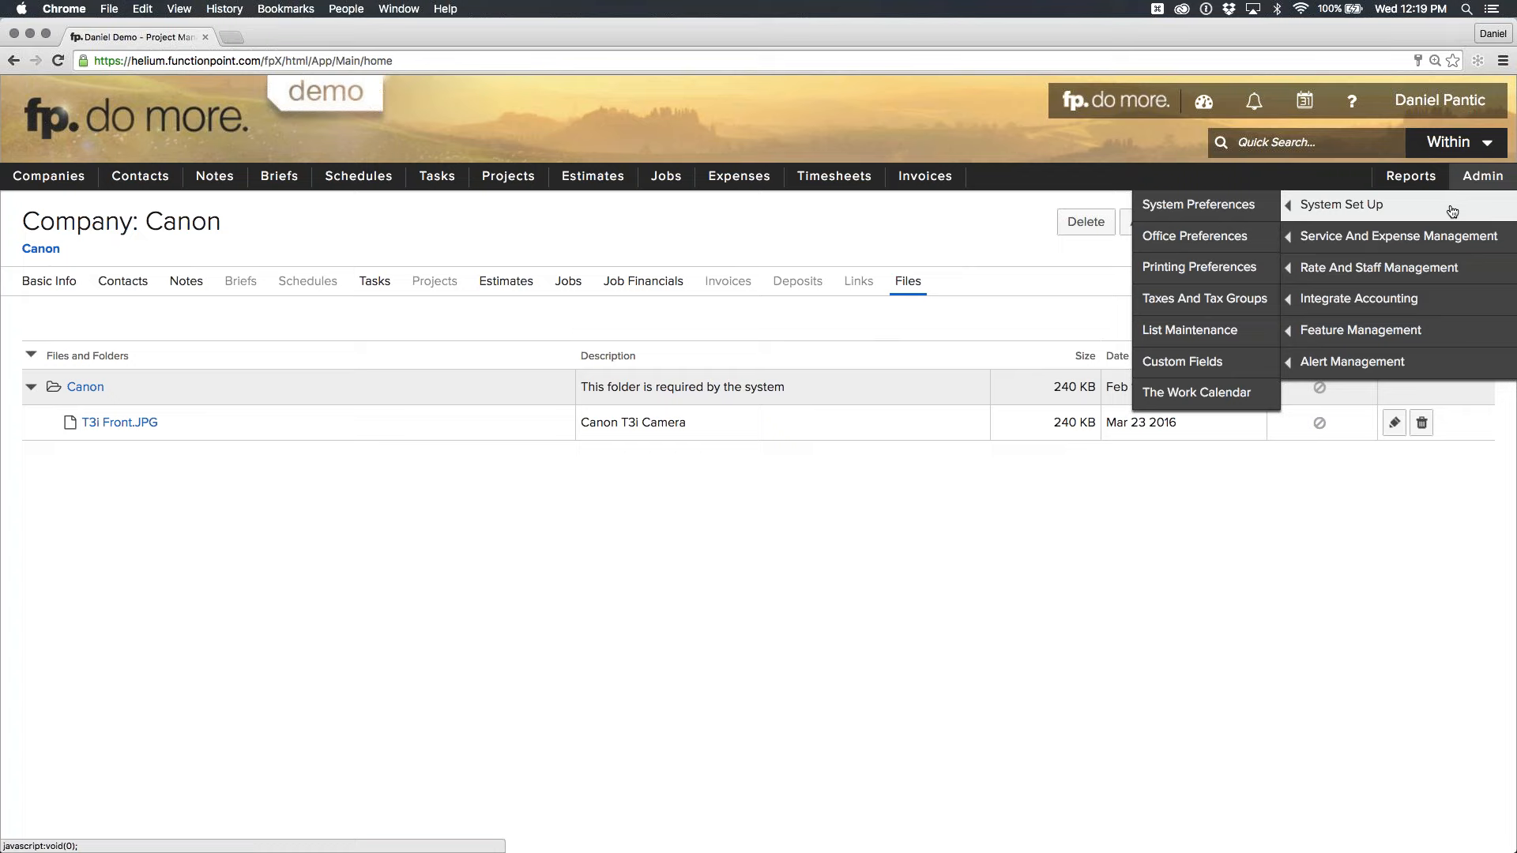
left_click(1243, 335)
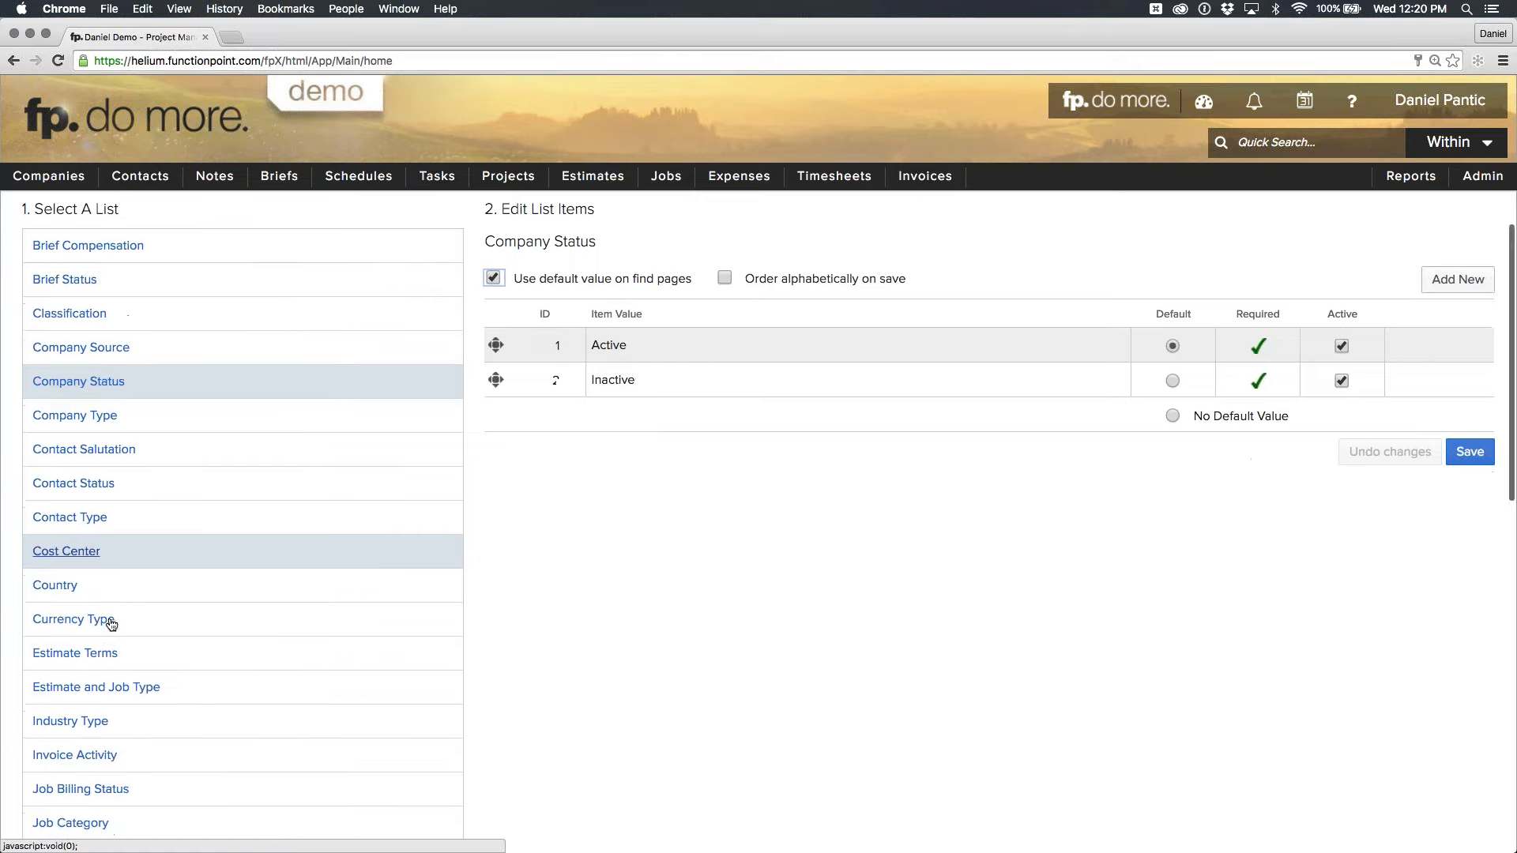
scroll(111, 695, "down", 3)
scroll(111, 625, "down", 5)
left_click(95, 579)
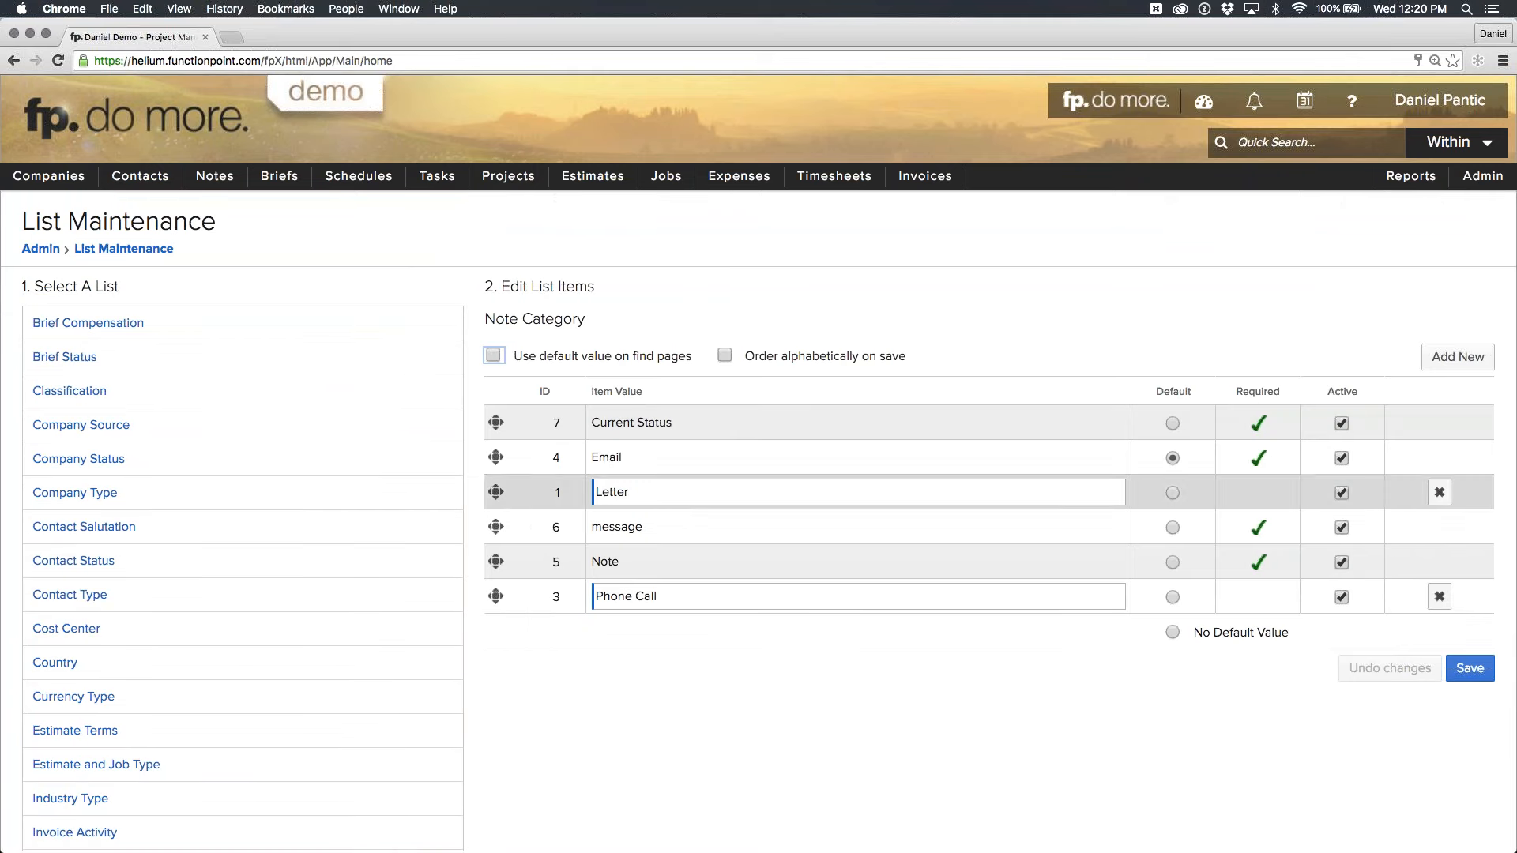
Add the note categories Meeting Minutes and Follow Up, order the list alphabetically on save, and save it.
left_click(1462, 362)
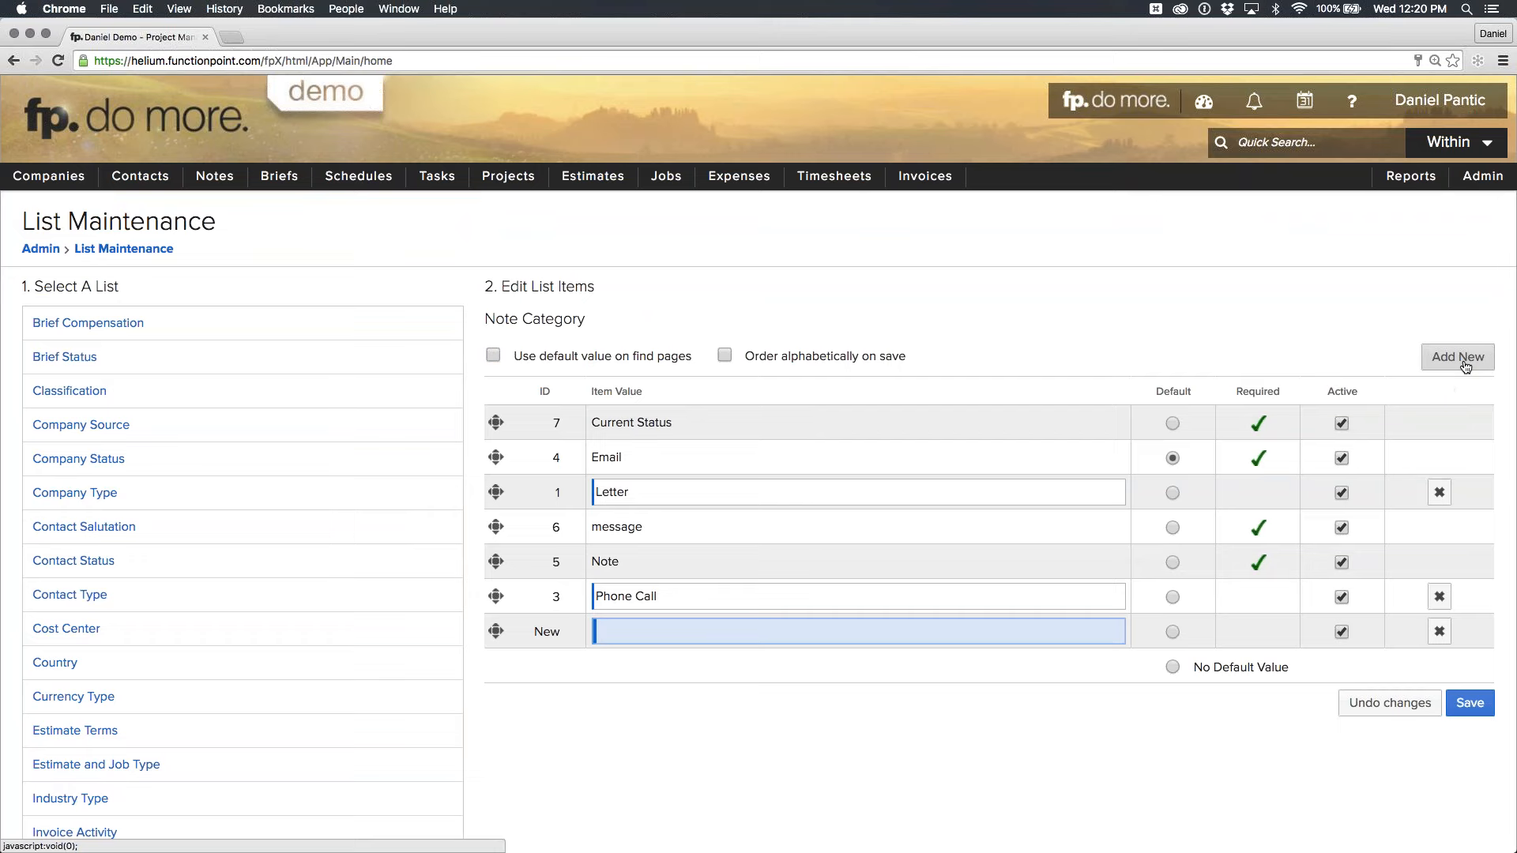
type("Meeting Minutes")
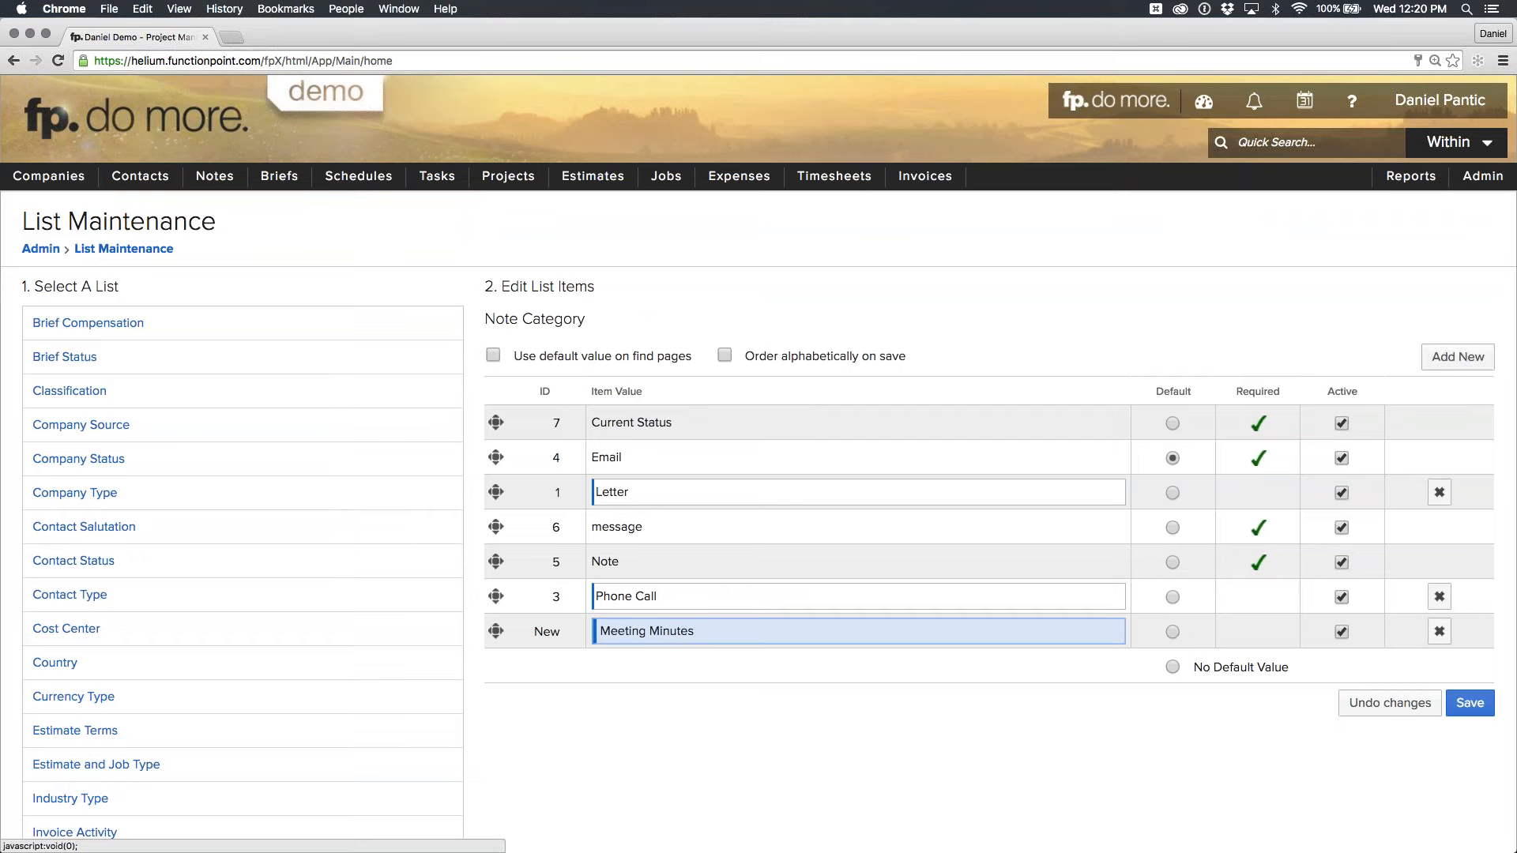
left_click(1475, 359)
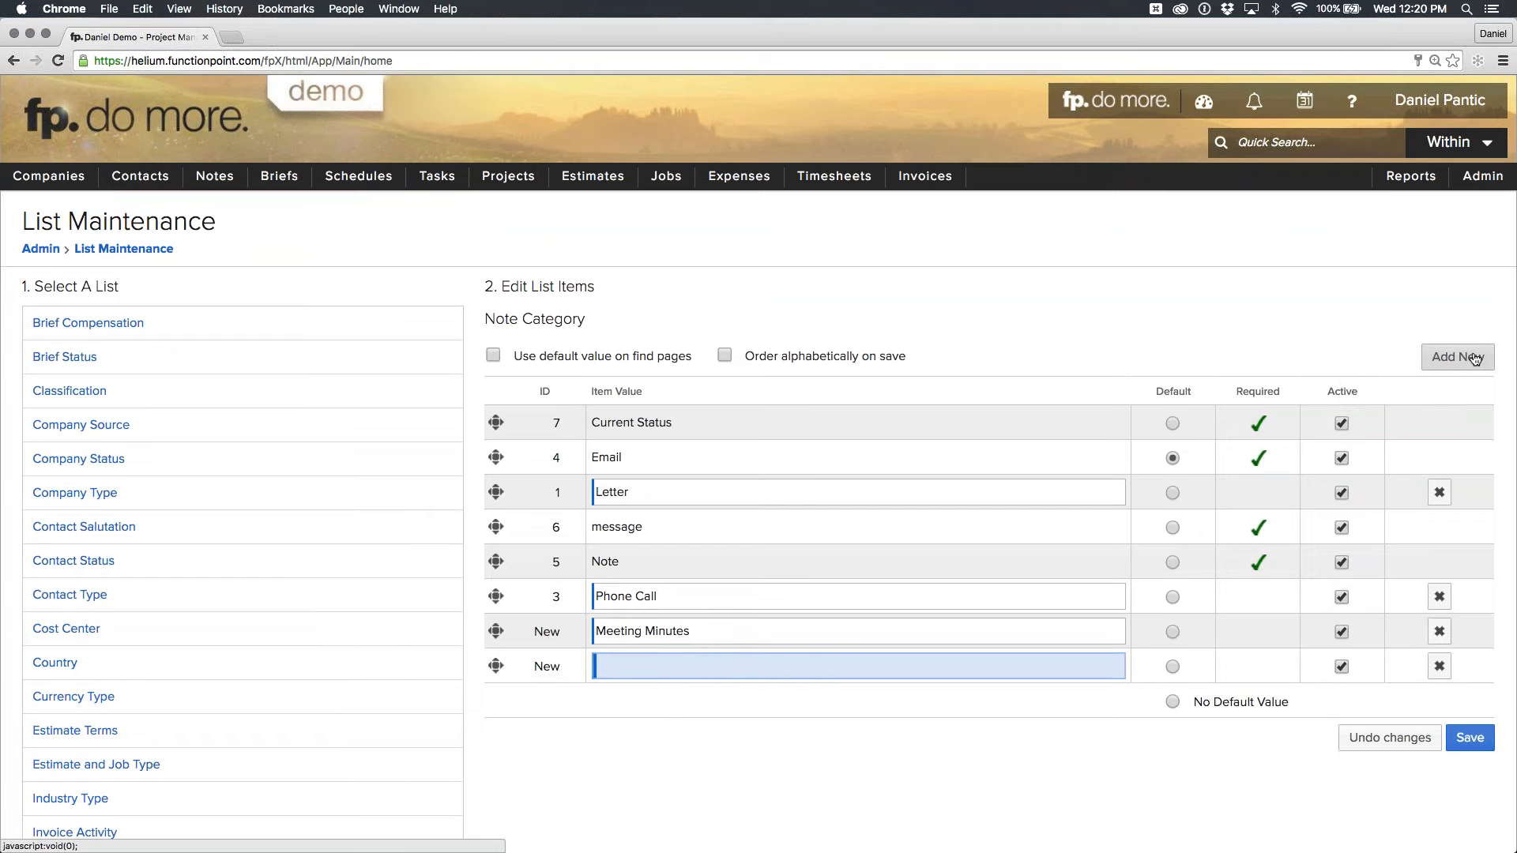
type("Follow Up")
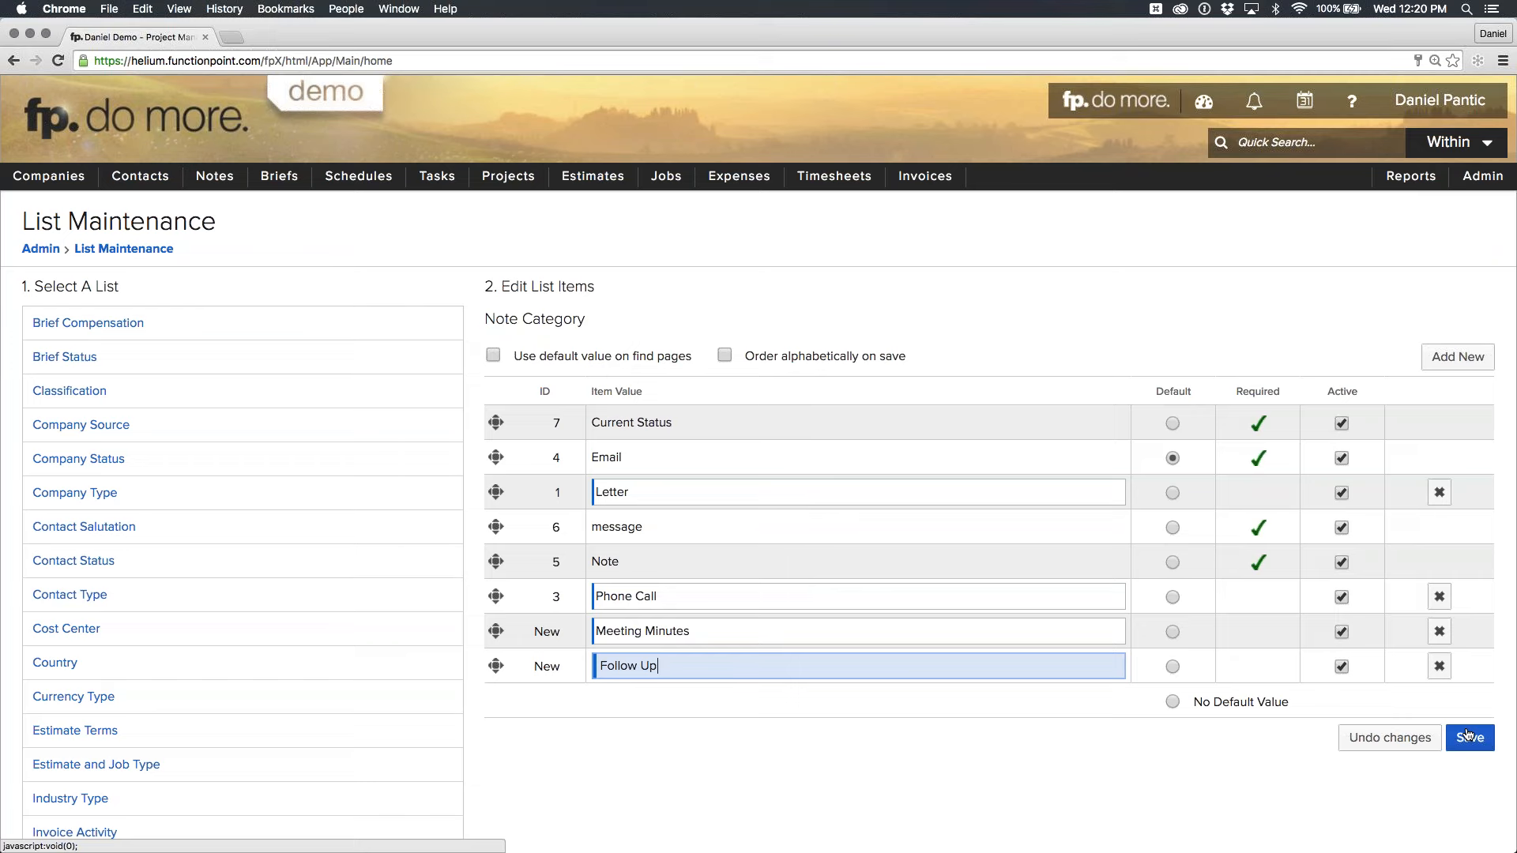
left_click(725, 357)
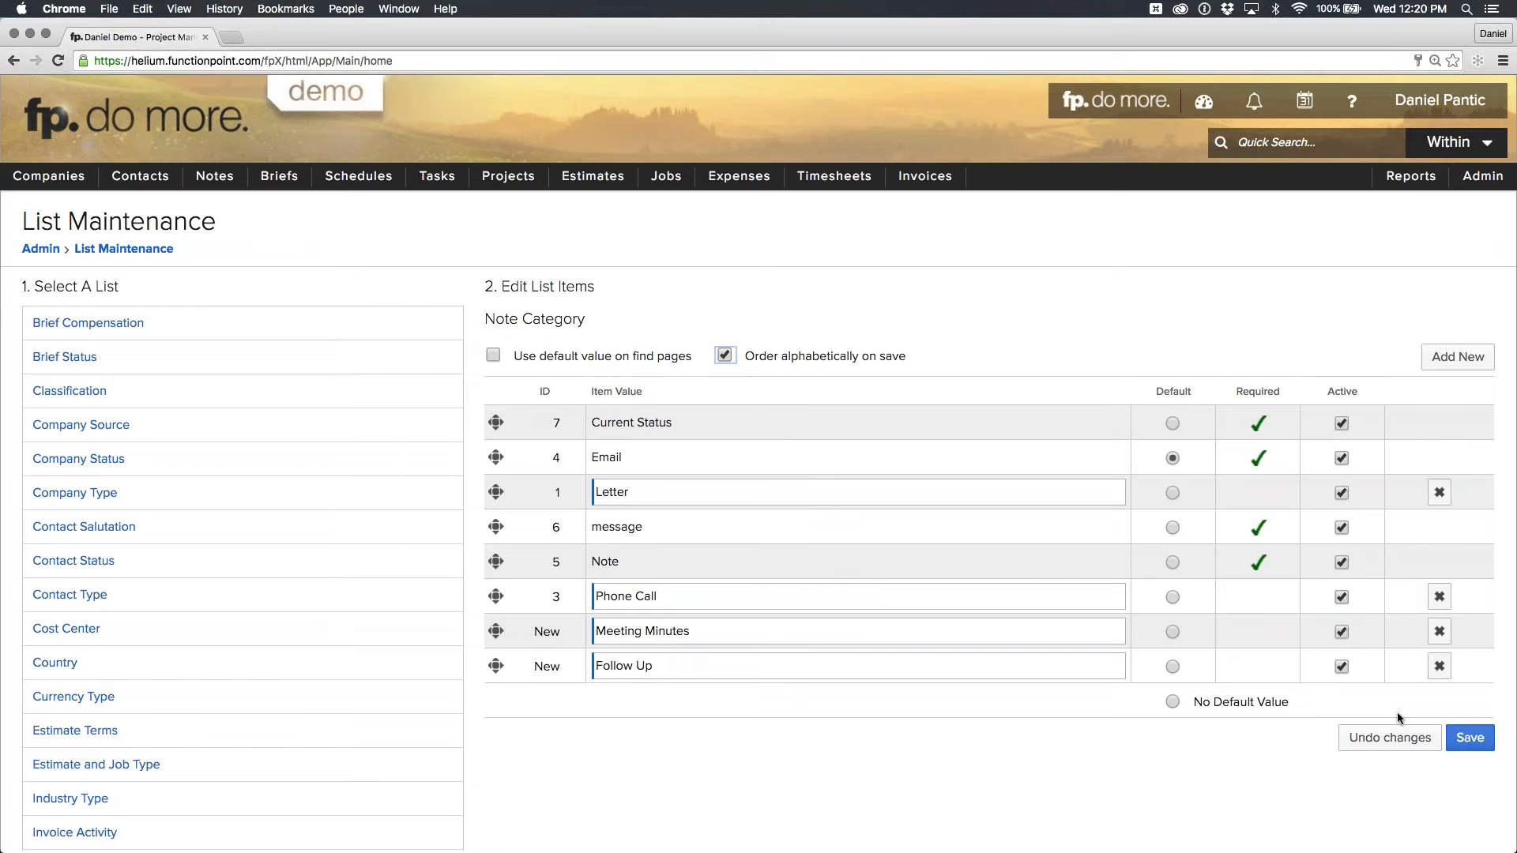
left_click(1471, 741)
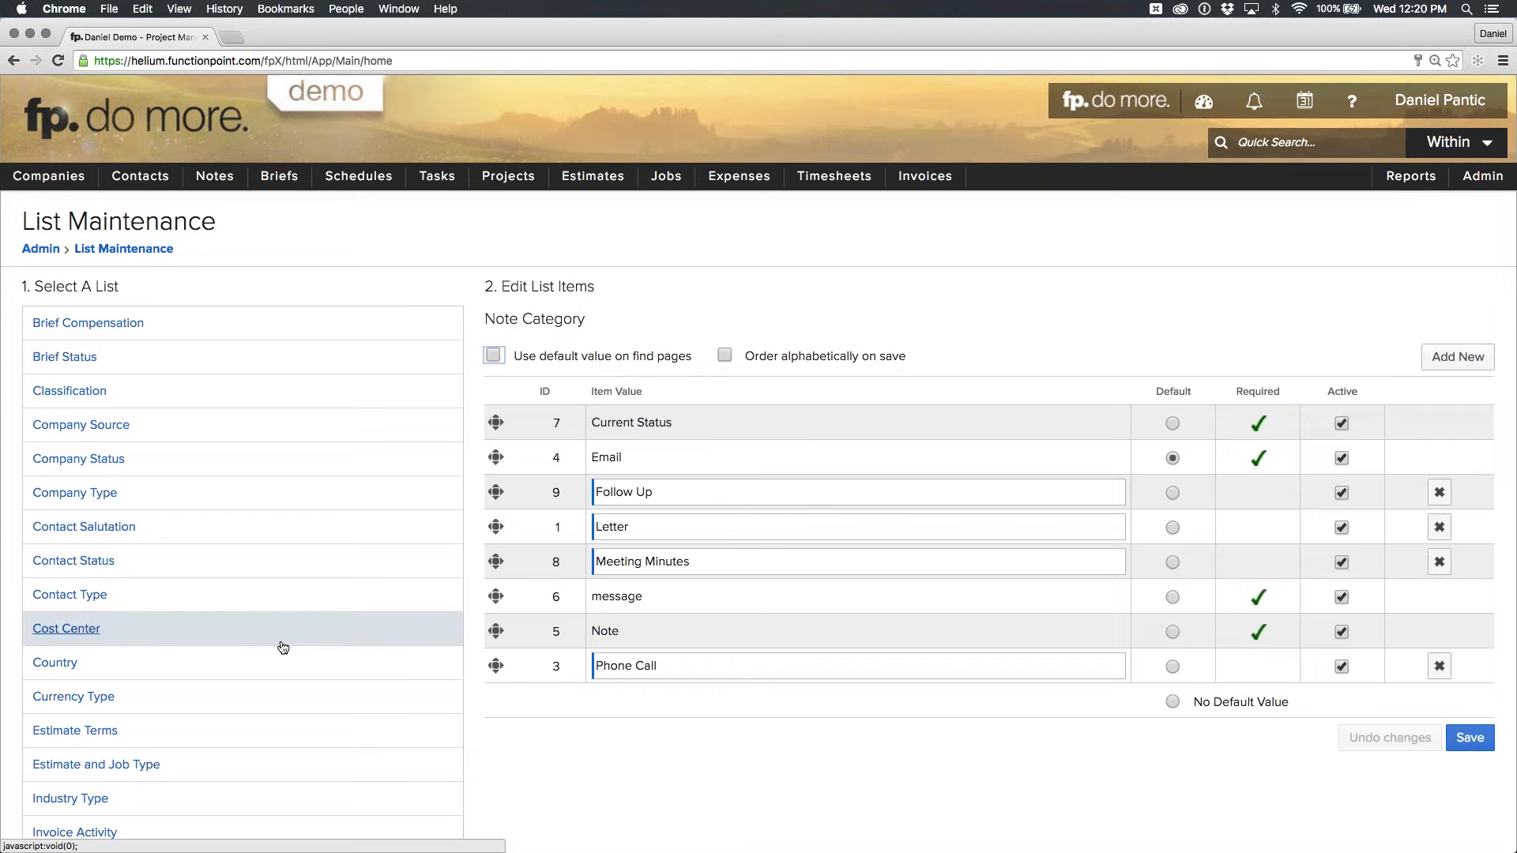
Add Opportunity and Vendor to the Company Type list and save it in alphabetical order.
left_click(102, 504)
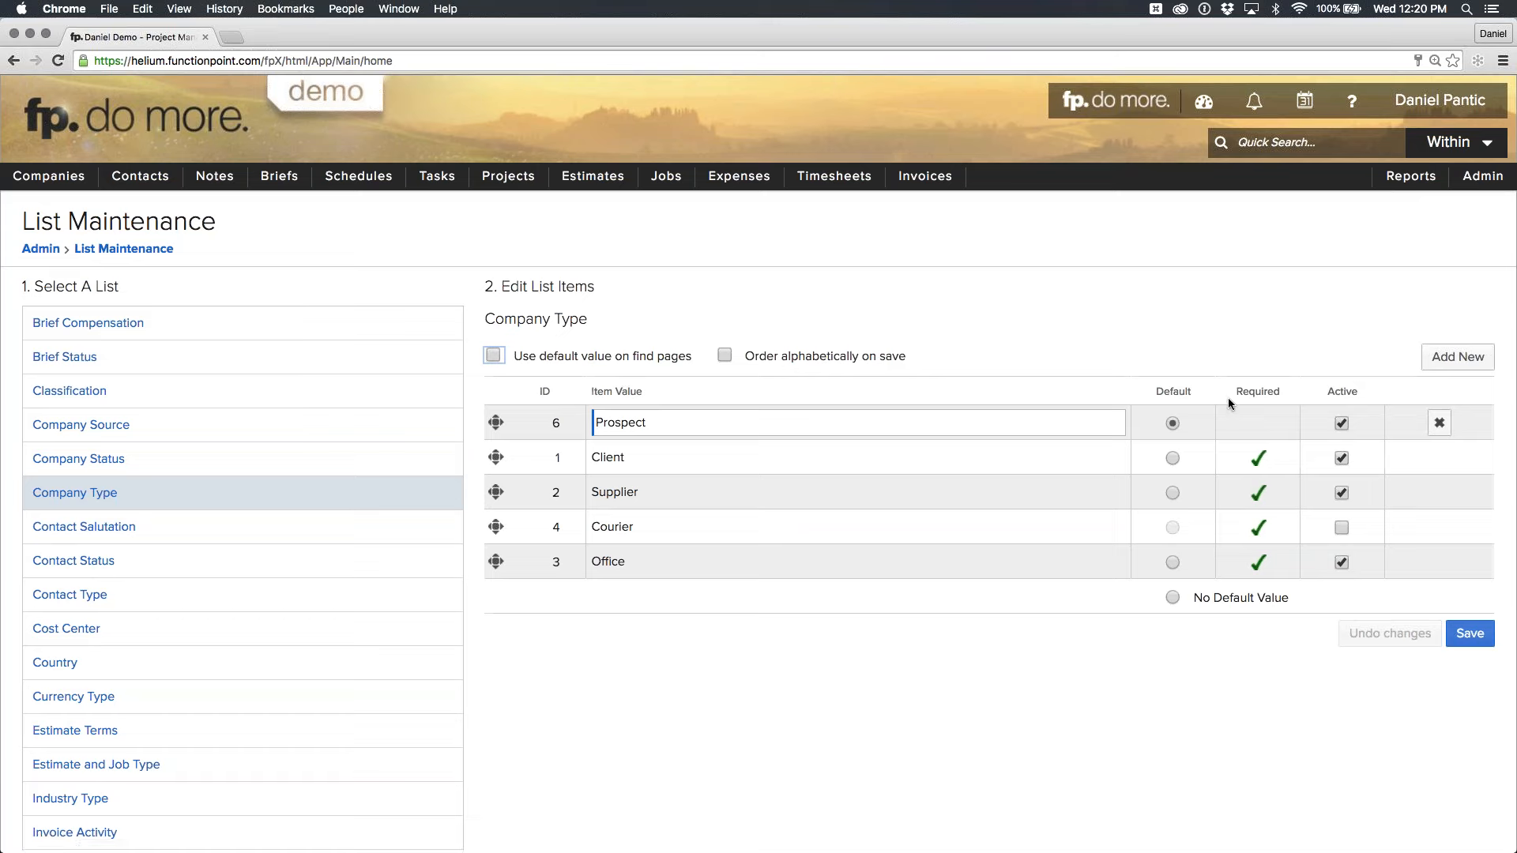
left_click(1473, 364)
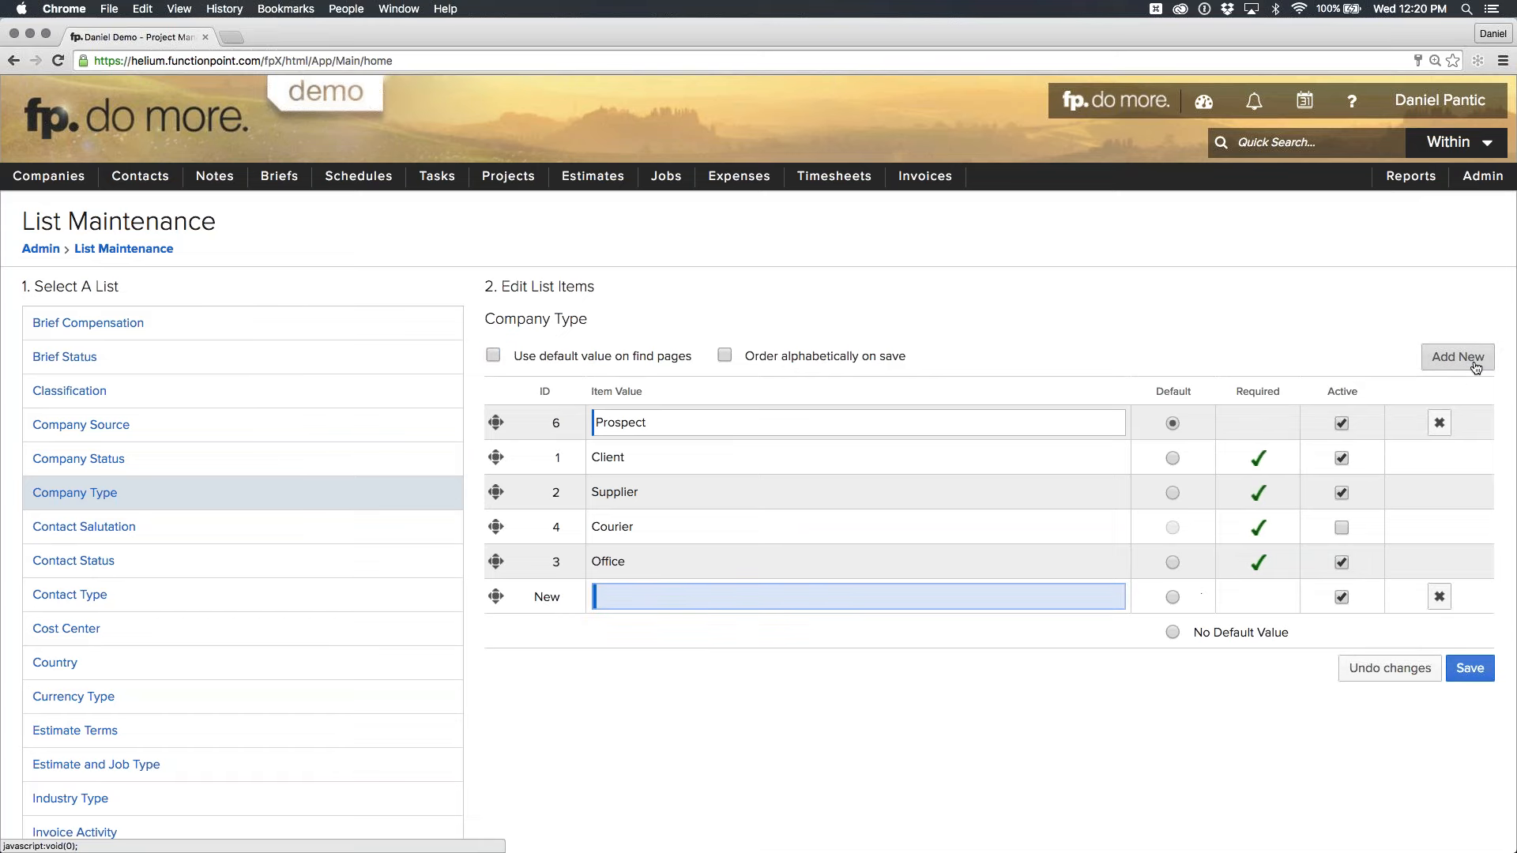
type("Opport")
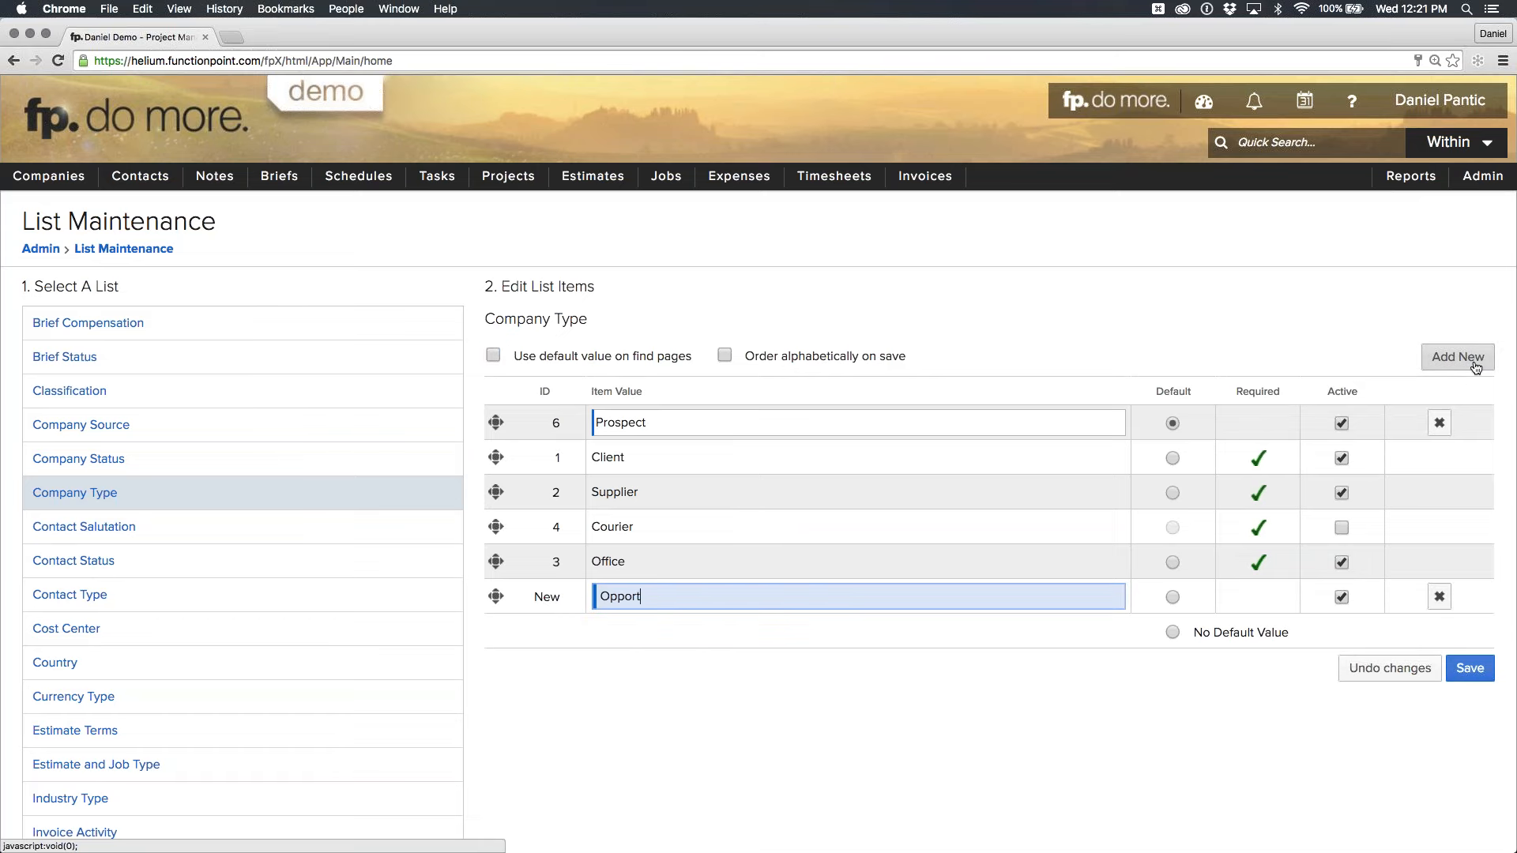
type("unity")
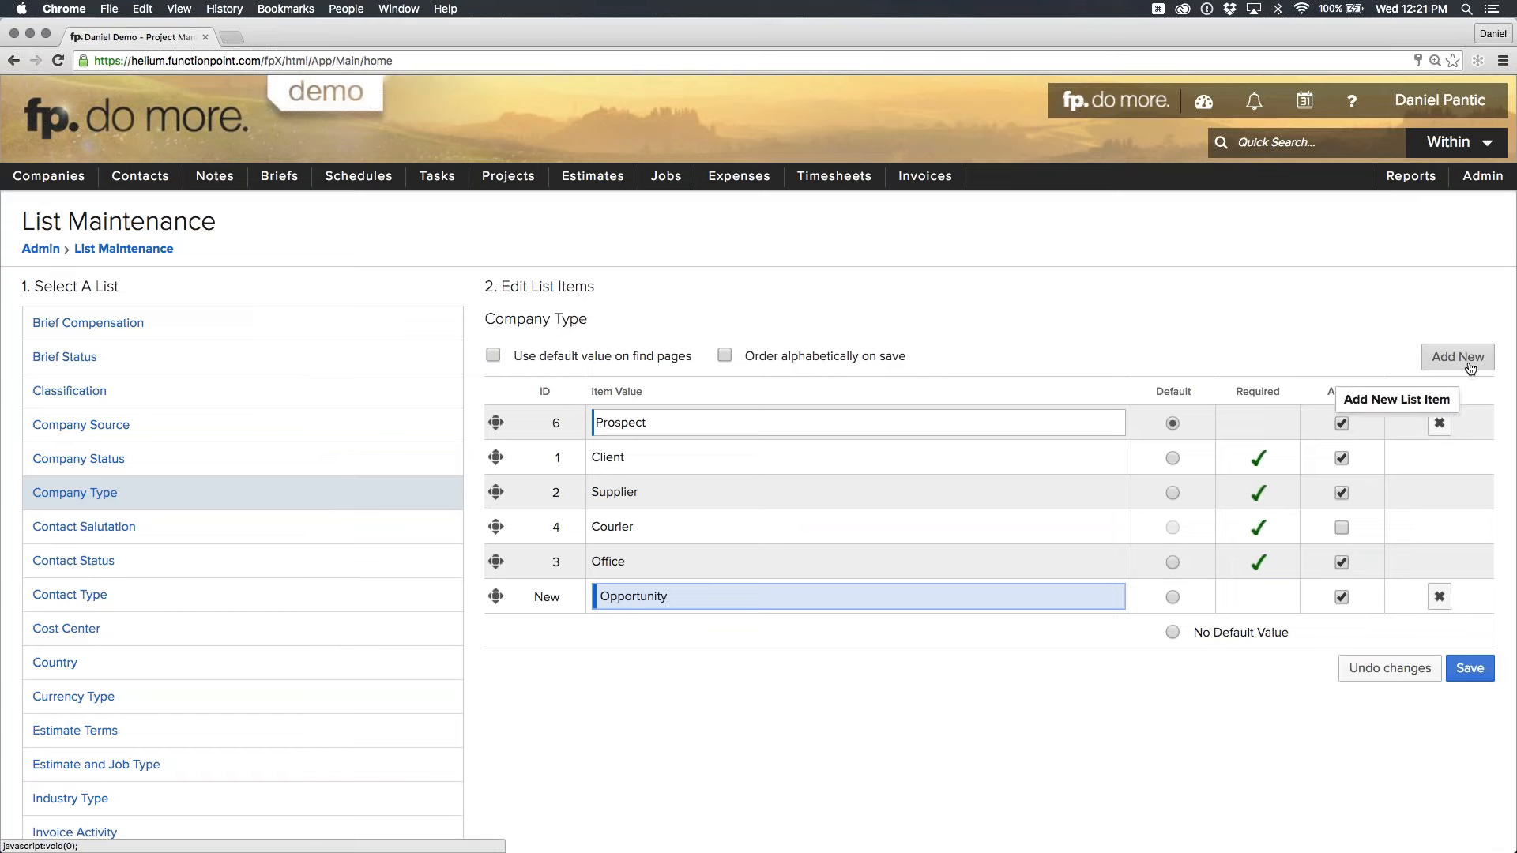
left_click(1470, 368)
type("V")
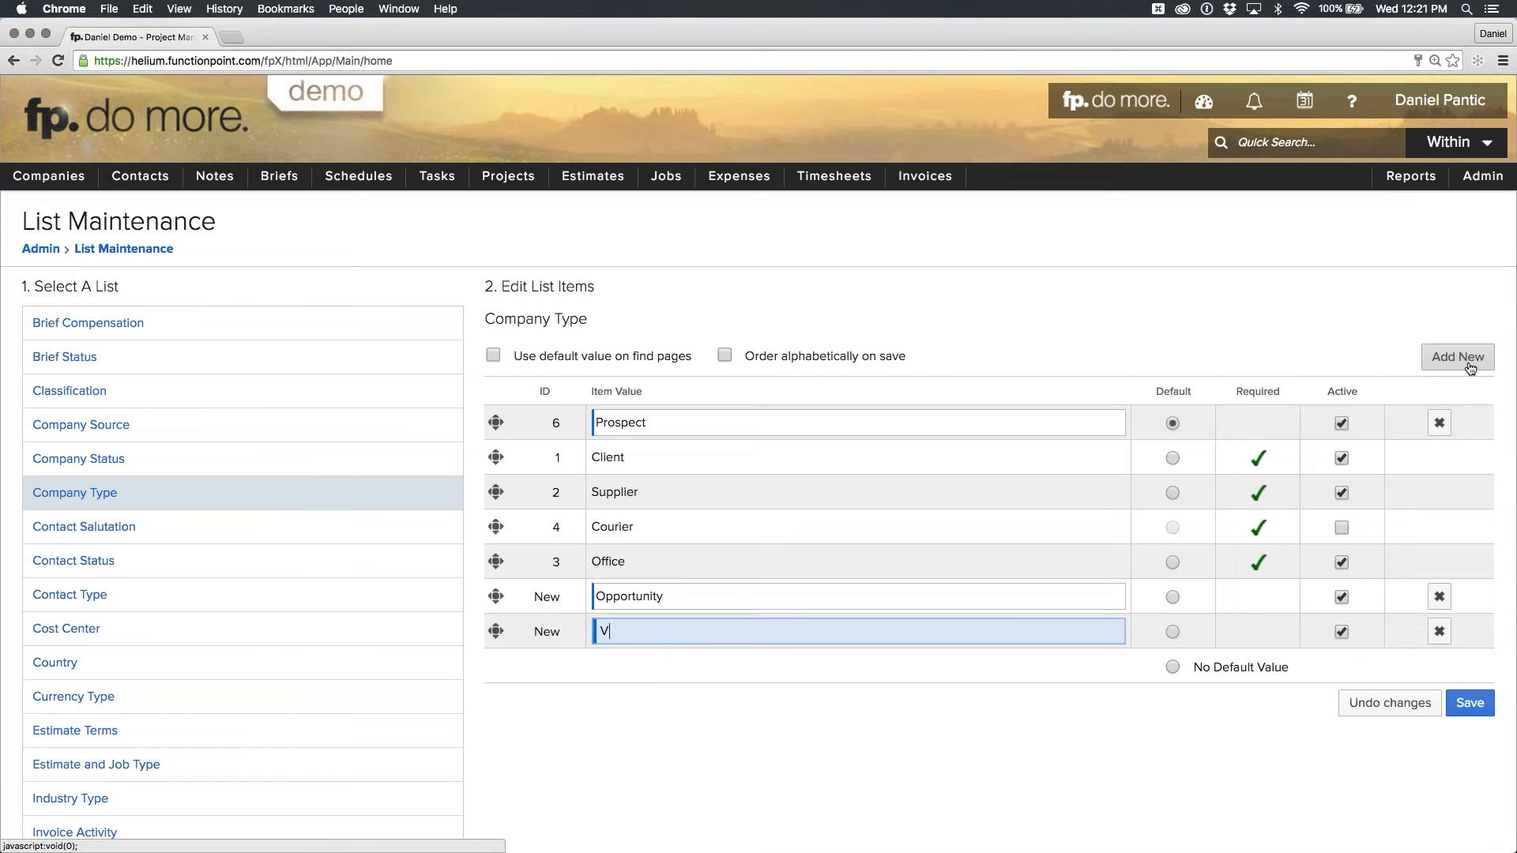
type("endor")
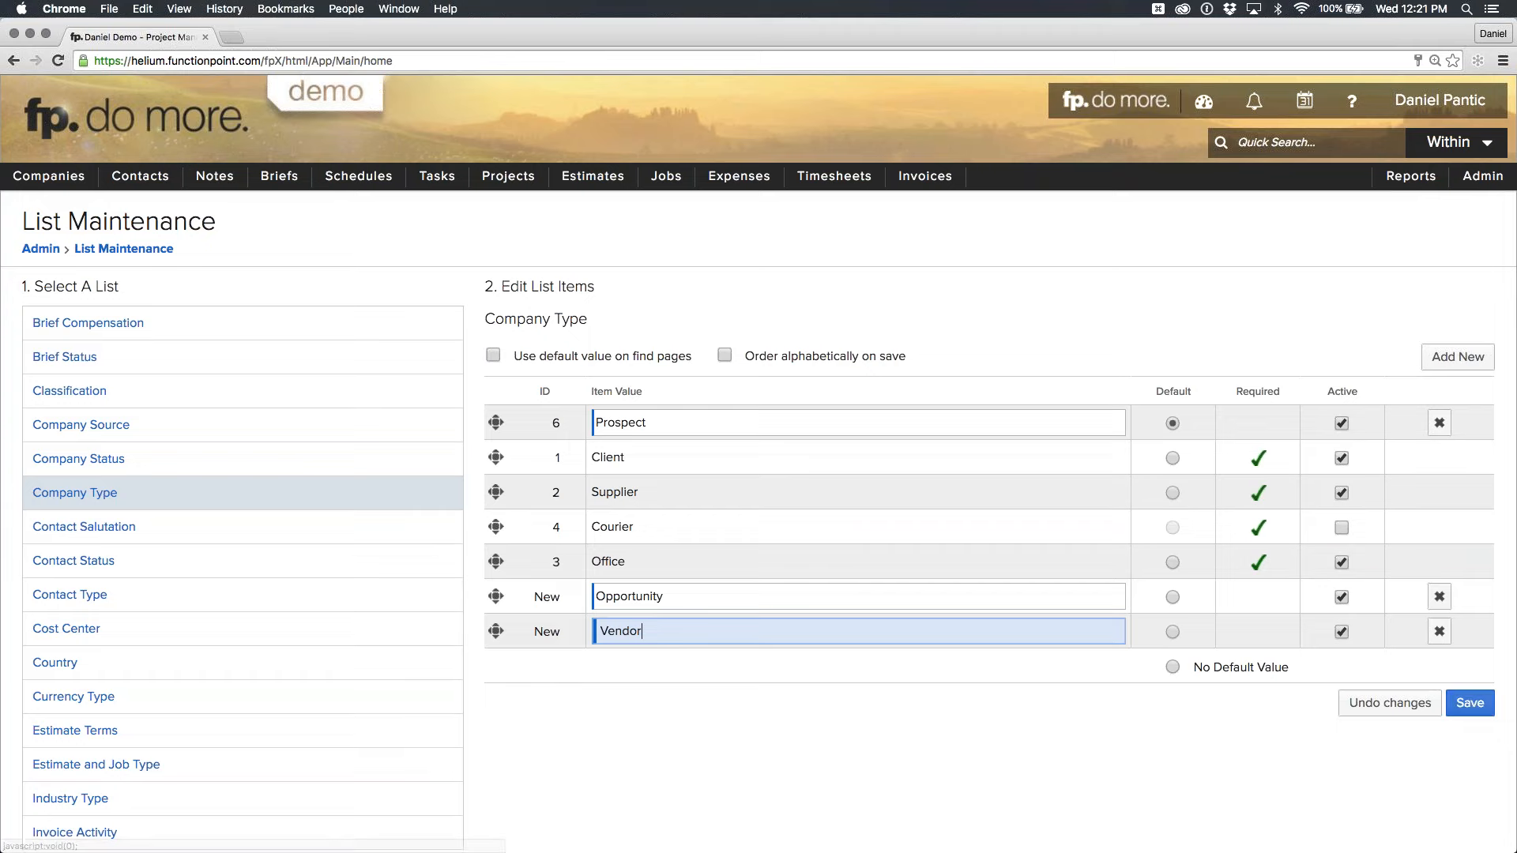
left_click(725, 354)
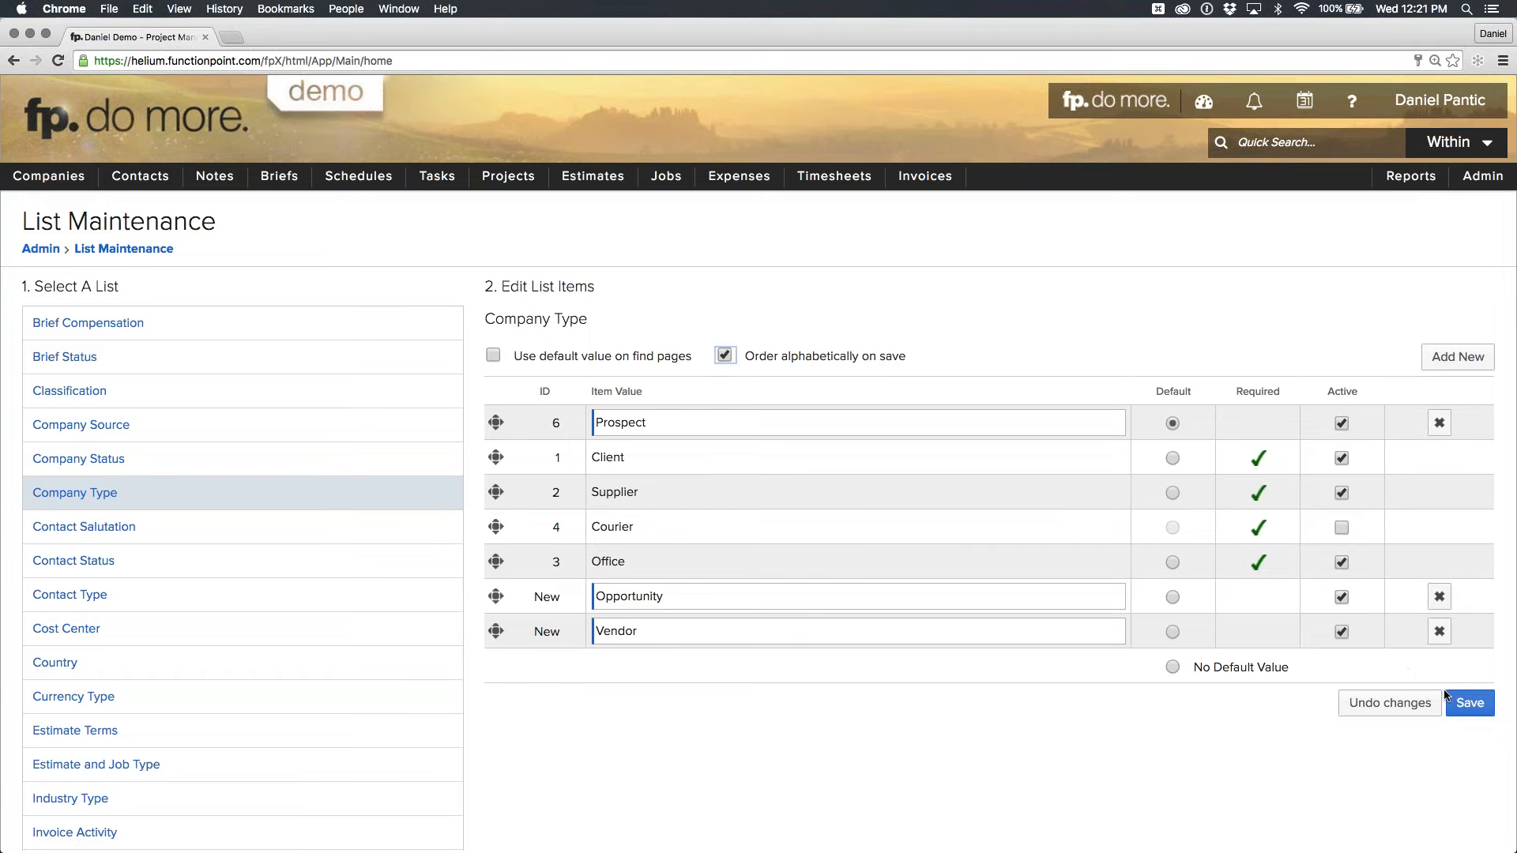
left_click(1458, 702)
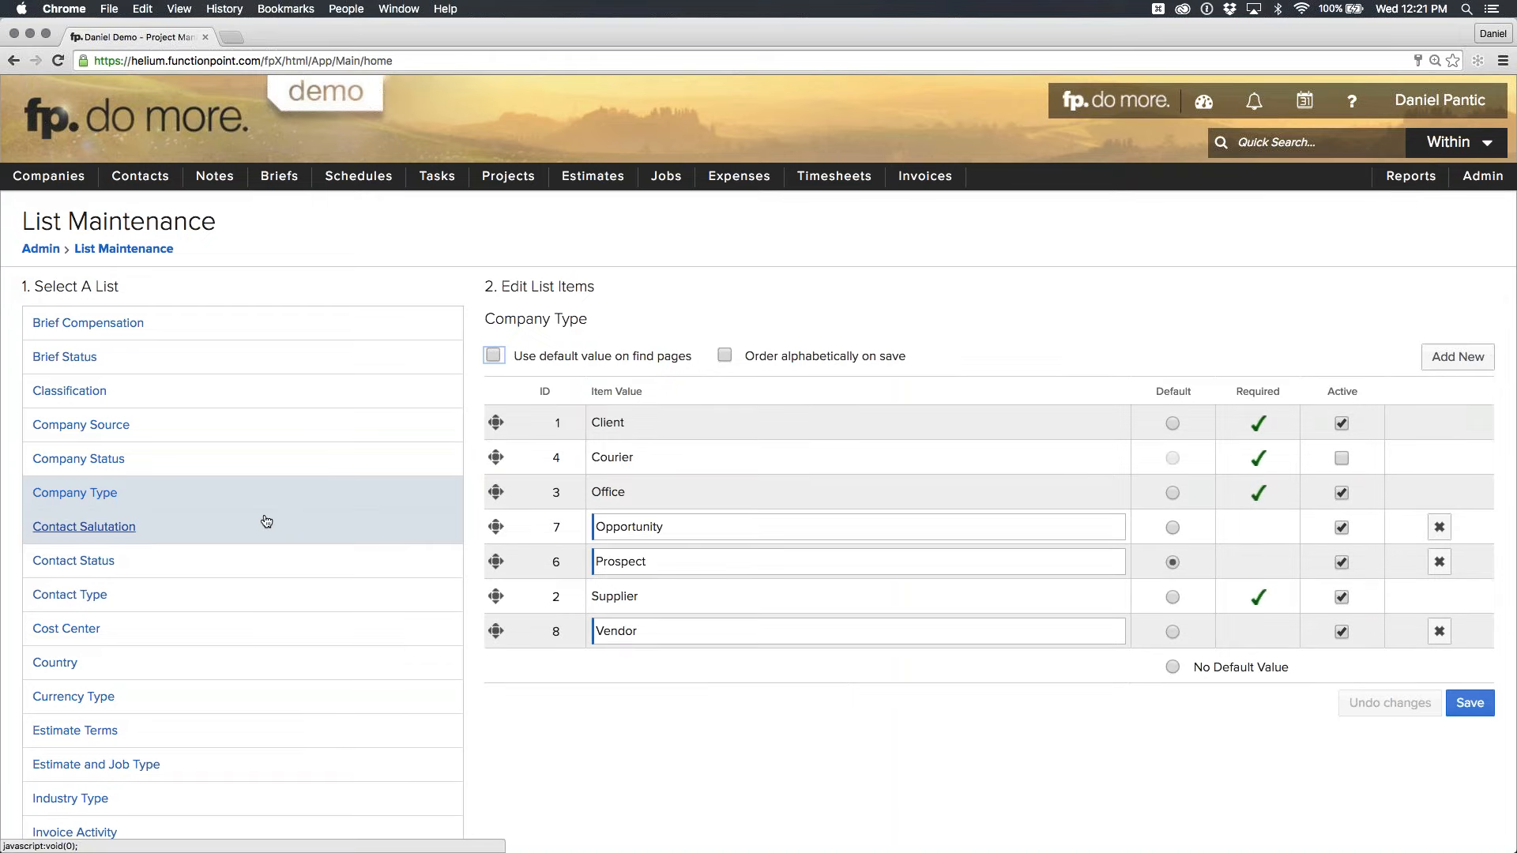
Look through the lists available for maintenance and open the Estimate Terms list to examine its terms.
scroll(266, 521, "down", 5)
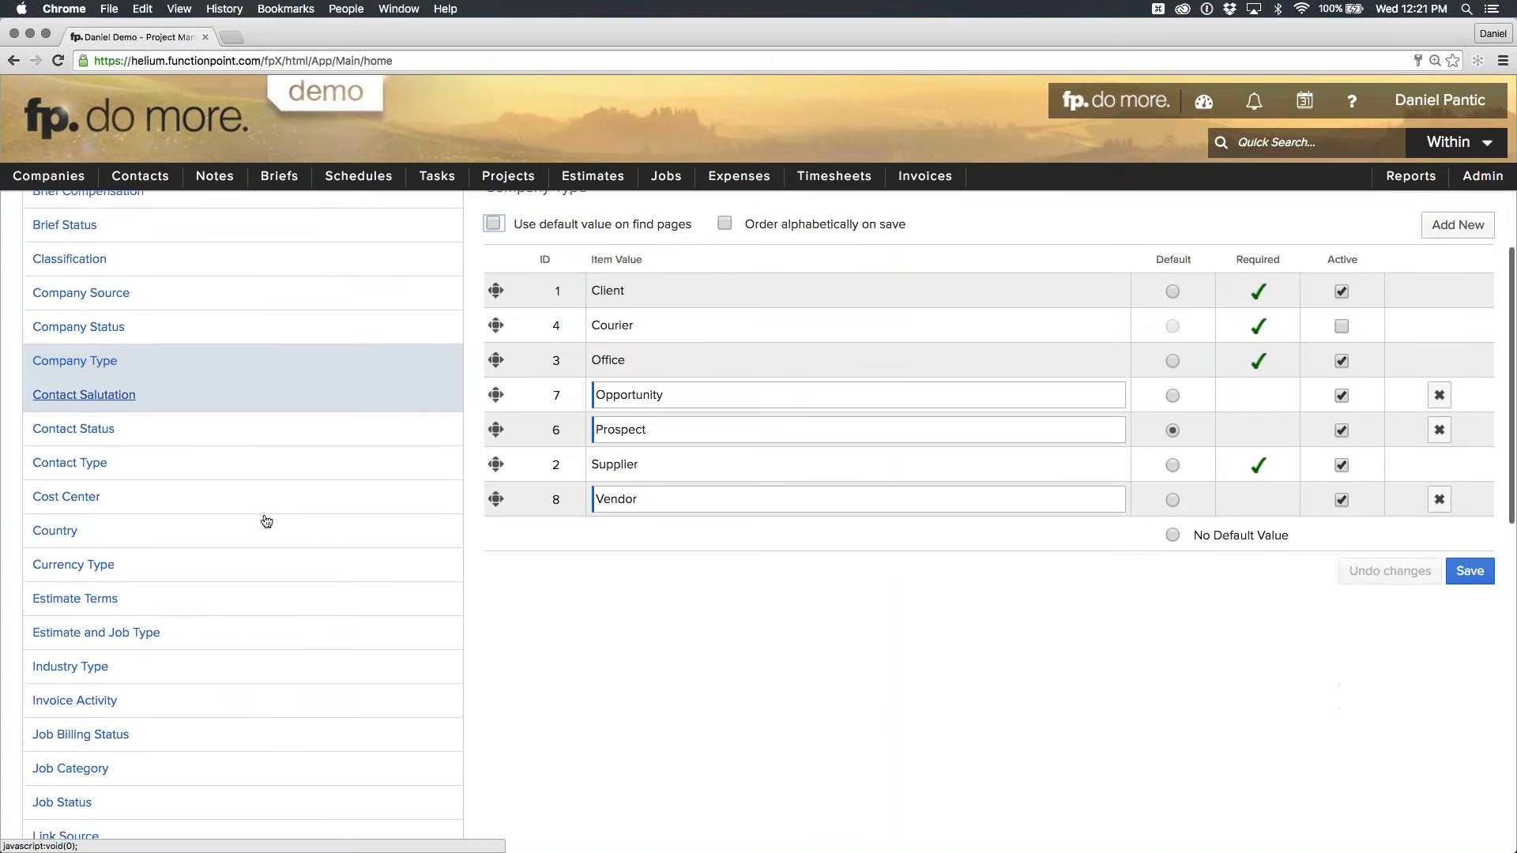
scroll(266, 521, "down", 6)
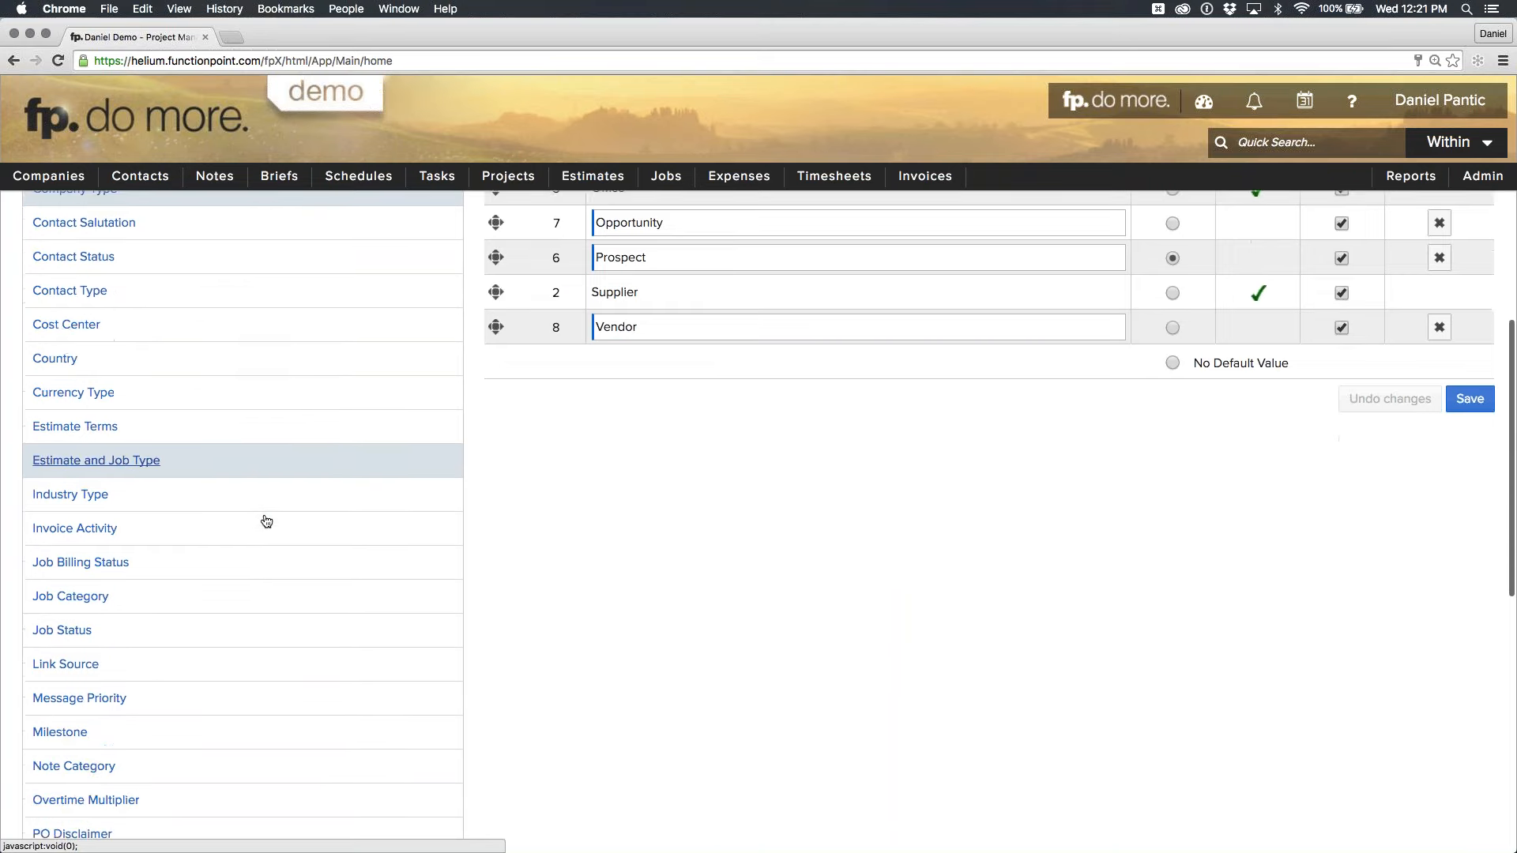
scroll(267, 522, "down", 10)
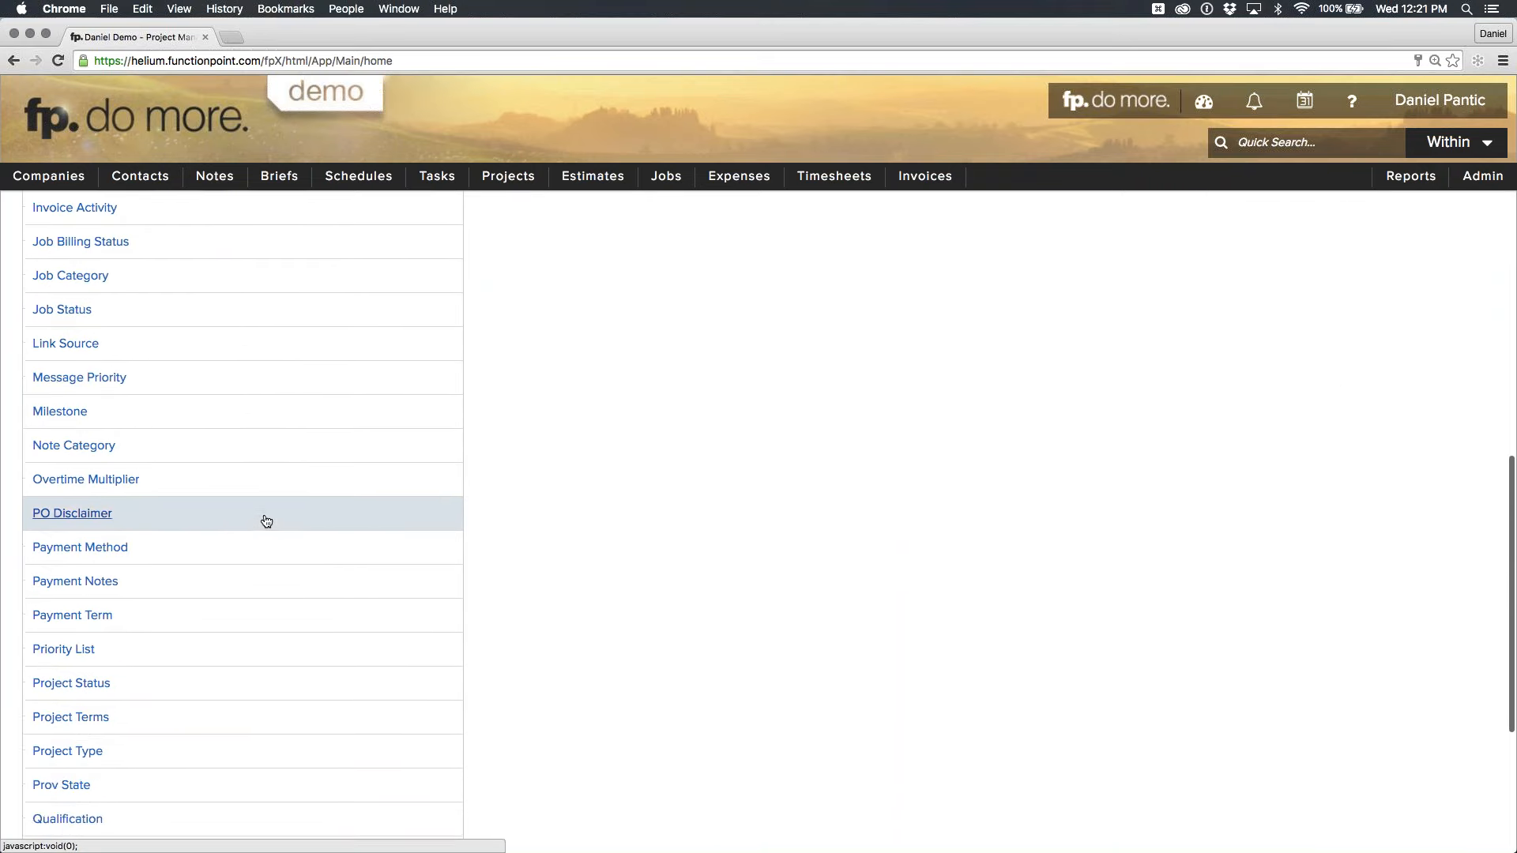
scroll(264, 424, "up", 20)
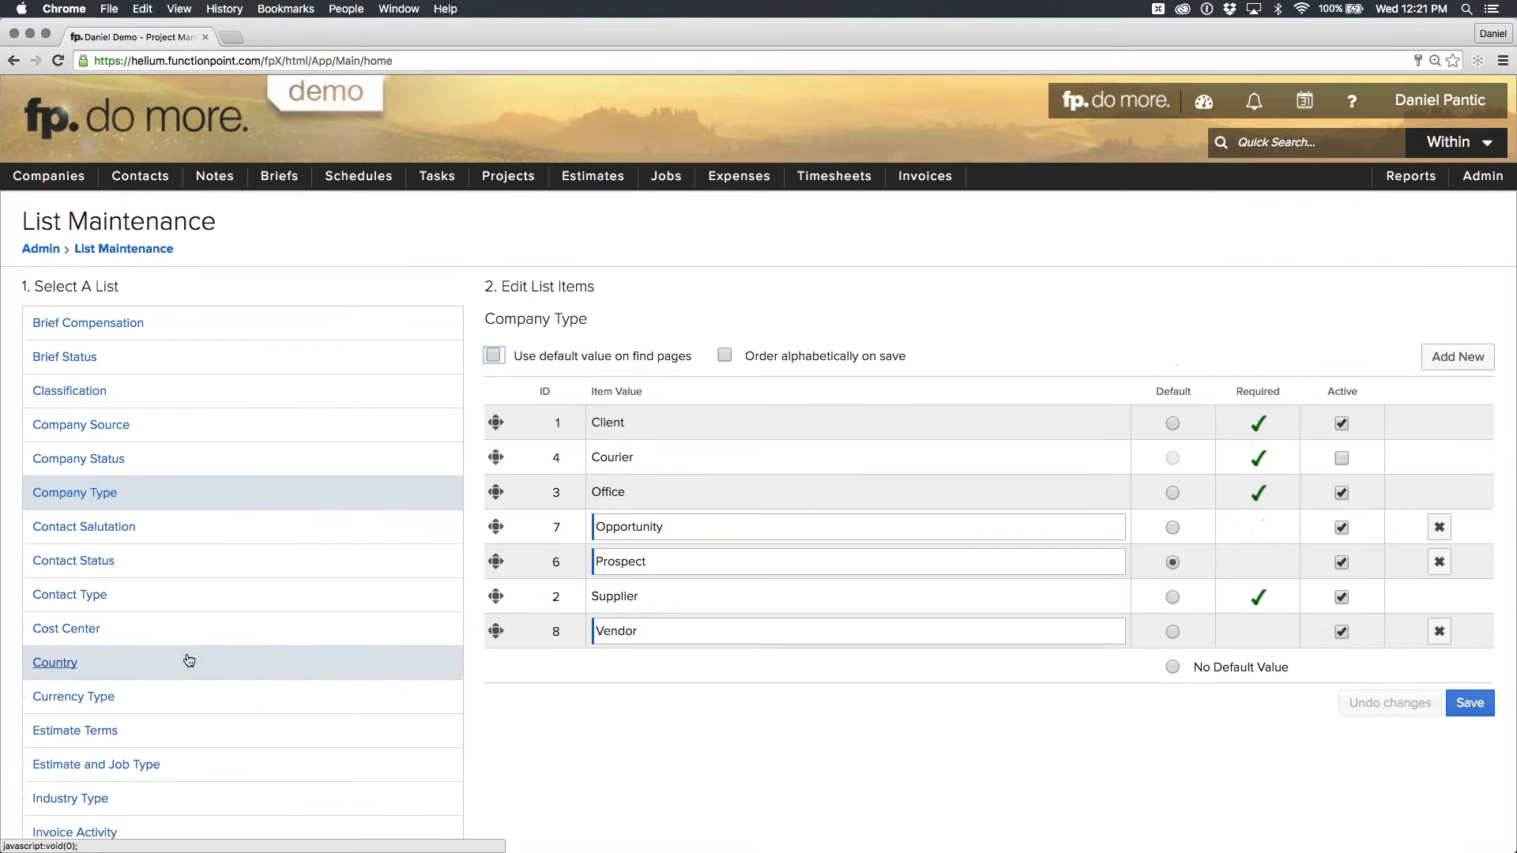
scroll(189, 660, "down", 3)
left_click(105, 654)
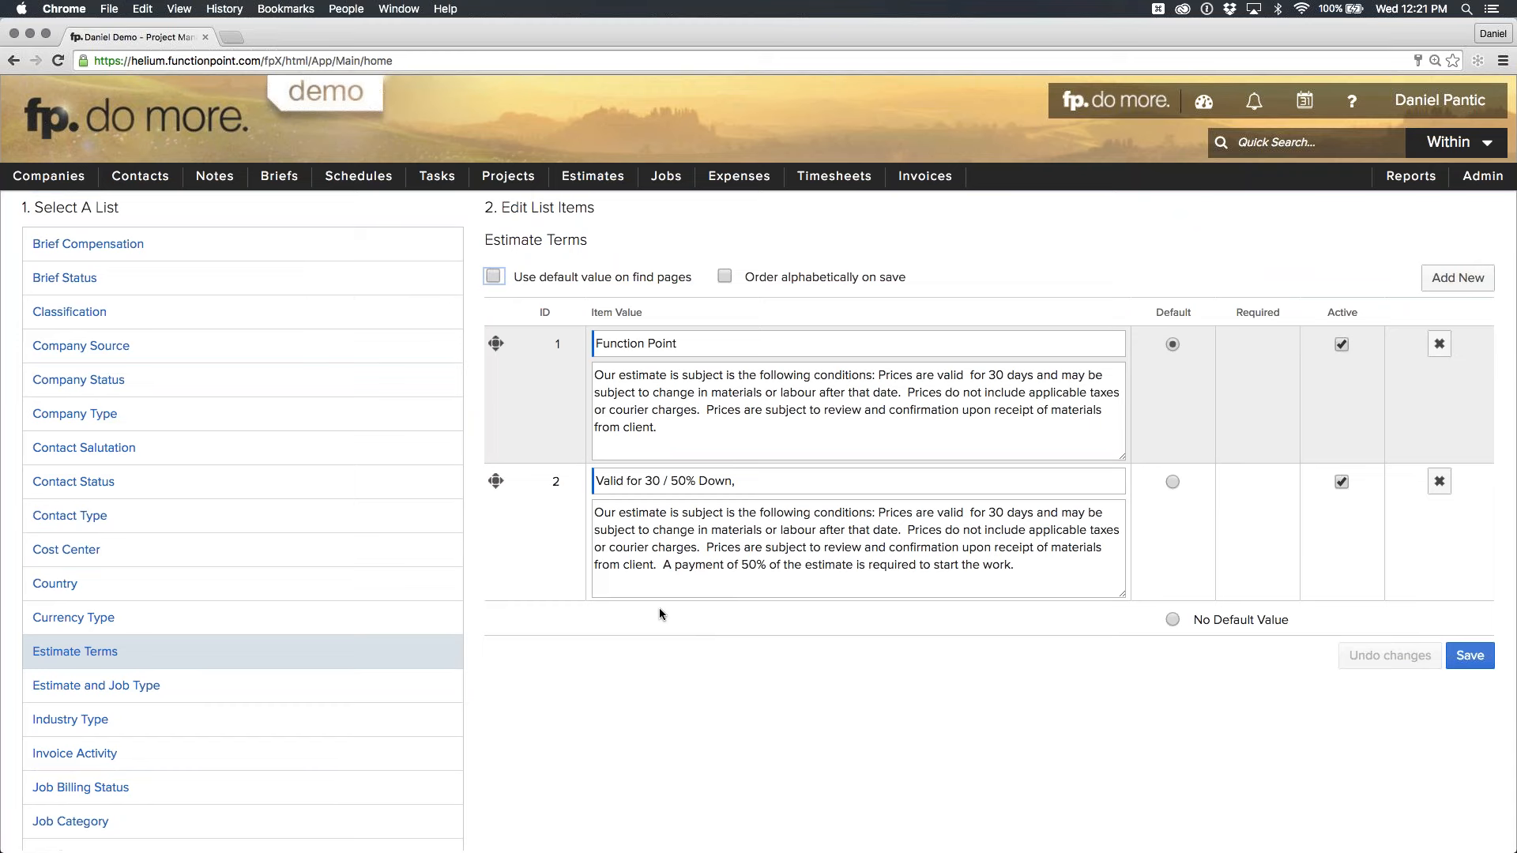
Open the Estimate and Job Type list, review its job types from beginning to end, and save the list.
left_click(146, 692)
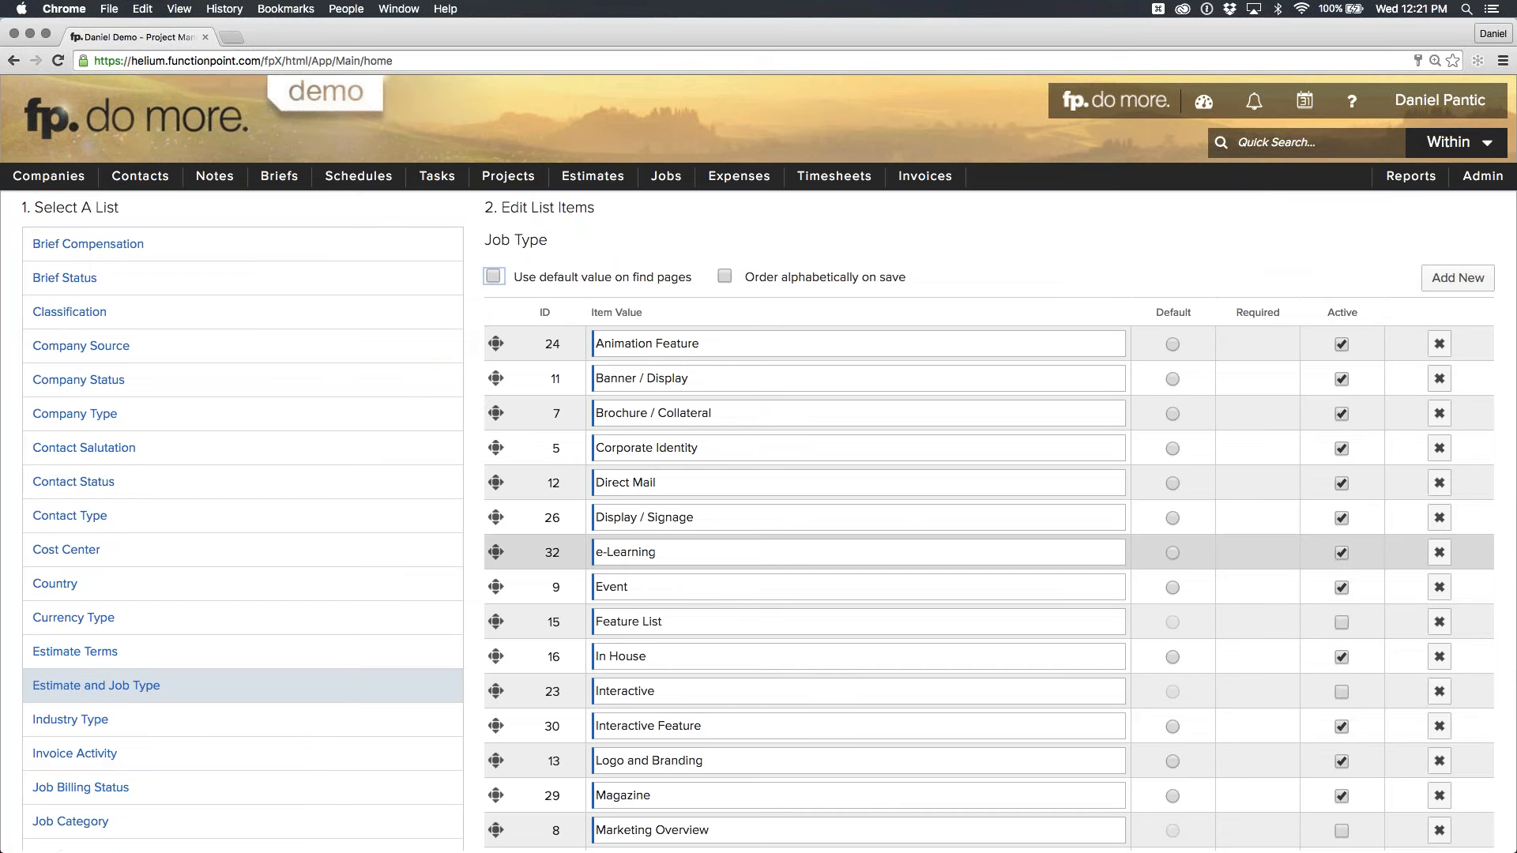
scroll(869, 553, "down", 1)
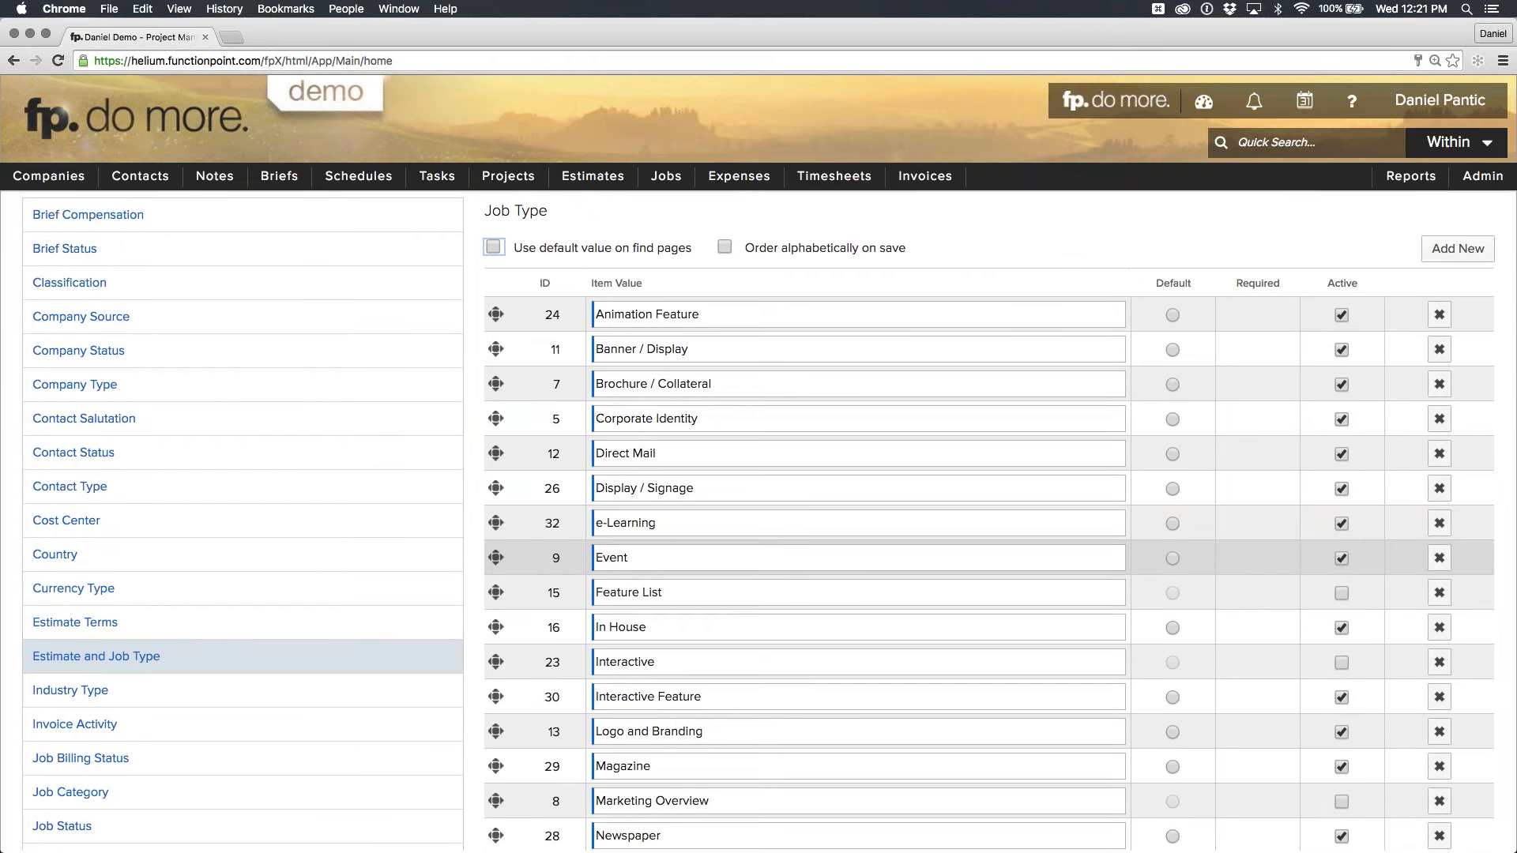
scroll(869, 553, "up", 1)
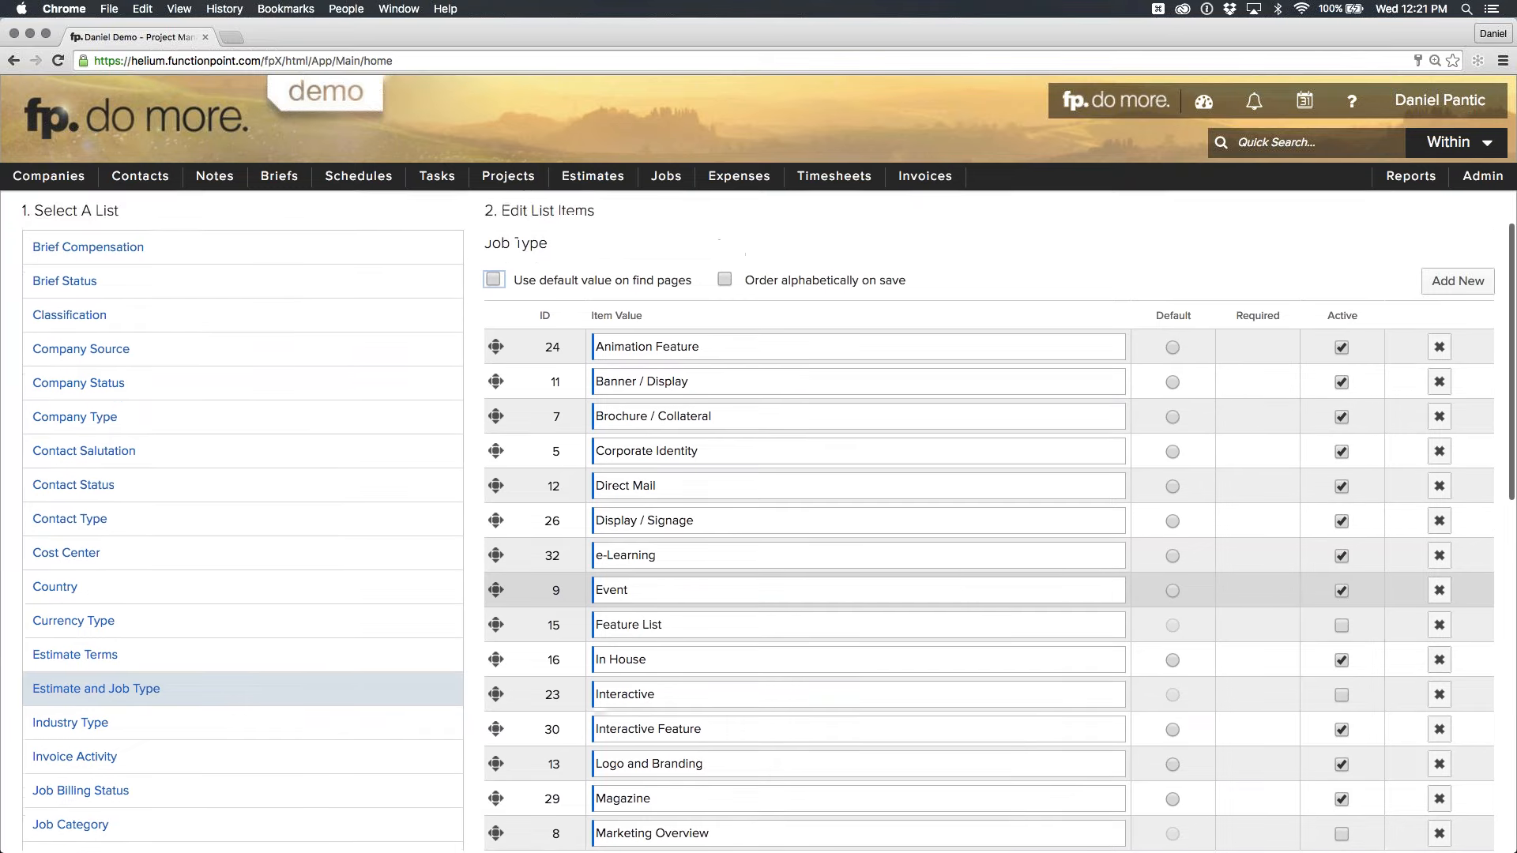
scroll(869, 553, "down", 1)
scroll(988, 487, "down", 1)
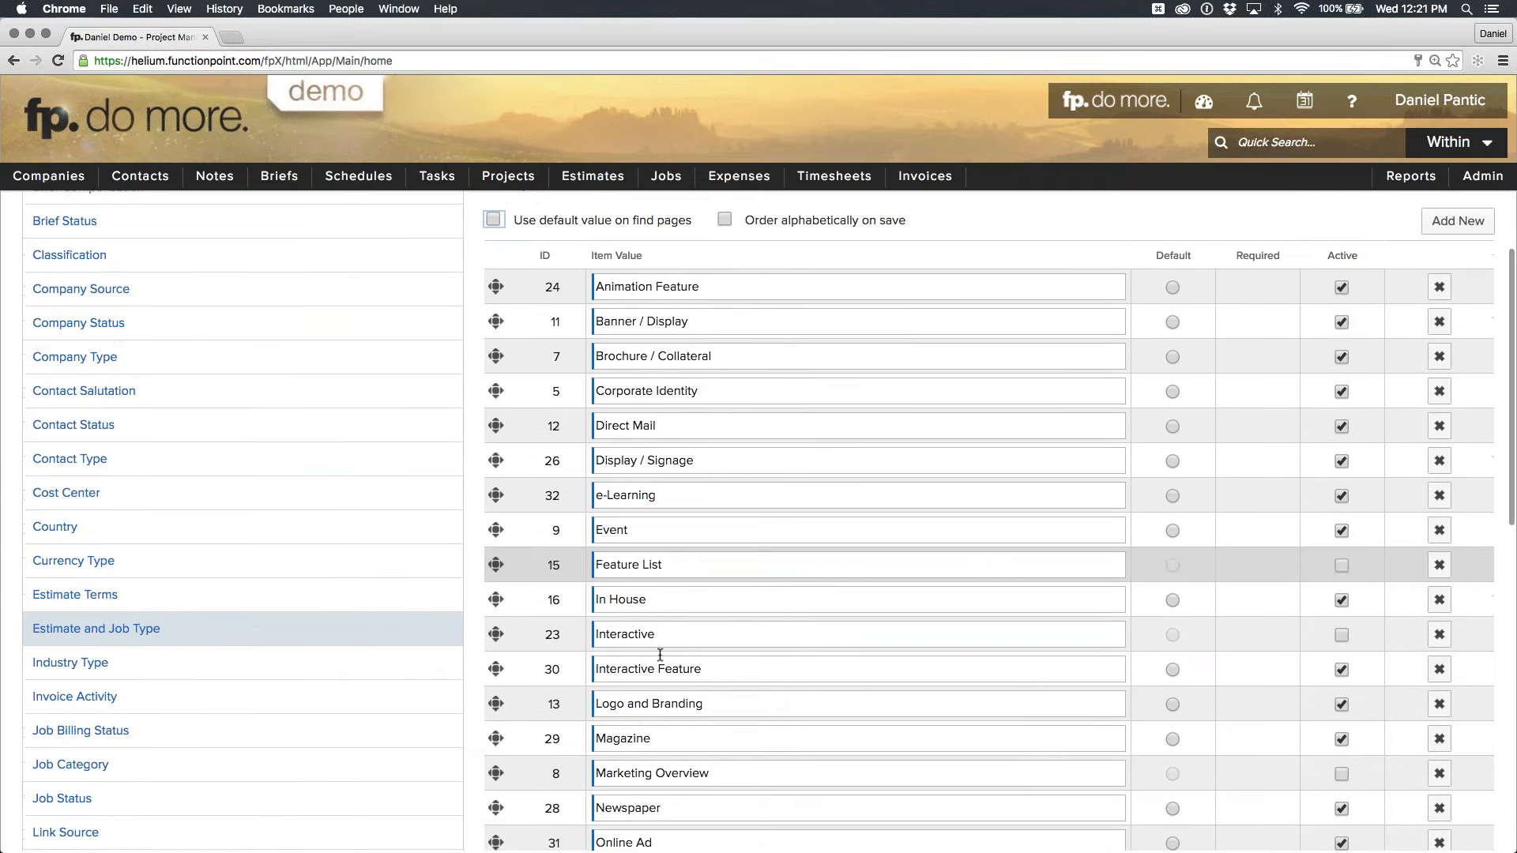
scroll(989, 486, "down", 8)
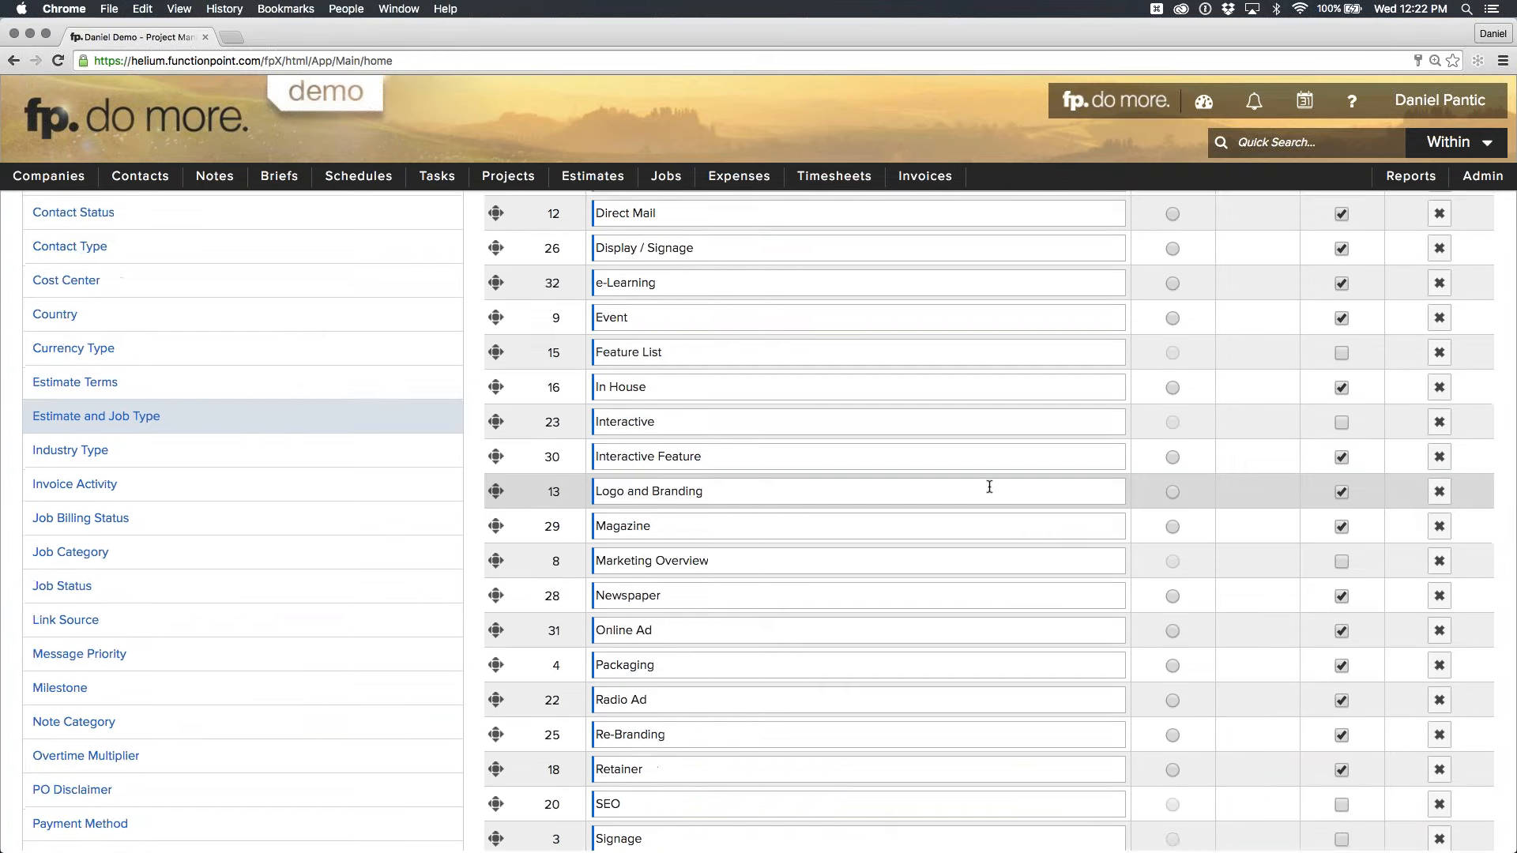
scroll(989, 486, "down", 3)
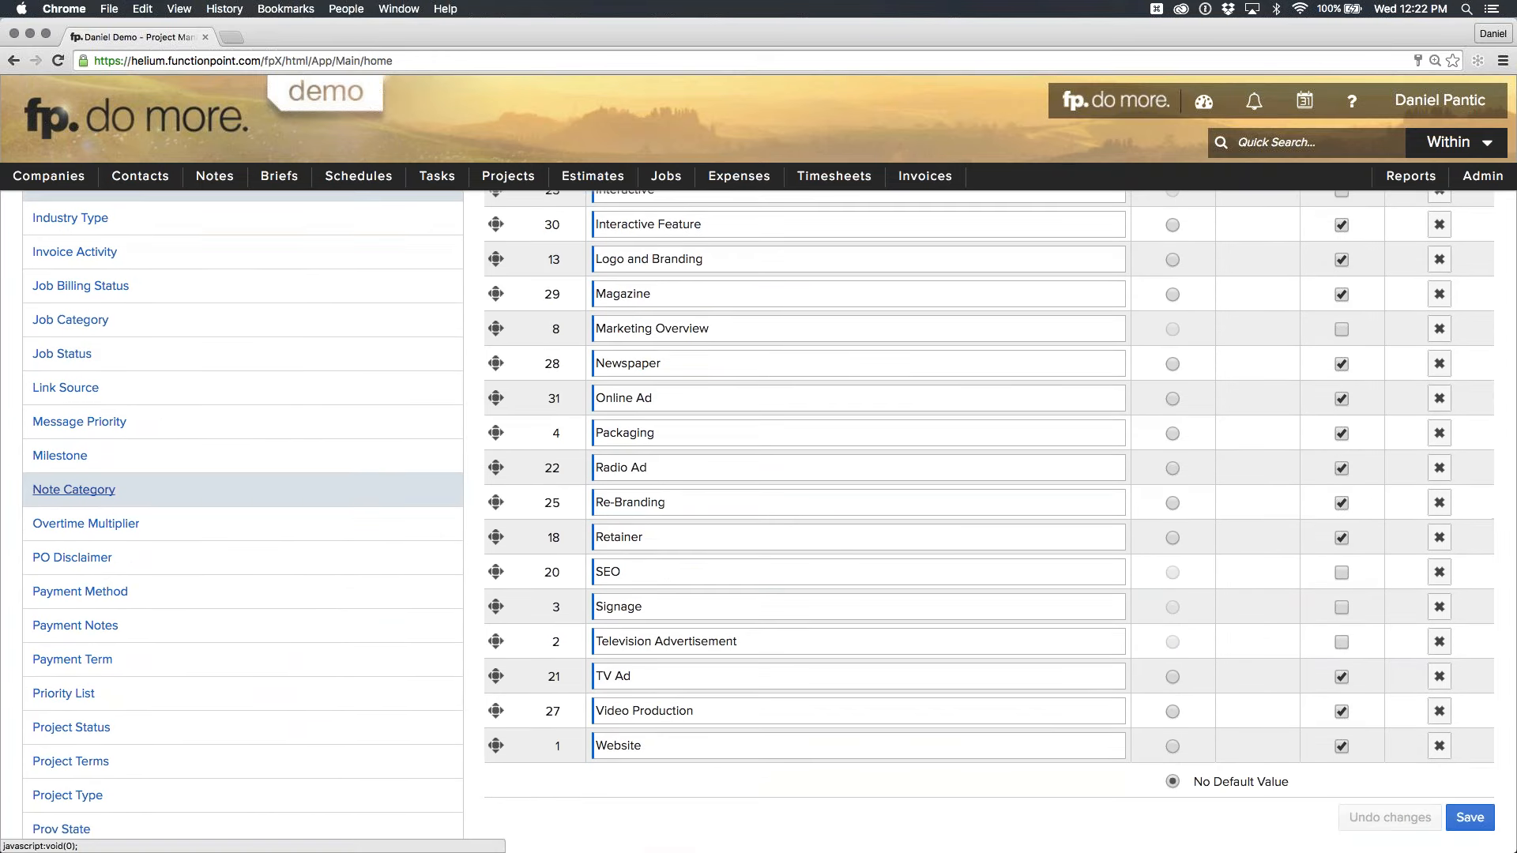
scroll(74, 489, "up", 3)
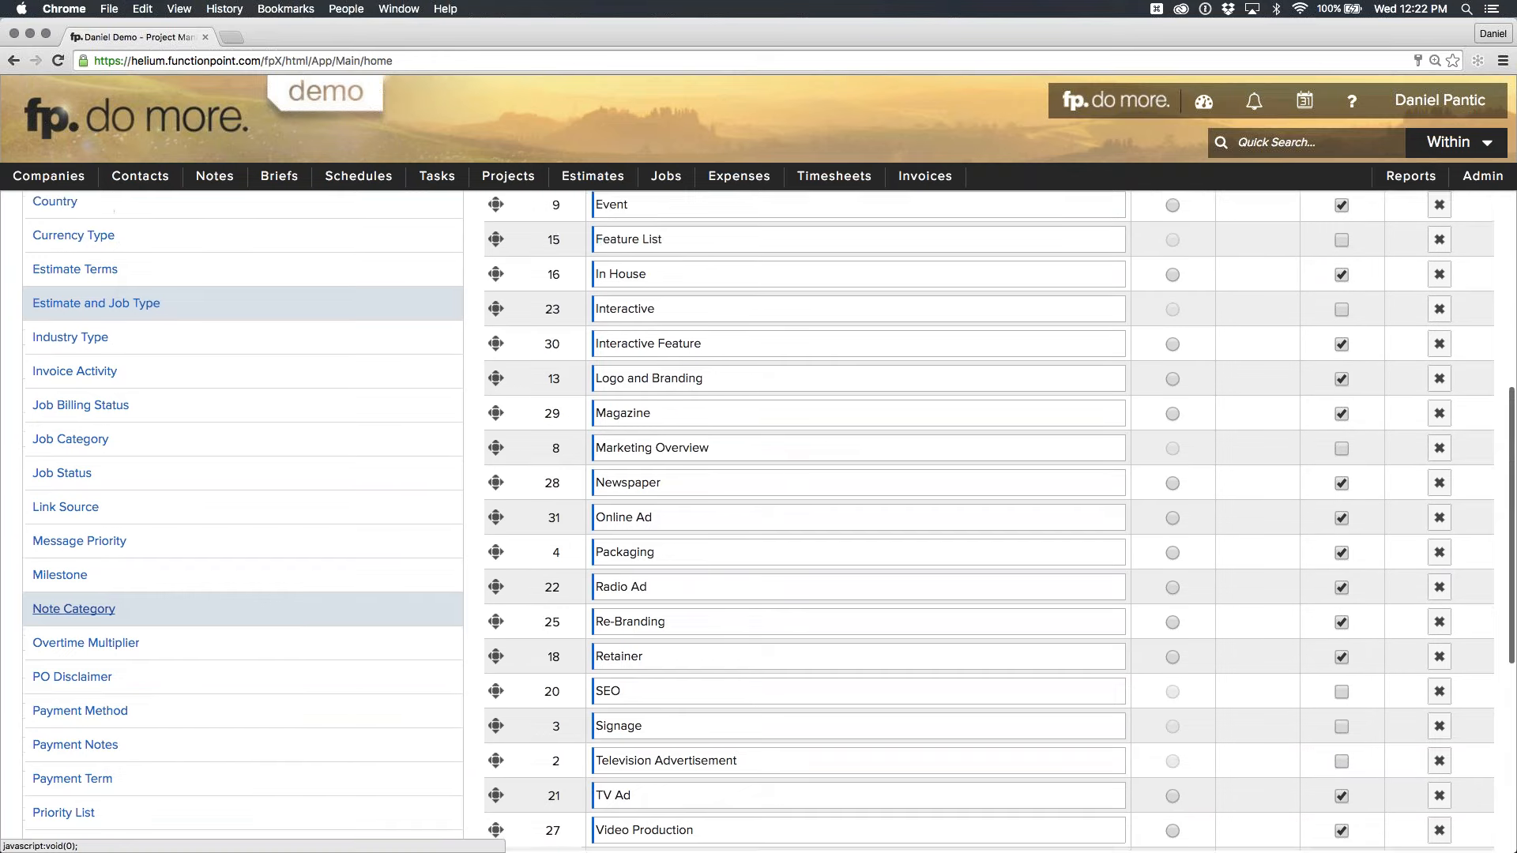
scroll(74, 609, "up", 10)
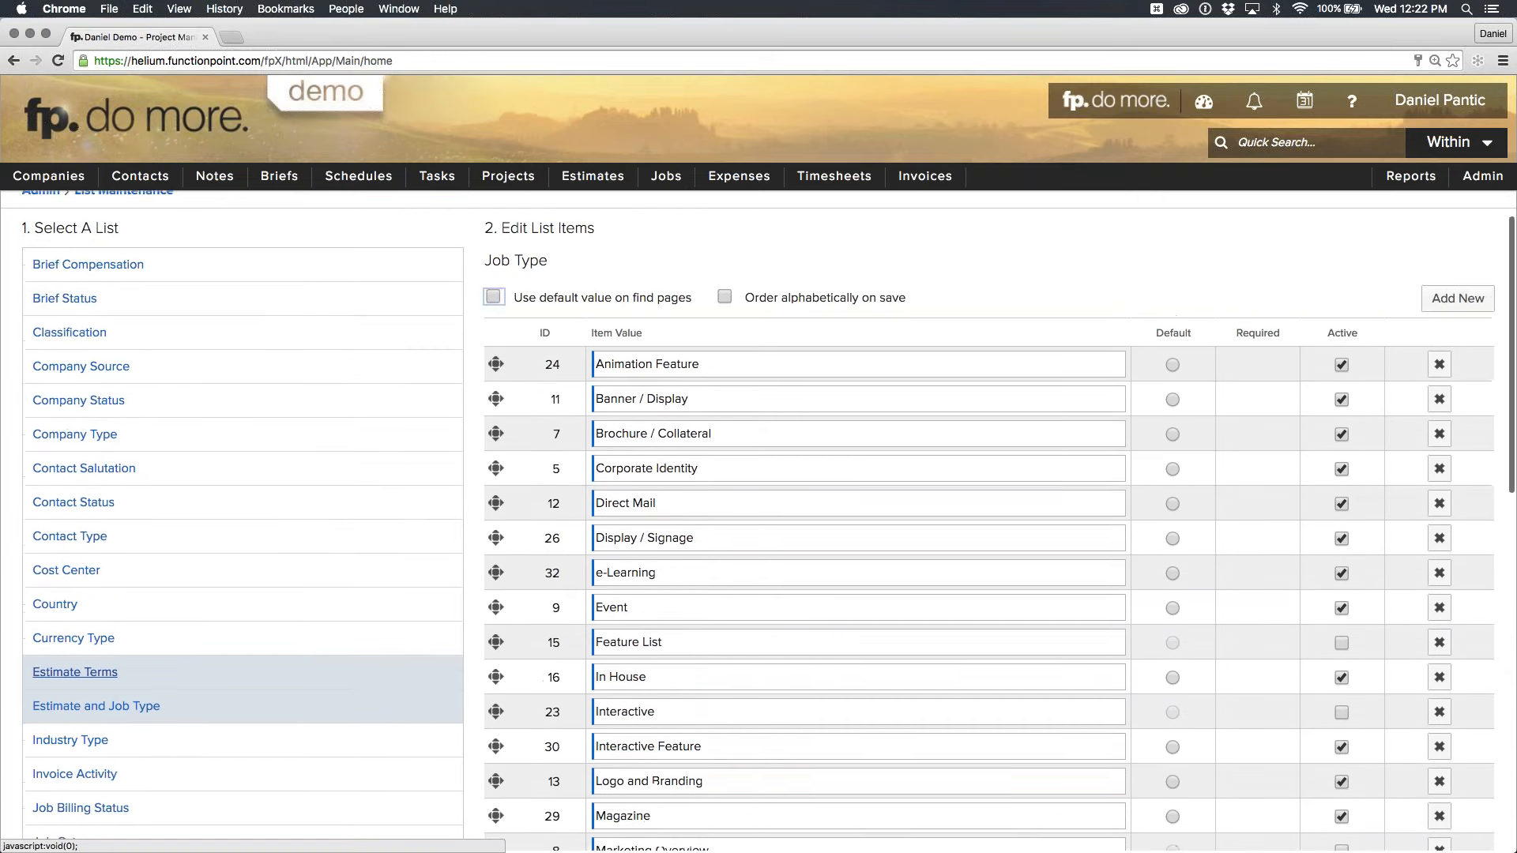
scroll(75, 671, "up", 1)
left_click_drag(226, 224, 6, 221)
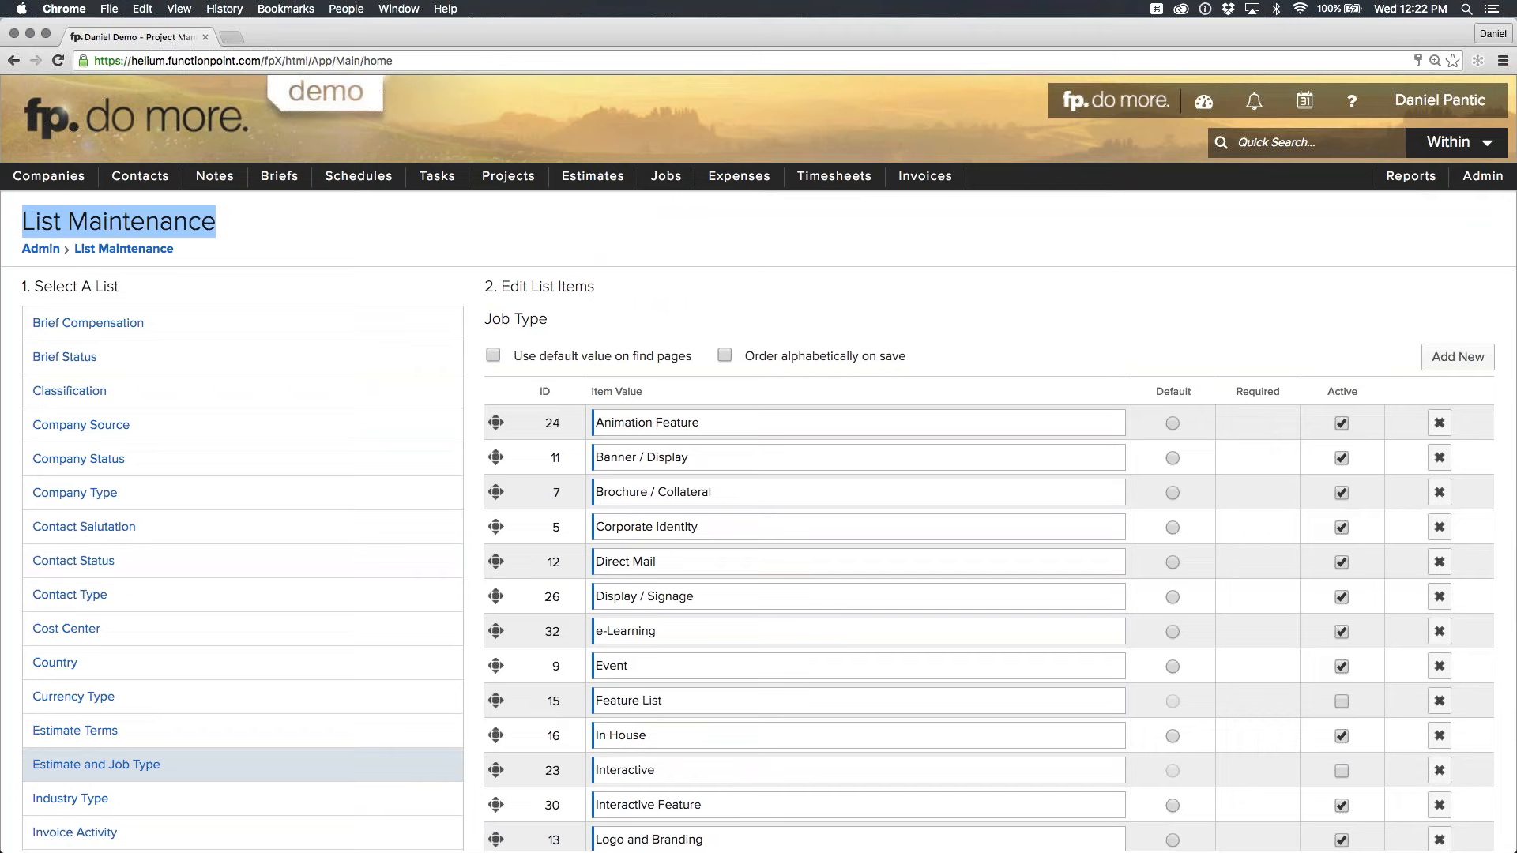
left_click(1213, 311)
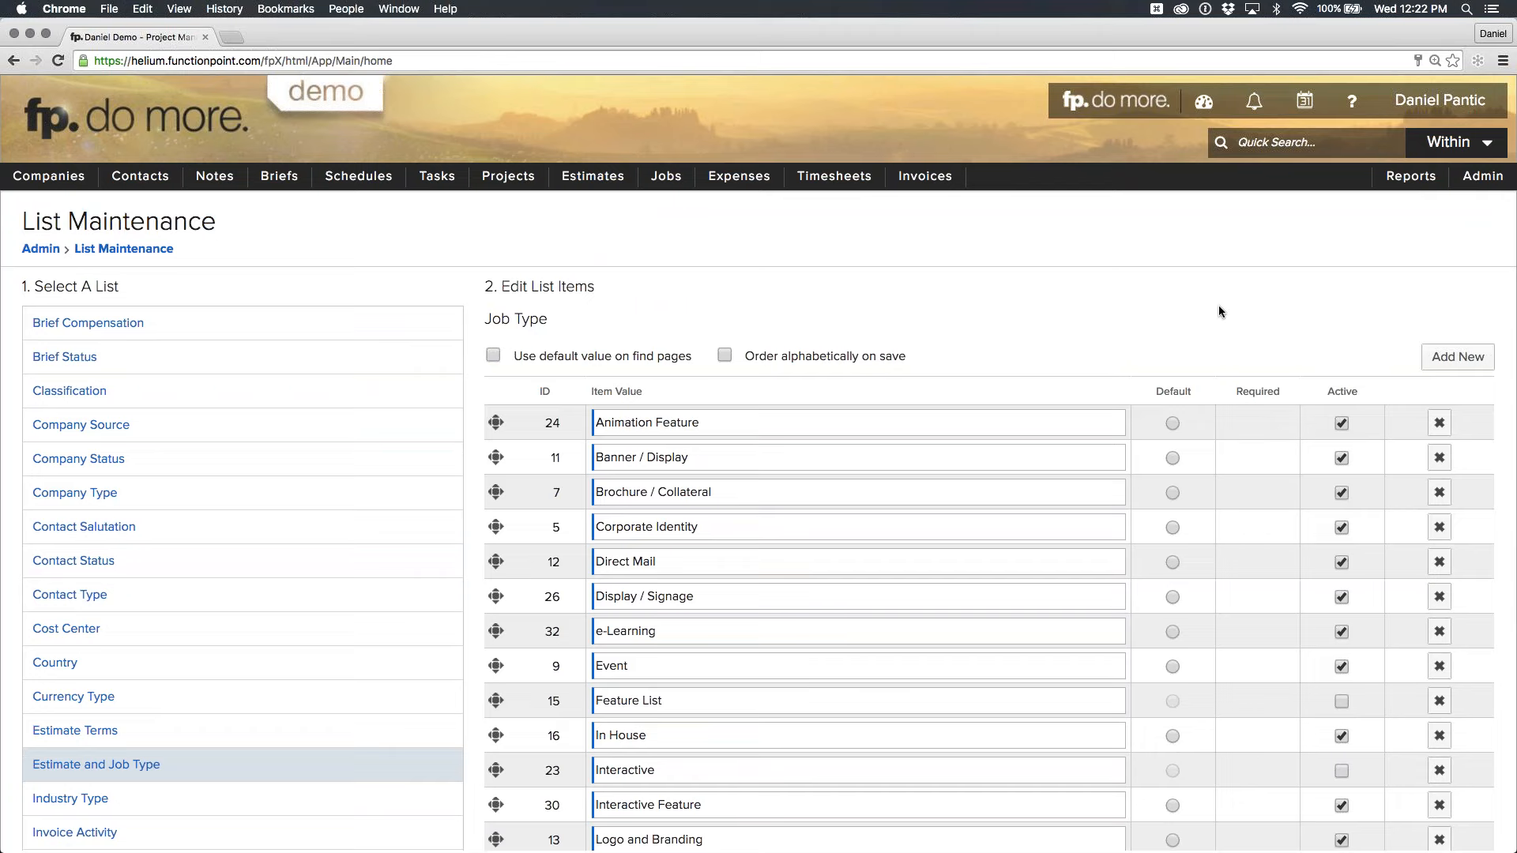
scroll(1366, 305, "down", 10)
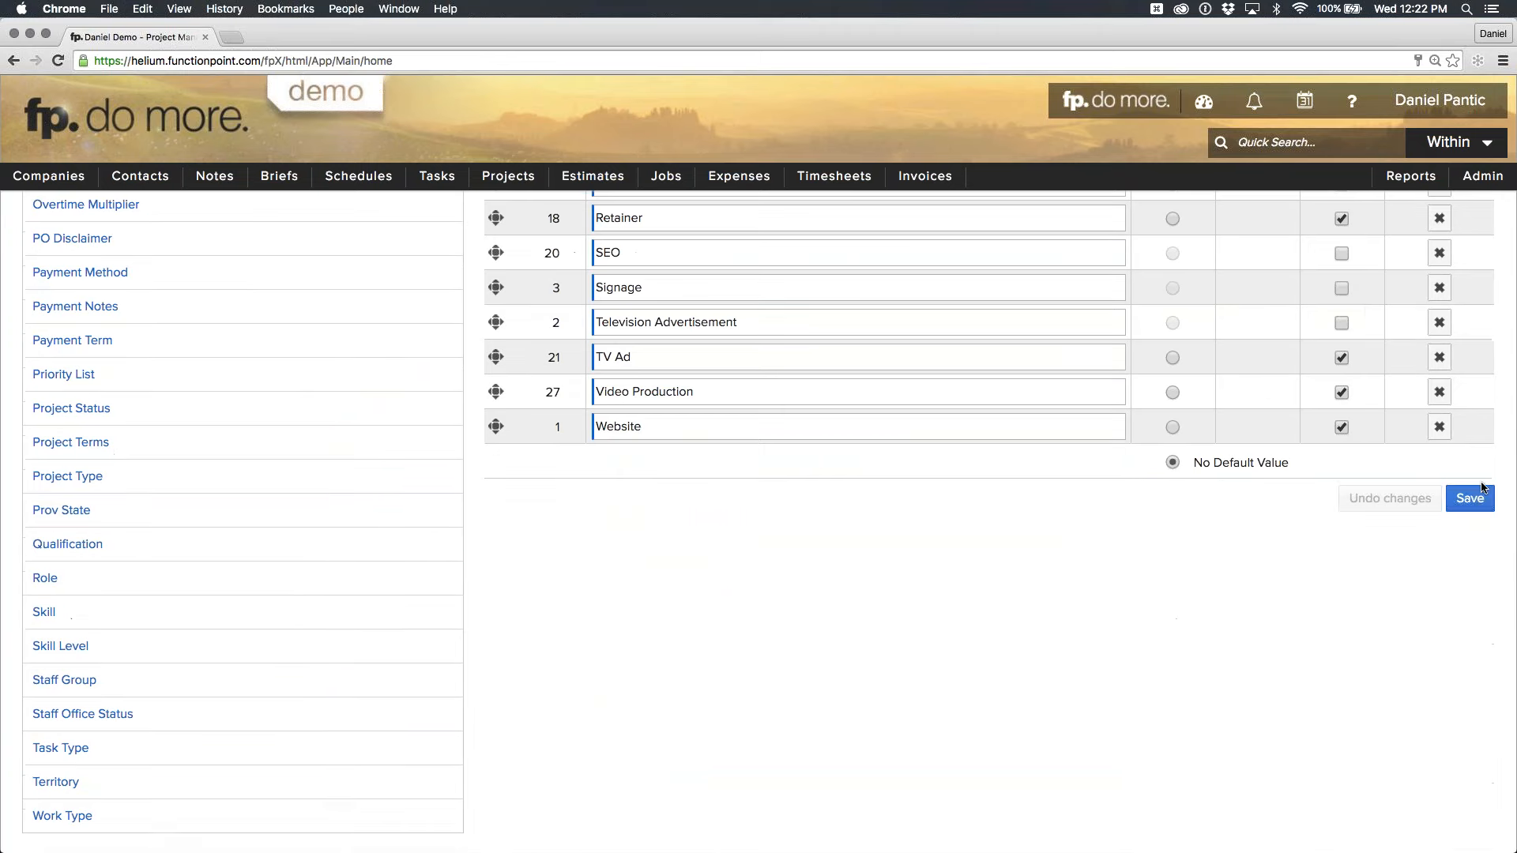
left_click(1471, 498)
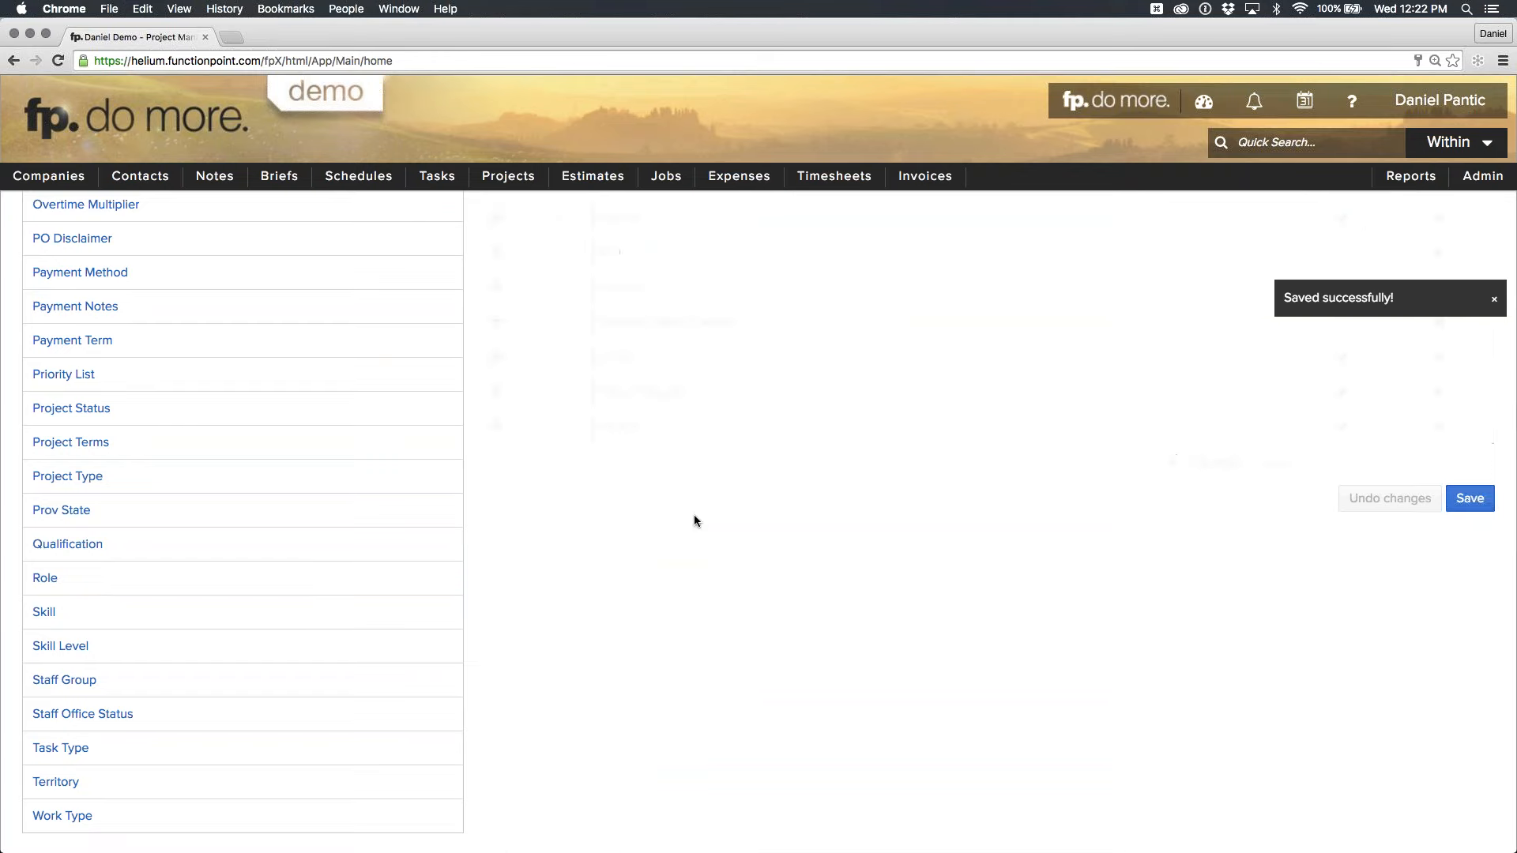
Open Canon's company details for editing, check the available Company Type options, and leave without saving.
mouse_move(48, 176)
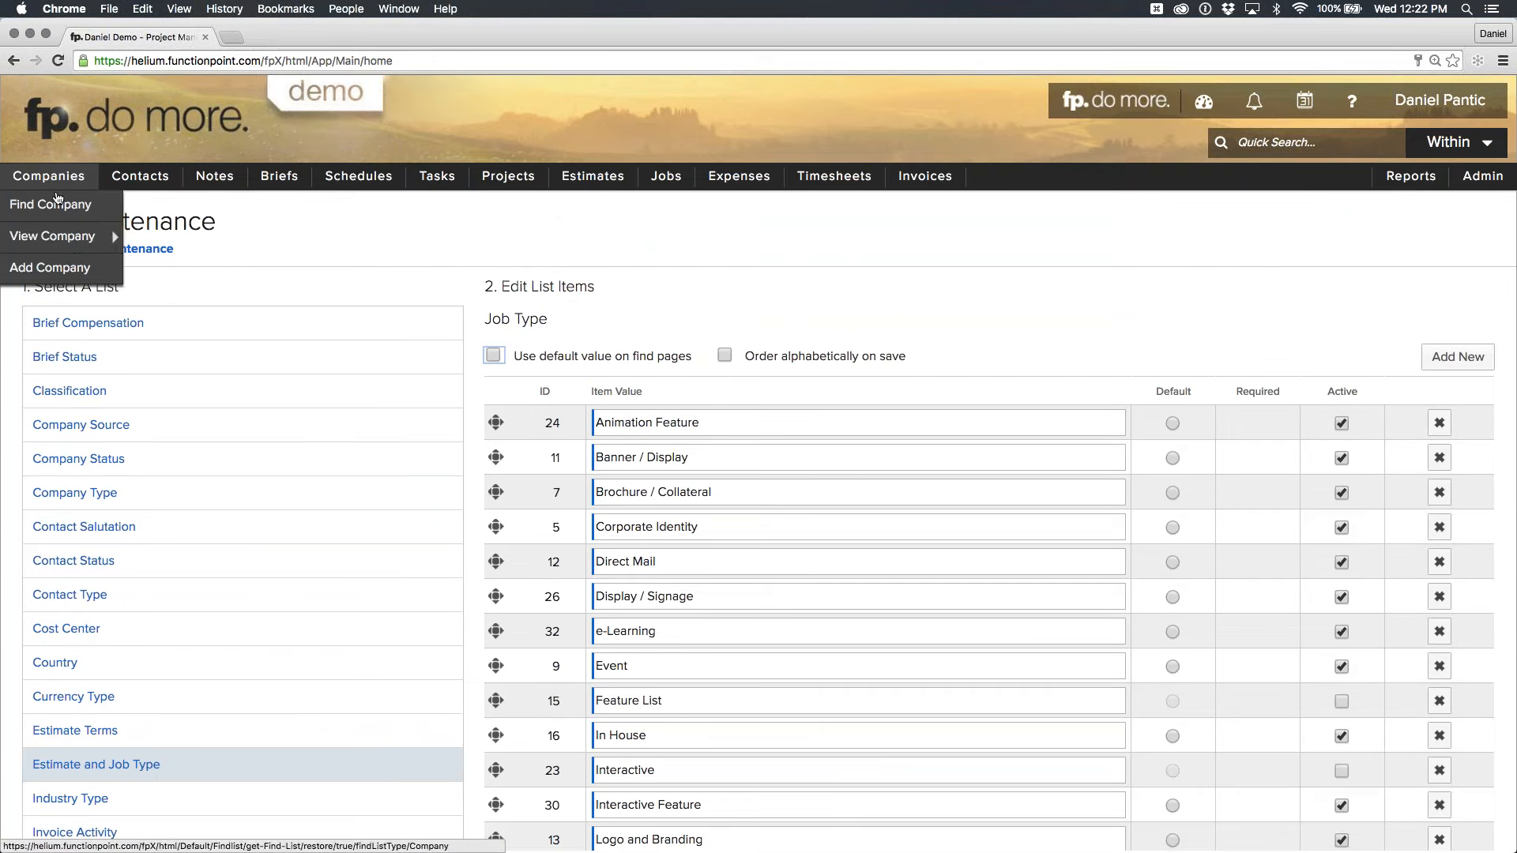
mouse_move(75, 241)
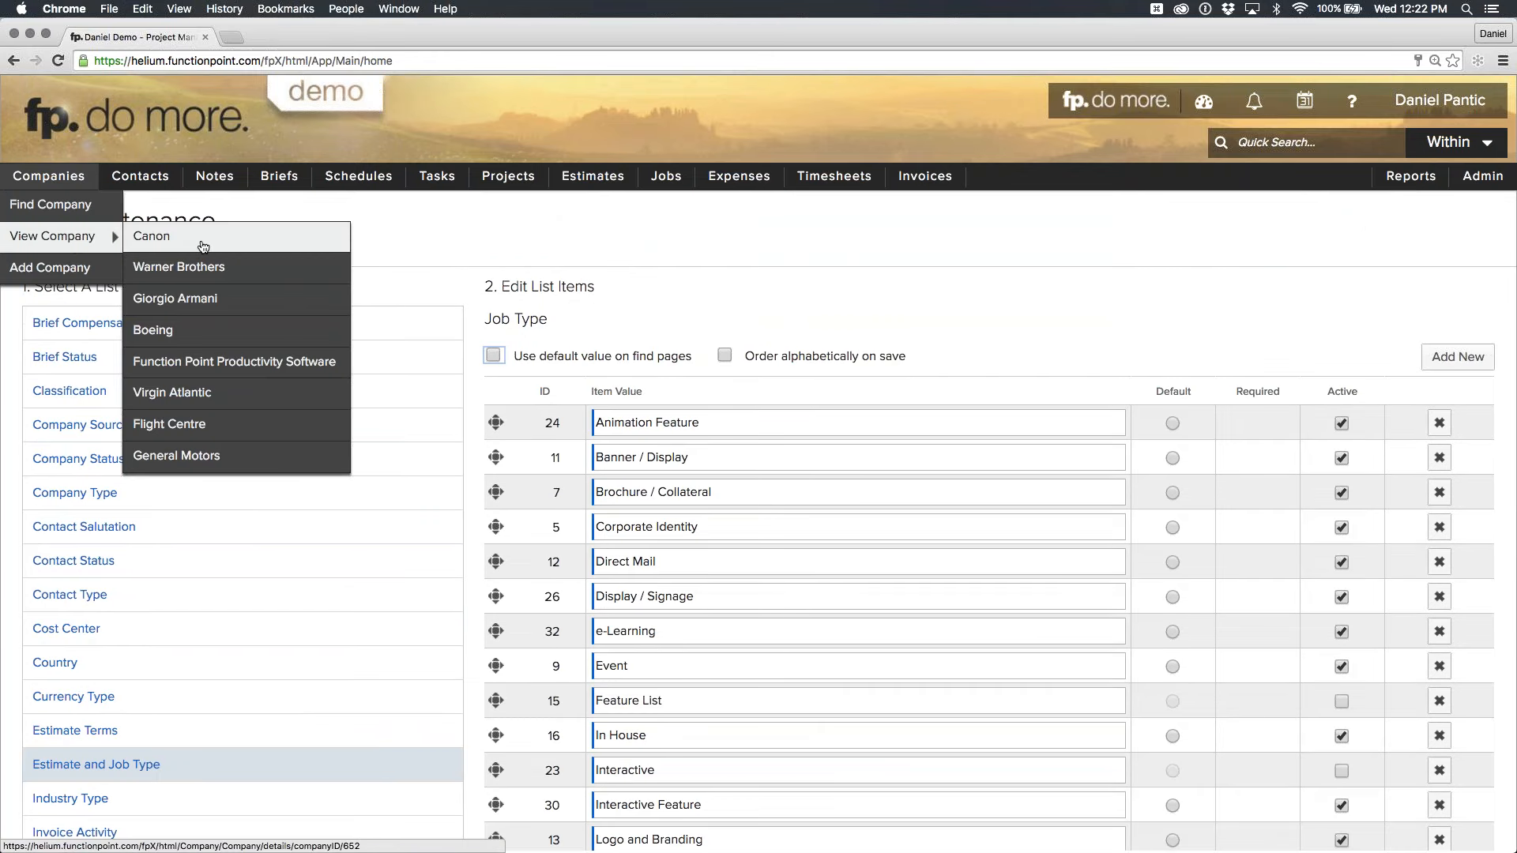
left_click(203, 247)
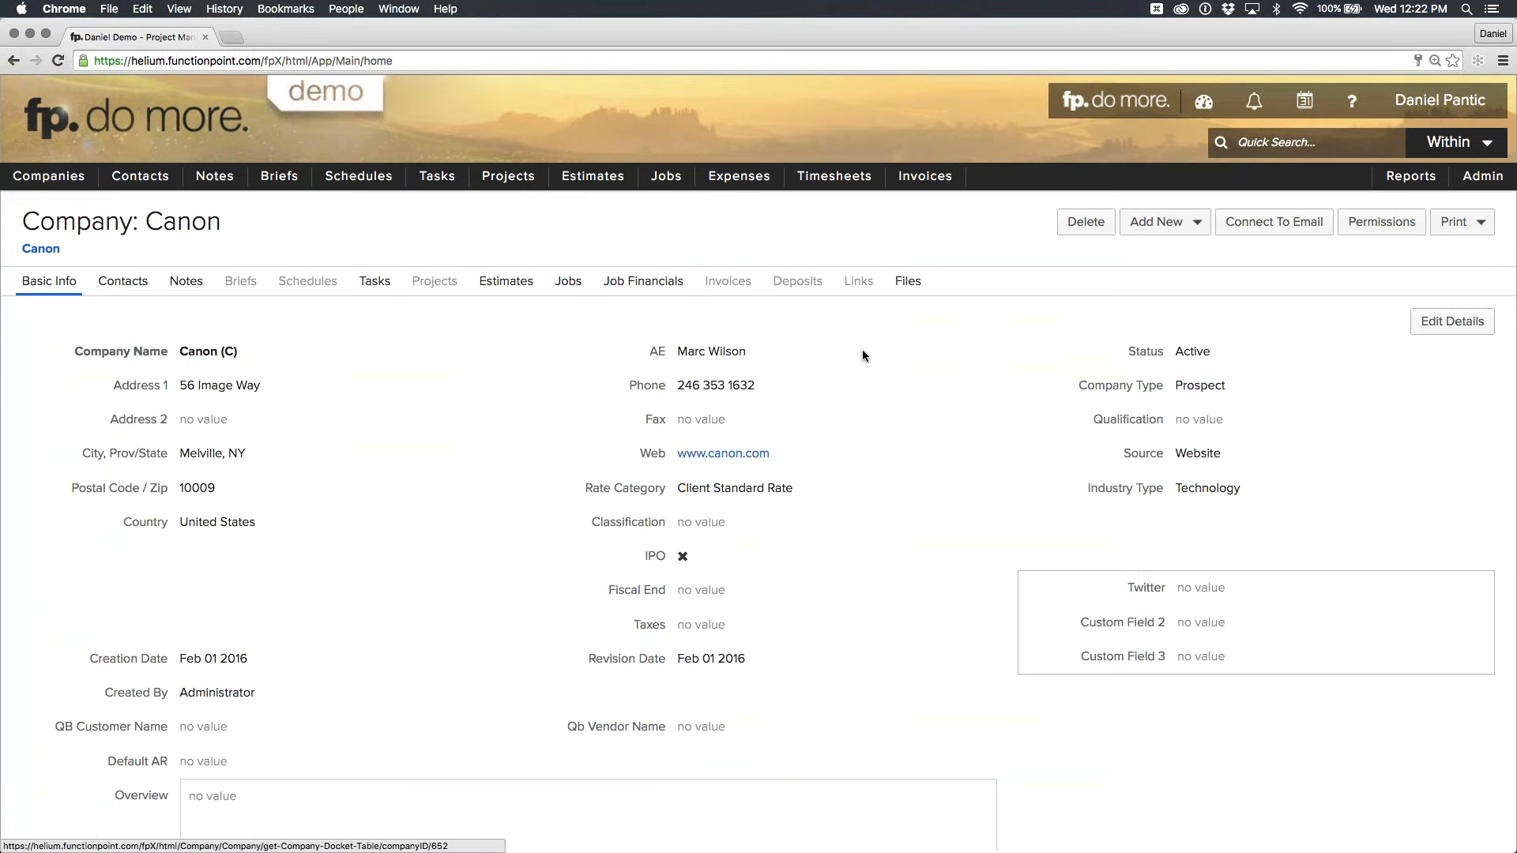
left_click(1450, 325)
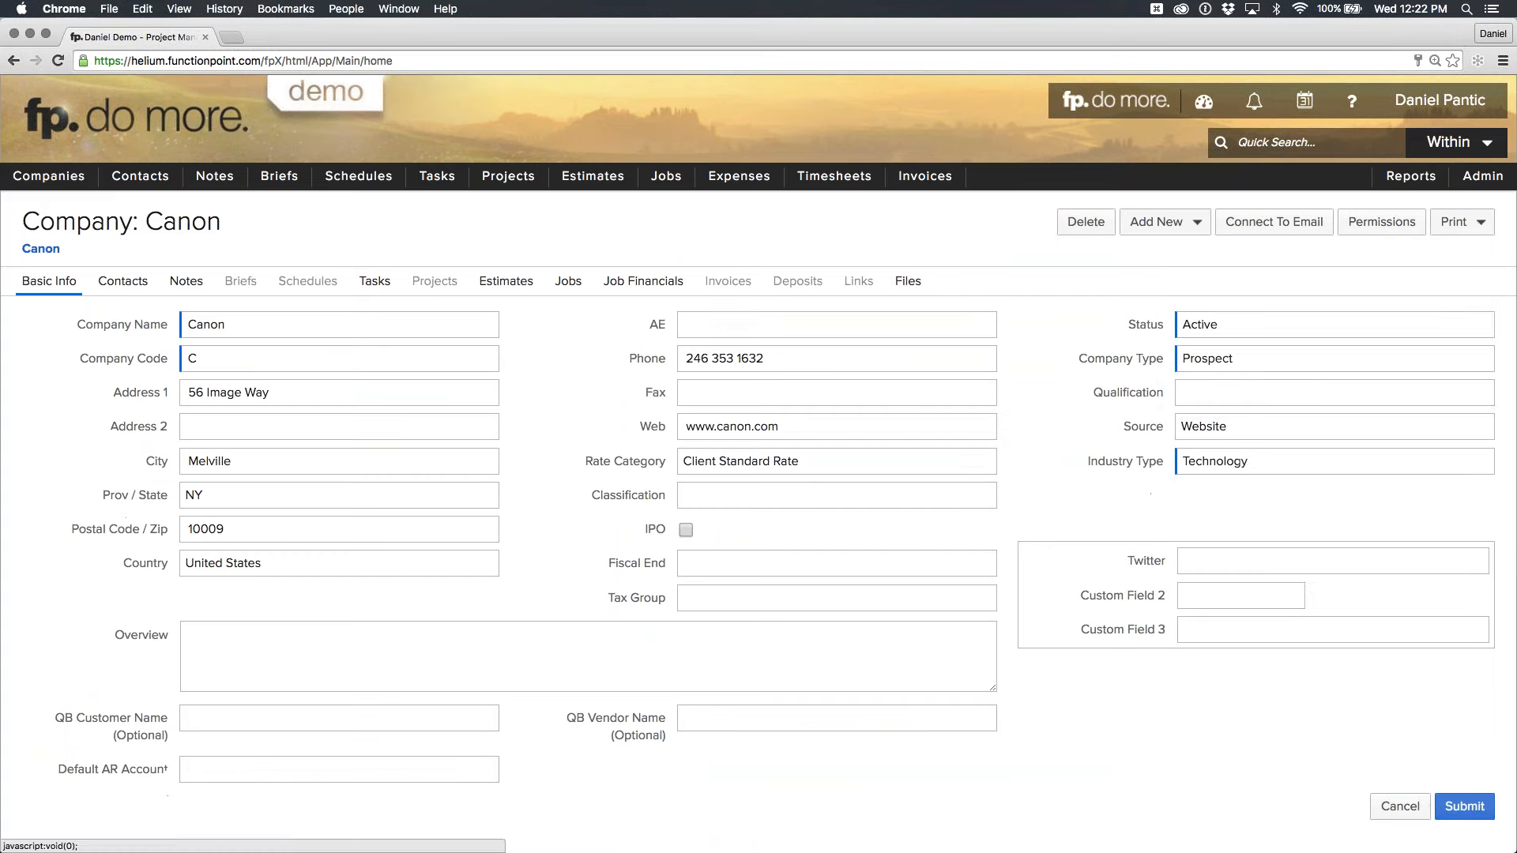
left_click(1348, 353)
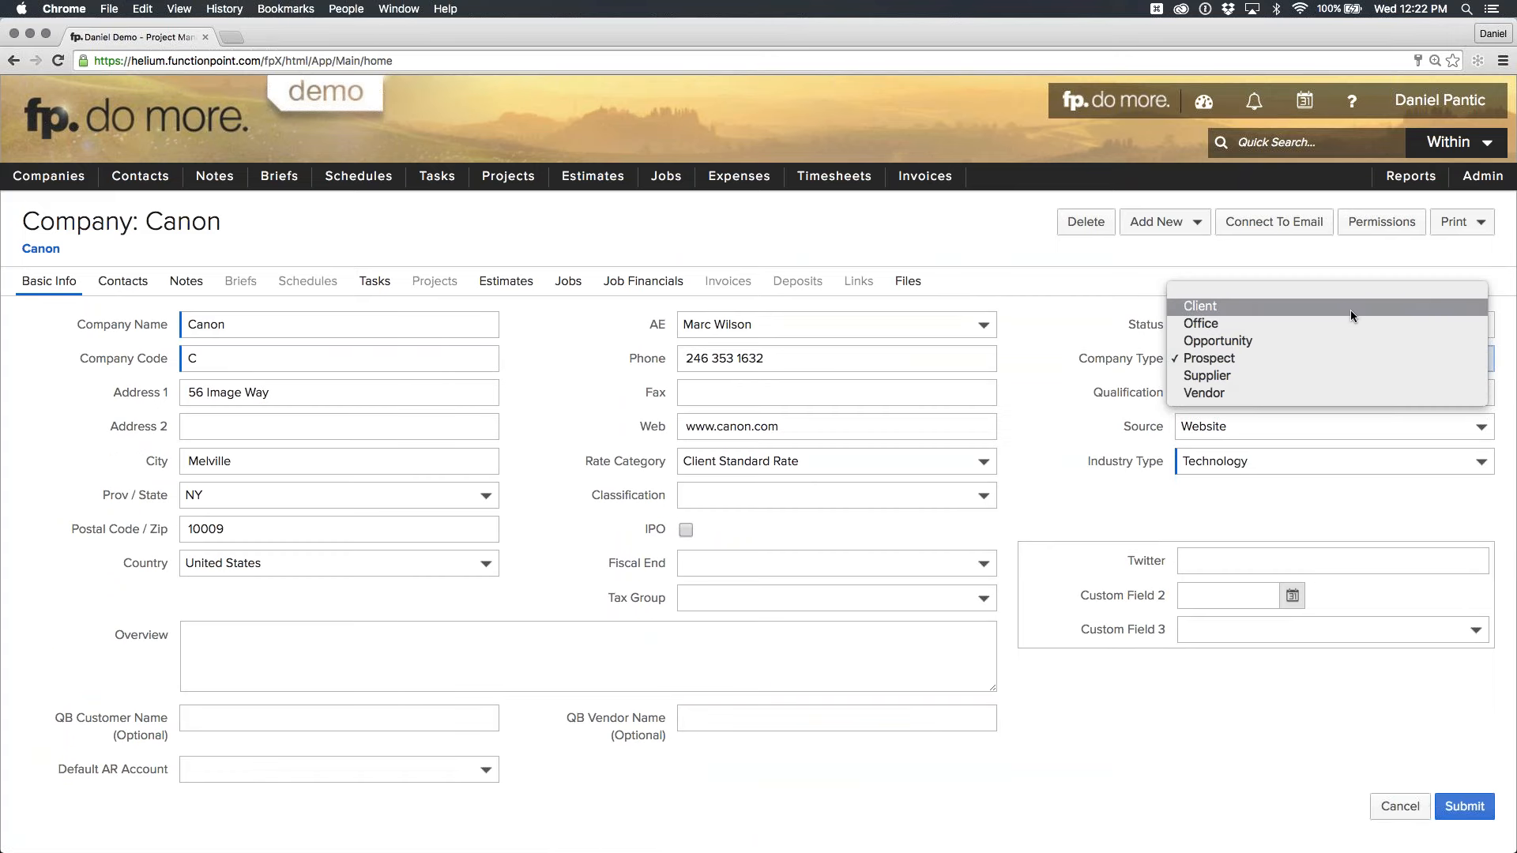
left_click(1193, 485)
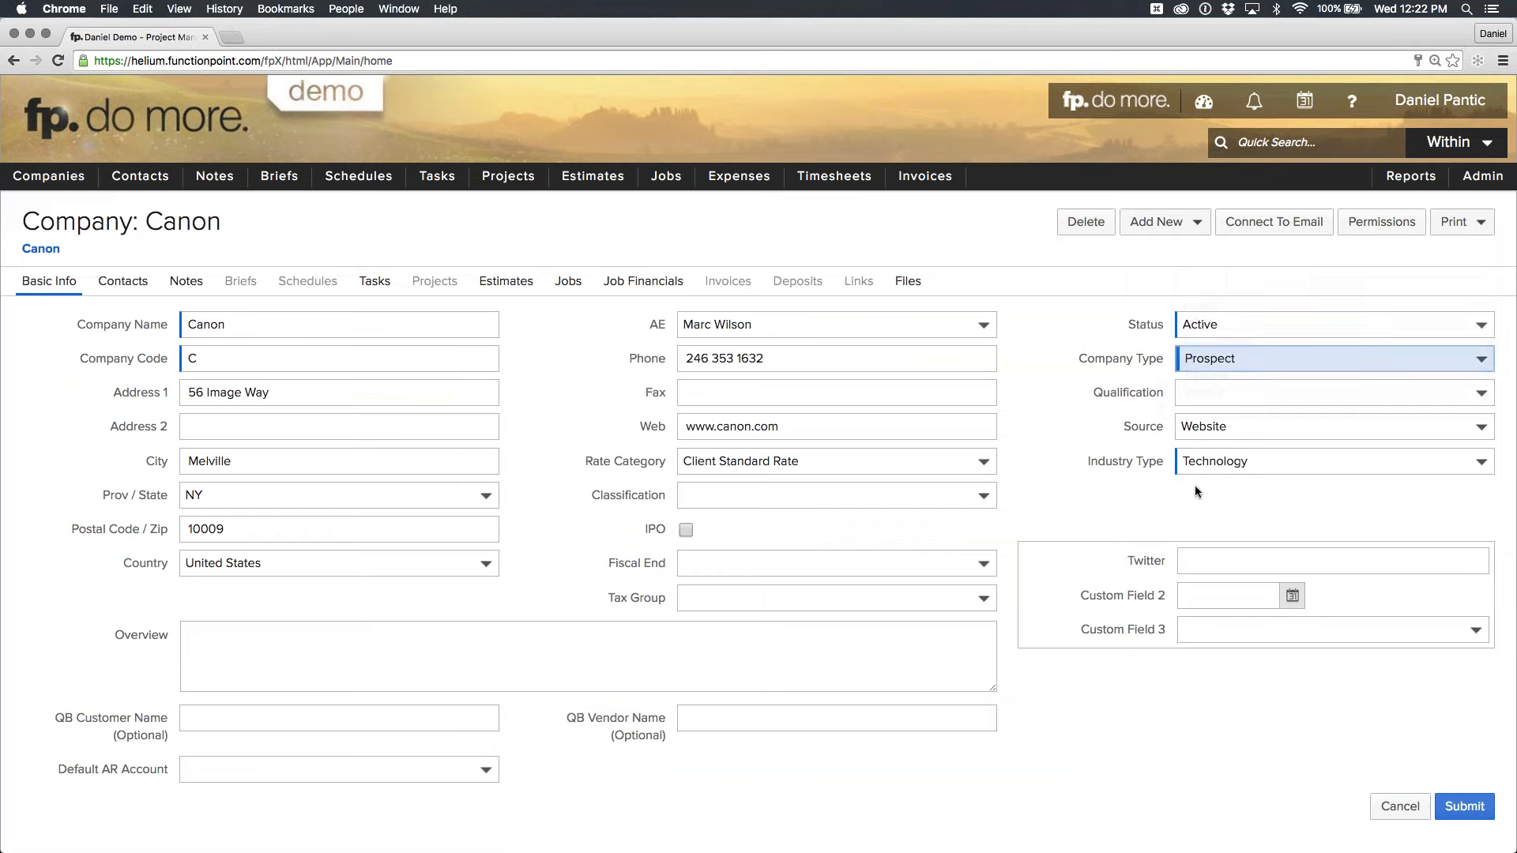
left_click(1399, 806)
Start a new note for Canon titled "Camera Image" with the details "Hi Team,", "Please check this out." and "Thanks" on separate lines.
left_click(186, 282)
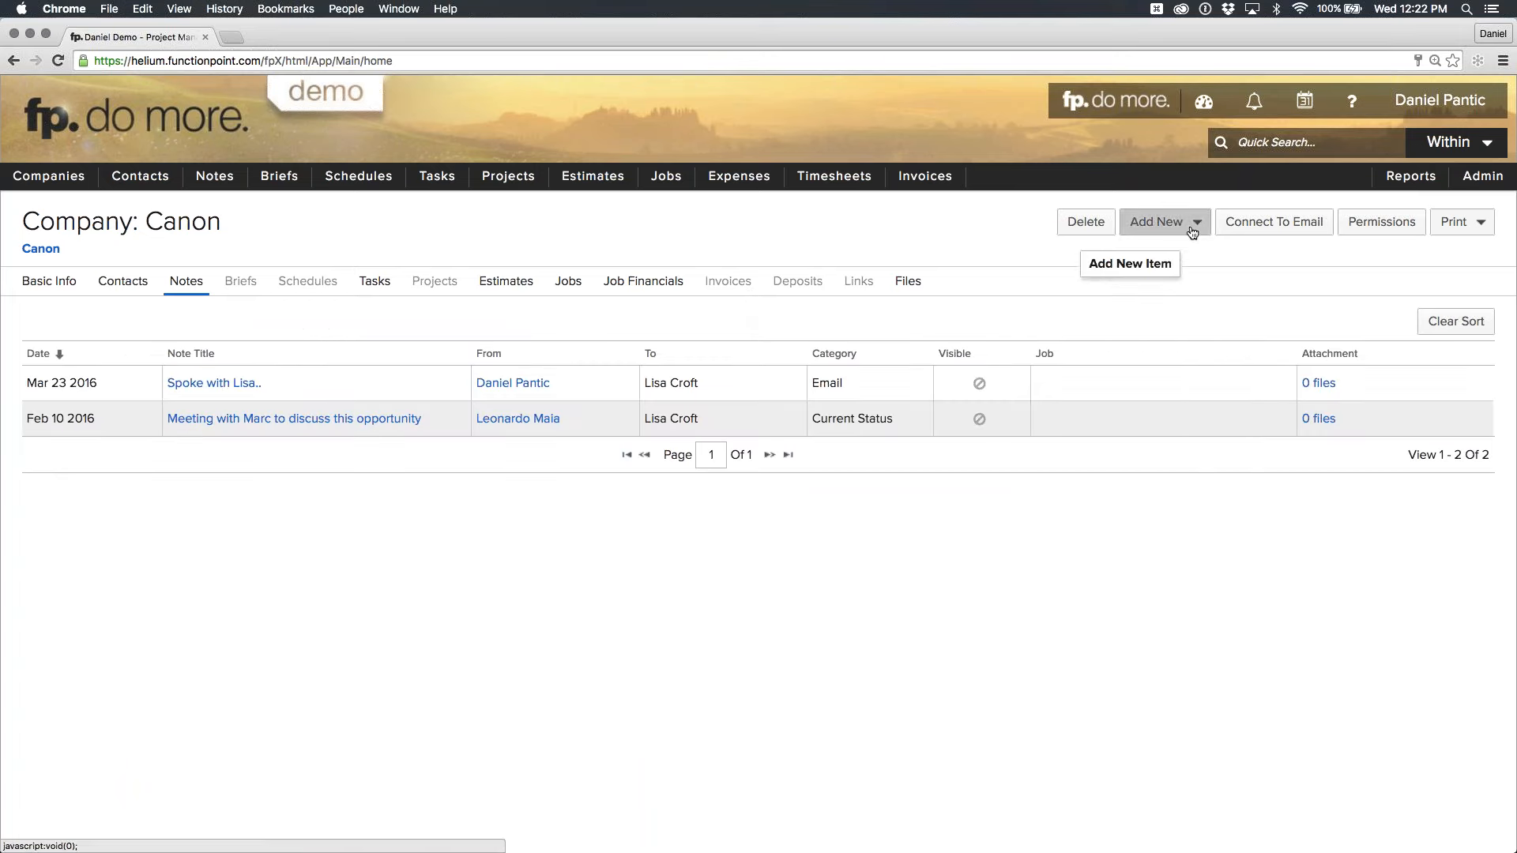
left_click(1165, 222)
left_click(1188, 282)
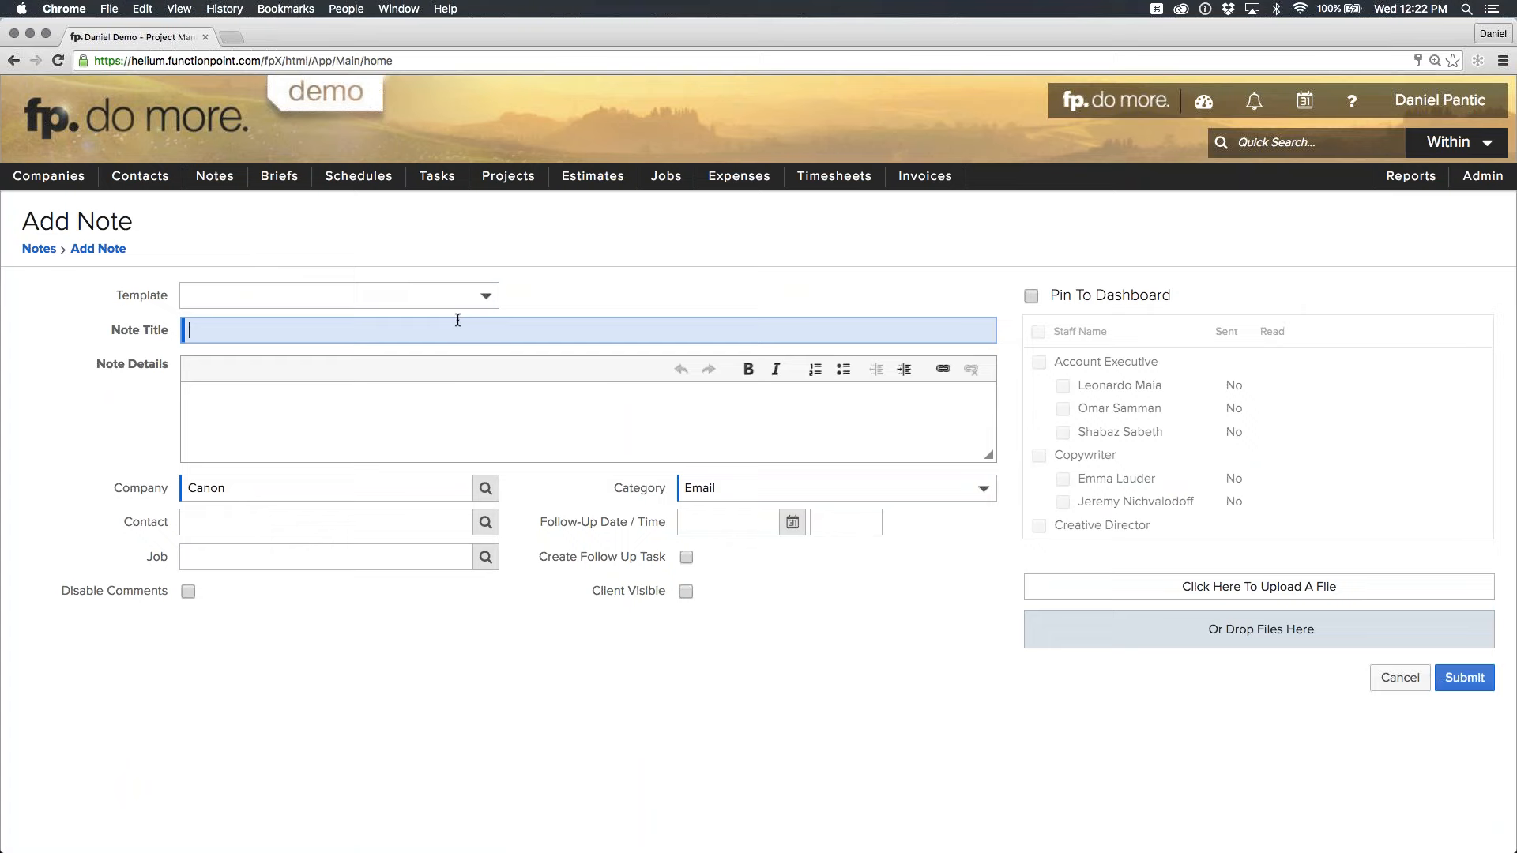
type("Camera Image")
left_click(431, 403)
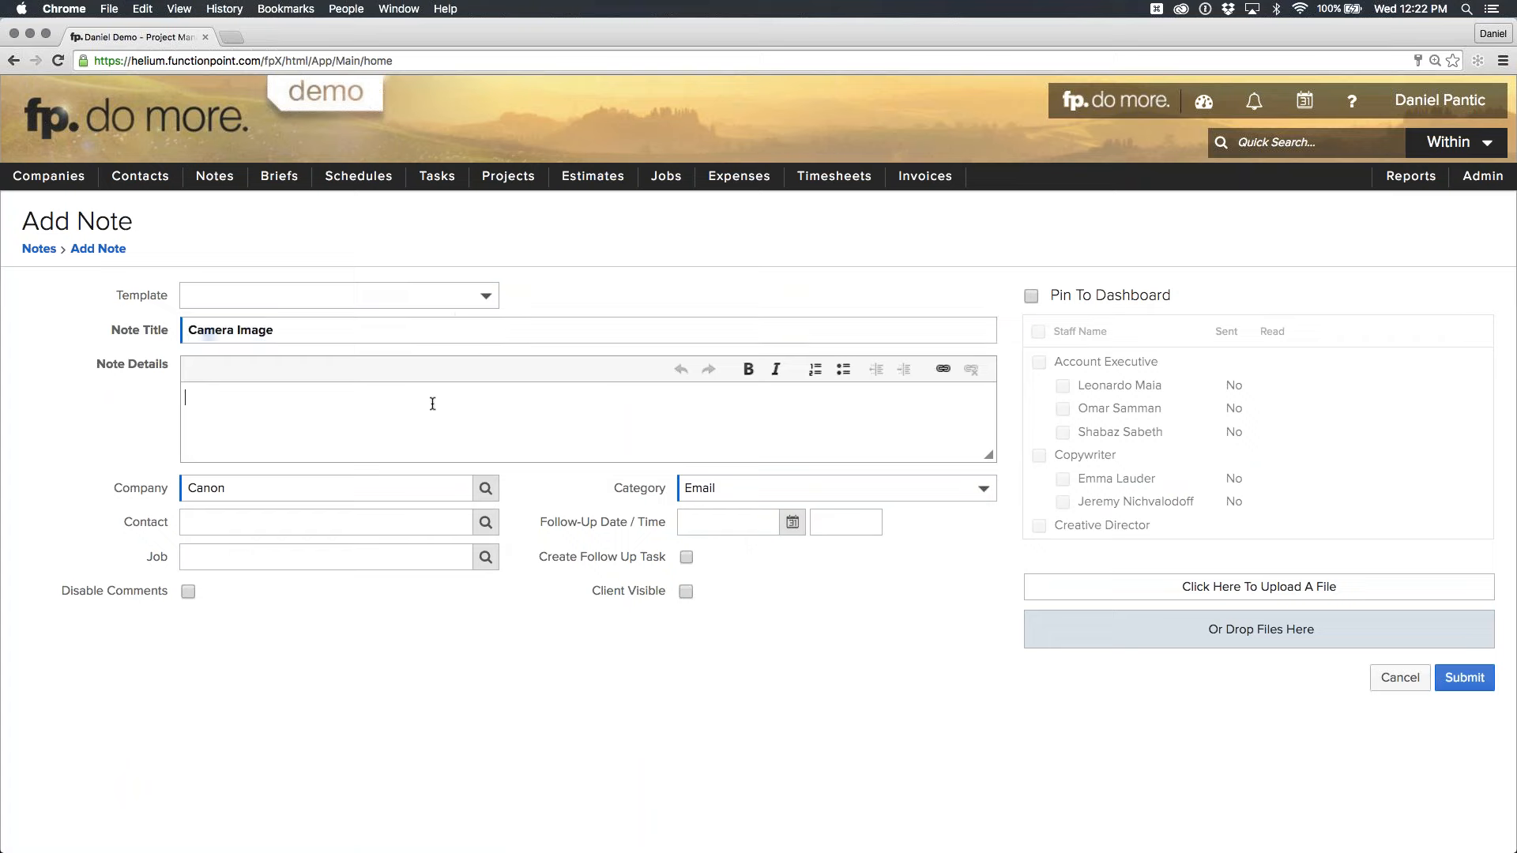
type("Hi Team")
type(",")
key("Return")
type("Please check this out.")
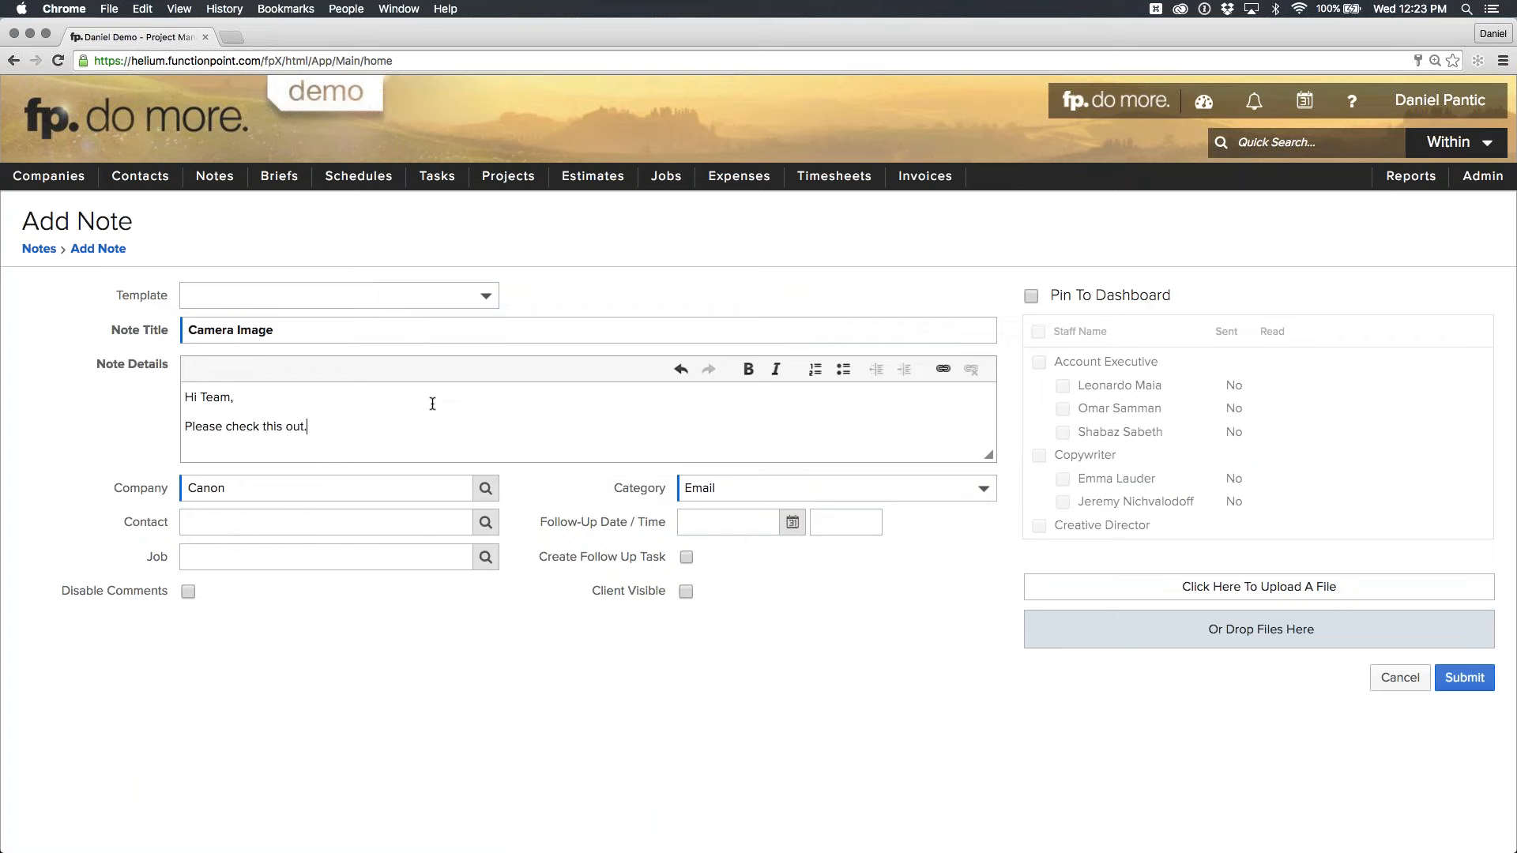
key("Return")
type("Thanks")
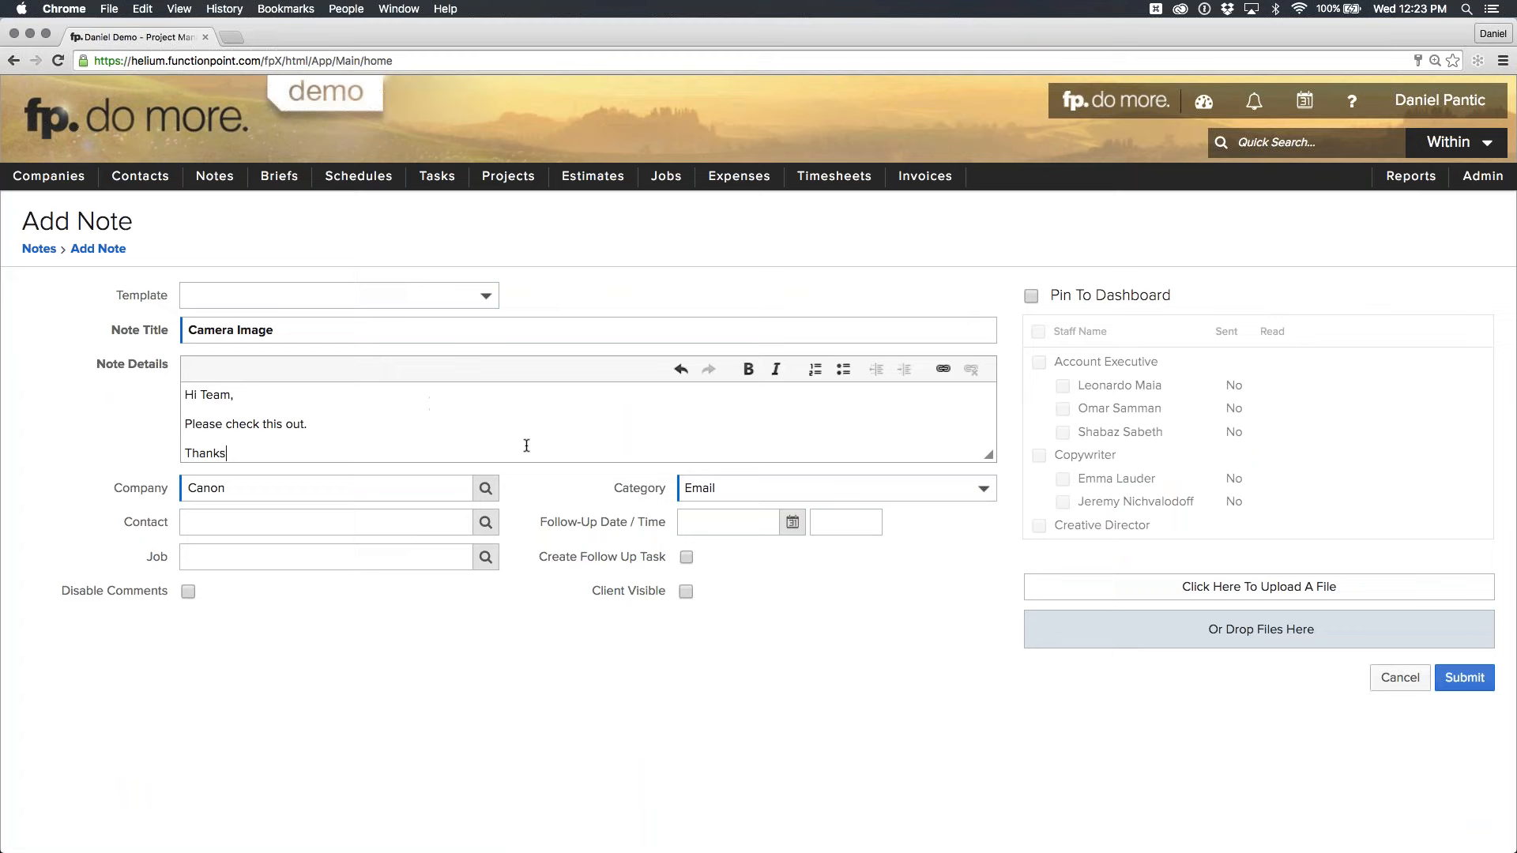
Set the note's category to Meeting Minutes and leave its contact blank.
left_click(801, 487)
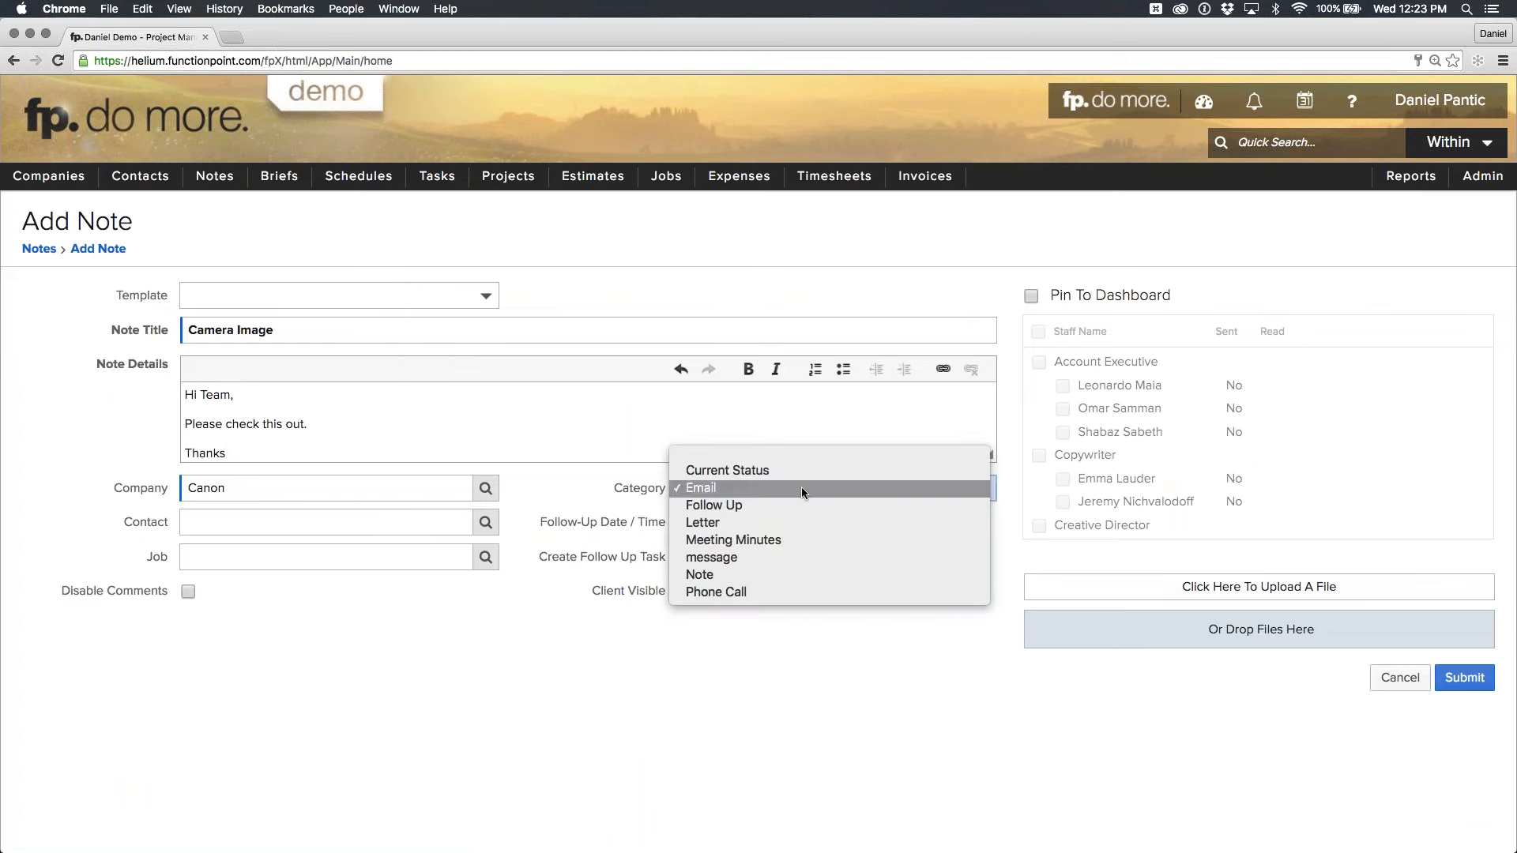
left_click(800, 539)
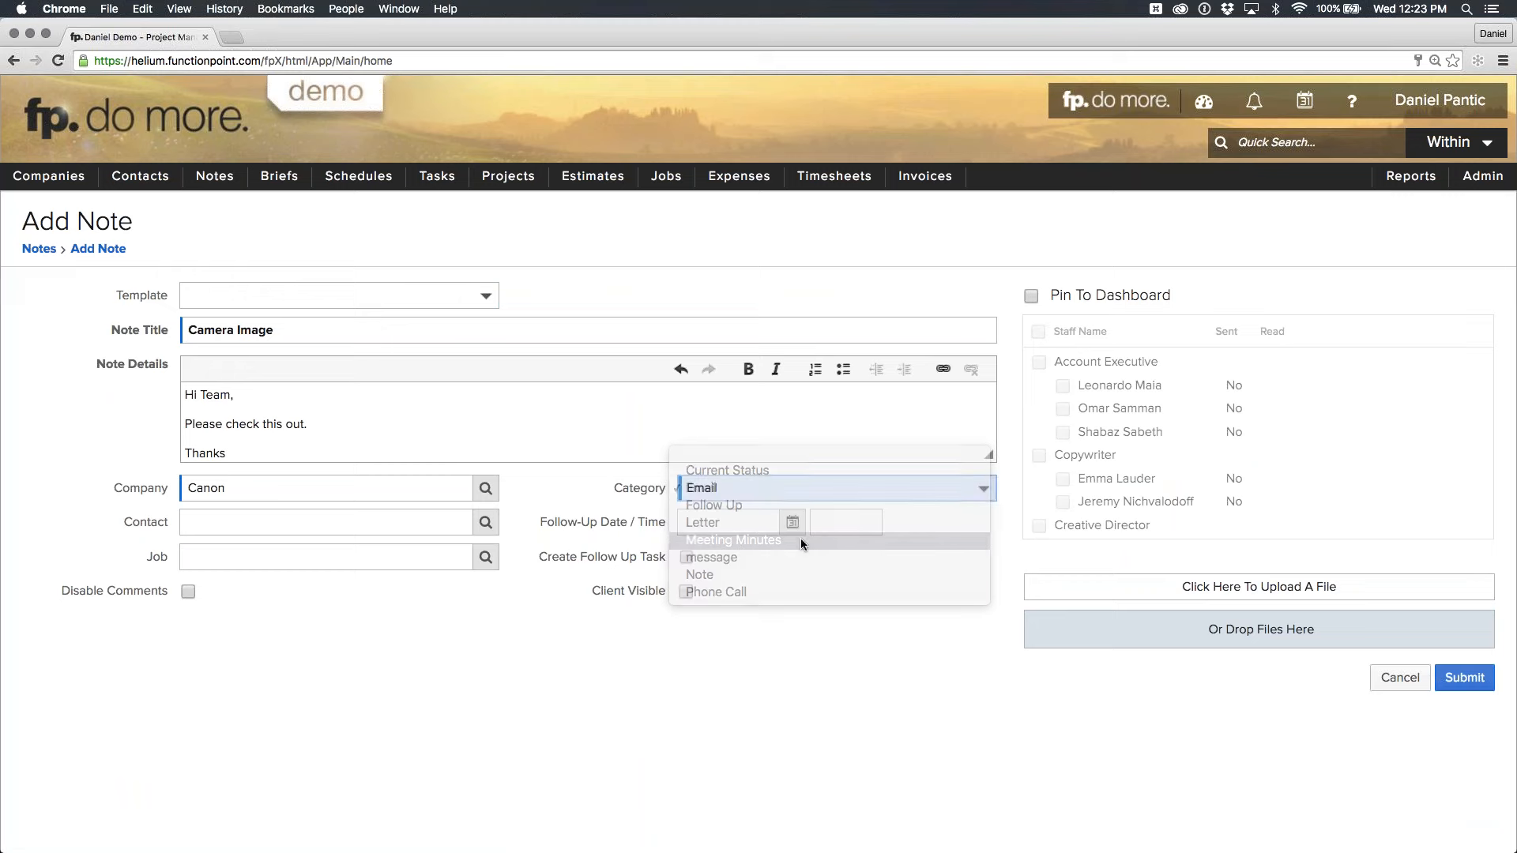
left_click(322, 518)
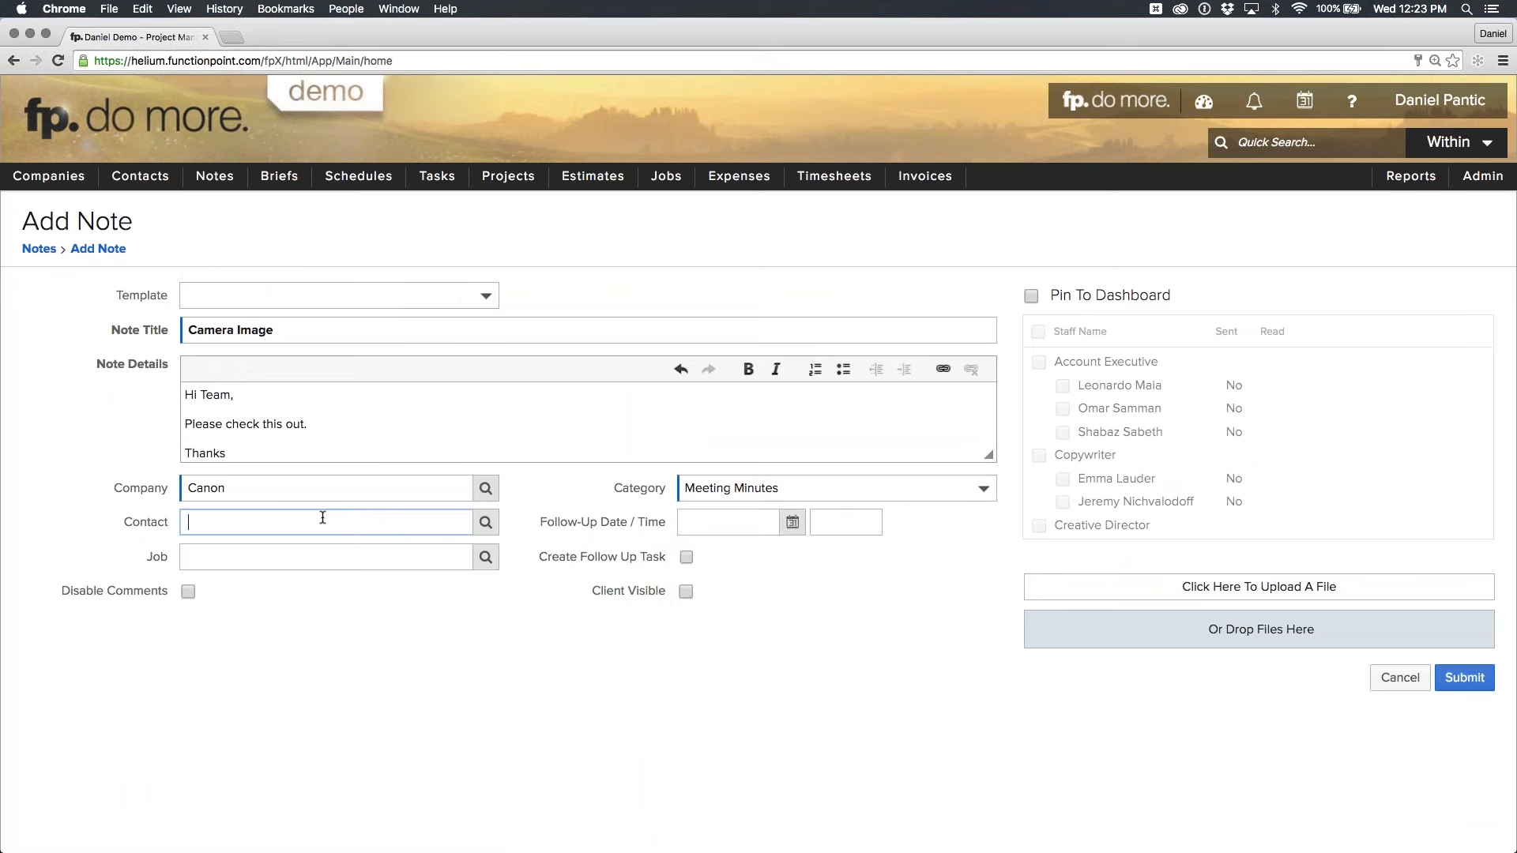
left_click_drag(131, 524, 154, 525)
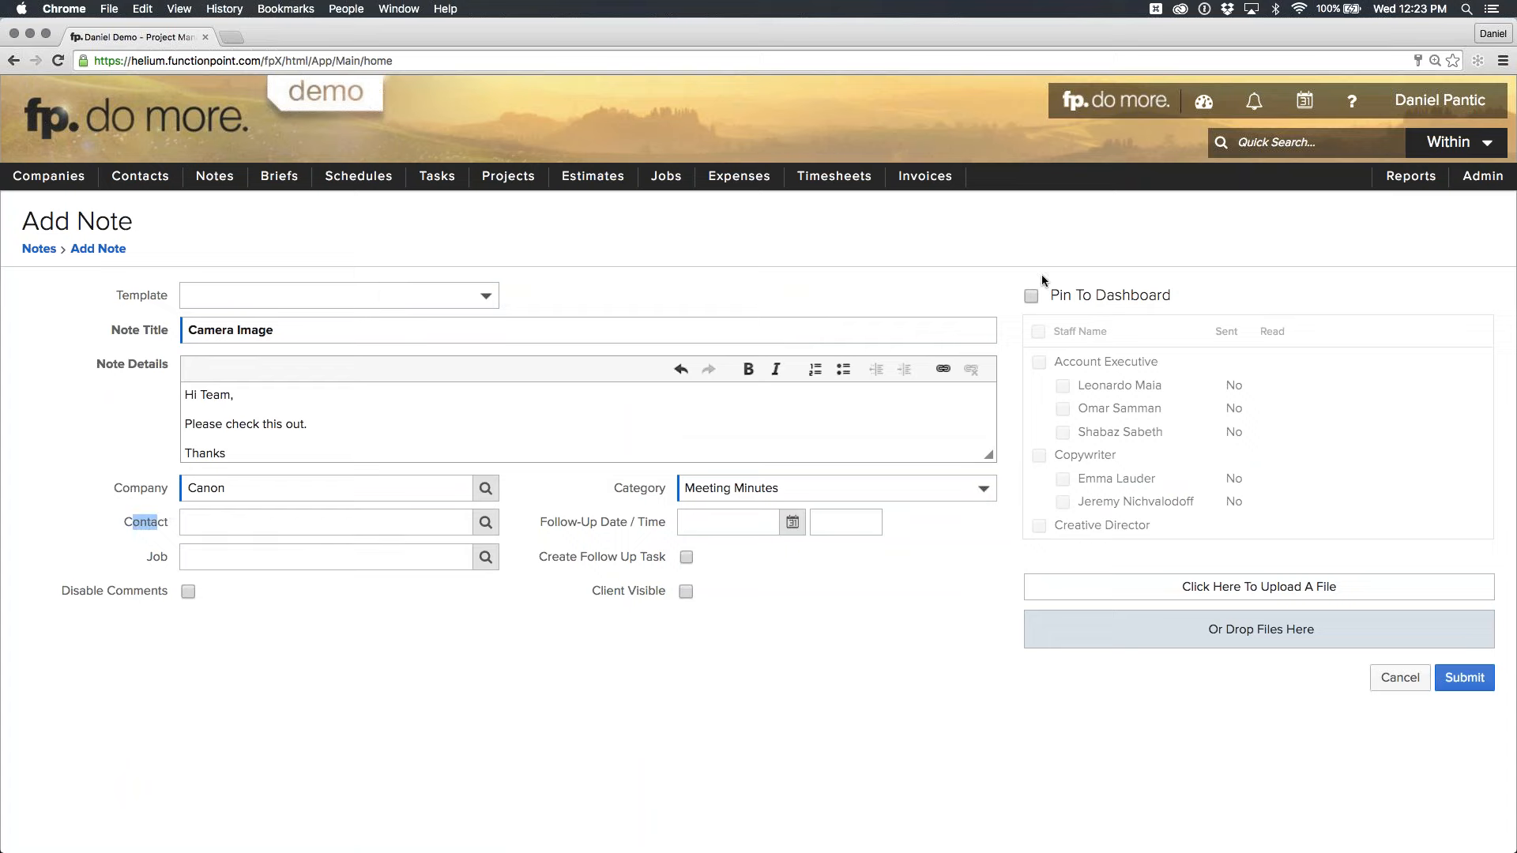
Pin the note to the dashboard for all staff, attach T3i Front.JPG, and submit it.
left_click(1030, 296)
left_click(1038, 331)
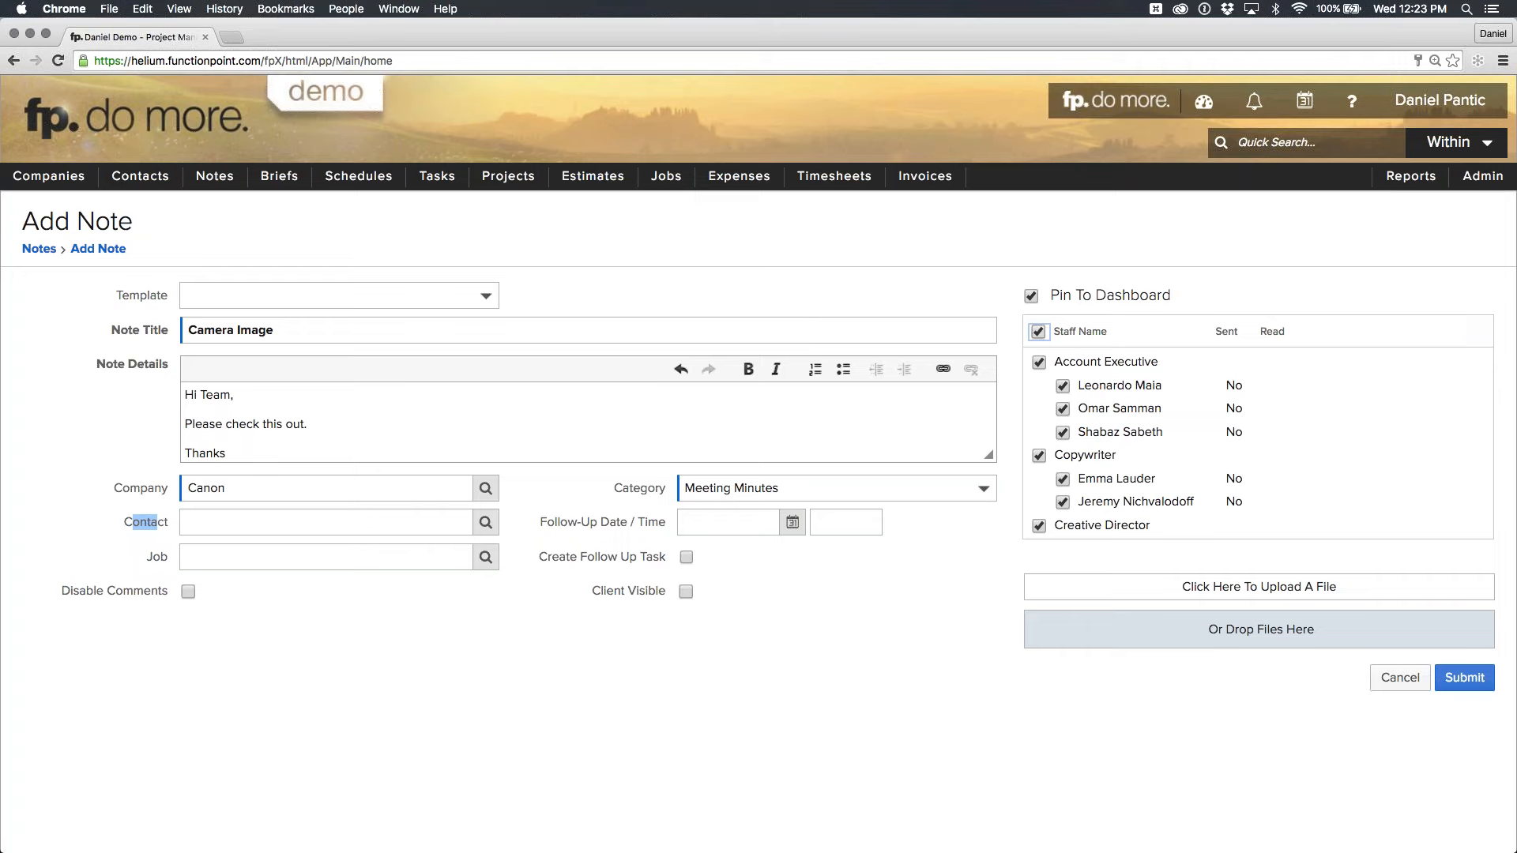
left_click_drag(1406, 514, 1214, 638)
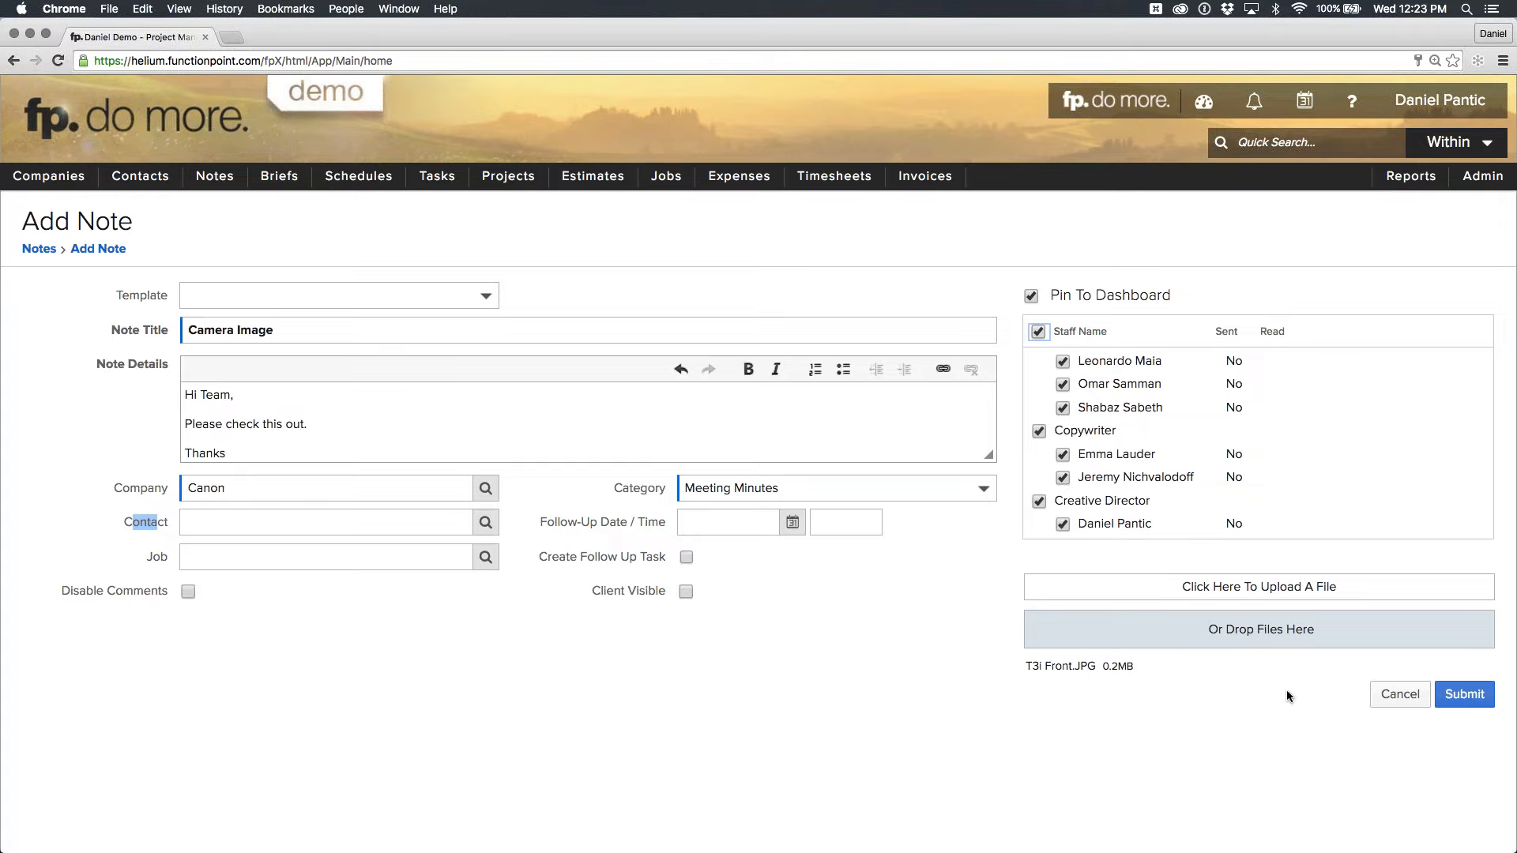
left_click(1464, 694)
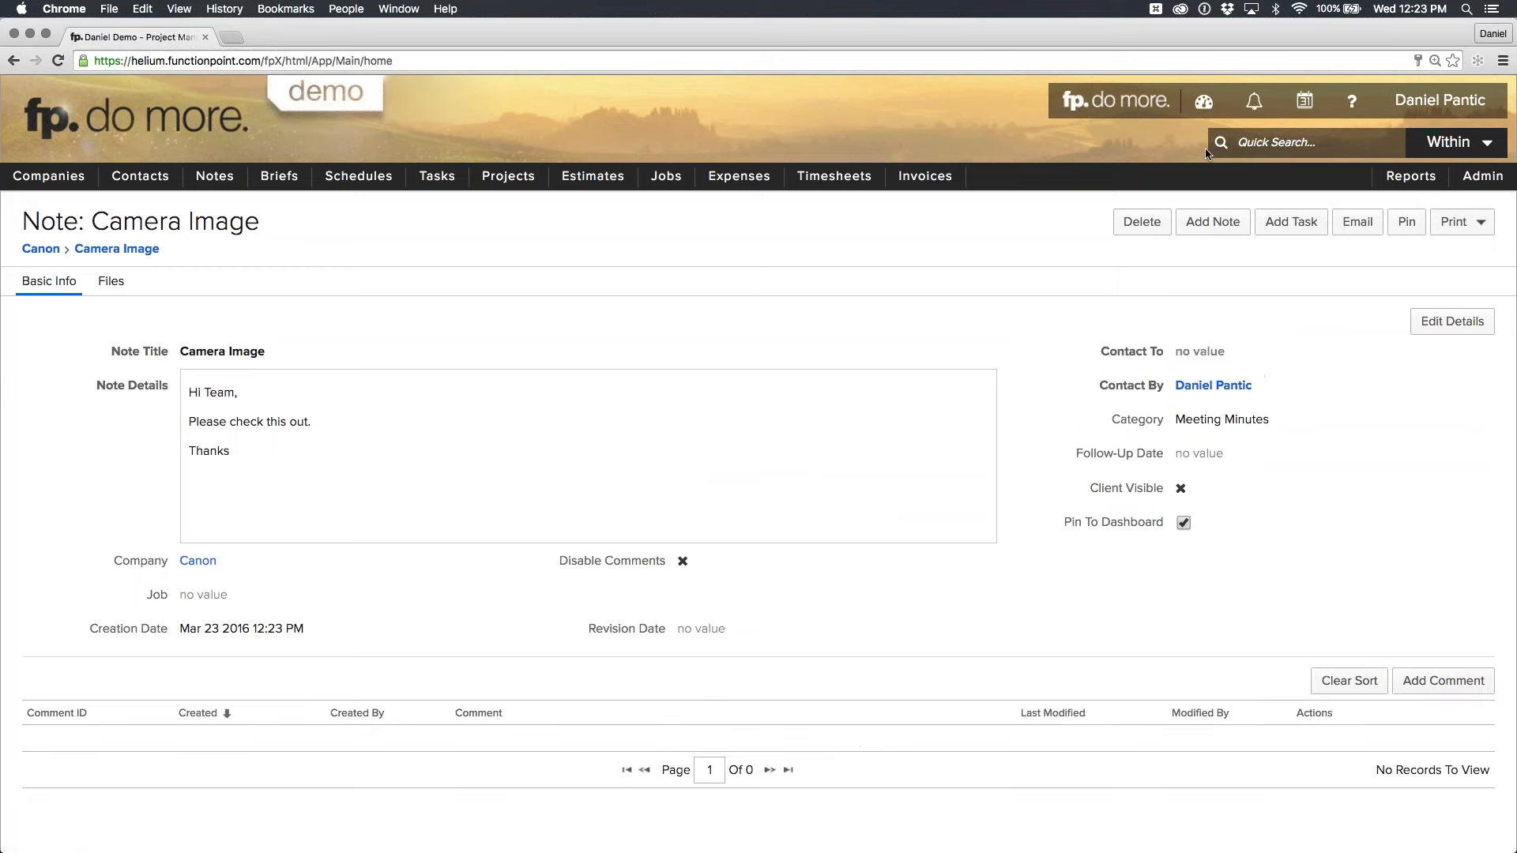
Open the AE dashboard and preview the Camera Image note among the pinned notes.
left_click(1203, 101)
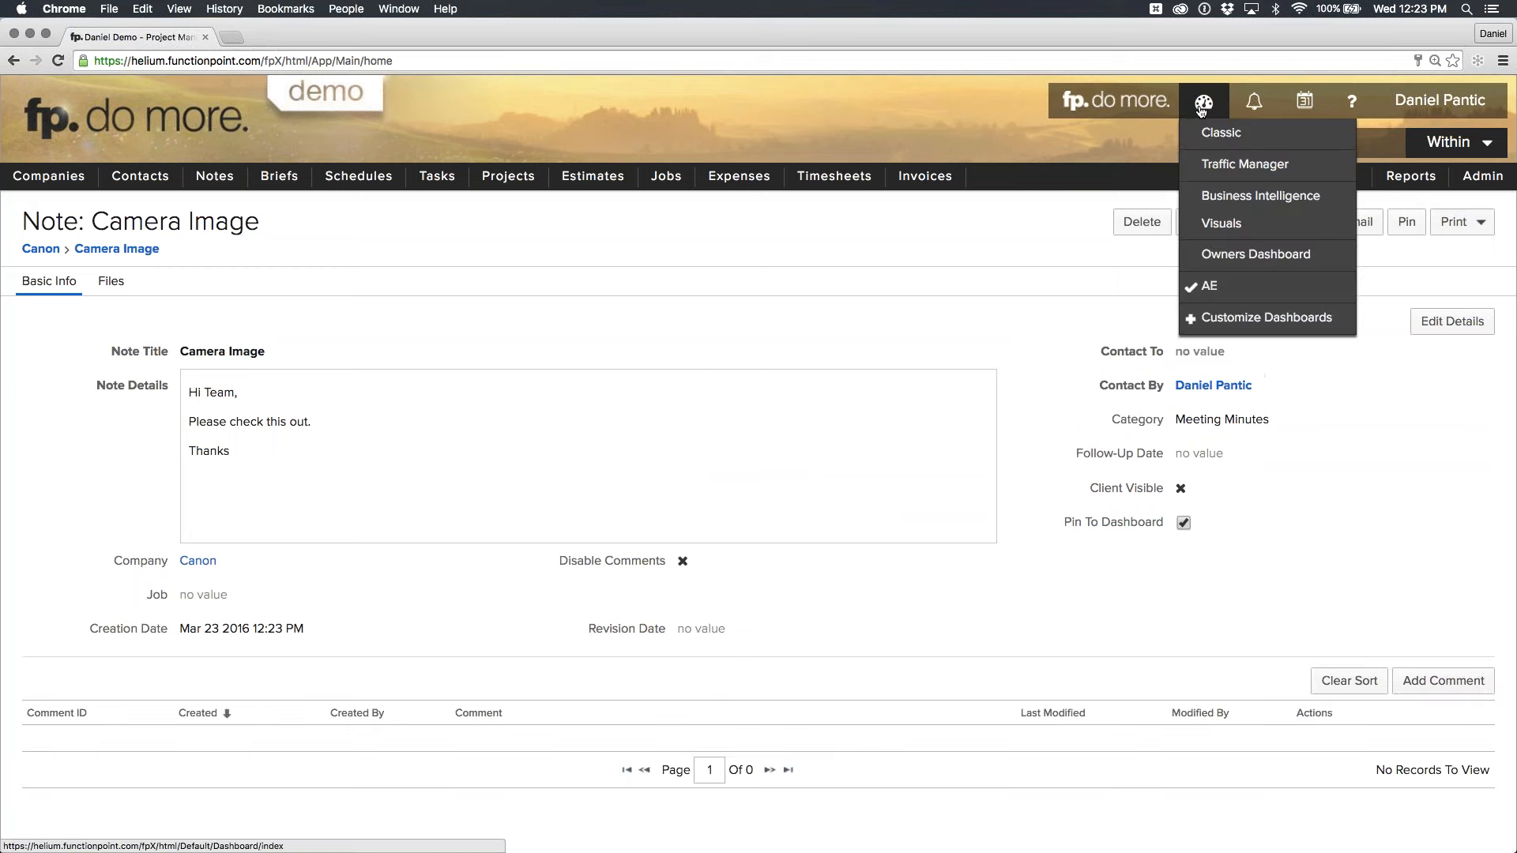
left_click(1257, 286)
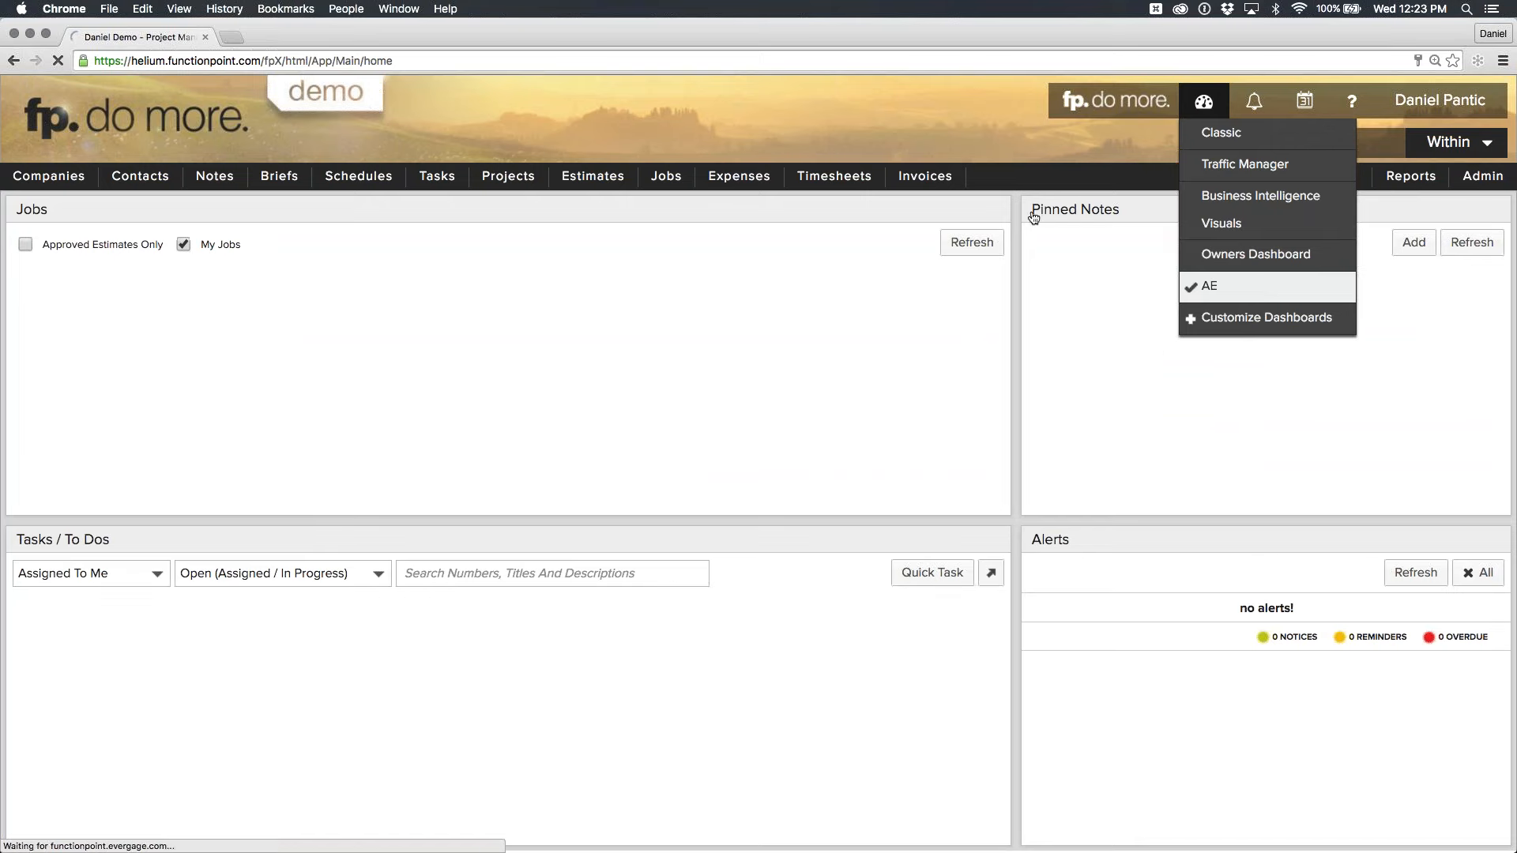
left_click_drag(1032, 213, 1097, 223)
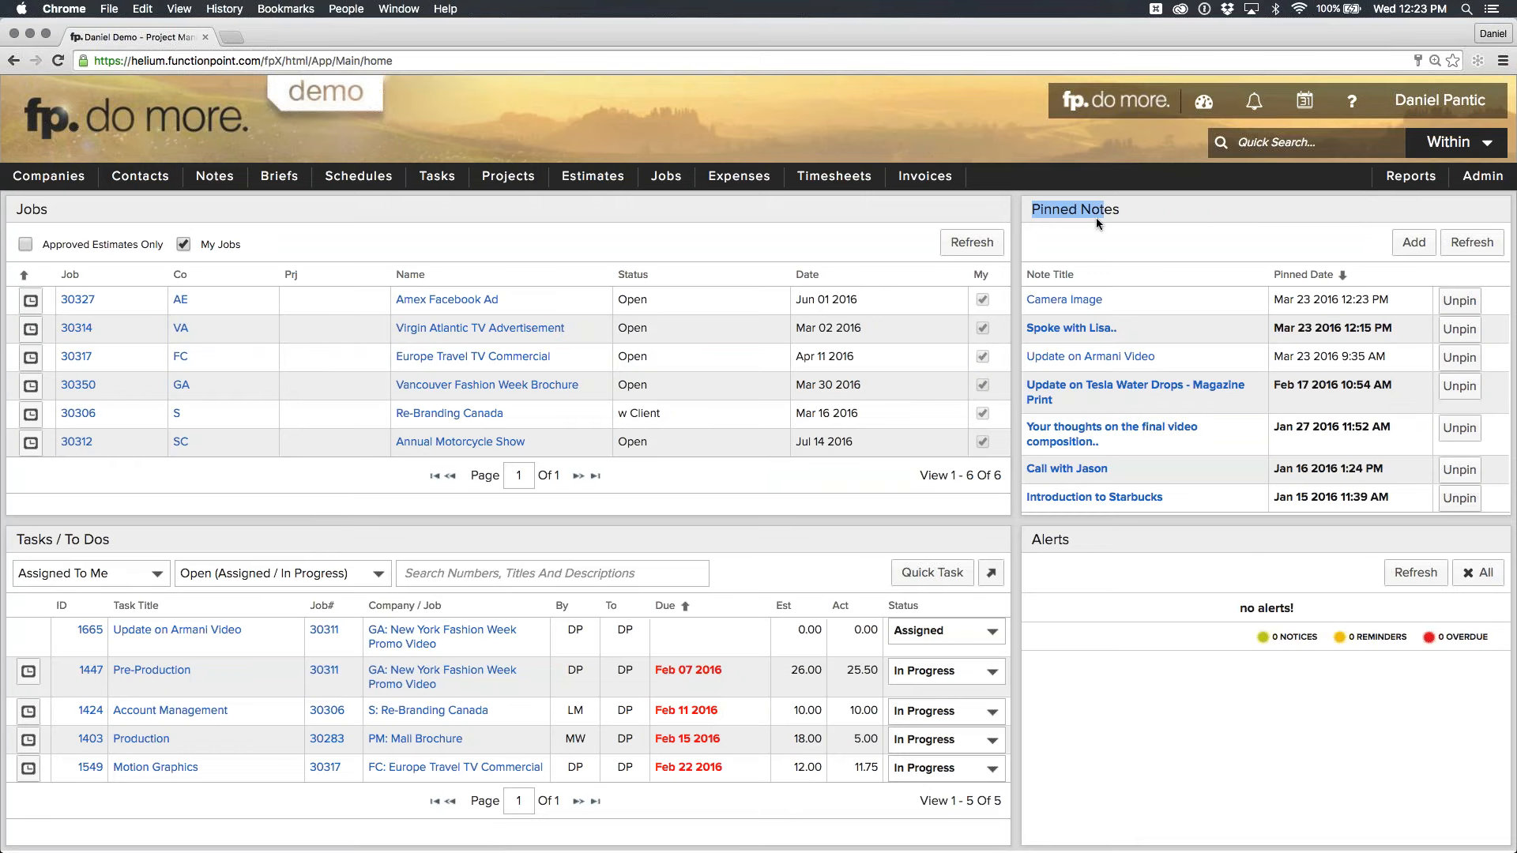
mouse_move(1077, 307)
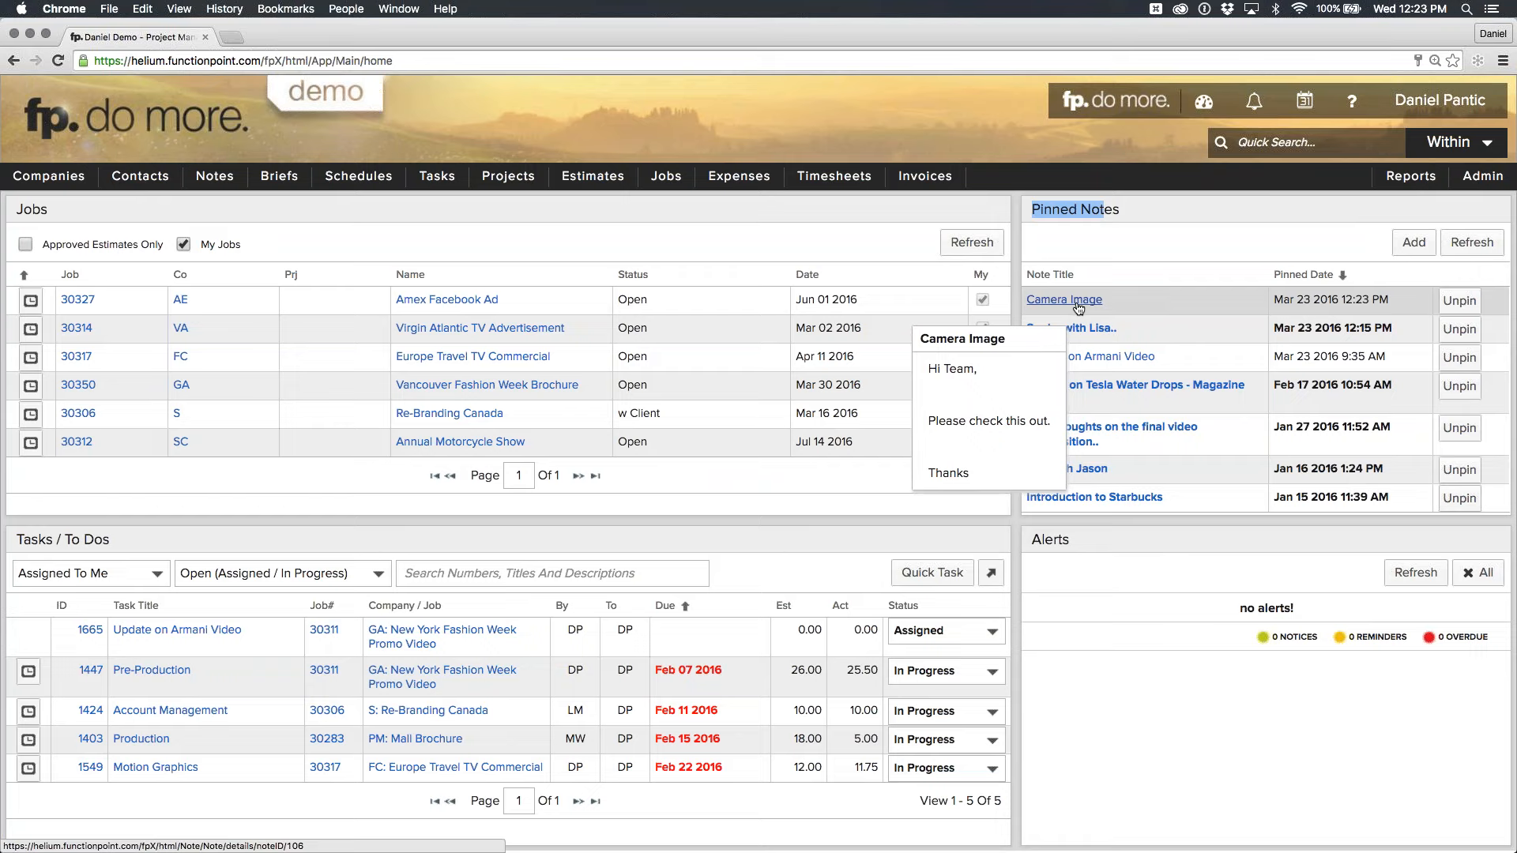
left_click(1151, 692)
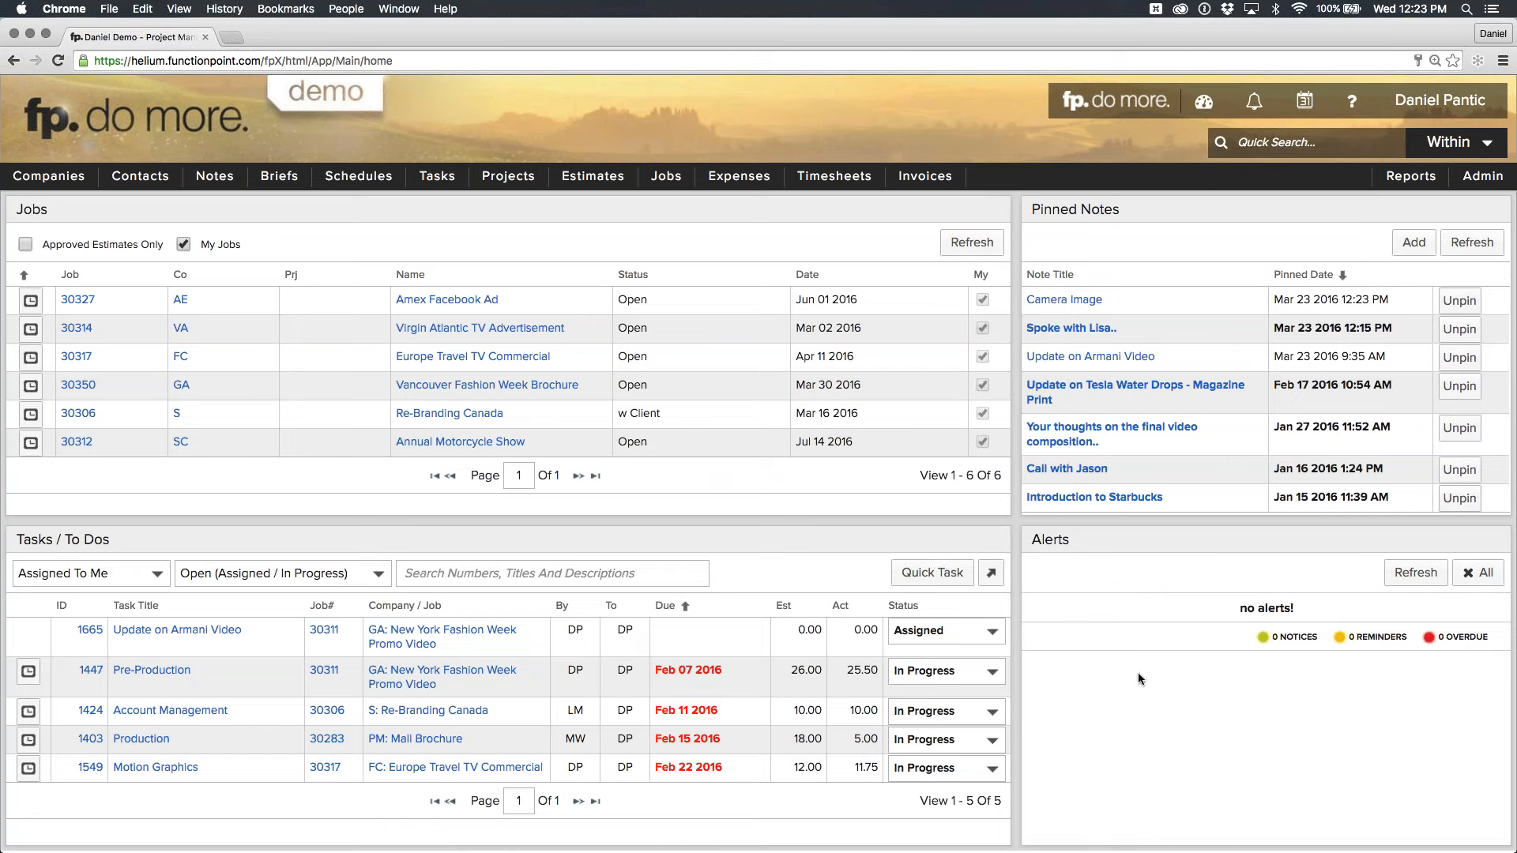
Return to the Canon company record and start a new estimate for it.
mouse_move(59, 178)
mouse_move(74, 229)
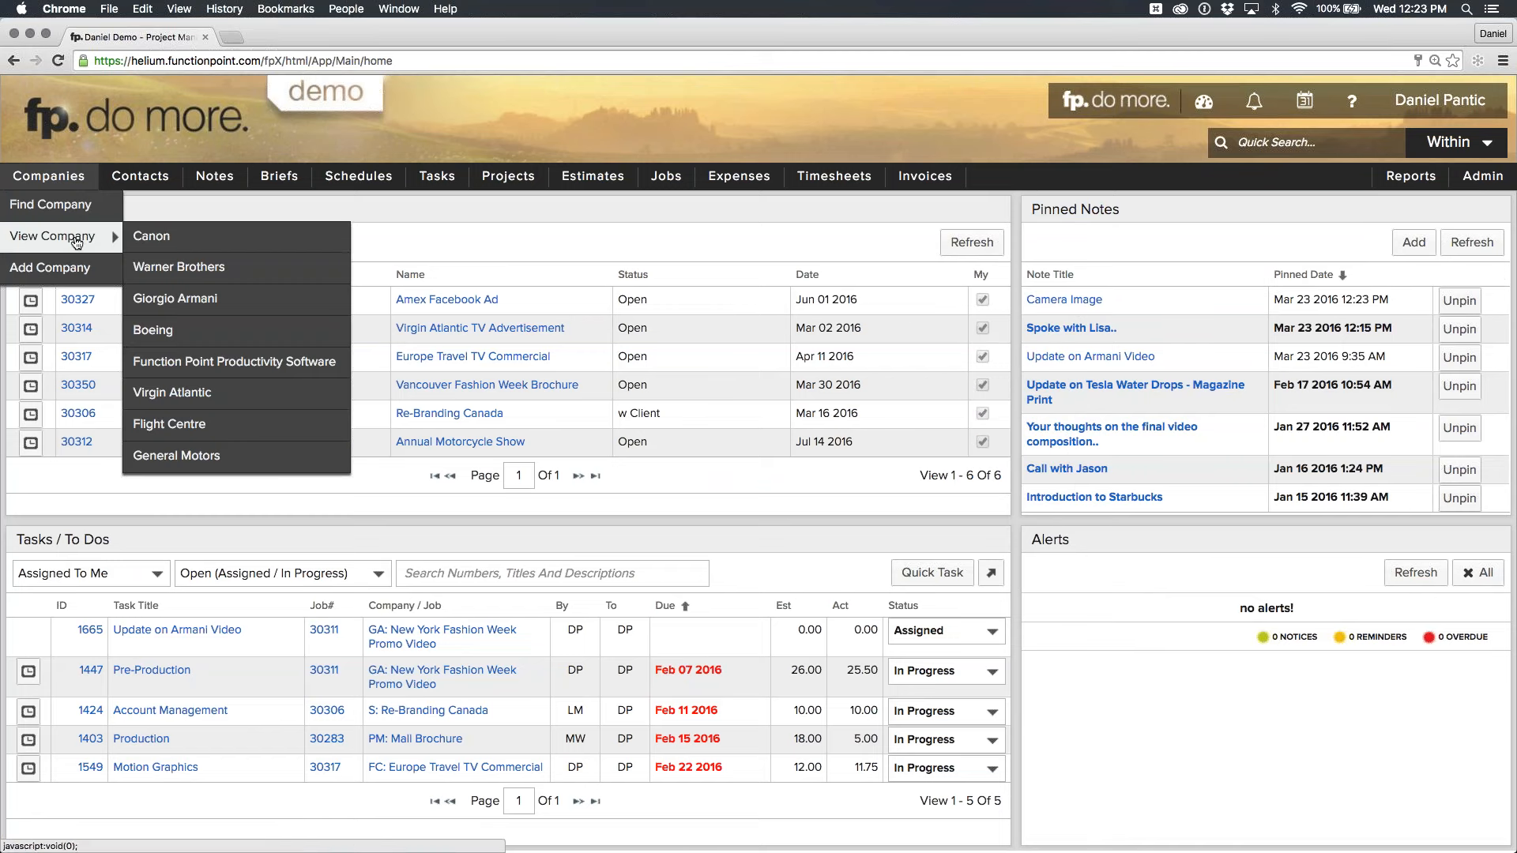
left_click(158, 240)
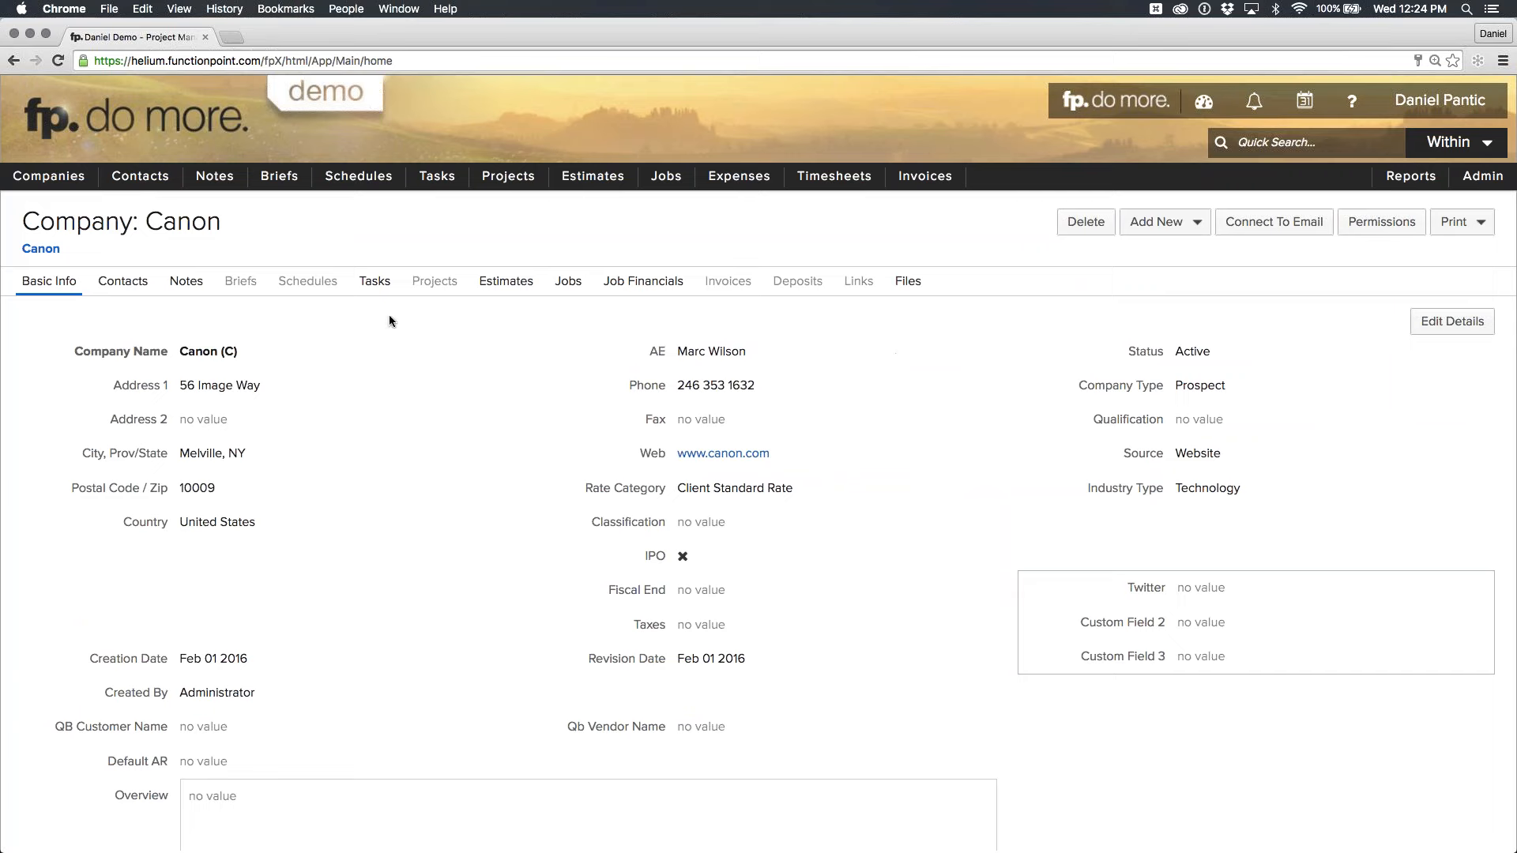
left_click_drag(222, 225, 22, 225)
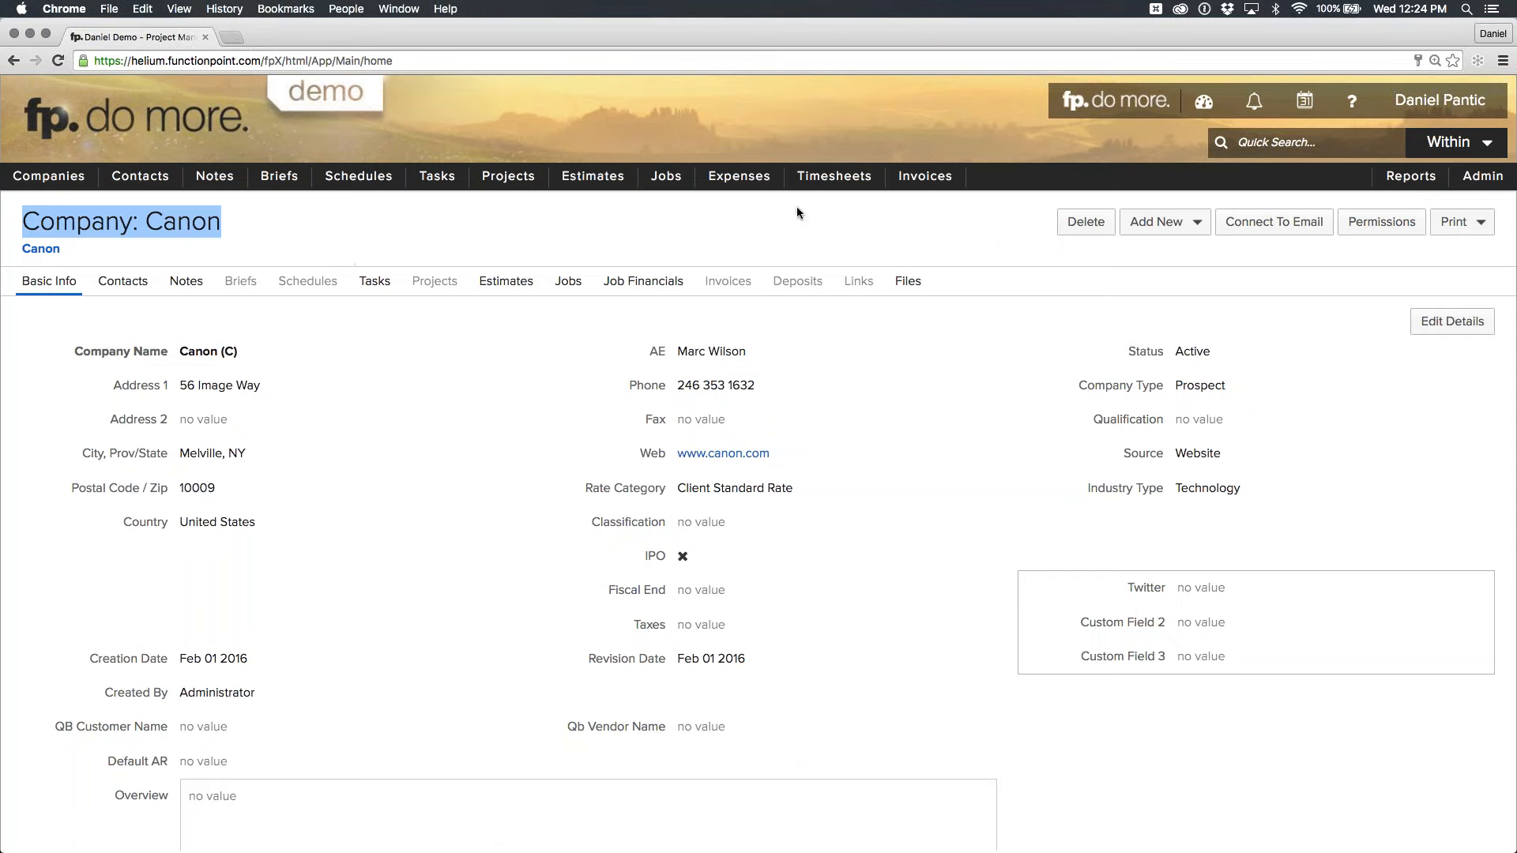
left_click(986, 235)
left_click(1199, 226)
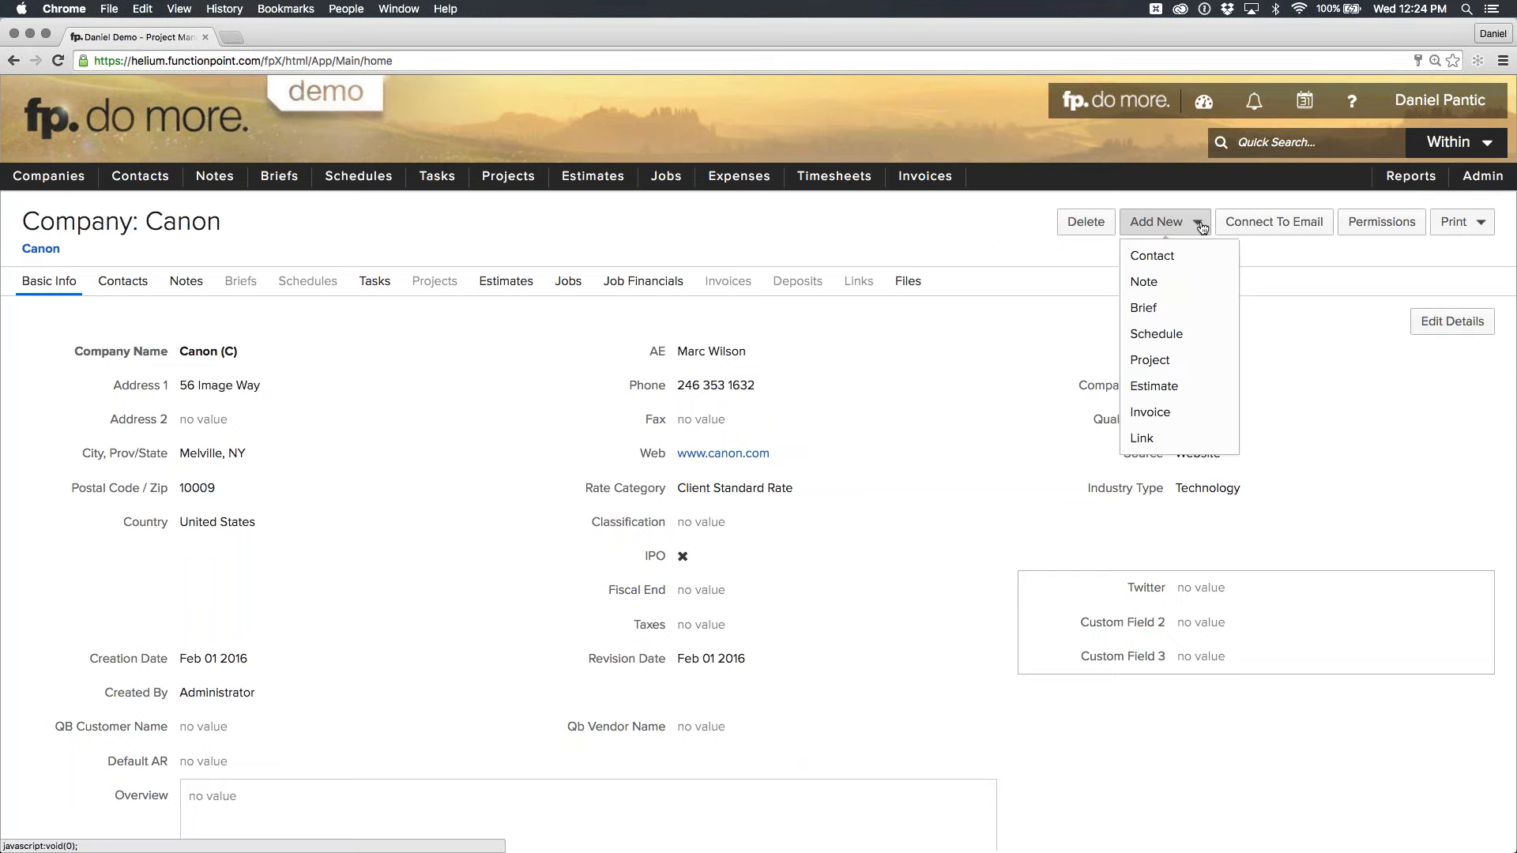
left_click(1190, 393)
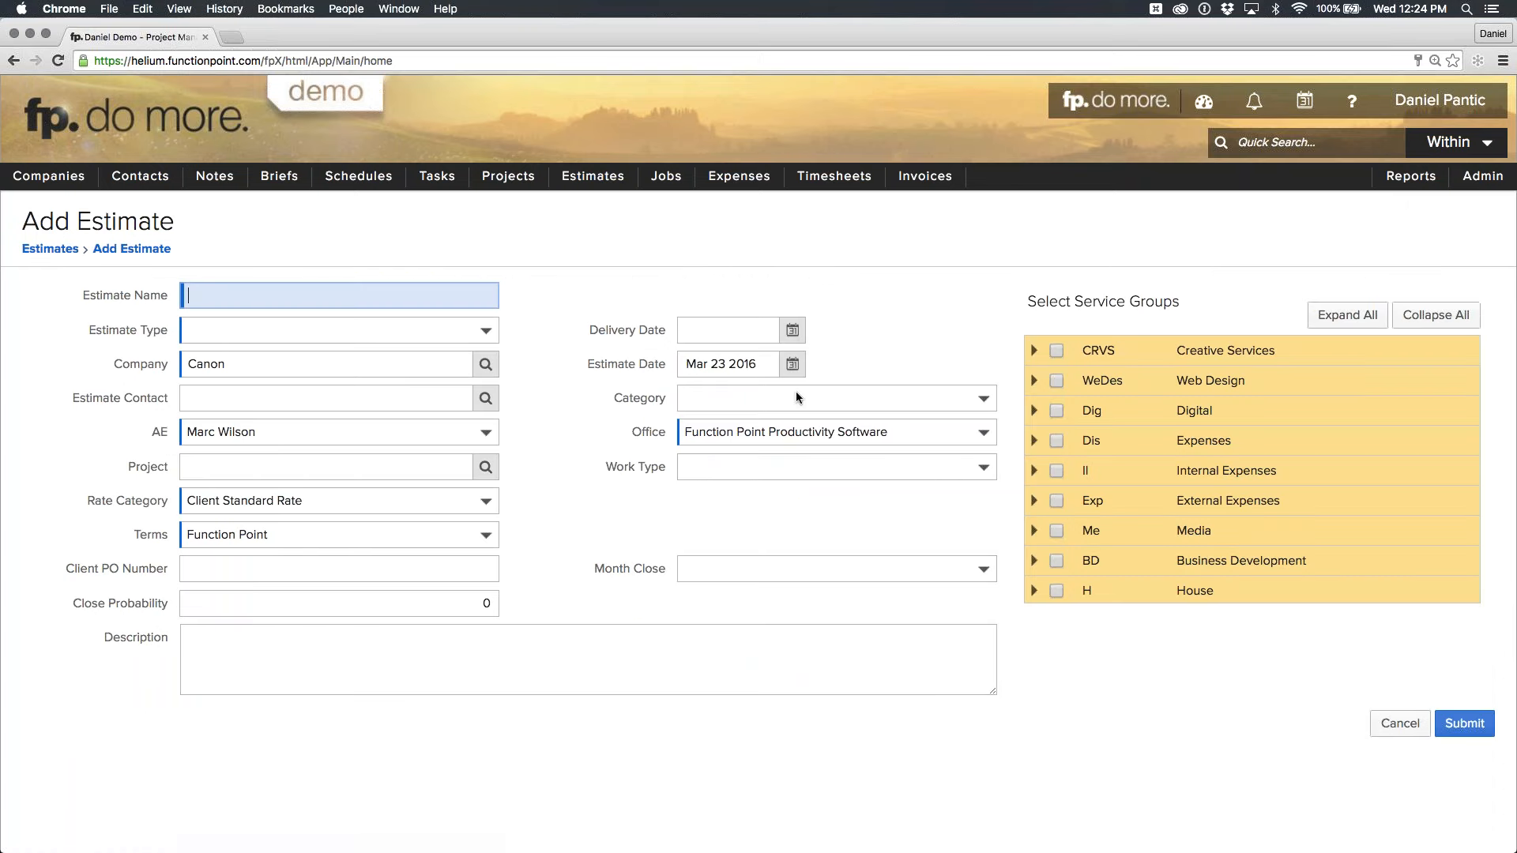
Name the estimate "New Logo Design fro T3i" and set its type to Logo and Branding.
type("New Logo Design fro T3i")
left_click_drag(97, 325, 163, 337)
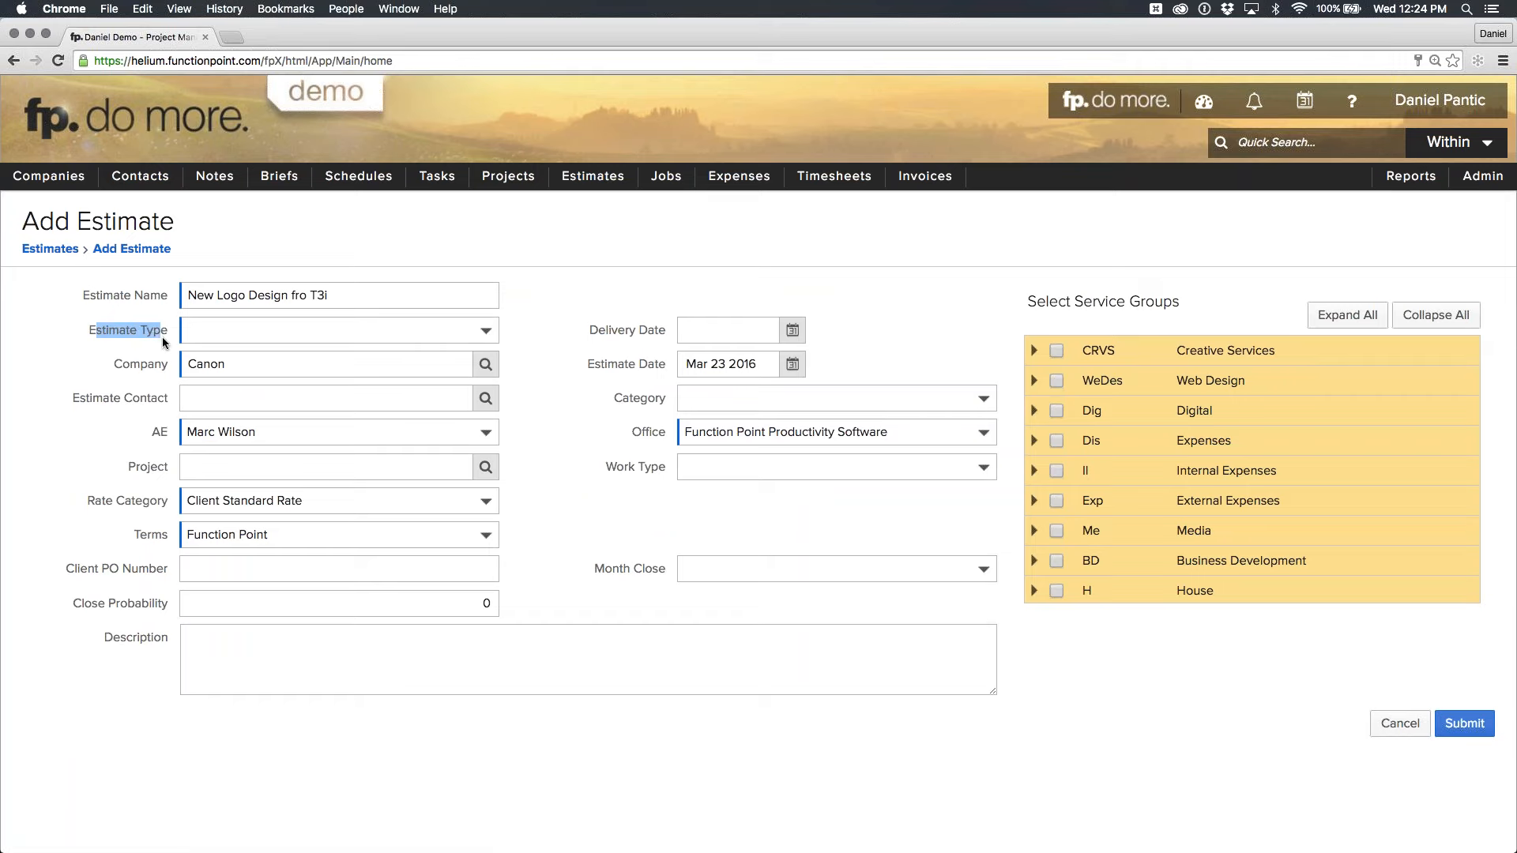
left_click(490, 332)
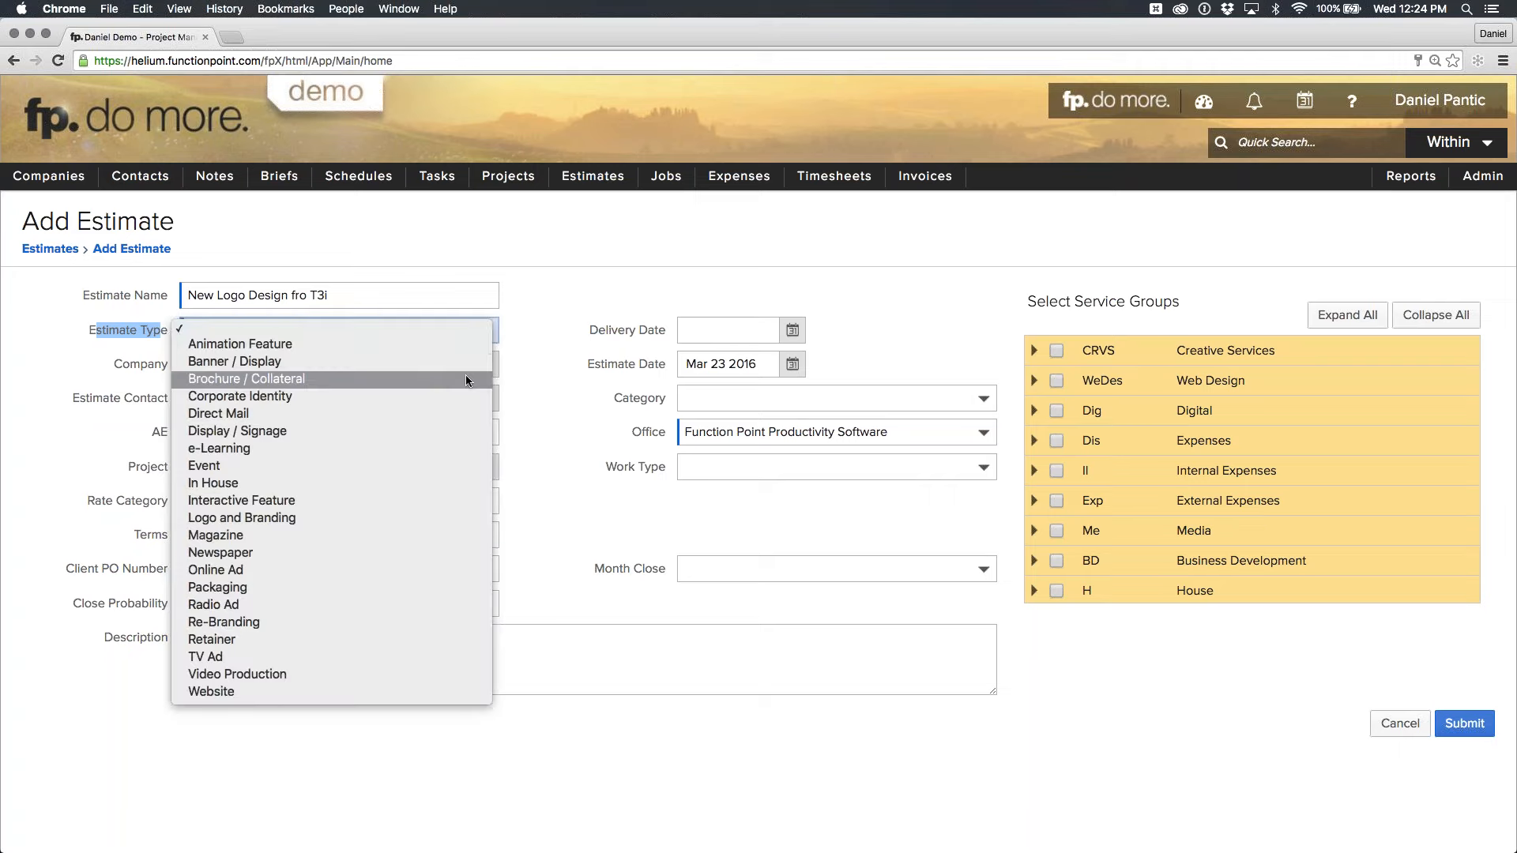
left_click(419, 518)
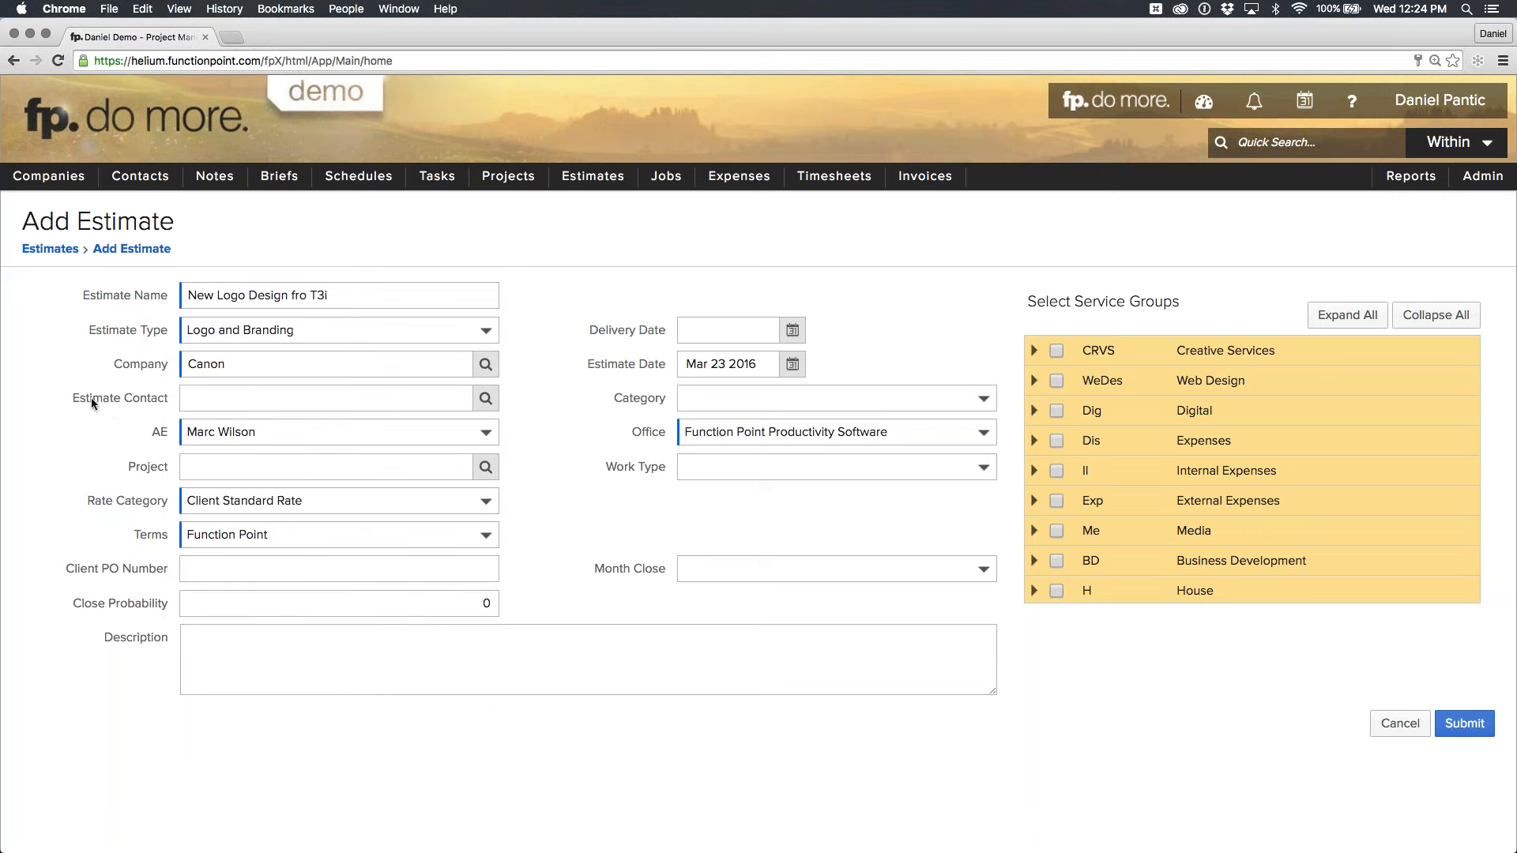
Select Canon's contact person as the estimate contact and set the delivery date to Apr 29 2016.
left_click_drag(92, 397, 150, 395)
left_click(485, 400)
left_click_drag(598, 332, 748, 301)
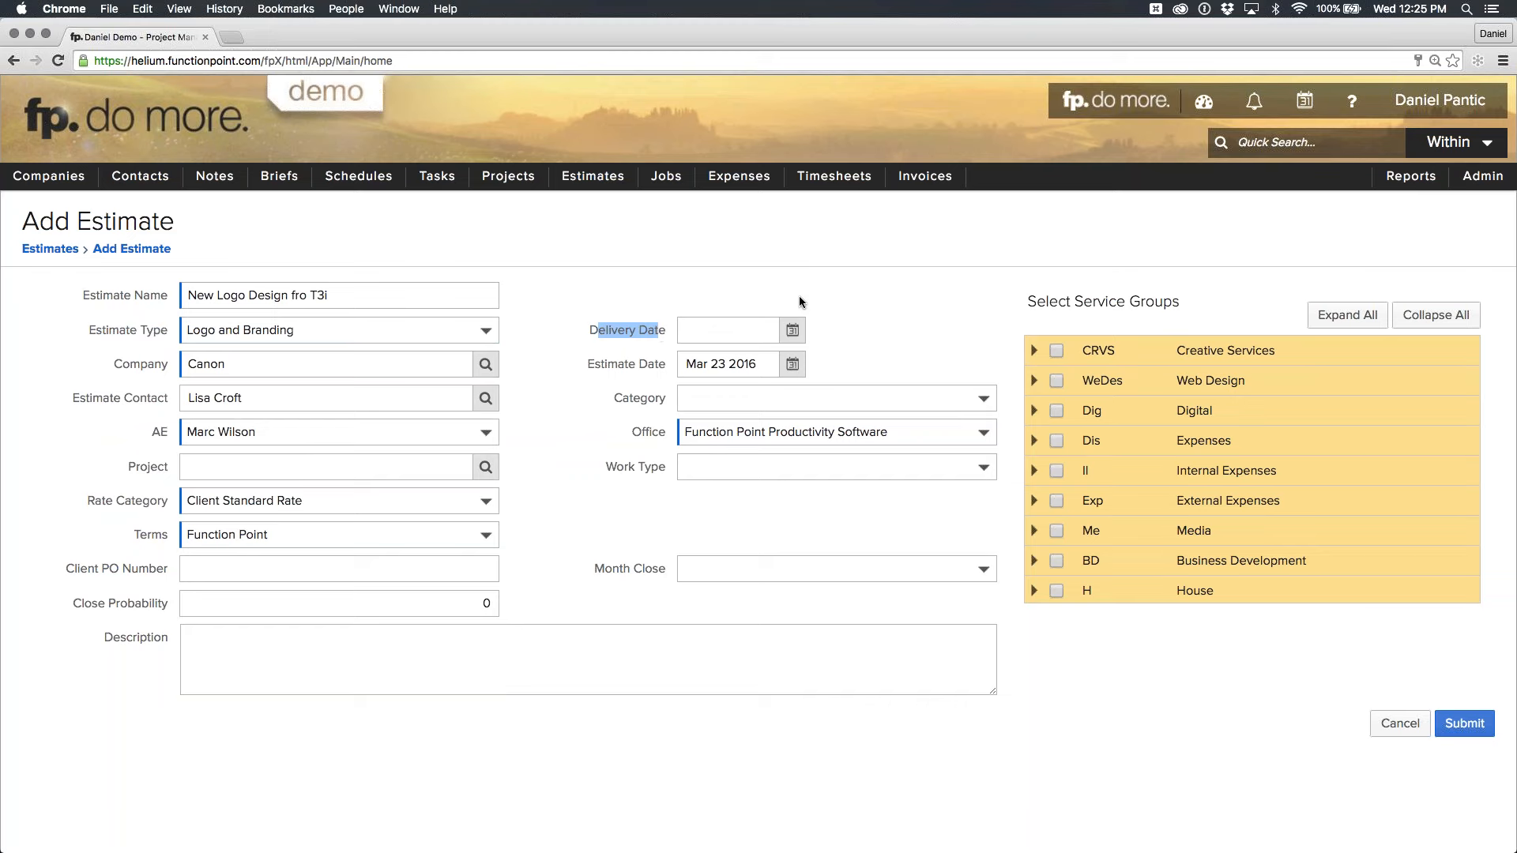
left_click(794, 330)
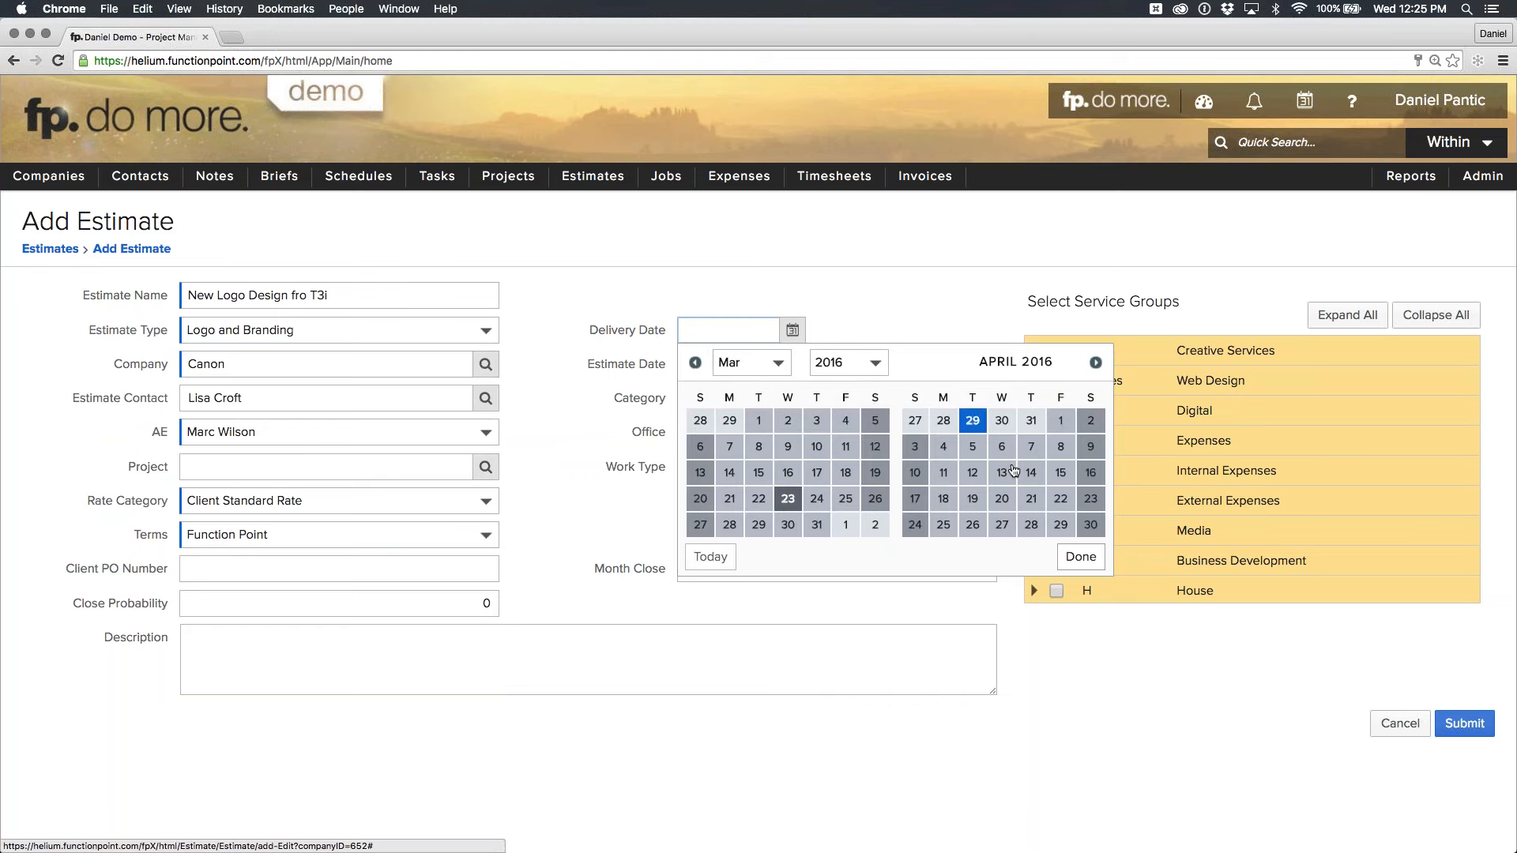
left_click(1060, 526)
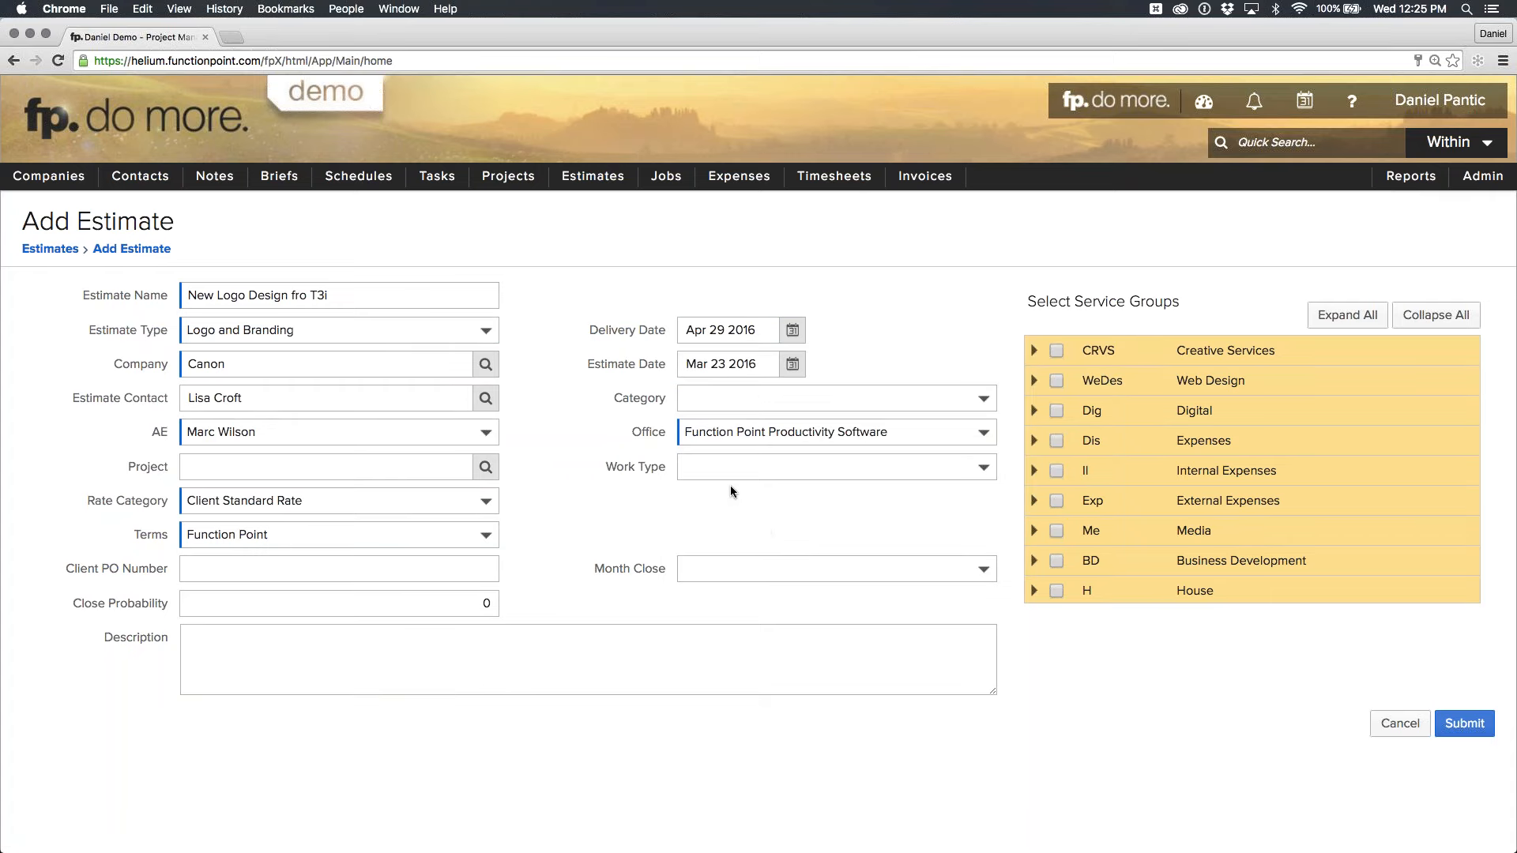
Set the estimate's category to Time and Materials and its work type to Branding and Design.
left_click_drag(622, 395, 836, 403)
left_click(861, 404)
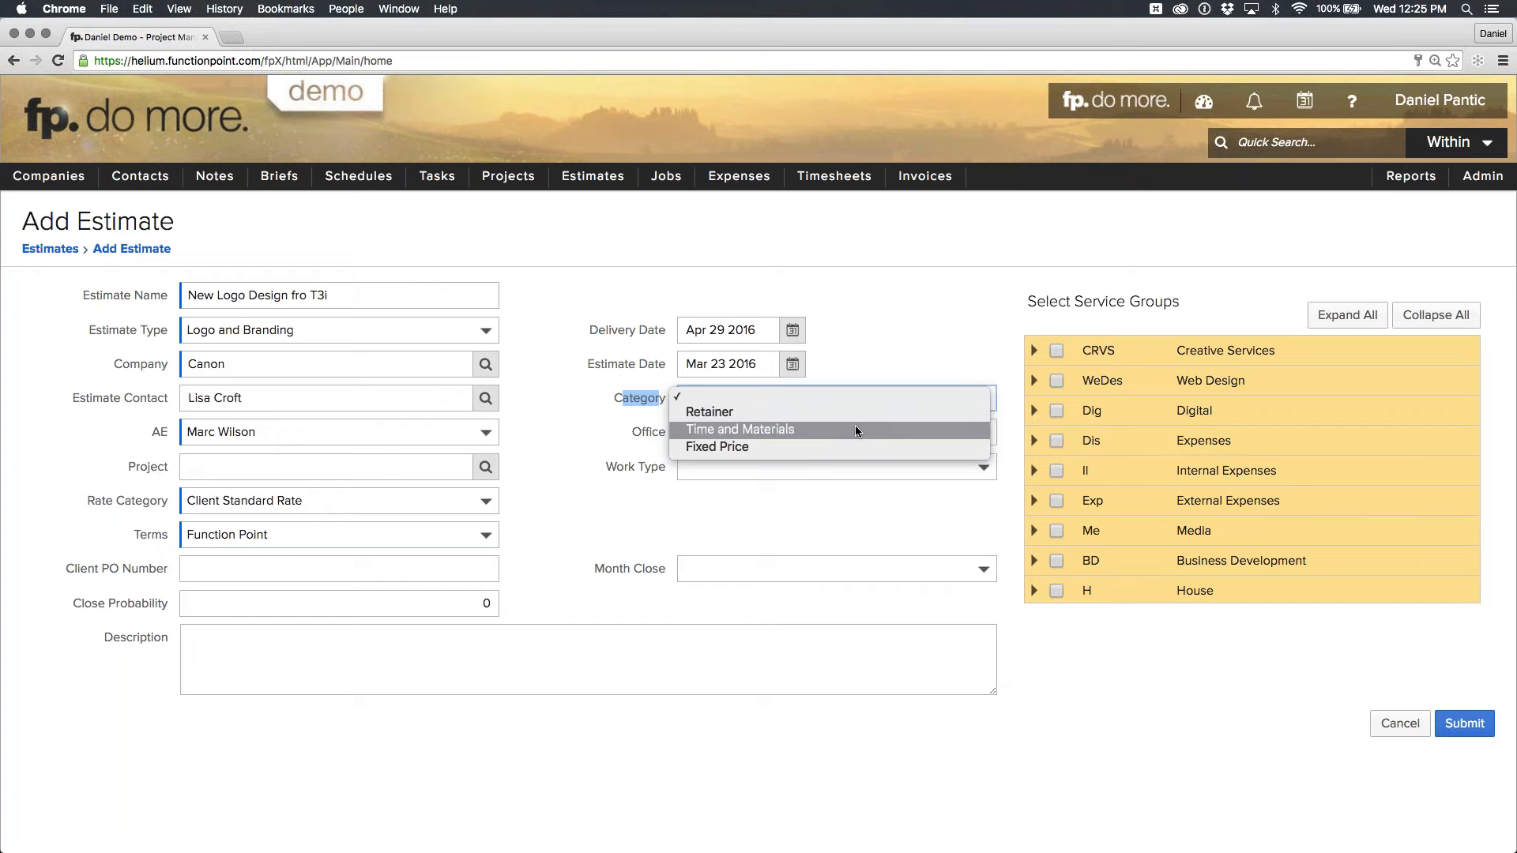
left_click(855, 429)
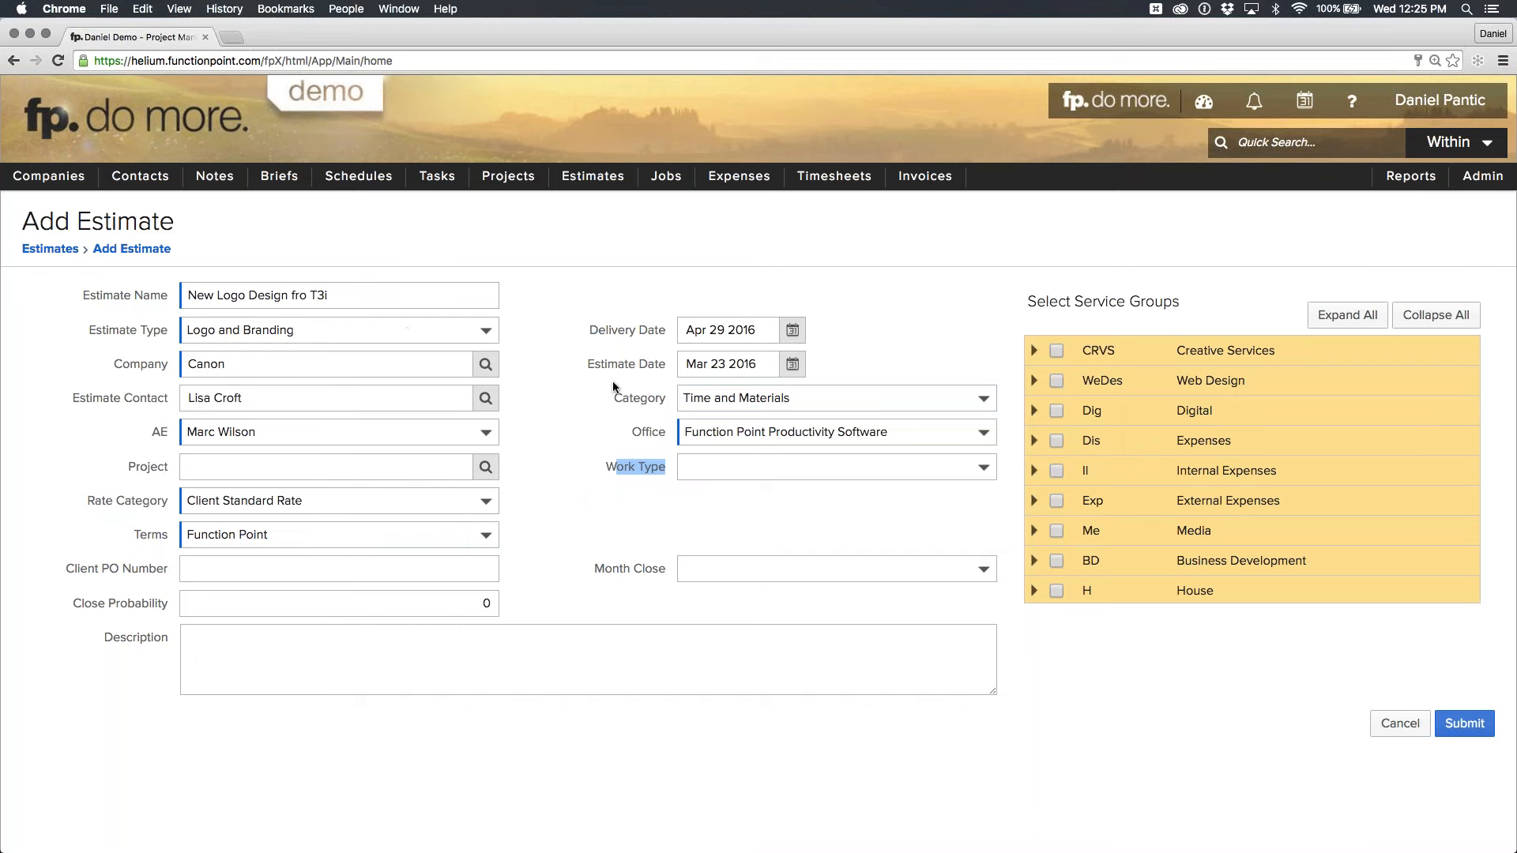
left_click(780, 468)
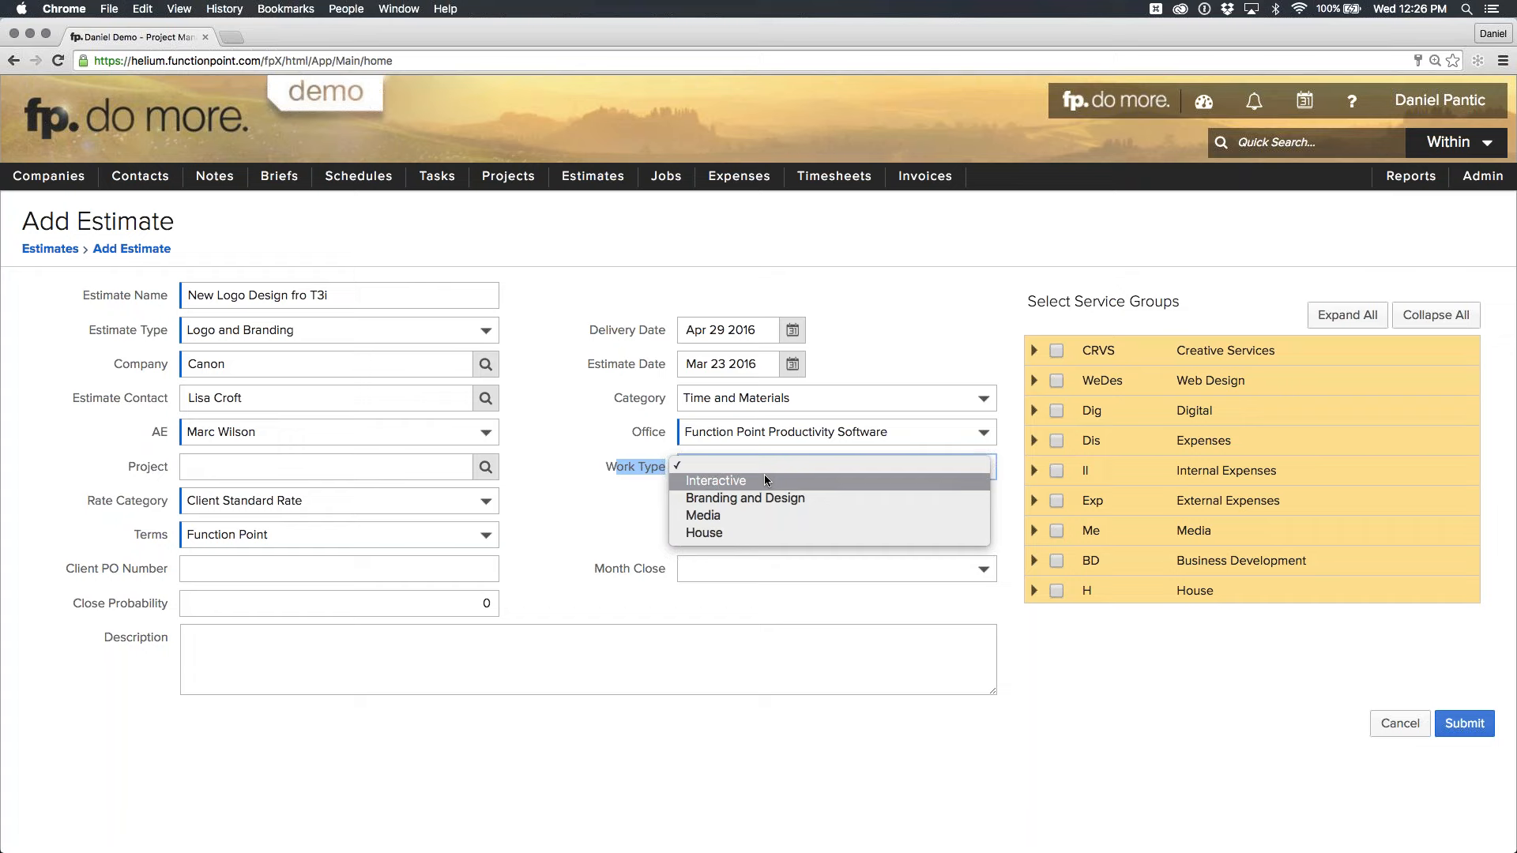
left_click(805, 500)
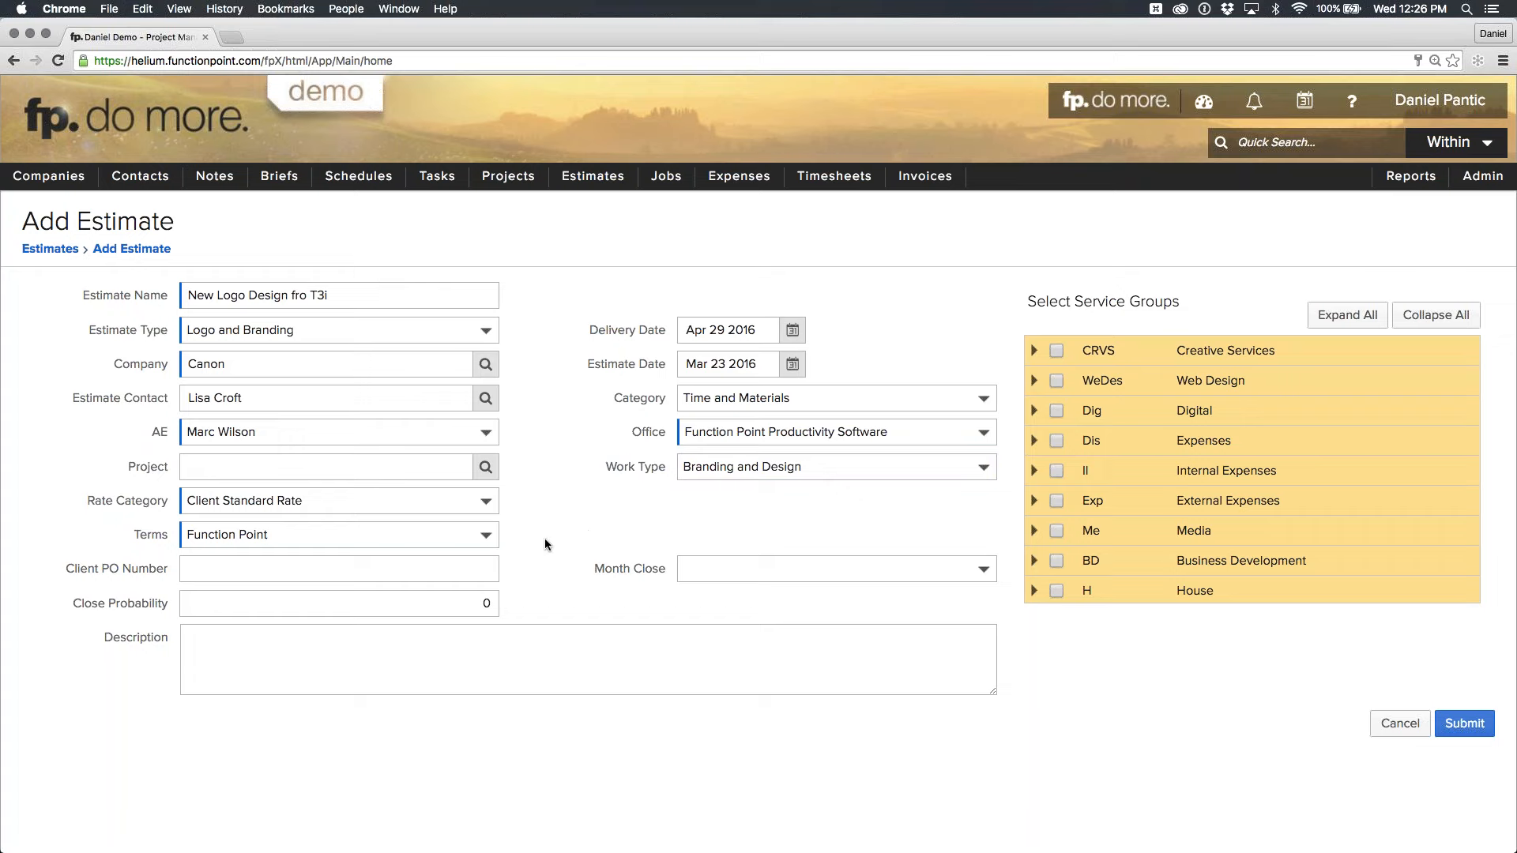
Set the estimate's close probability to 80 and its closing month to April.
left_click(482, 602)
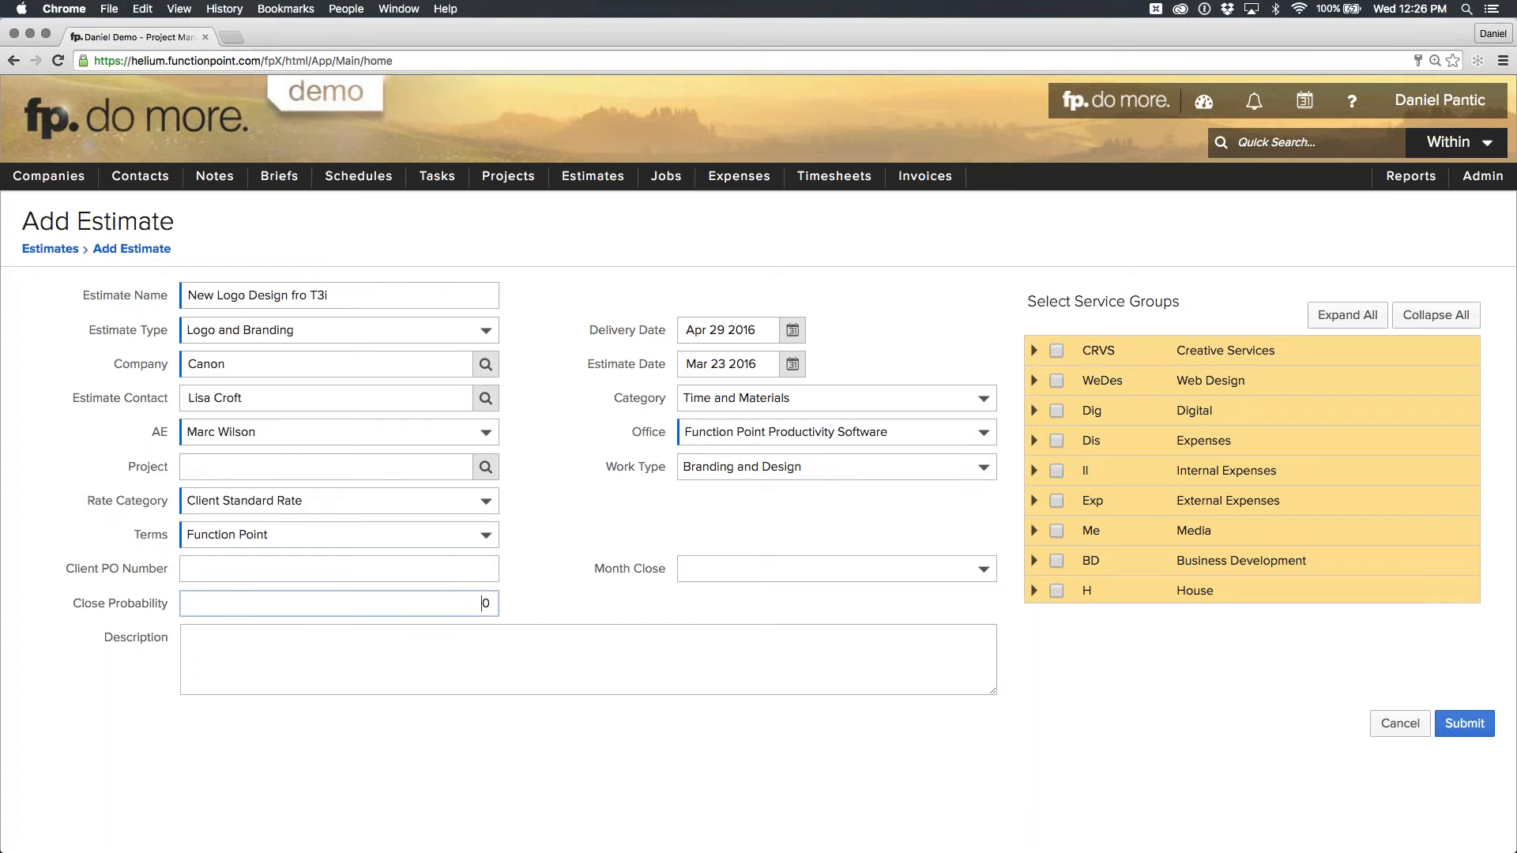
left_click_drag(506, 600, 593, 601)
type("80")
left_click(788, 568)
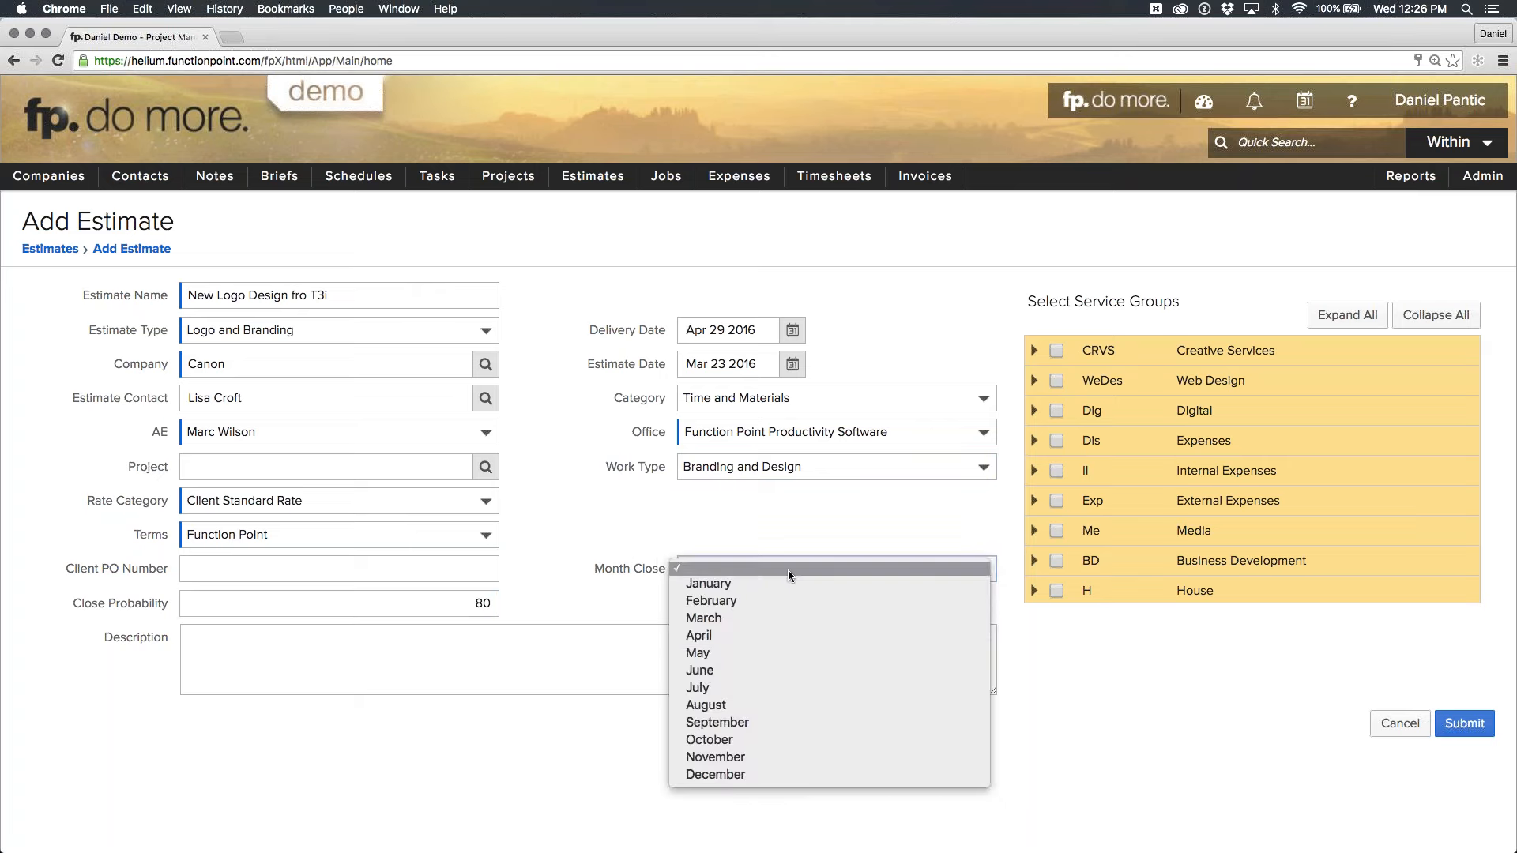
left_click(841, 637)
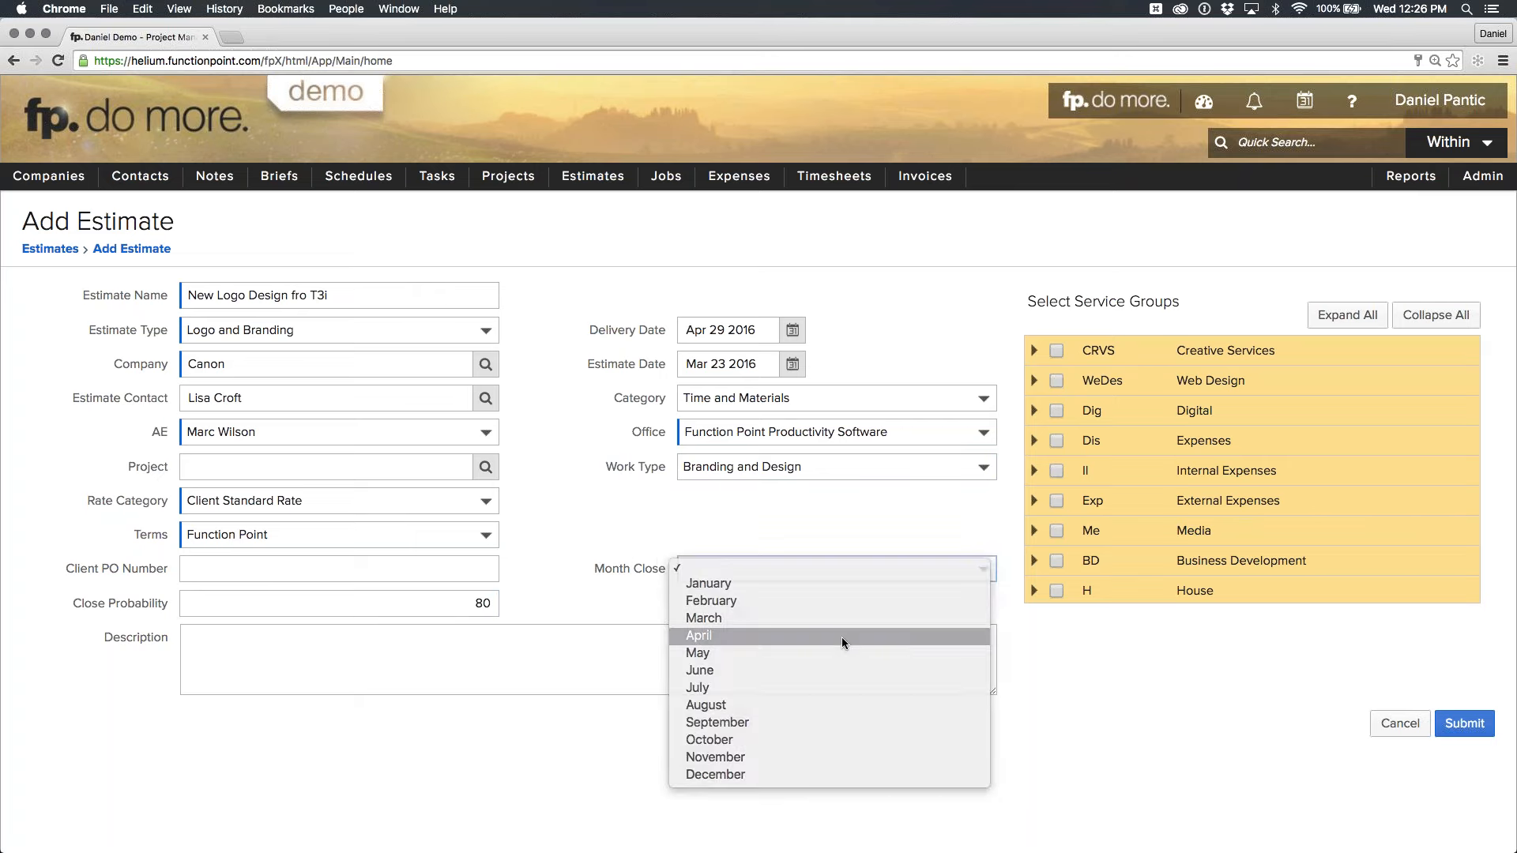
Enter "Details..." as the estimate's description.
left_click(957, 656)
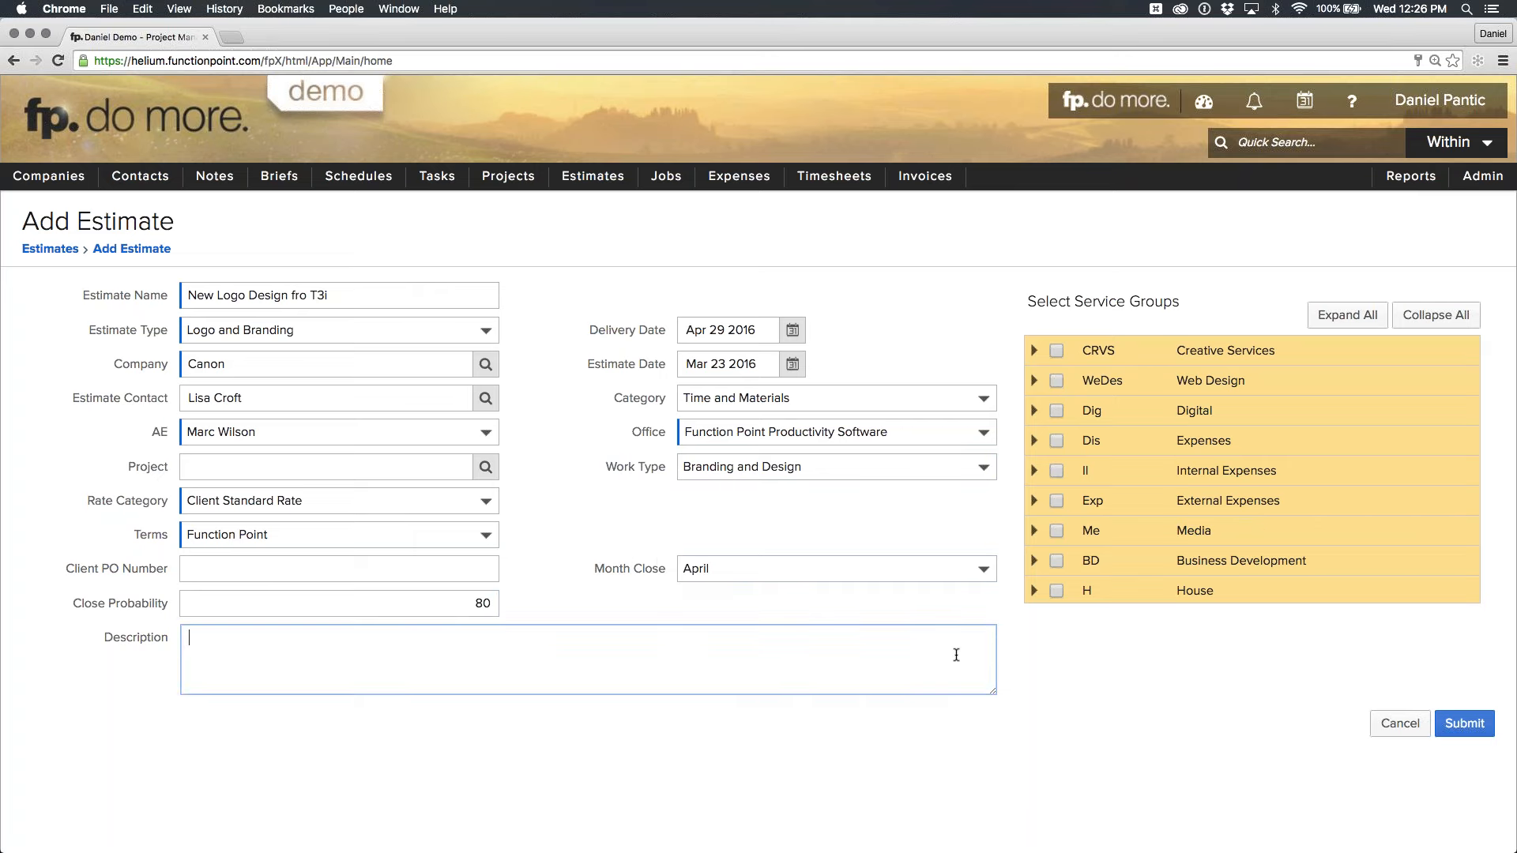
type("Details...")
left_click(1040, 717)
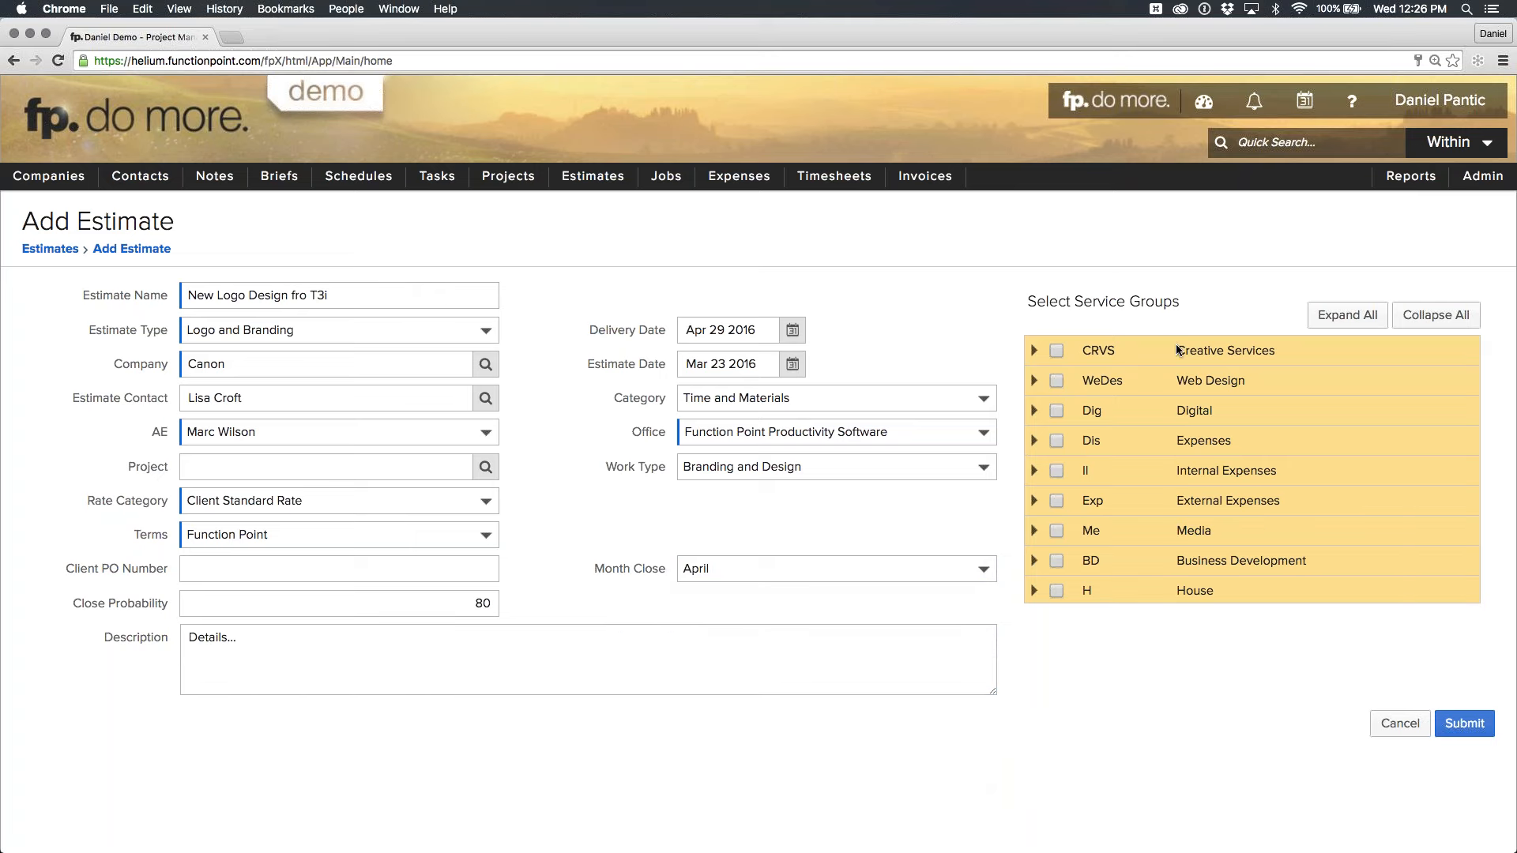
Include the Research, Sketching/Roughs, Design and Client Management services from the Creative Services group in the estimate.
left_click_drag(1177, 350, 1268, 351)
left_click(1032, 352)
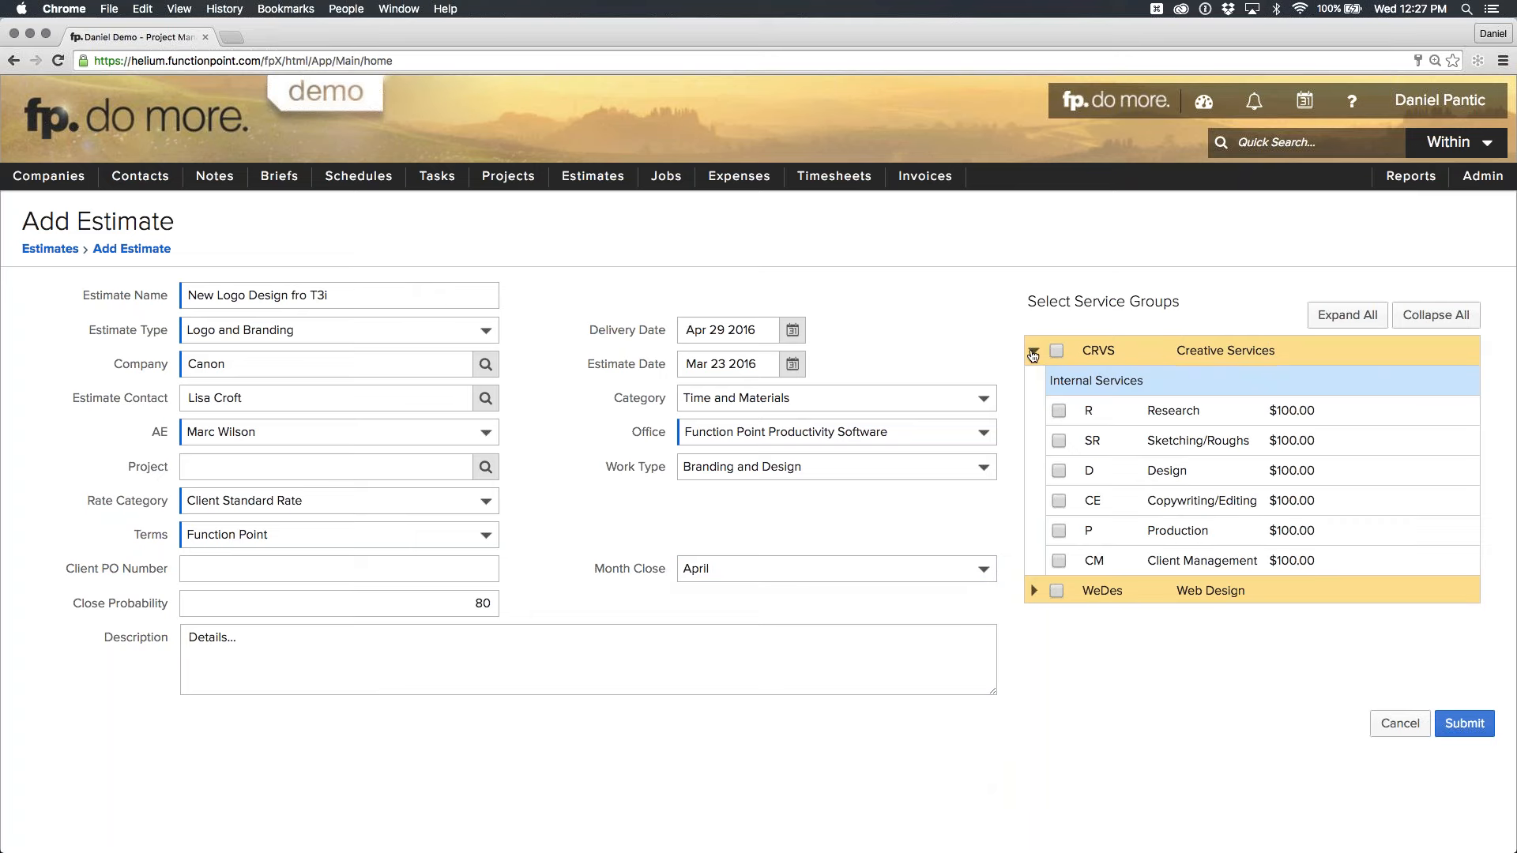
left_click(1059, 410)
left_click(1058, 440)
left_click(1059, 561)
Include Photography from the Expenses service group and submit the new estimate.
scroll(1060, 513, "down", 4)
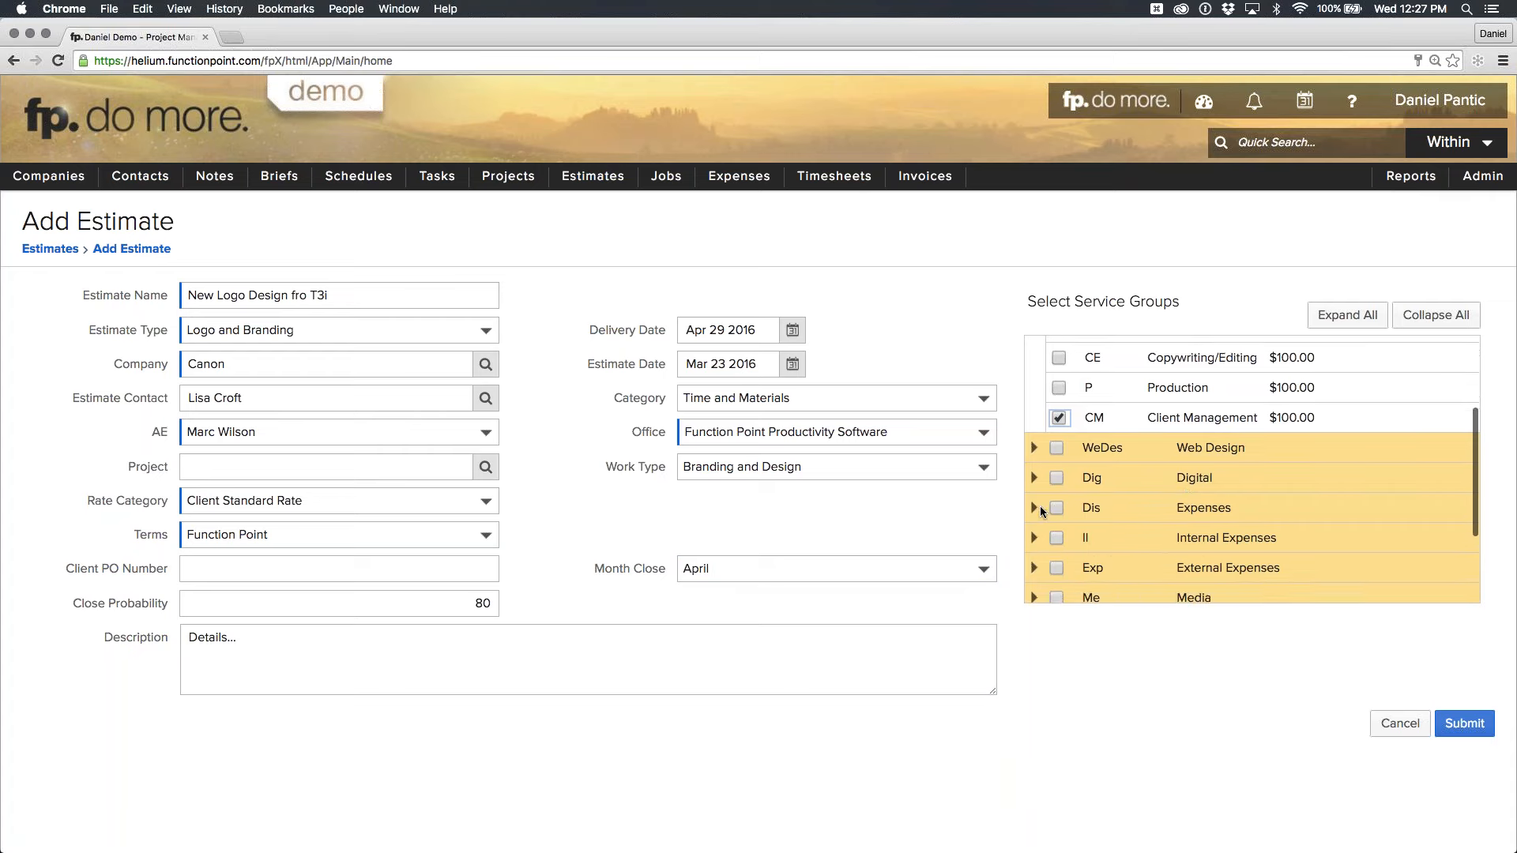
left_click(1035, 508)
scroll(1102, 505, "down", 2)
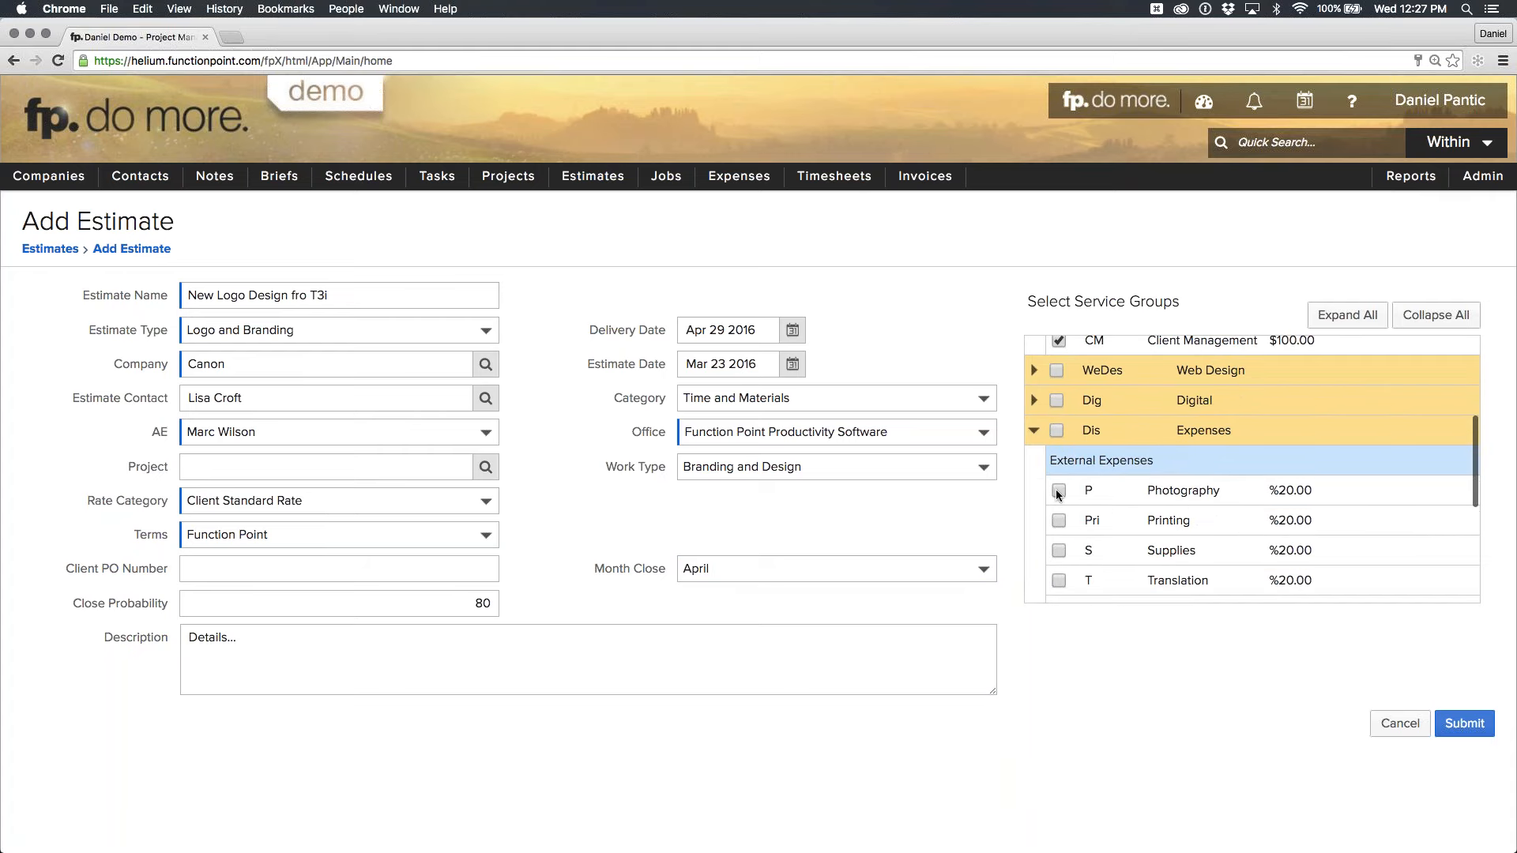
left_click(1059, 491)
scroll(1308, 532, "up", 5)
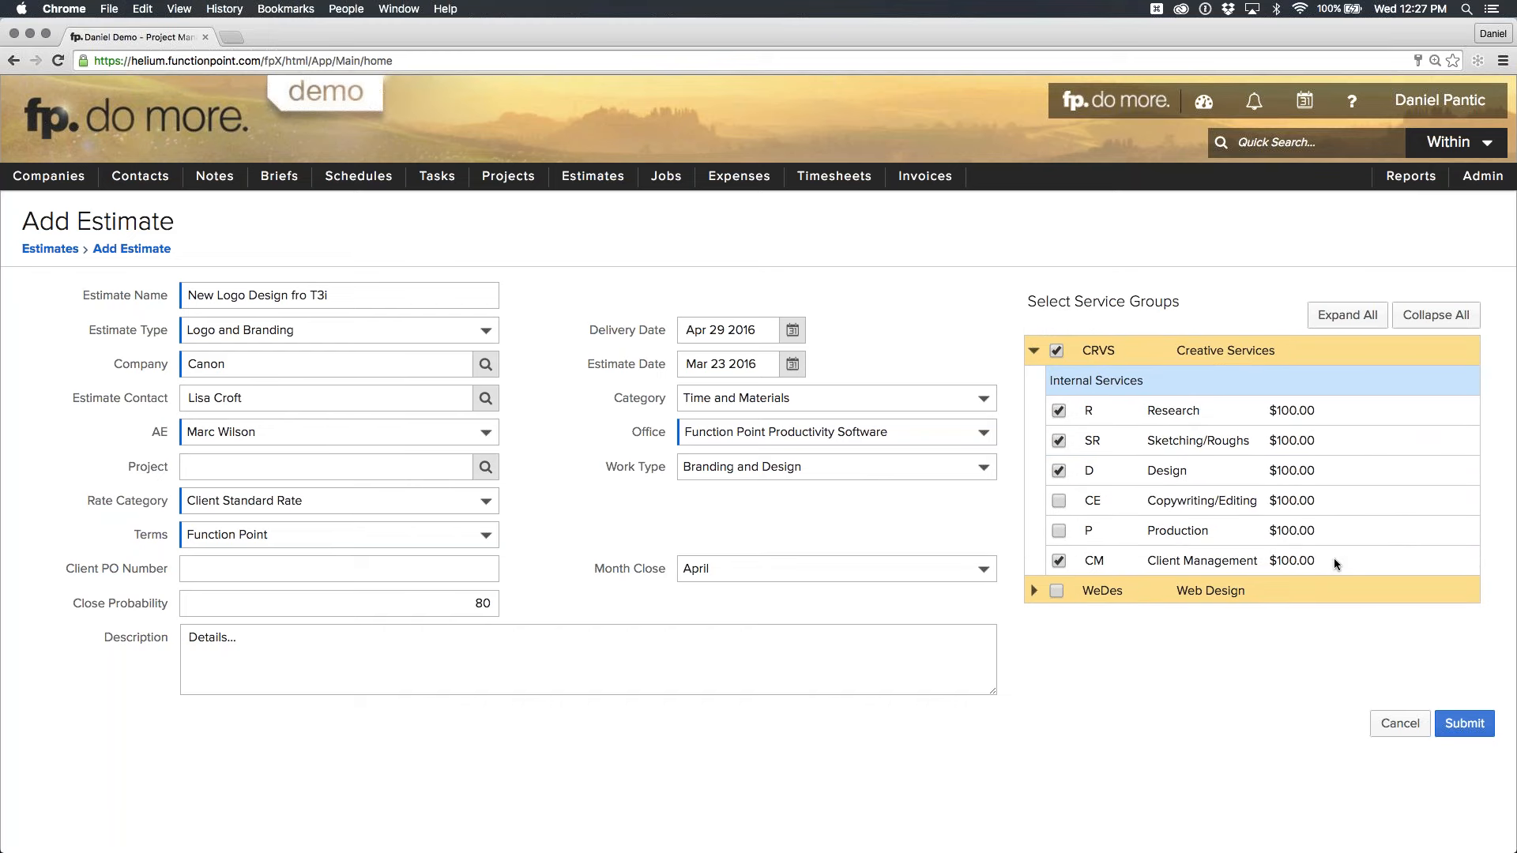
left_click(1458, 728)
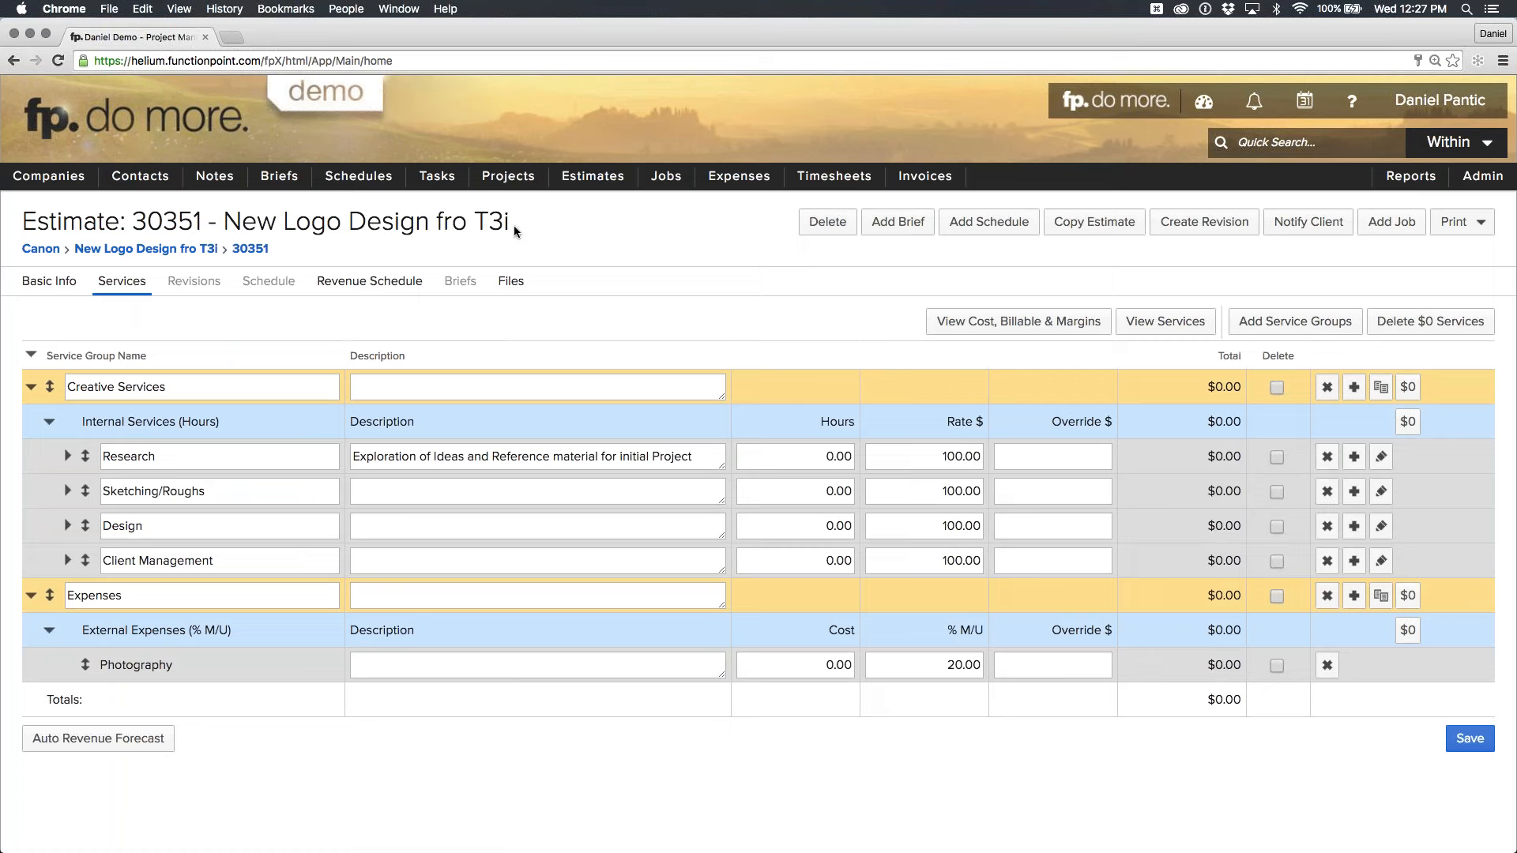
left_click_drag(514, 230, 136, 224)
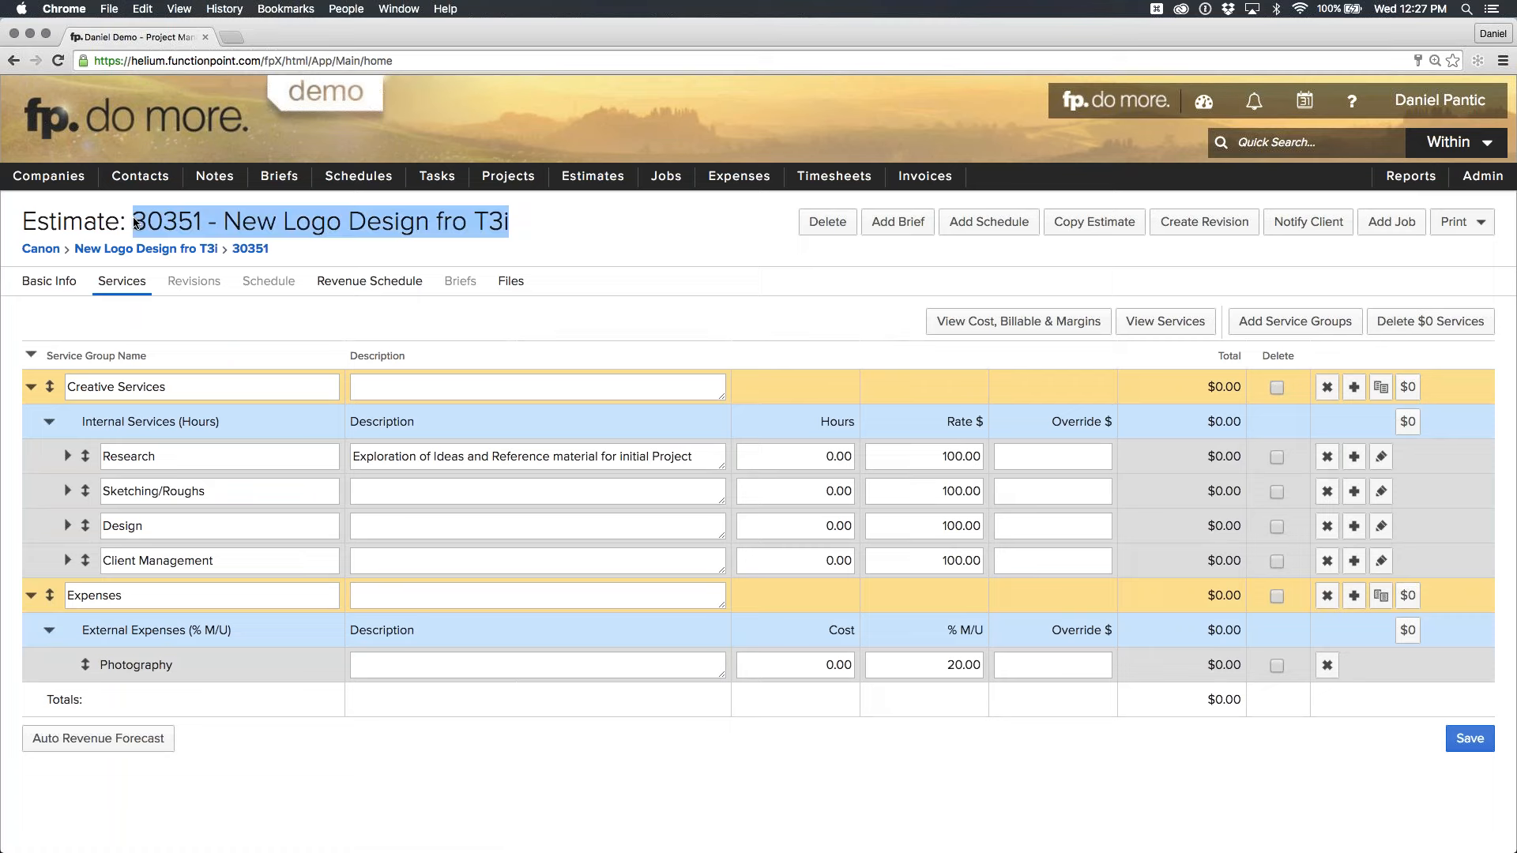
left_click(205, 224)
left_click_drag(267, 213, 508, 224)
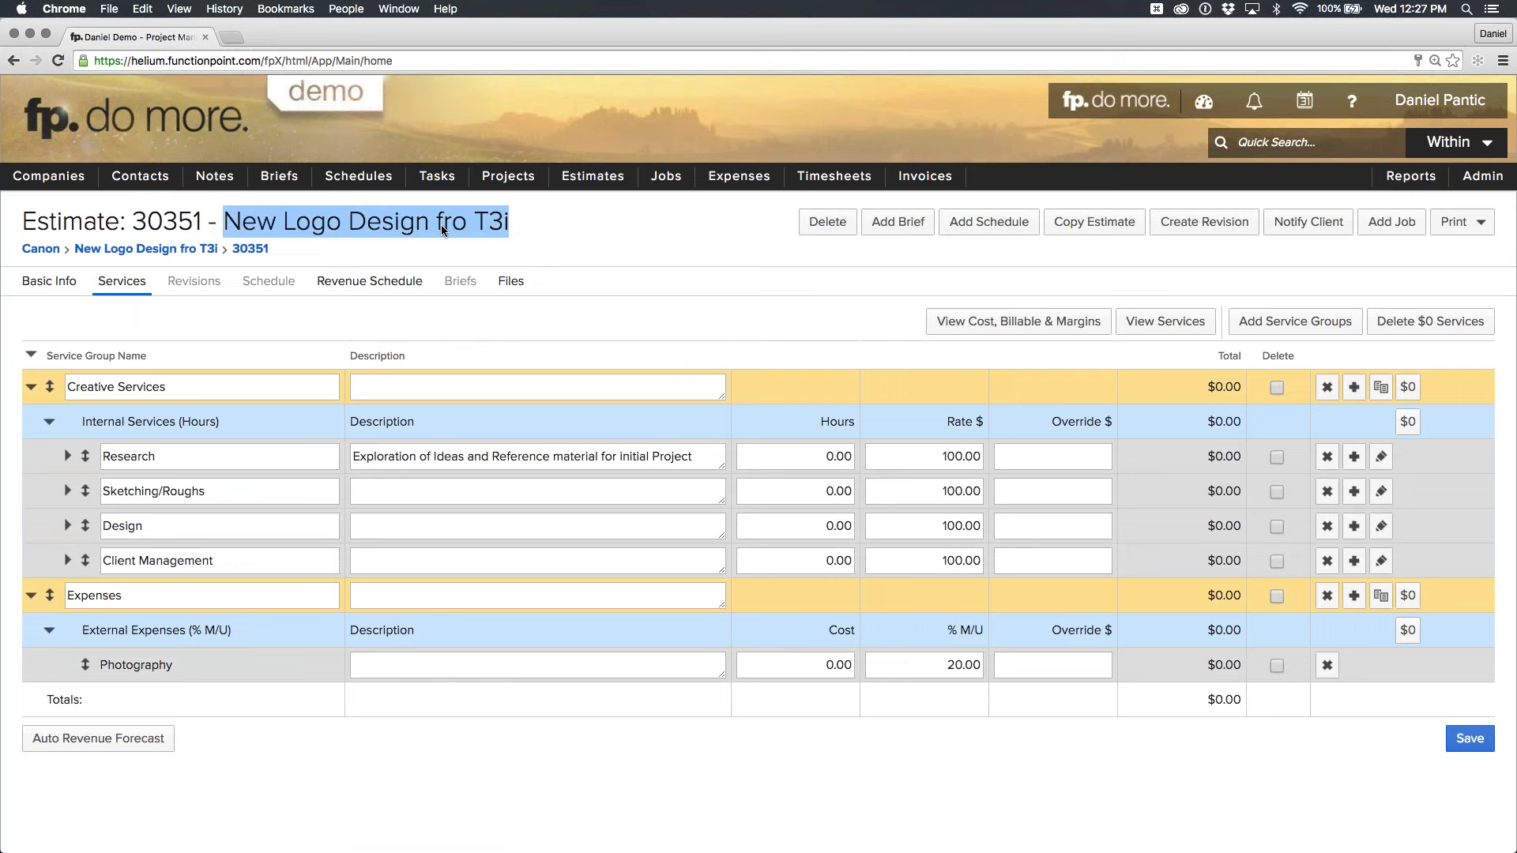
left_click(265, 259)
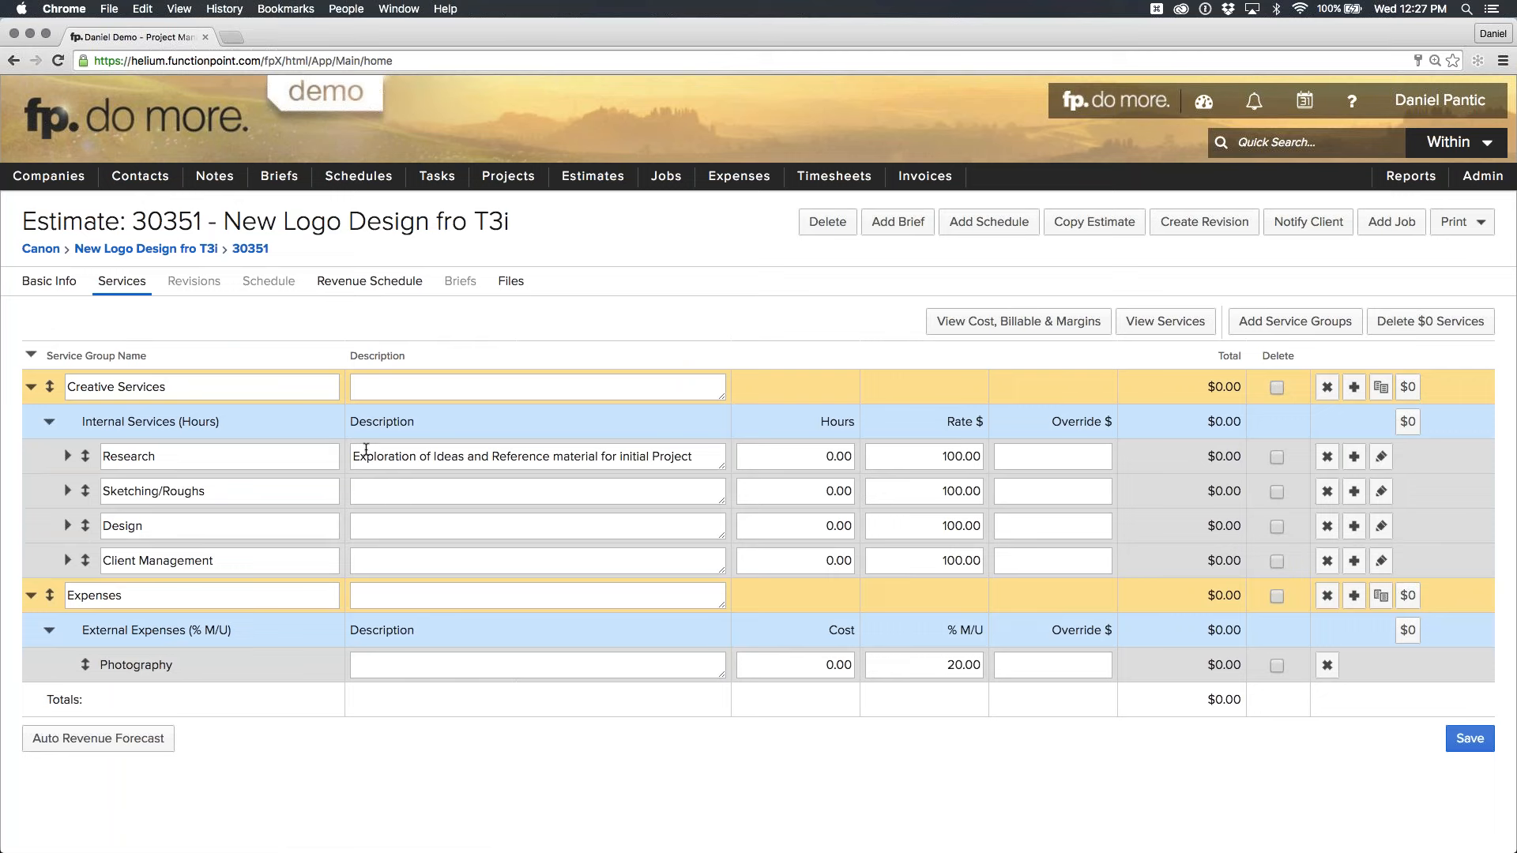
left_click_drag(355, 456, 555, 490)
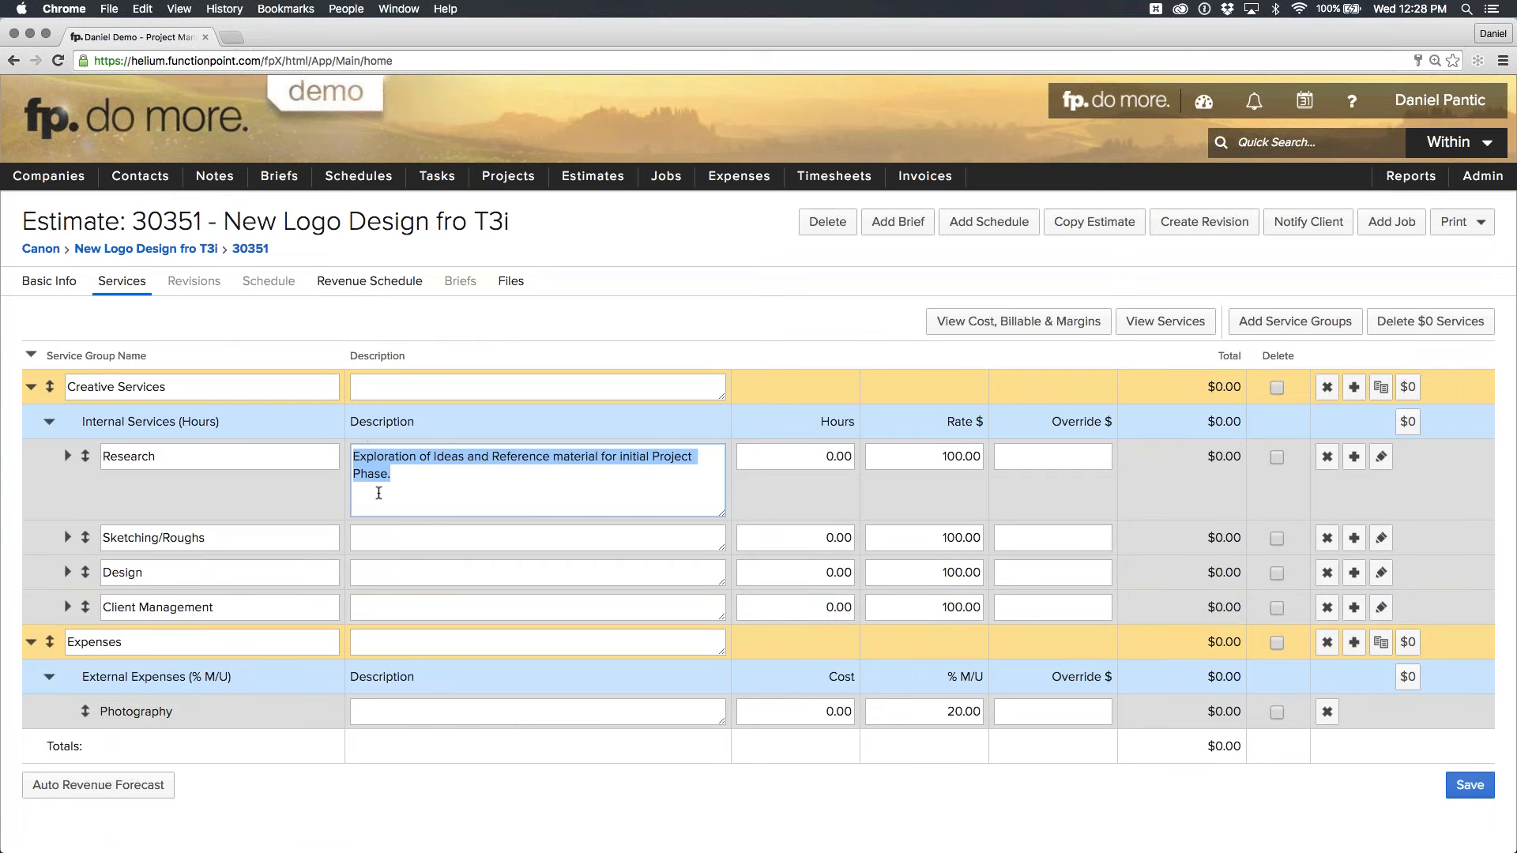
Describe the Sketching/Roughs service as "Details...".
left_click(407, 540)
type("D")
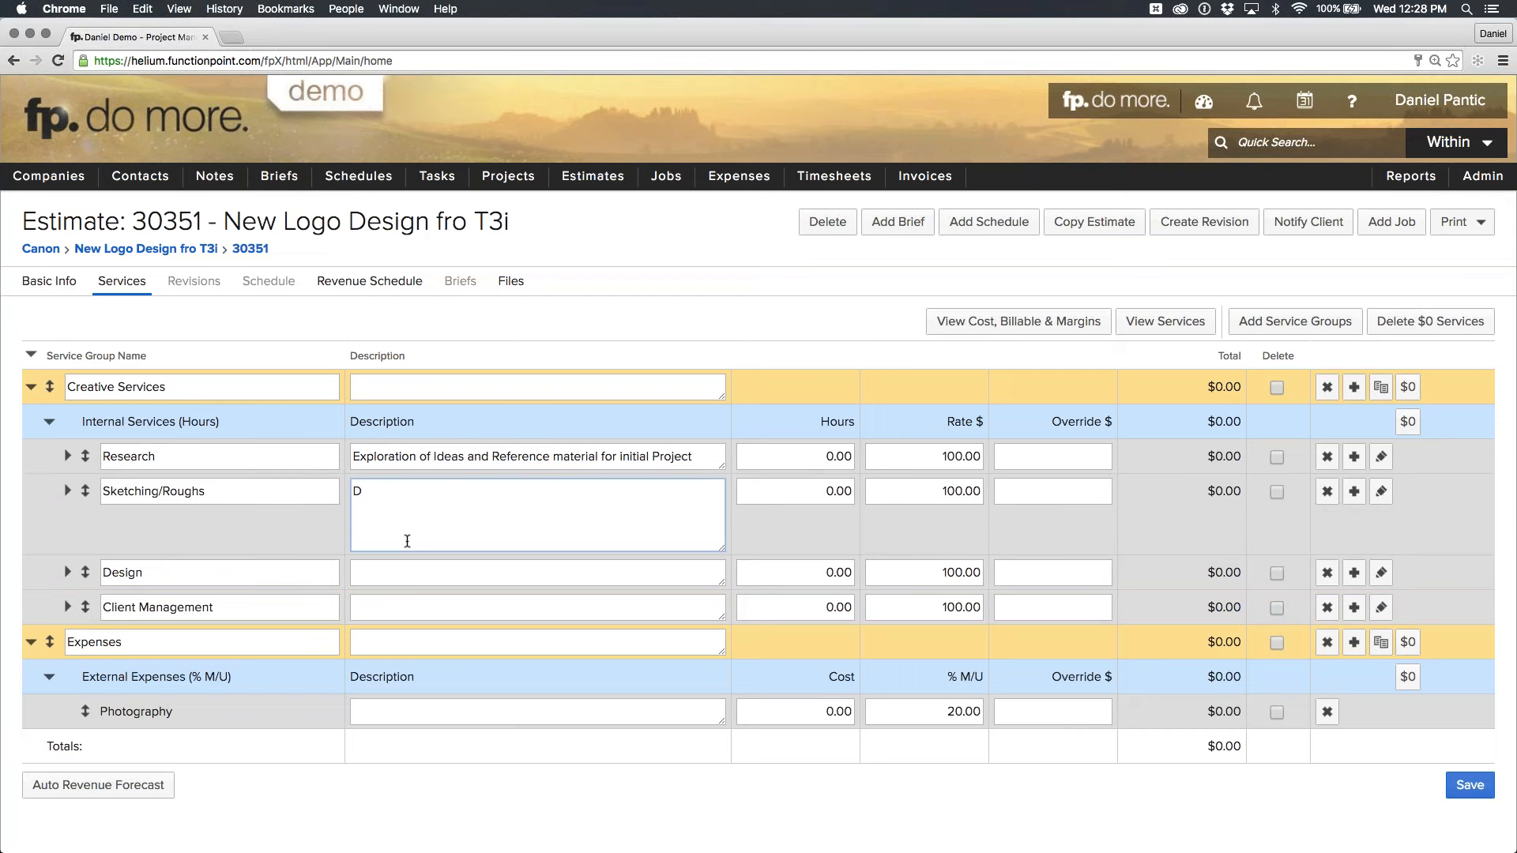
type("etails...")
key("Tab")
Describe the Design service as "Details.." and copy that text into the Client Management description.
left_click(454, 523)
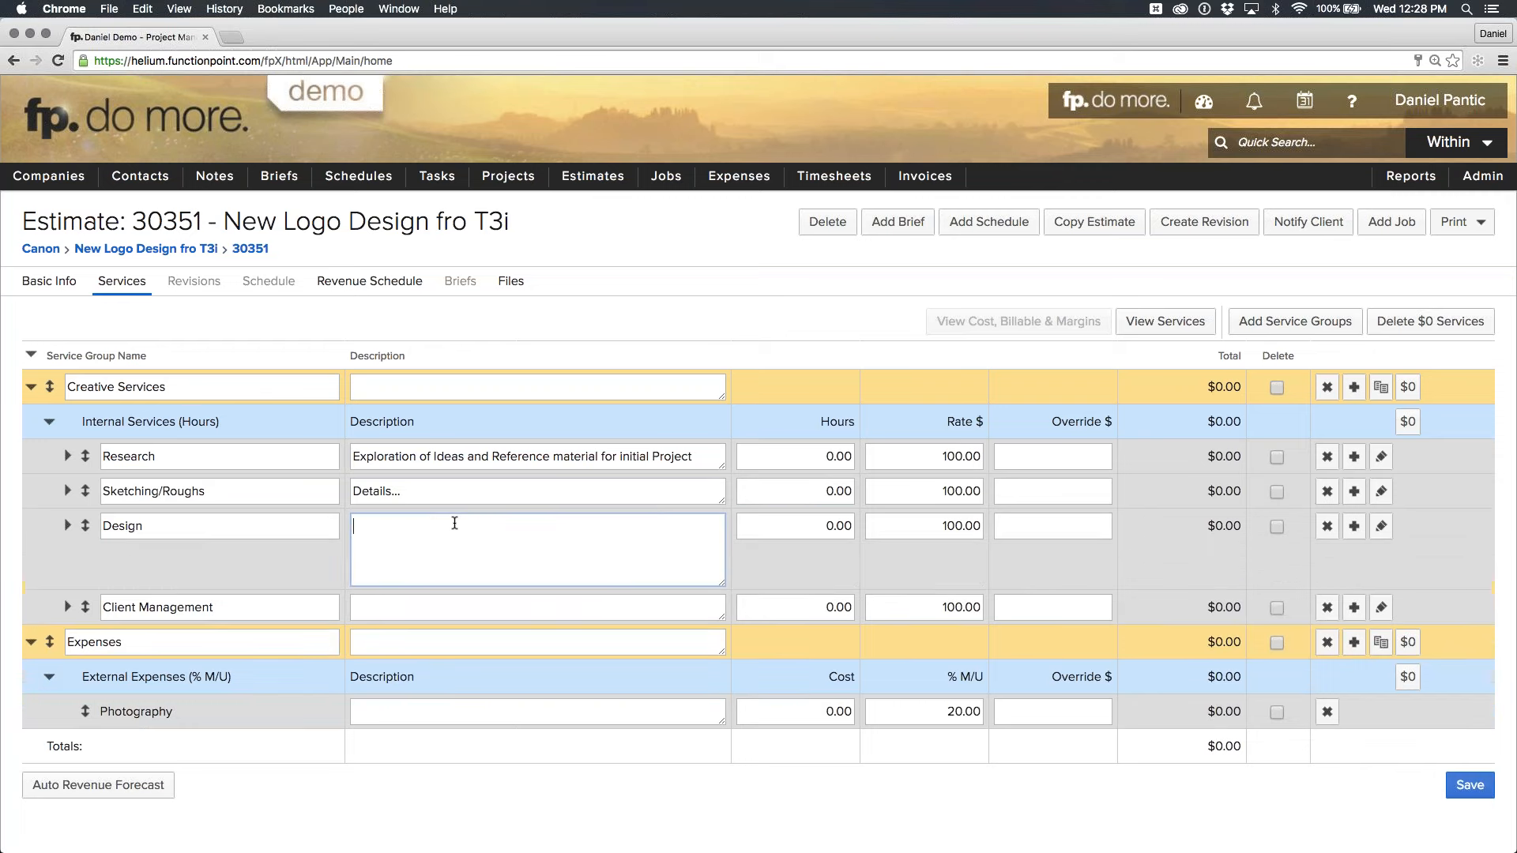
type("Details..")
key("super+a")
key("super+c")
left_click(456, 607)
key("super+v")
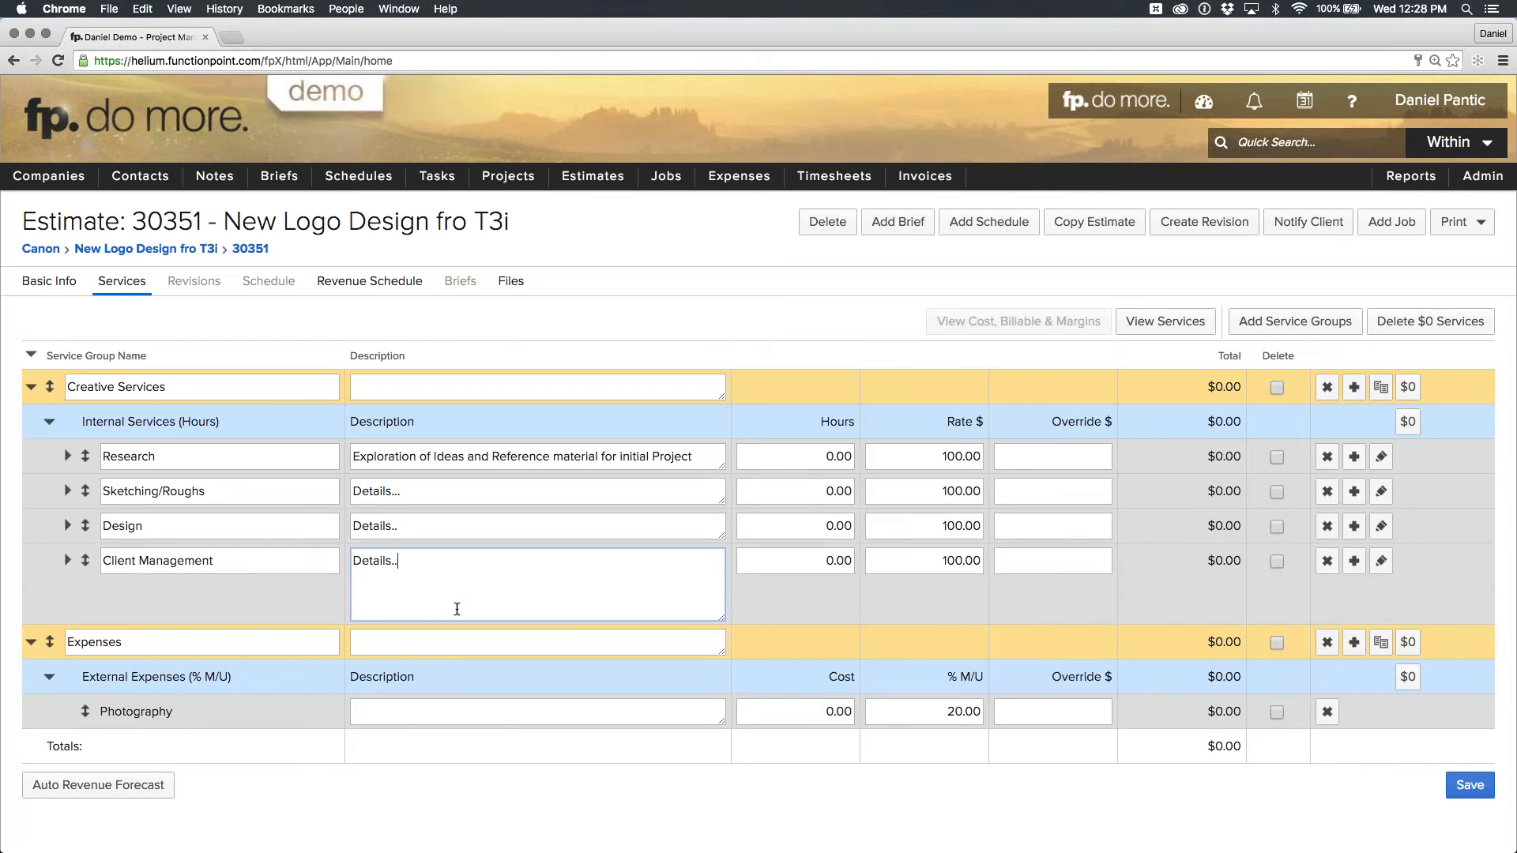
left_click(849, 846)
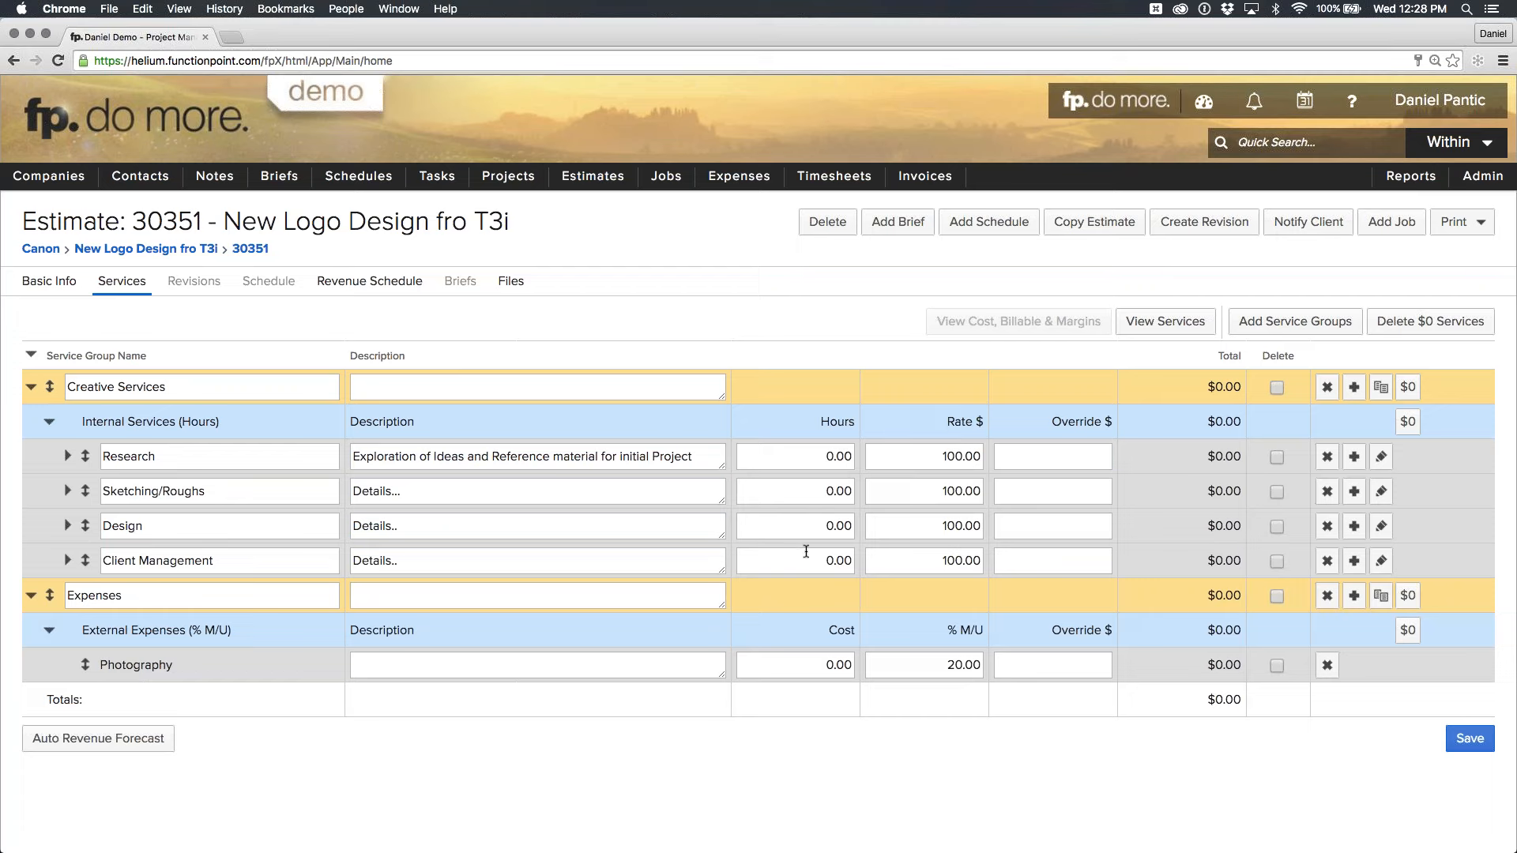
Override the Research price with $15000 and the Photography price with $2000.
left_click(1057, 457)
type("15000")
left_click(1081, 662)
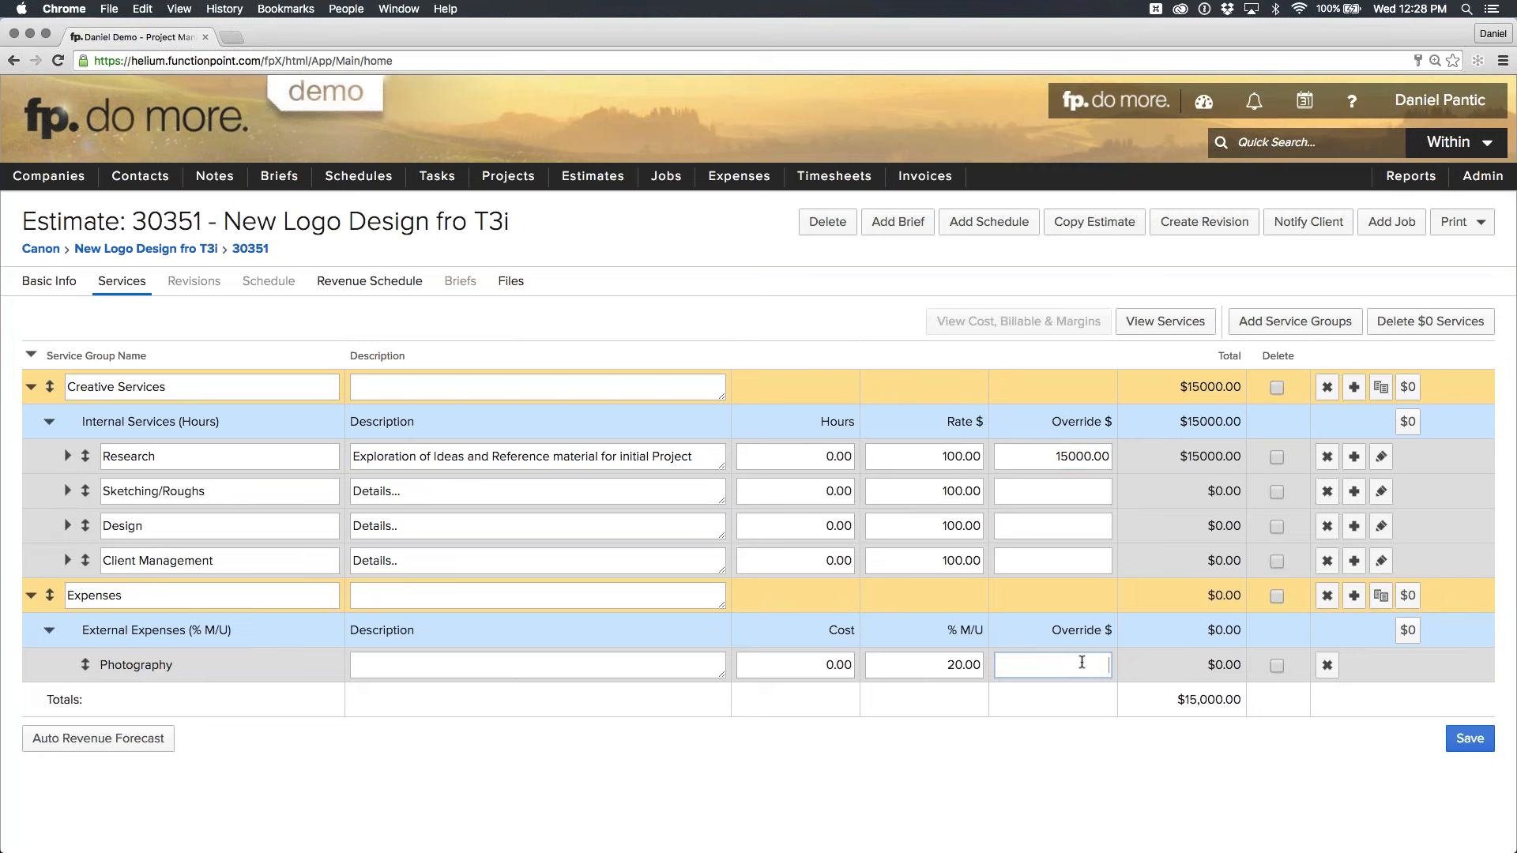
left_click_drag(1183, 703, 1239, 701)
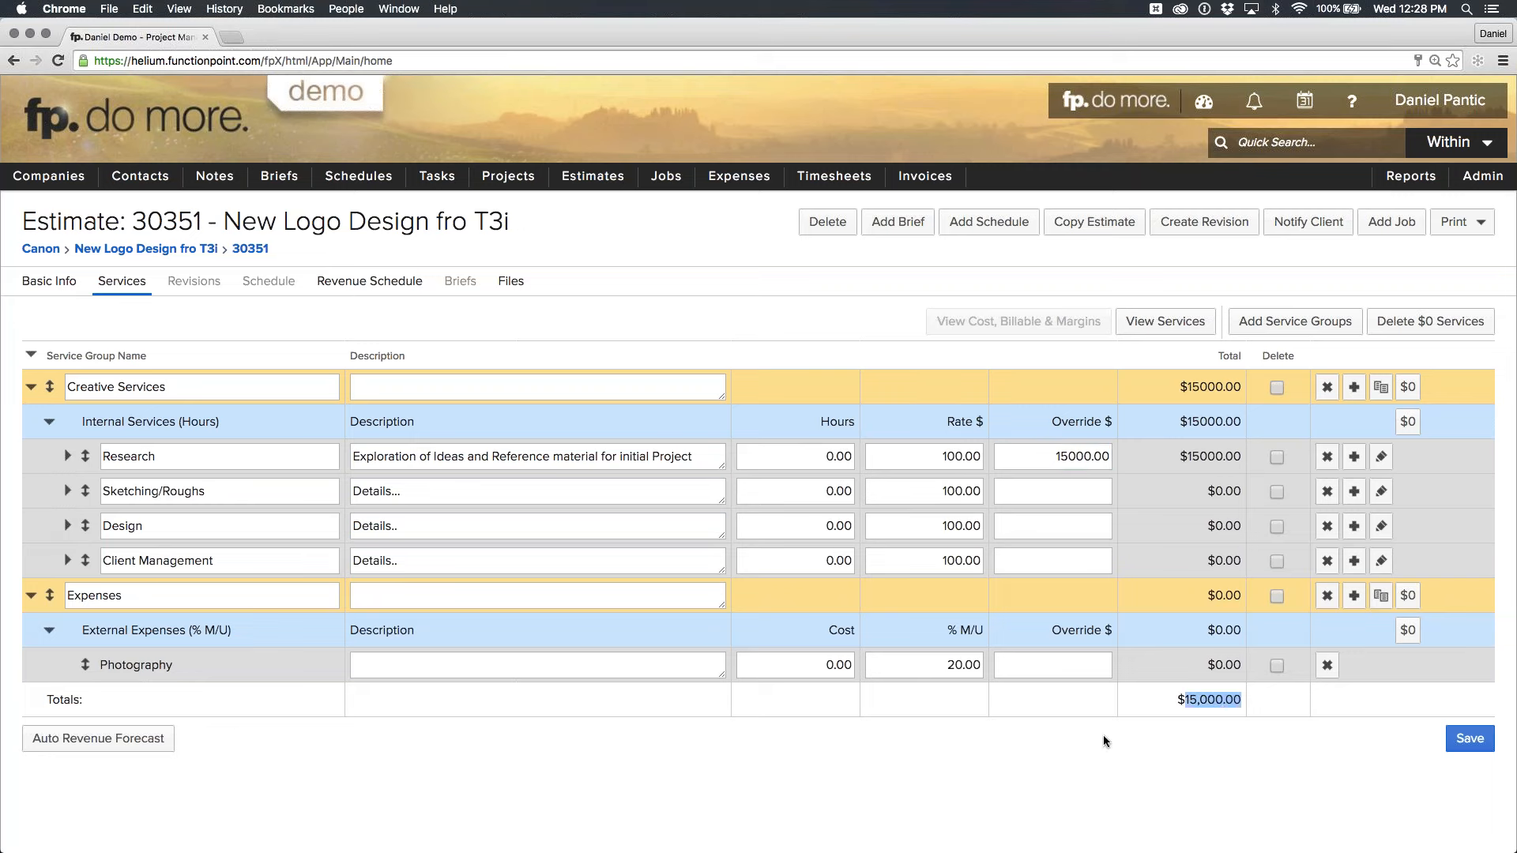
left_click(1072, 667)
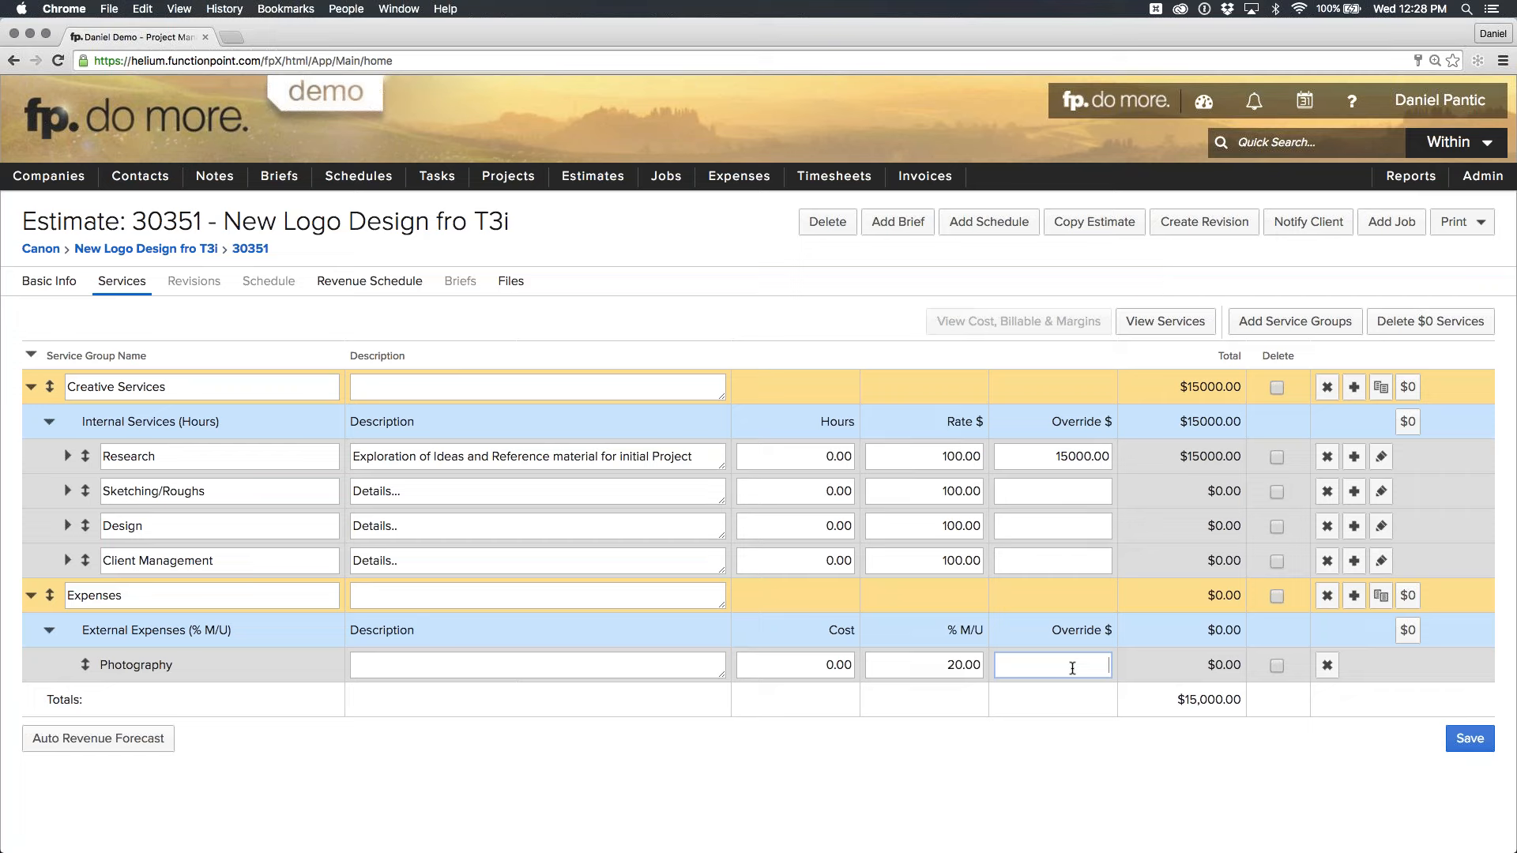
type("2000")
Describe the Photography expense as "Camera hire + Lighting" and save the estimate's services.
left_click(664, 665)
type("Camera ")
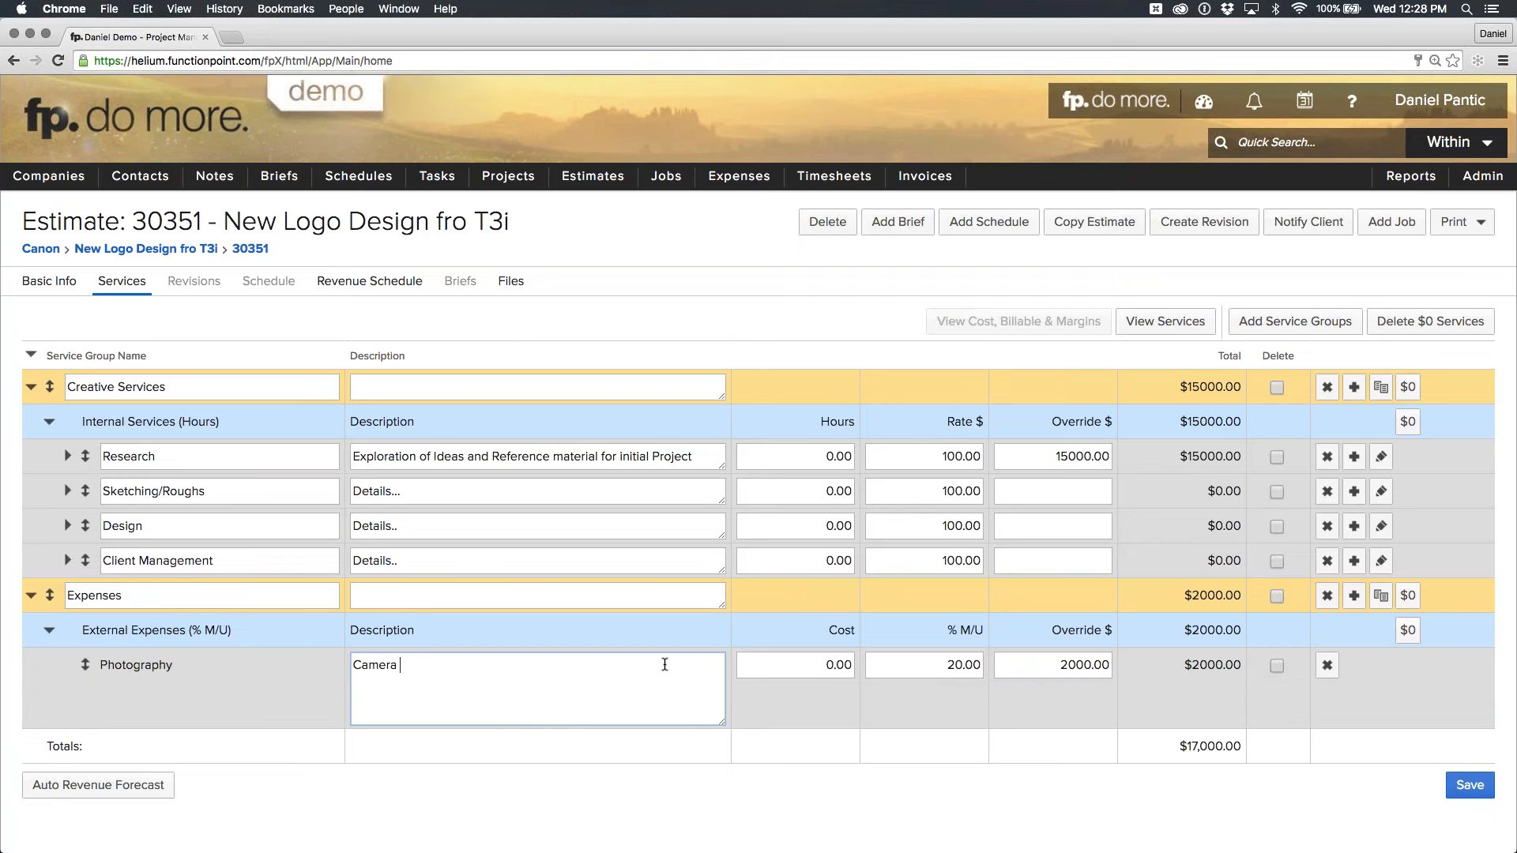
type("hire + Lighting")
key("Tab")
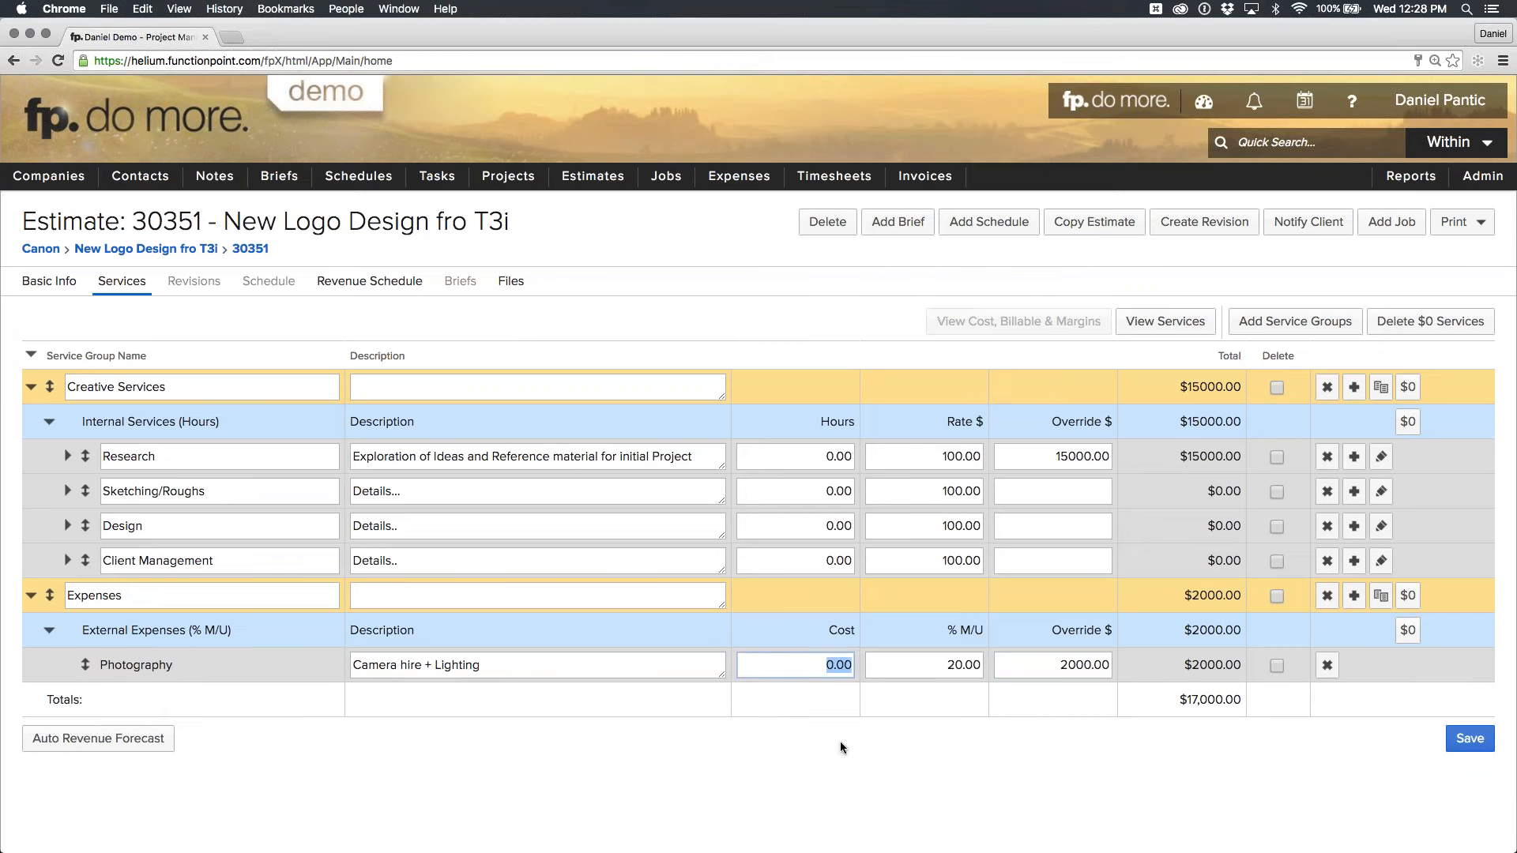
left_click(1246, 766)
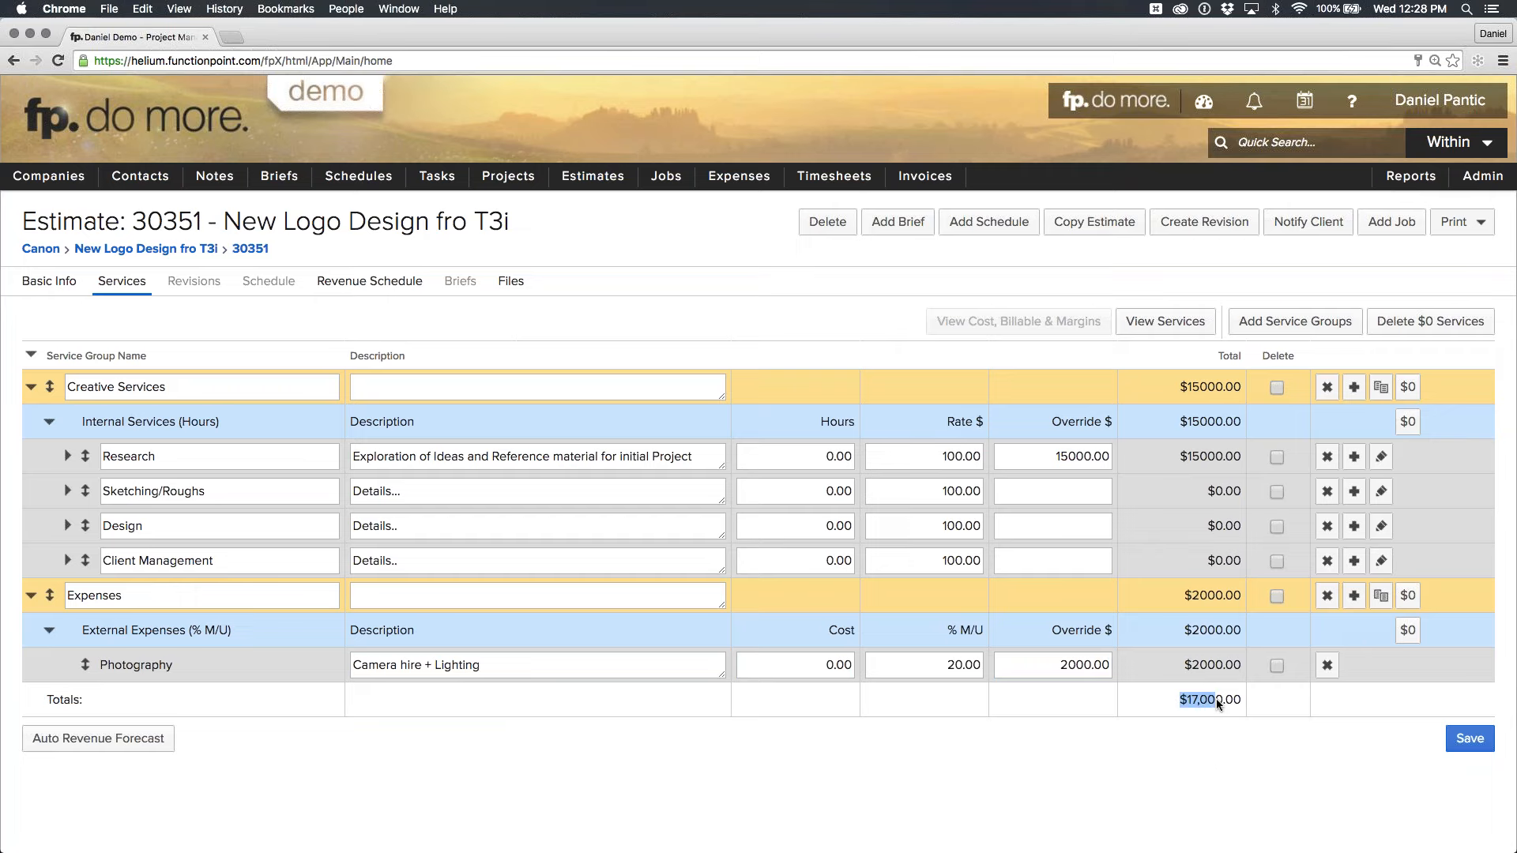
left_click(1474, 747)
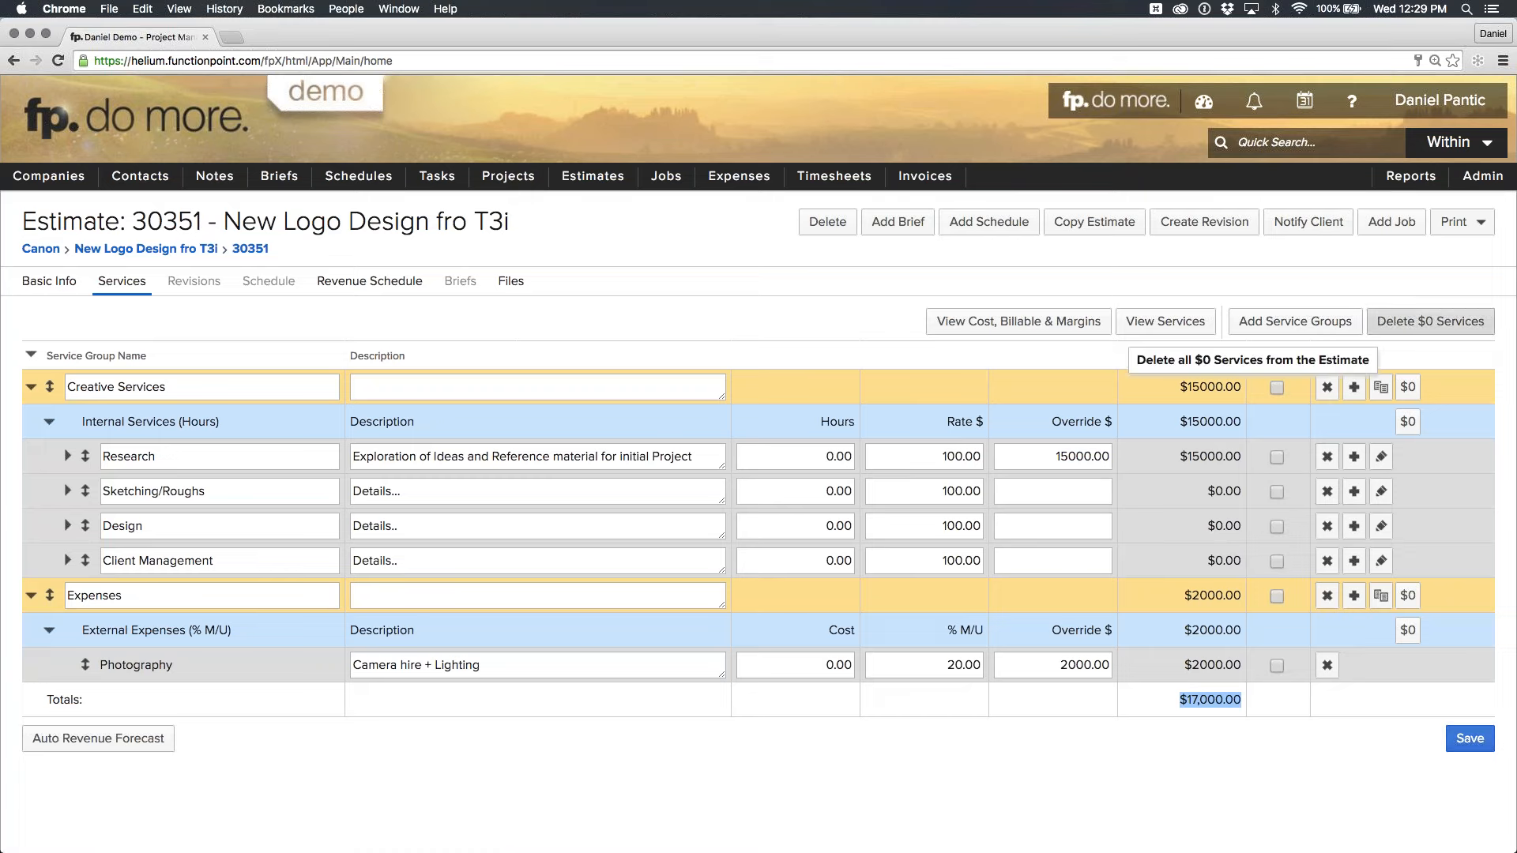
Open the estimate's Standard Estimate printout, review its scope of work, costs and terms, and close it.
left_click(1474, 233)
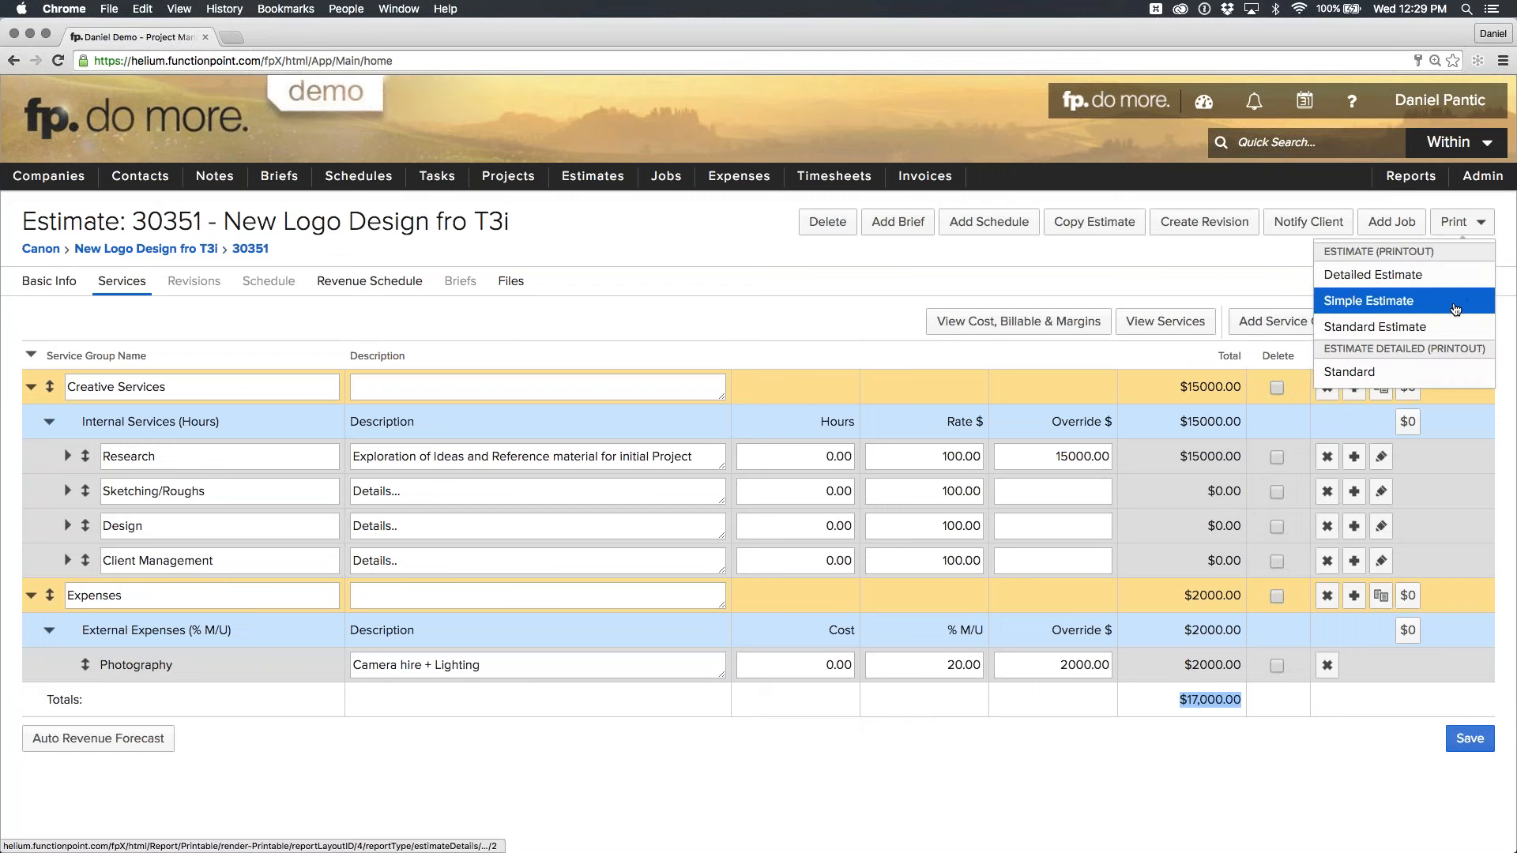
left_click(1450, 327)
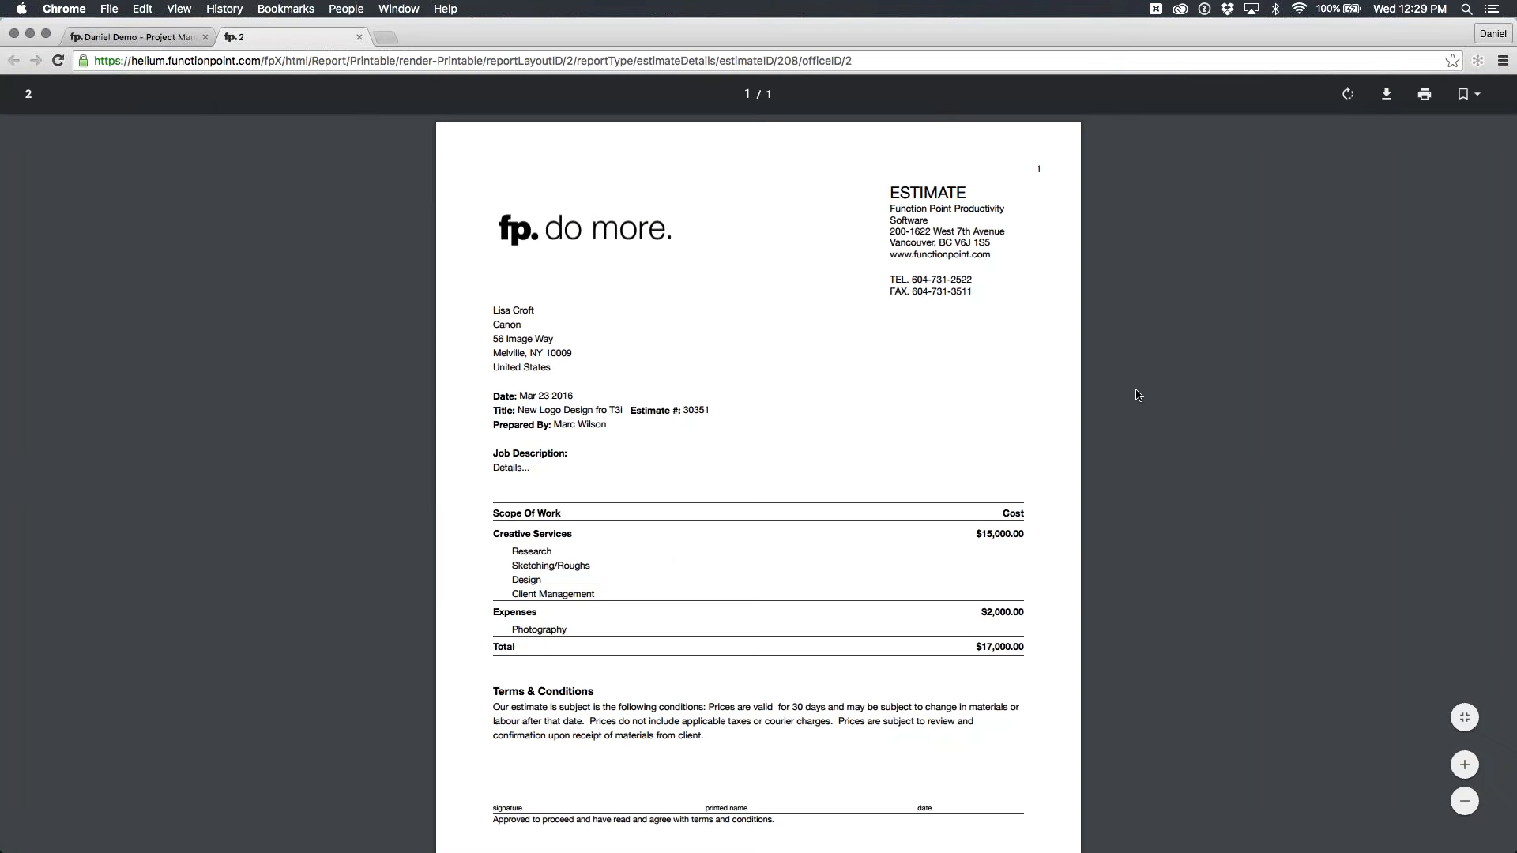
scroll(1030, 409, "down", 1)
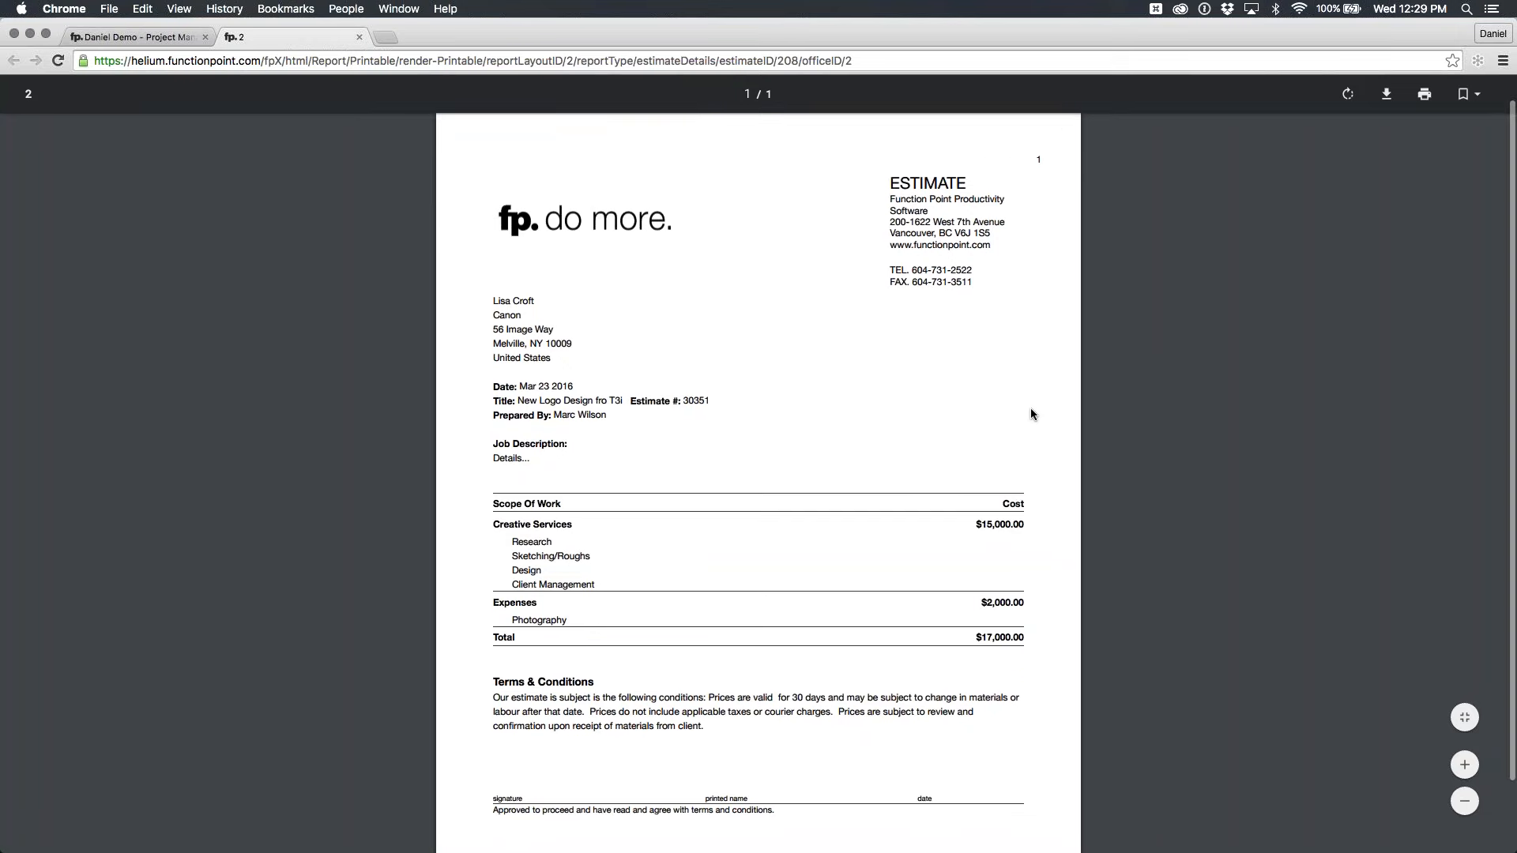
scroll(1030, 409, "down", 1)
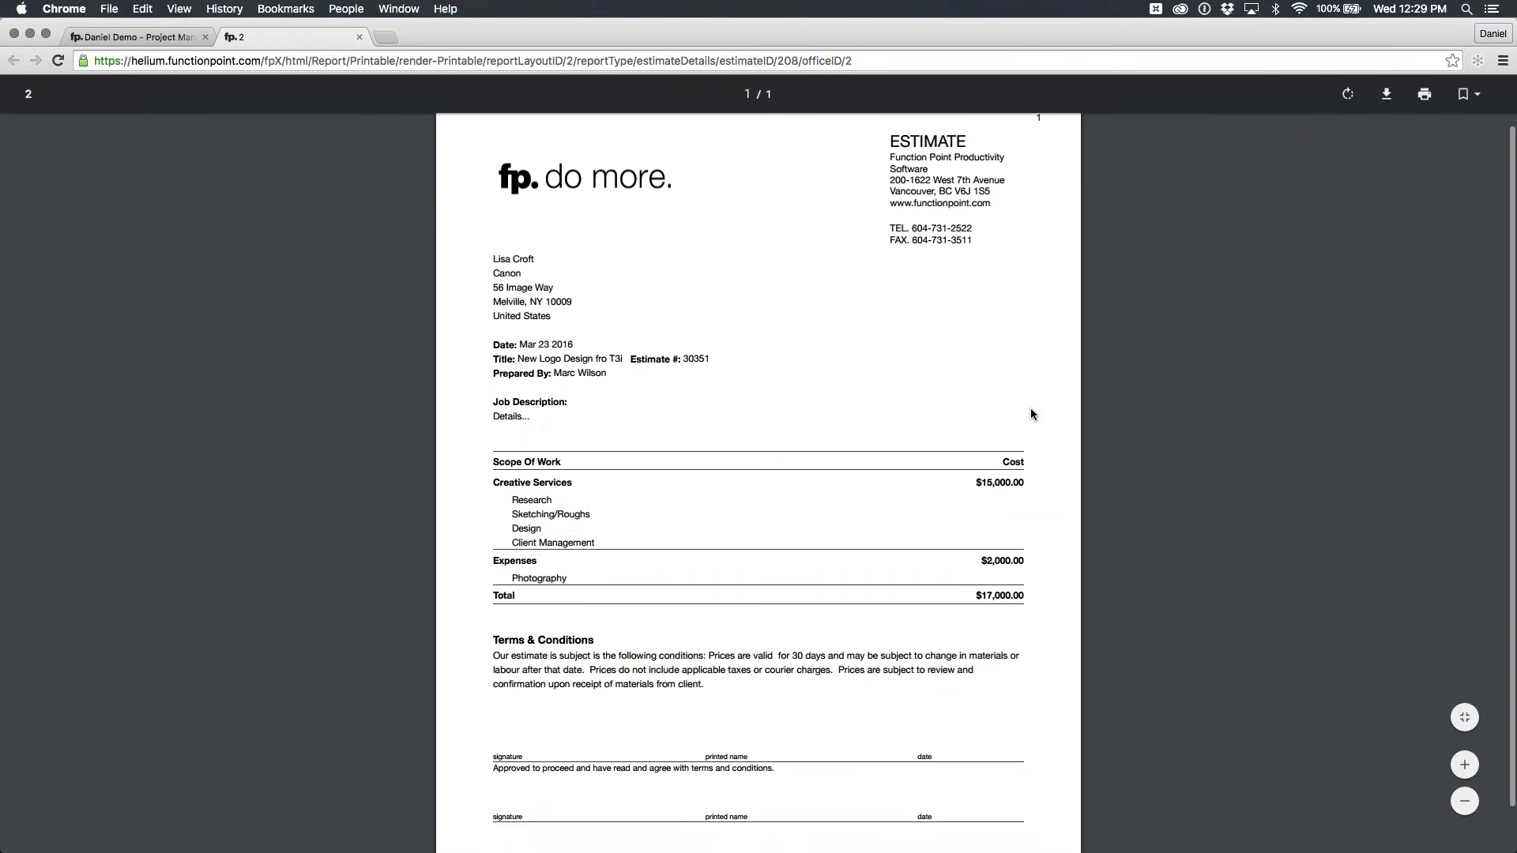
scroll(1030, 409, "up", 1)
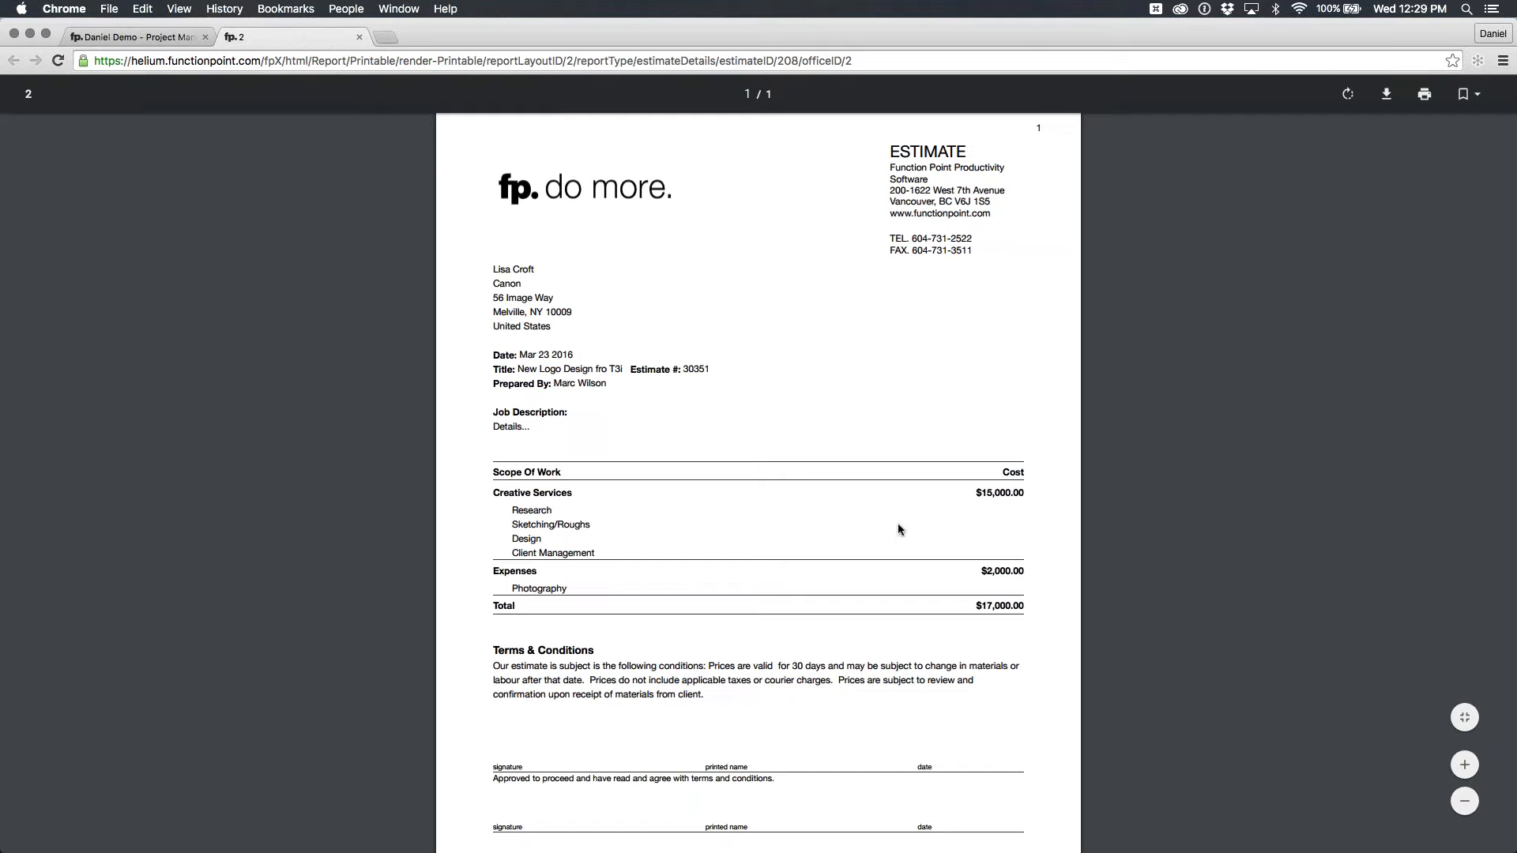
left_click(359, 37)
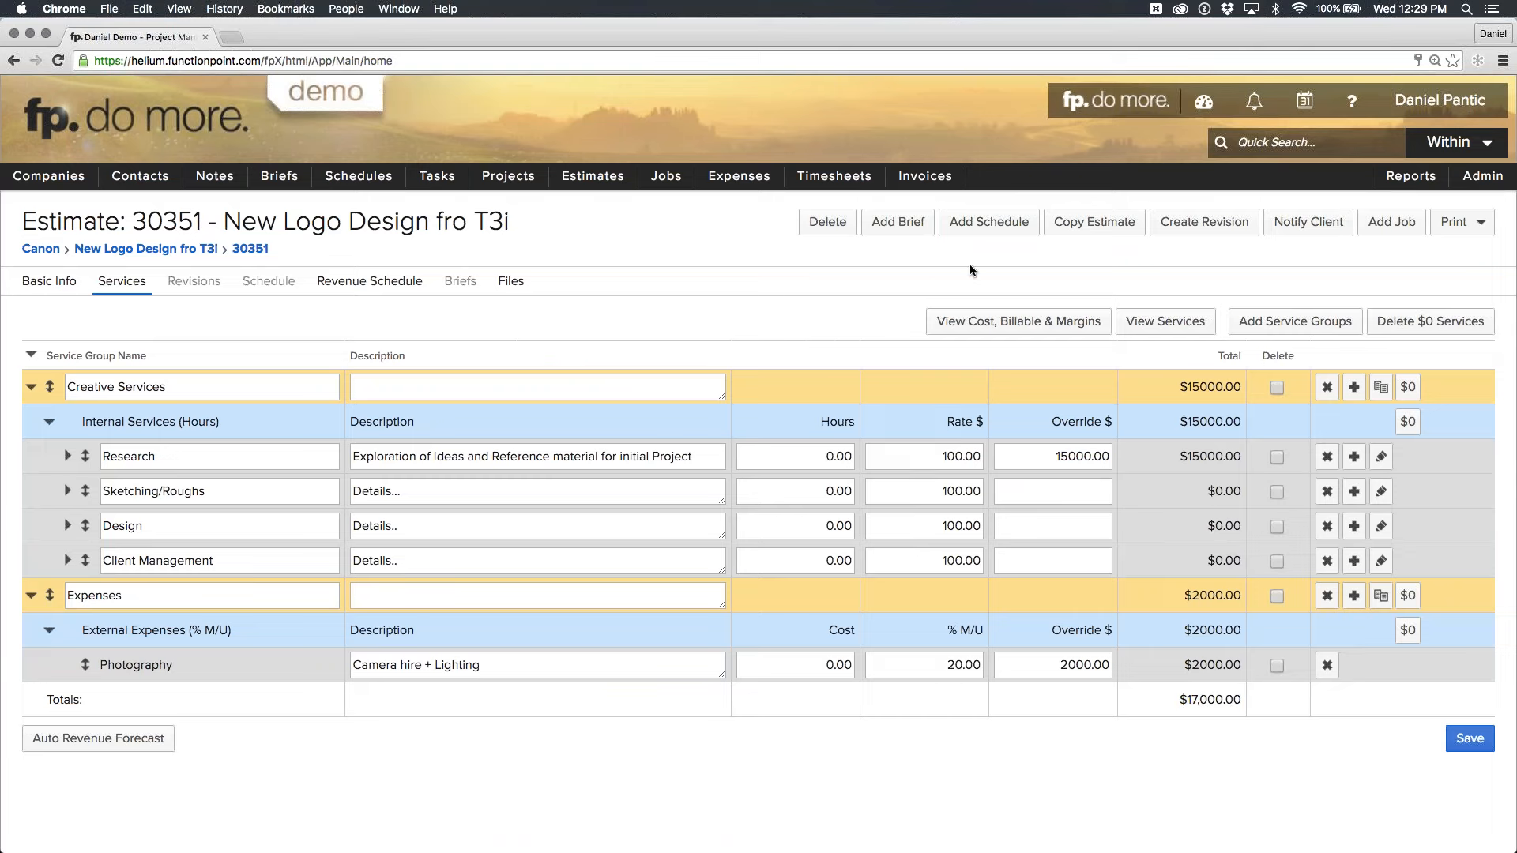
Email the estimate to its client contact with the default message and the estimate PDF in the Detailed Estimate printout.
left_click(1325, 235)
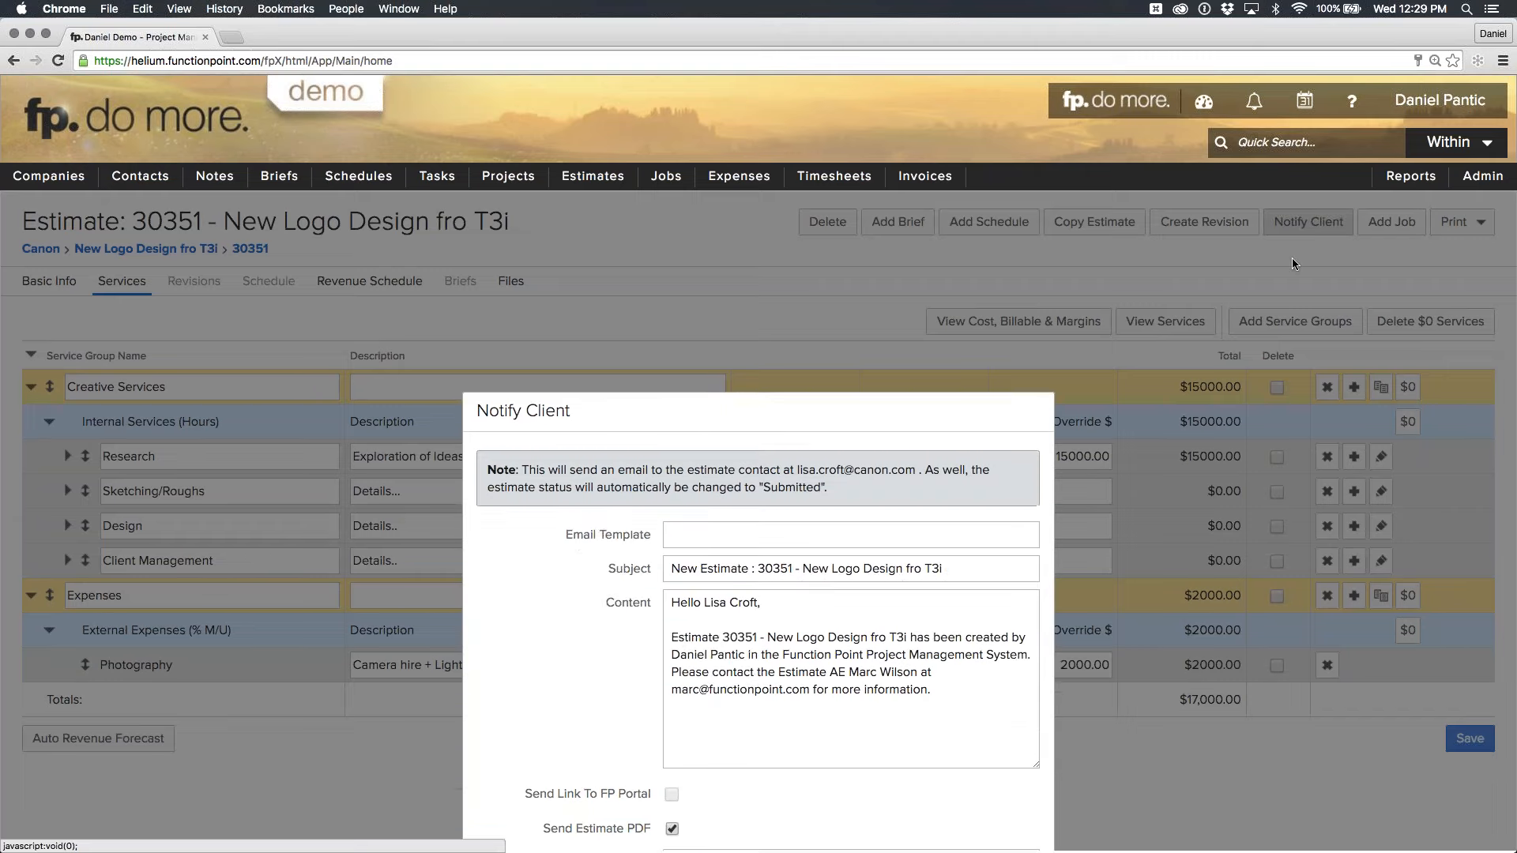
left_click_drag(582, 391, 639, 391)
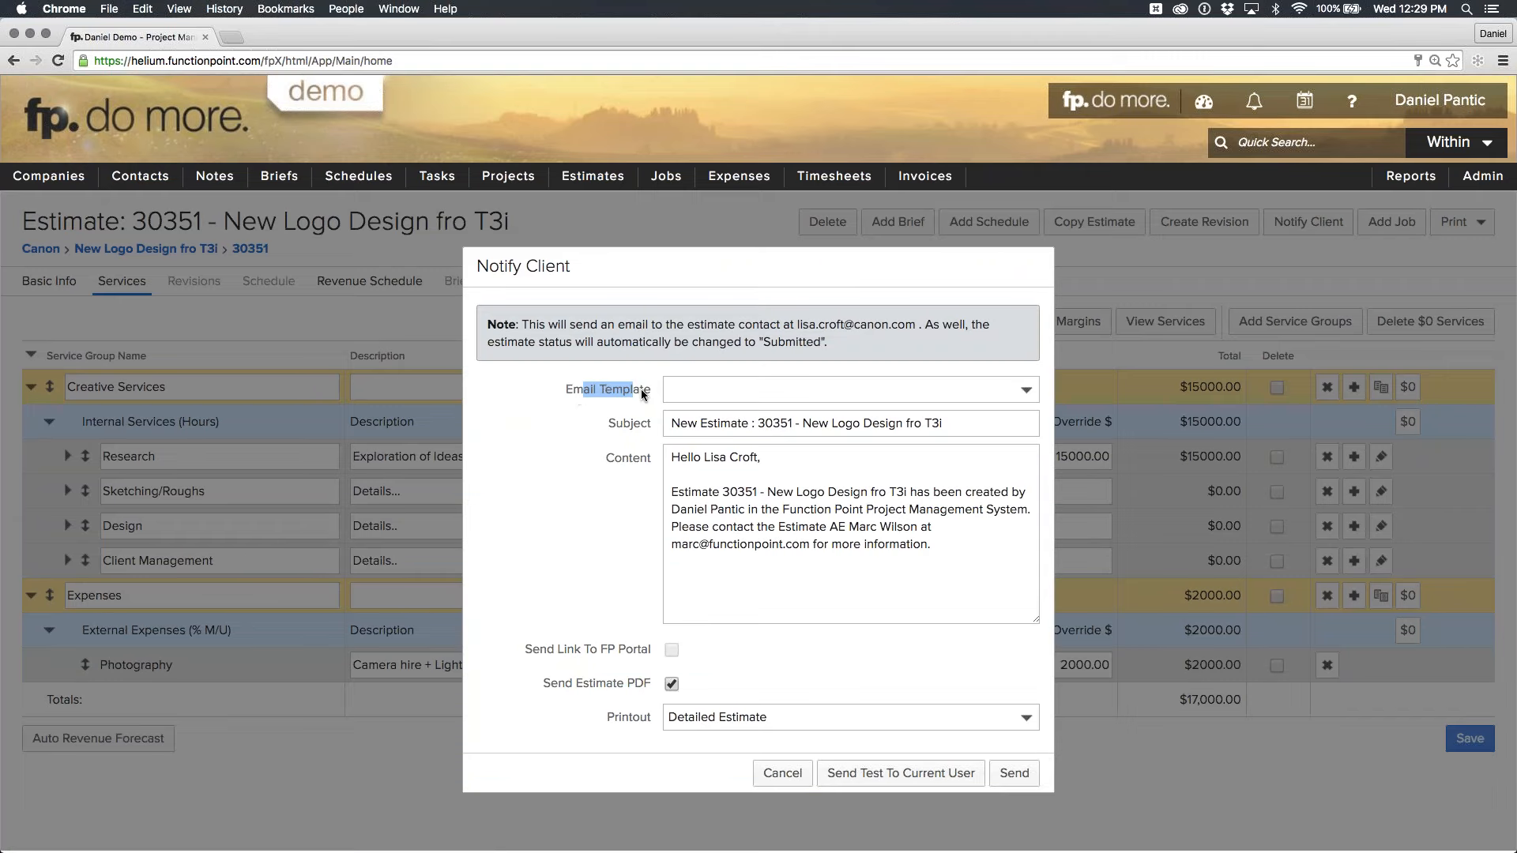
left_click(739, 390)
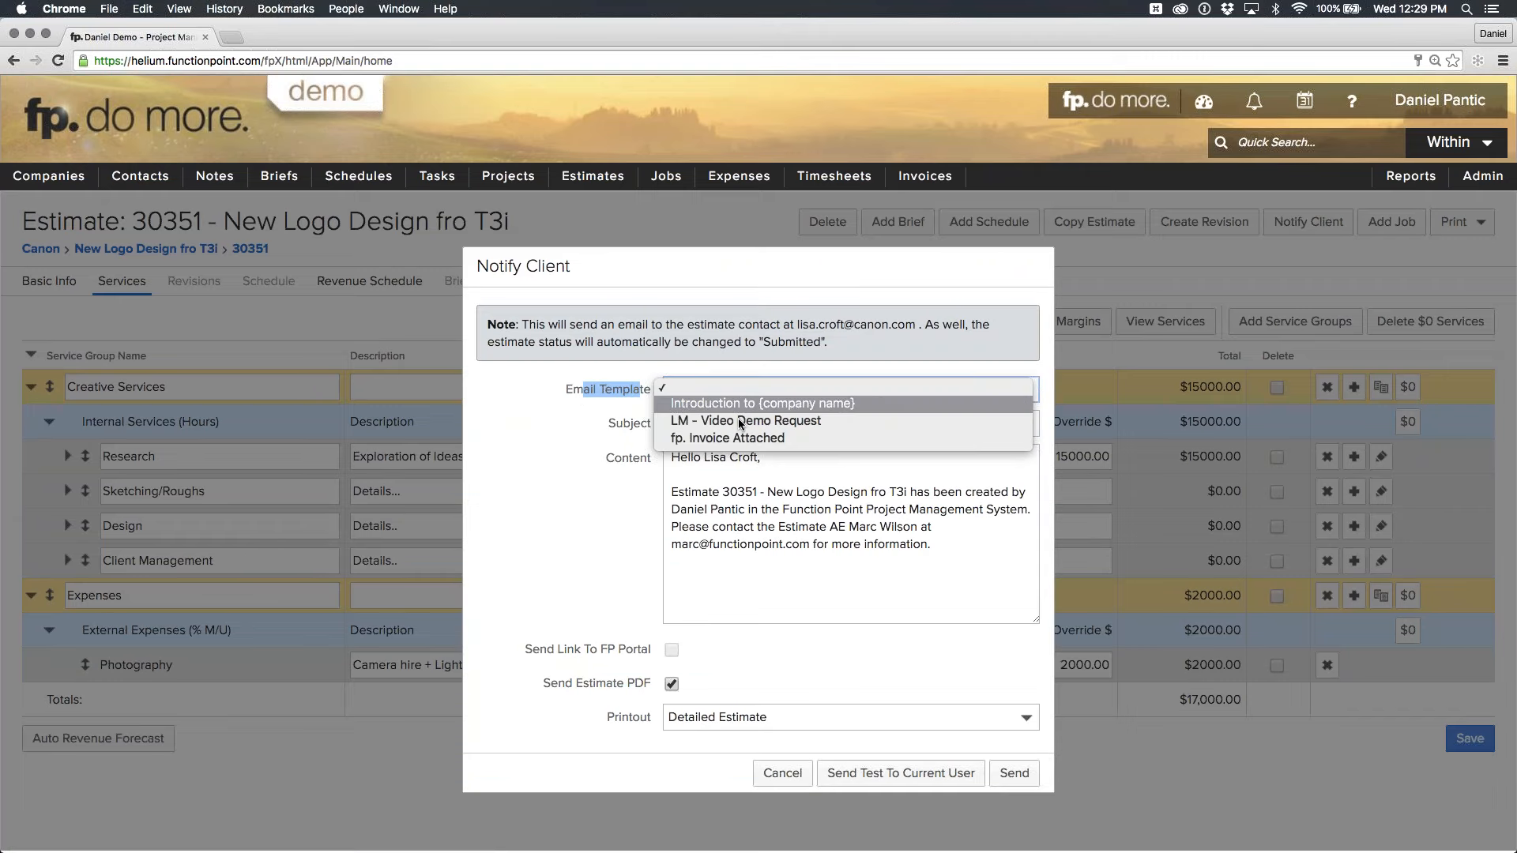
left_click(540, 395)
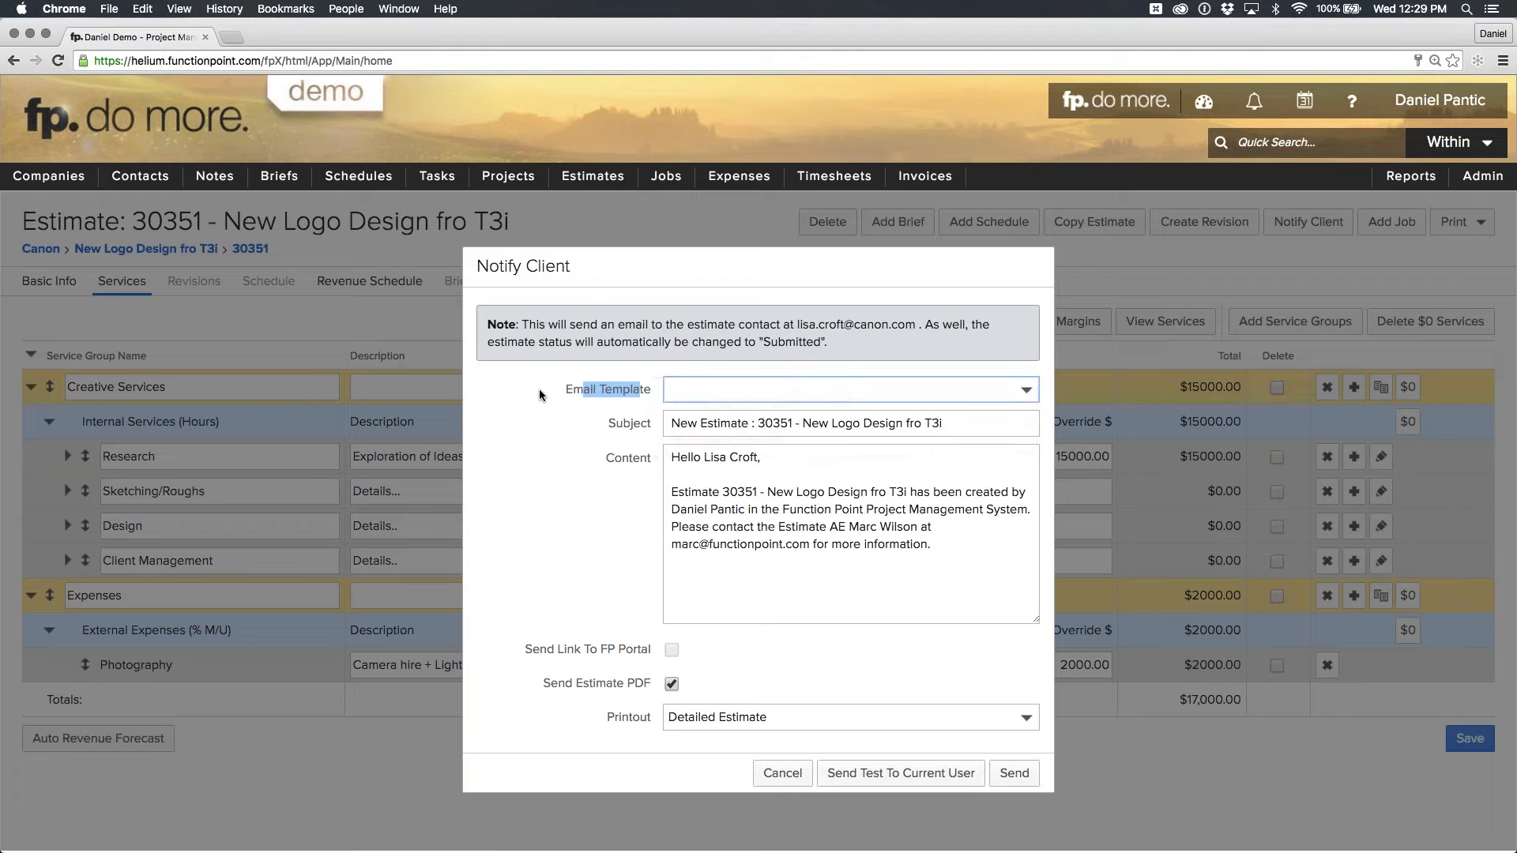
left_click_drag(904, 565, 642, 460)
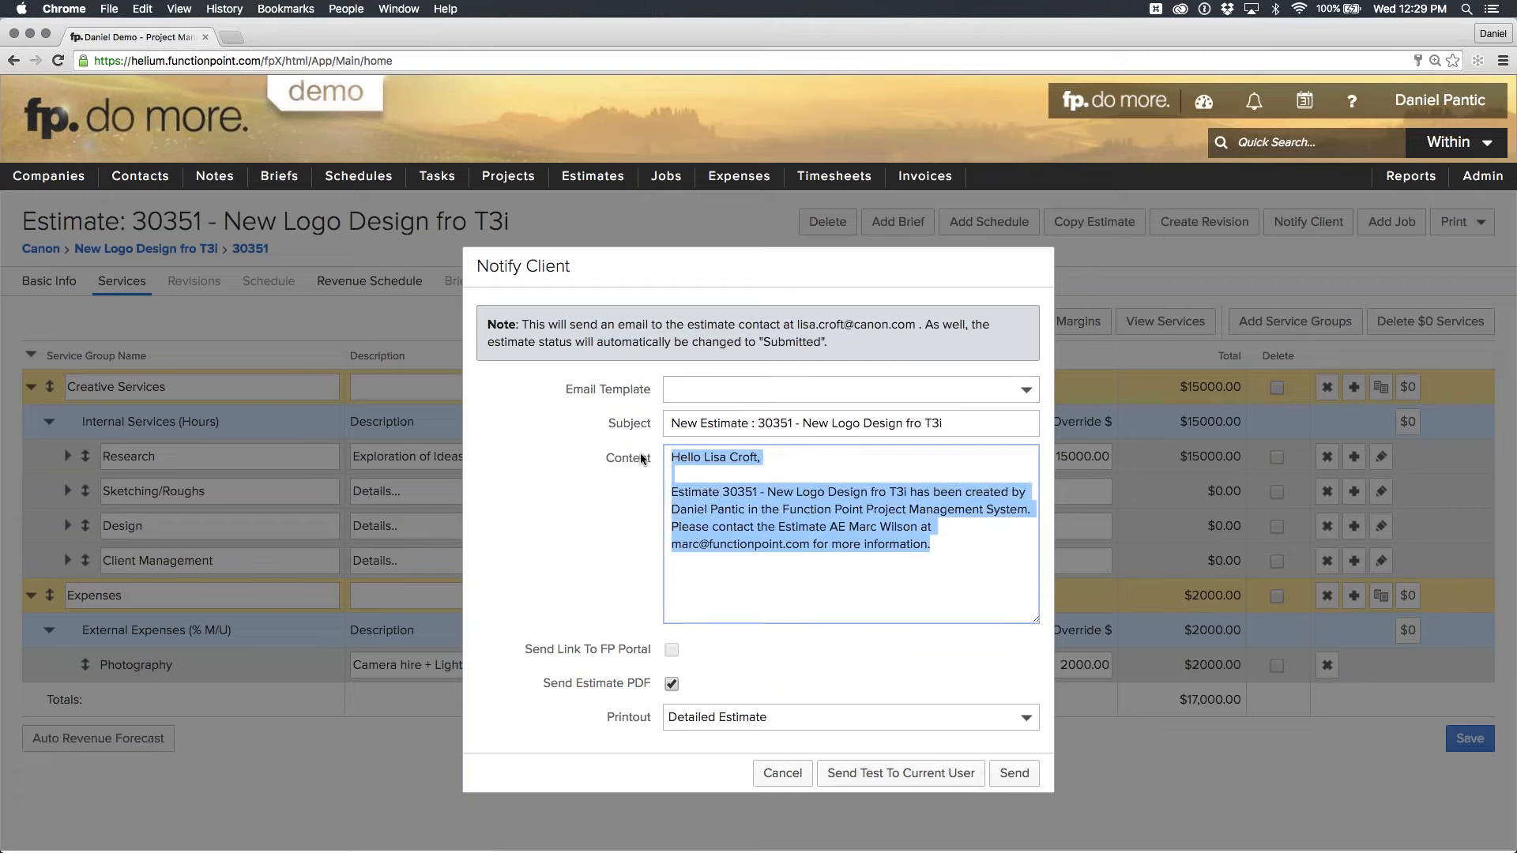
left_click(874, 545)
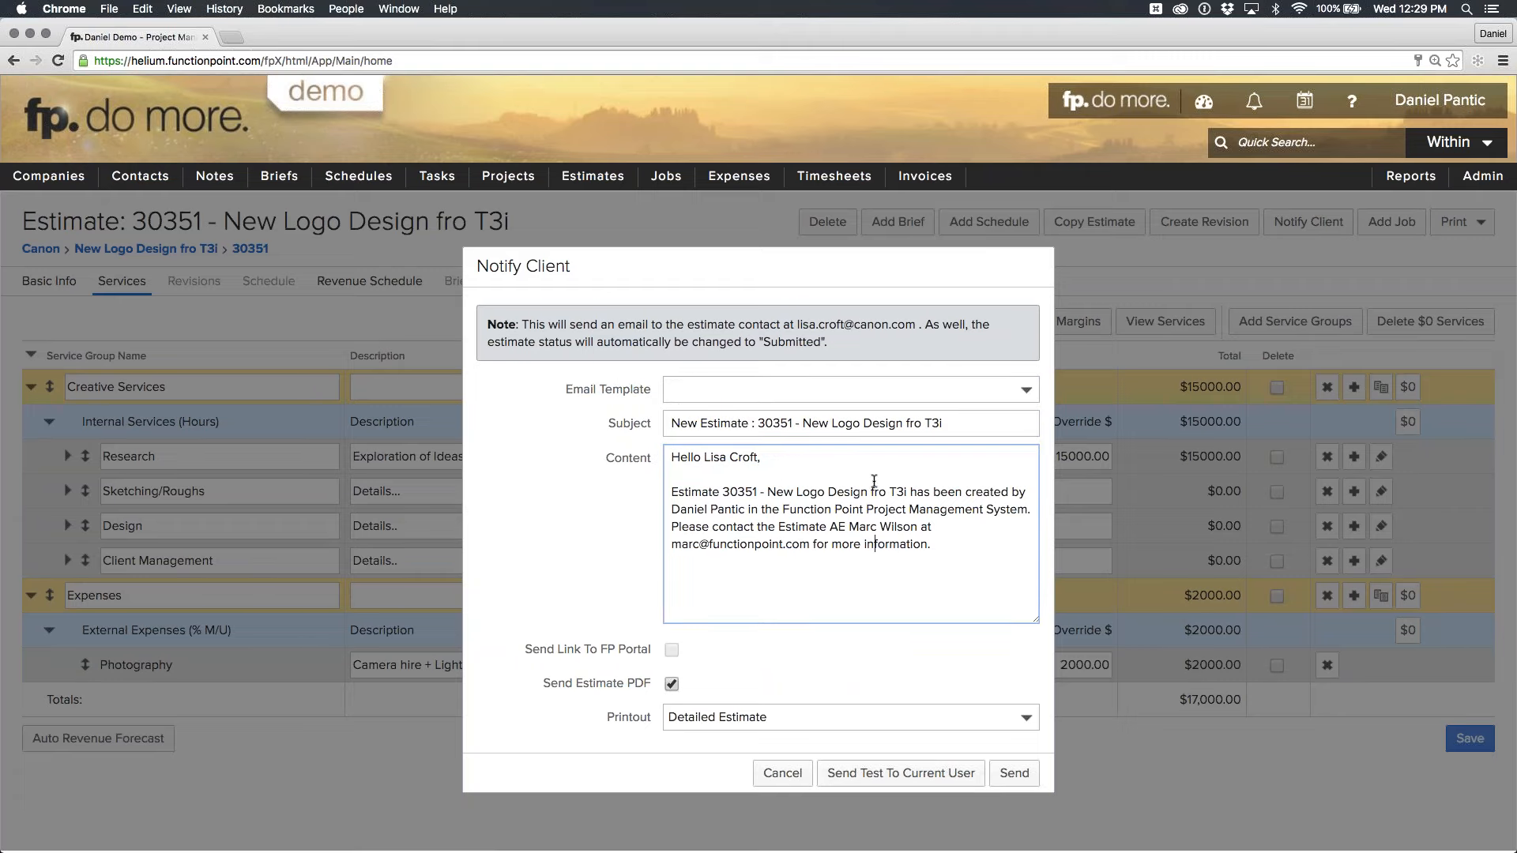
mouse_move(632, 651)
left_click(878, 716)
left_click(881, 718)
left_click(1017, 774)
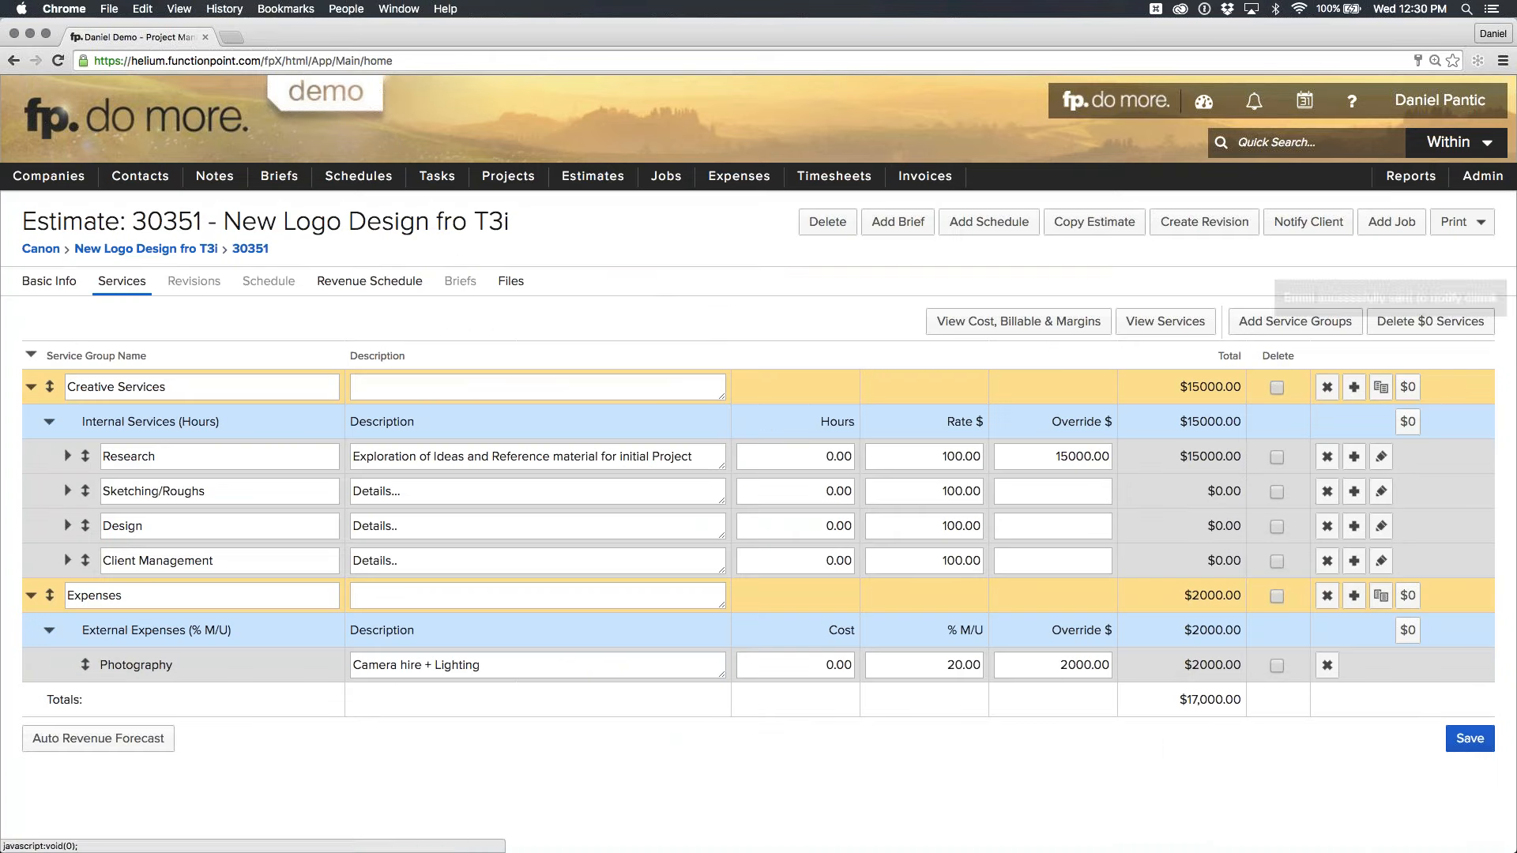
Save the estimate's services and set its approval status to Submitted in the basic info.
left_click(1469, 737)
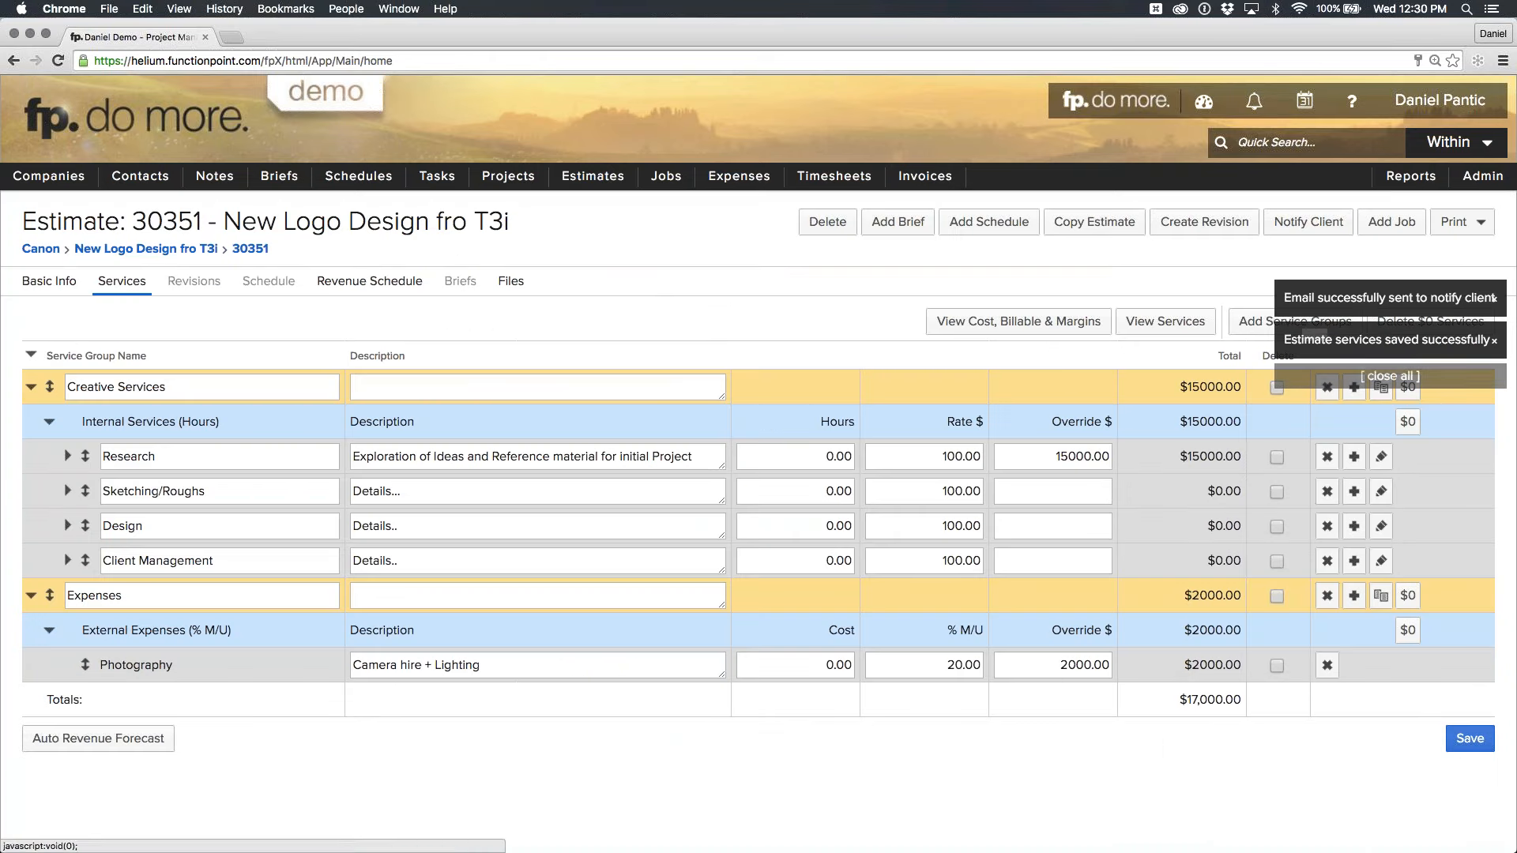
left_click(57, 283)
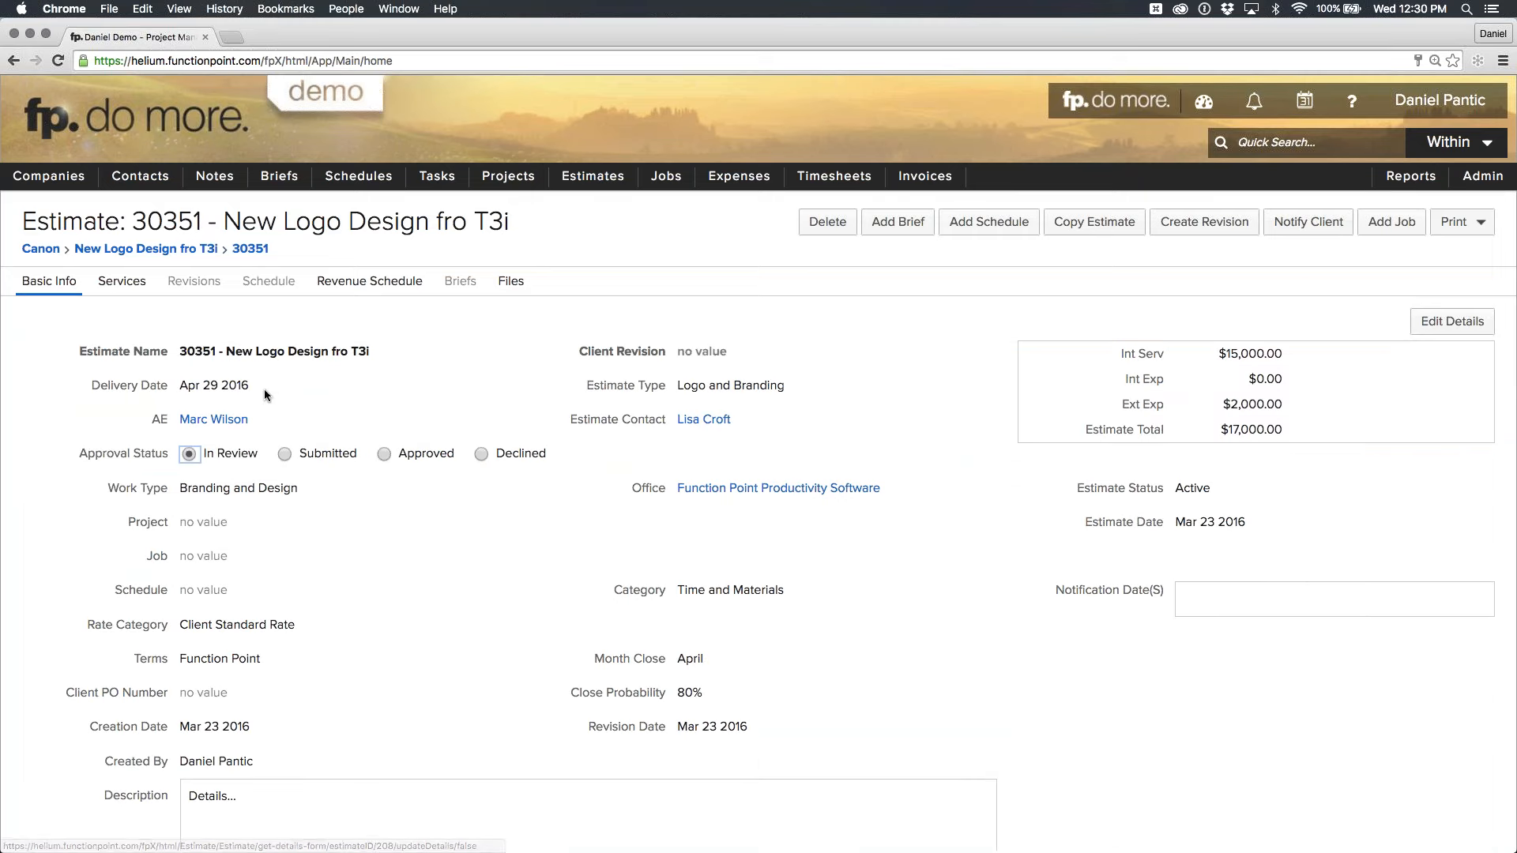
left_click(87, 453)
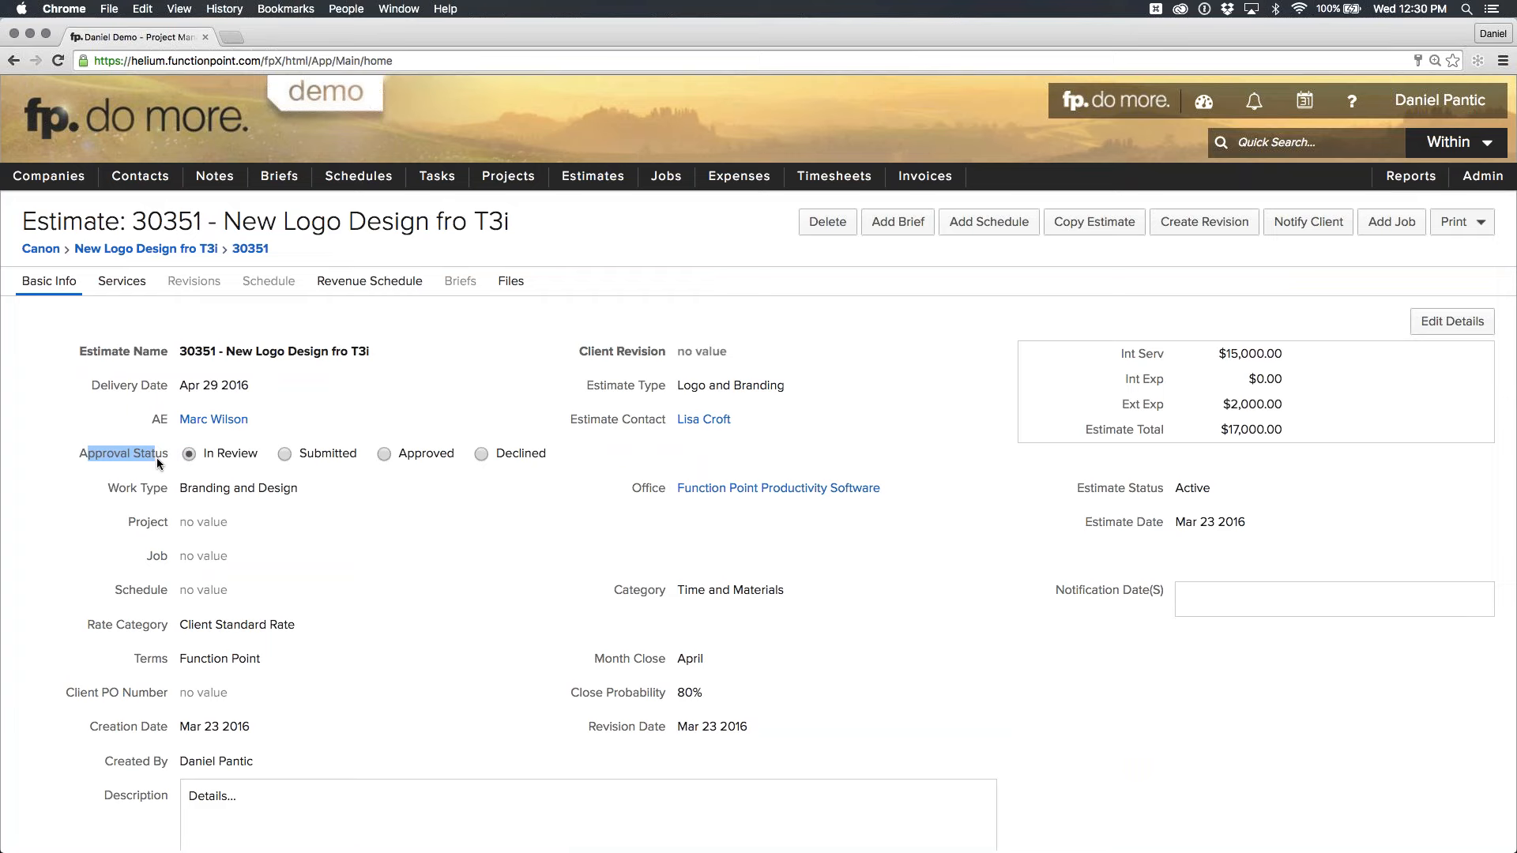
left_click(304, 452)
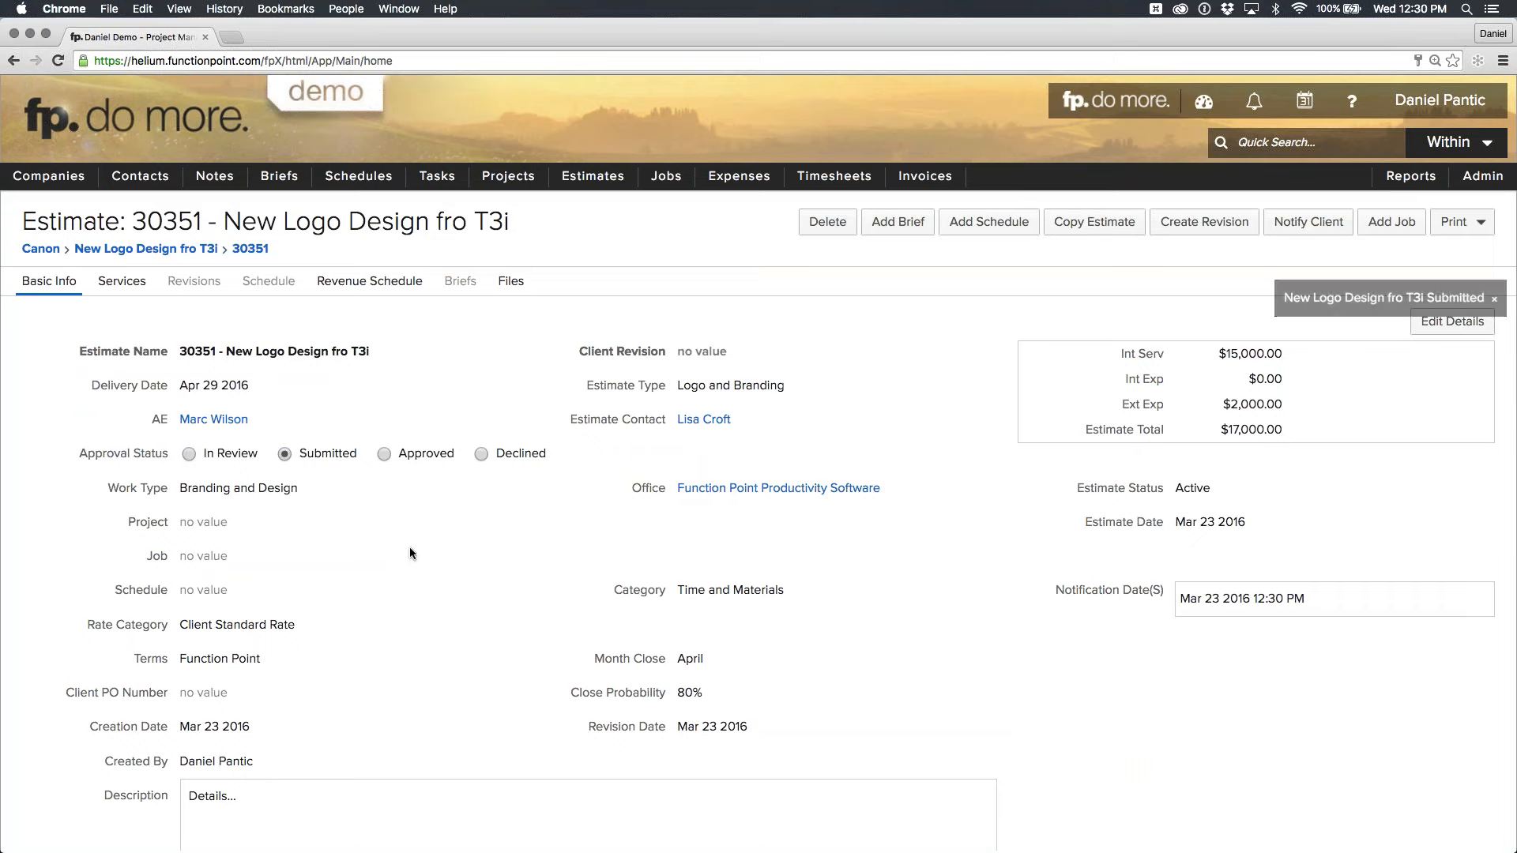
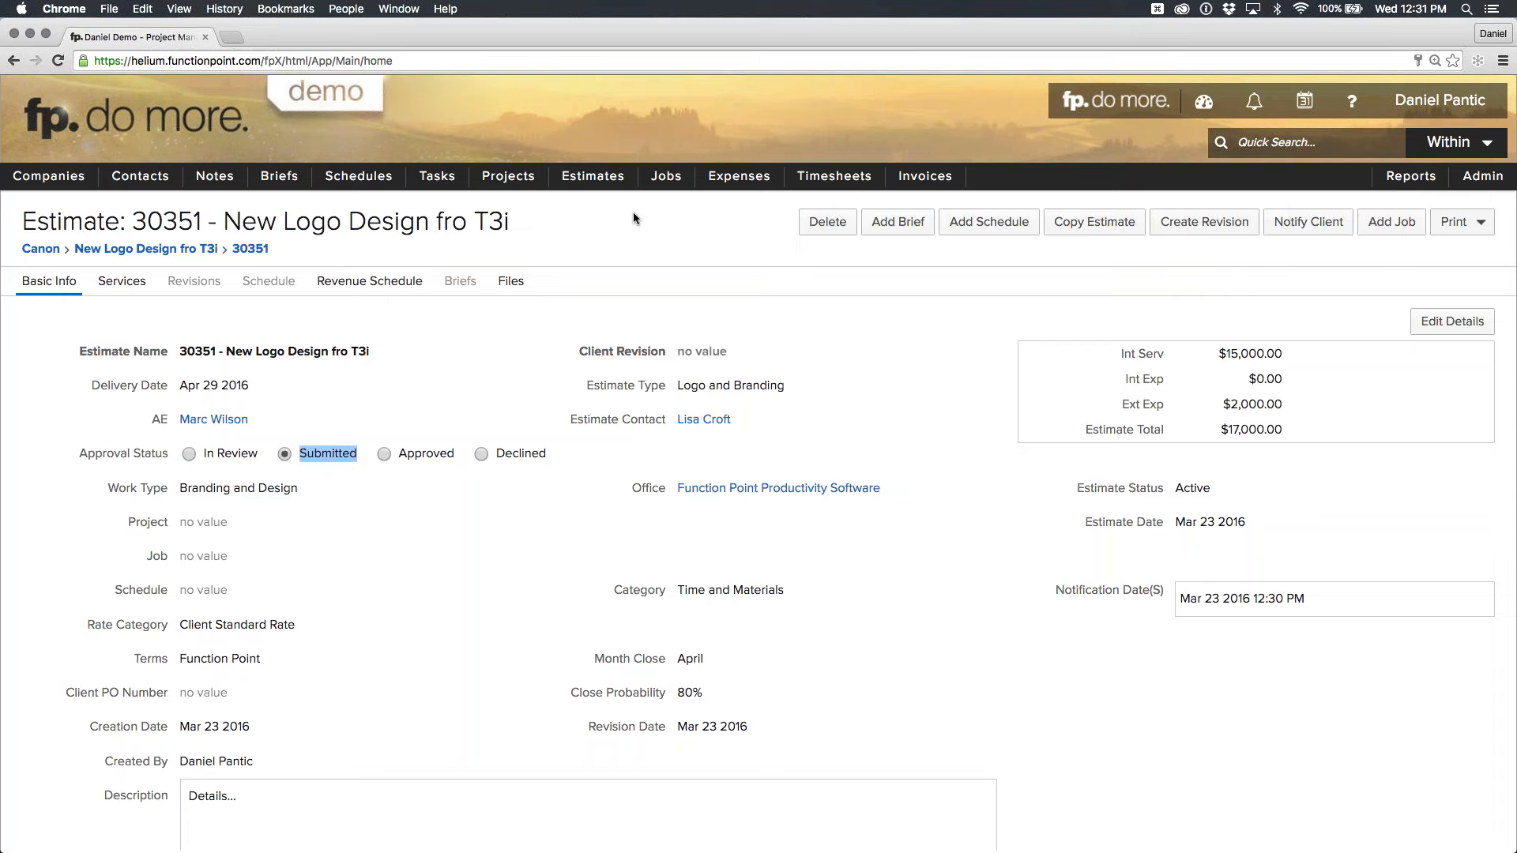
Start an estimate search filtered by the approval statuses In Review and Submitted.
left_click(608, 178)
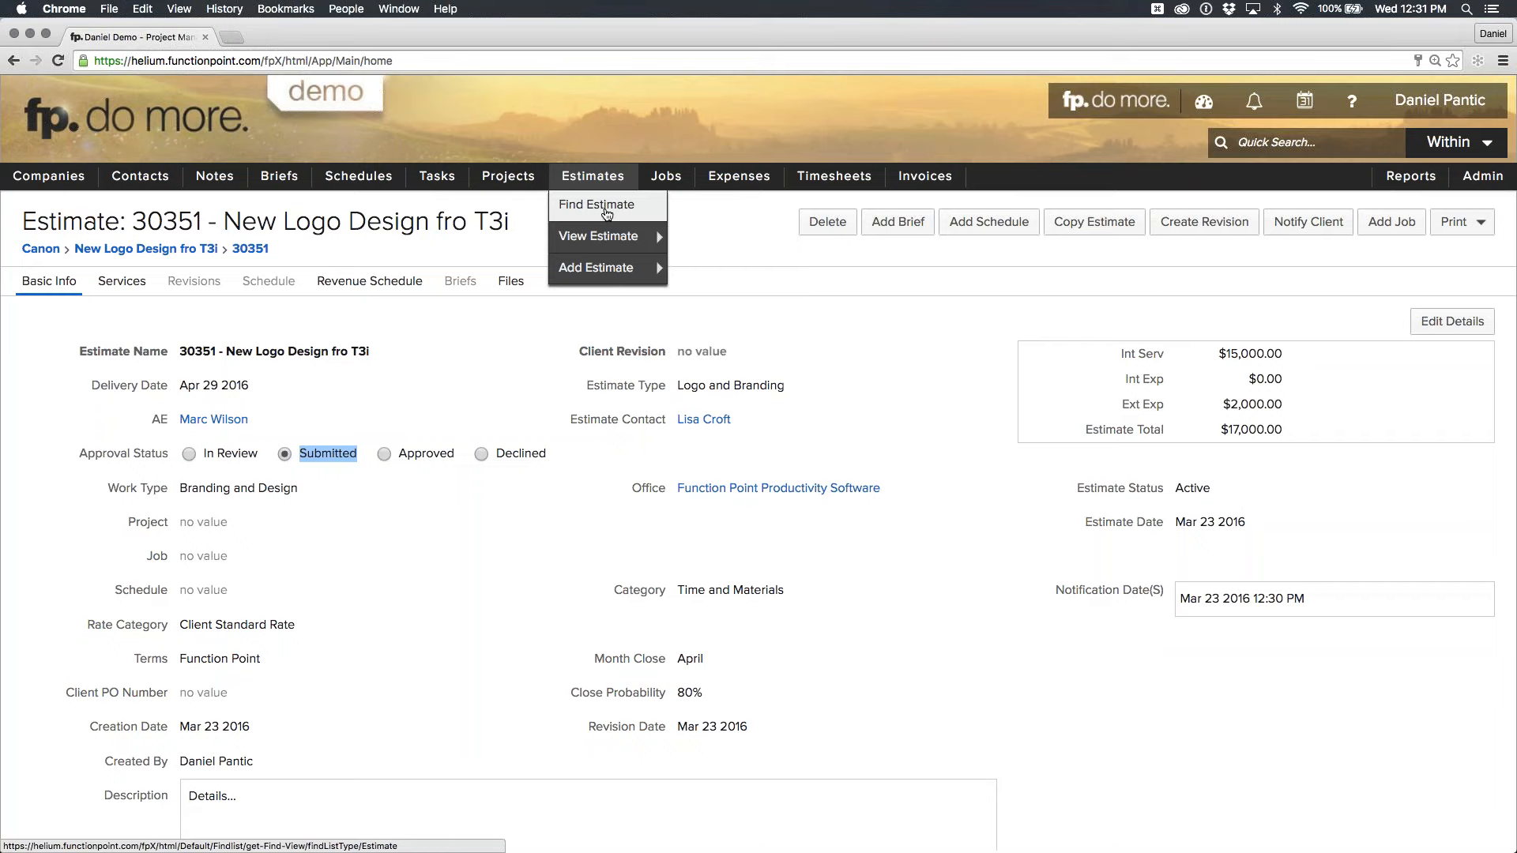
left_click(606, 211)
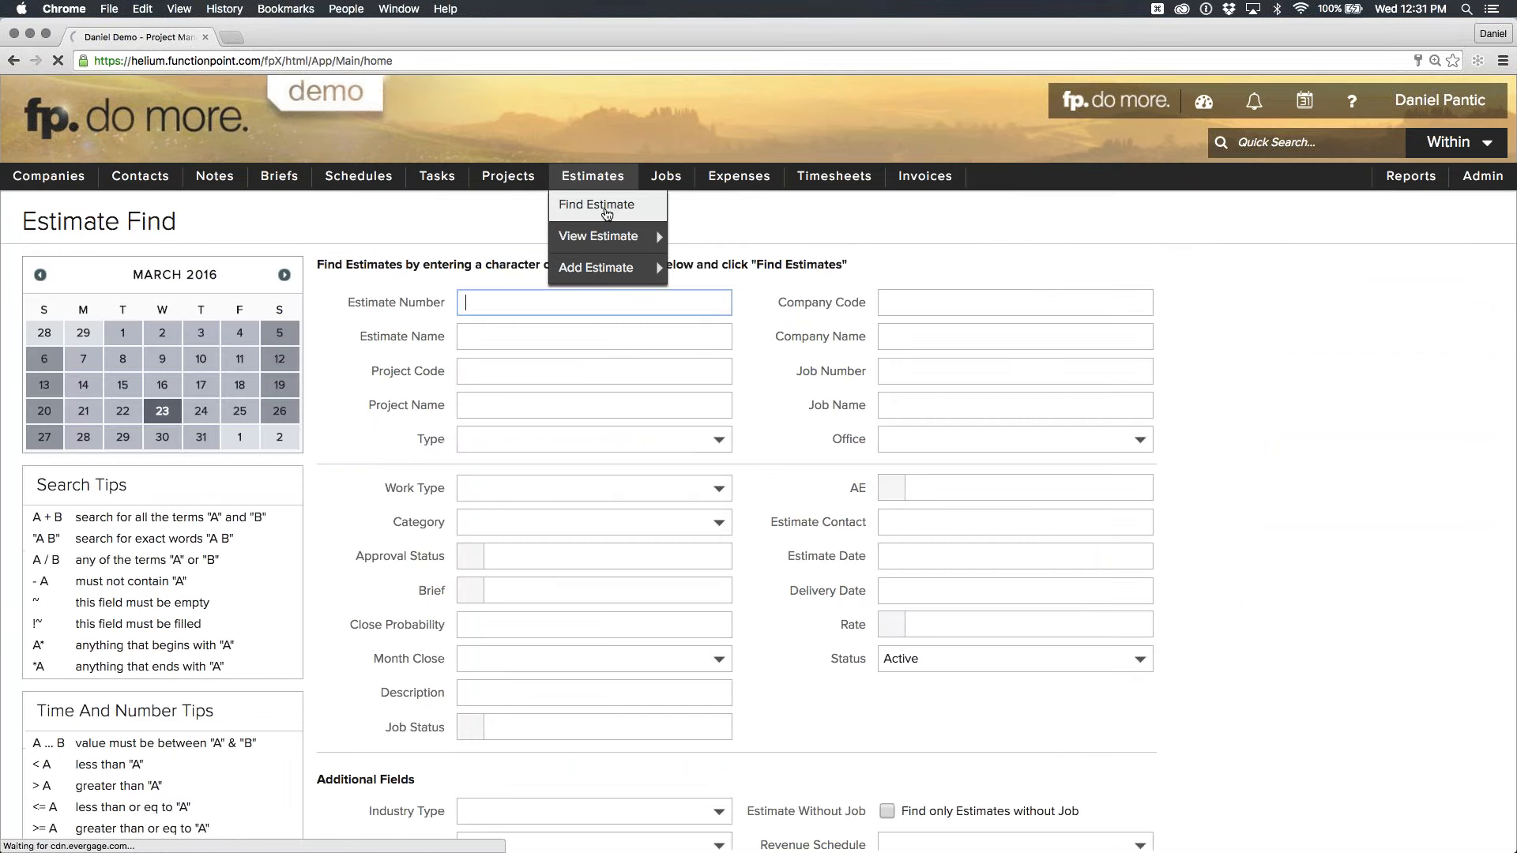
left_click_drag(181, 217, 17, 222)
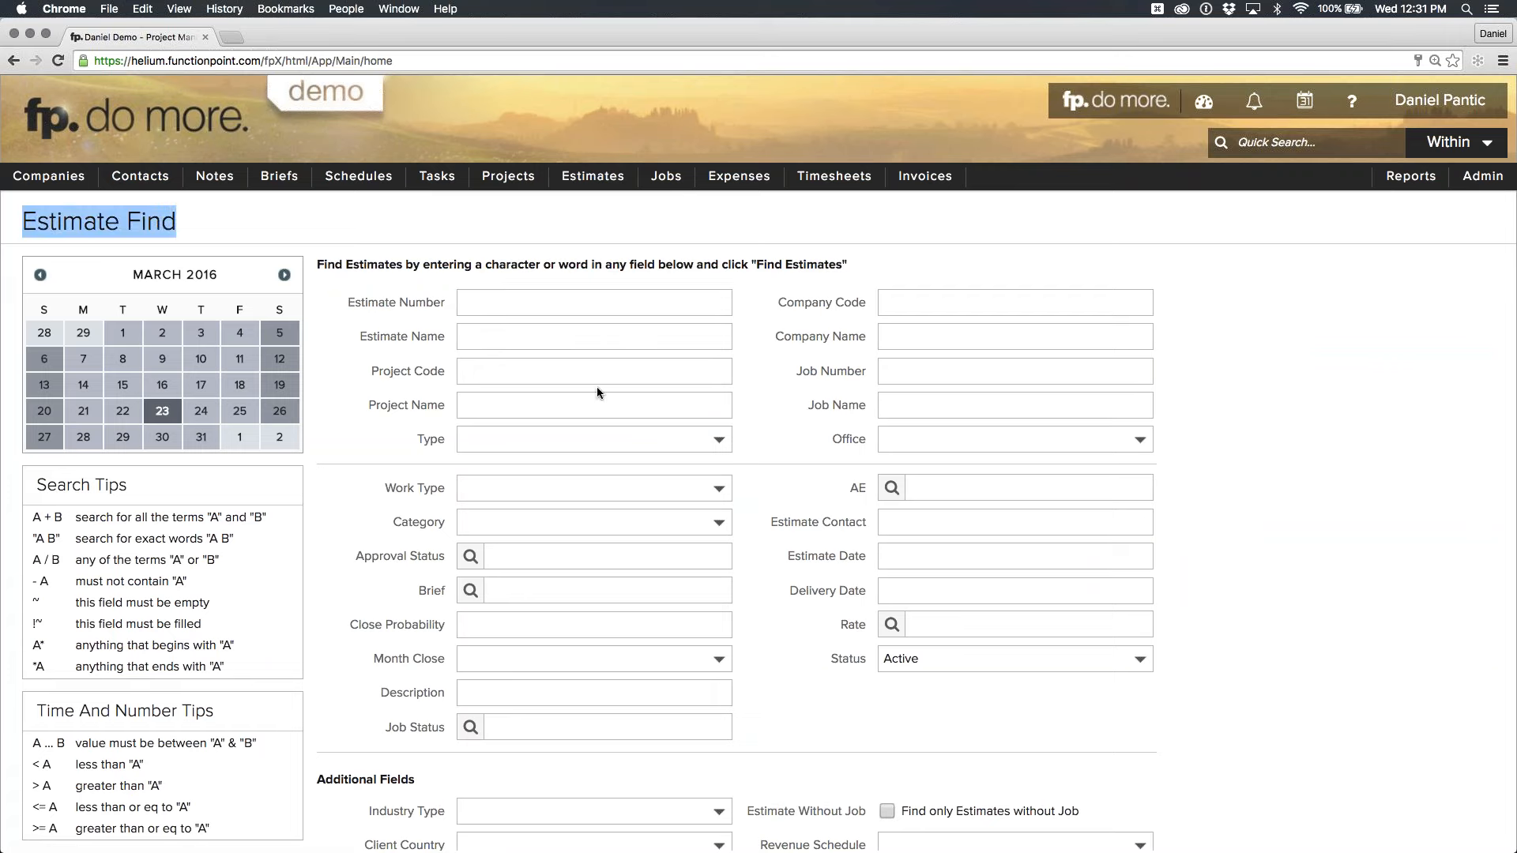
left_click(503, 556)
left_click(508, 586)
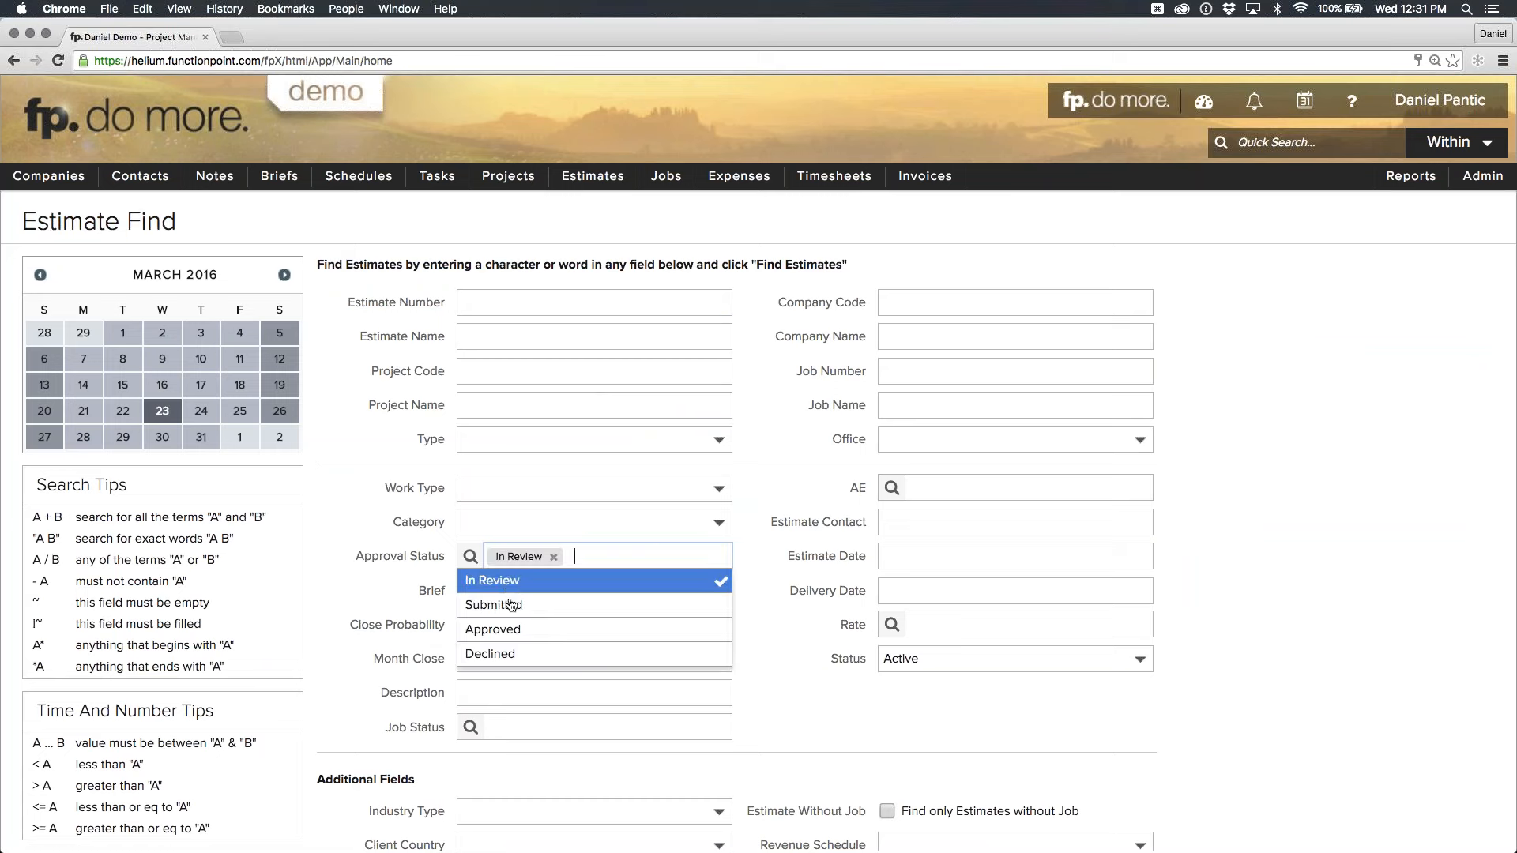
left_click(513, 605)
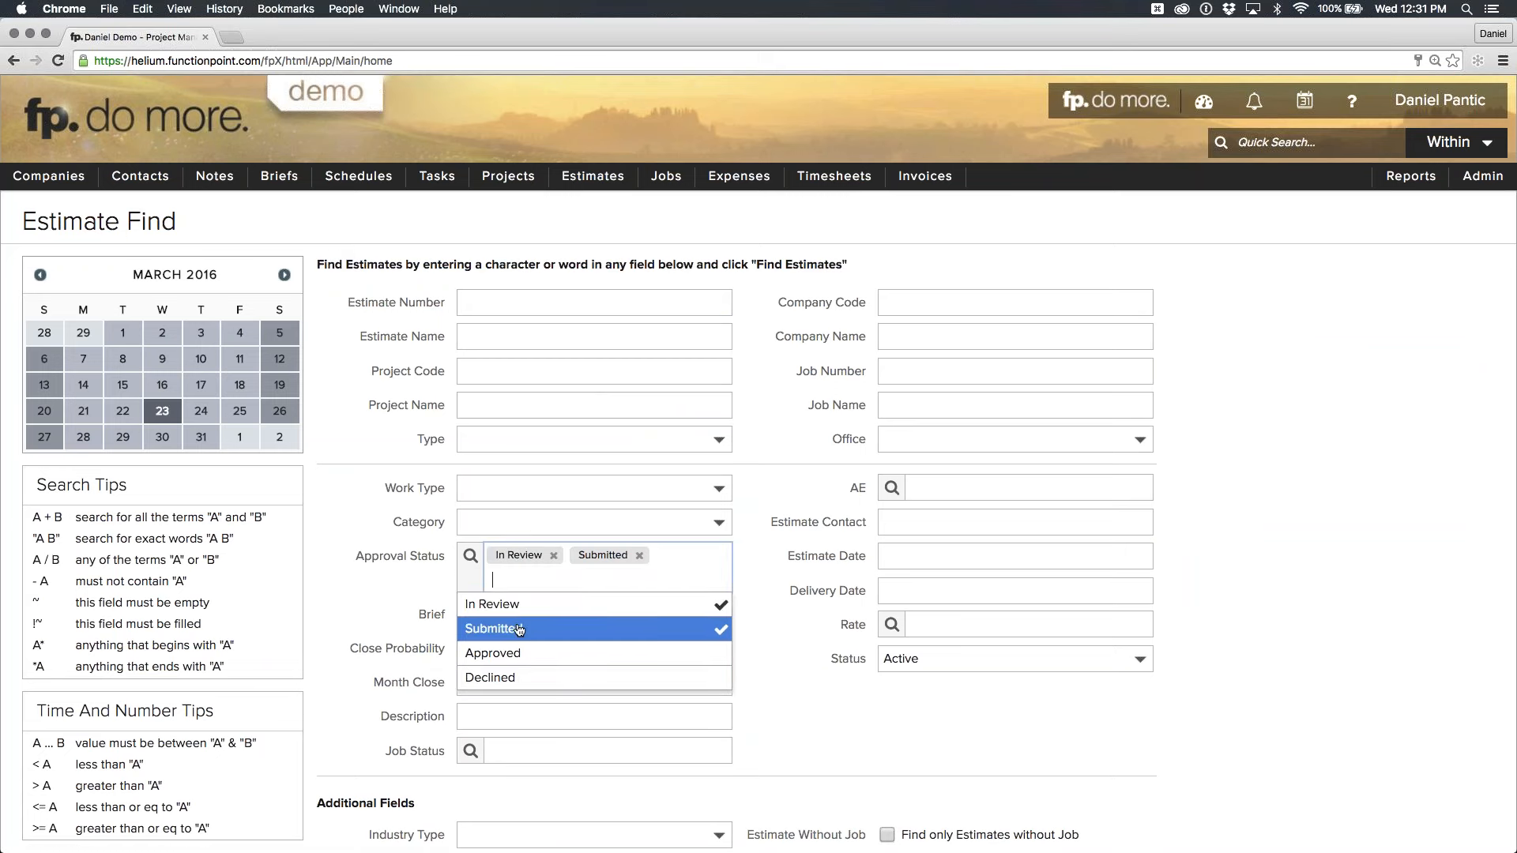
left_click(391, 596)
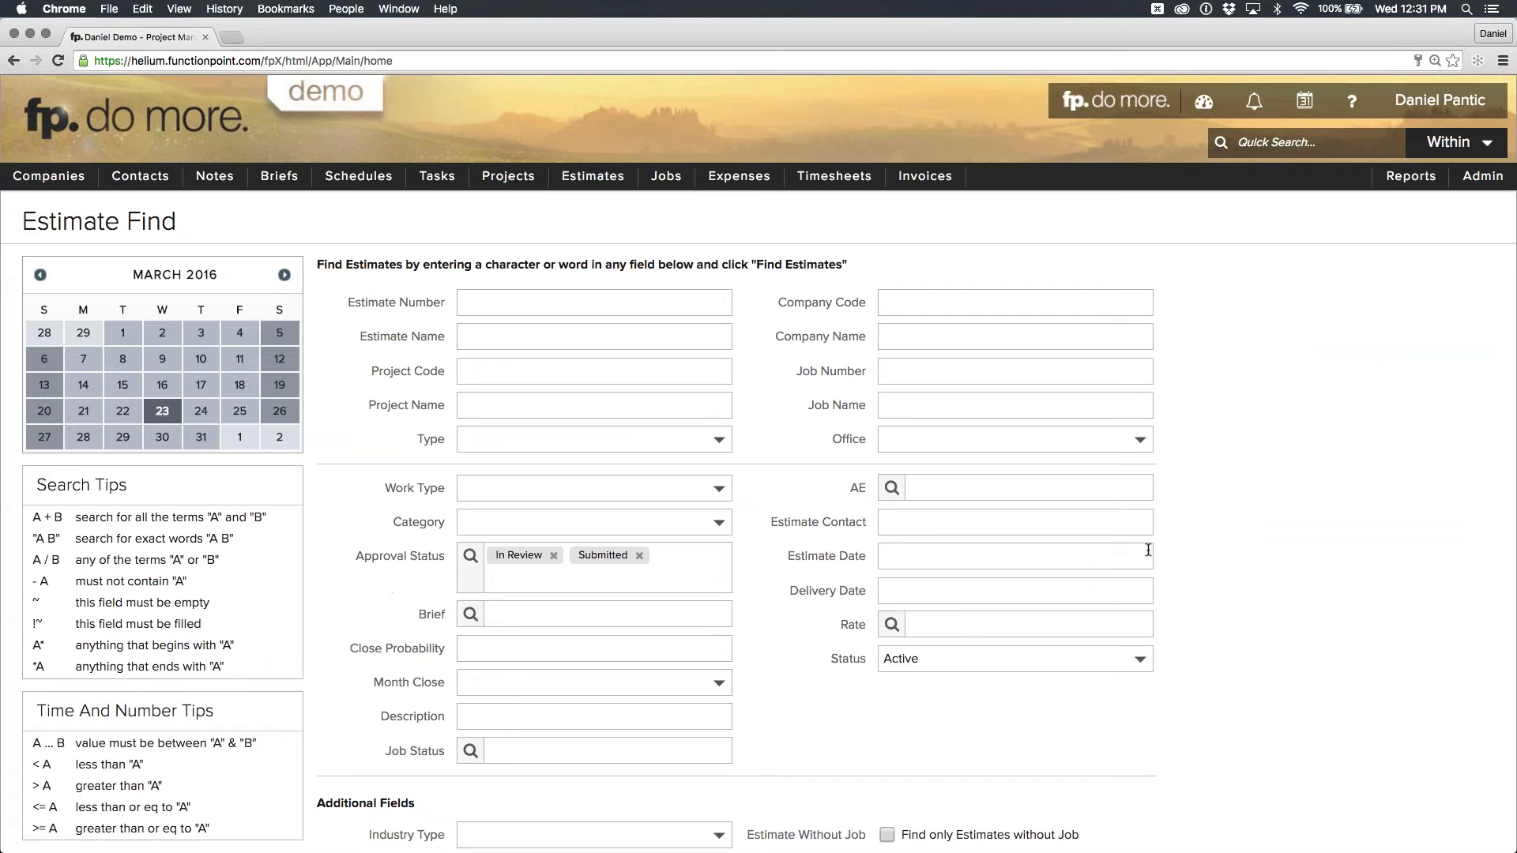
Look over the AE and additional search criteria such as Industry Type, leave them empty, and run the estimate search.
double_click(871, 491)
left_click(1241, 500)
scroll(1240, 501, "down", 5)
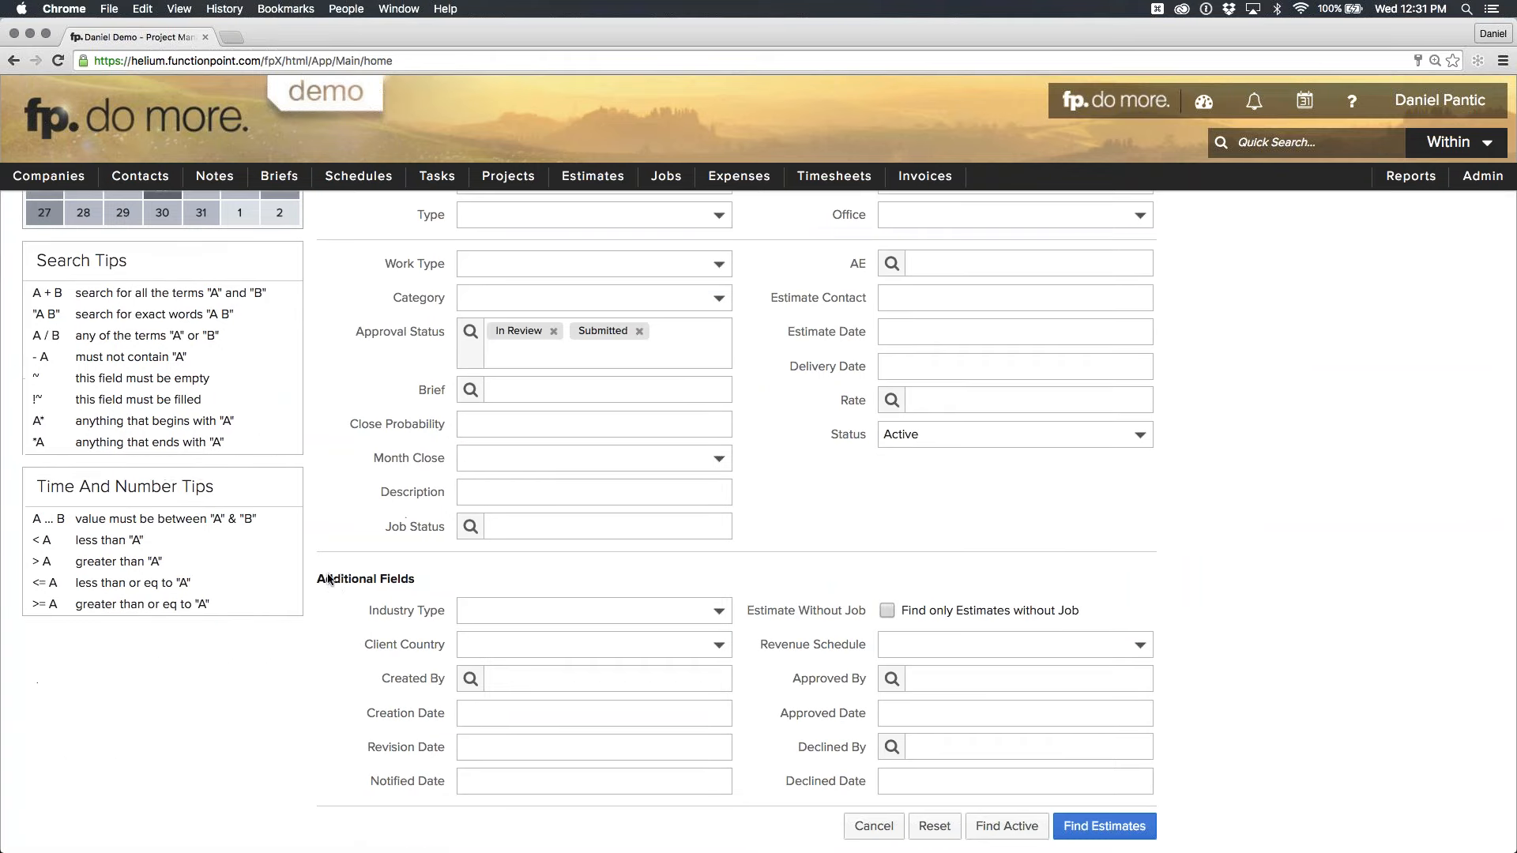
left_click_drag(328, 579, 525, 610)
left_click(572, 610)
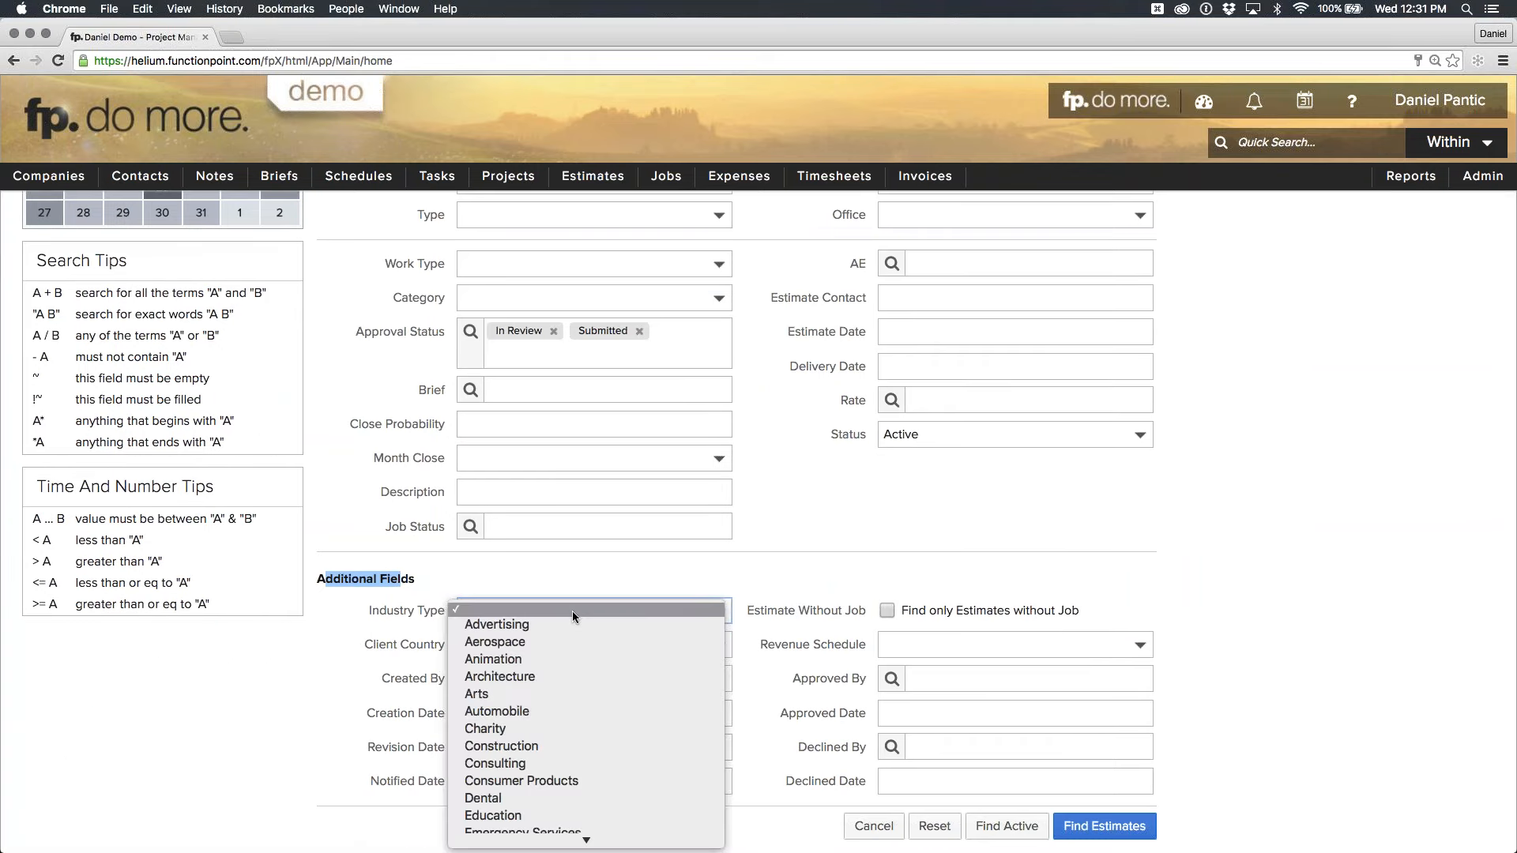
left_click(372, 671)
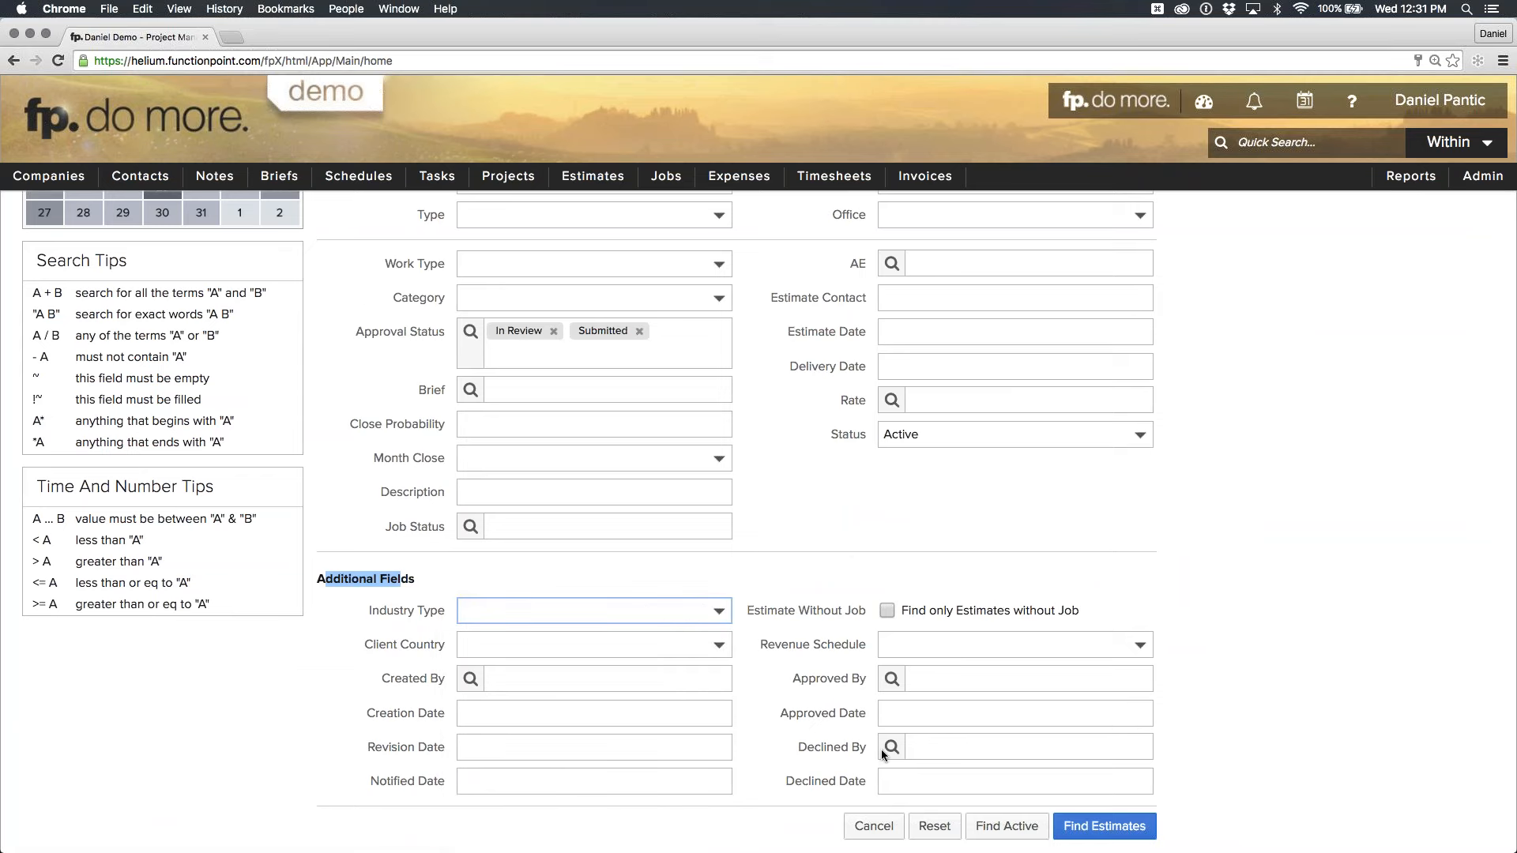
left_click(1115, 829)
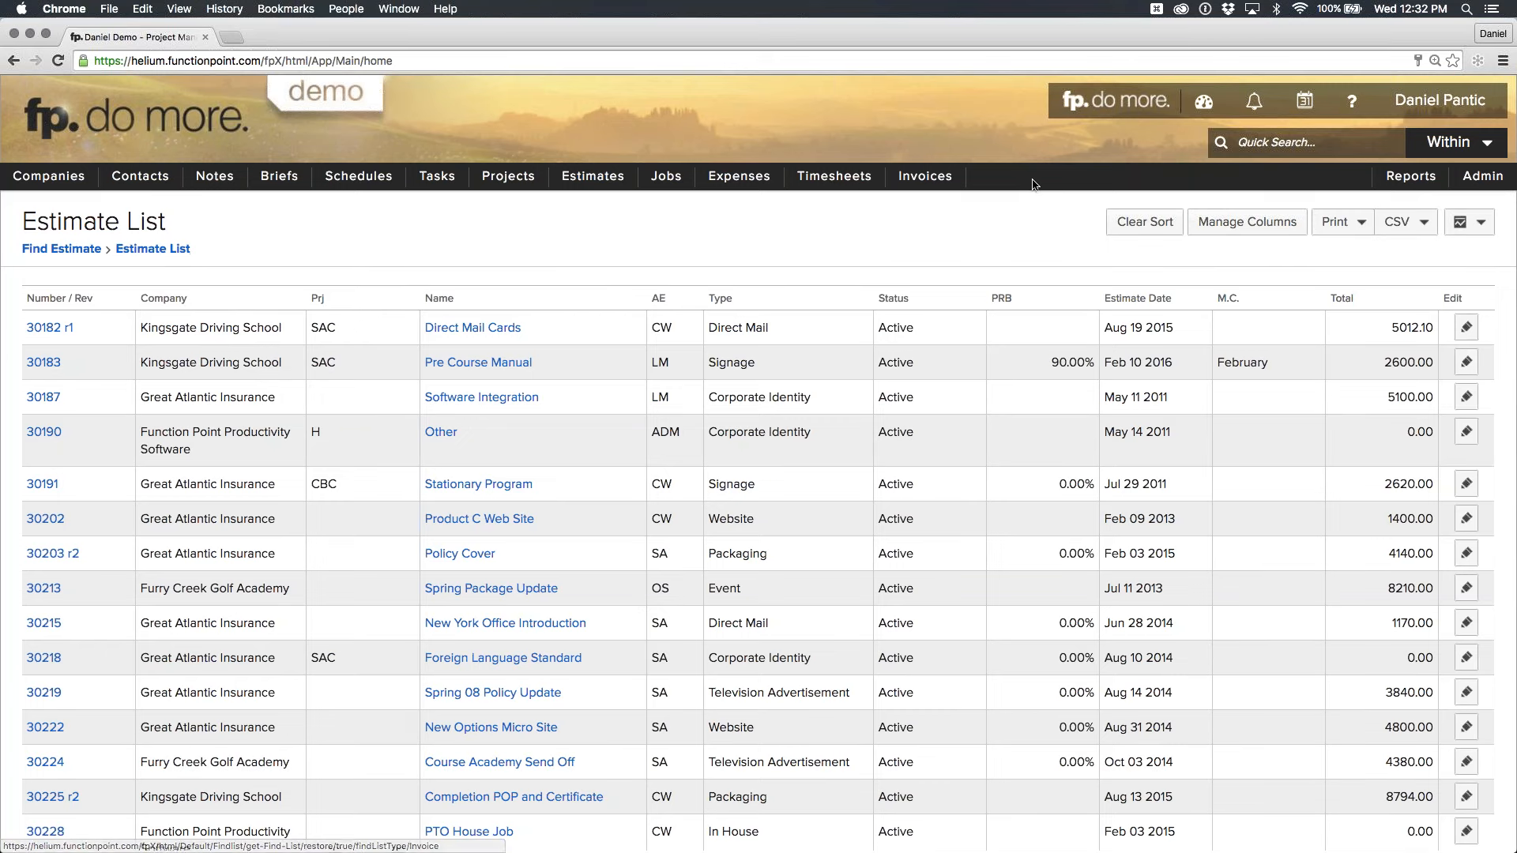
Clear the estimate list's sorting and sort it by estimate number in descending order.
left_click(1150, 228)
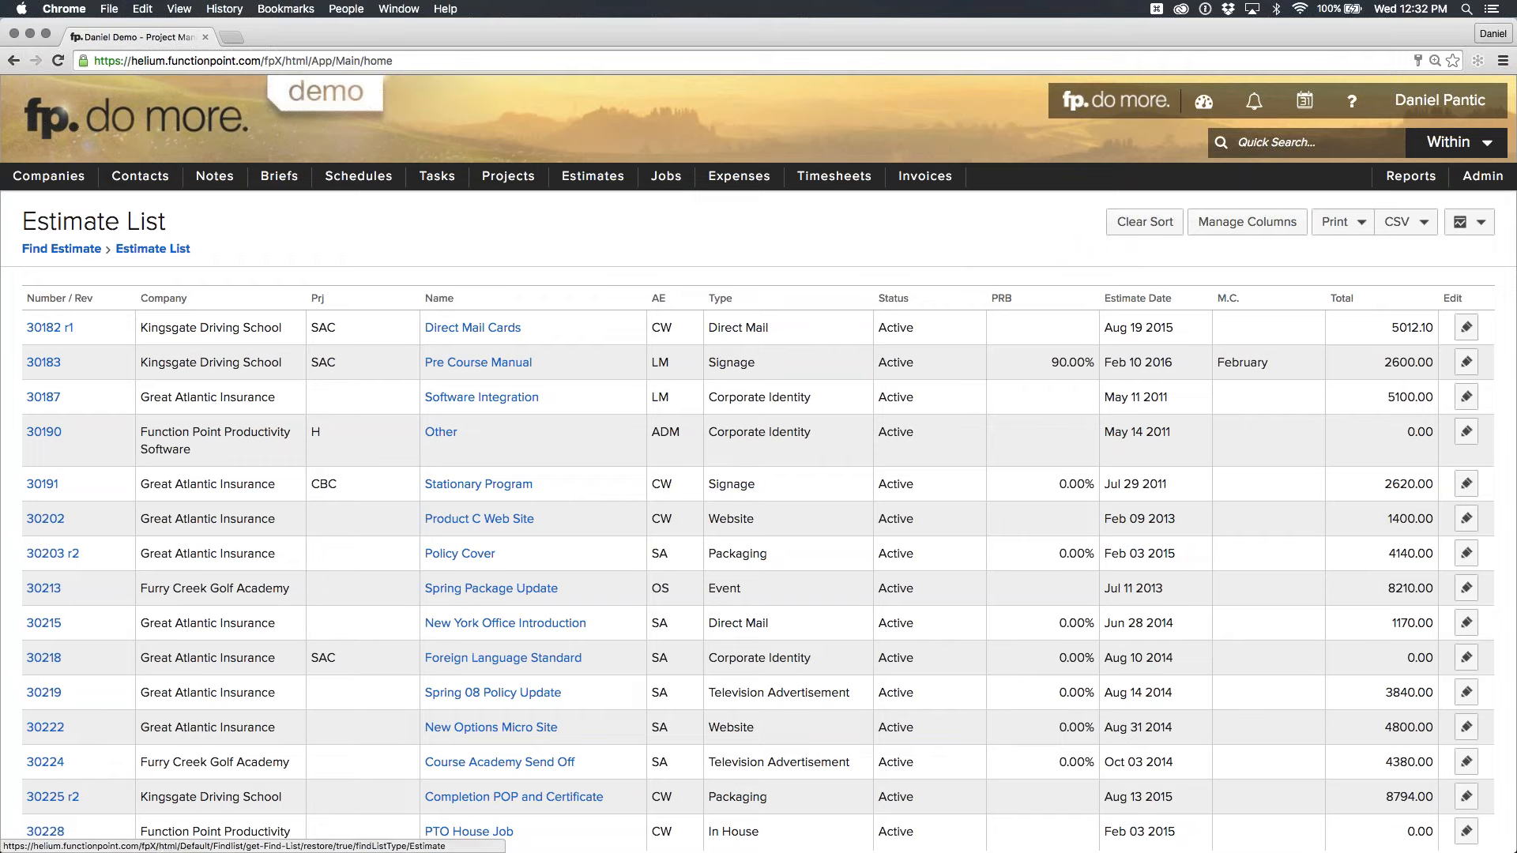
left_click(91, 302)
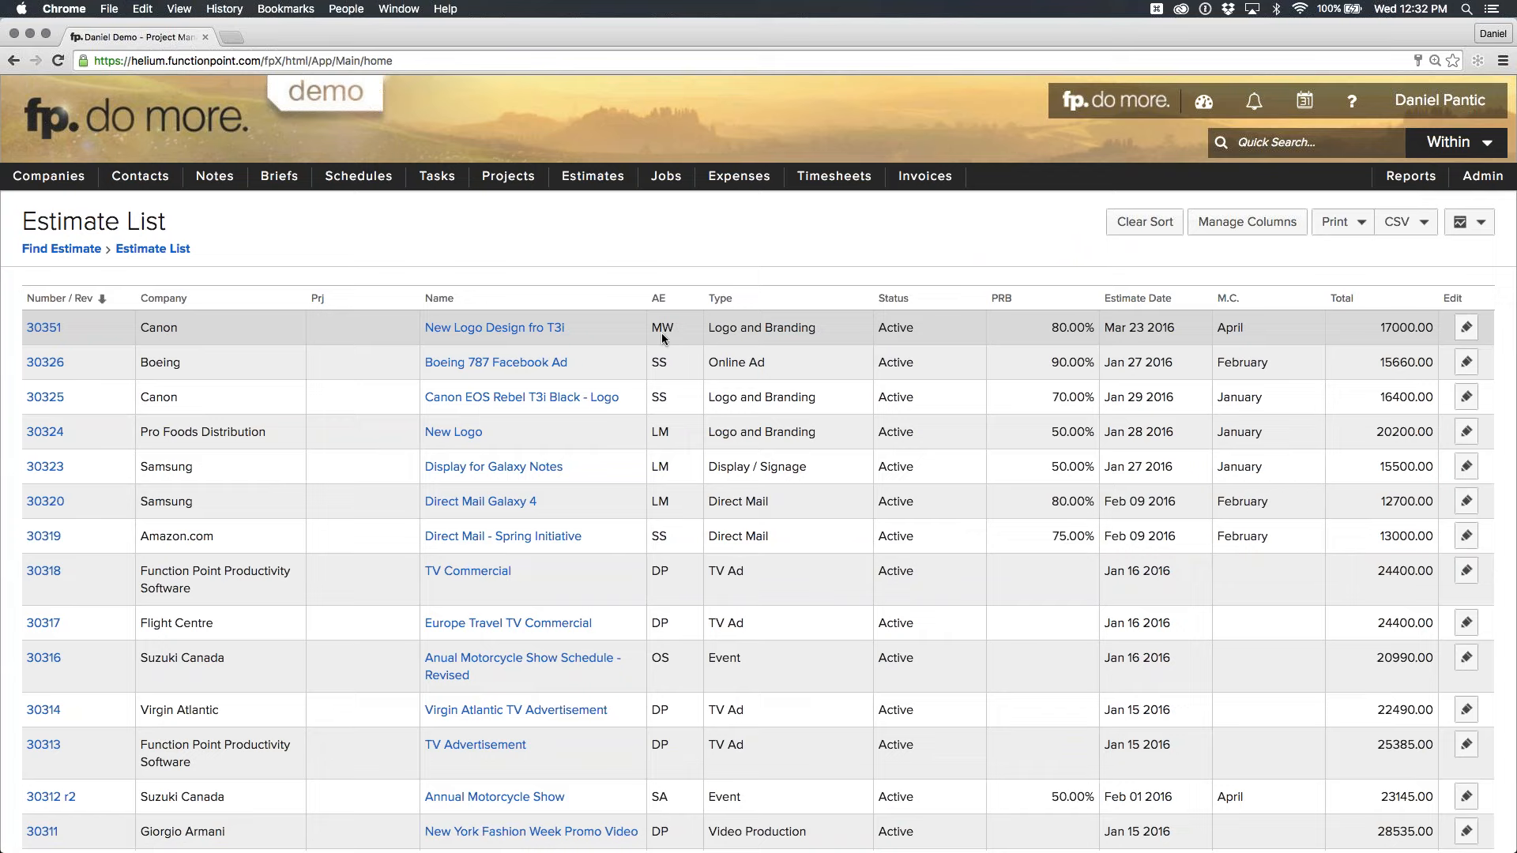
left_click(715, 333)
Add the Delivery Date, Work Type and Description columns to the estimate list's column setup.
left_click(1234, 229)
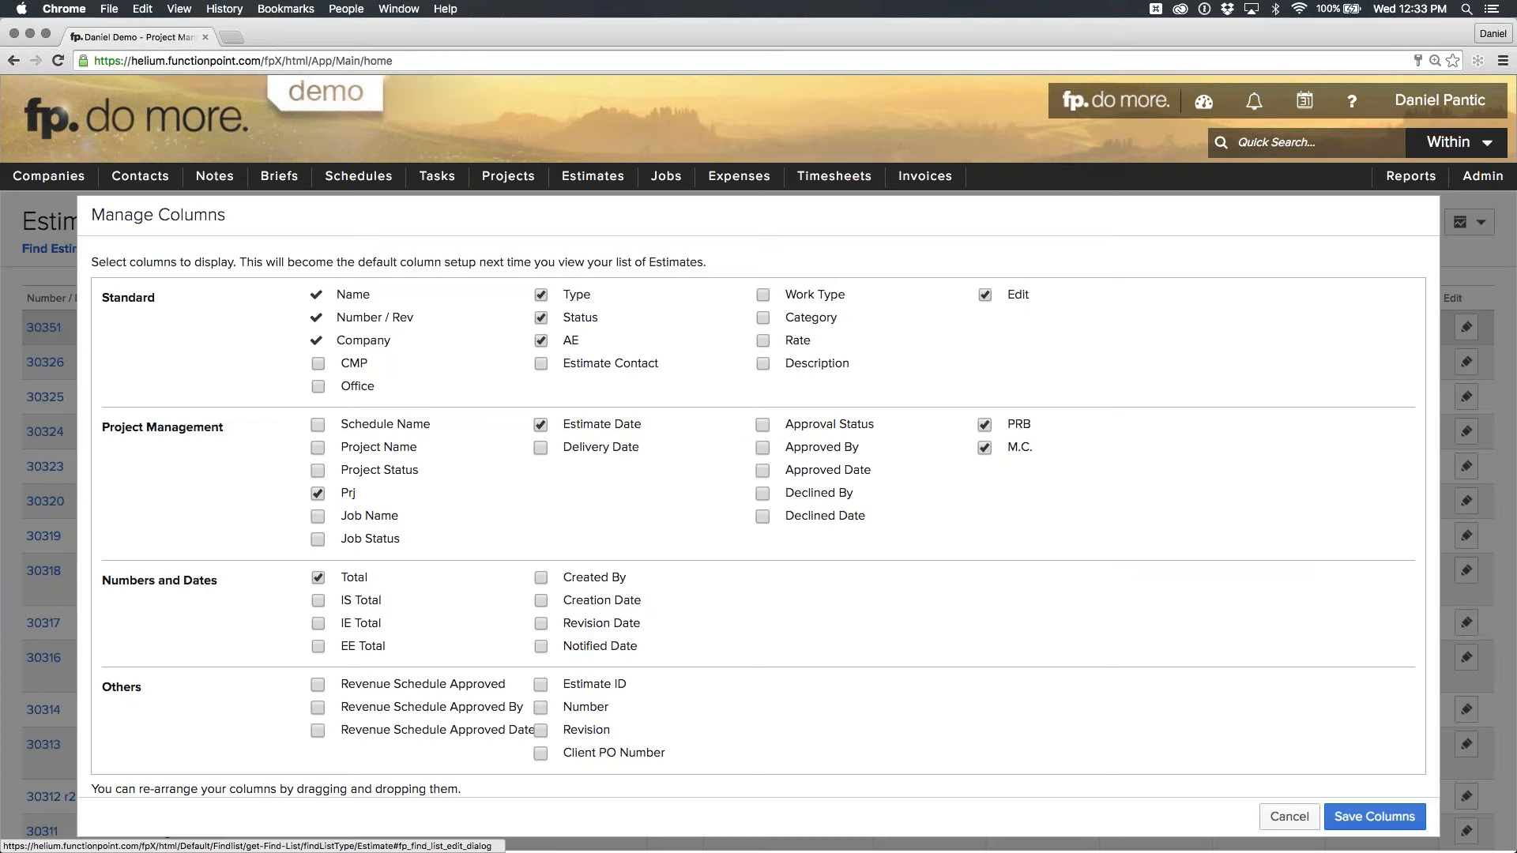
scroll(1200, 312, "down", 2)
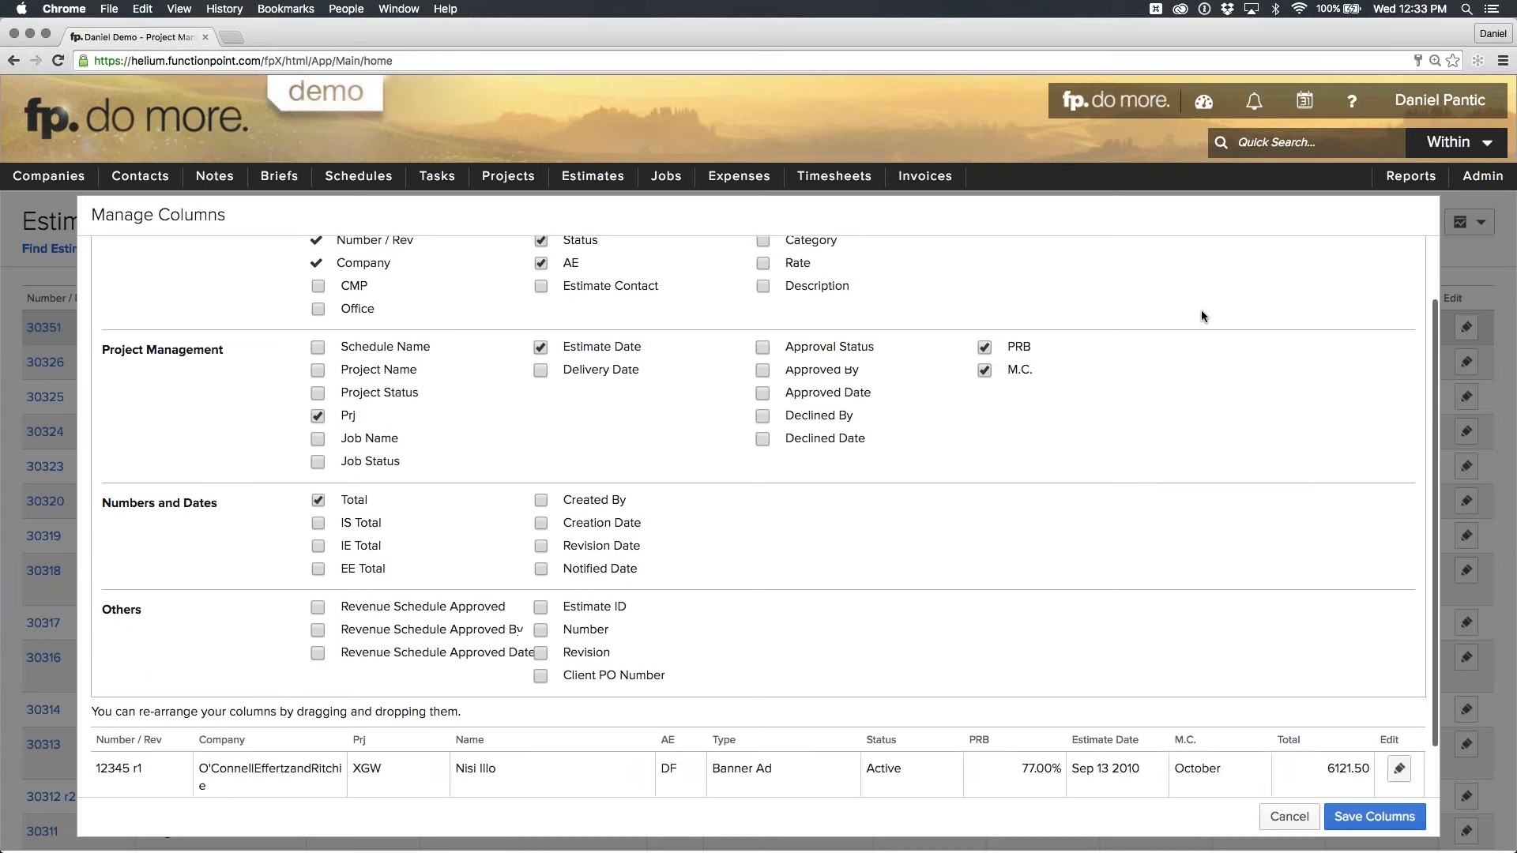
scroll(1201, 315, "down", 1)
scroll(1201, 316, "up", 3)
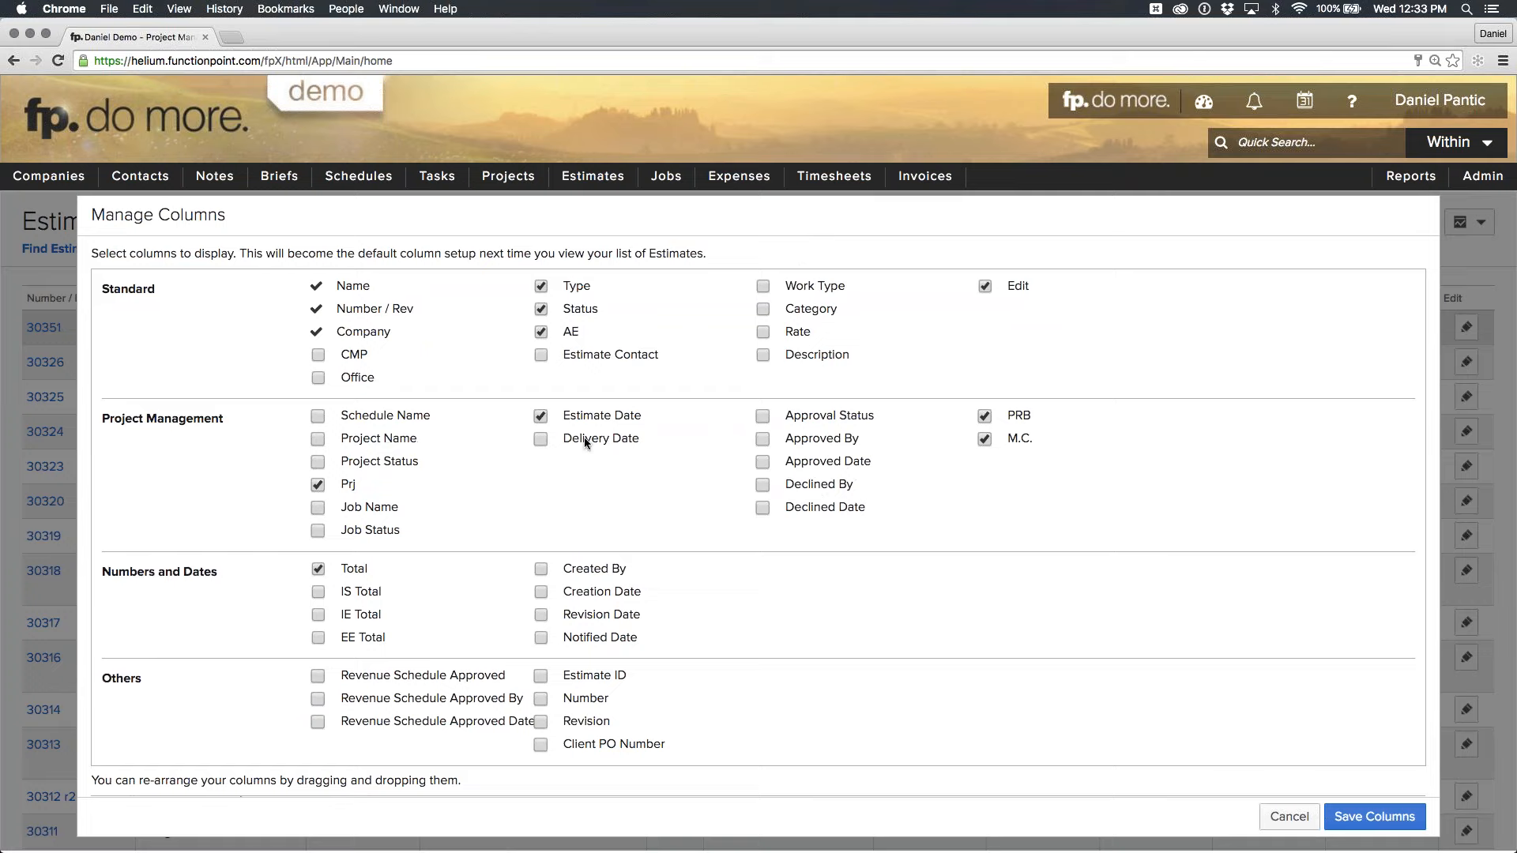
left_click(540, 438)
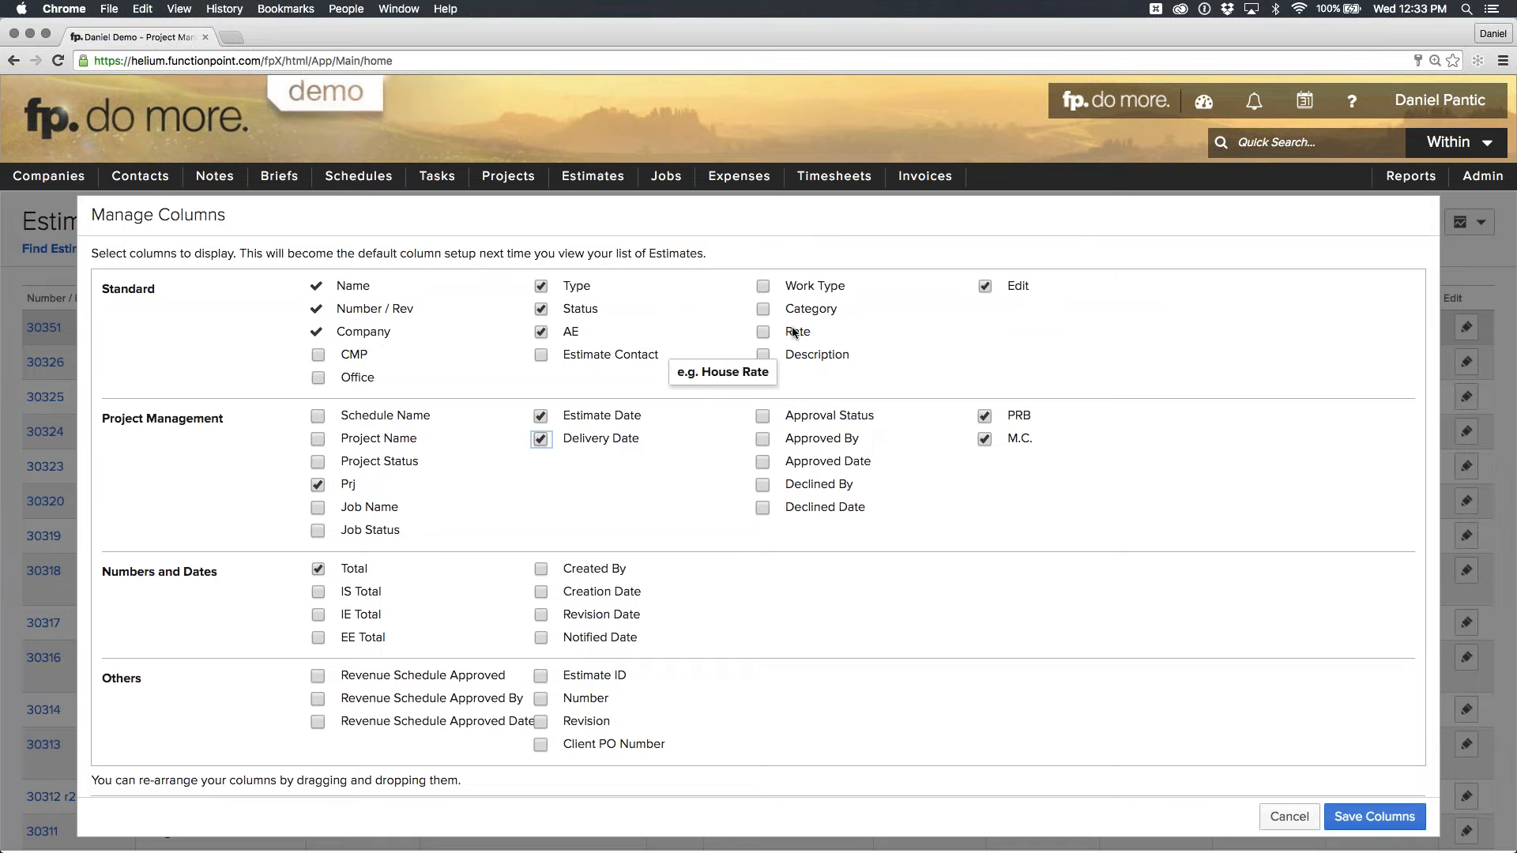
left_click(763, 287)
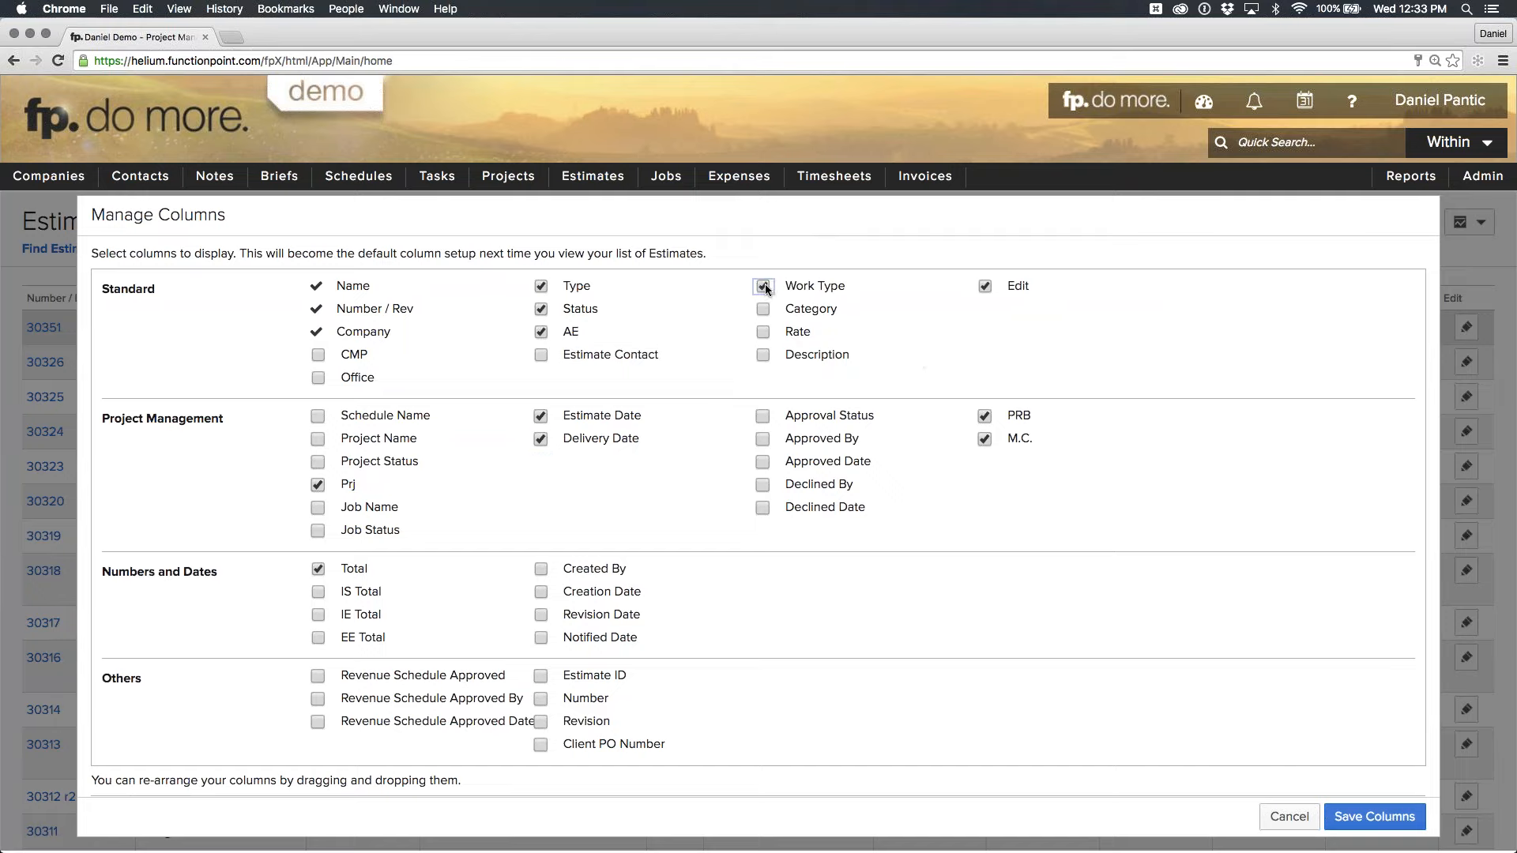
left_click(762, 354)
scroll(1088, 419, "down", 5)
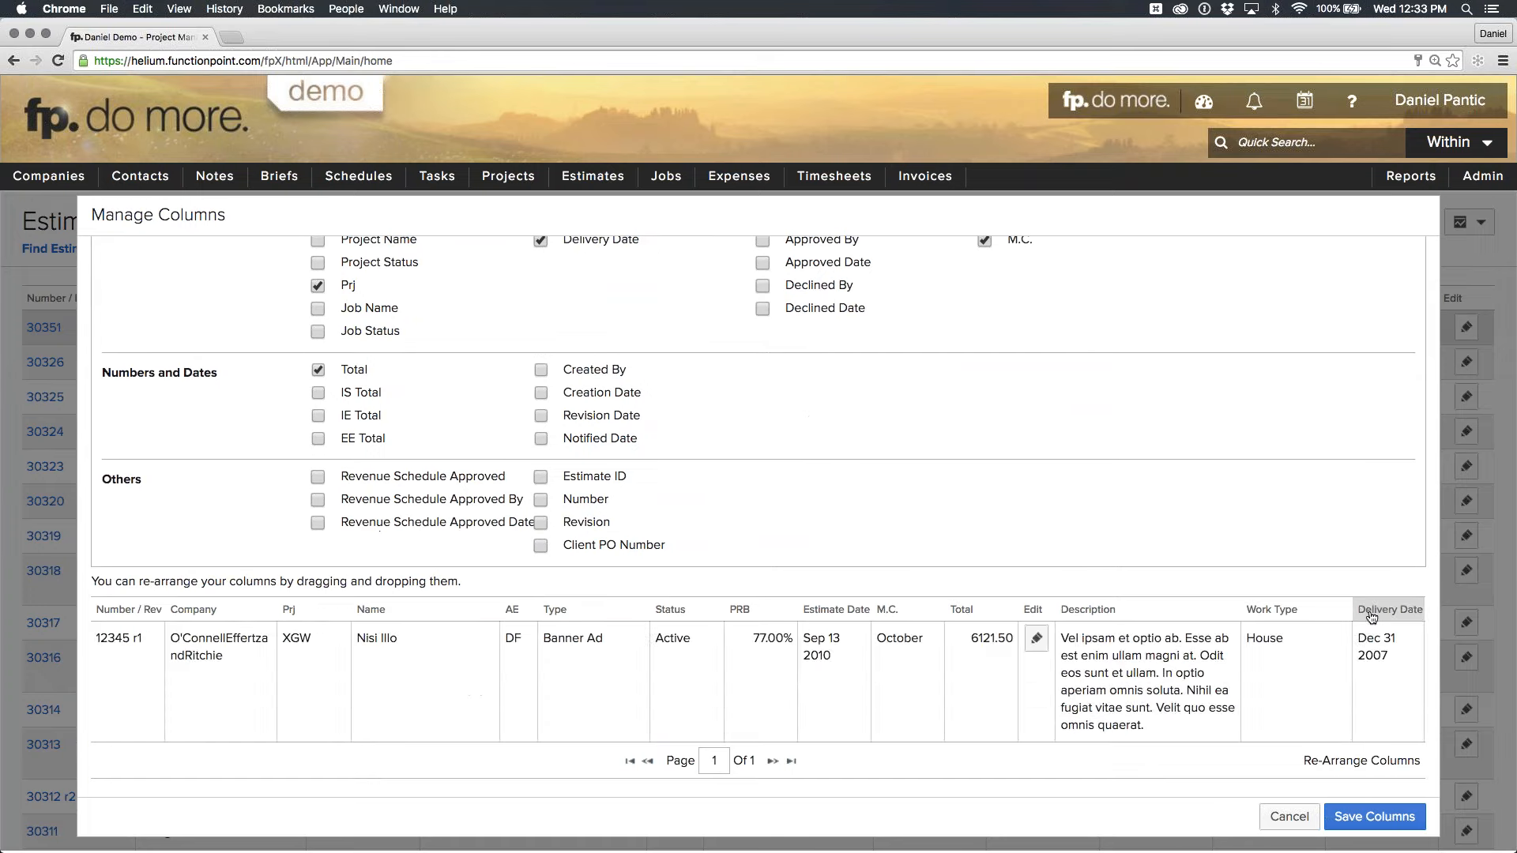
Remove the Edit and Prj columns from the estimate list's column setup.
scroll(1145, 443, "up", 5)
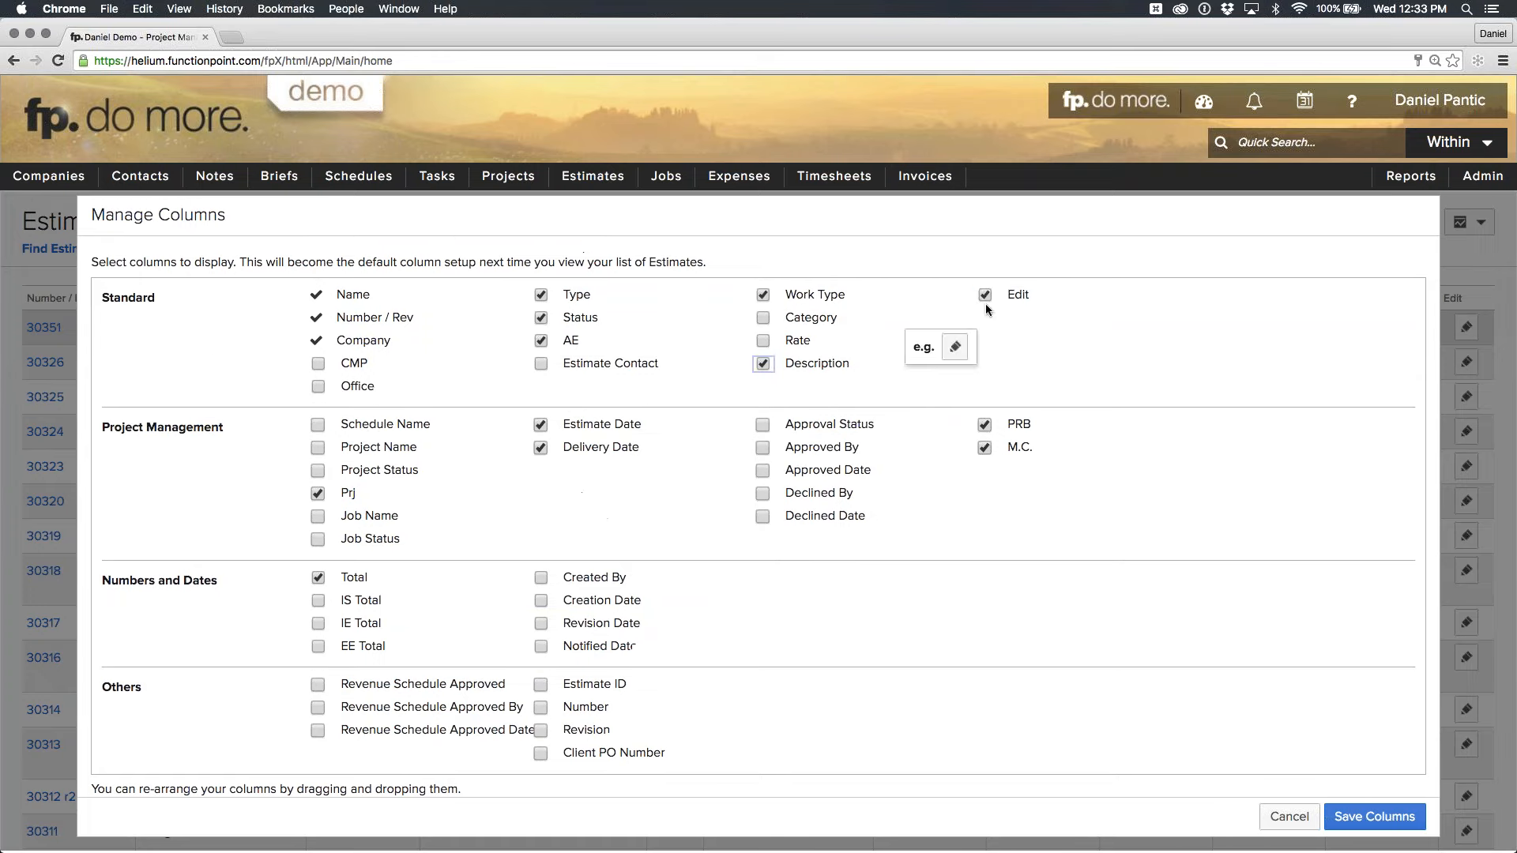
left_click(985, 294)
scroll(1203, 427, "down", 5)
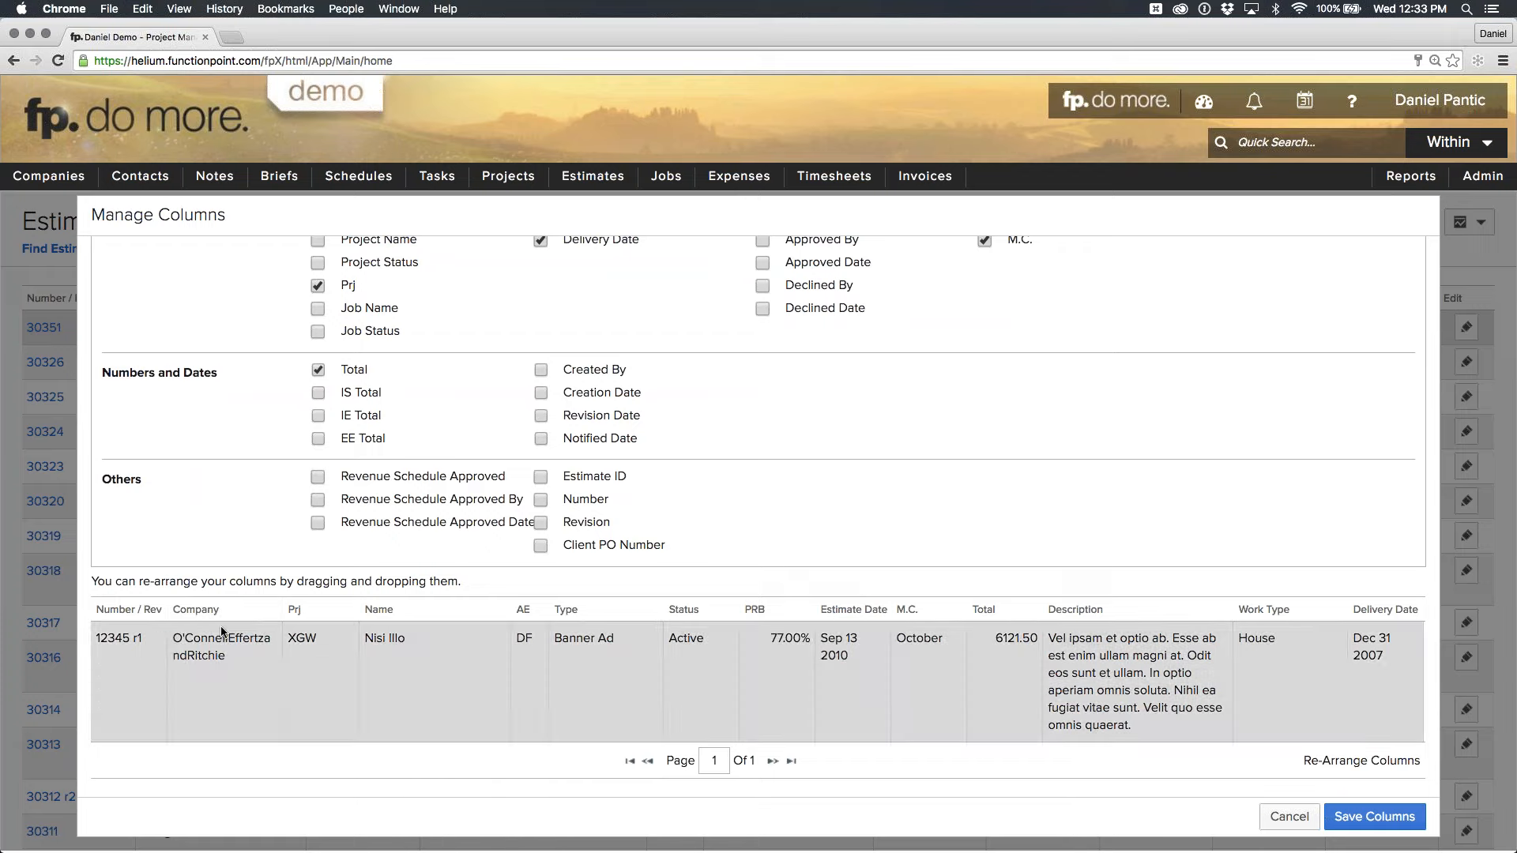
left_click(318, 286)
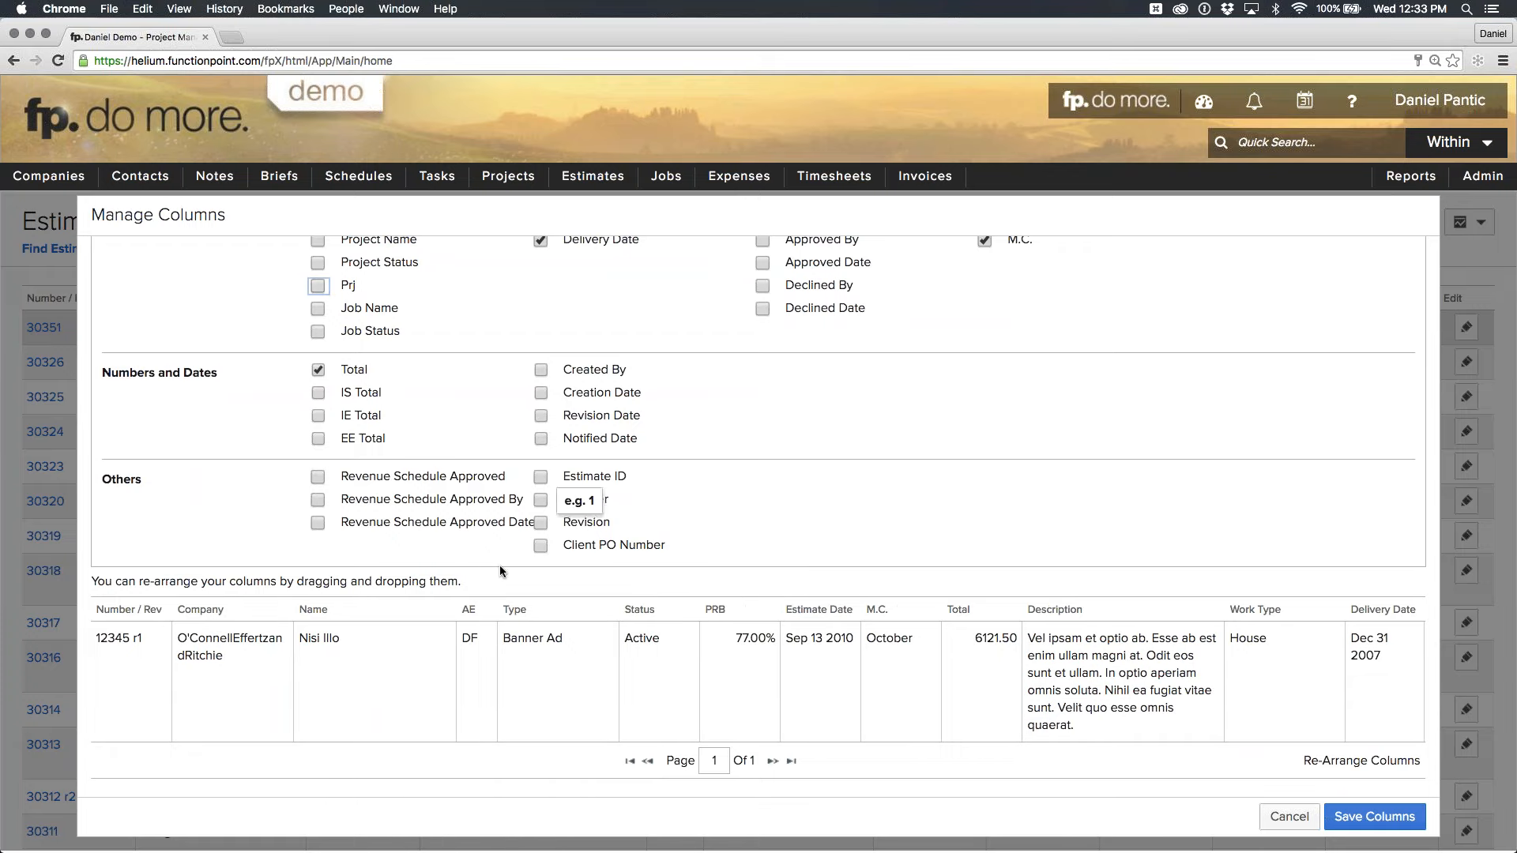
Rearrange the estimate columns: AE first, Work Type after Type, M.C. before Estimate Date, and Delivery Date after Estimate Date.
left_click_drag(440, 614, 103, 613)
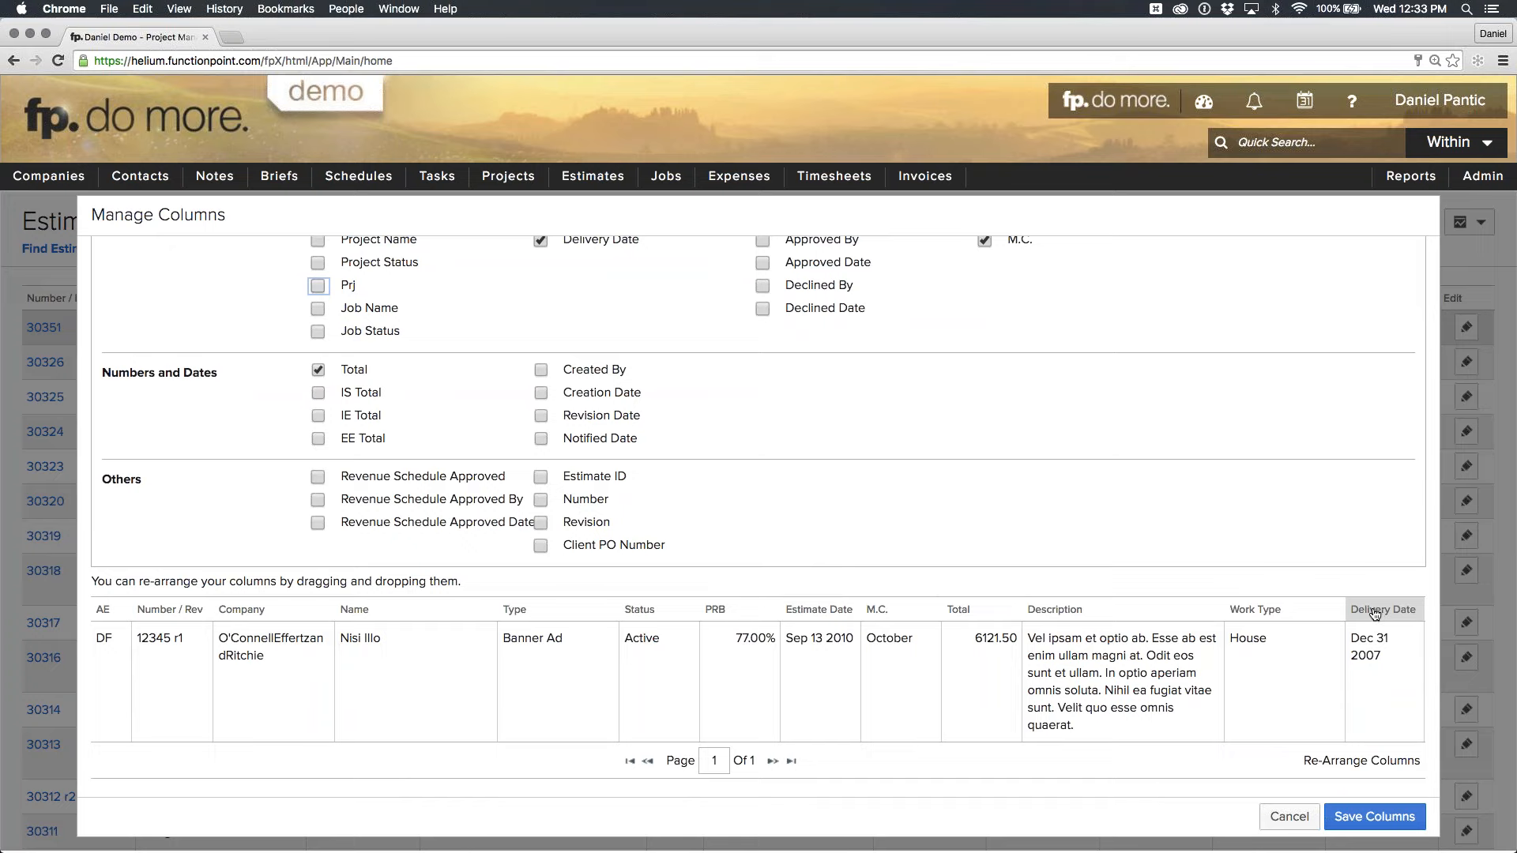
left_click_drag(1381, 615, 873, 638)
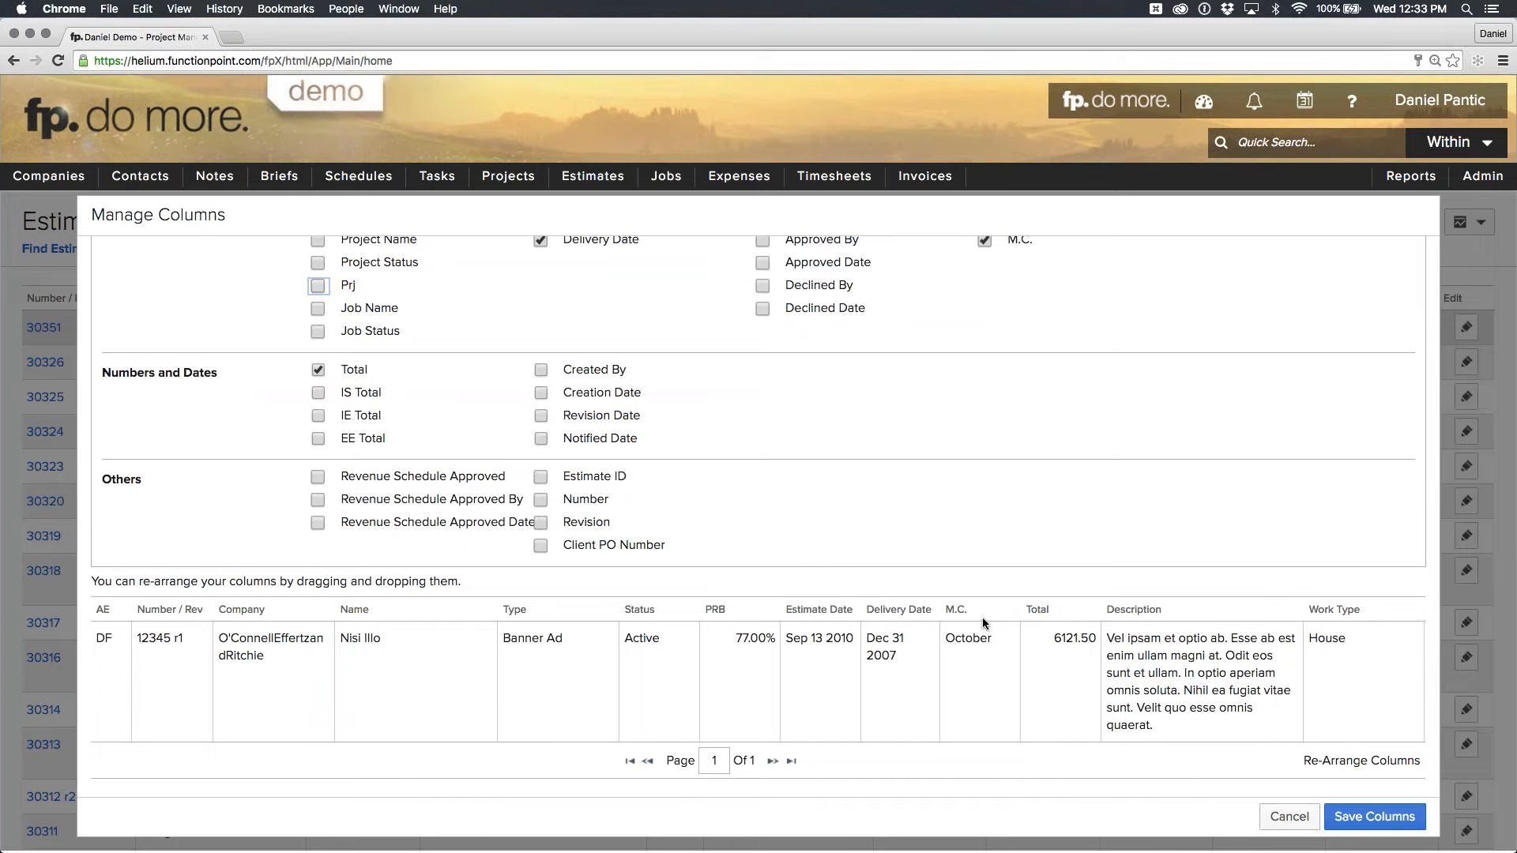
left_click_drag(983, 619, 822, 624)
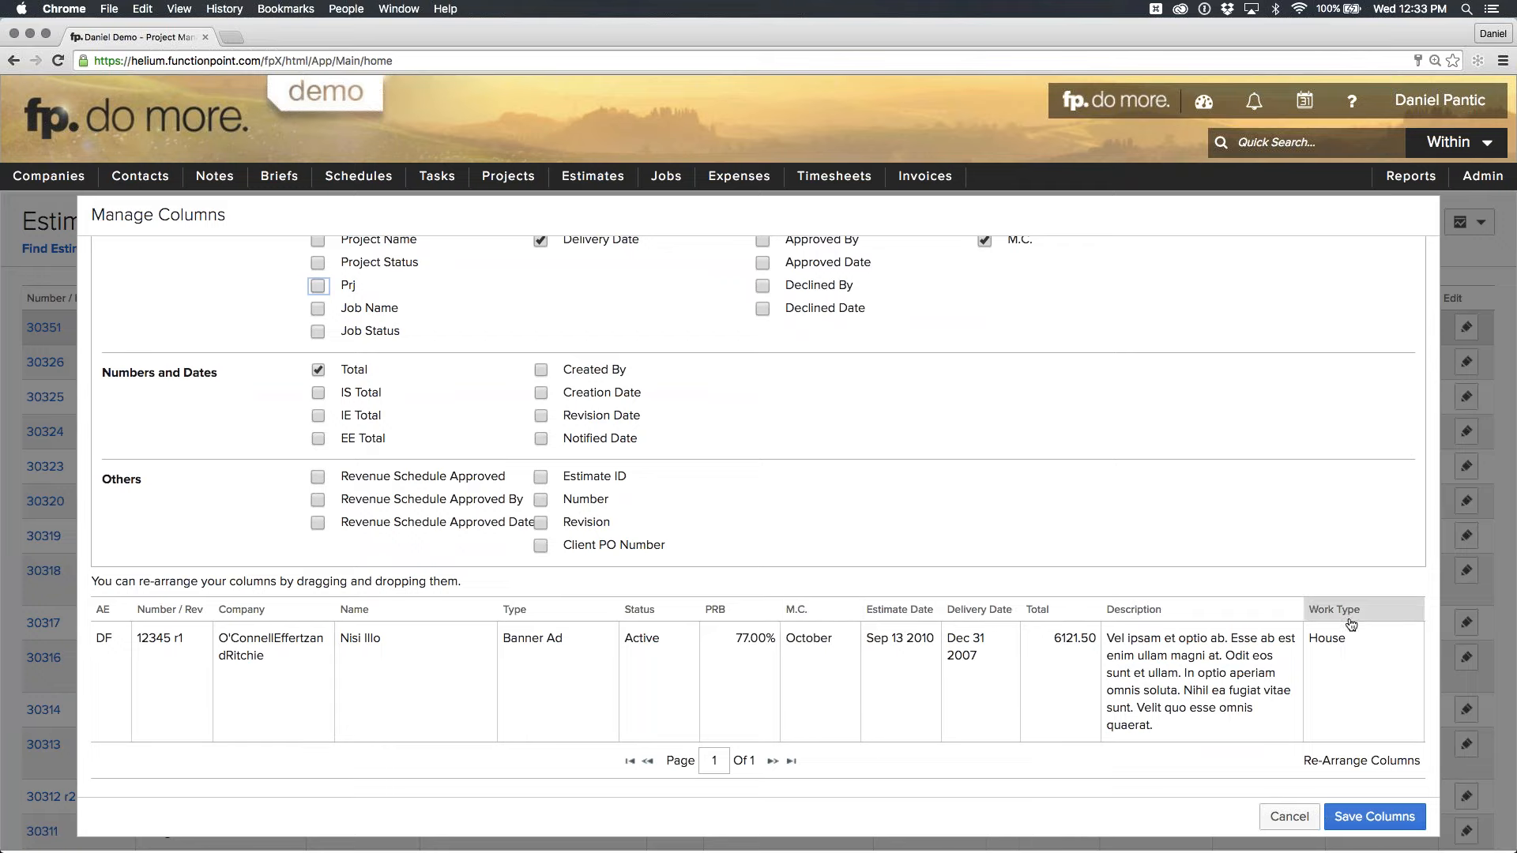
left_click_drag(1351, 624, 853, 619)
Remove the Status column from the estimate list and save the column setup.
scroll(853, 474, "up", 3)
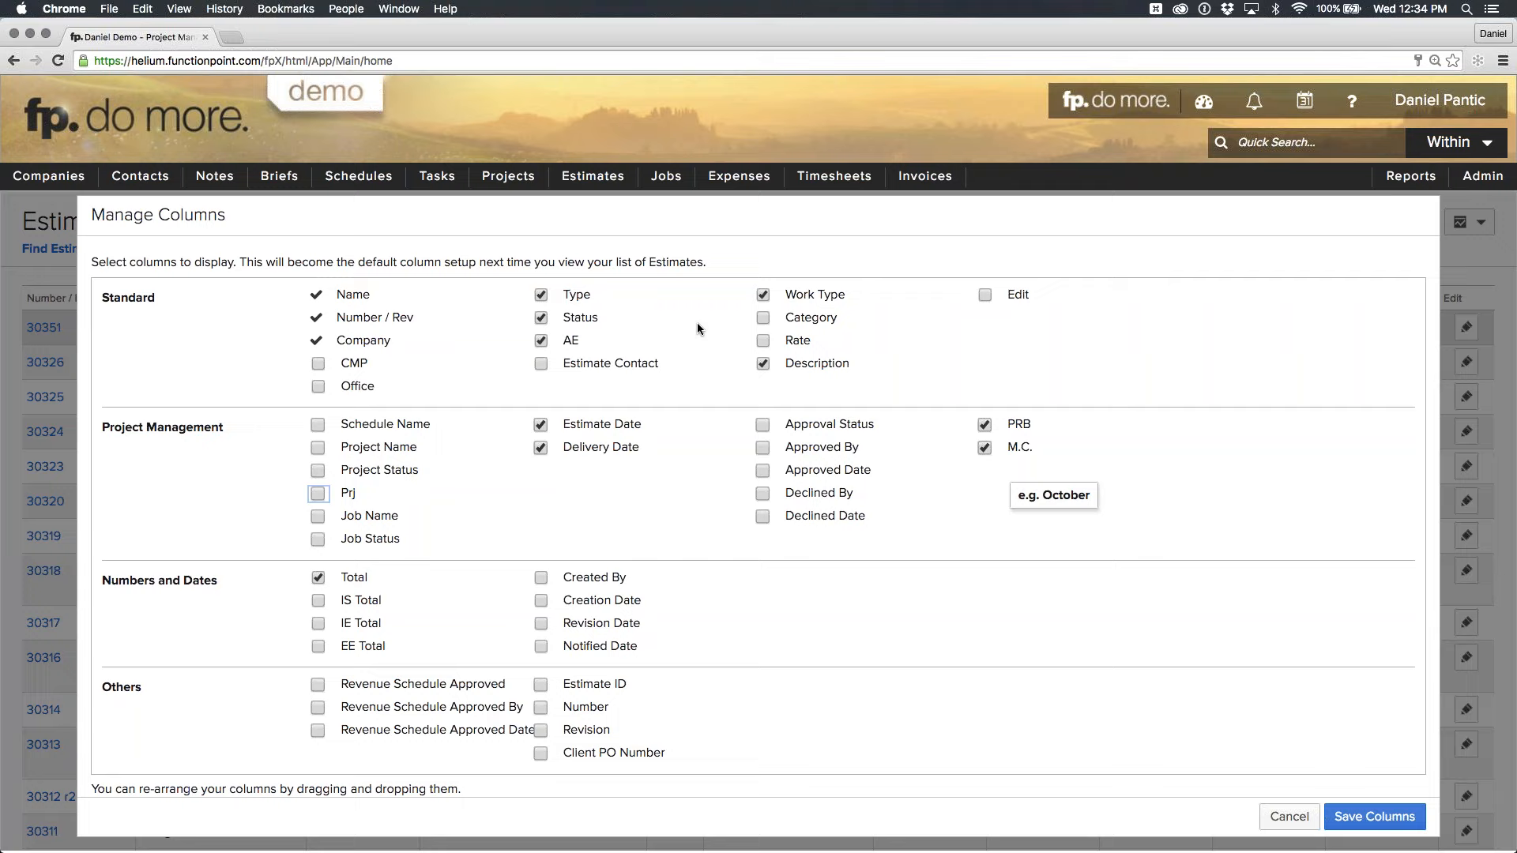
left_click(540, 317)
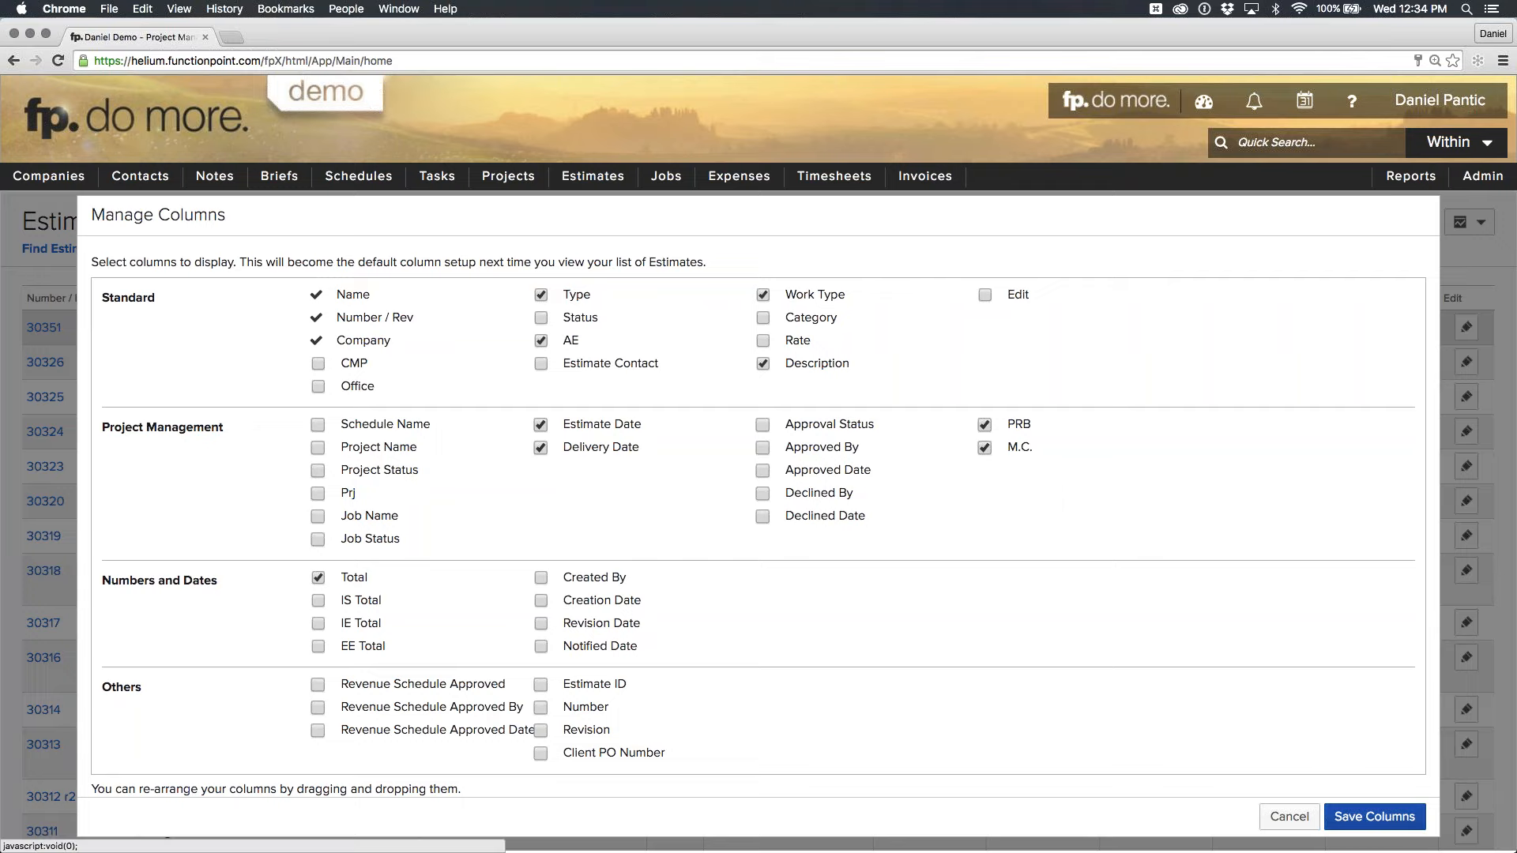
left_click(1396, 820)
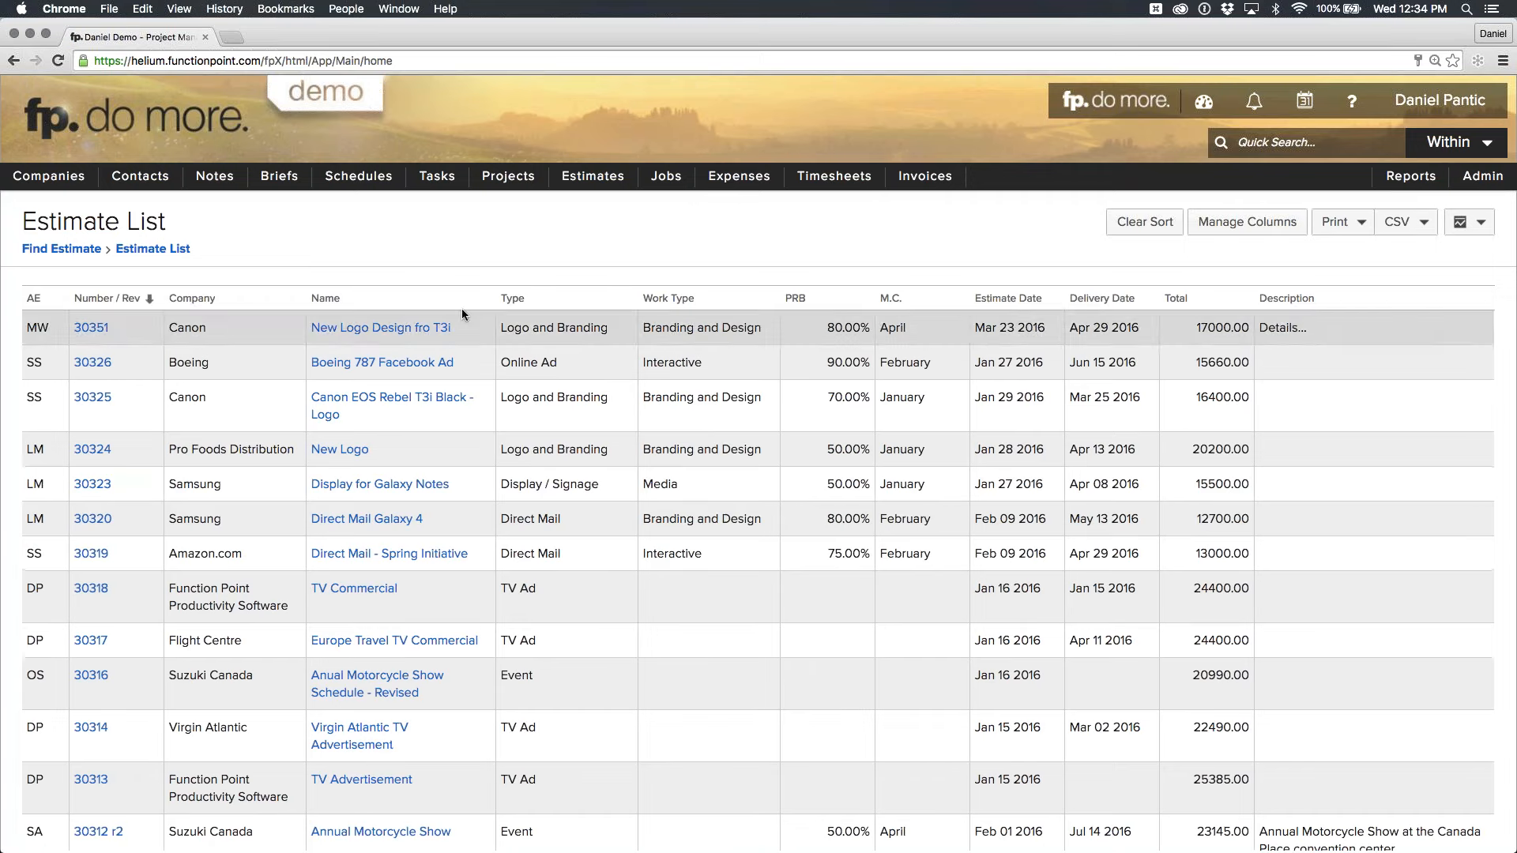
left_click_drag(174, 222, 19, 229)
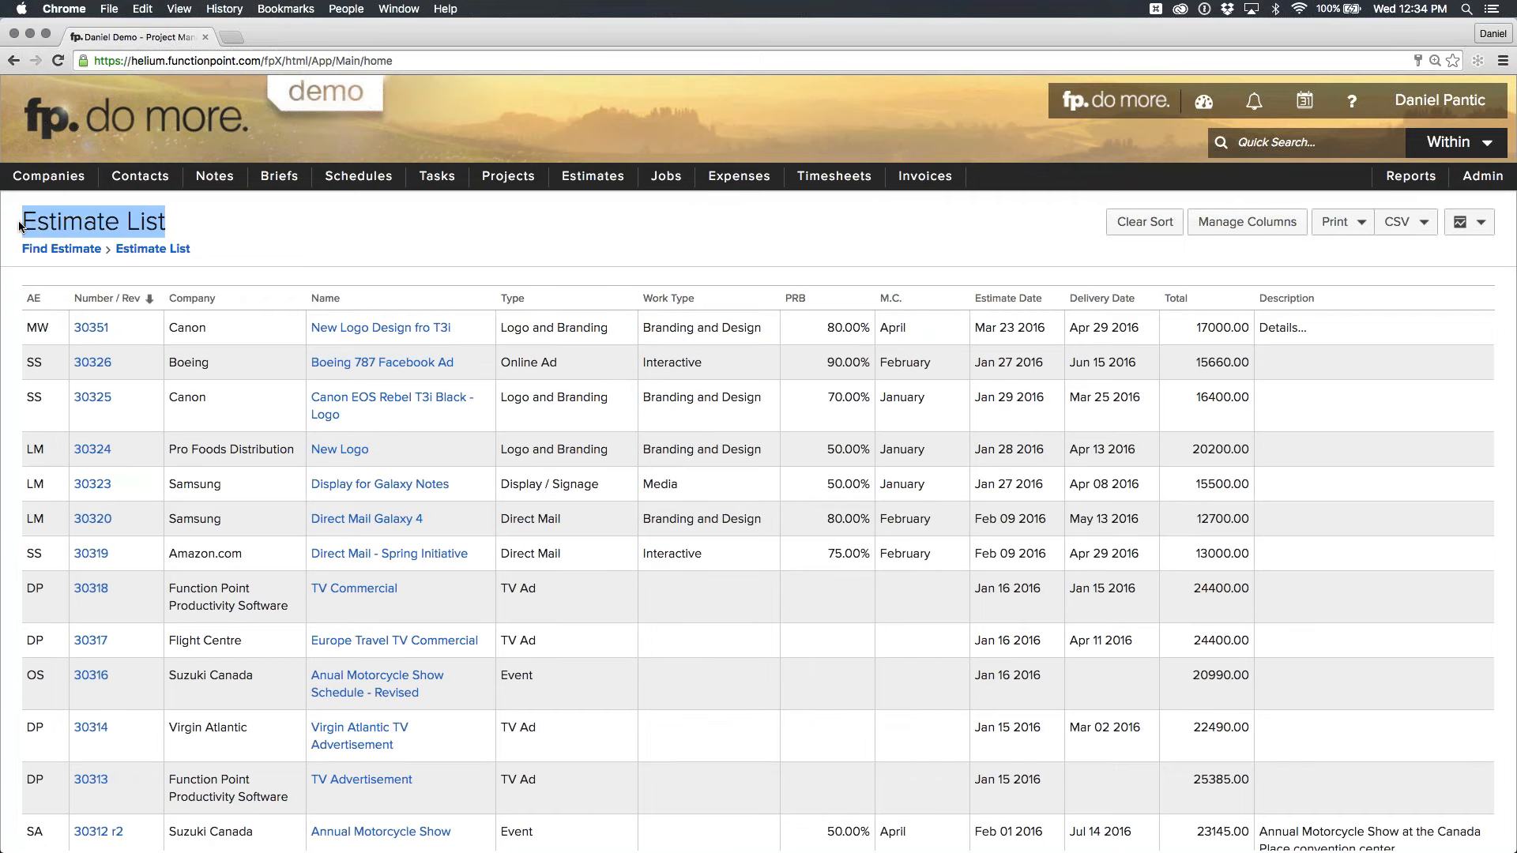
left_click(487, 224)
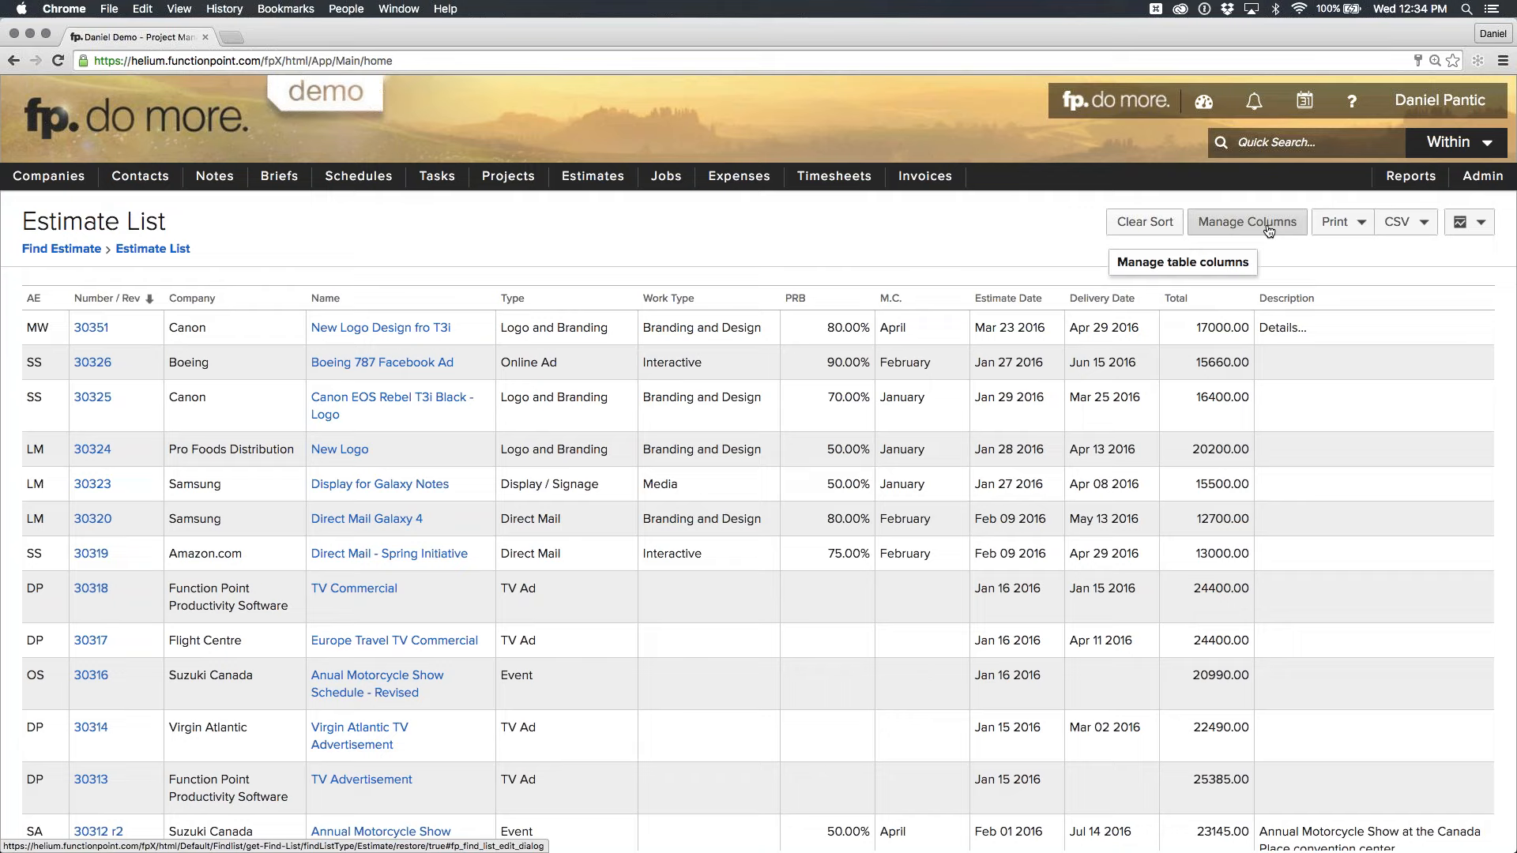
Open the printable Find List (Wide Margins) version of the estimate list, examine its first page, and close it.
left_click(1362, 227)
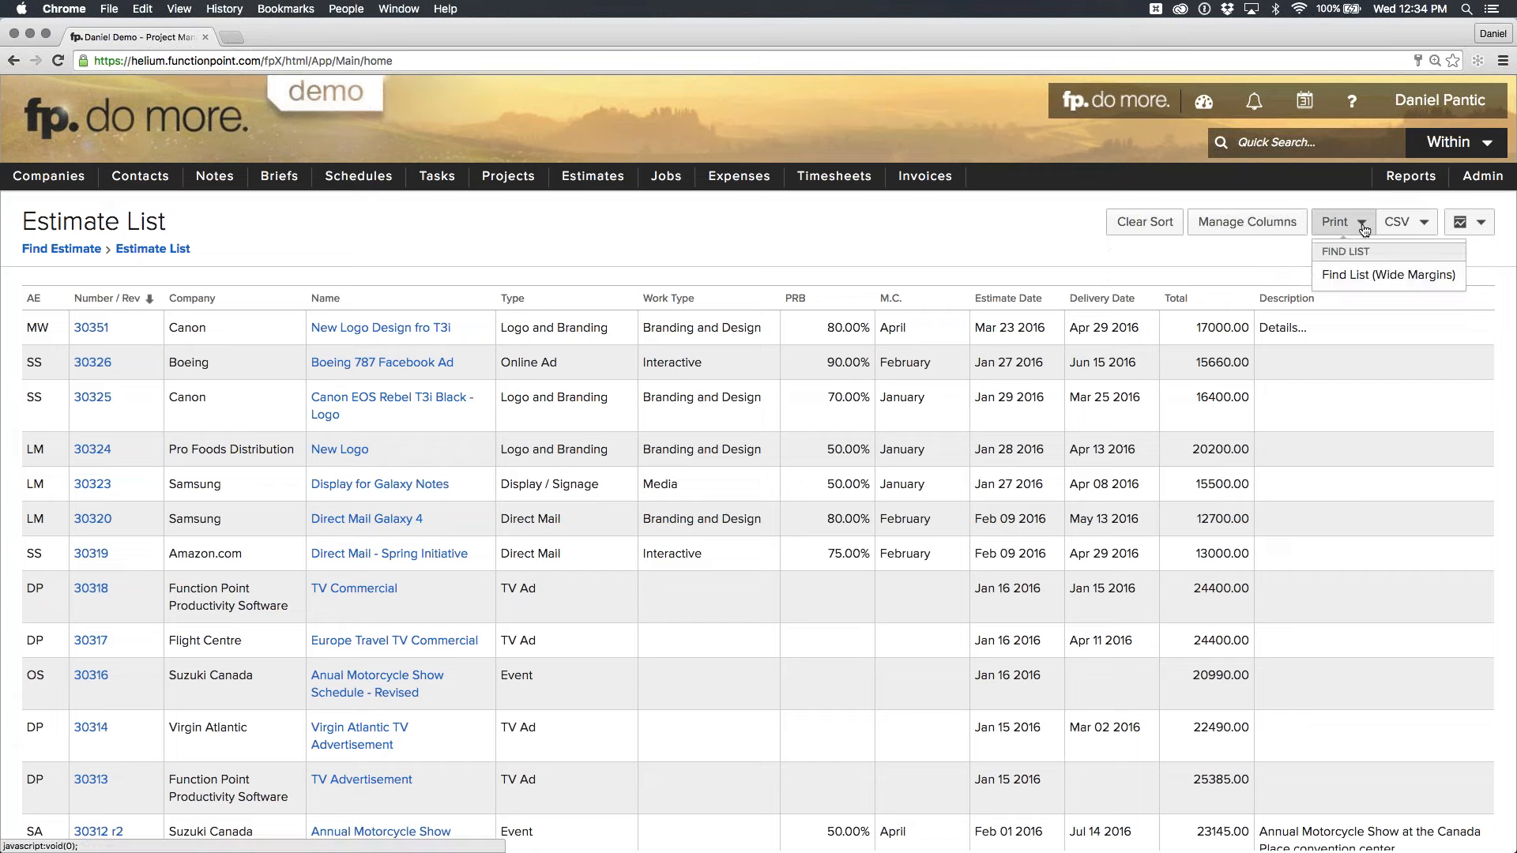
left_click(1372, 276)
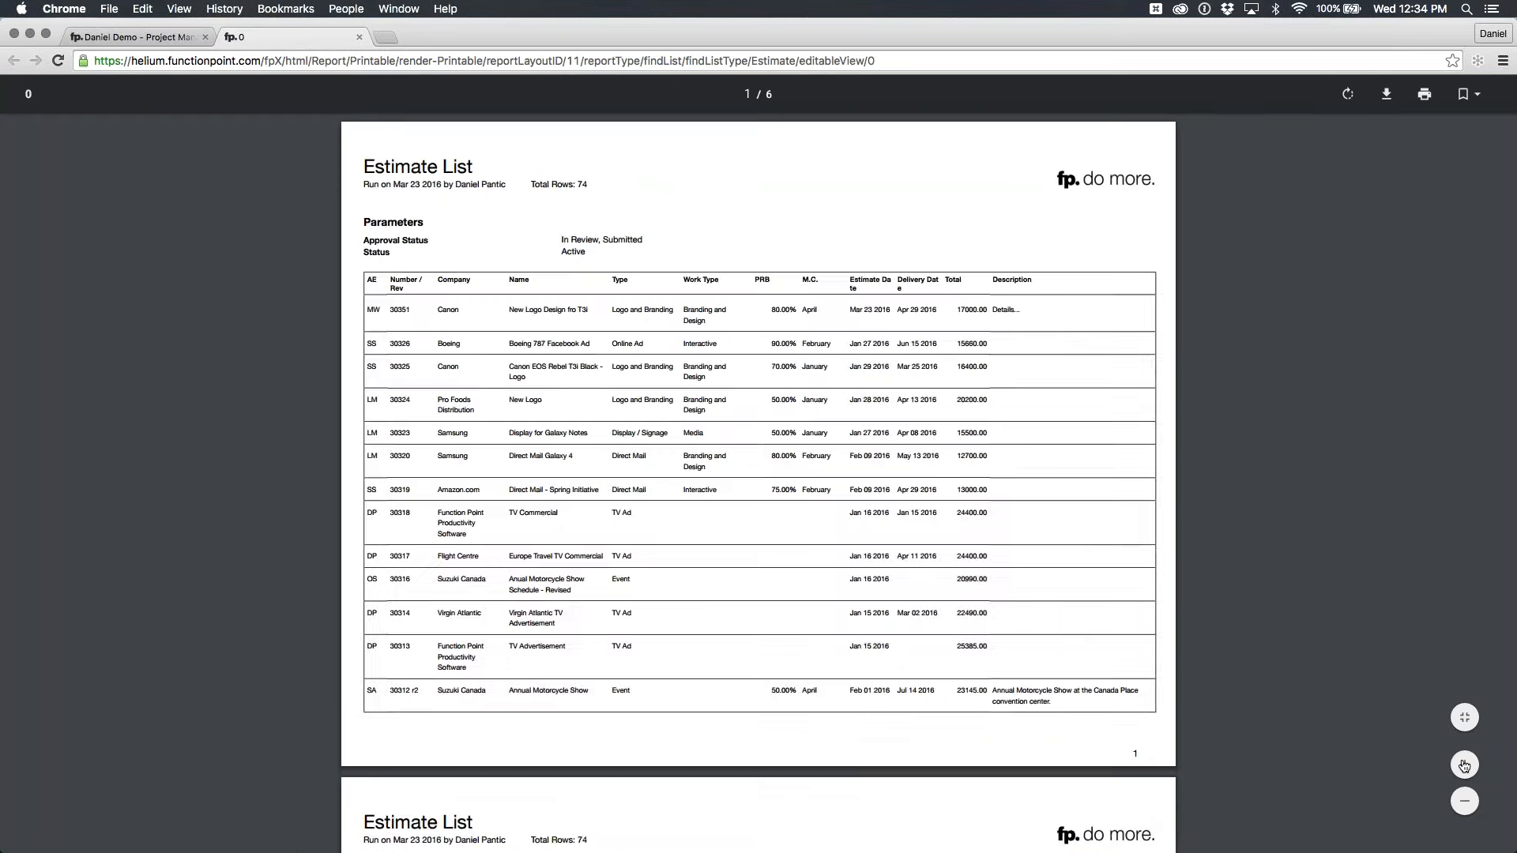
left_click(1464, 765)
left_click(1464, 764)
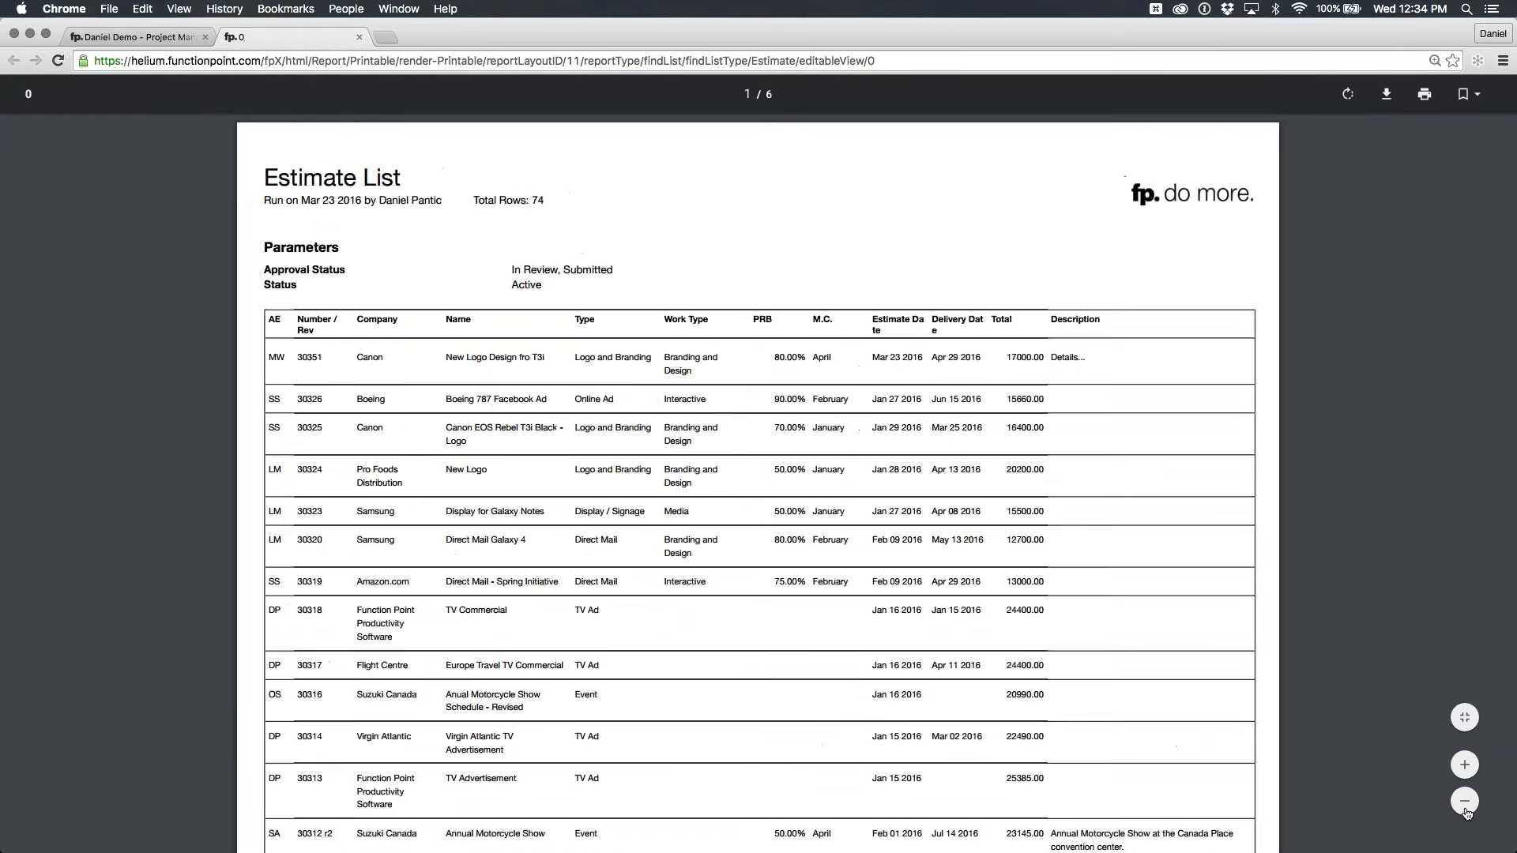
left_click(1465, 810)
left_click(1465, 810)
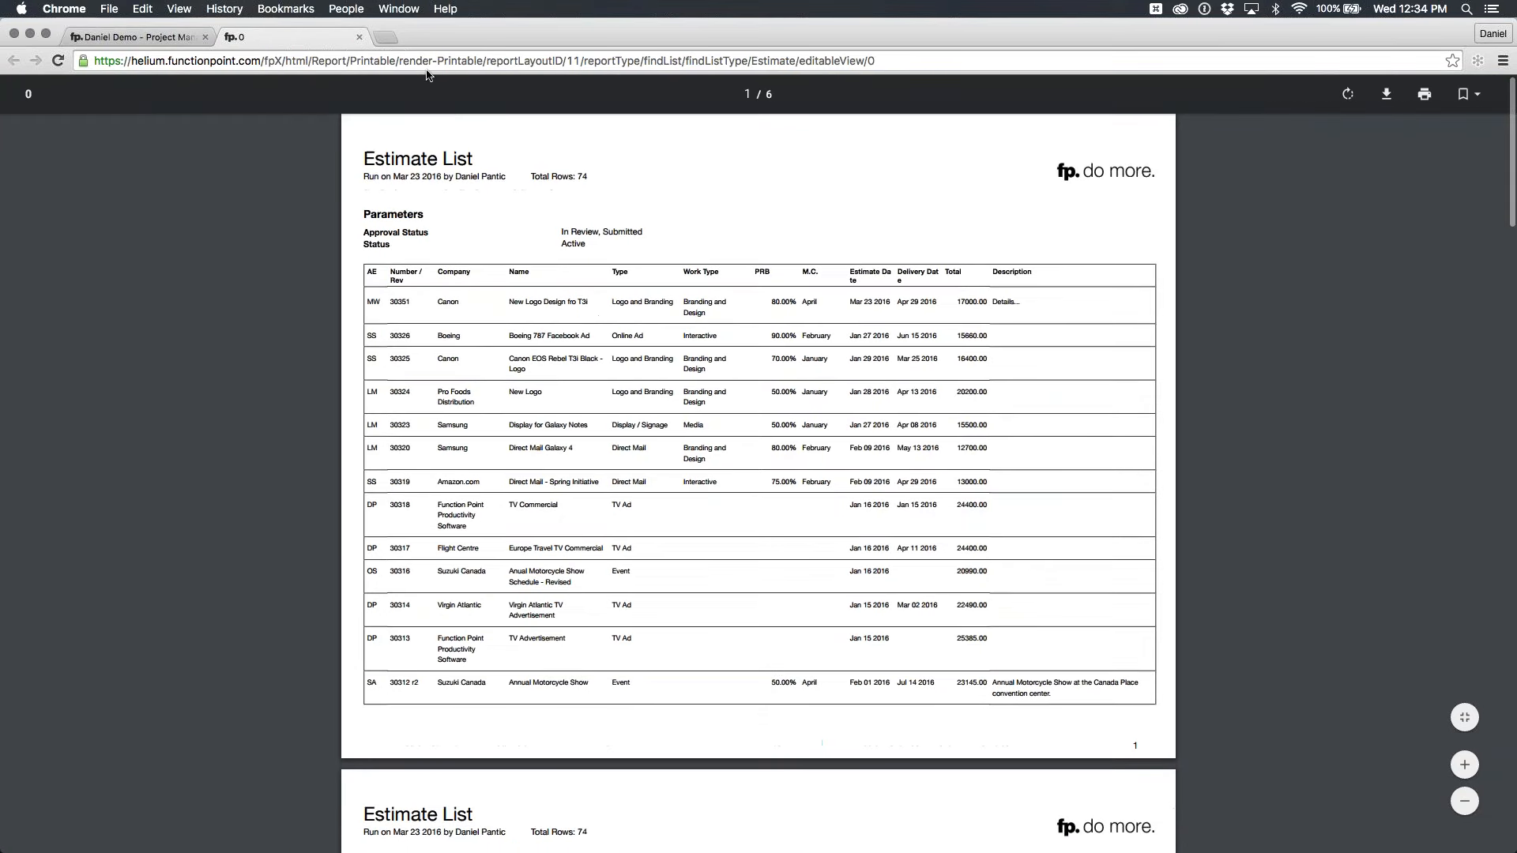
left_click(361, 38)
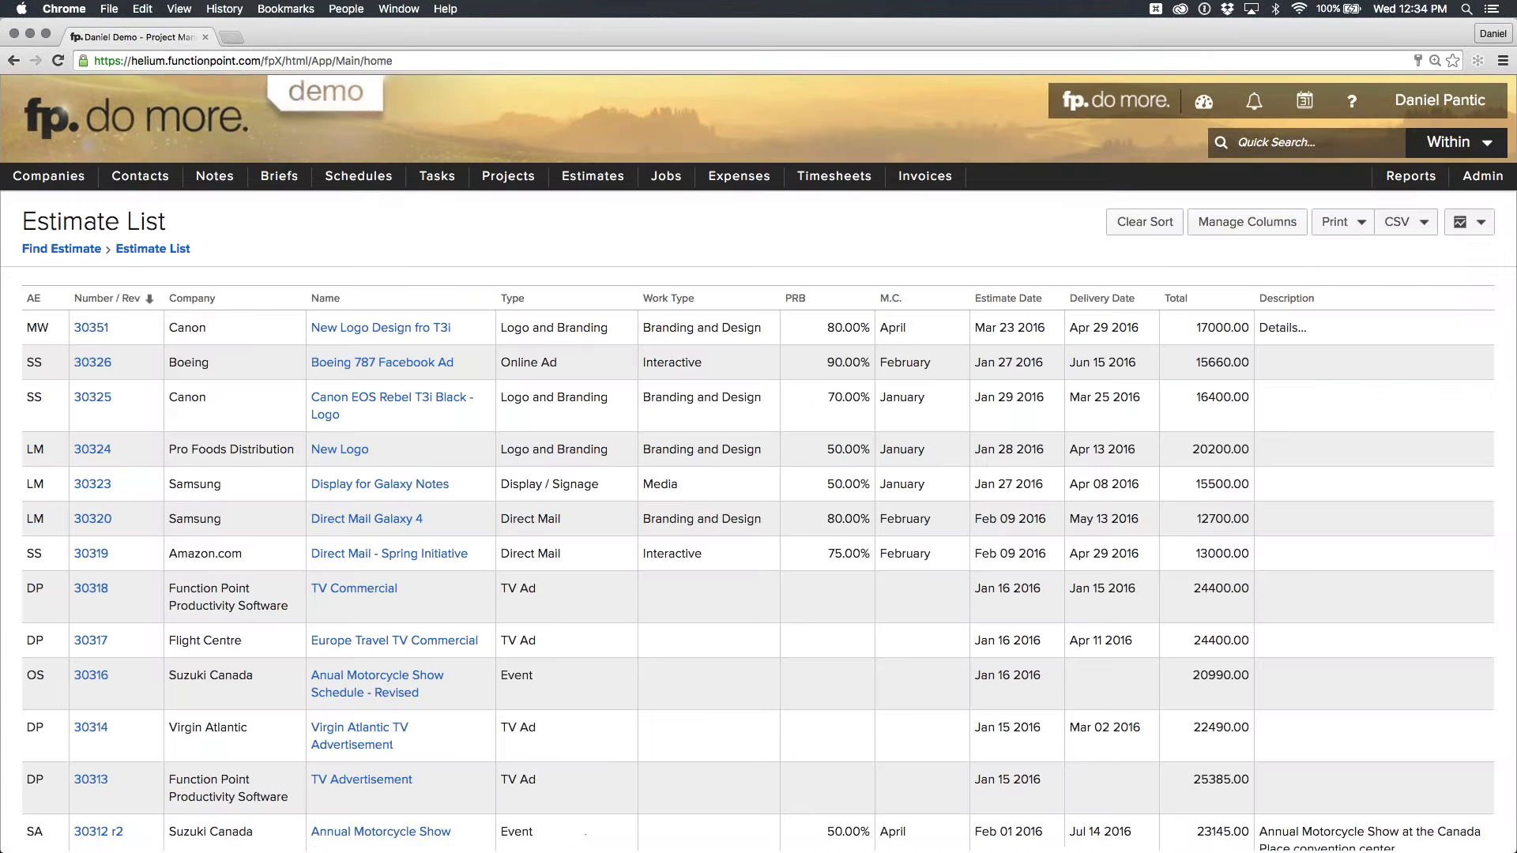
Check the CSV export options without exporting, and generate the Estimate List By Client Report.
left_click(1406, 225)
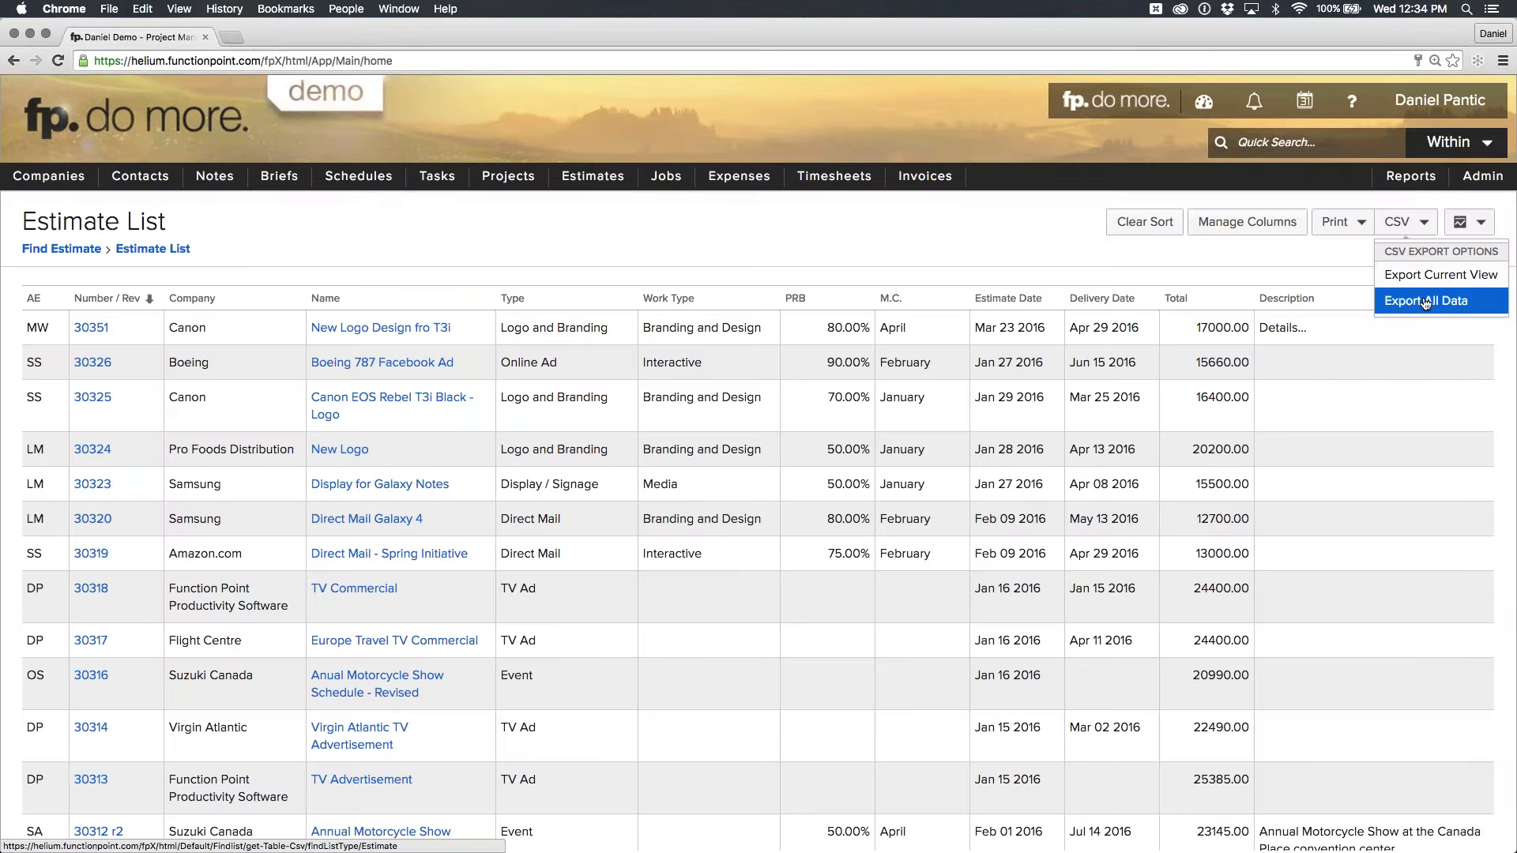
left_click(1340, 252)
left_click(1476, 234)
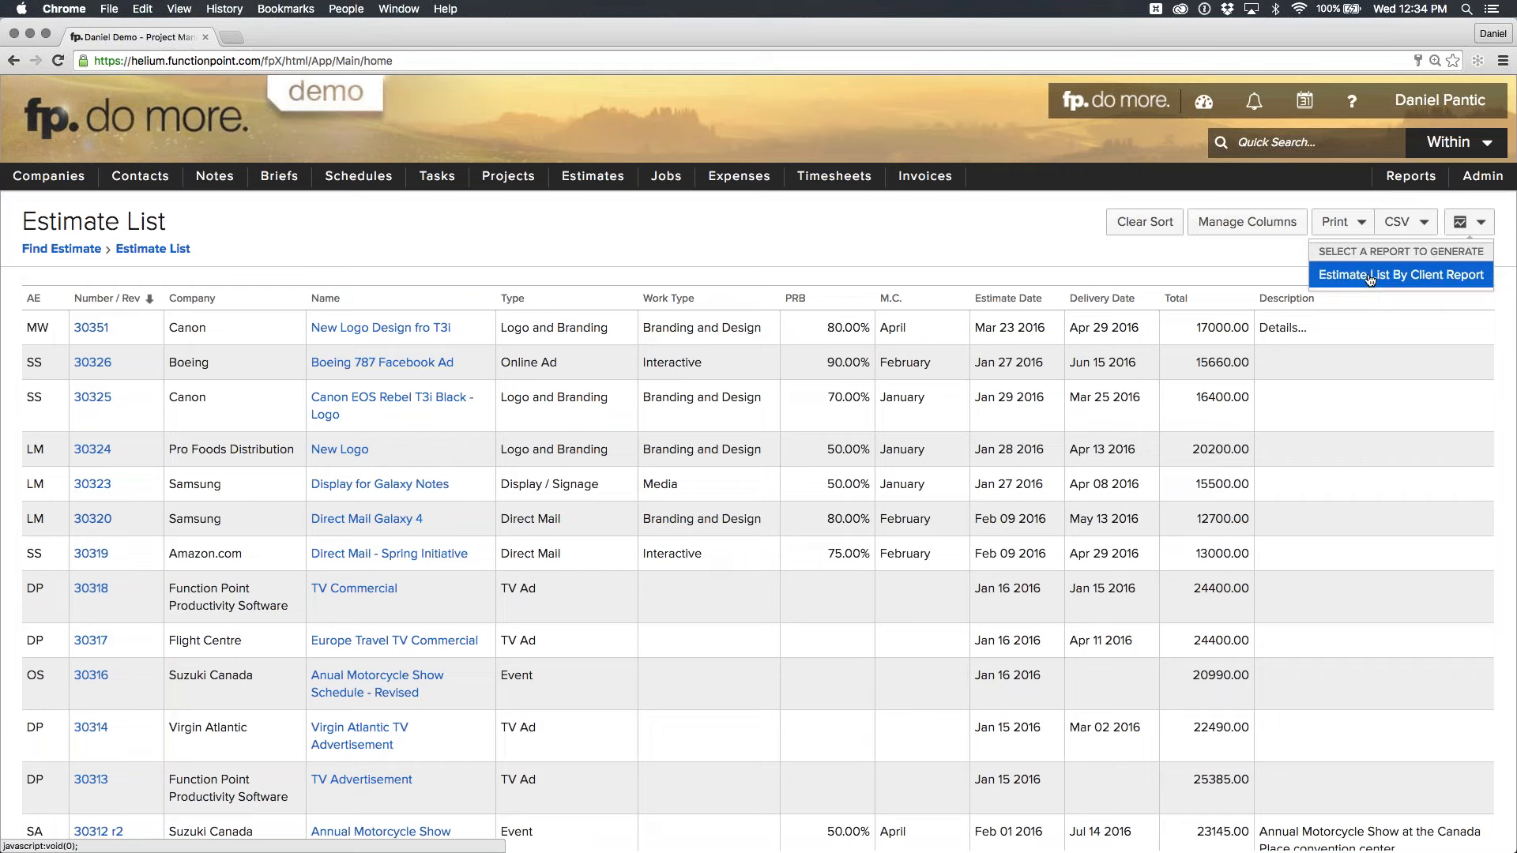
left_click(1433, 276)
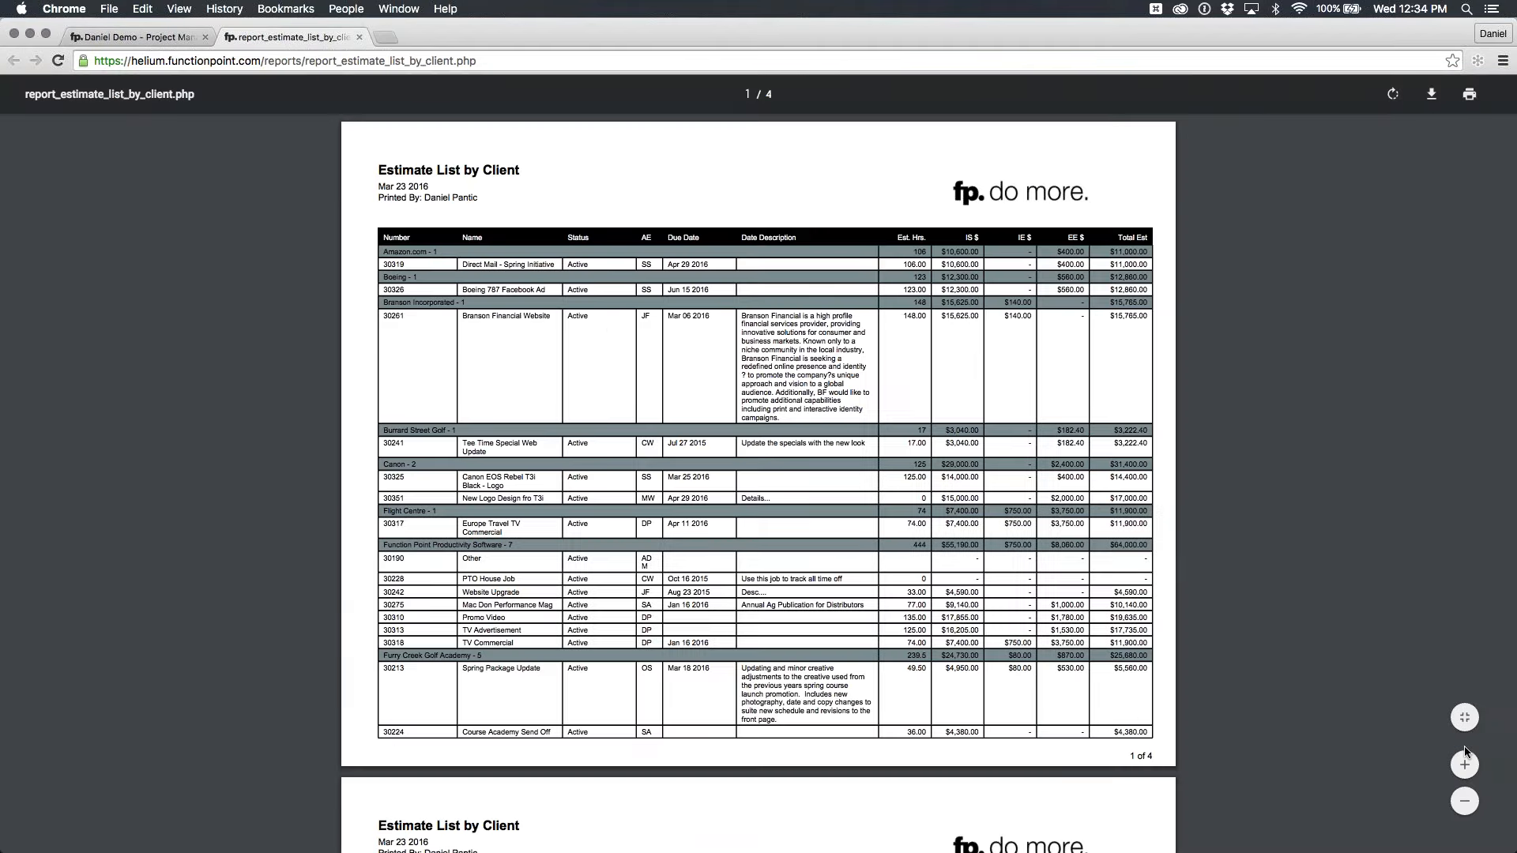
Read through the client groups, estimated hours and totals in the Estimate List by Client report, and close it.
left_click(1464, 765)
left_click(1464, 765)
left_click(1464, 765)
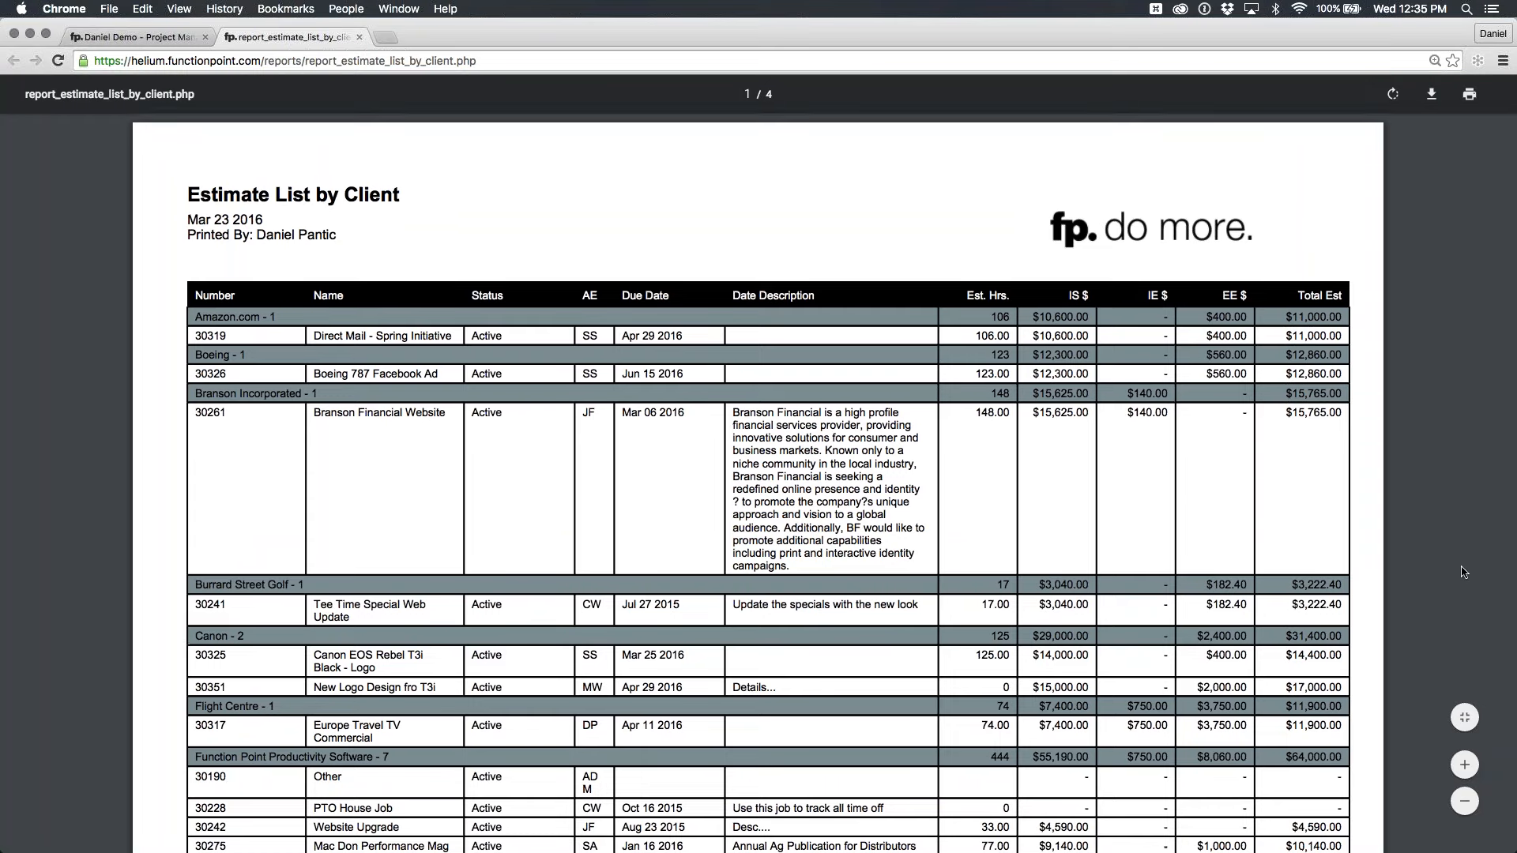
scroll(1462, 572, "down", 1)
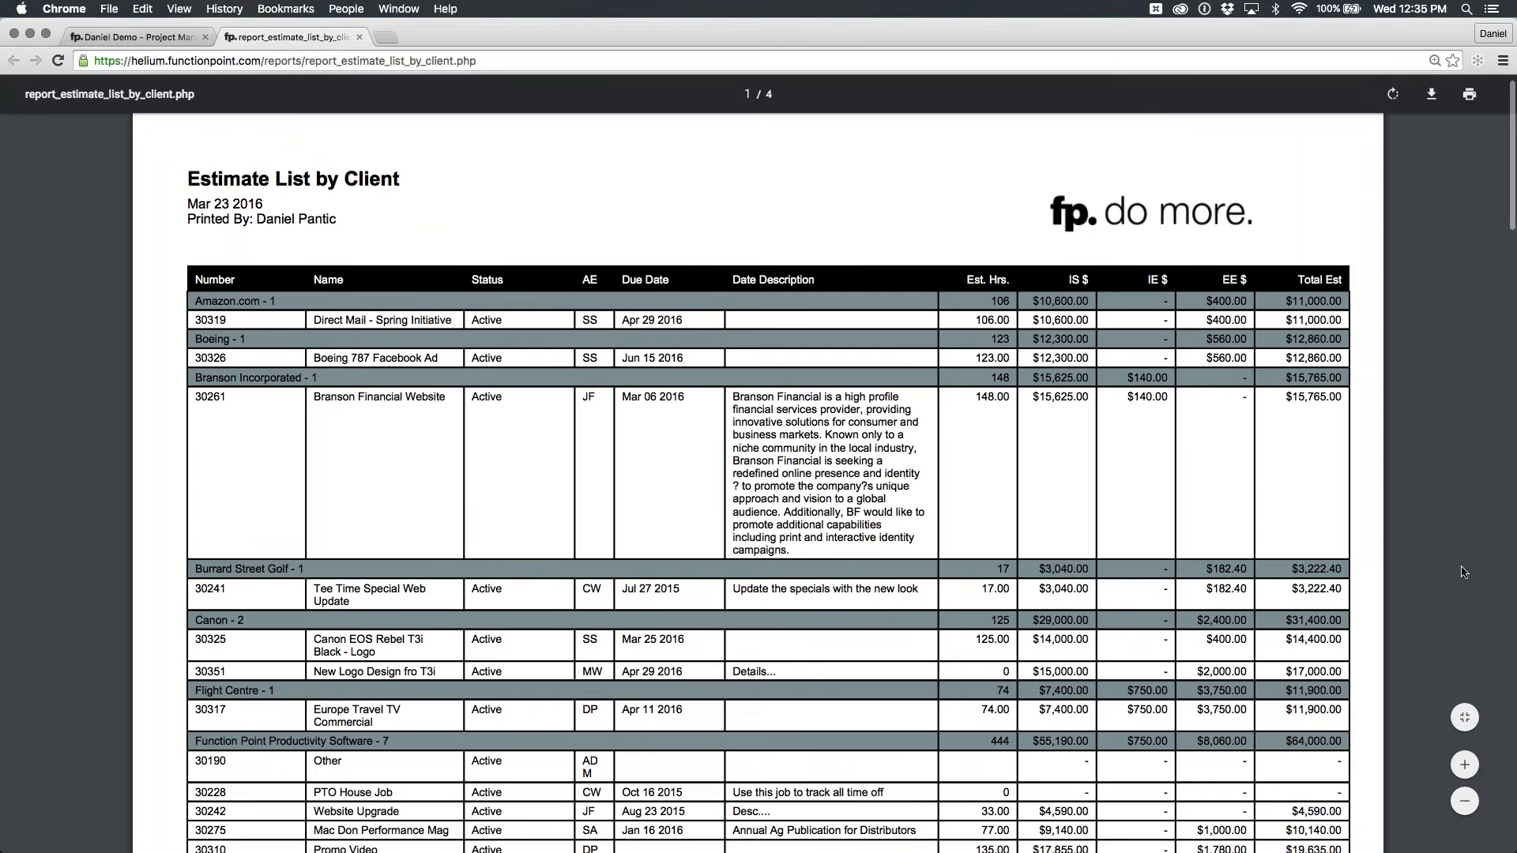
scroll(1463, 572, "down", 1)
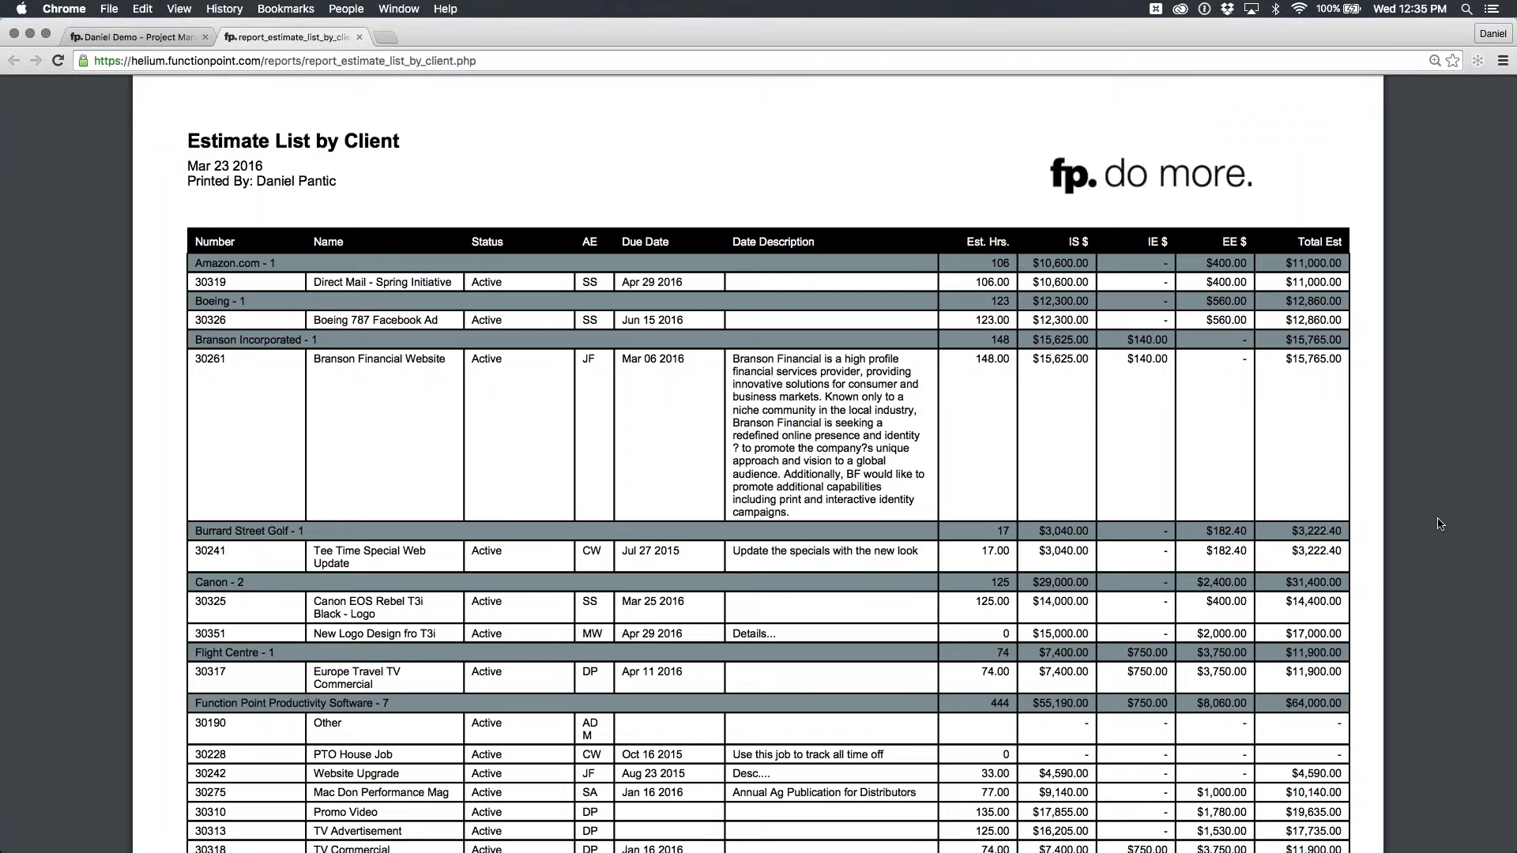
scroll(1439, 524, "down", 1)
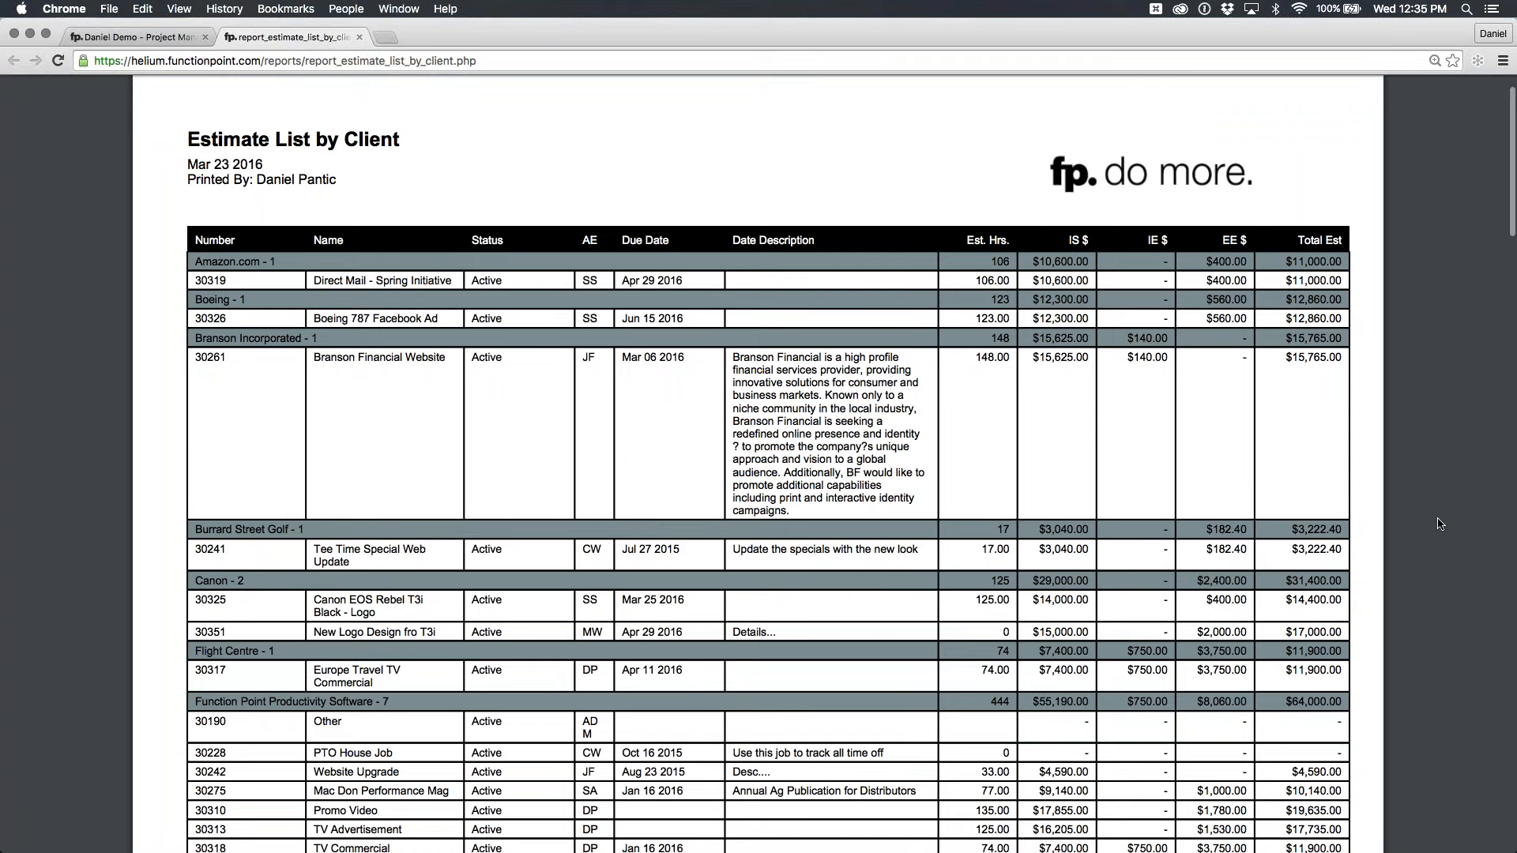
scroll(1439, 523, "down", 1)
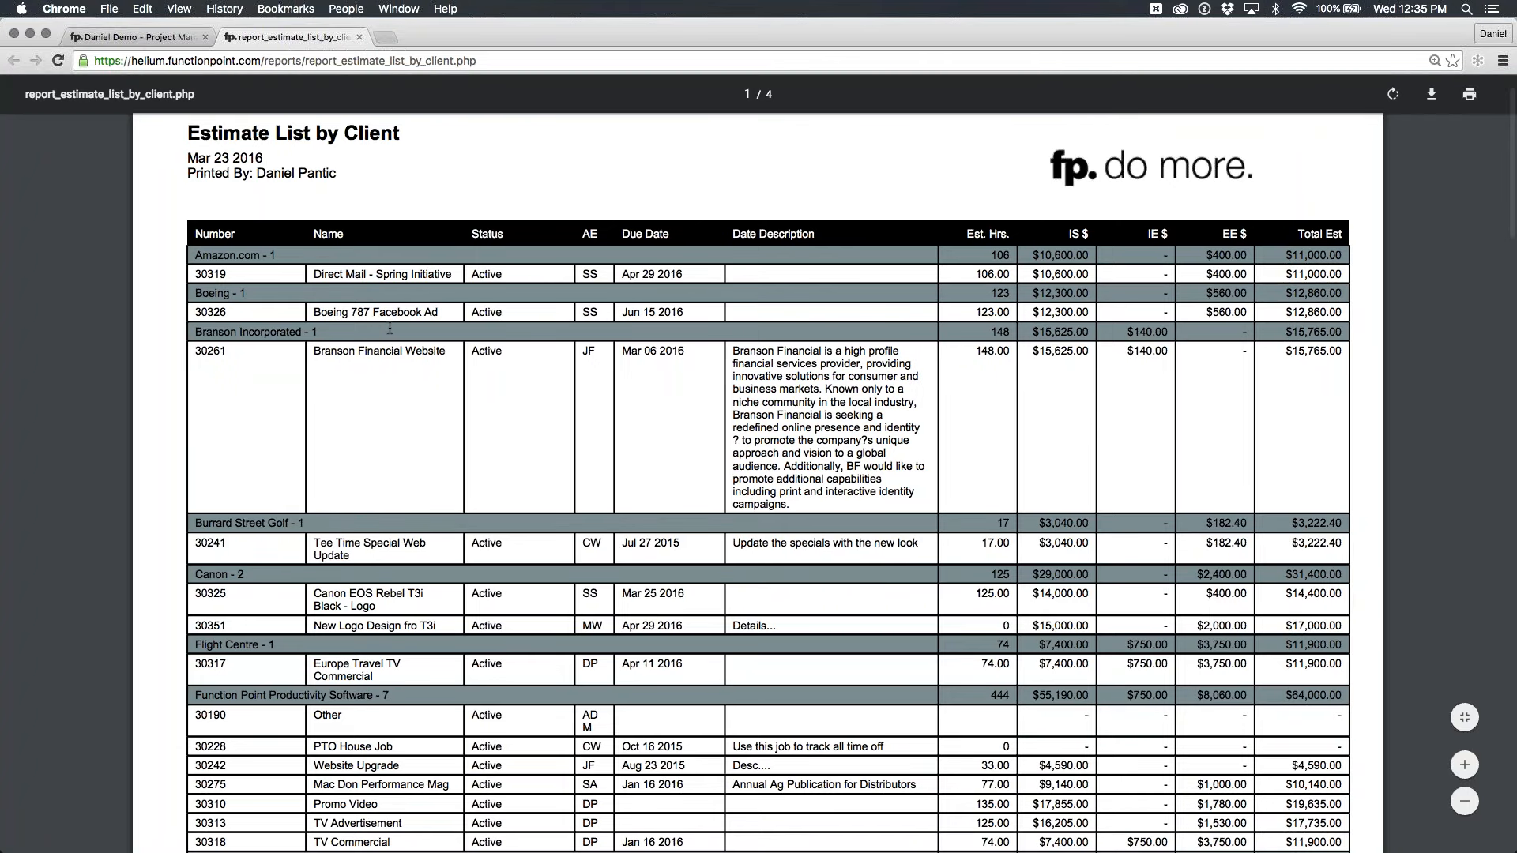
scroll(389, 329, "down", 1)
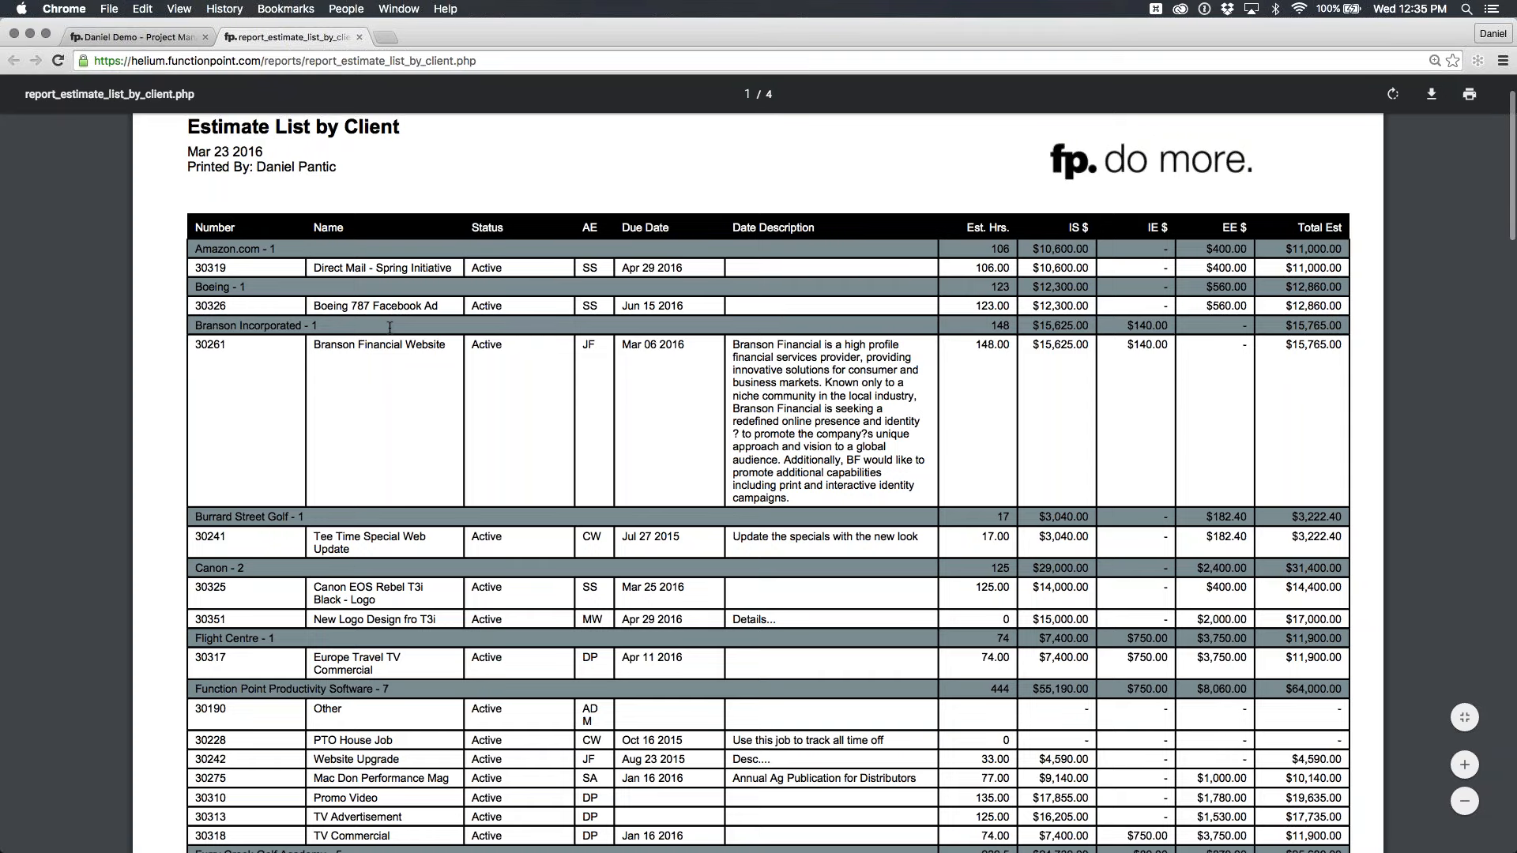
scroll(390, 327, "down", 3)
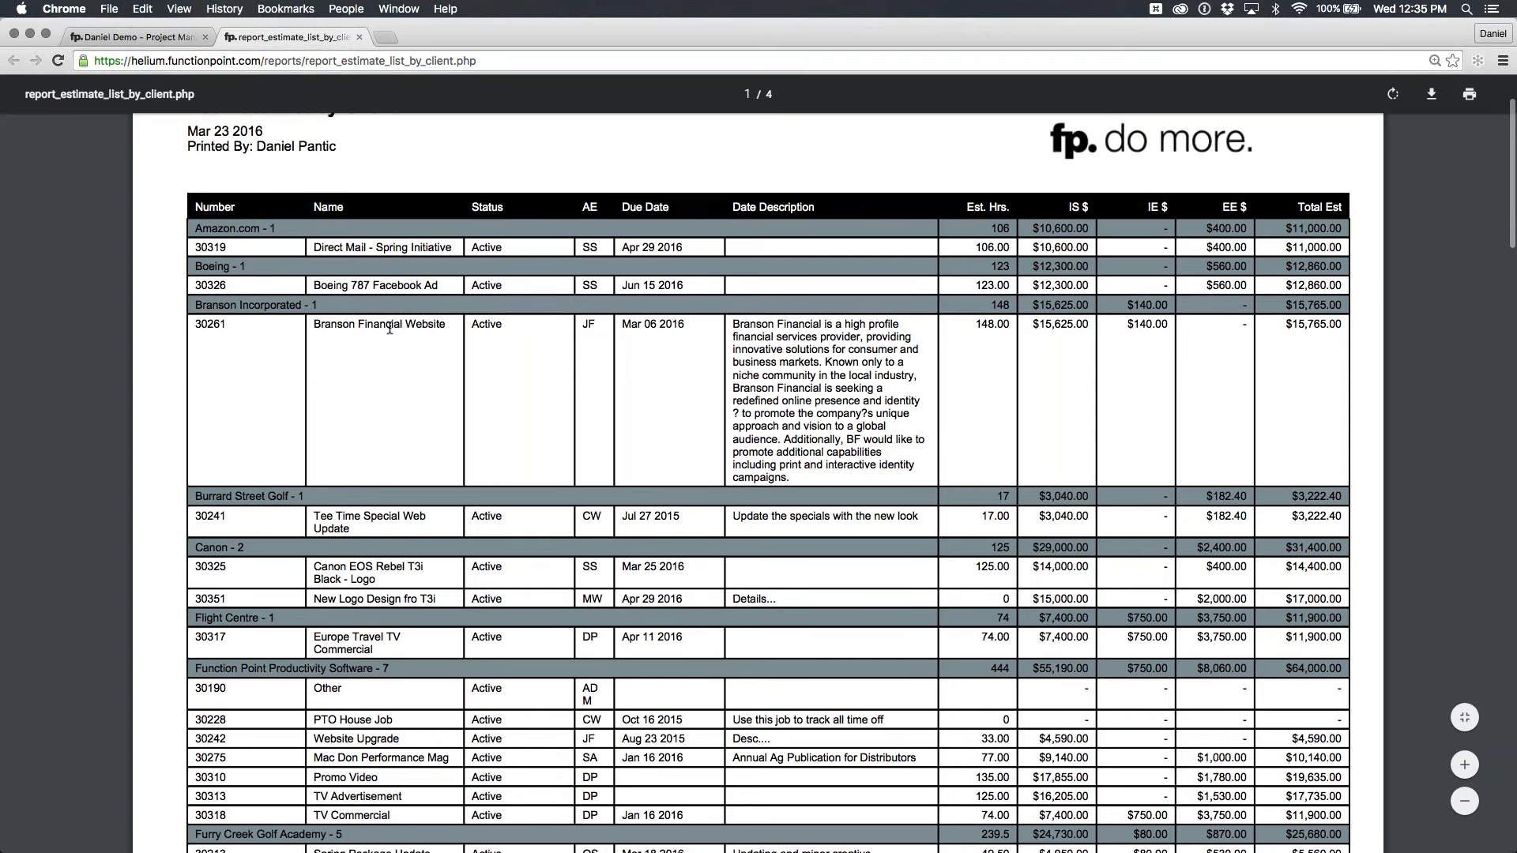
scroll(390, 329, "down", 10)
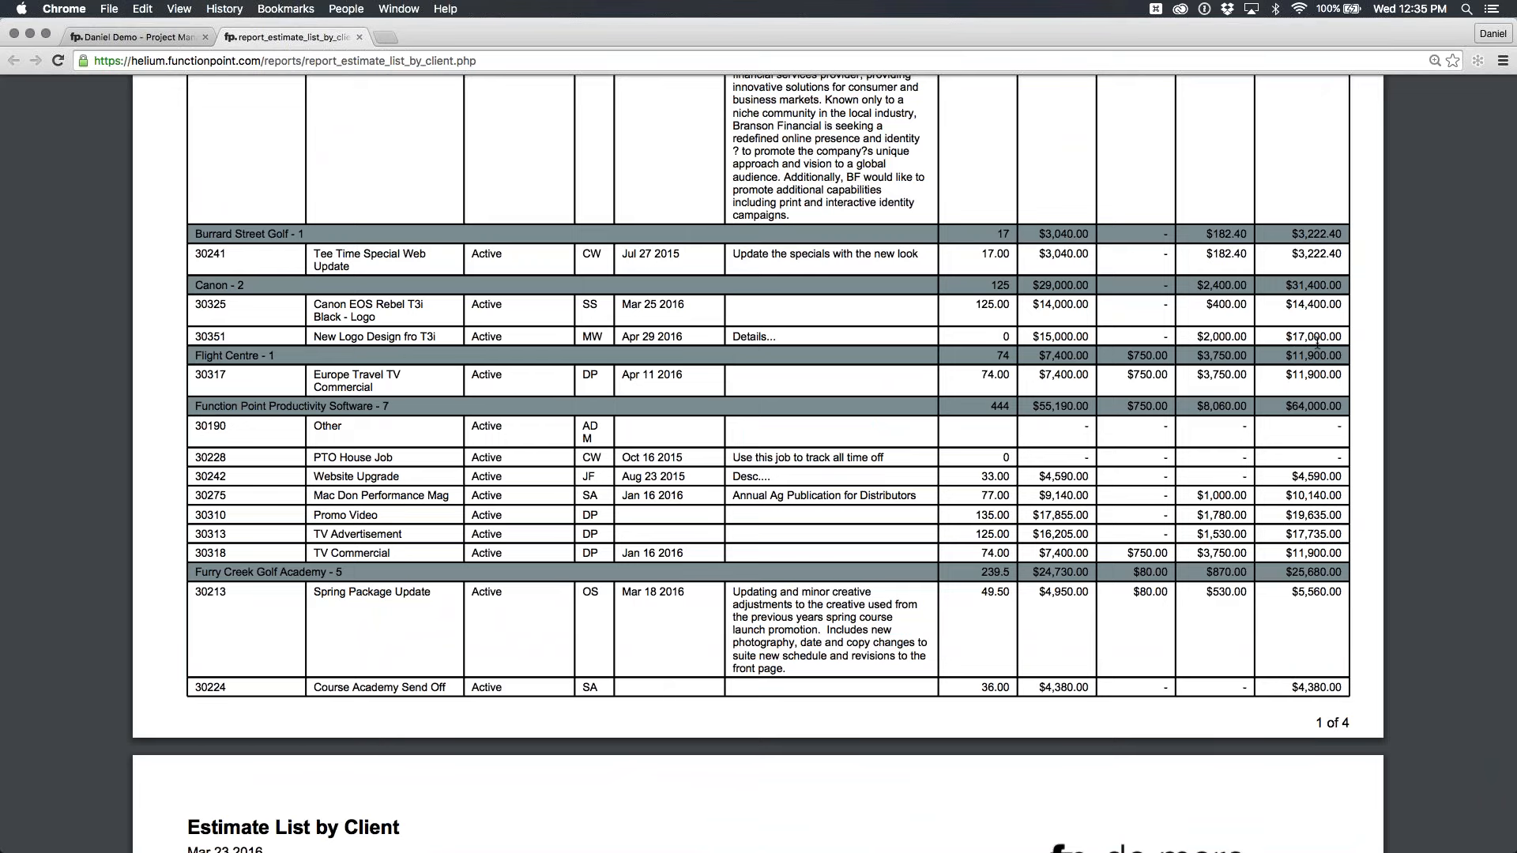
scroll(1317, 343, "up", 1)
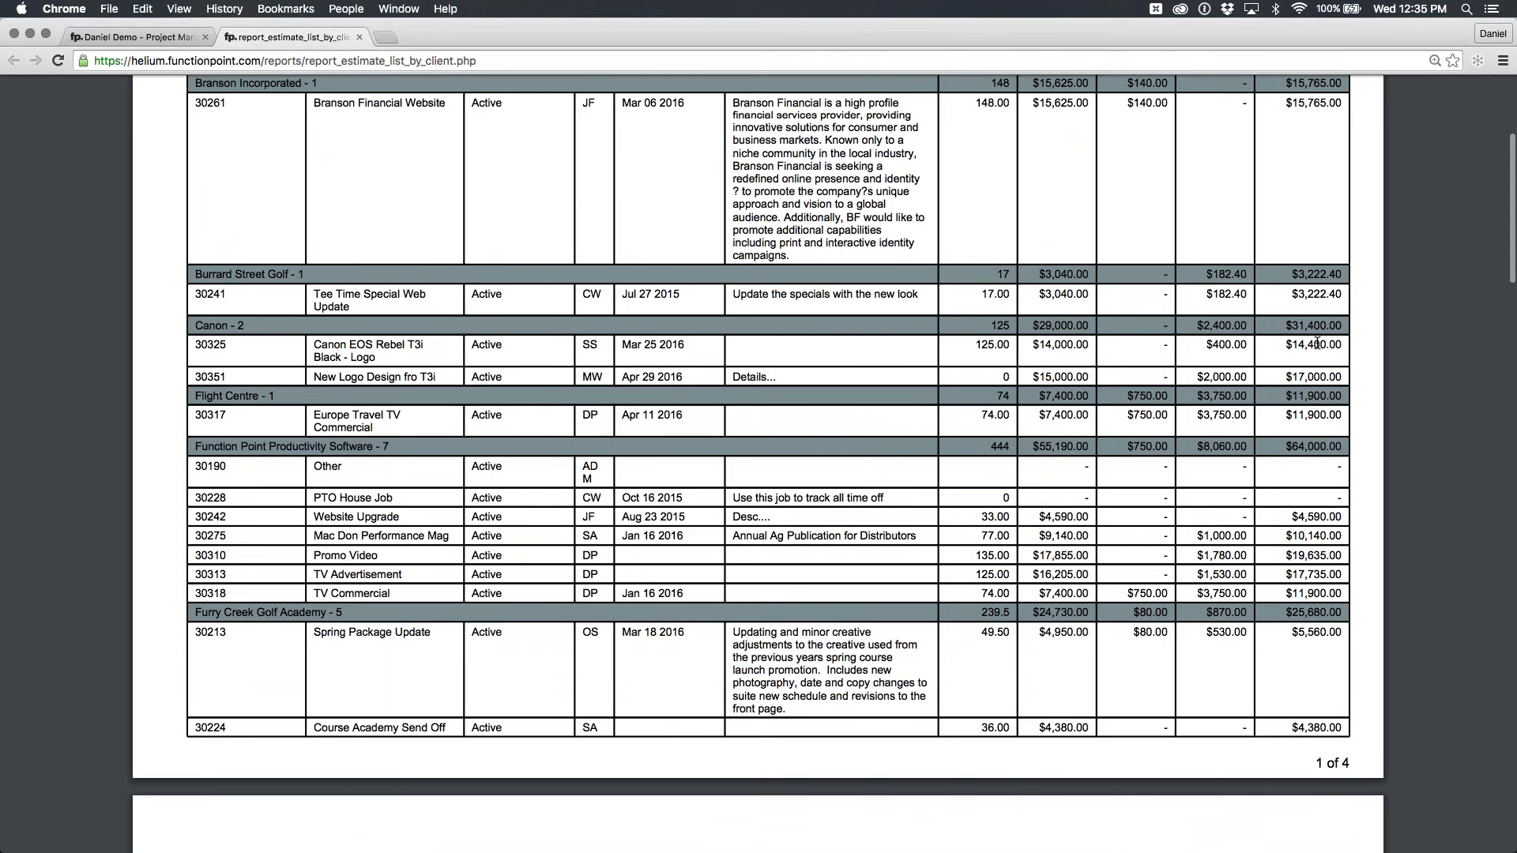
scroll(1317, 343, "up", 4)
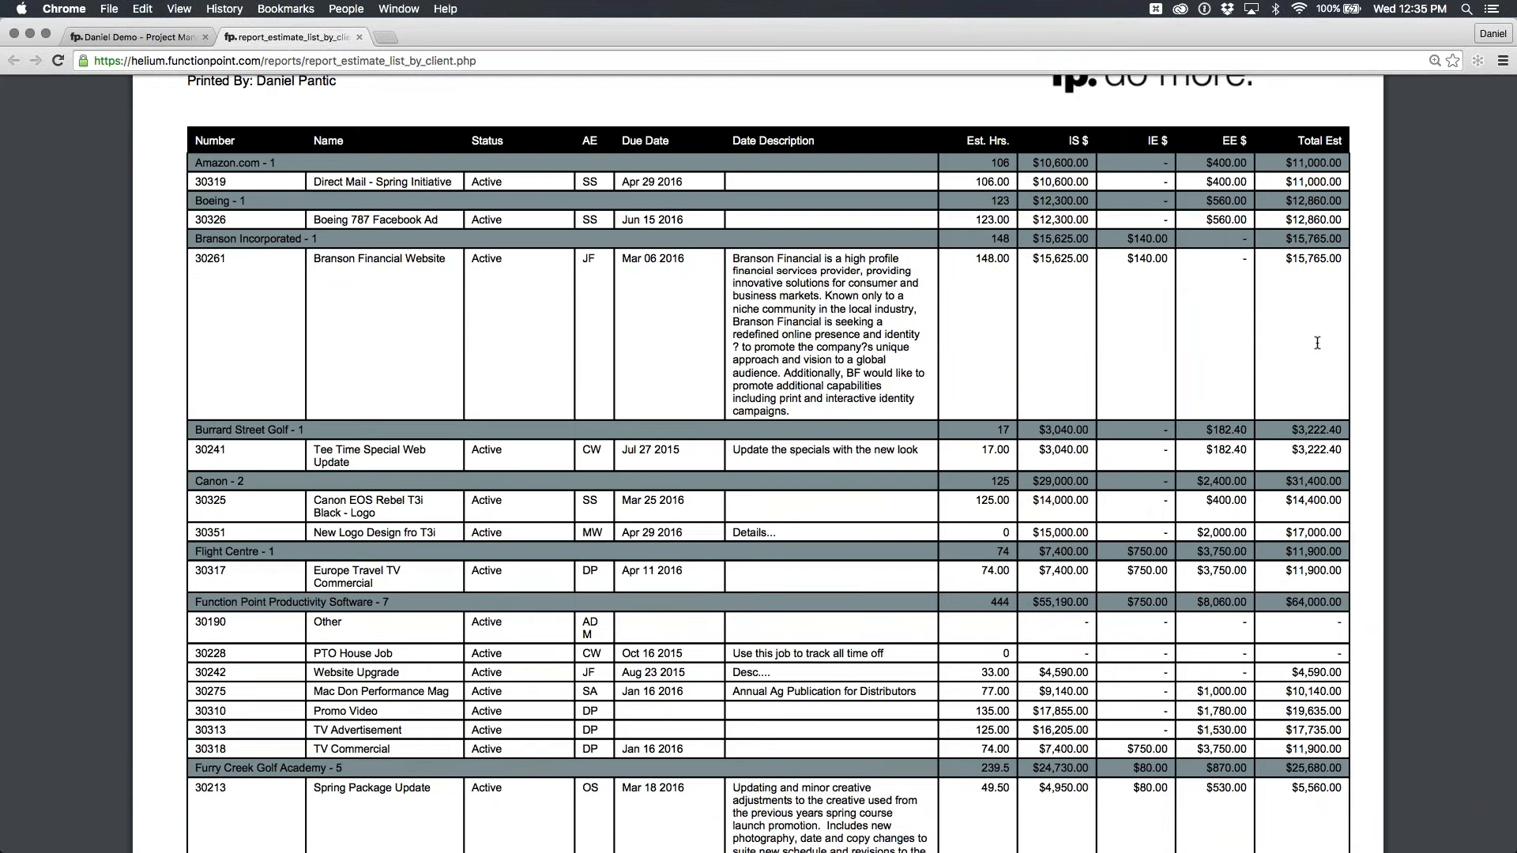
scroll(1317, 343, "up", 1)
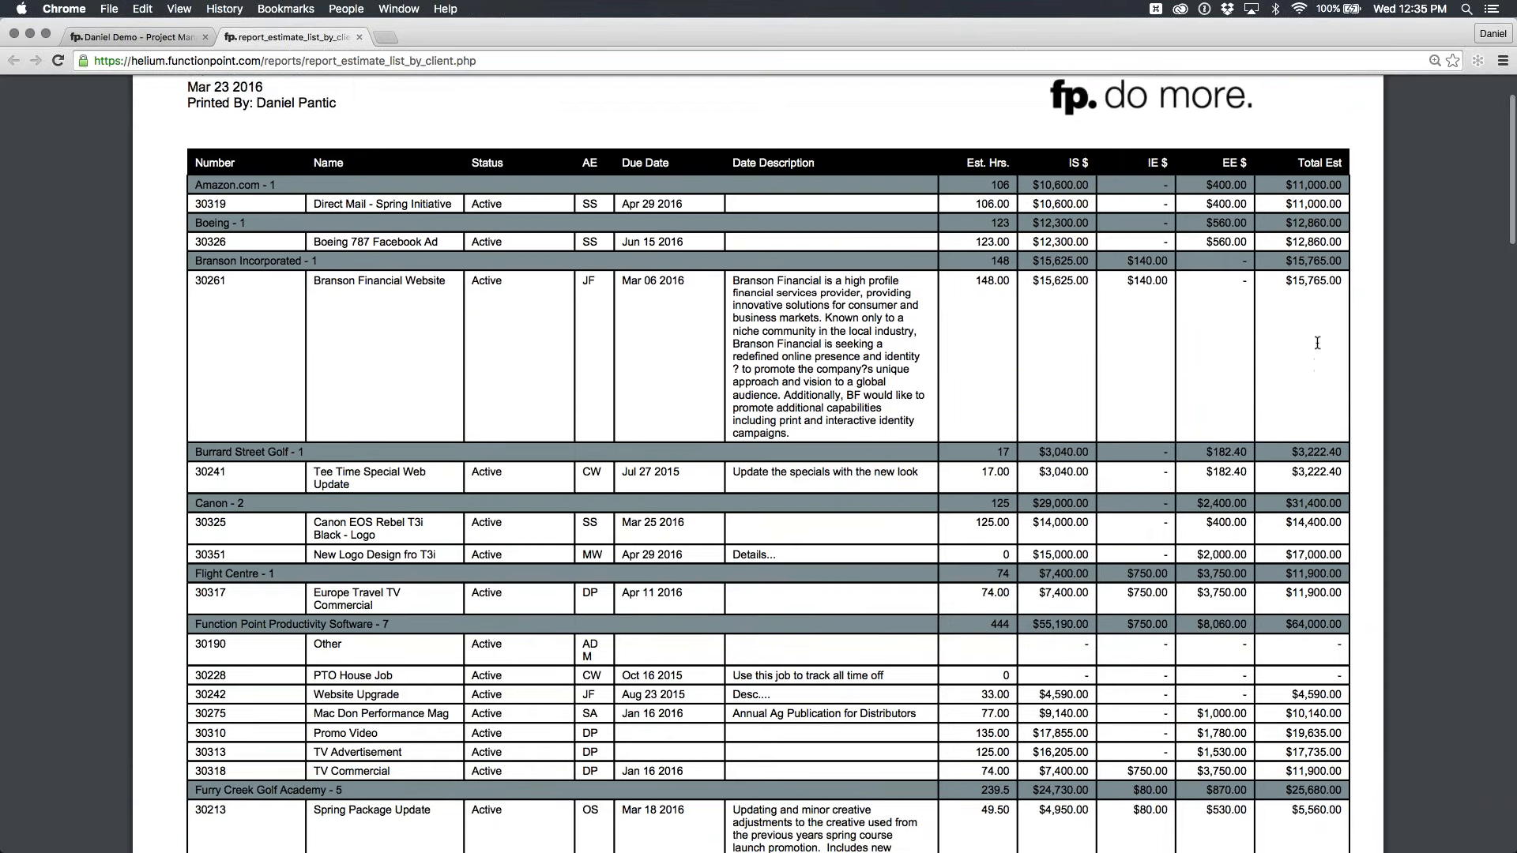
scroll(1316, 342, "up", 3)
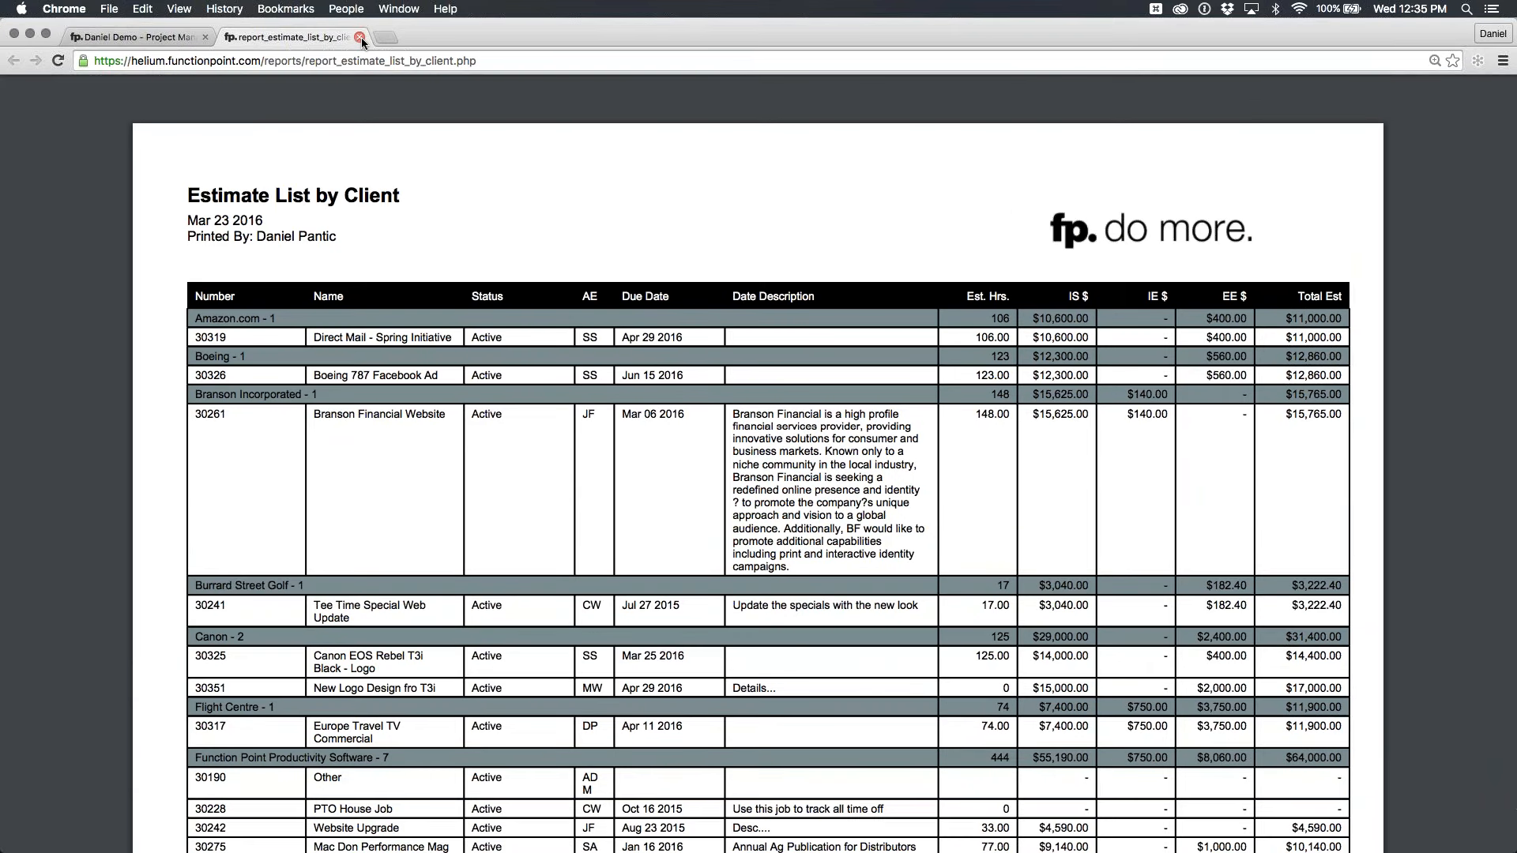
left_click(359, 38)
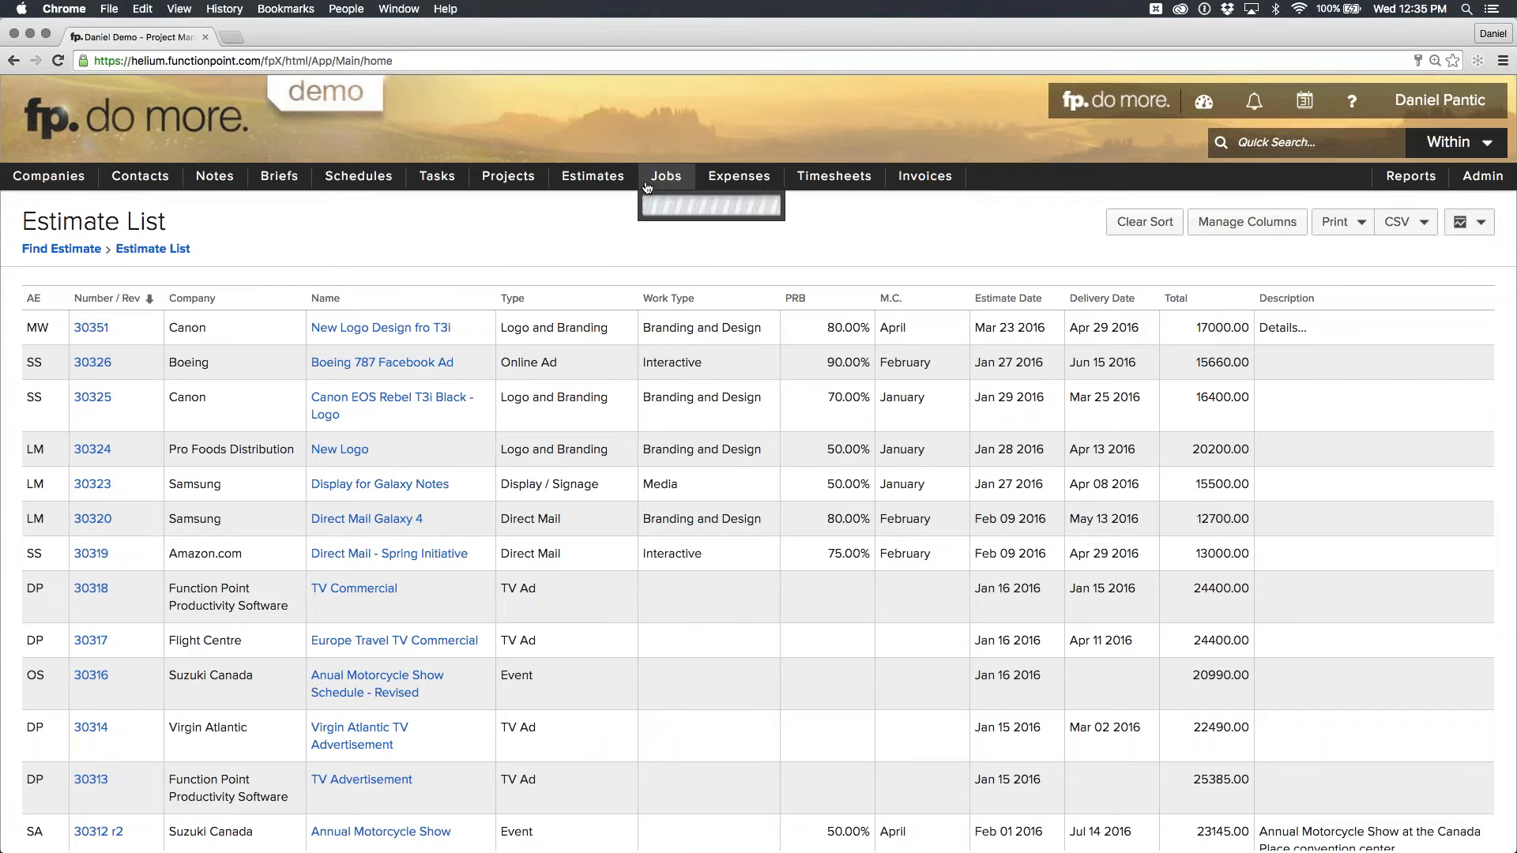
Open Canon's New Logo Design fro T3i estimate from the estimate list.
mouse_move(655, 179)
mouse_move(677, 245)
mouse_move(593, 177)
mouse_move(613, 235)
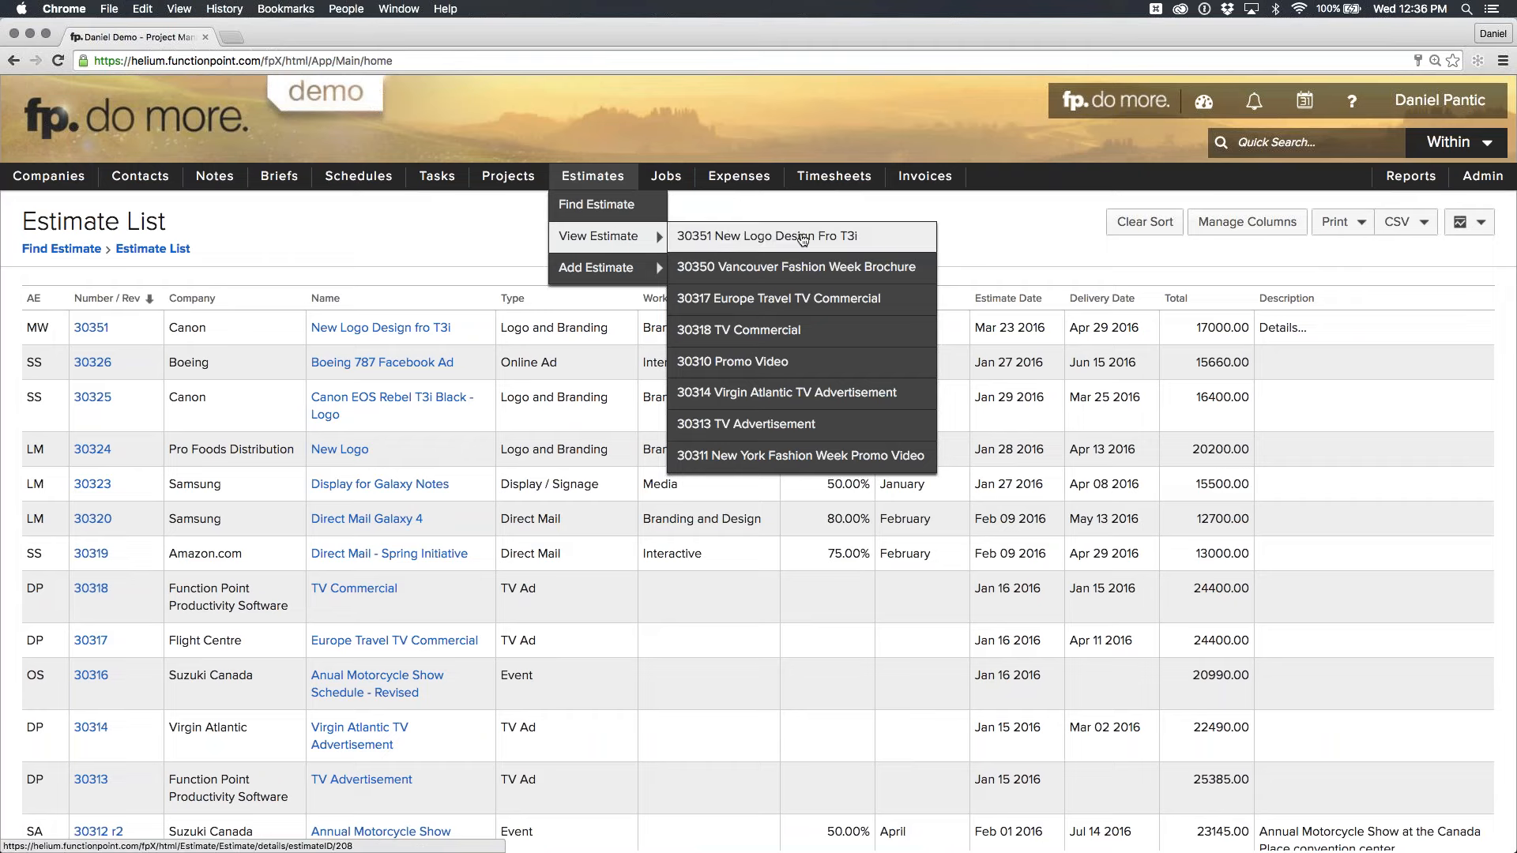
left_click(387, 328)
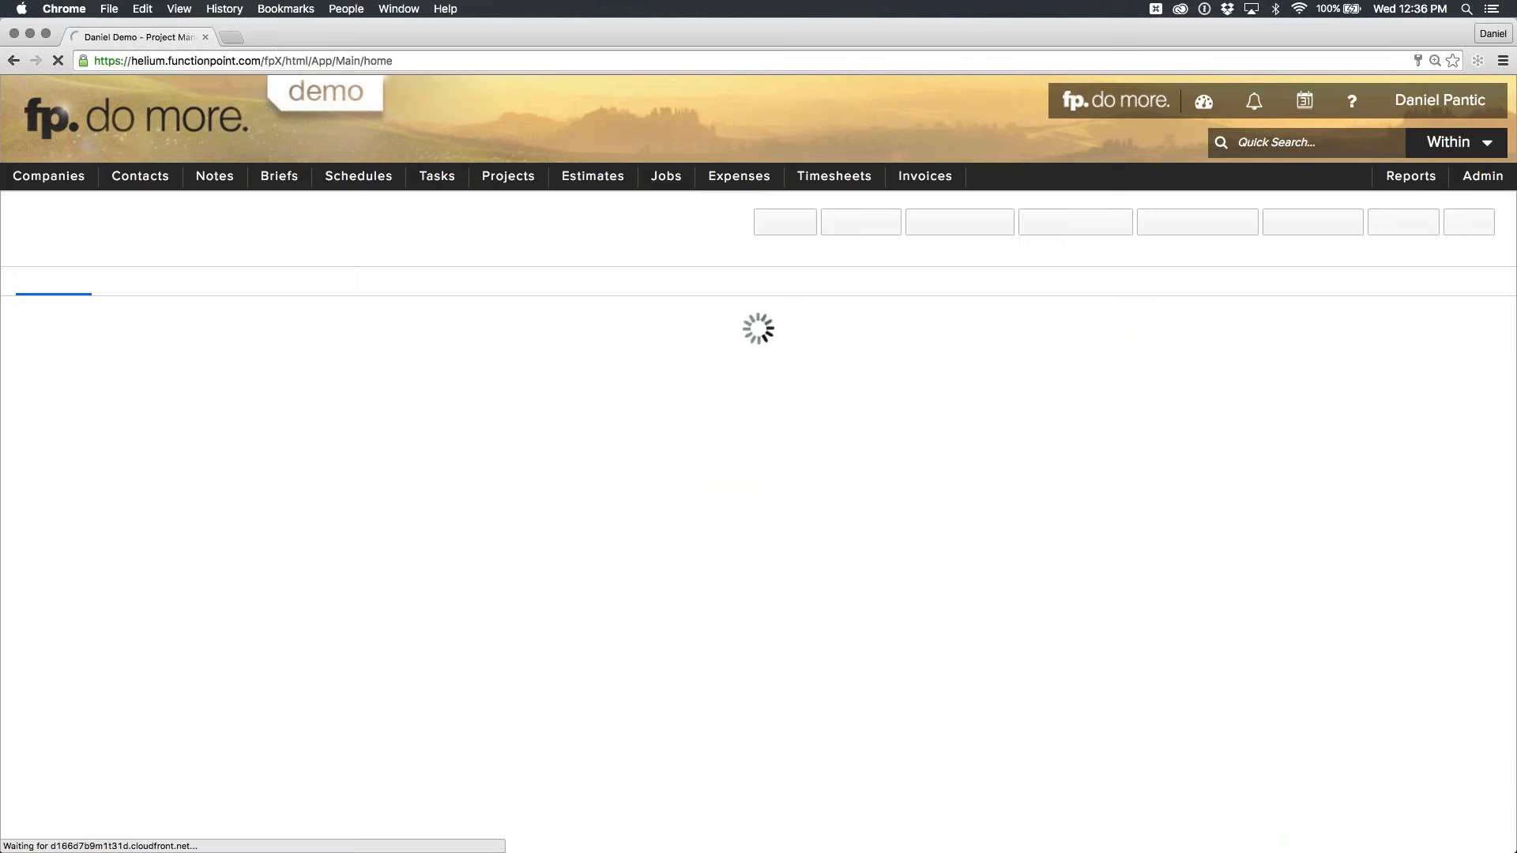
left_click_drag(276, 223, 3, 220)
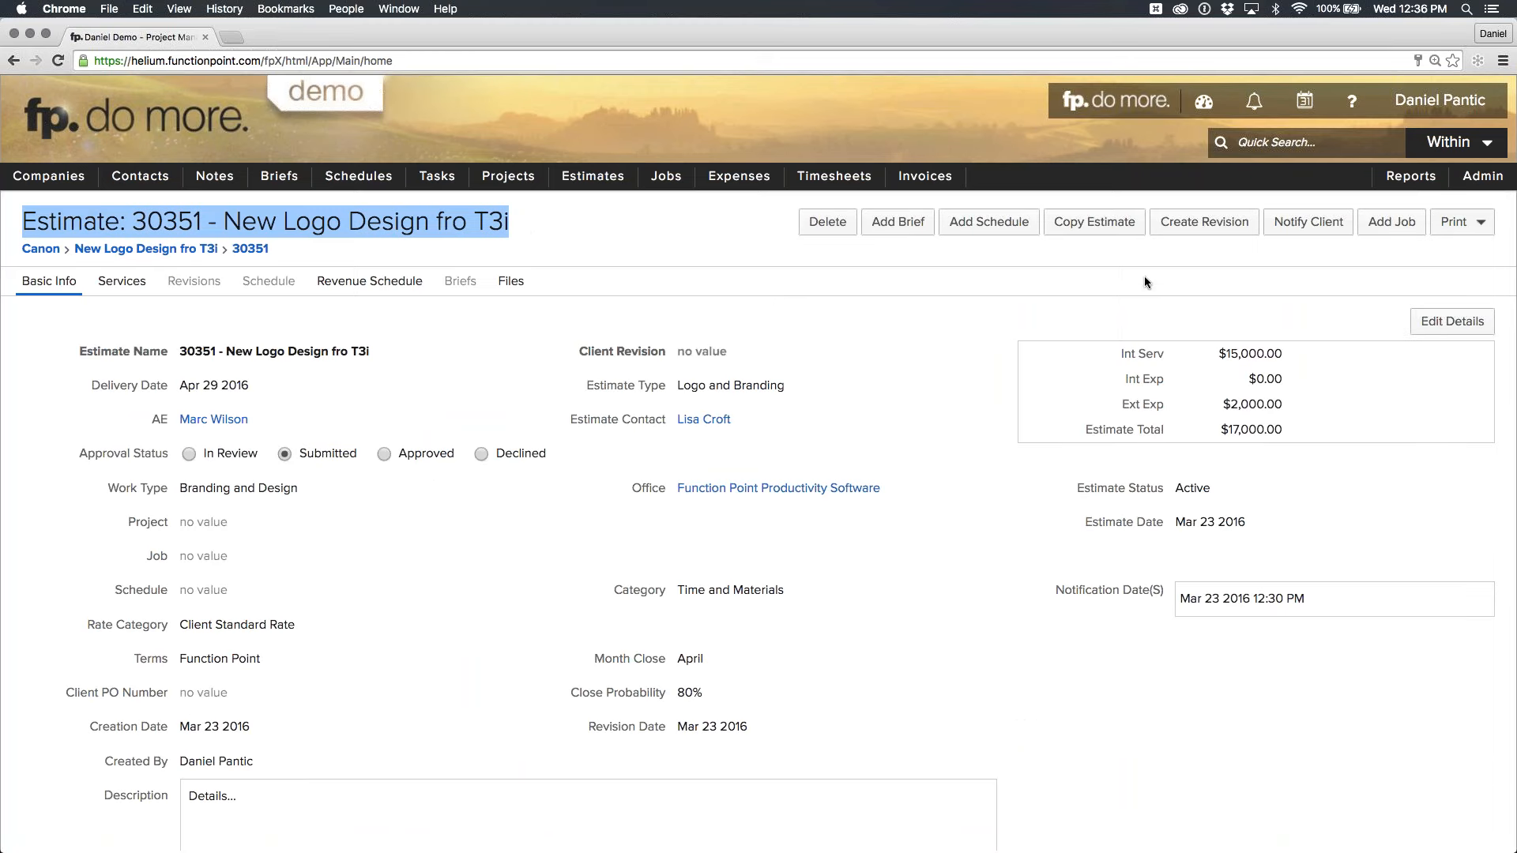
Add a job from the New Logo Design fro T3i estimate.
left_click(1399, 229)
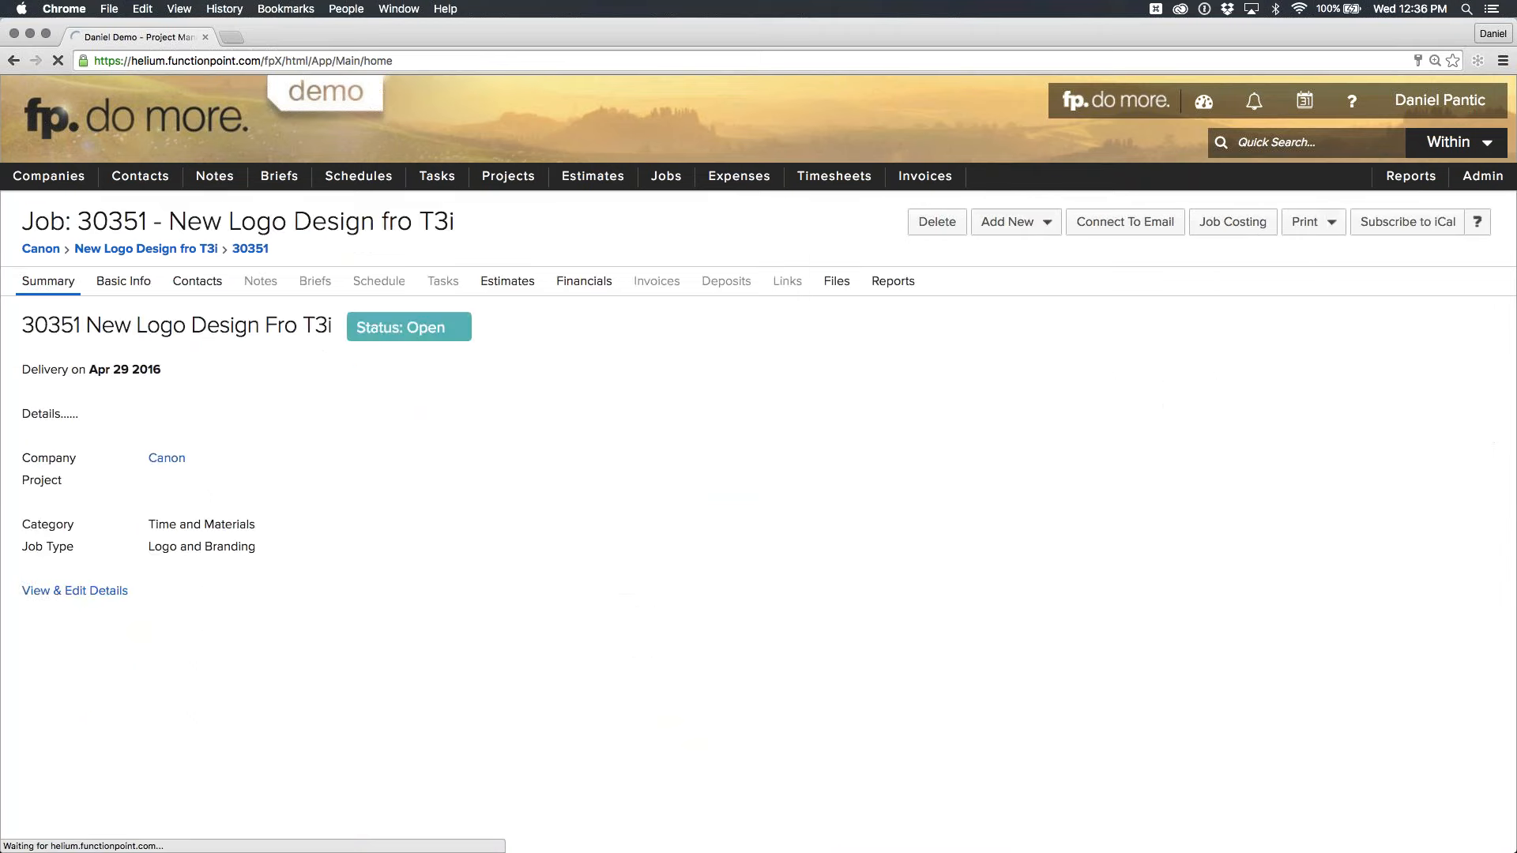
left_click_drag(455, 221, 76, 222)
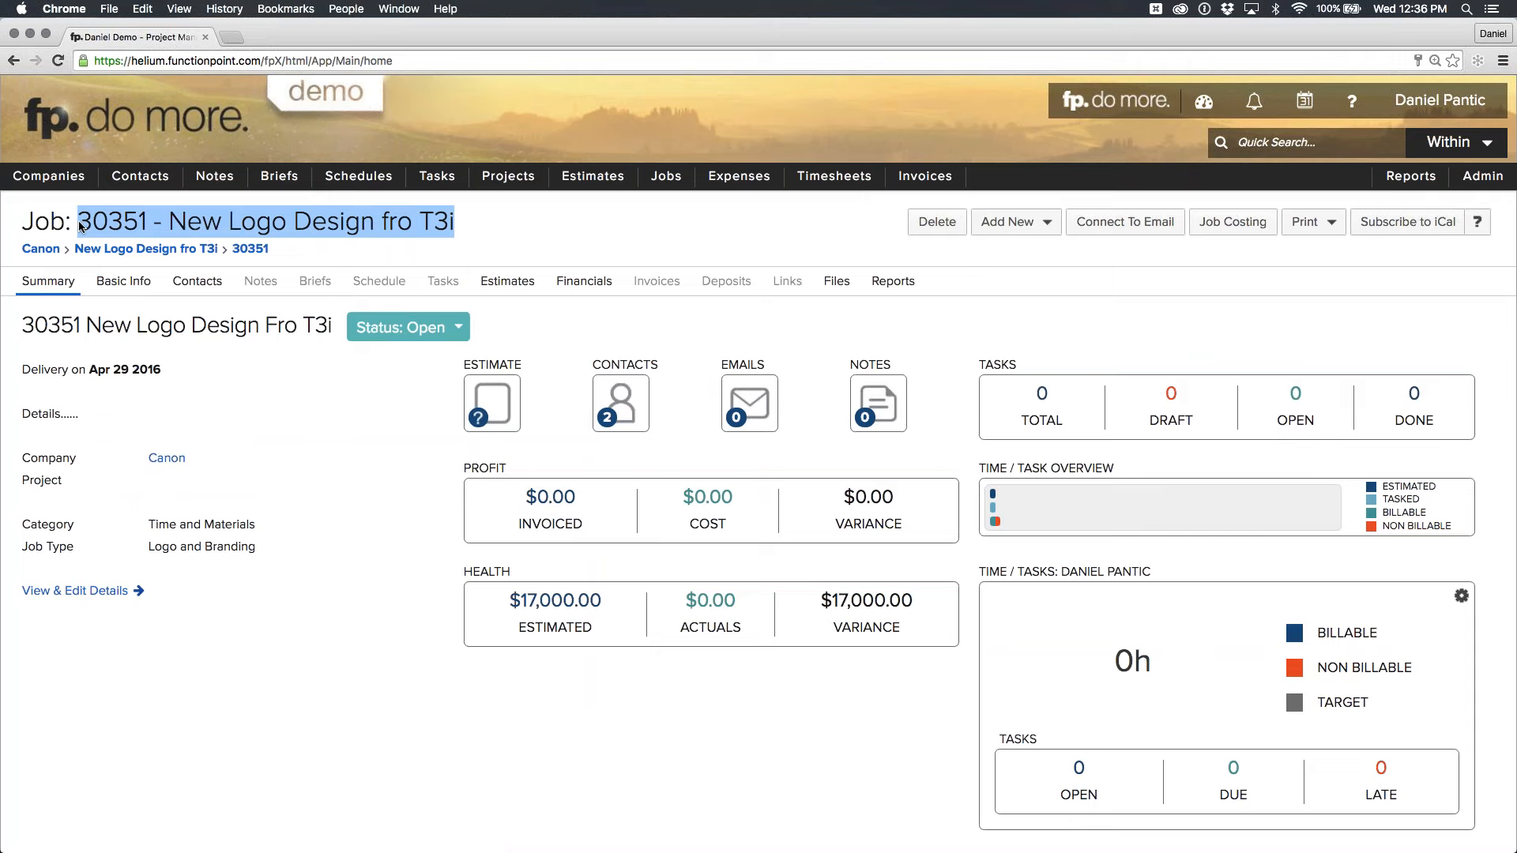
left_click(159, 219)
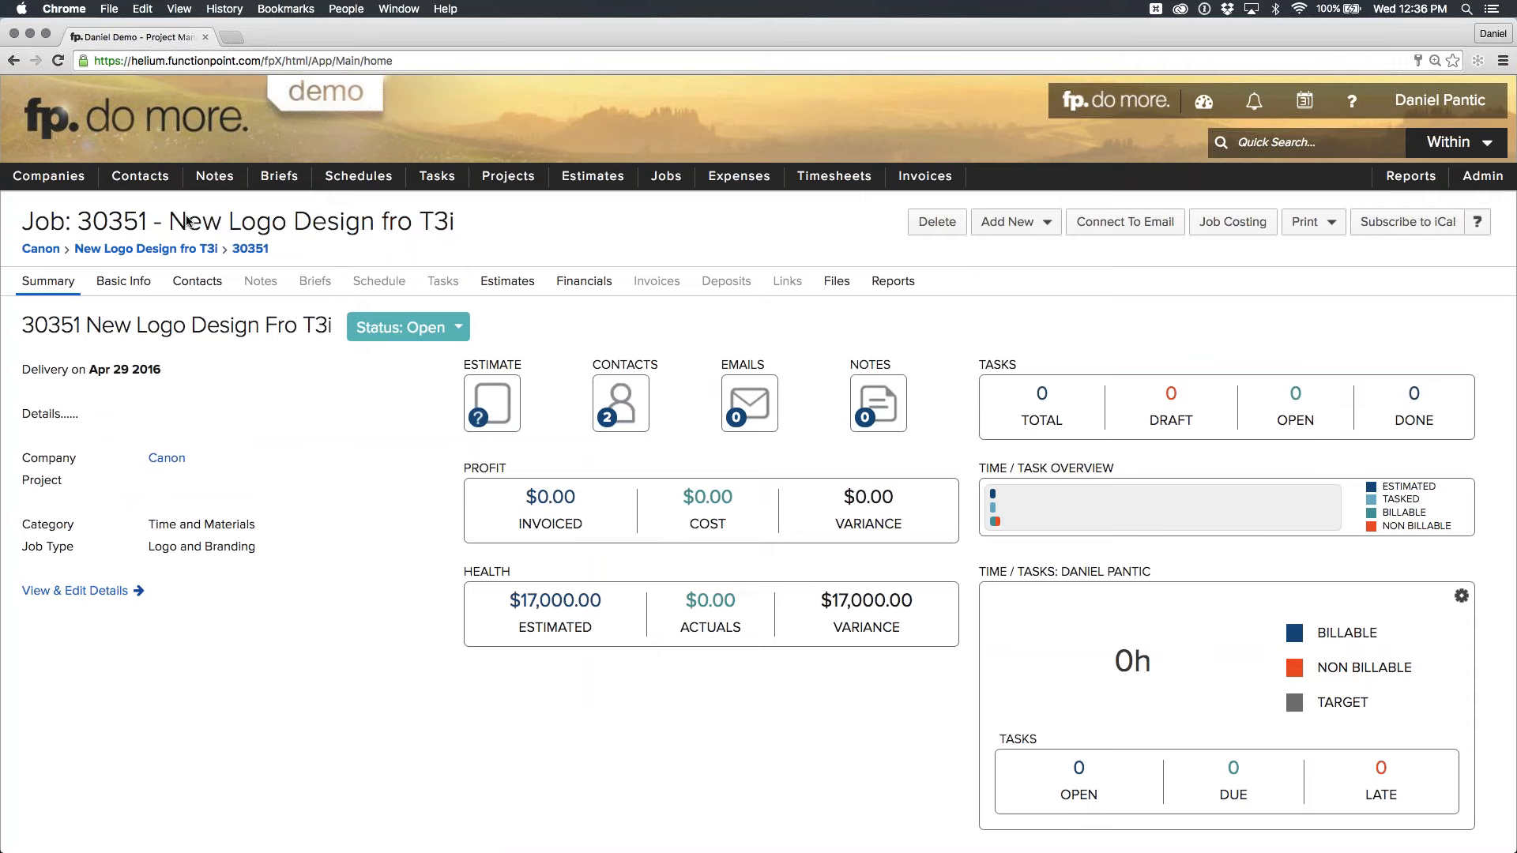
Set the status of the New Logo Design fro T3i job to Preliminary.
left_click_drag(169, 221, 456, 221)
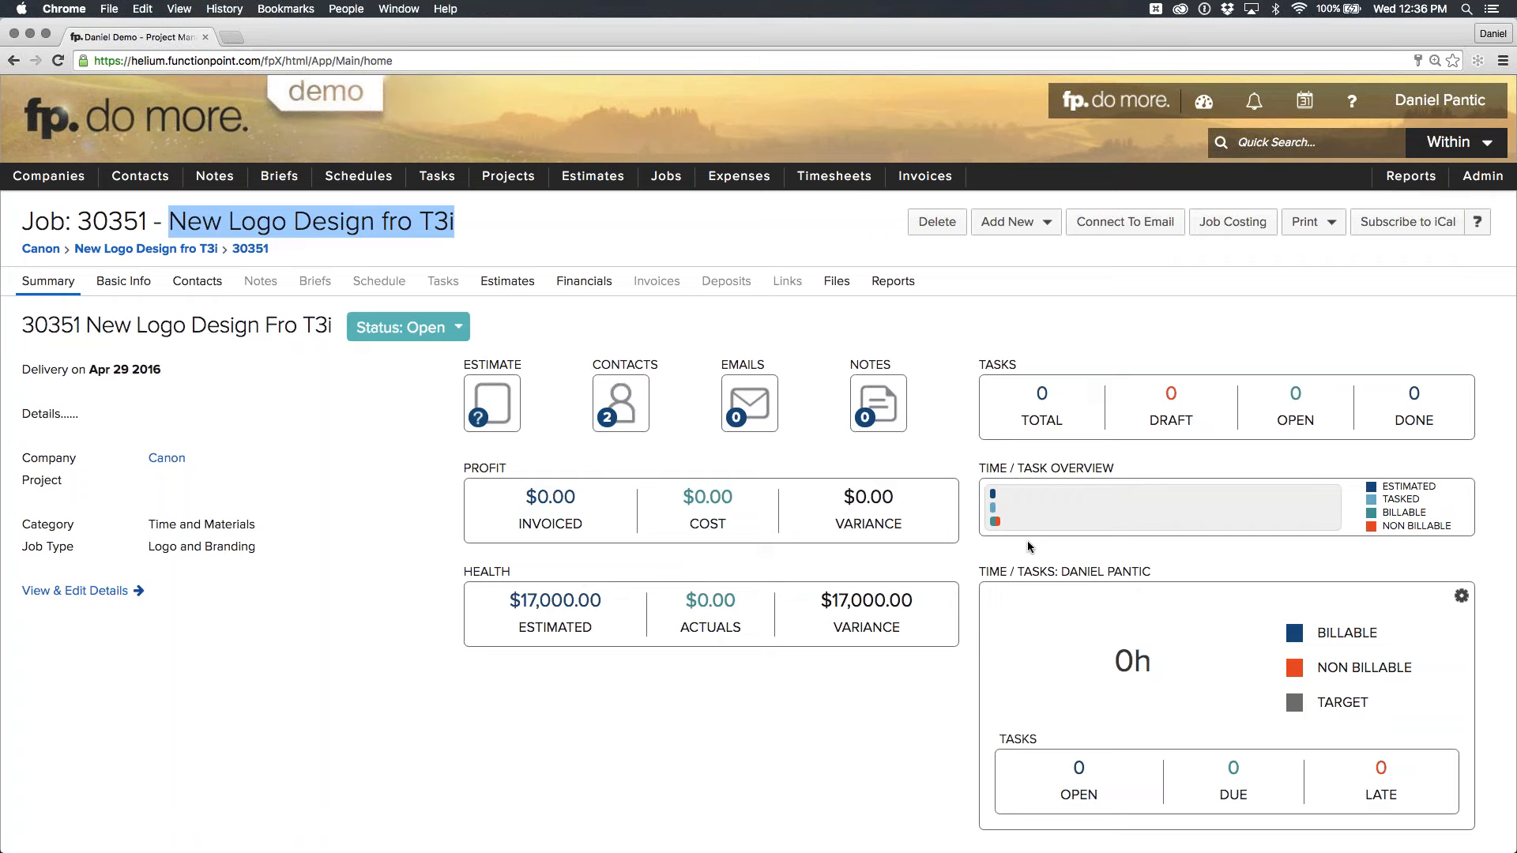
left_click(443, 330)
left_click(447, 349)
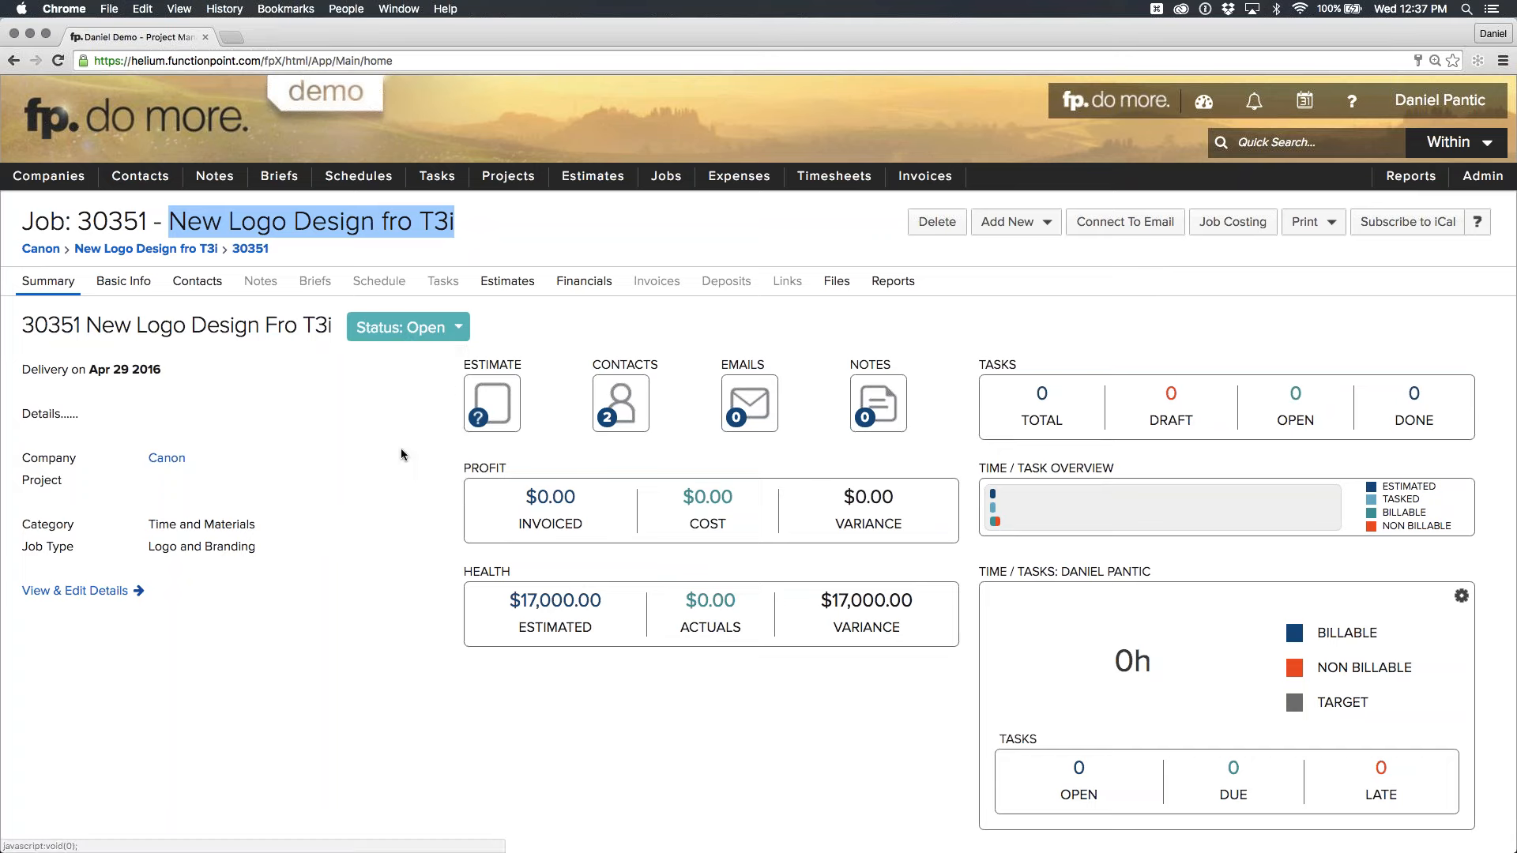
left_click(449, 333)
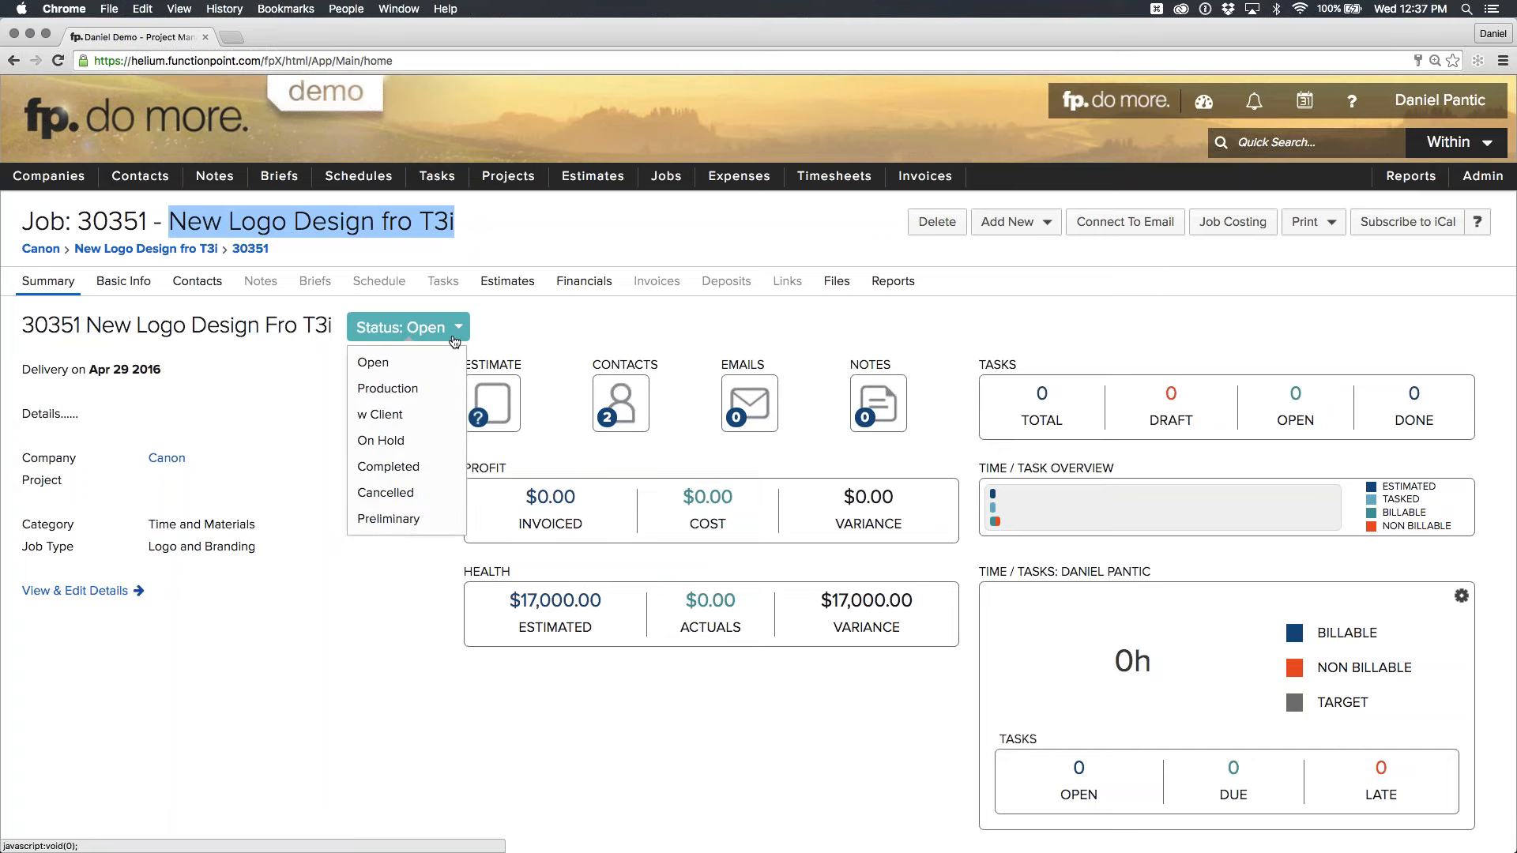
left_click(427, 520)
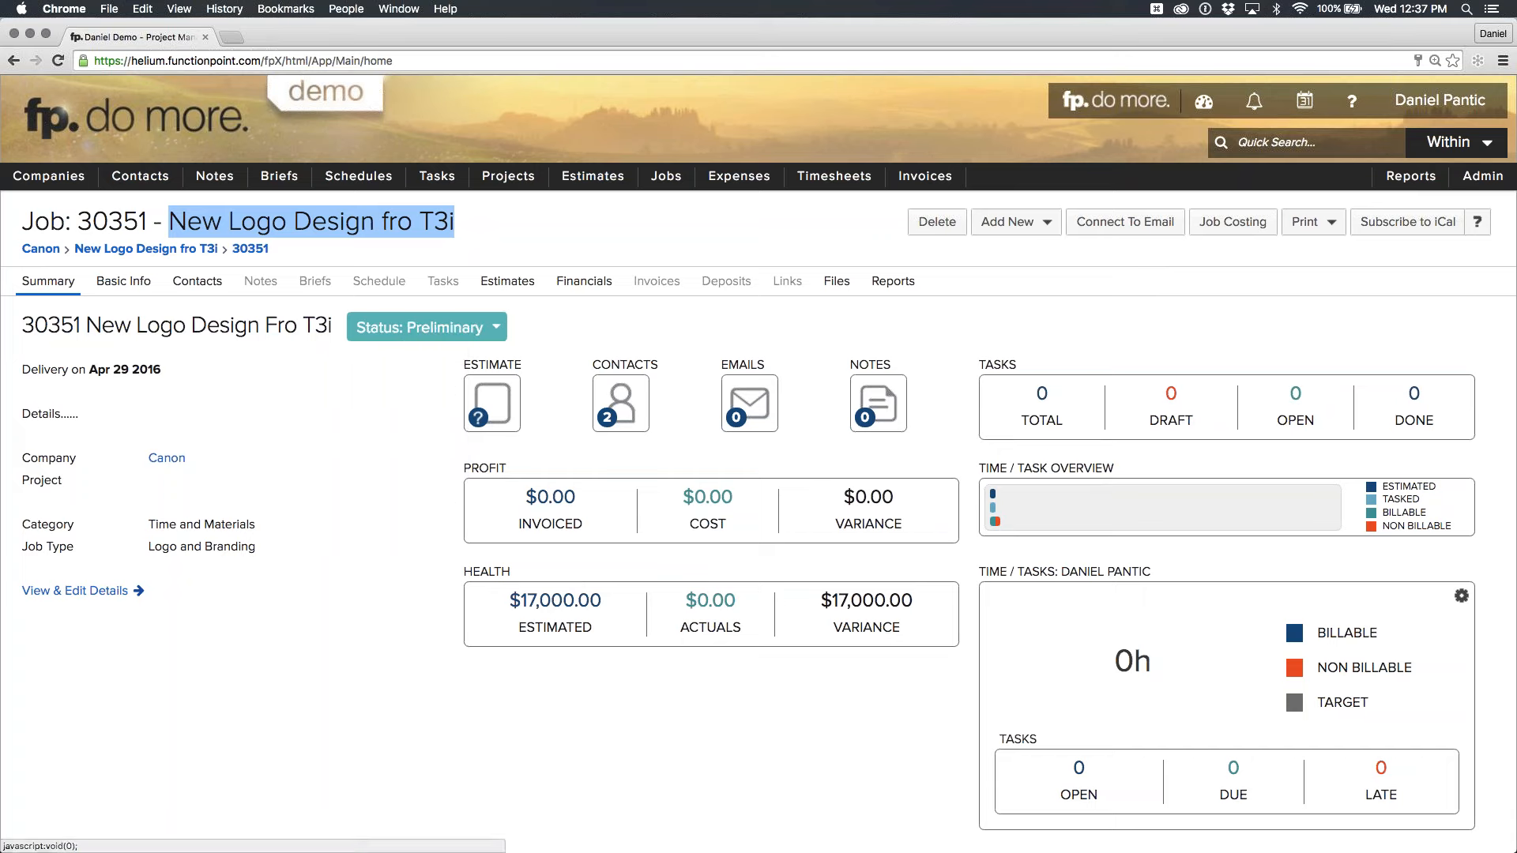
left_click(494, 339)
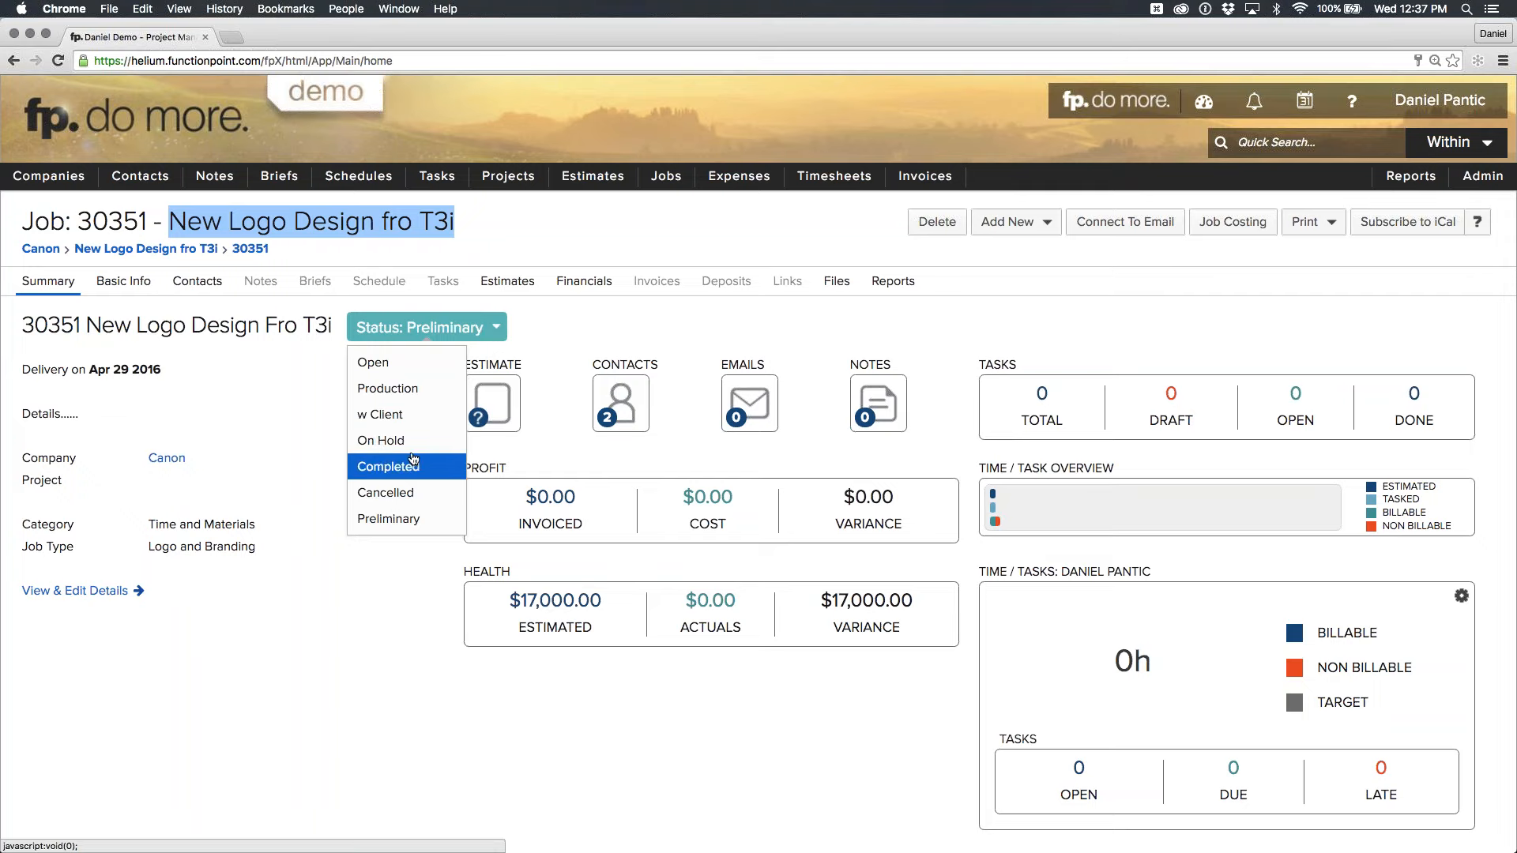
left_click(624, 340)
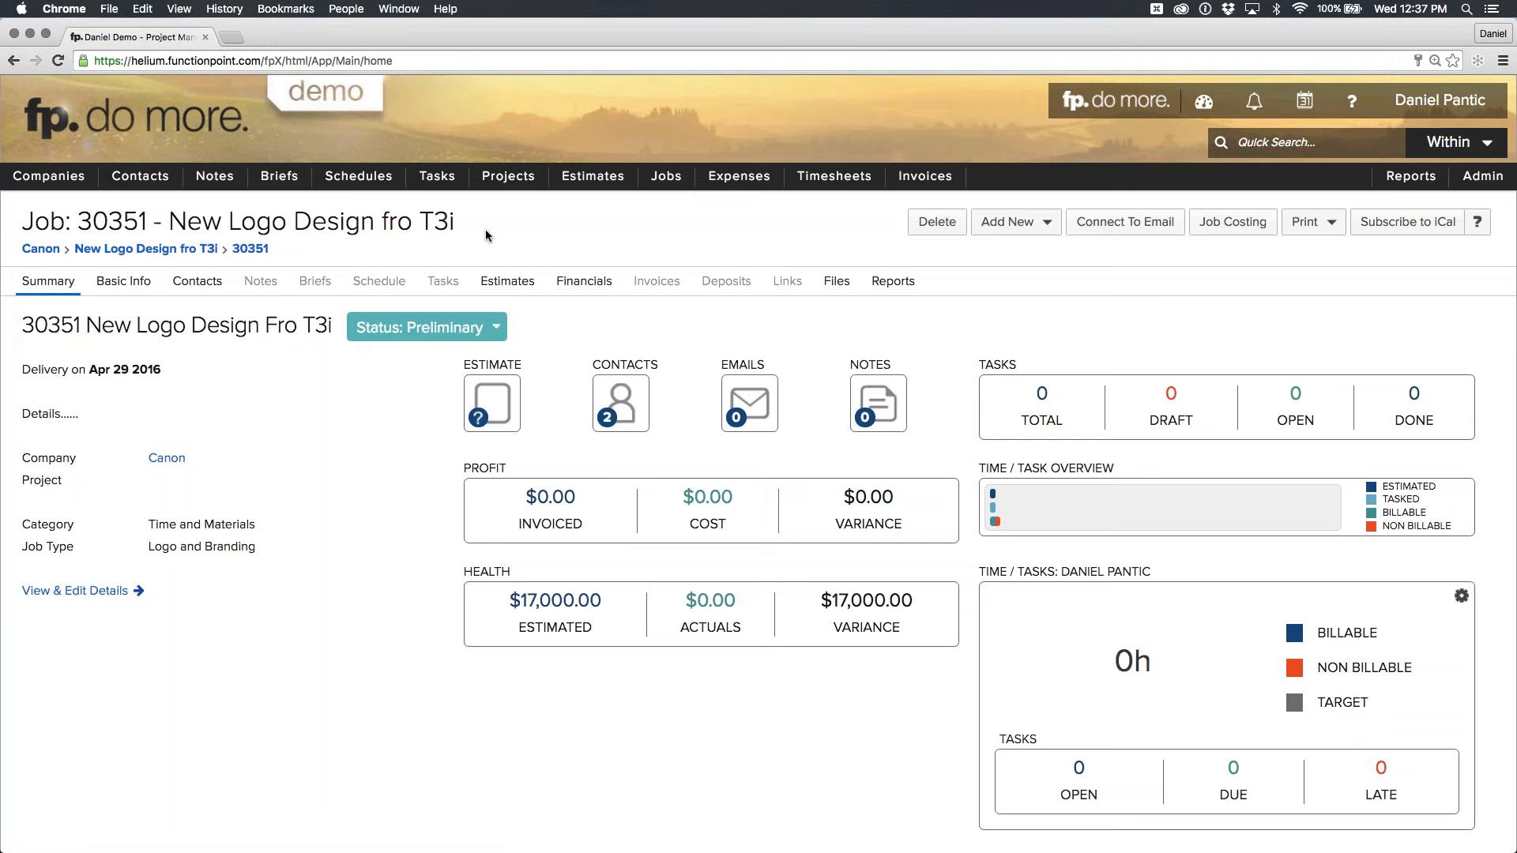
Check what can be added to the job, view its files folder, and return to the job summary.
left_click(1011, 222)
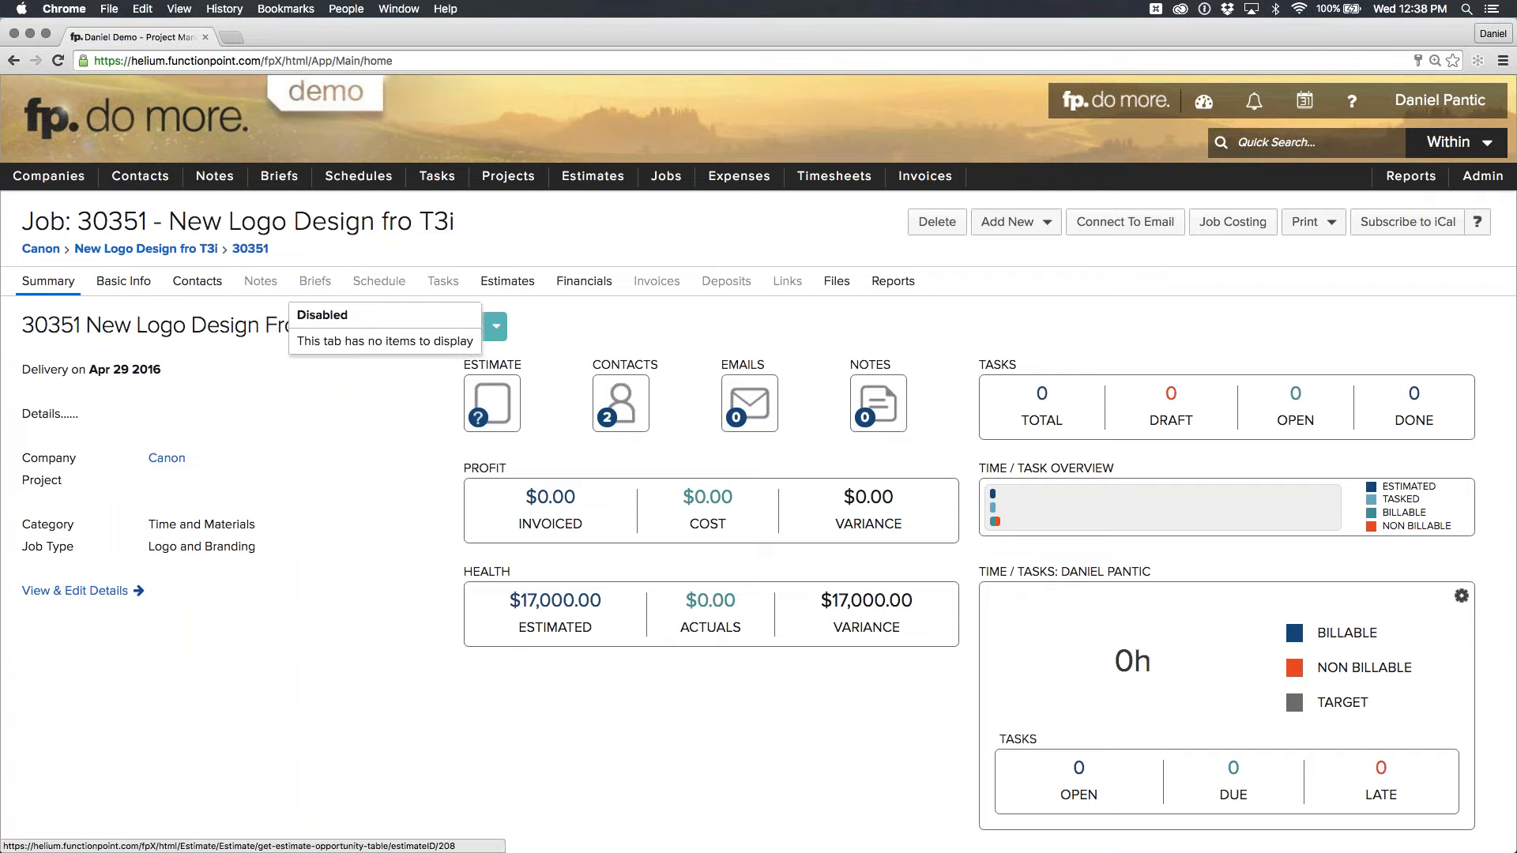
left_click(841, 283)
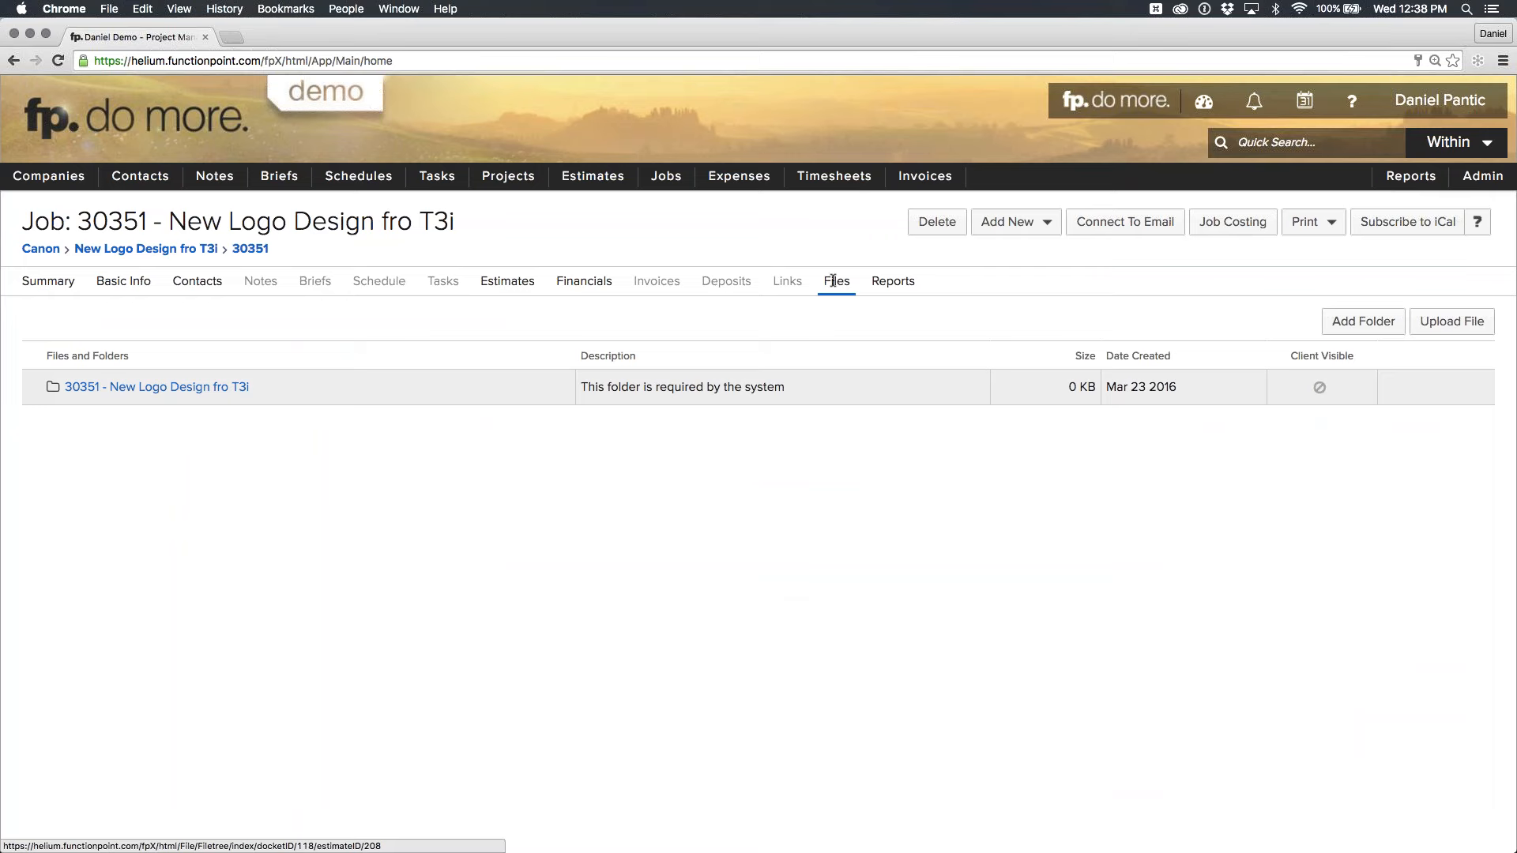
left_click(72, 283)
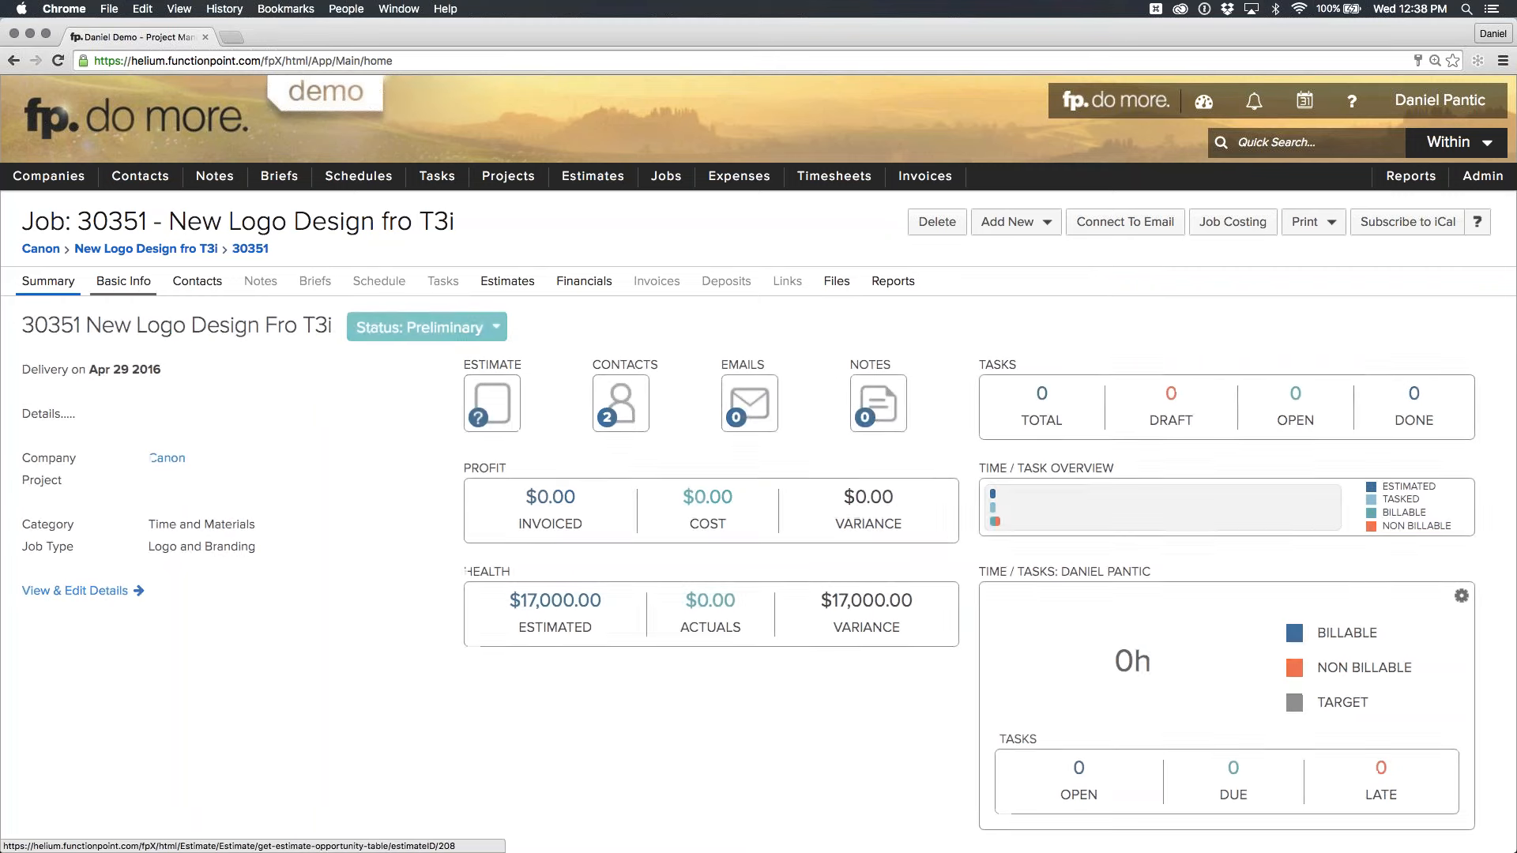
Add a note titled New Concept with the details "Details..." to the job, selecting the client contact and attaching T3i Front.JPG.
left_click(1027, 224)
left_click(1038, 258)
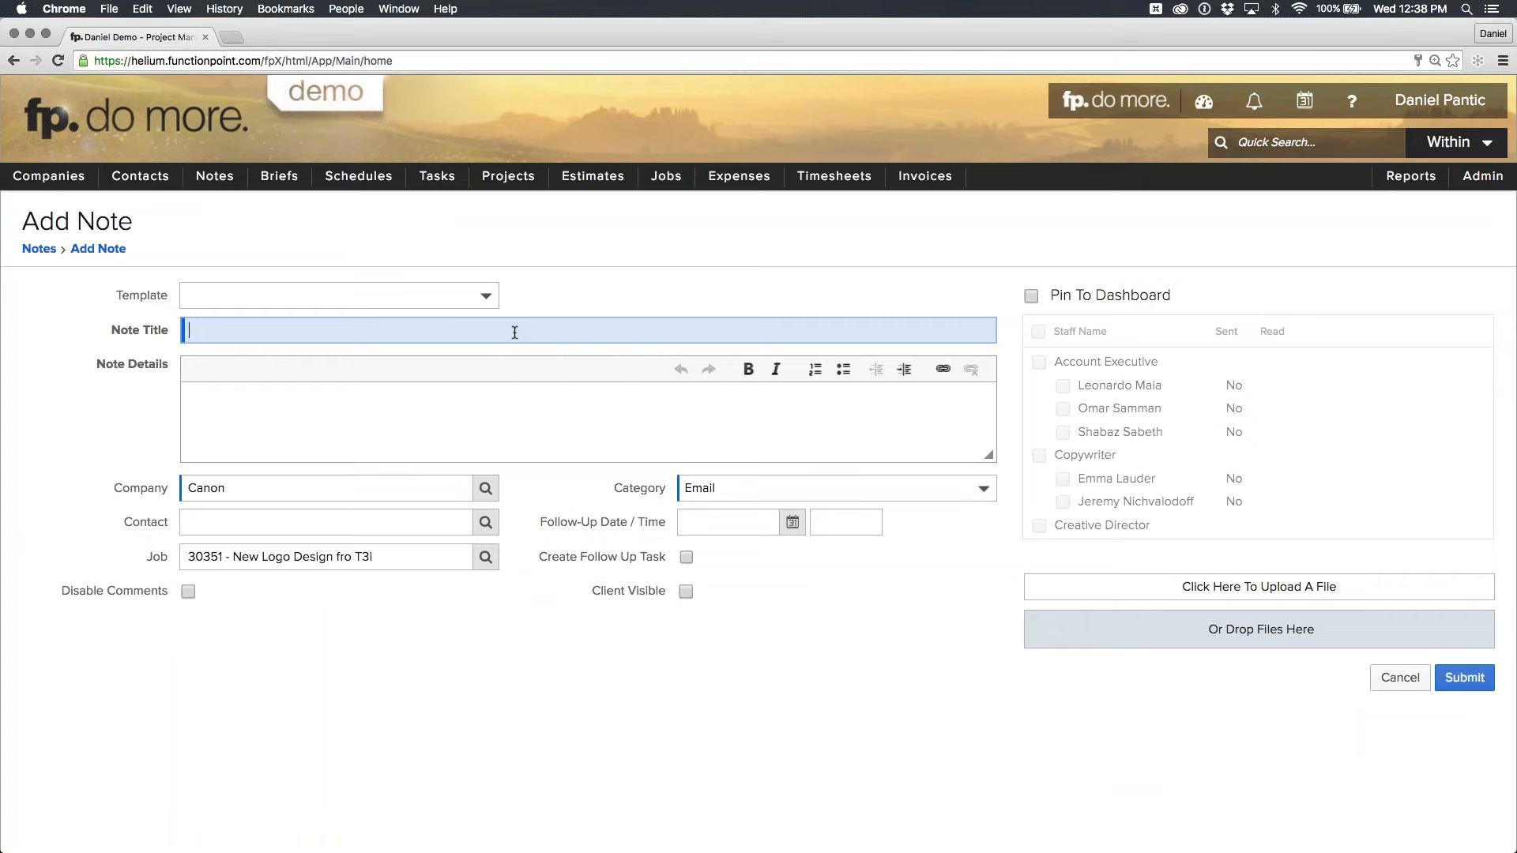
type("New Concept")
key("Tab")
type("Details...")
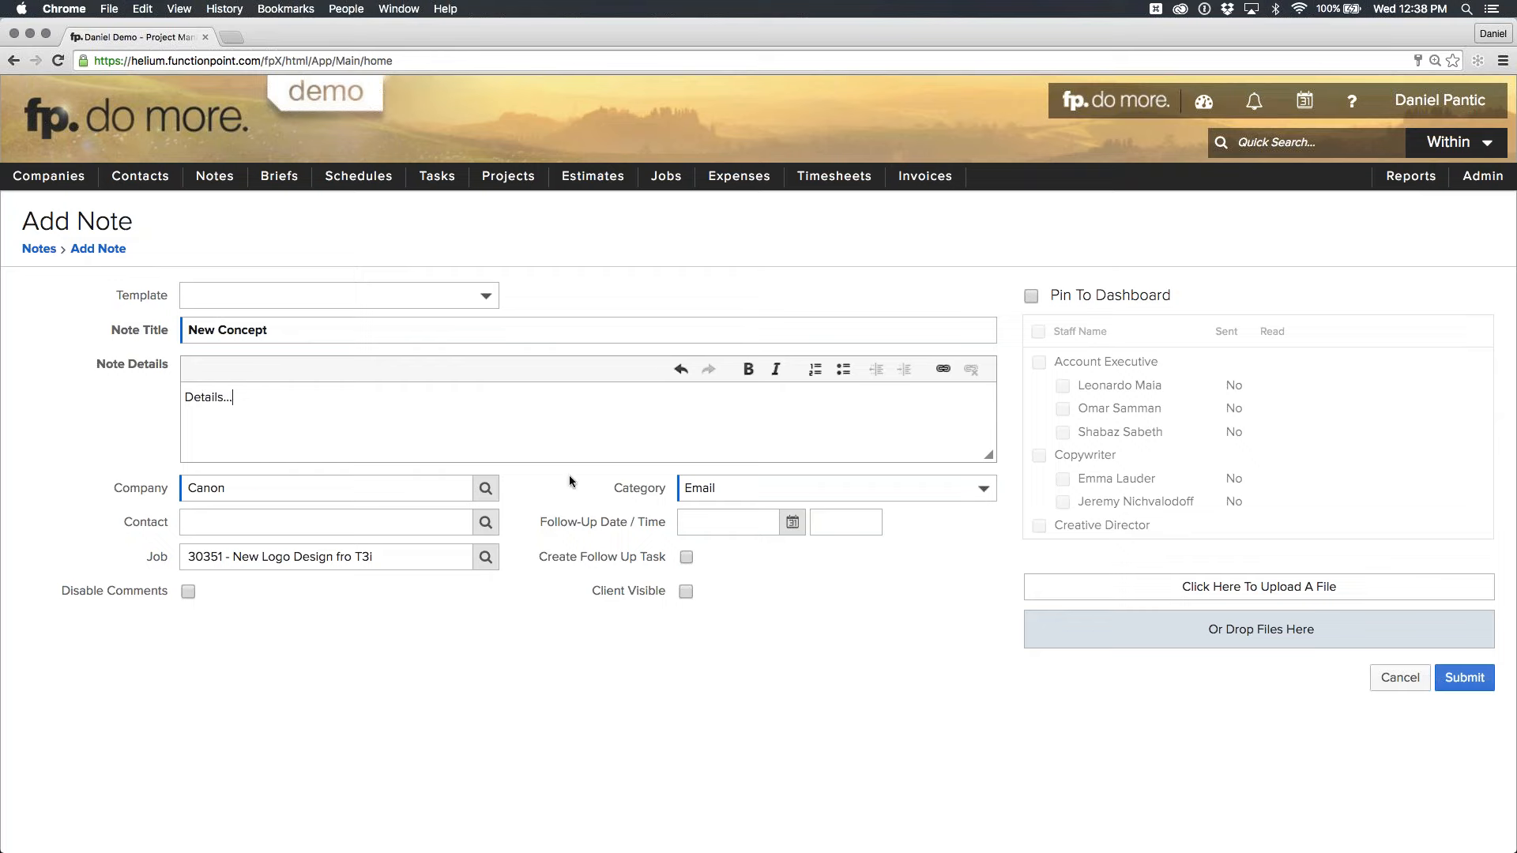
left_click(483, 523)
left_click_drag(1348, 592, 1279, 630)
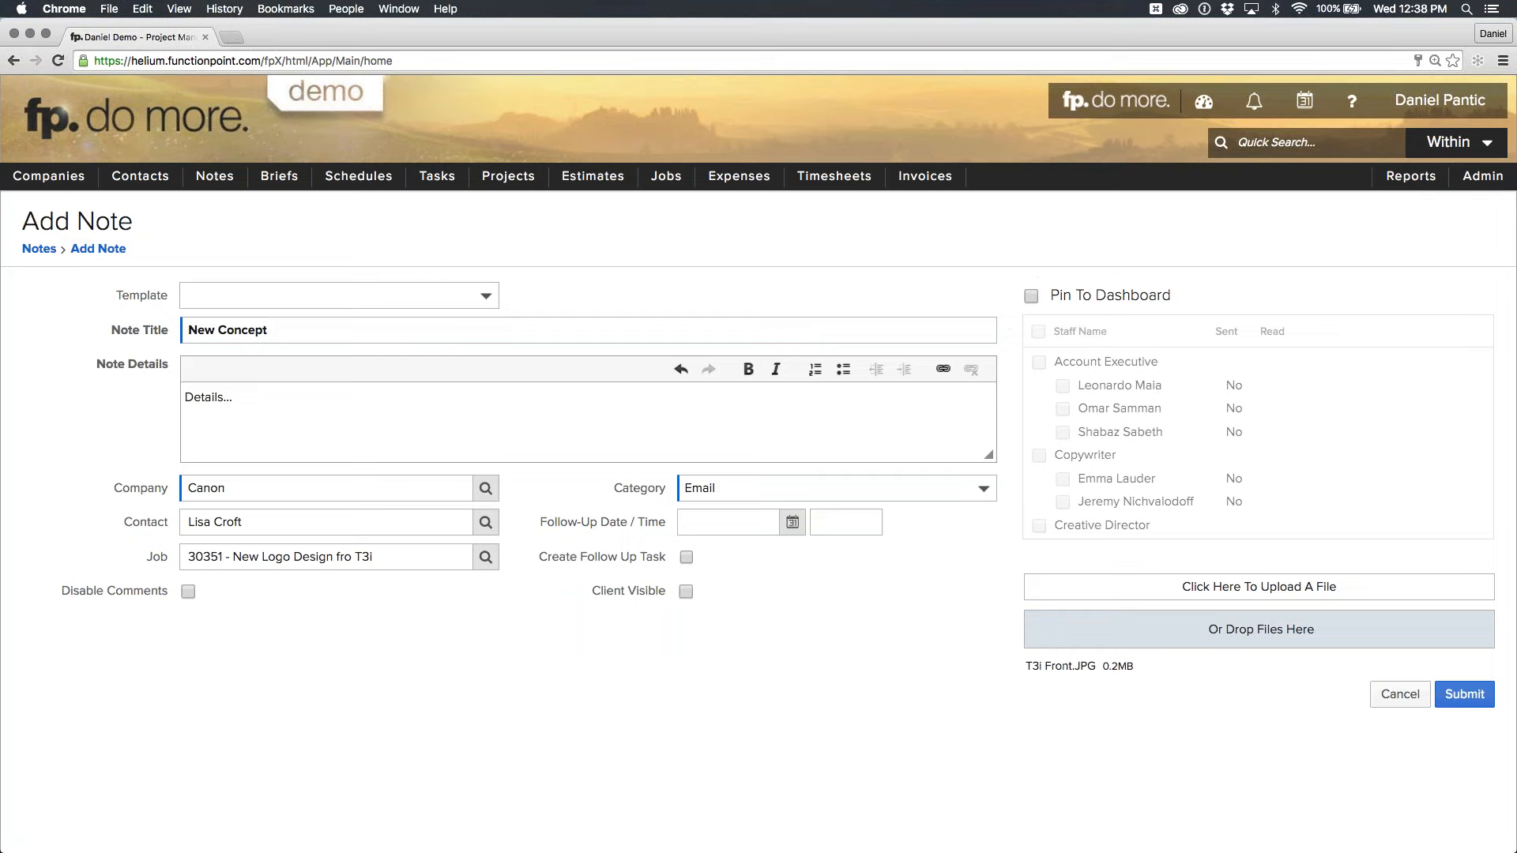
left_click(1466, 695)
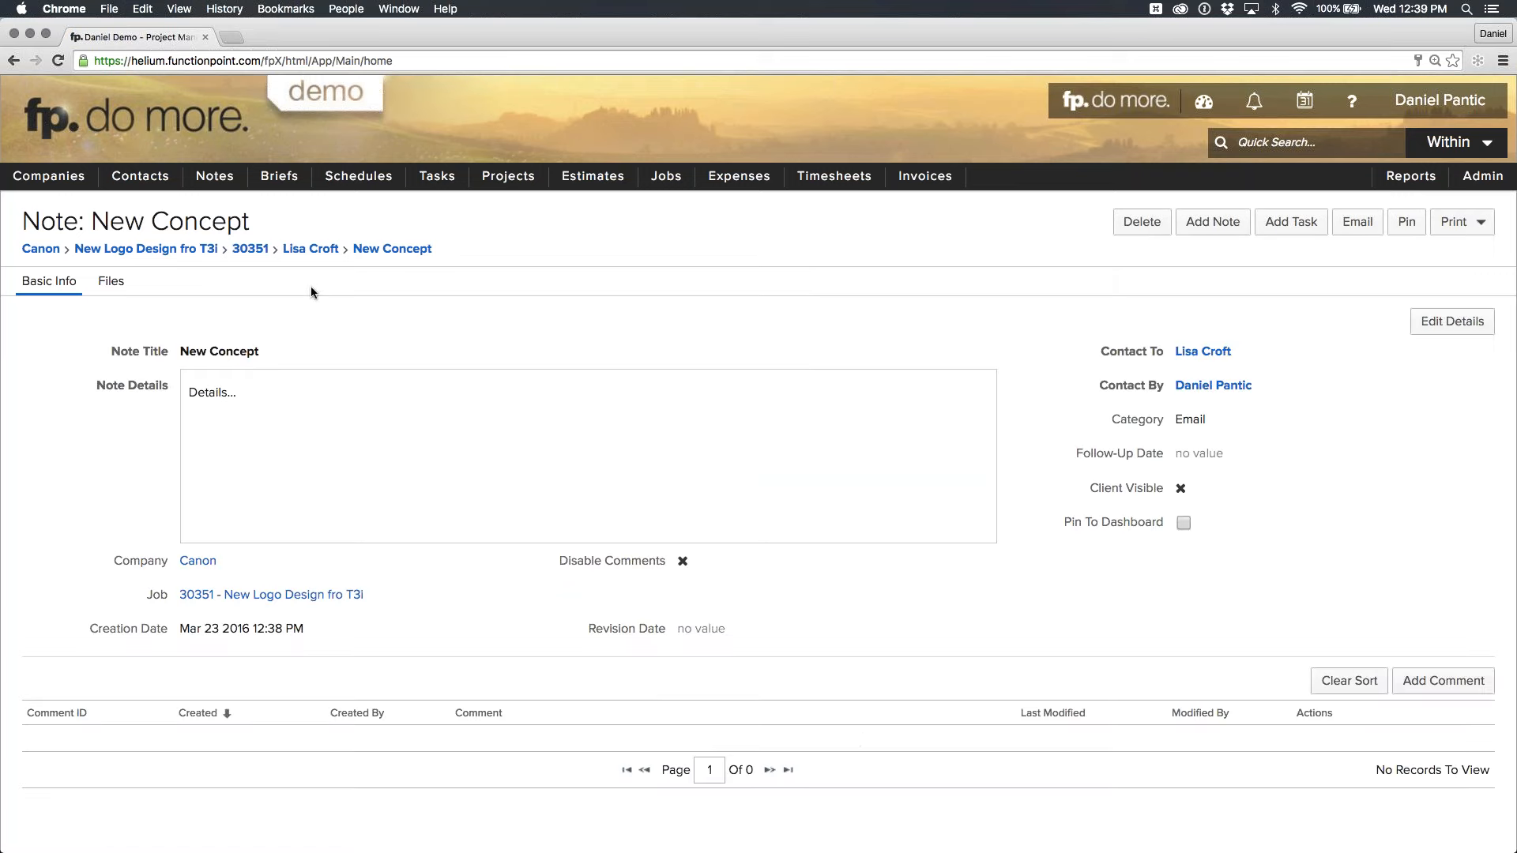
Go from the New Concept note back to job 30351 and view the job's notes.
left_click_drag(250, 223, 41, 228)
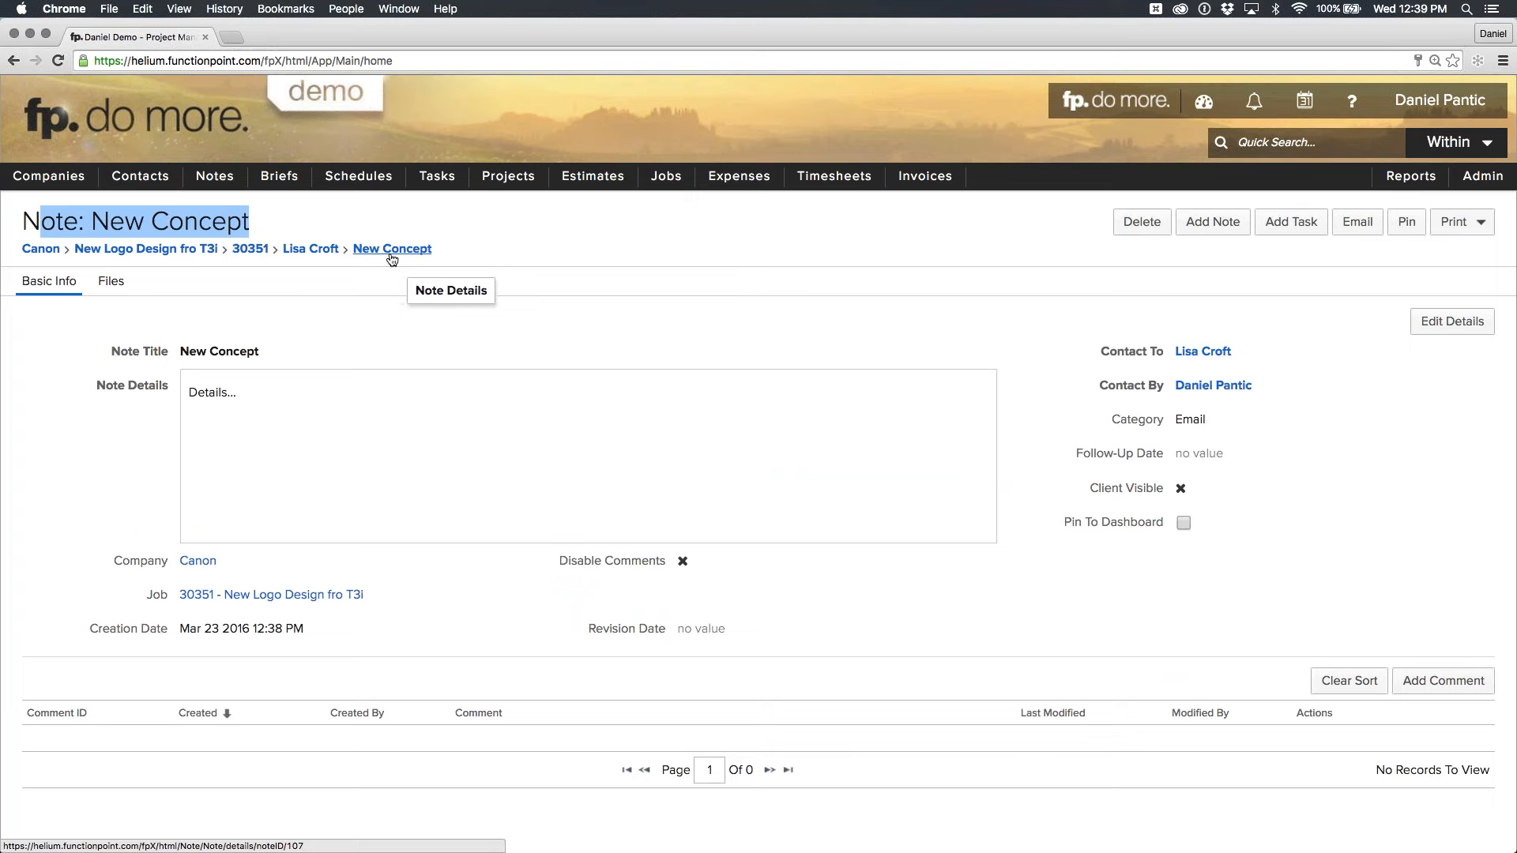
left_click(262, 252)
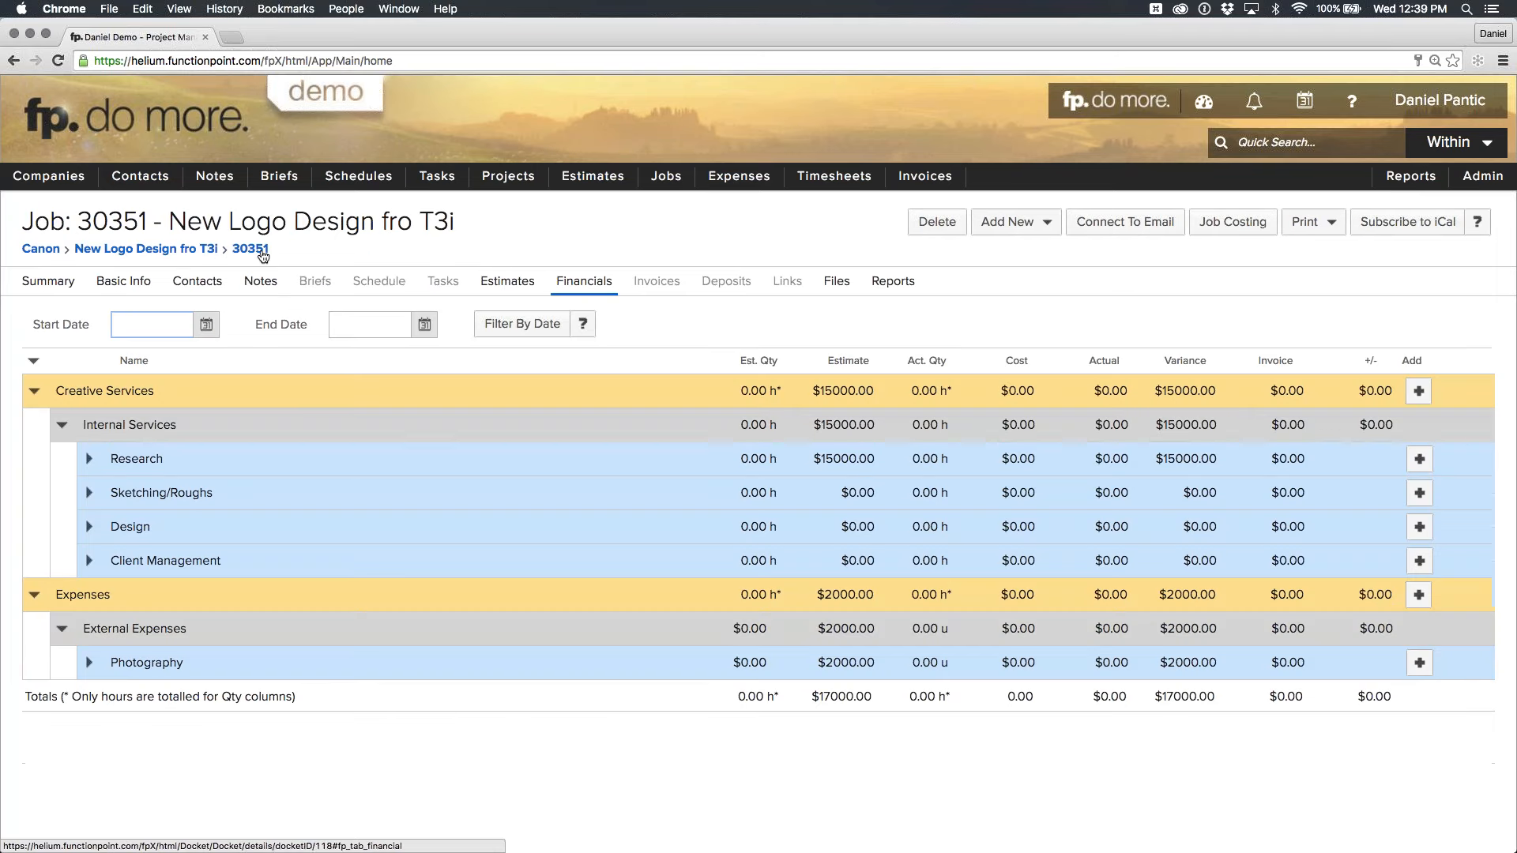
left_click(255, 286)
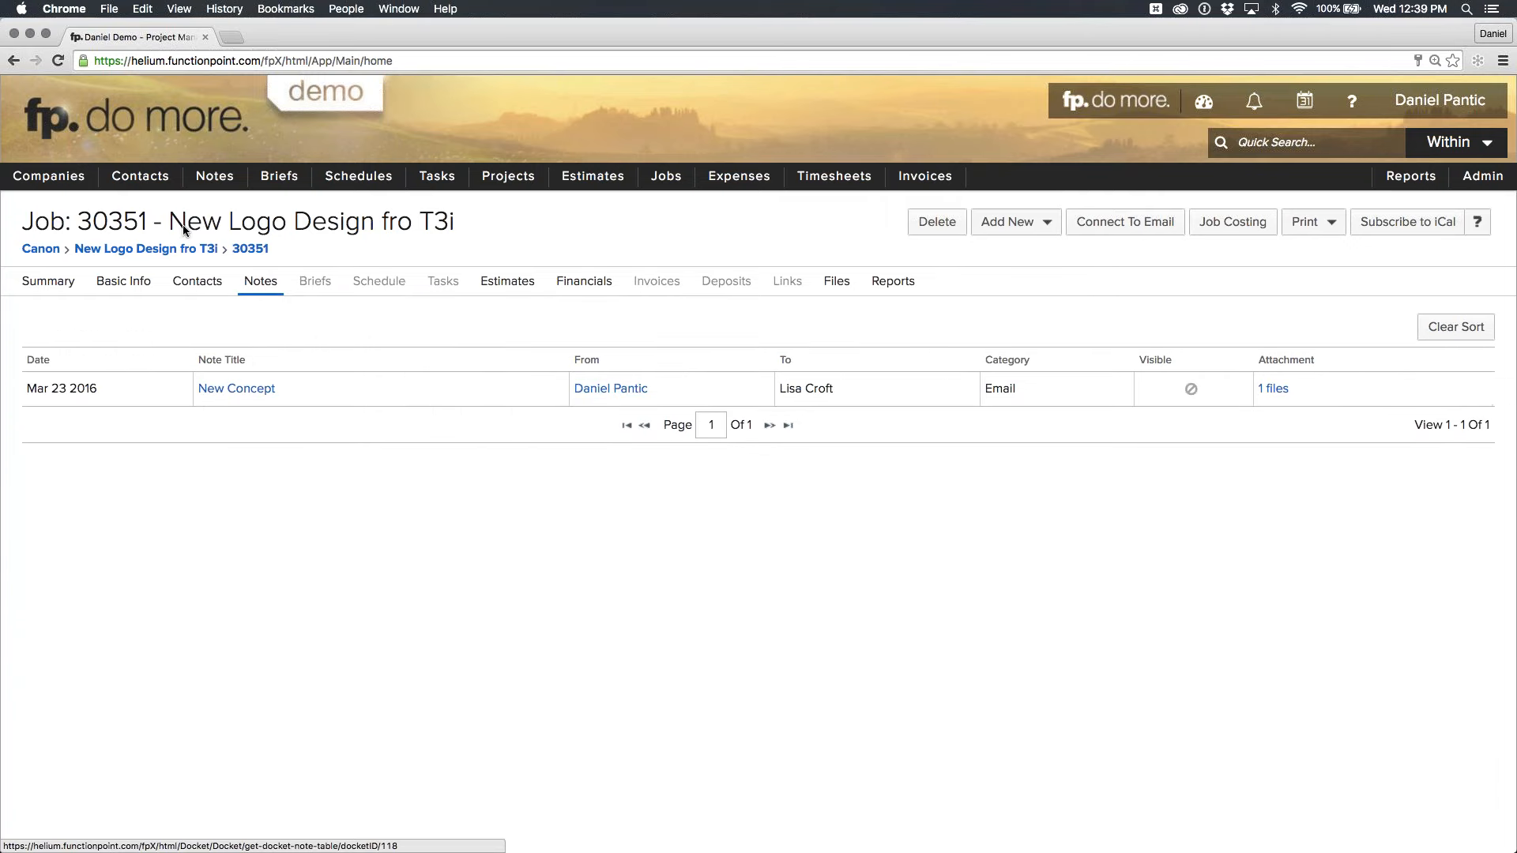
left_click_drag(171, 229, 440, 243)
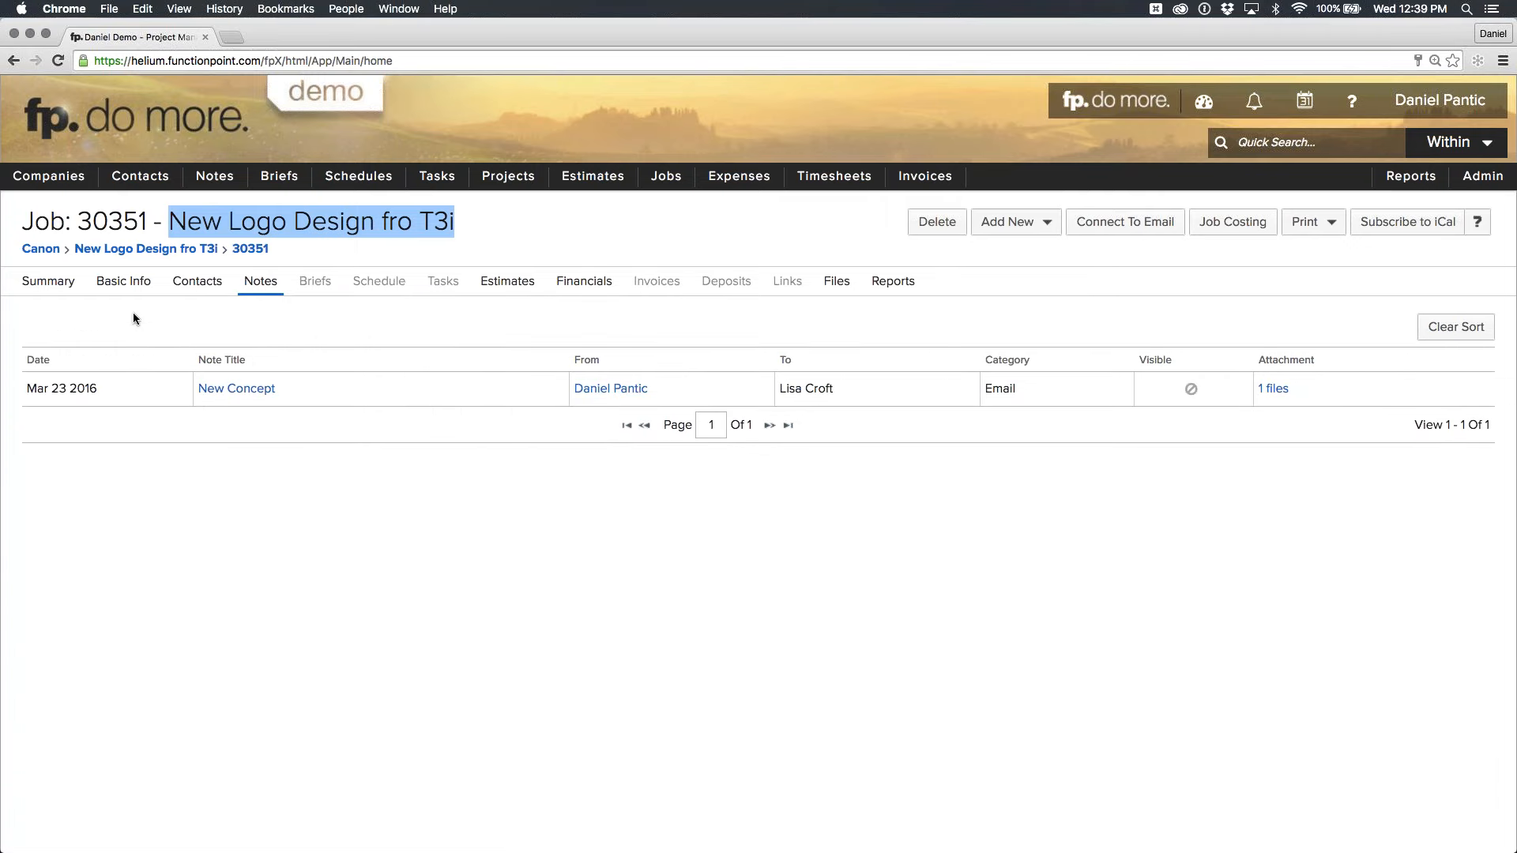
Review the notes logged under the Canon company and open the New Concept note's attached files.
left_click(50, 254)
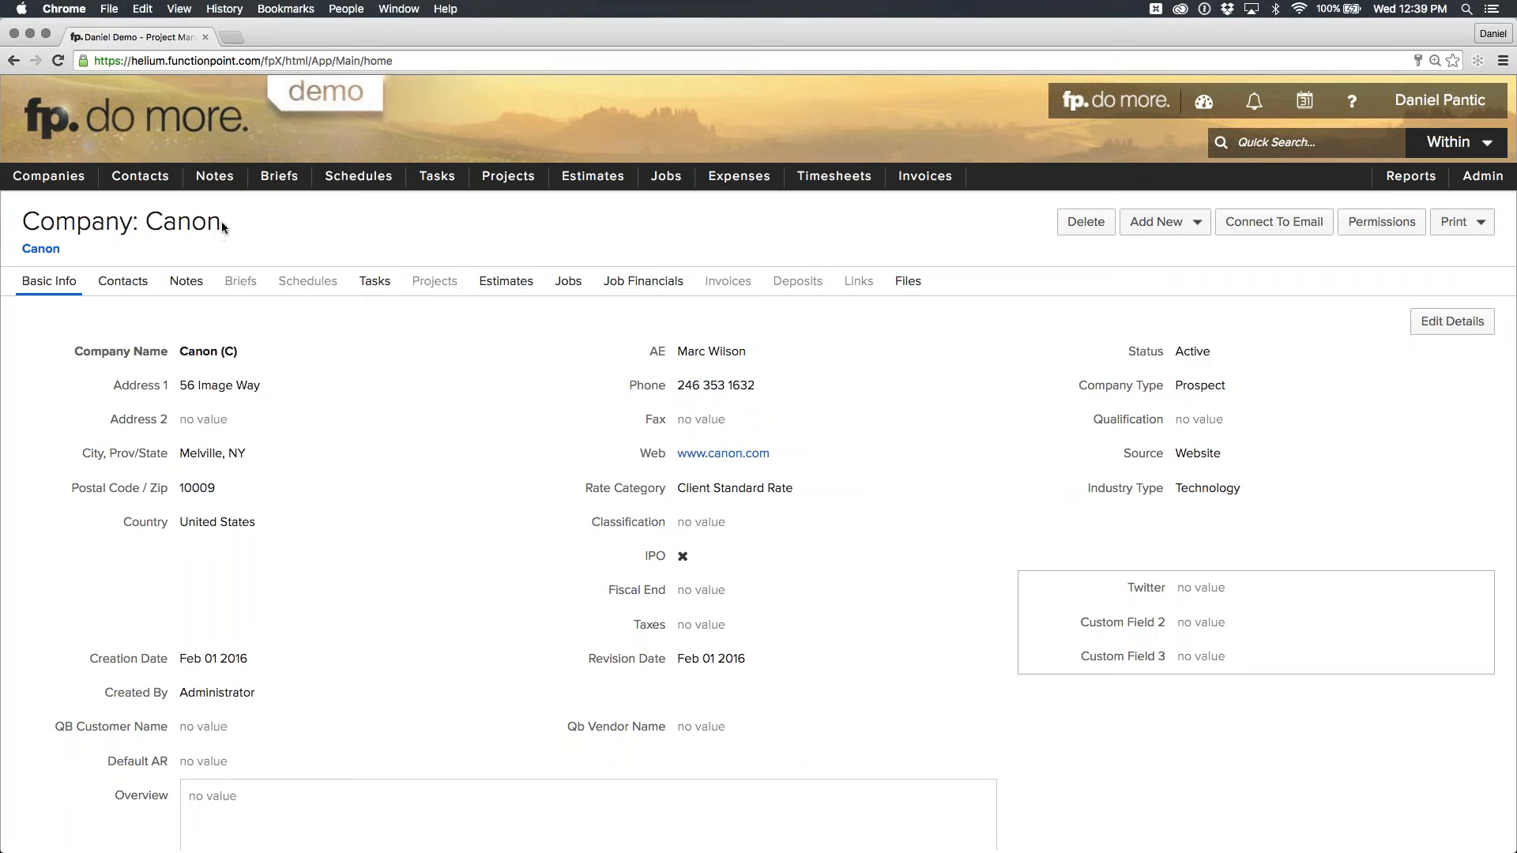
left_click_drag(220, 228, 58, 229)
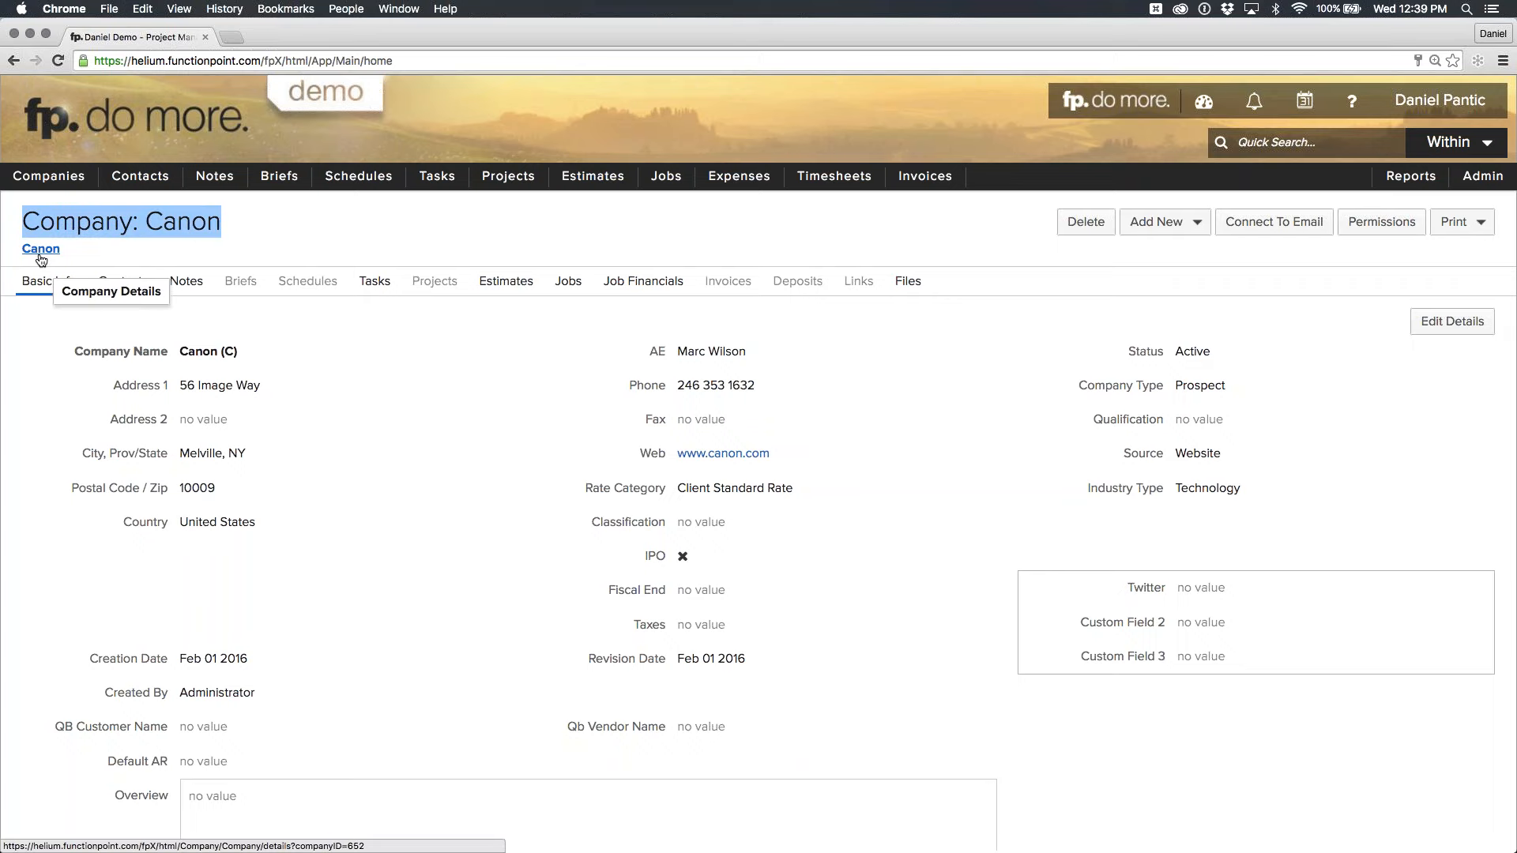
left_click(186, 282)
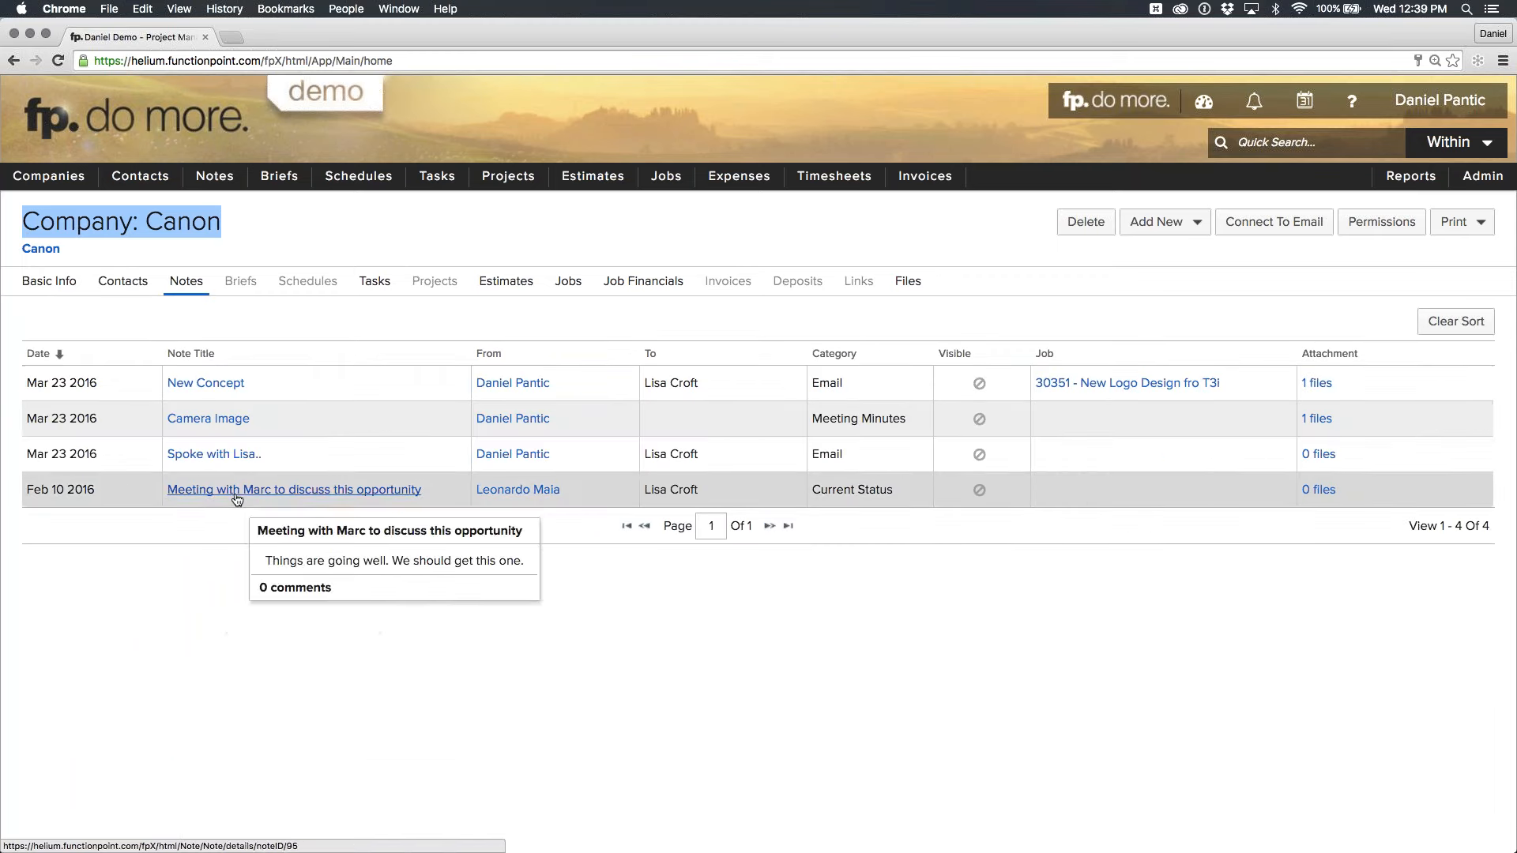
mouse_move(212, 392)
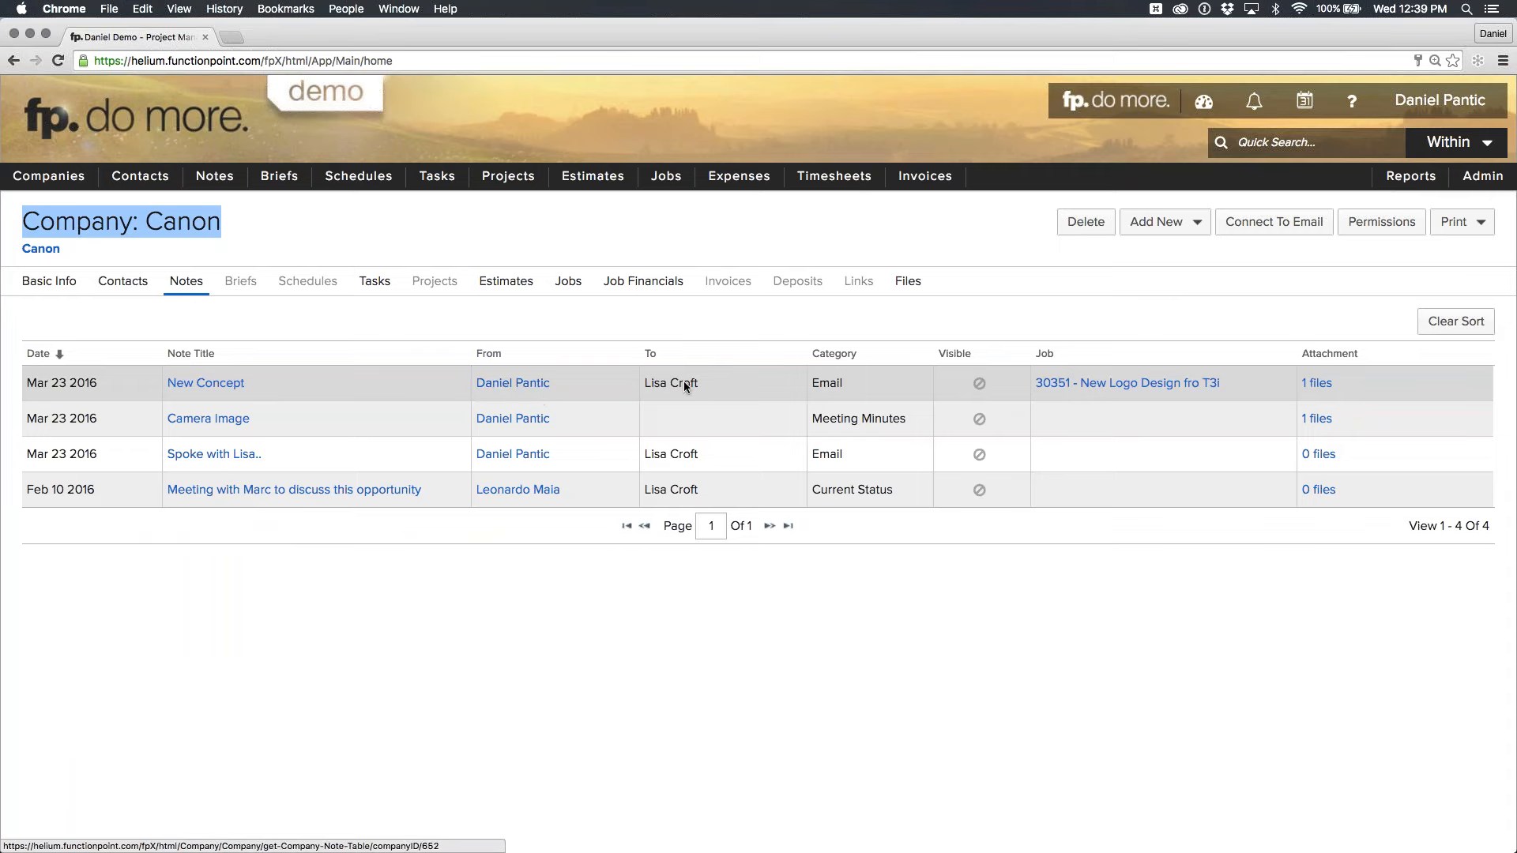
left_click_drag(662, 383, 682, 383)
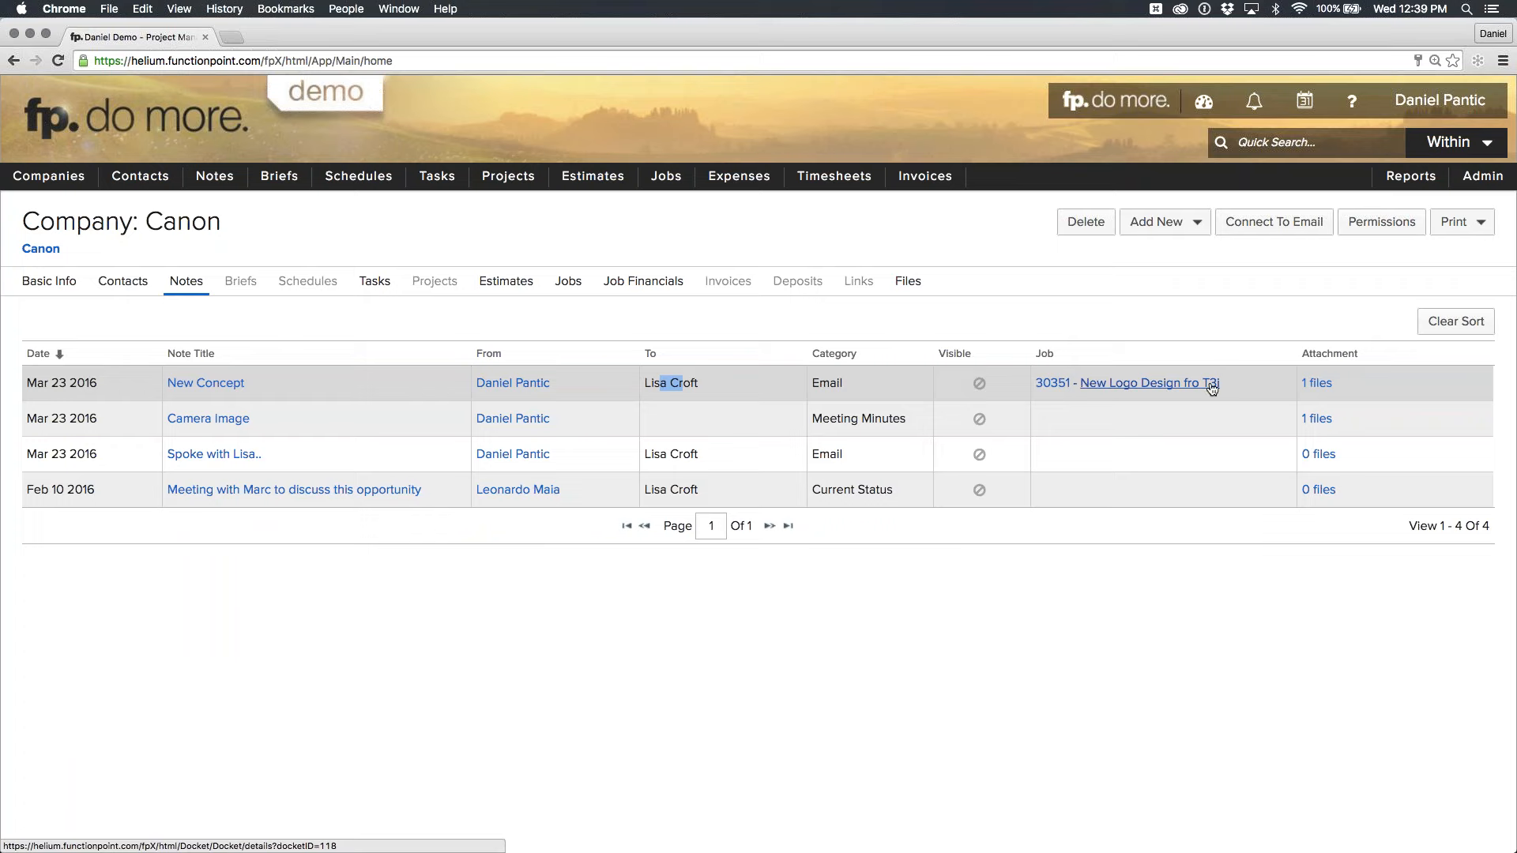
left_click(1313, 384)
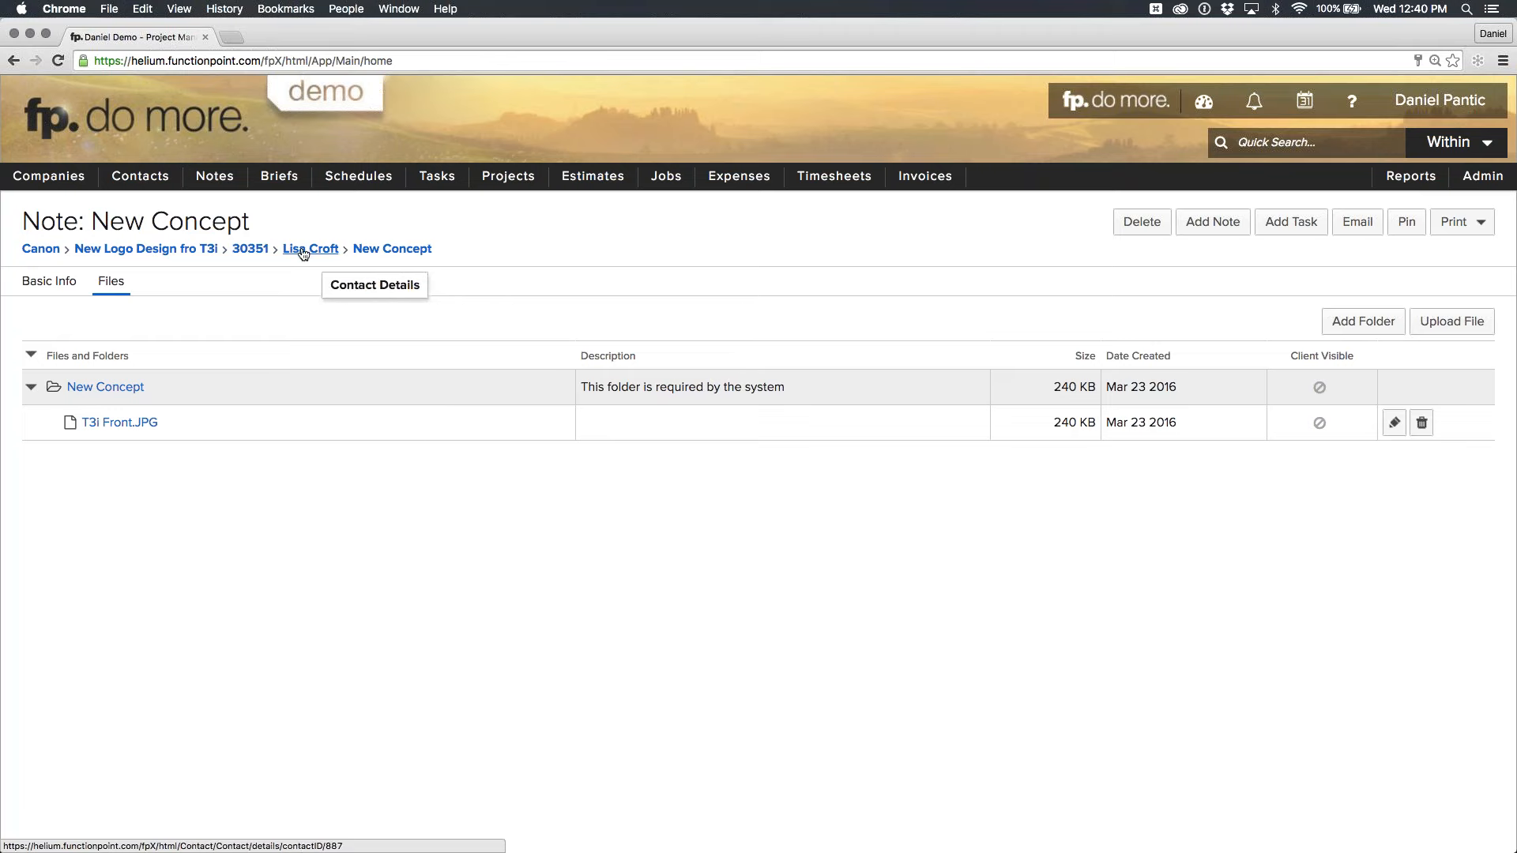
Return from the New Concept note to the summary of the New Logo Design fro T3i job.
left_click(209, 251)
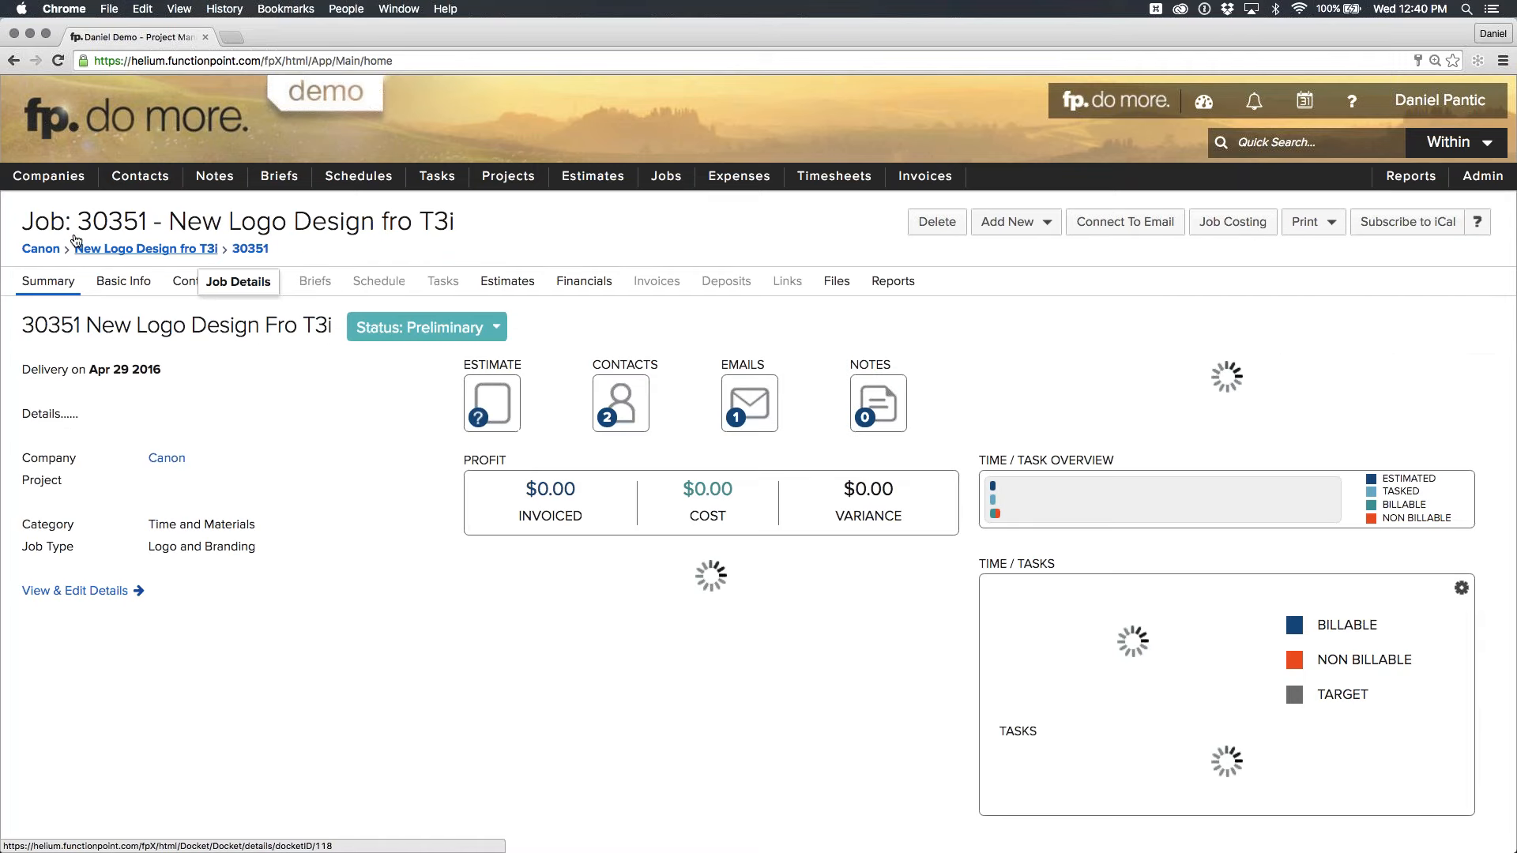
left_click_drag(21, 221, 488, 222)
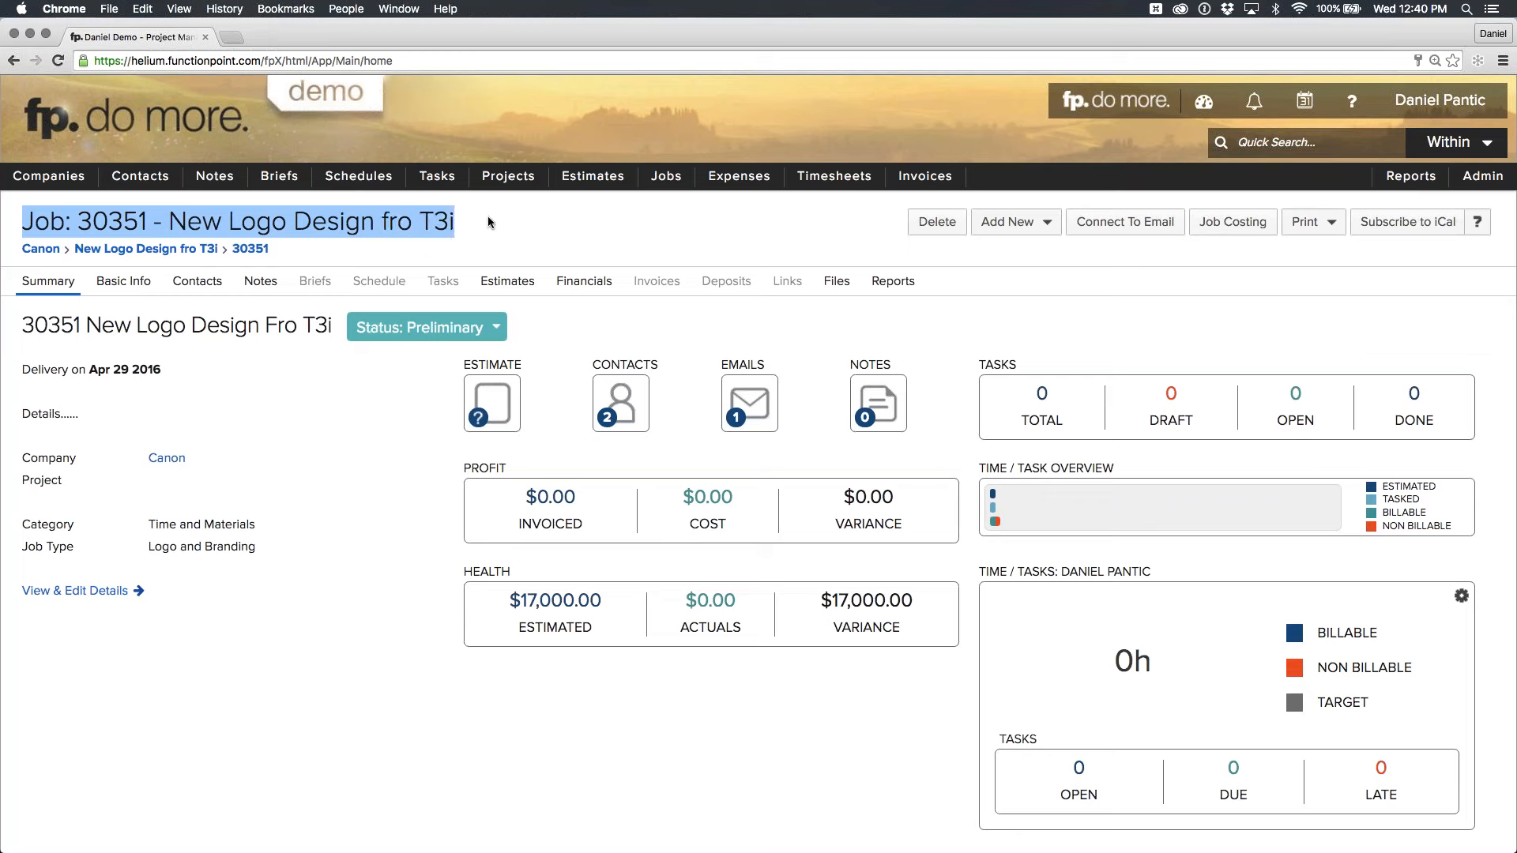
left_click(599, 241)
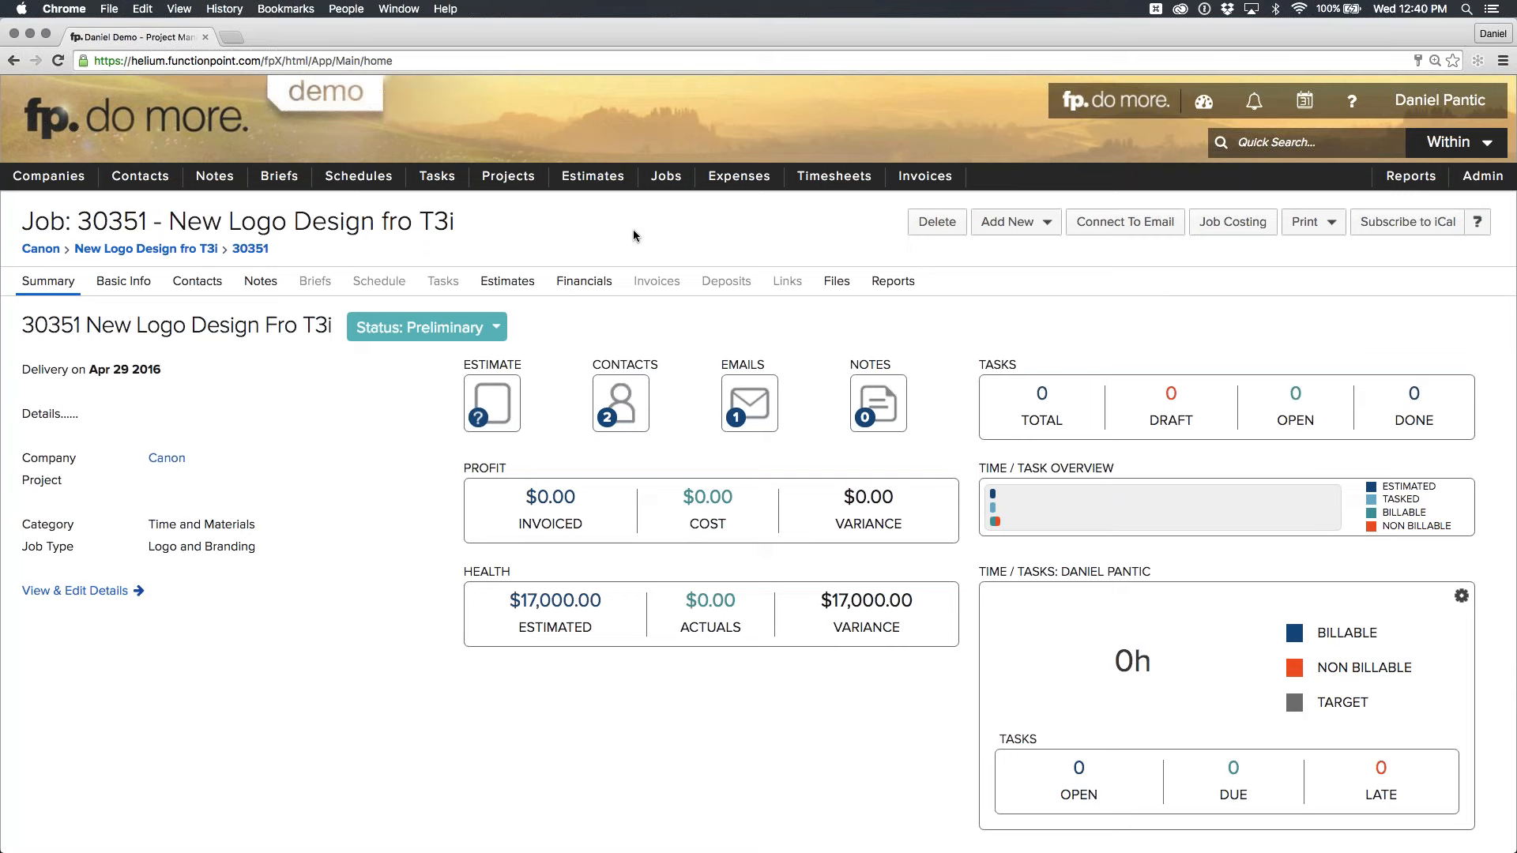
Open the New Business by Month Close and % Probability report's parameters and select March, April and May as the closing months.
mouse_move(1425, 184)
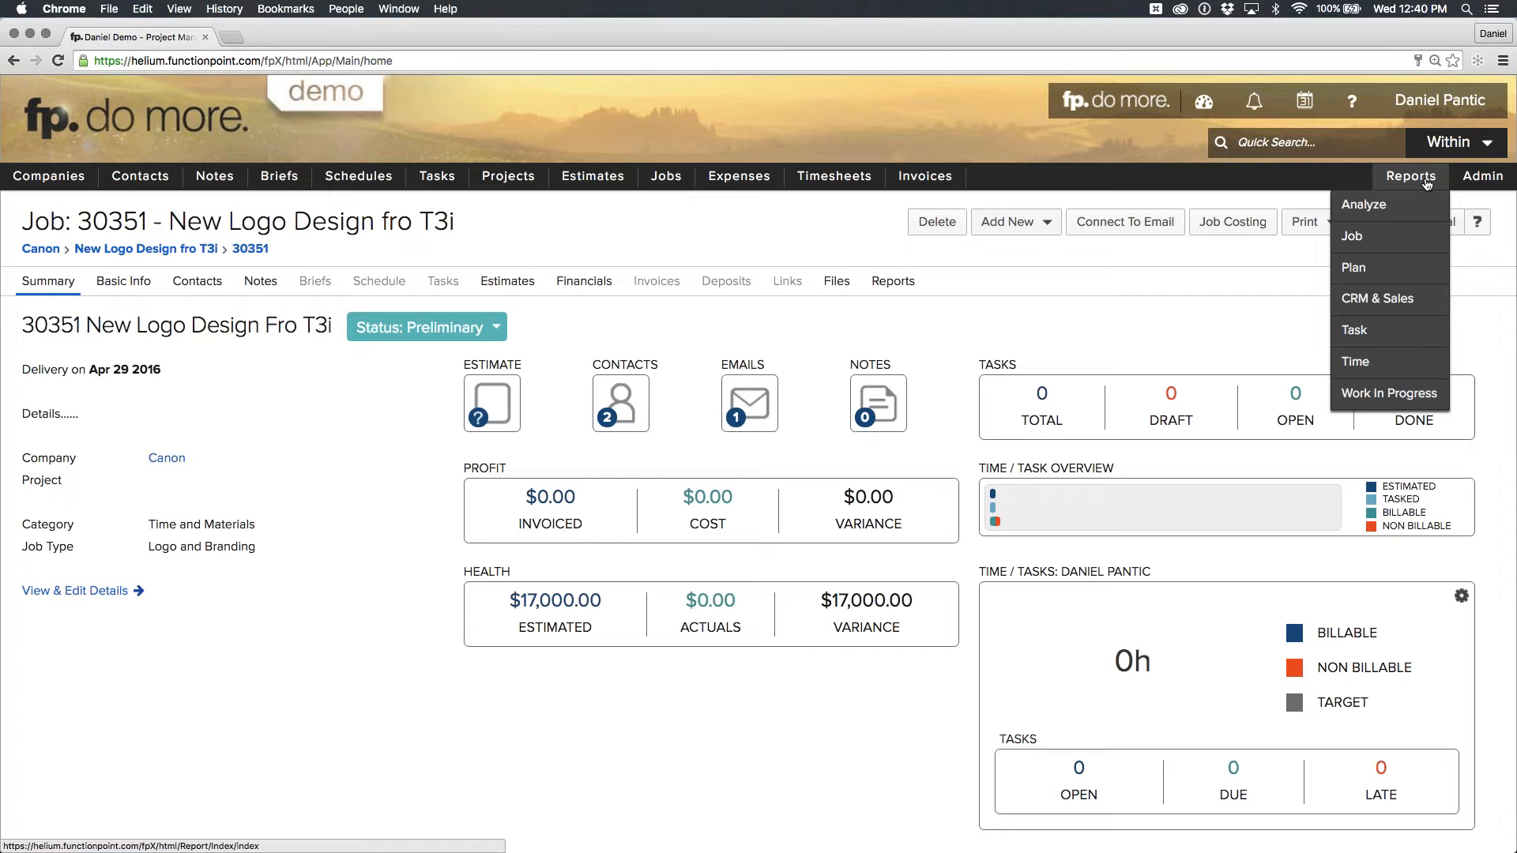
left_click(1412, 303)
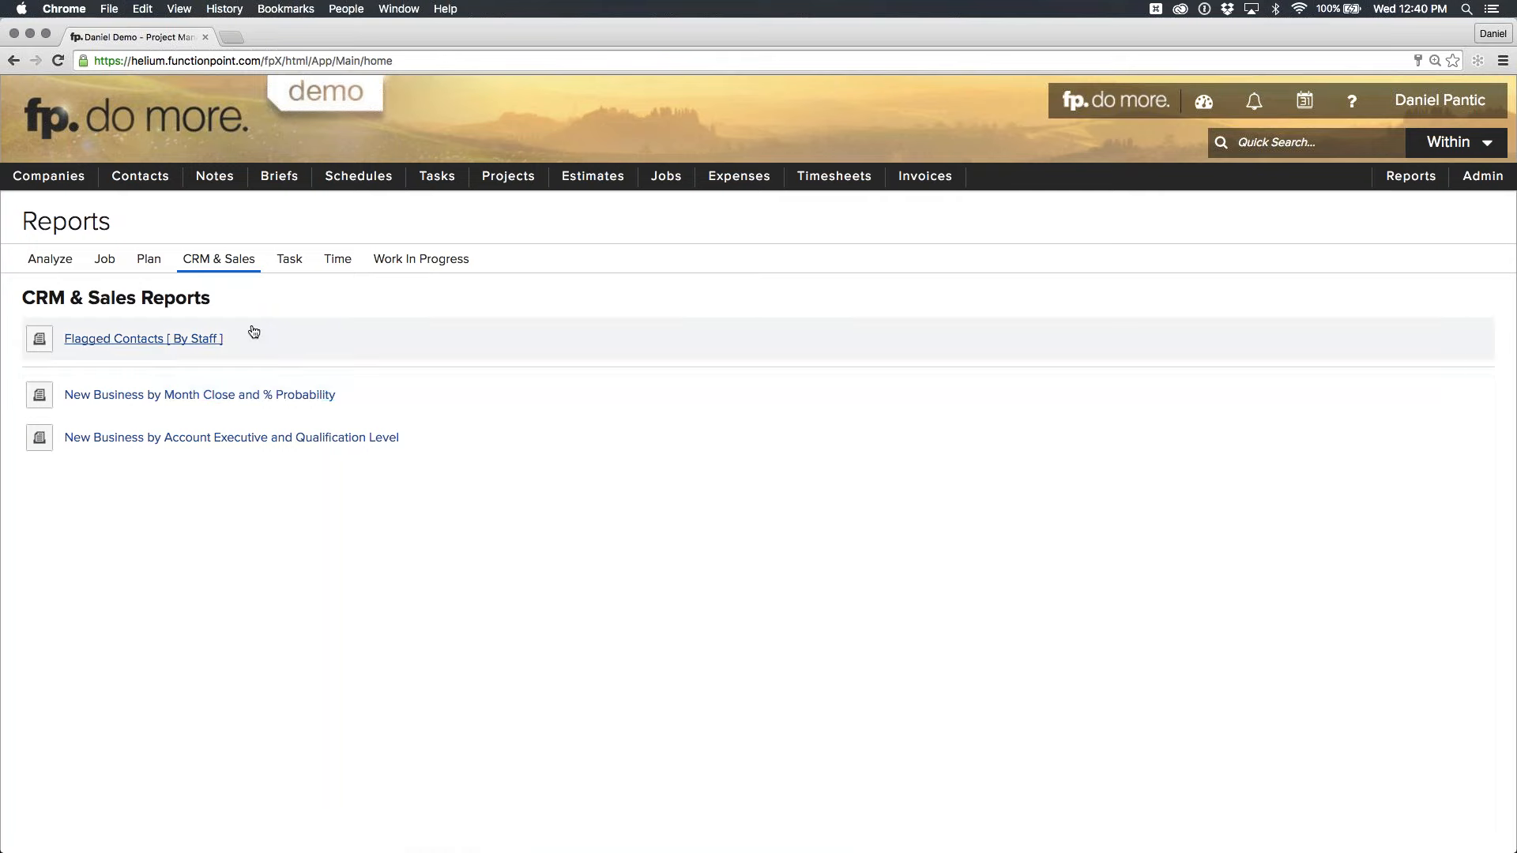
left_click(184, 402)
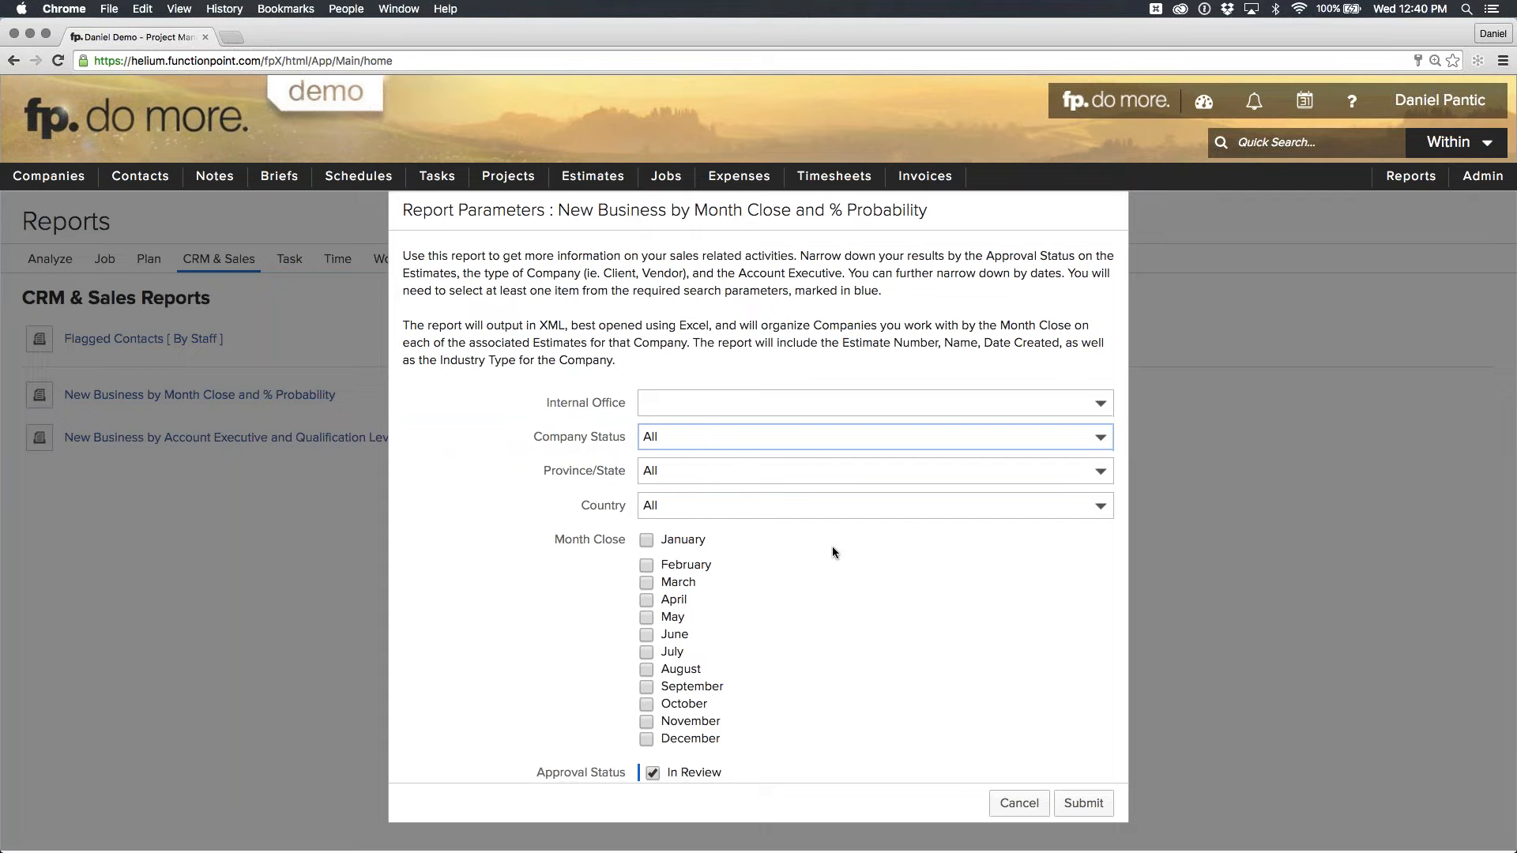
scroll(831, 548, "down", 3)
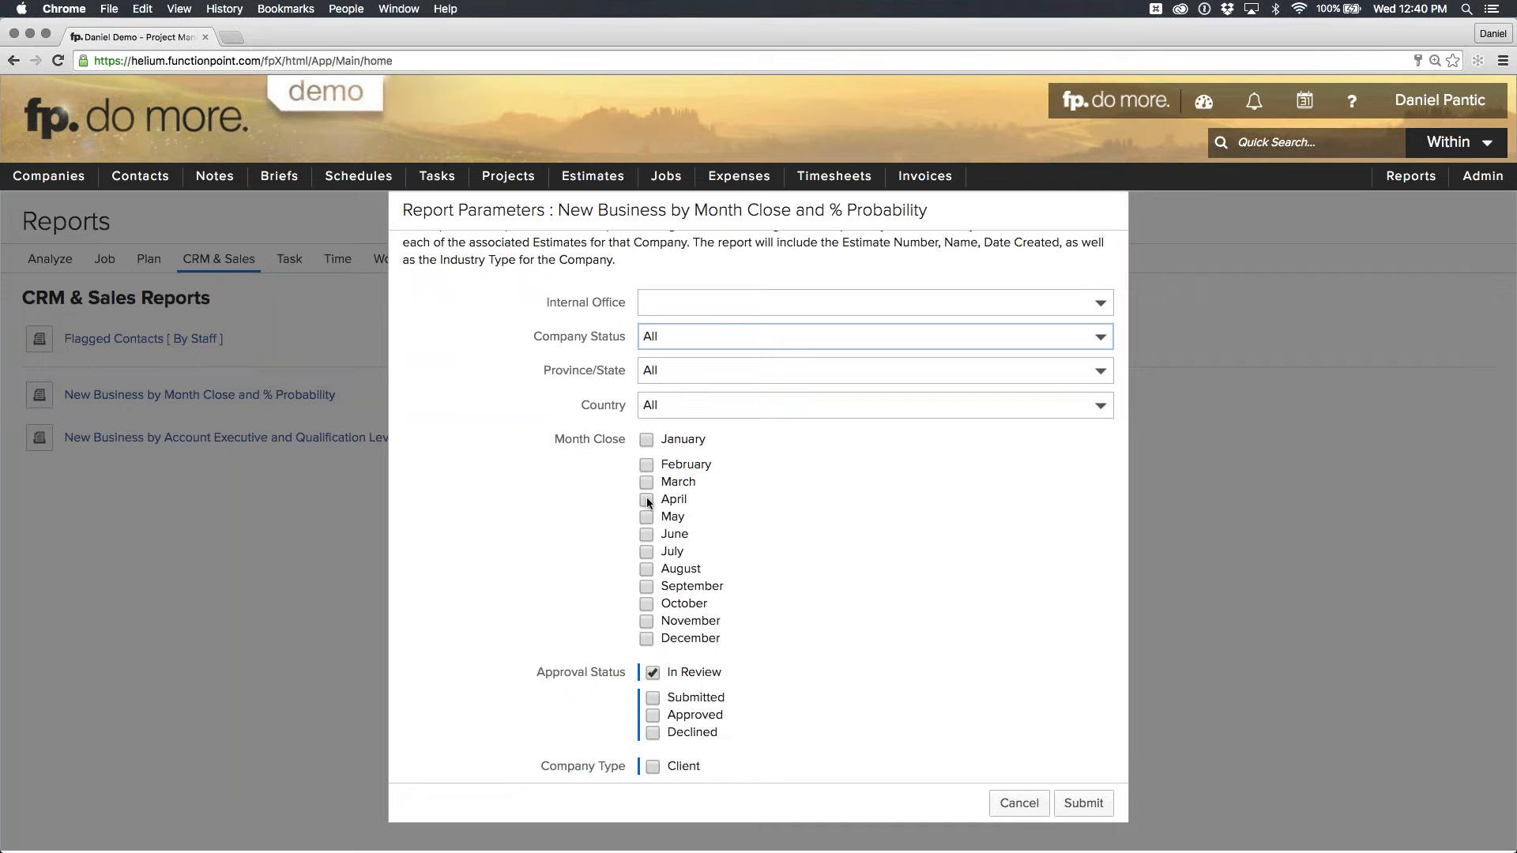
left_click(647, 500)
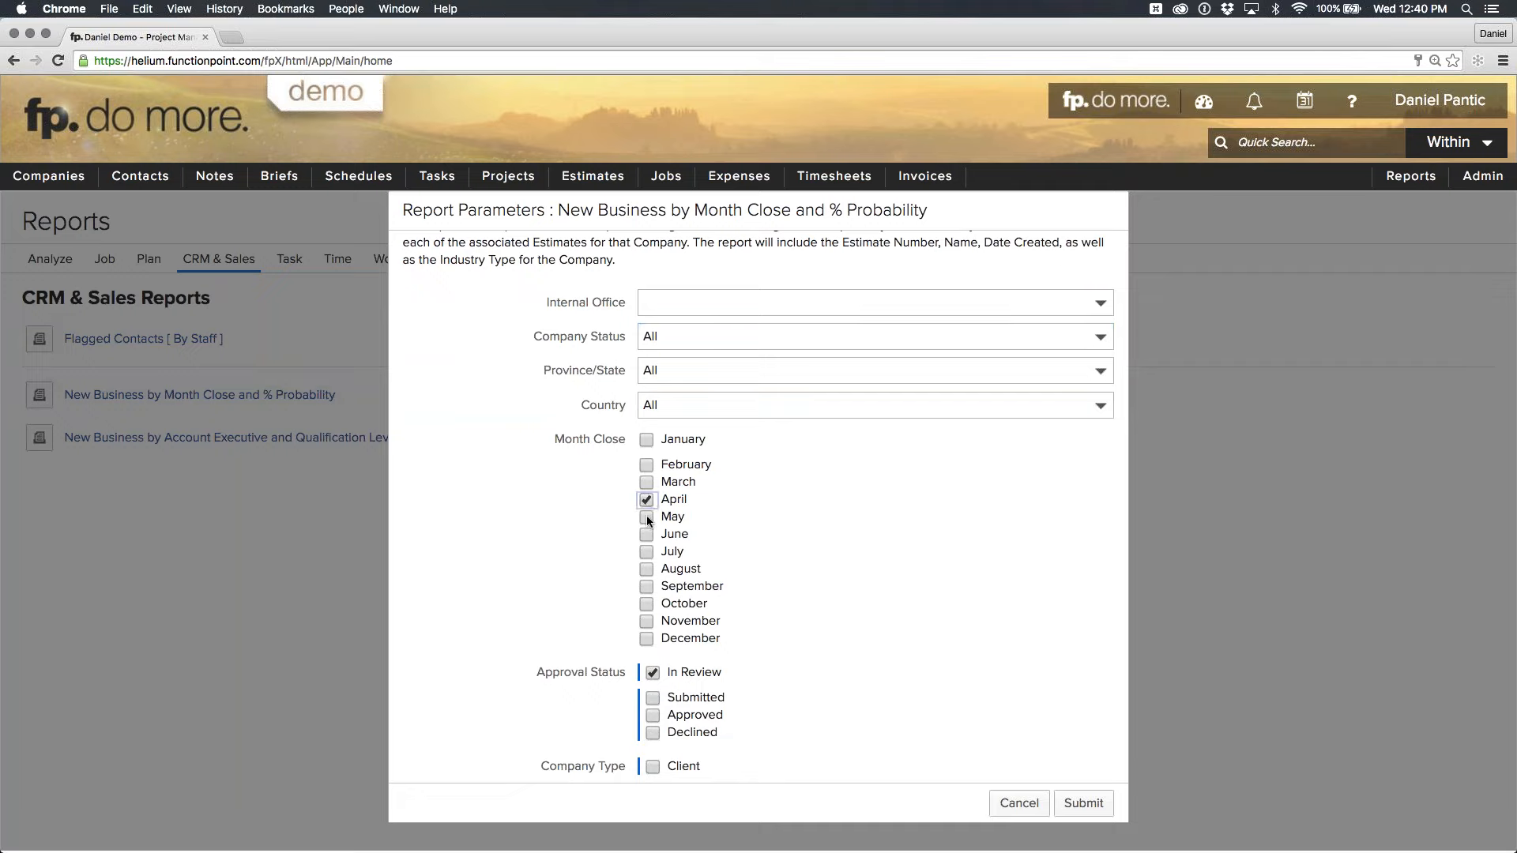
left_click(647, 482)
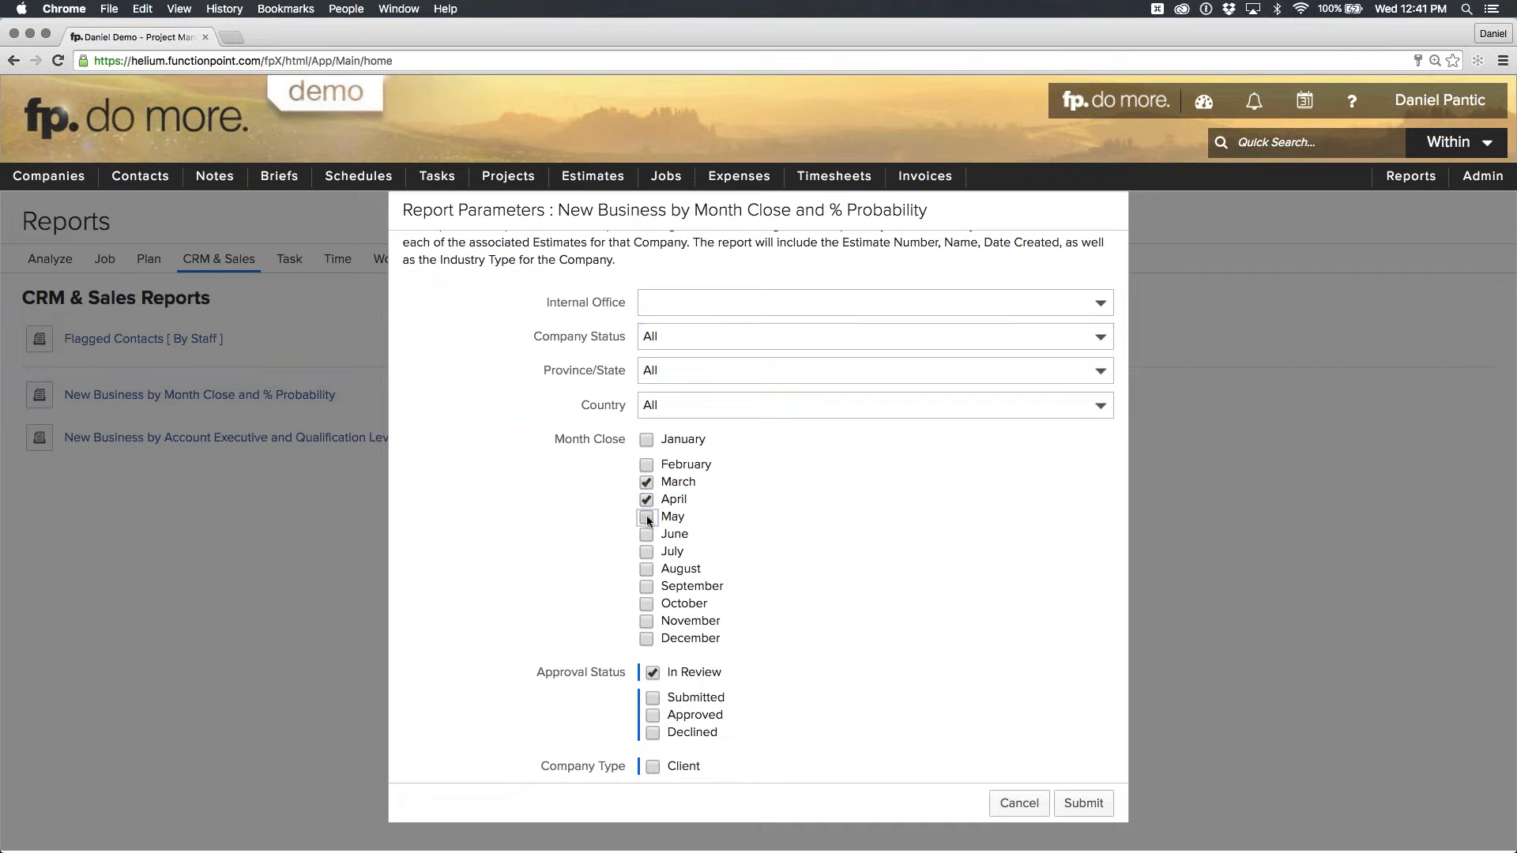
Add Submitted to the report's approval statuses and select Prospect as the company type.
scroll(855, 640, "down", 3)
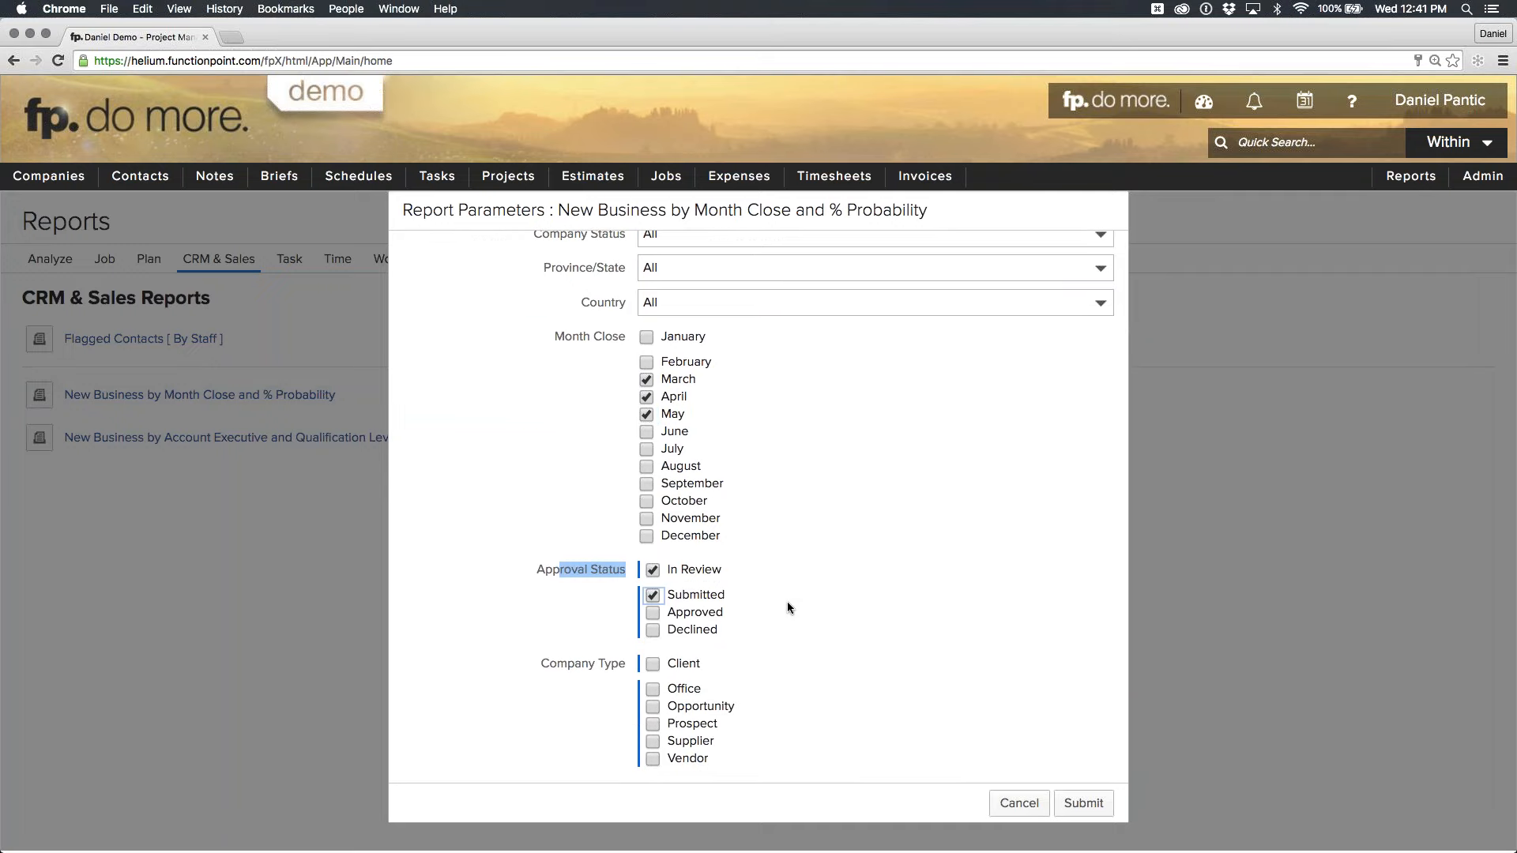
scroll(789, 607, "down", 1)
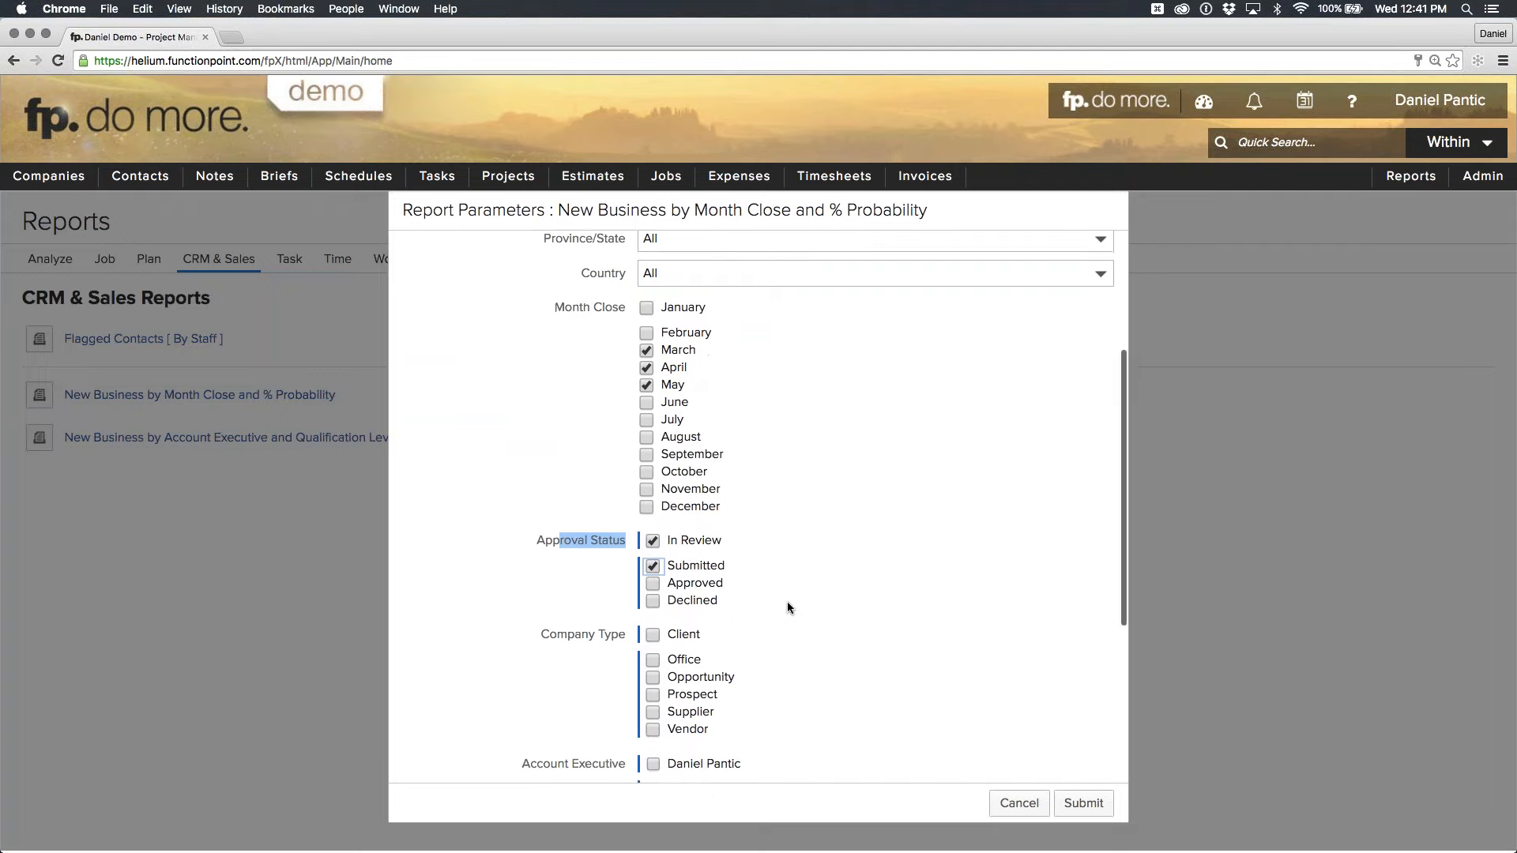
scroll(789, 607, "down", 3)
left_click(787, 607)
scroll(865, 622, "down", 5)
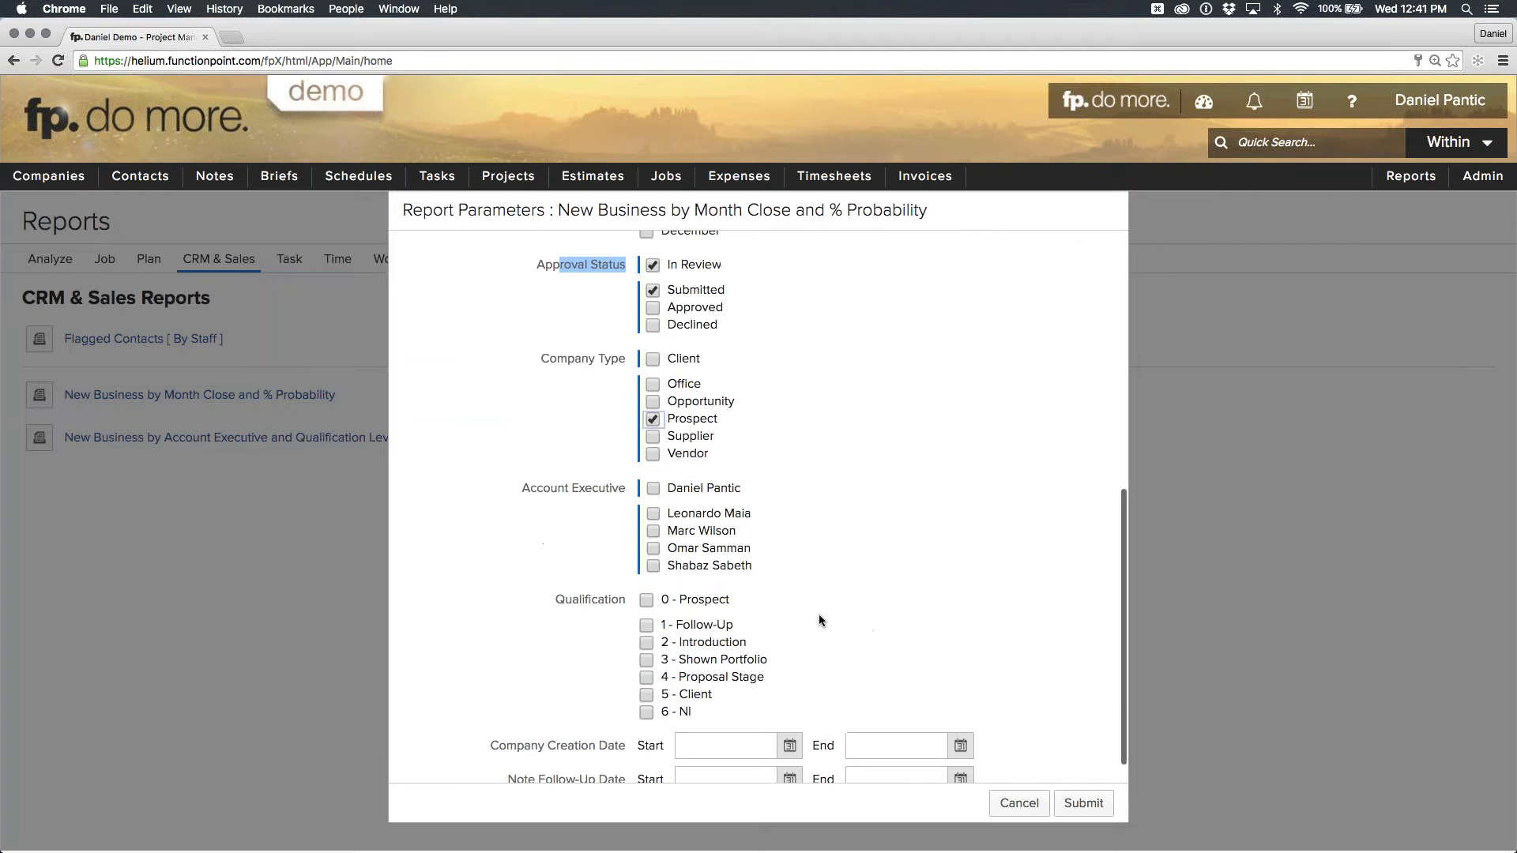
Select the first three account executives for the New Business by Month Close and % Probability report.
left_click(652, 489)
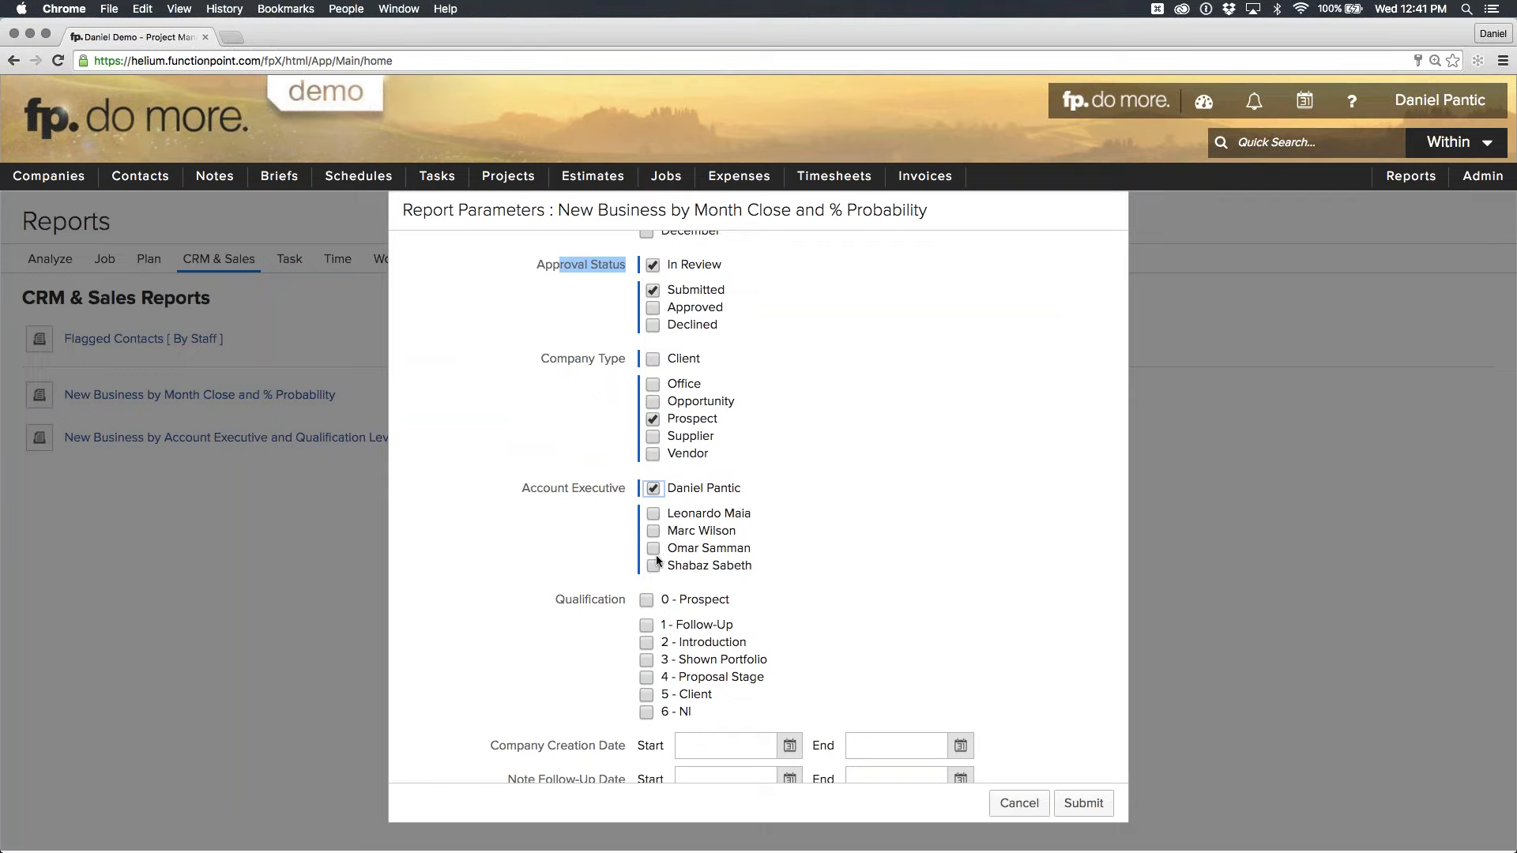
left_click(654, 530)
left_click(653, 514)
scroll(963, 599, "down", 1)
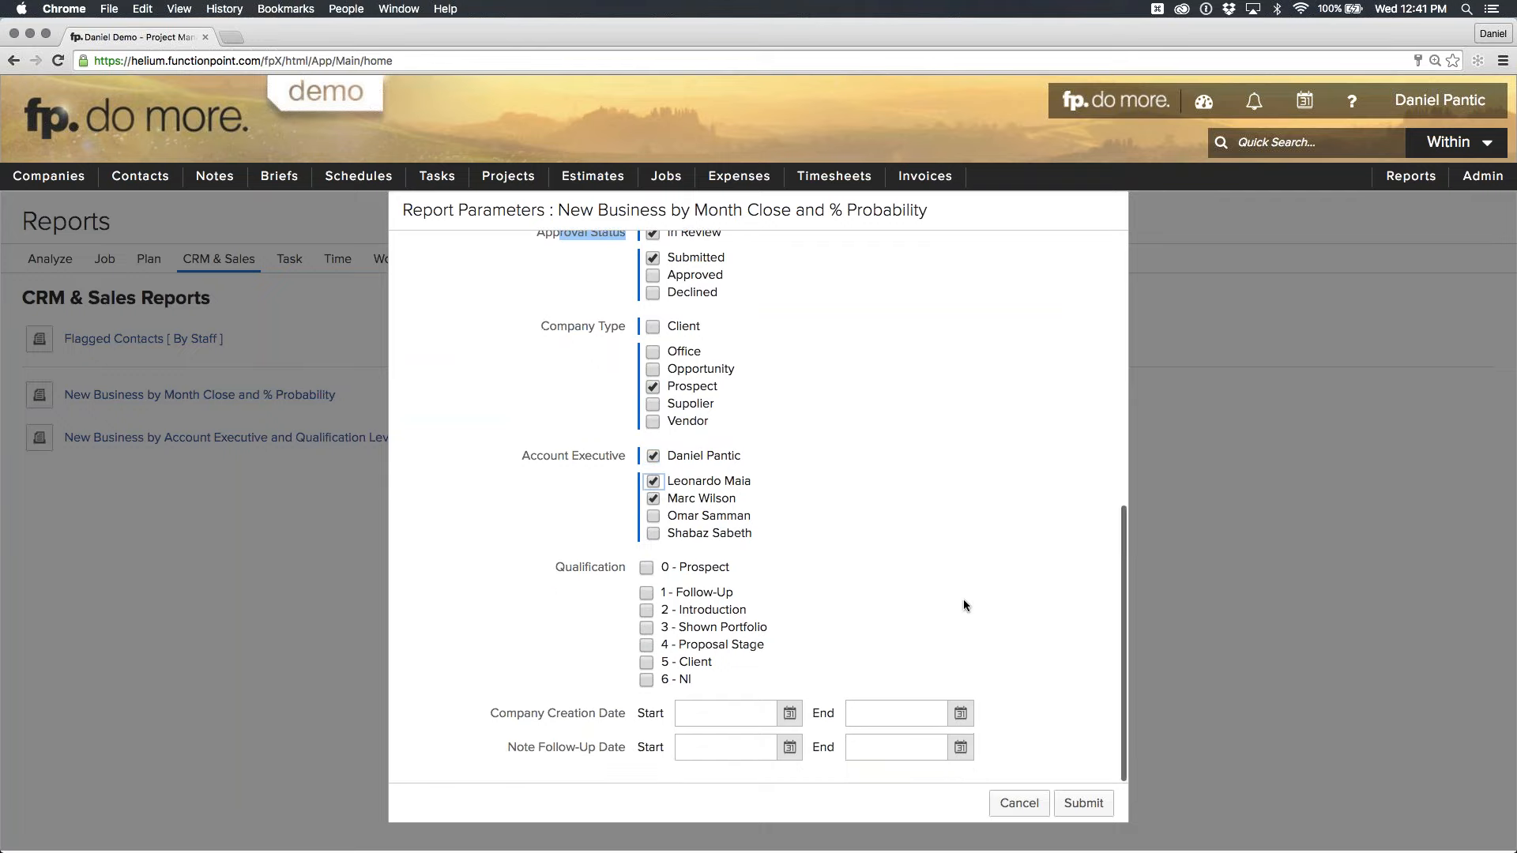
Include the 0 - Prospect and 1 - Follow-Up qualifications, submit the report and open the downloaded file.
left_click(646, 567)
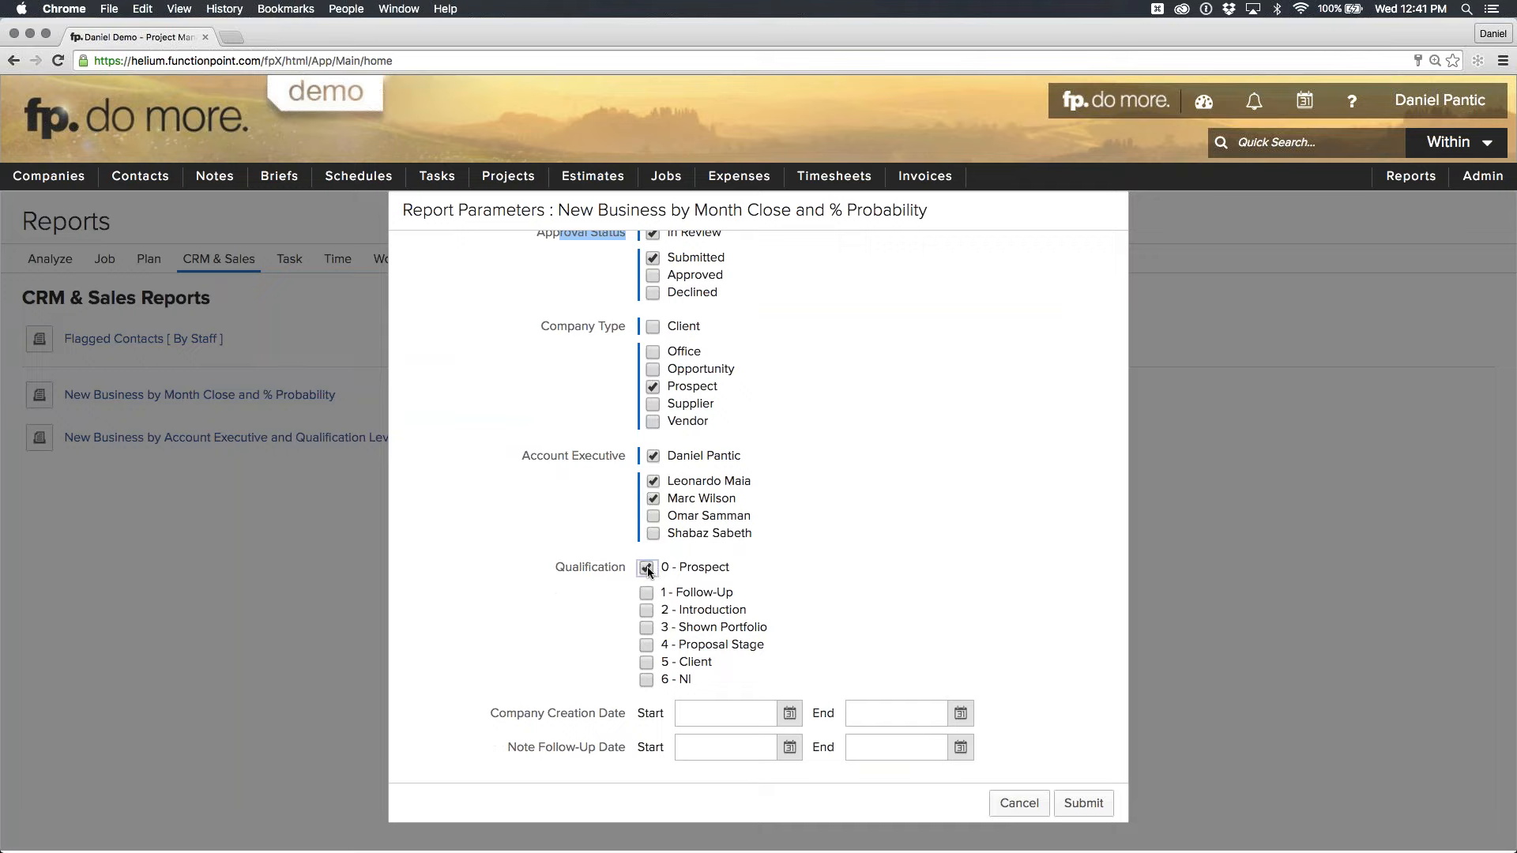
left_click(646, 593)
scroll(779, 580, "up", 6)
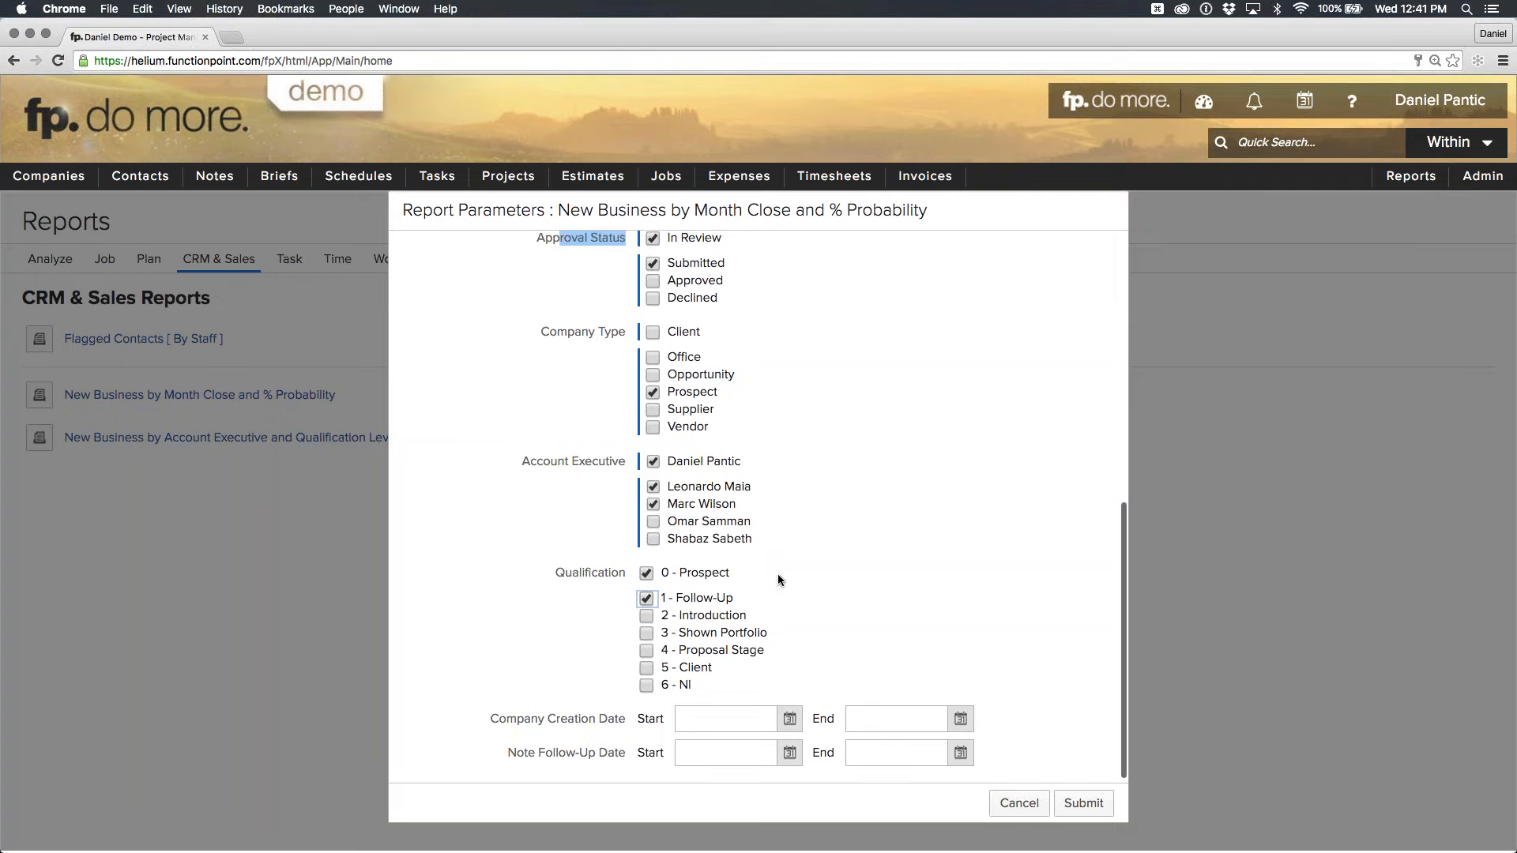
scroll(700, 430, "down", 3)
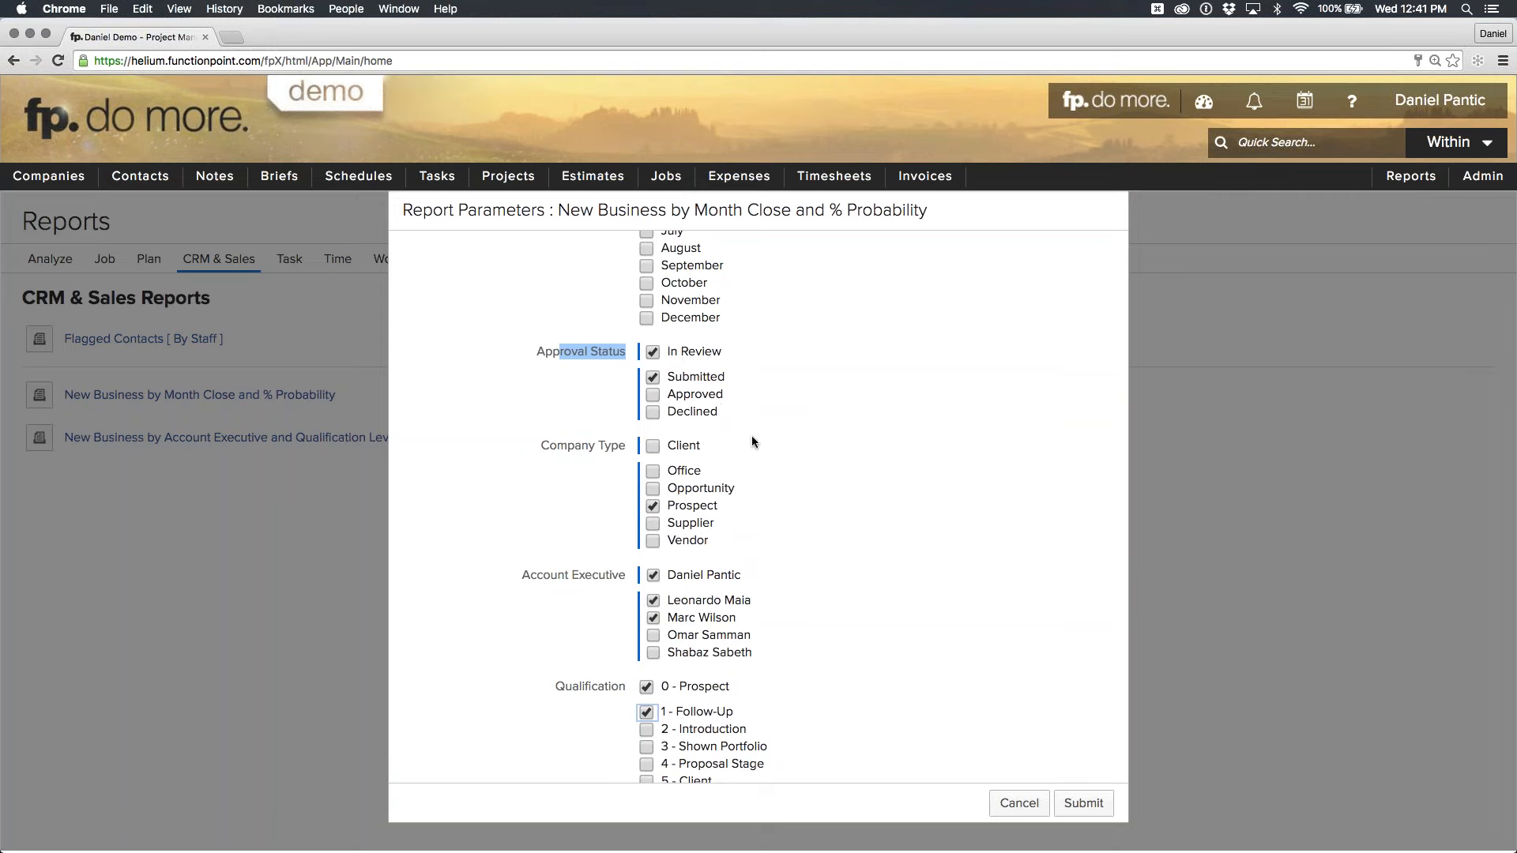
scroll(752, 440, "down", 2)
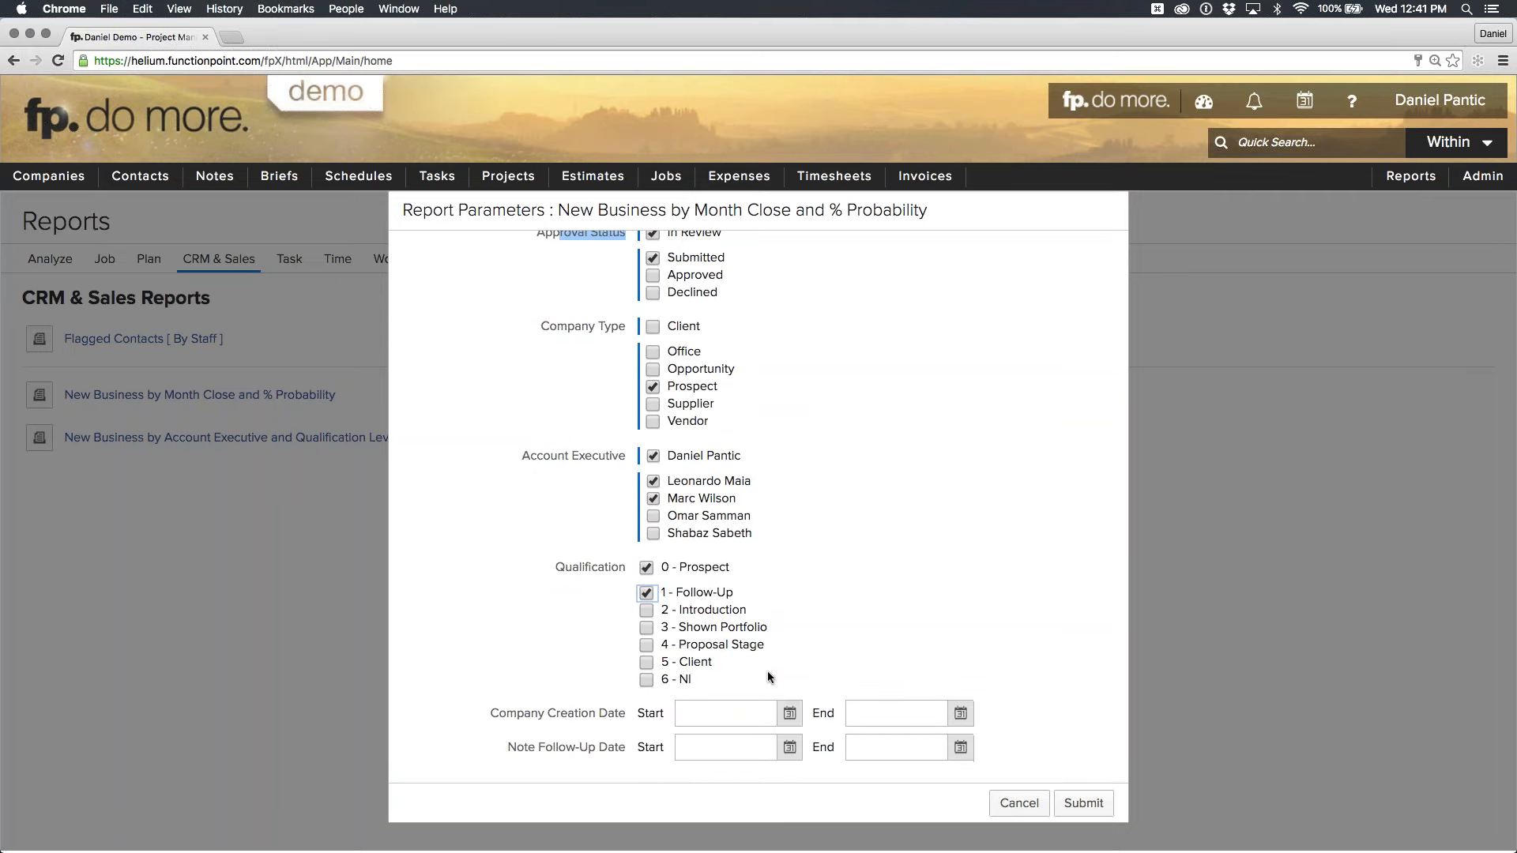
left_click(1092, 805)
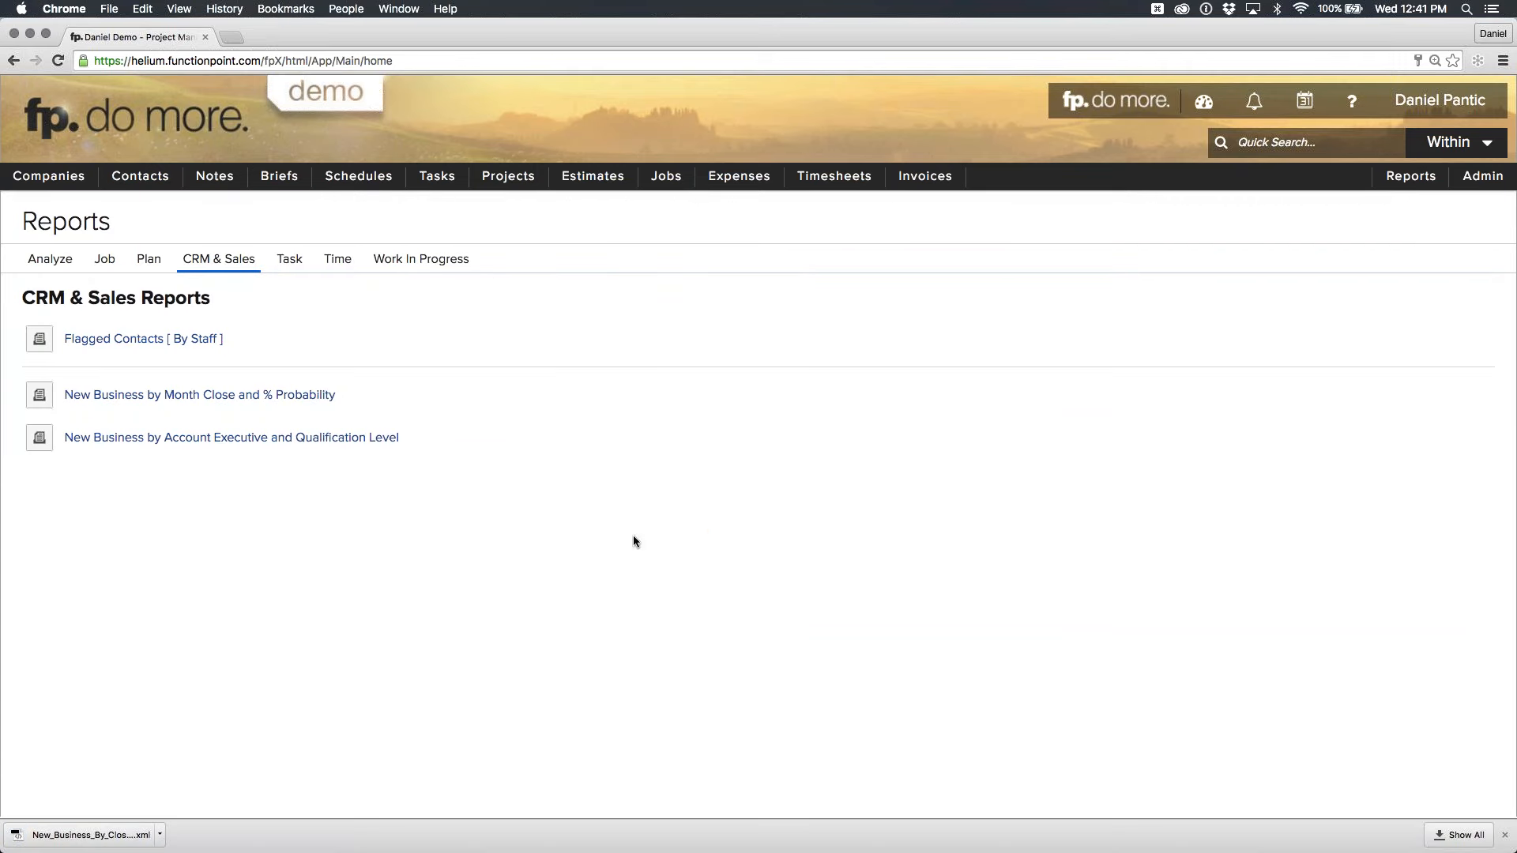
left_click(87, 841)
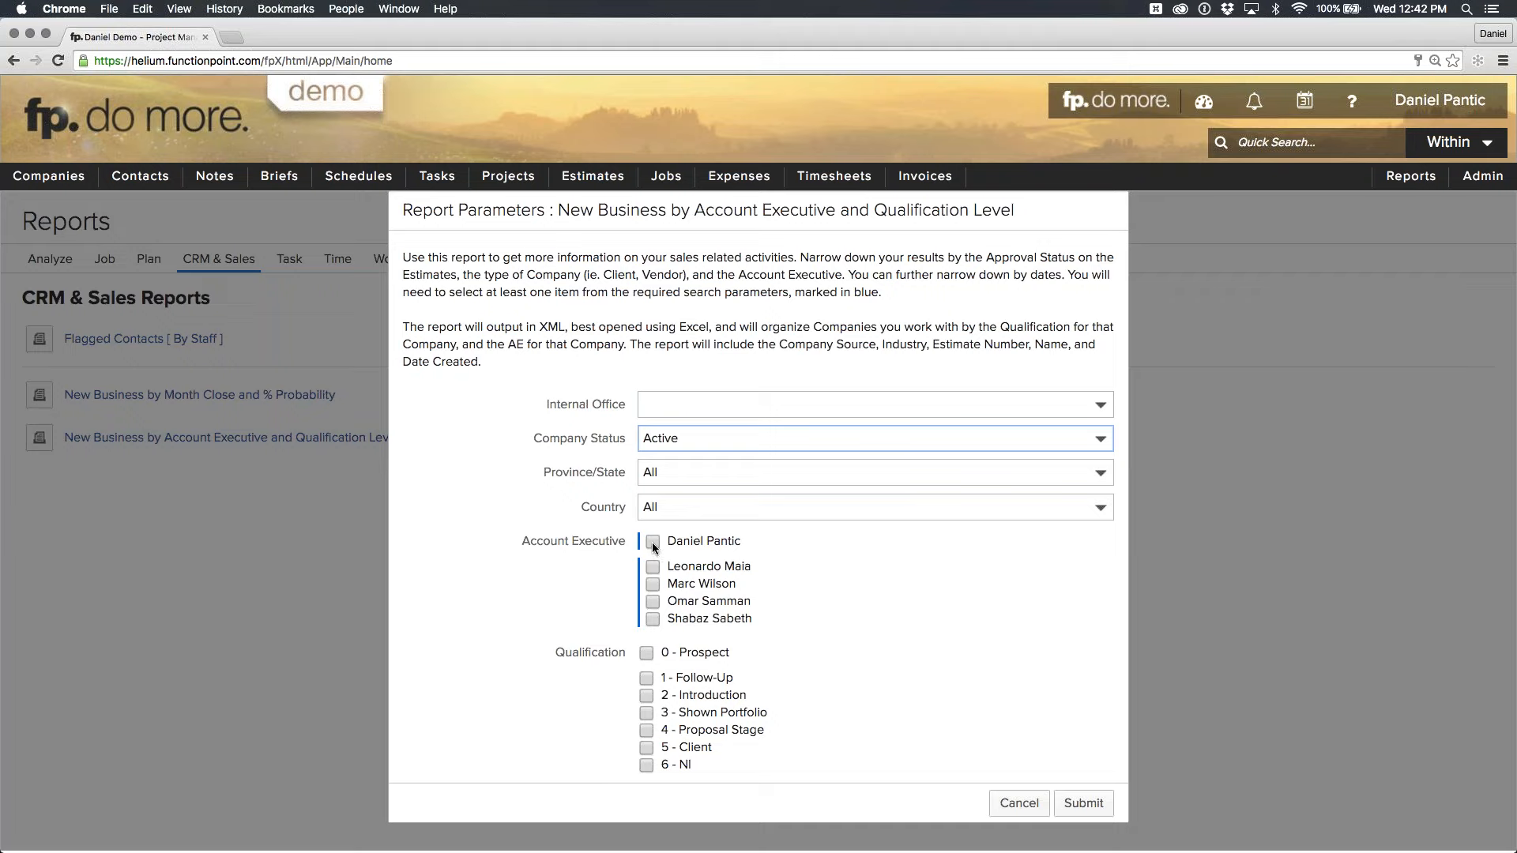
Select the first three account executives and the 0 - Prospect qualification for the New Business by Account Executive and Qualification Level report.
left_click(652, 542)
left_click(652, 566)
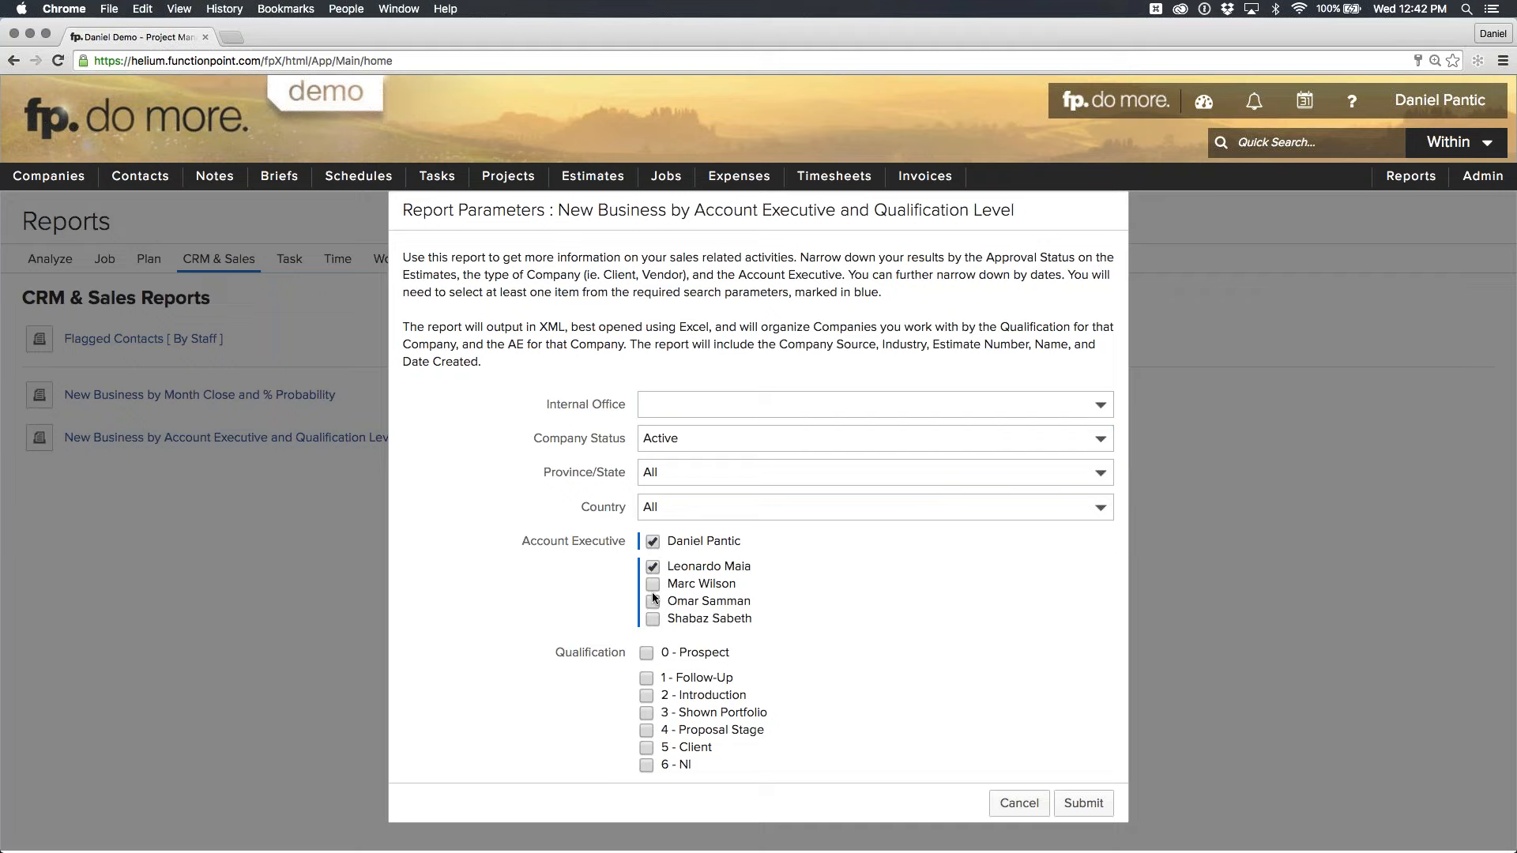
left_click(646, 655)
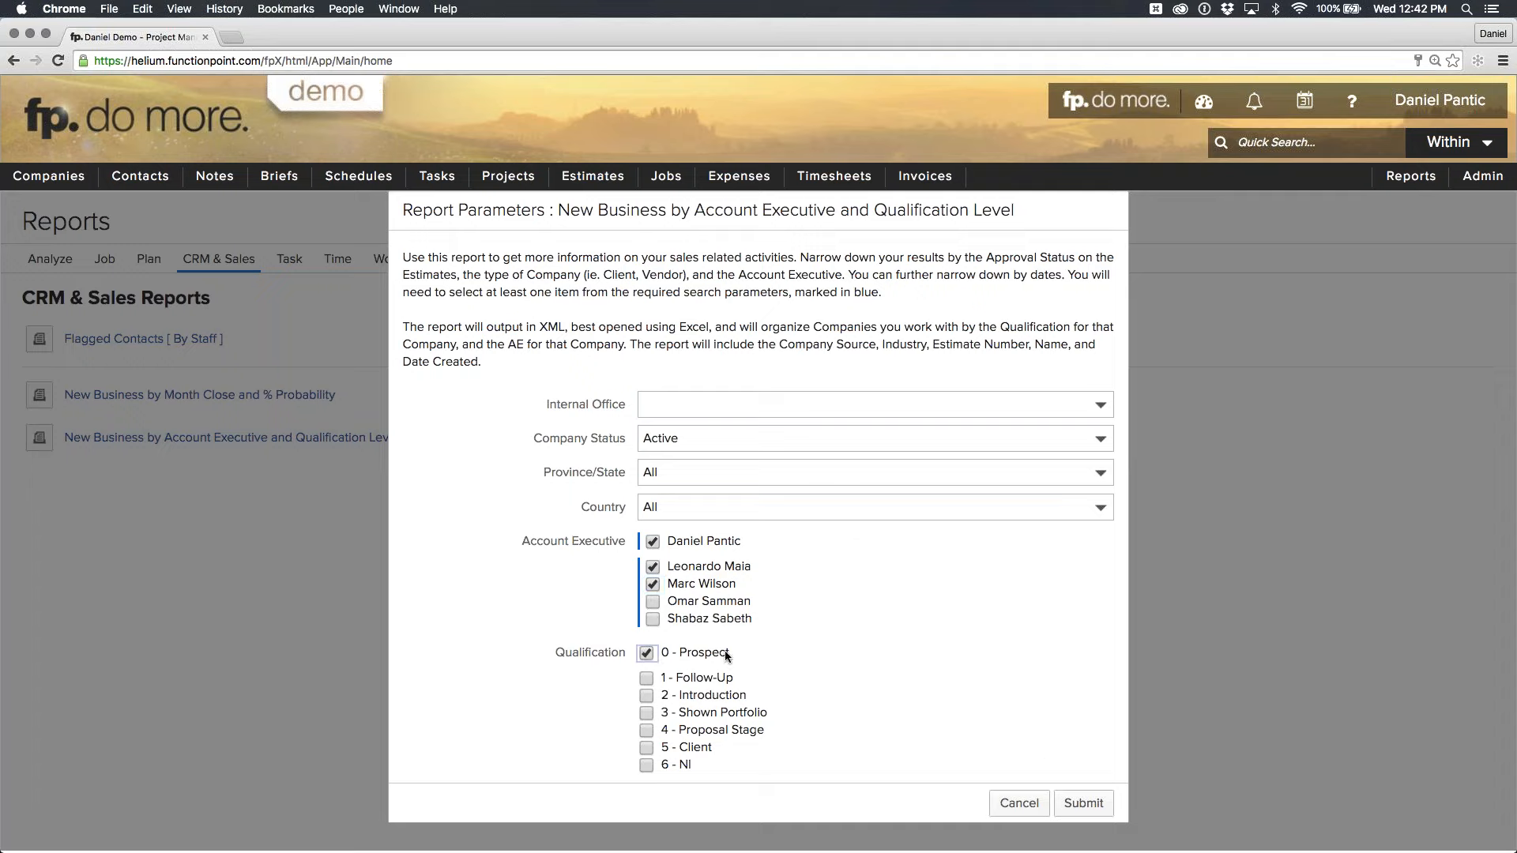
Select Prospect as the company type, submit the account executive report and open the downloaded file in Excel.
left_click(1101, 804)
left_click(653, 567)
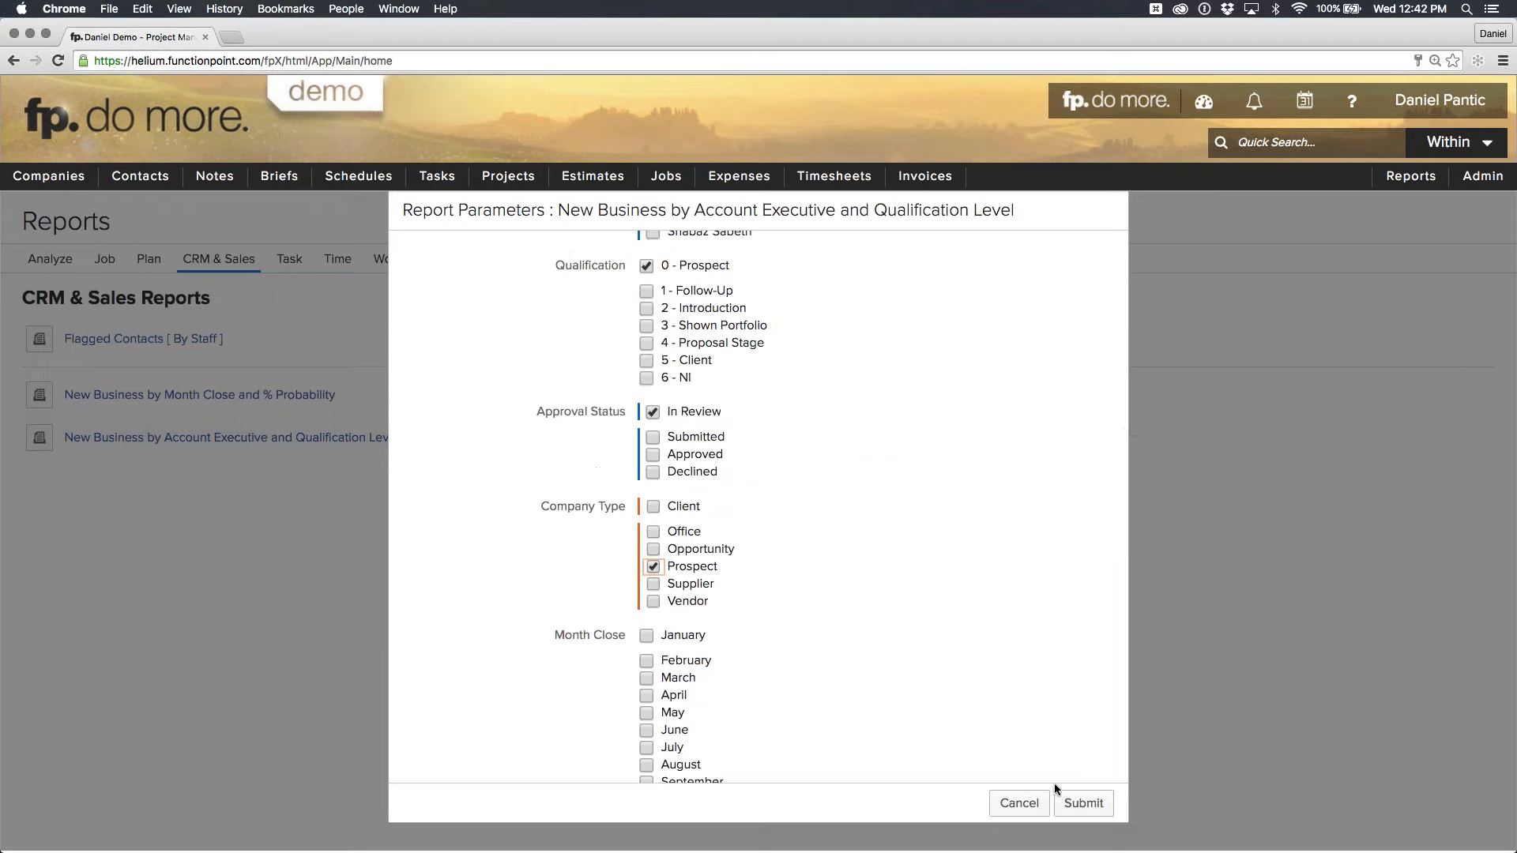
left_click(1083, 811)
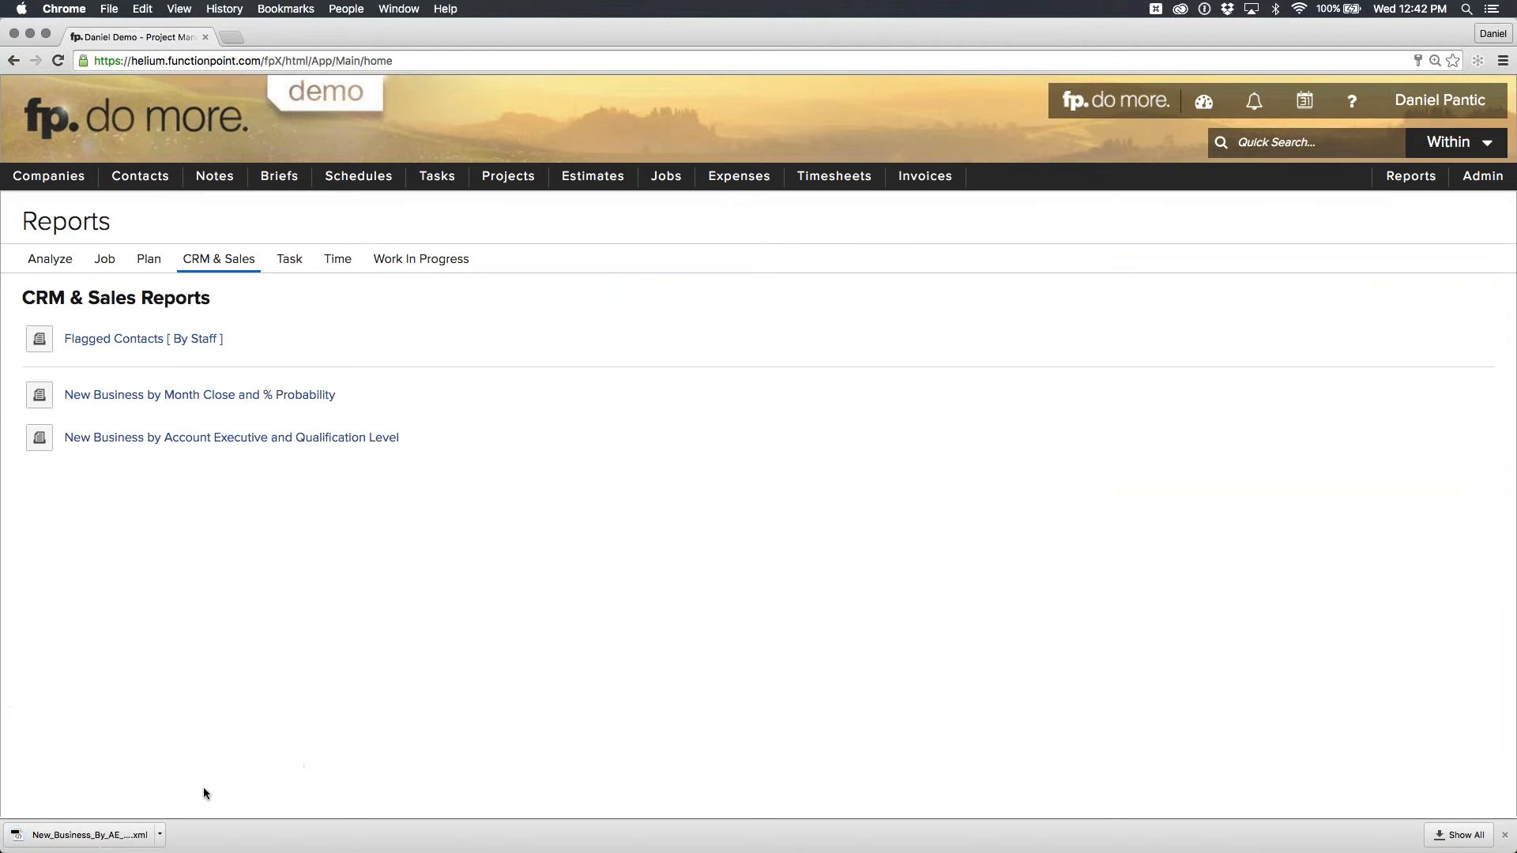
left_click(121, 839)
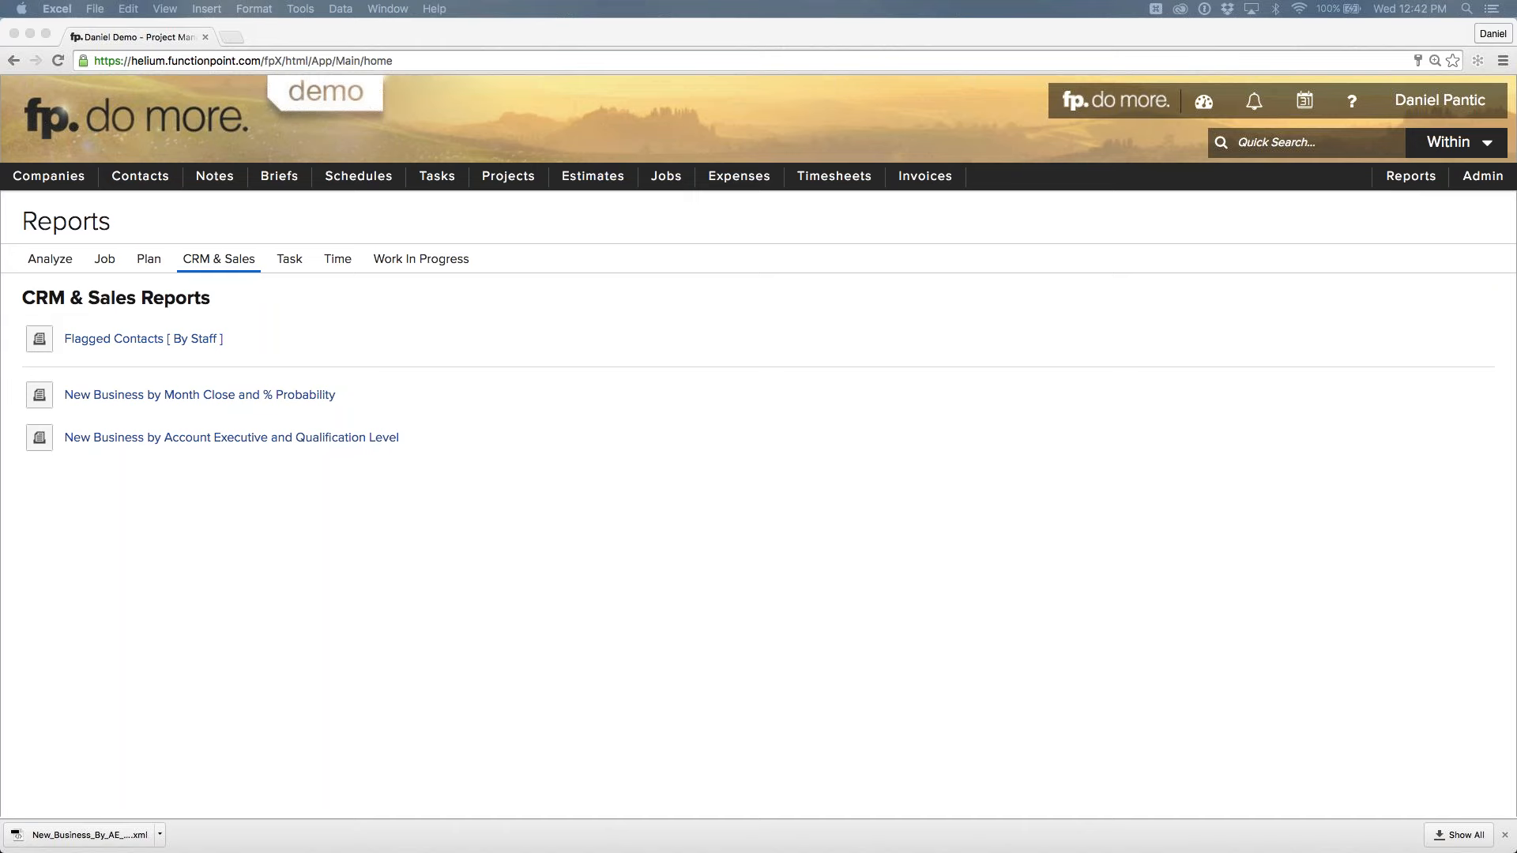
Return from Excel to Function Point in Chrome and bring up the list of companies available to view.
left_click(877, 32)
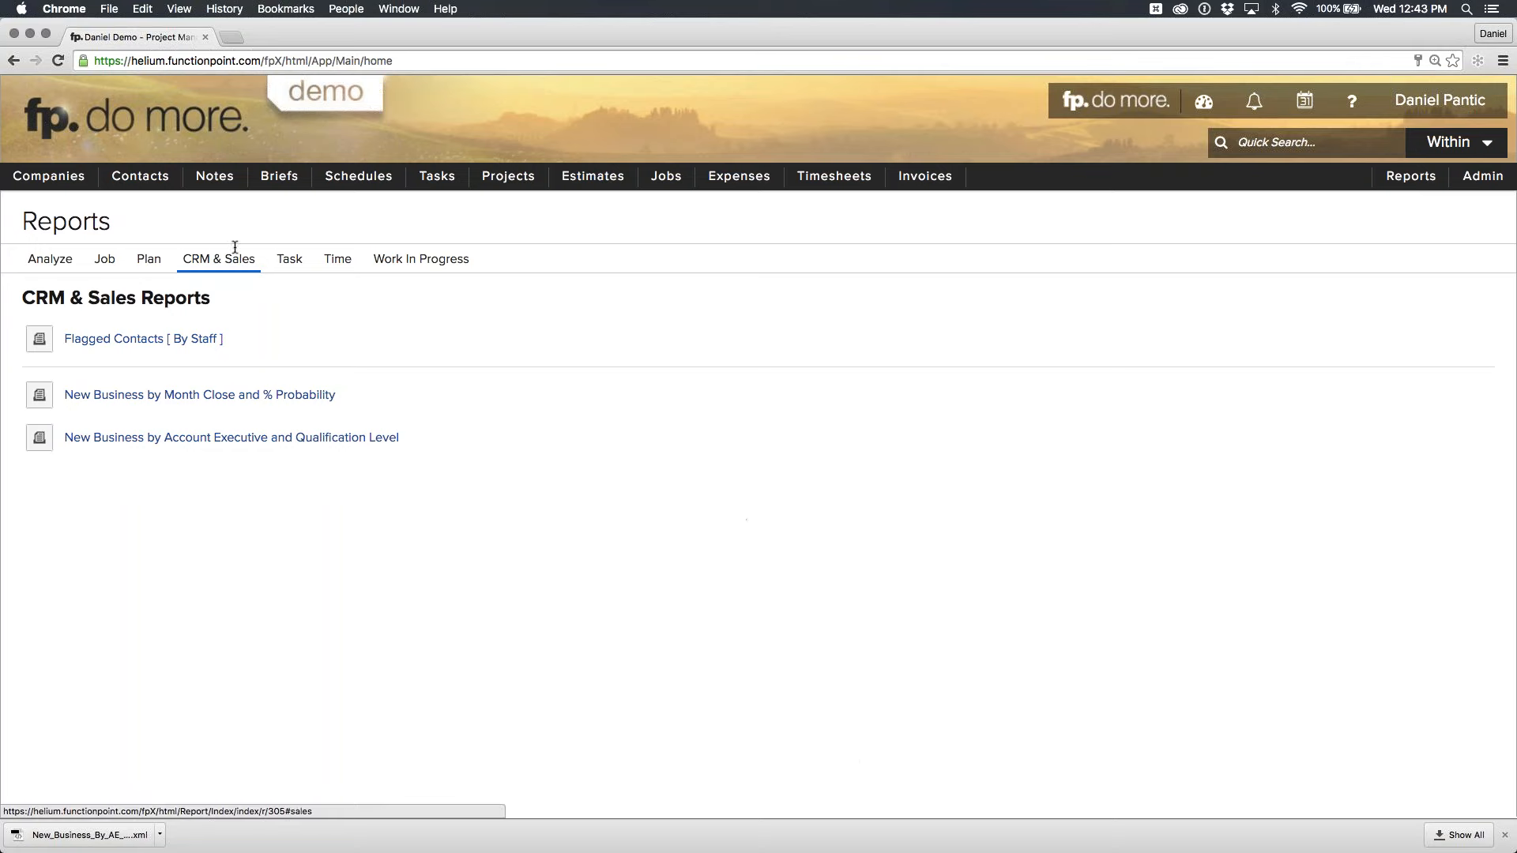
mouse_move(49, 175)
mouse_move(60, 241)
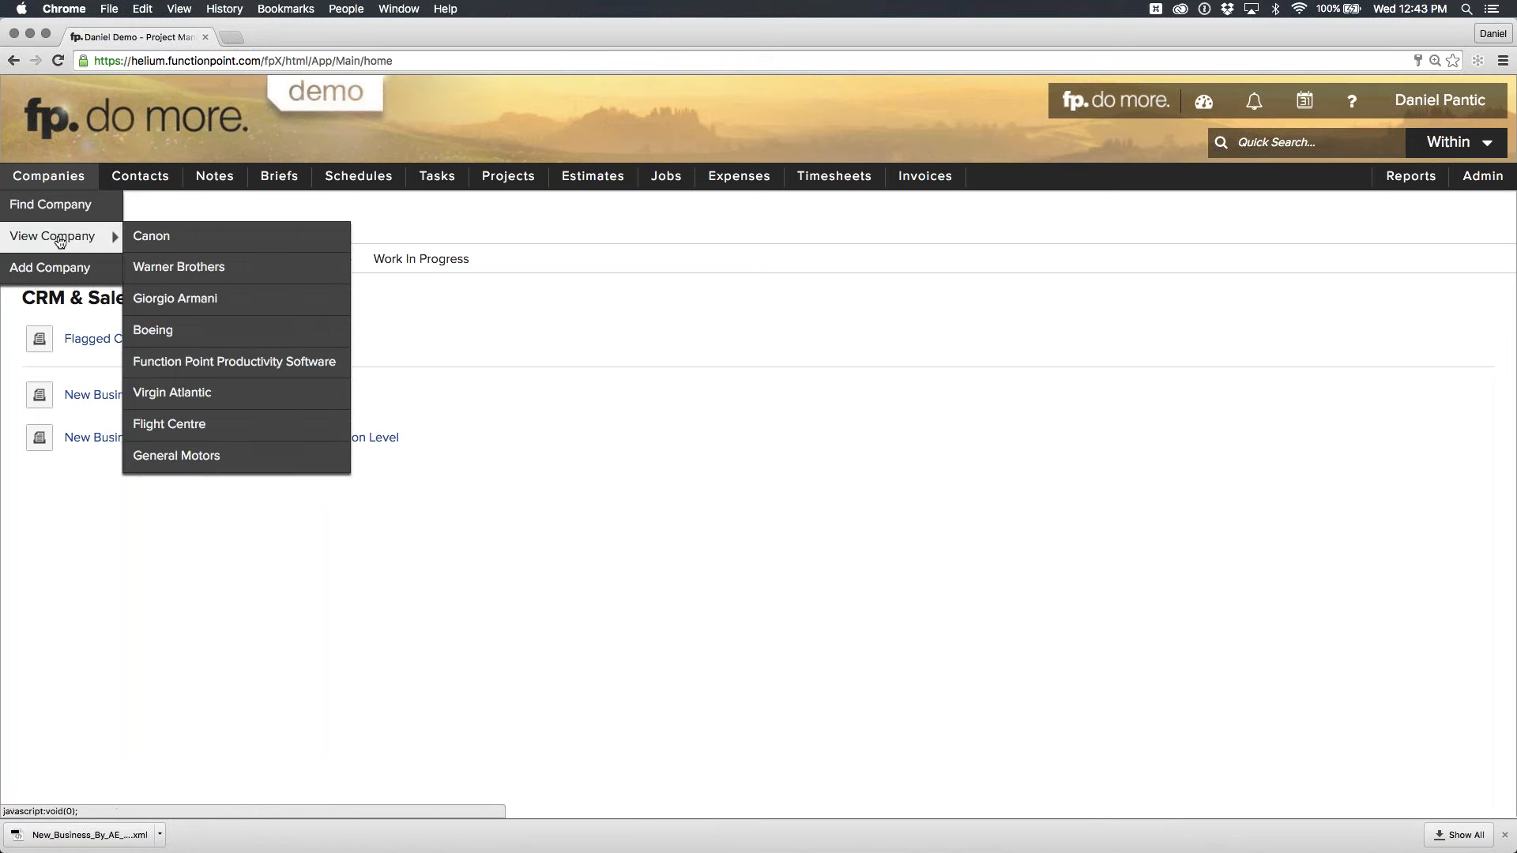